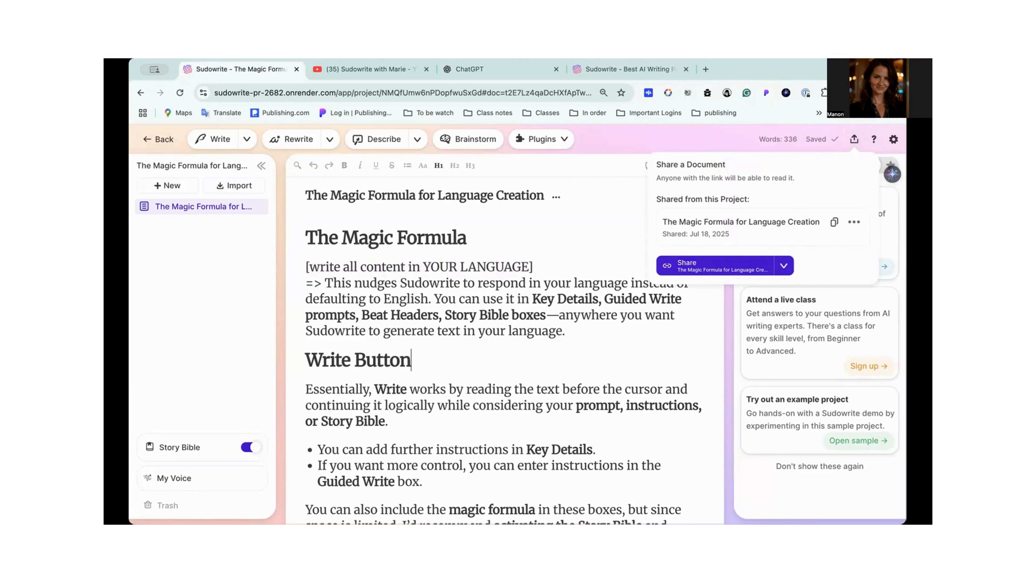
# - Dismiss the sharing options and copy the line "[write all content in YOUR LANGUAGE]" under the first The Magic Formula heading
pyautogui.click(489, 433)
pyautogui.click(447, 285)
pyautogui.scroll(-3, 465, 360)
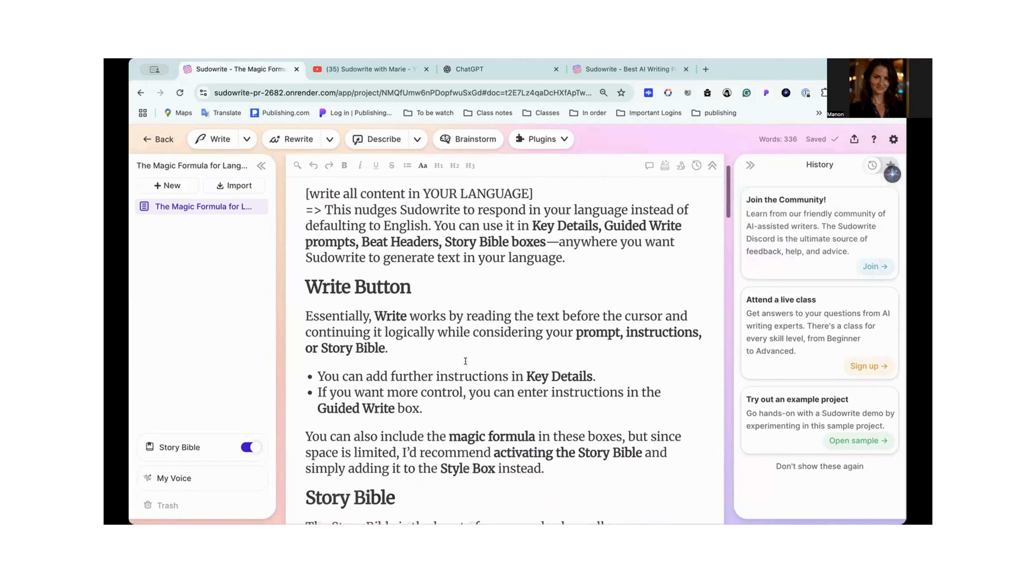
pyautogui.scroll(1, 466, 360)
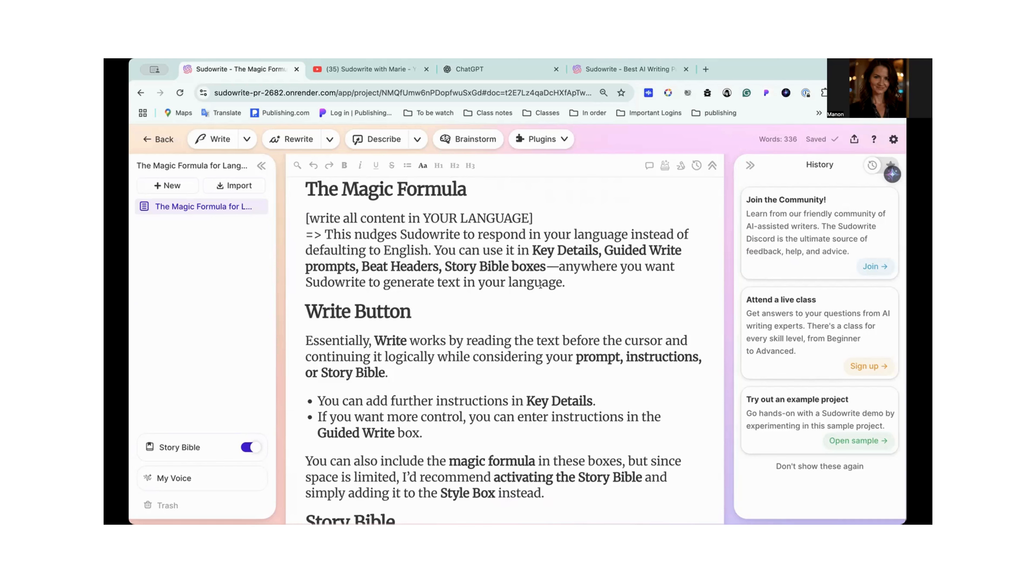
pyautogui.scroll(1, 540, 285)
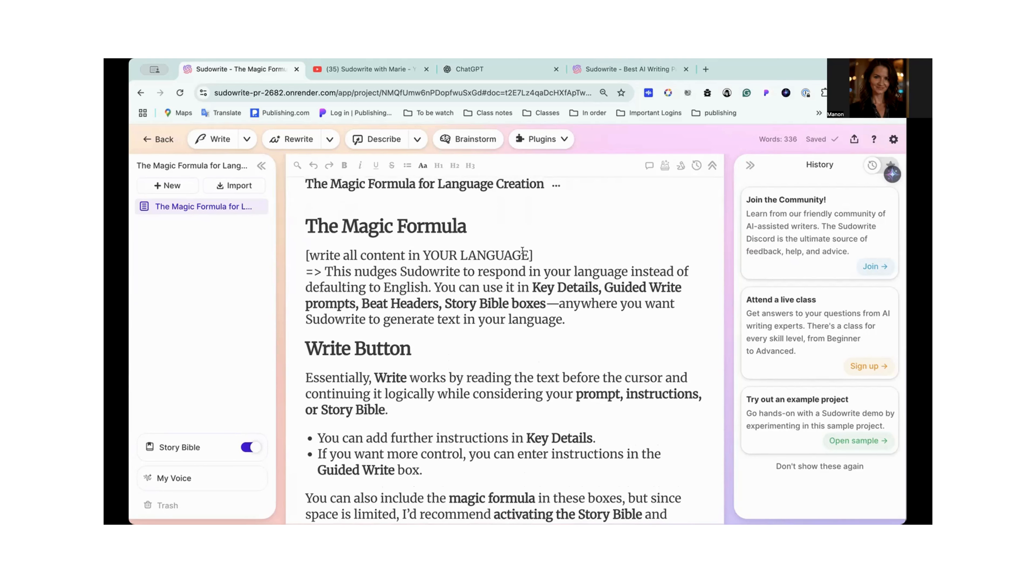
pyautogui.moveTo(540, 251); pyautogui.dragTo(301, 250)
pyautogui.press('super+c')
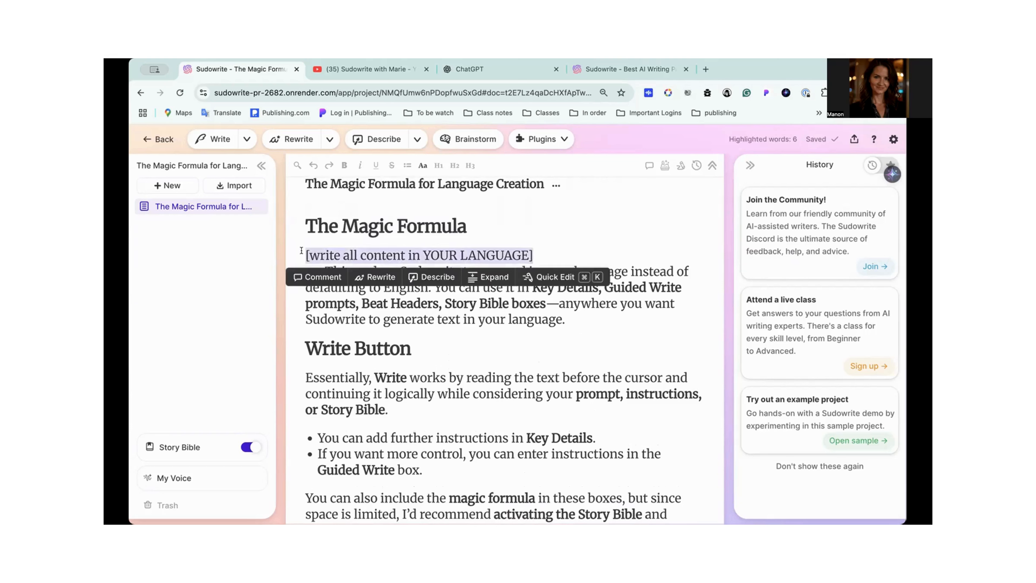
pyautogui.click(341, 334)
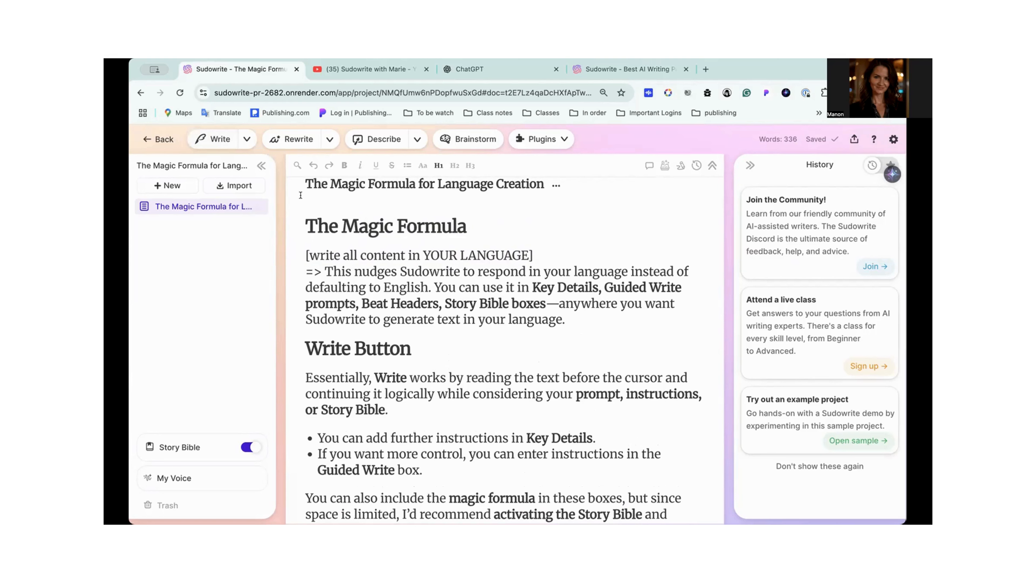
# - Paste the copied magic formula into the Key Details of the Write settings
pyautogui.click(247, 139)
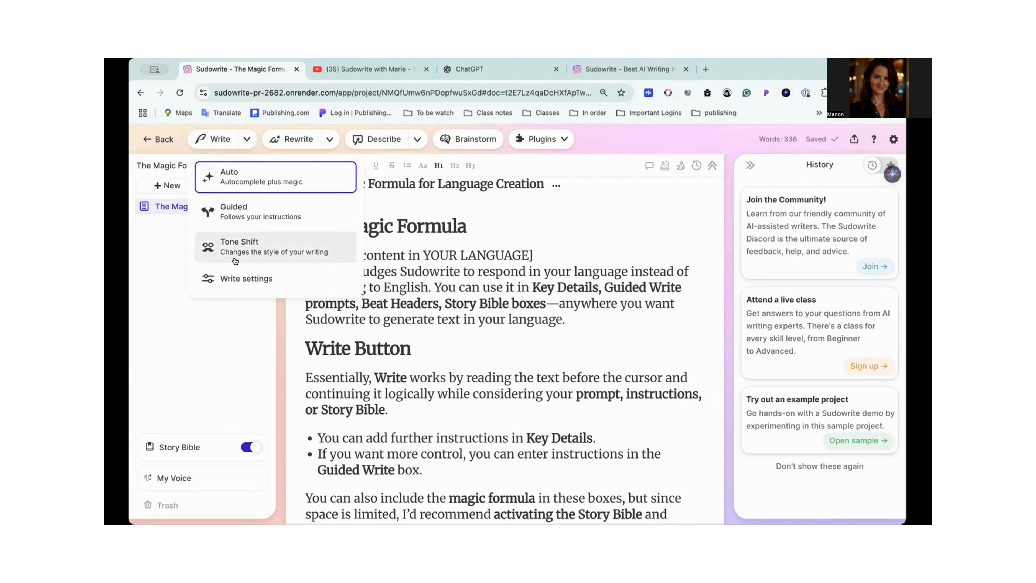
pyautogui.click(235, 281)
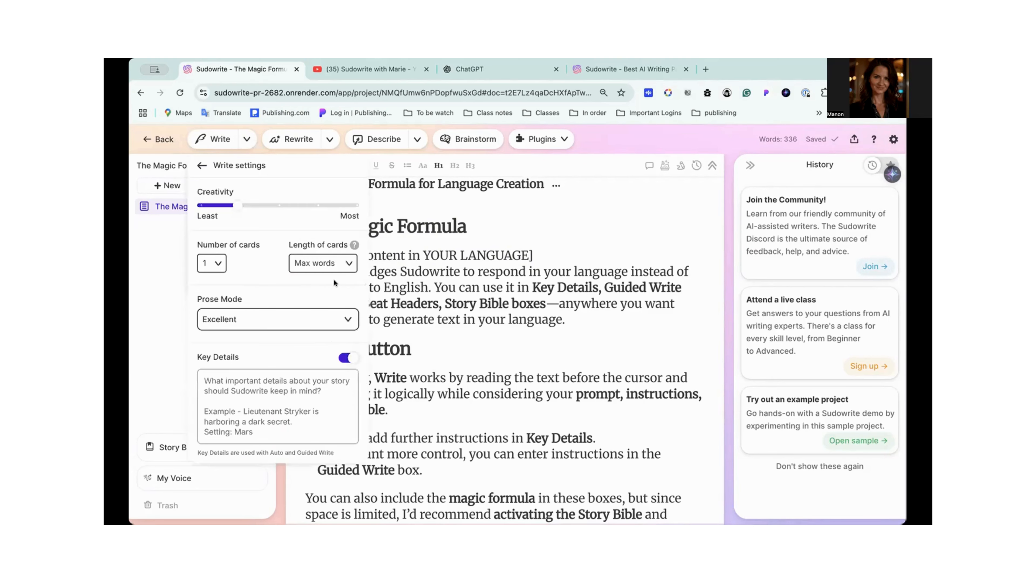
pyautogui.click(231, 385)
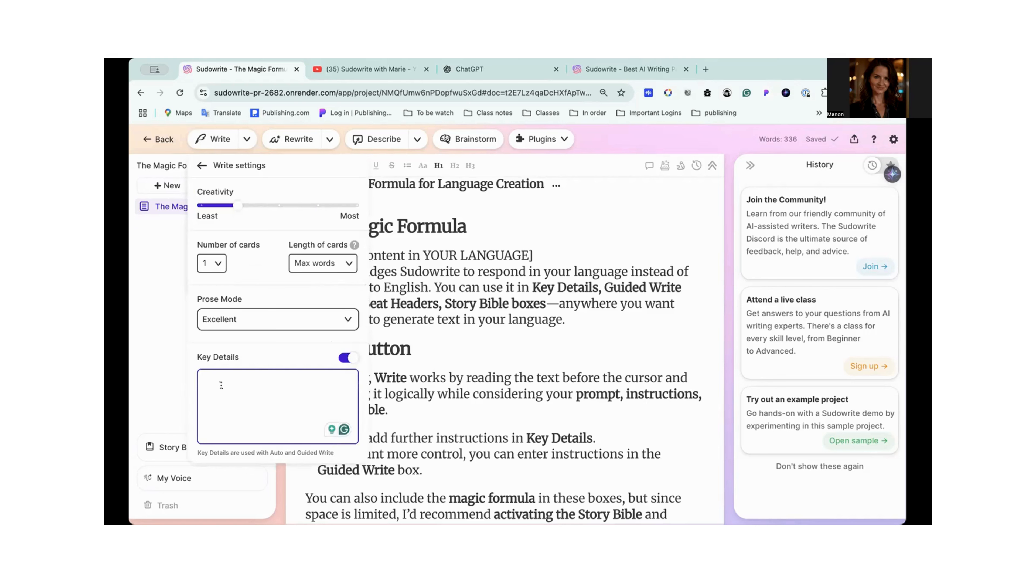
pyautogui.press('super+v')
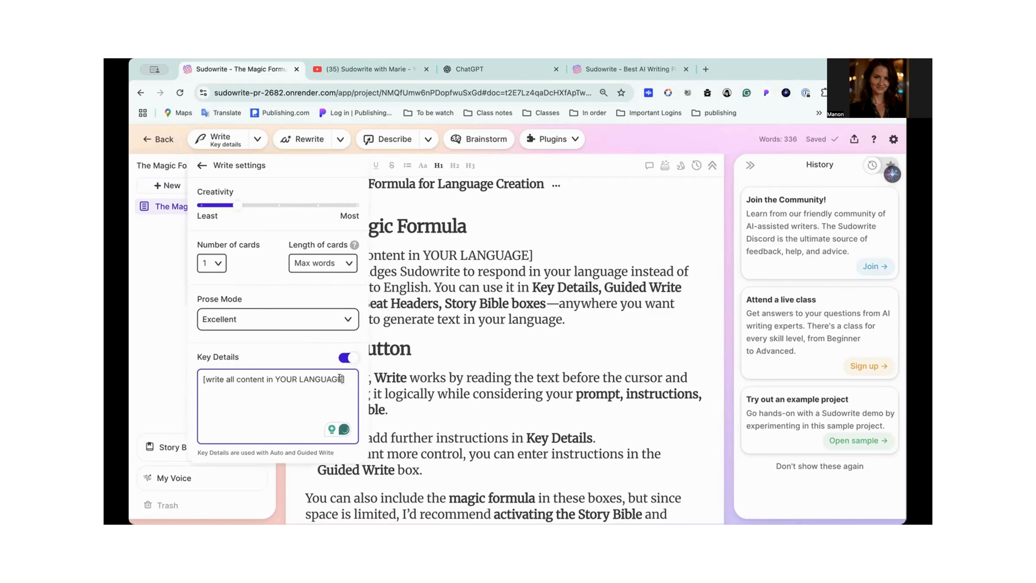
# - Replace "YOUR LANGUAGE" with "French" inside the bracketed Key Details instruction
pyautogui.click(341, 379)
pyautogui.press('BackSpace')
pyautogui.press('BackSpace')
pyautogui.press('BackSpace')
pyautogui.press('BackSpace')
pyautogui.press('BackSpace')
pyautogui.press('BackSpace')
pyautogui.press('BackSpace')
pyautogui.press('BackSpace')
pyautogui.press('BackSpace')
pyautogui.press('BackSpace')
pyautogui.press('BackSpace')
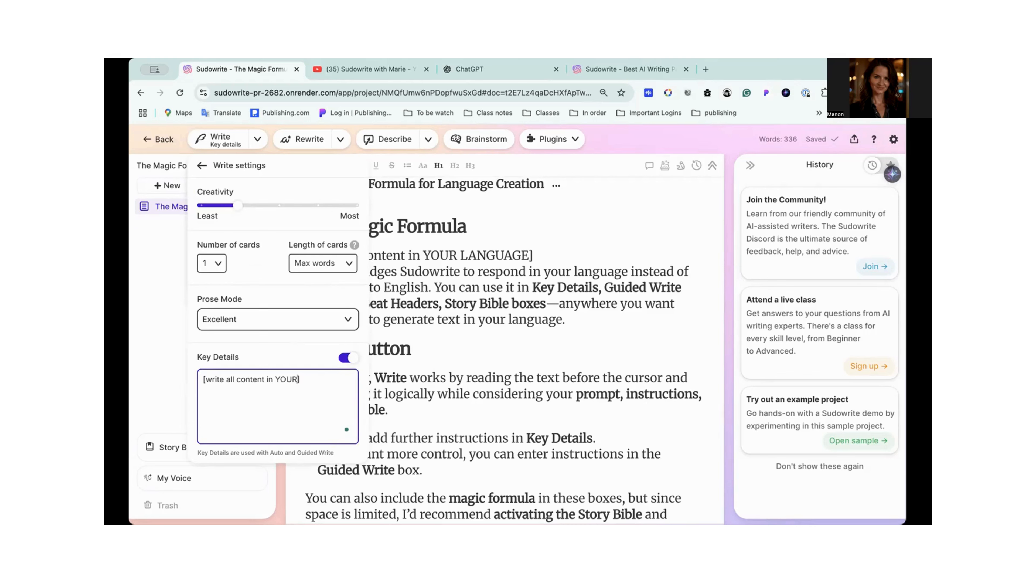
pyautogui.press('BackSpace')
pyautogui.press('BackSpace')
pyautogui.write('French')
# - Apply the suggested capitalization and punctuation fixes so Key Details reads "[Write all content in French.]", and copy the corrected instruction
pyautogui.click(213, 379)
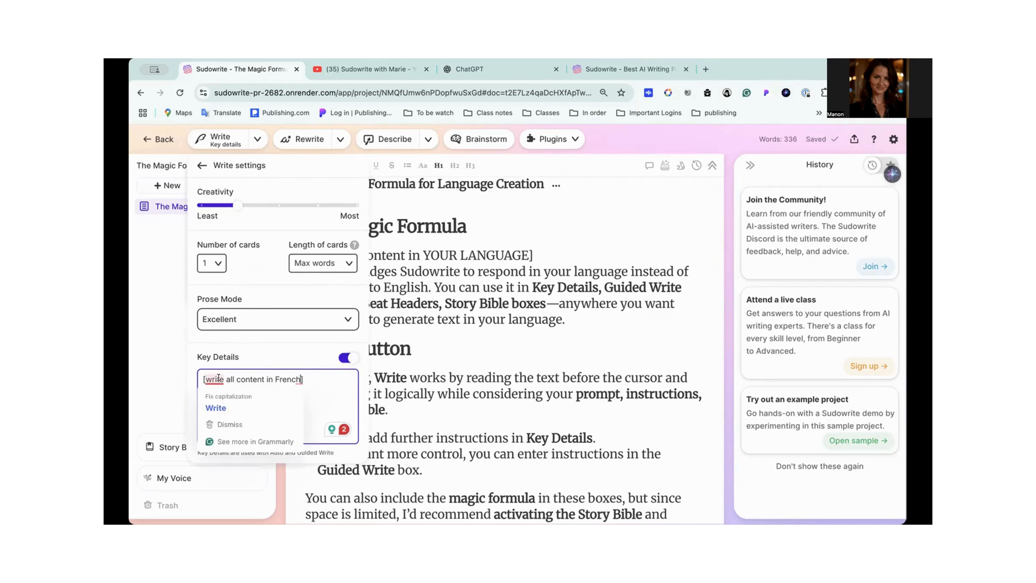
pyautogui.click(254, 391)
pyautogui.click(302, 379)
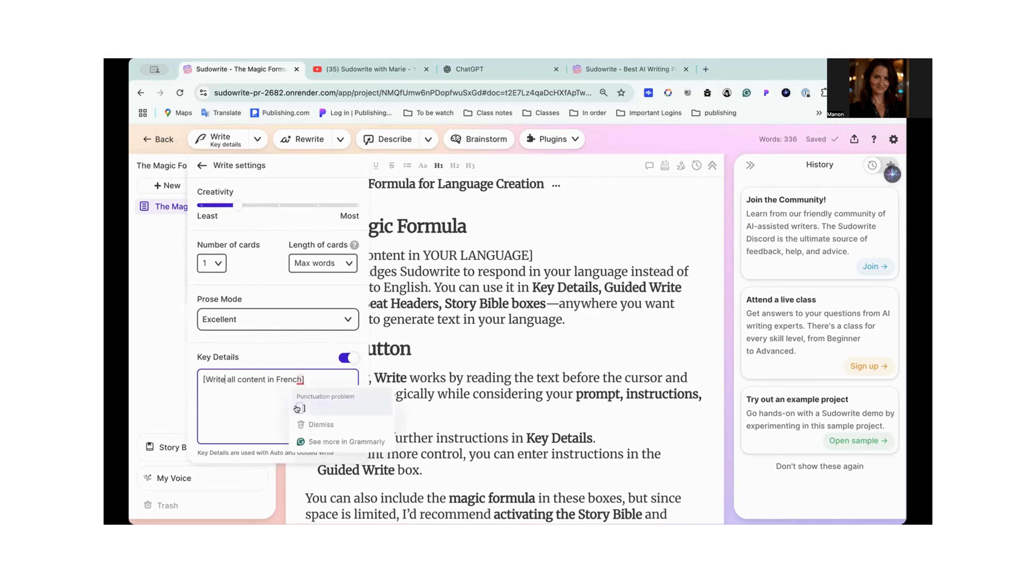
pyautogui.click(314, 401)
pyautogui.moveTo(313, 378); pyautogui.dragTo(199, 377)
pyautogui.press('super+c')
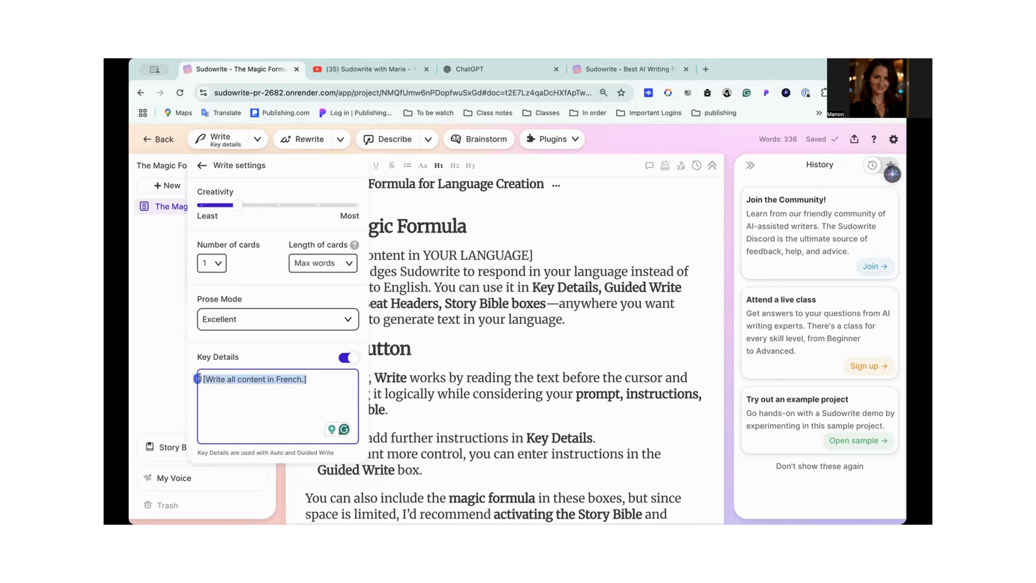
pyautogui.click(258, 406)
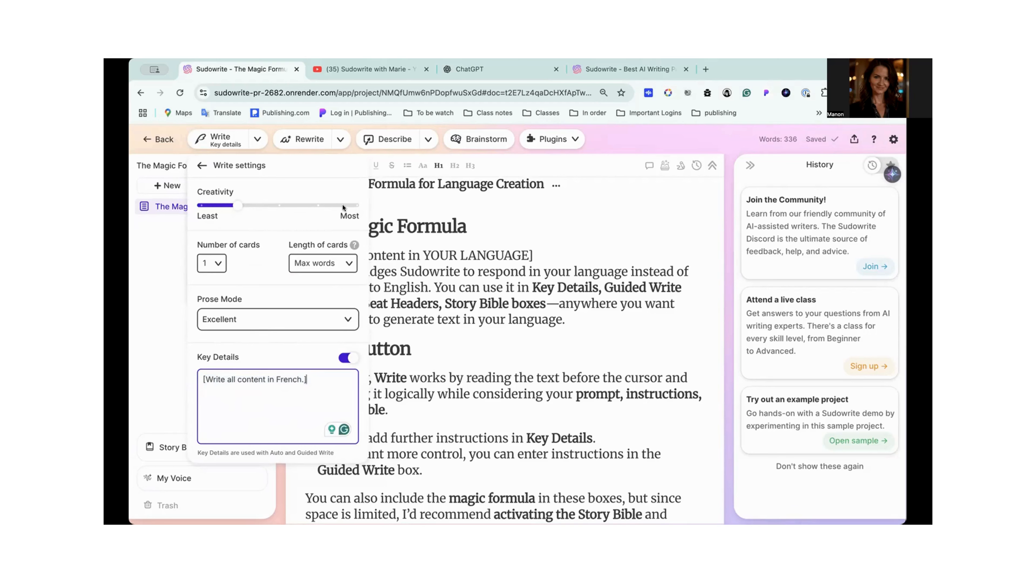
# - Set the Write creativity to the middle level and keep the number of cards at 1
pyautogui.click(198, 204)
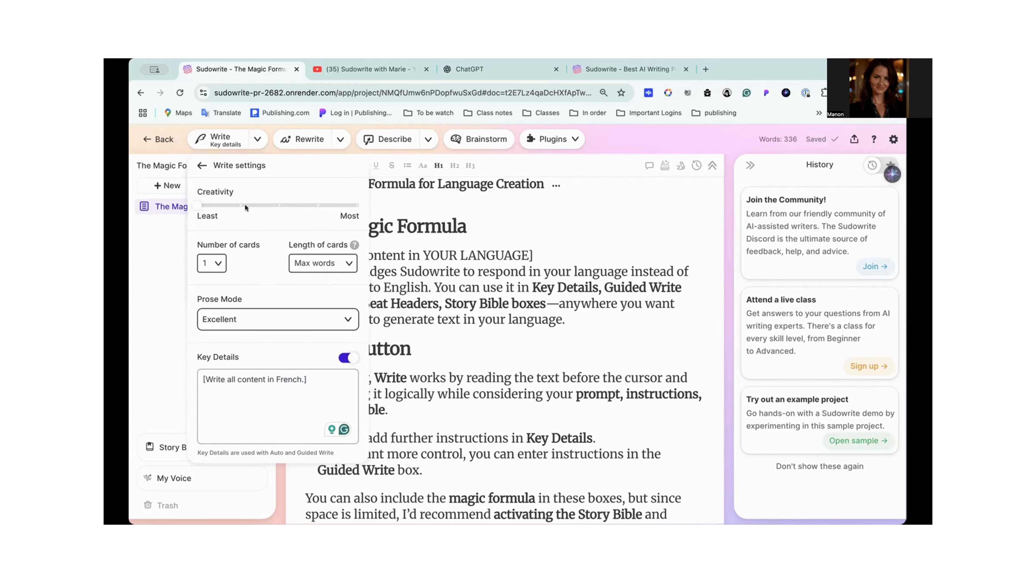
pyautogui.click(278, 206)
pyautogui.click(215, 263)
pyautogui.click(210, 281)
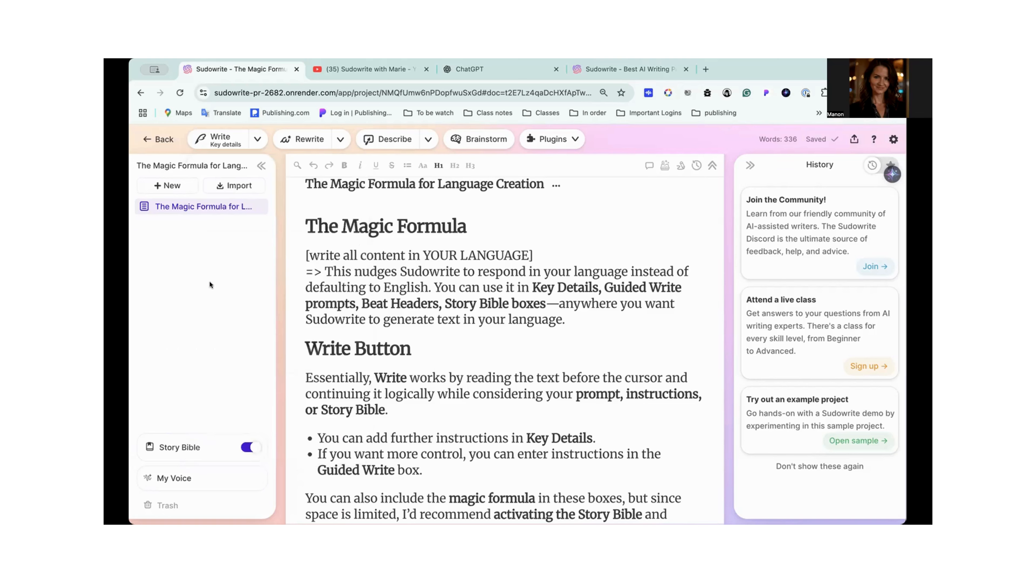
# - Reopen the Write settings, review the available card lengths without changing the selection, and close the settings
pyautogui.click(257, 140)
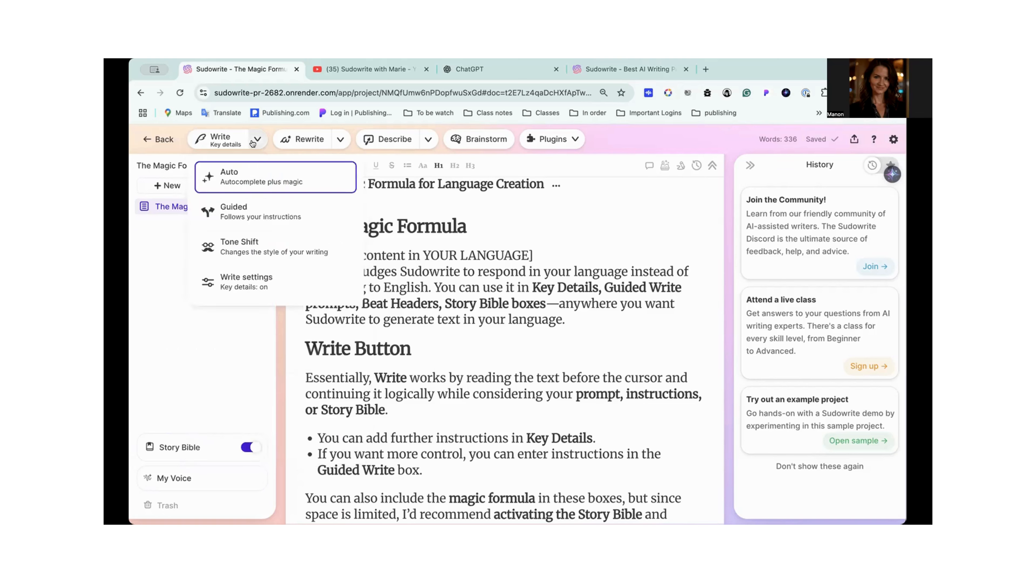
pyautogui.click(237, 285)
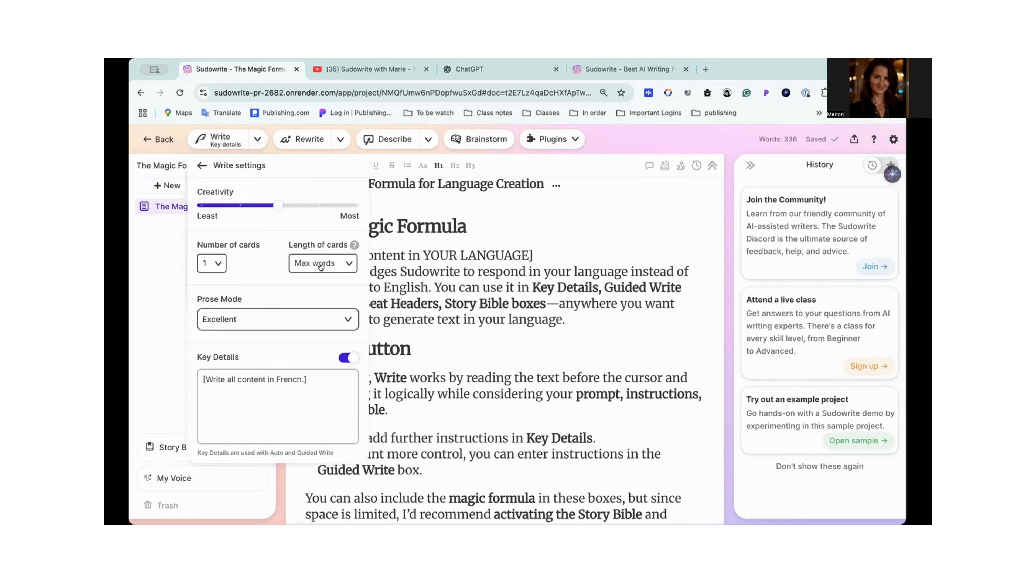
pyautogui.click(348, 264)
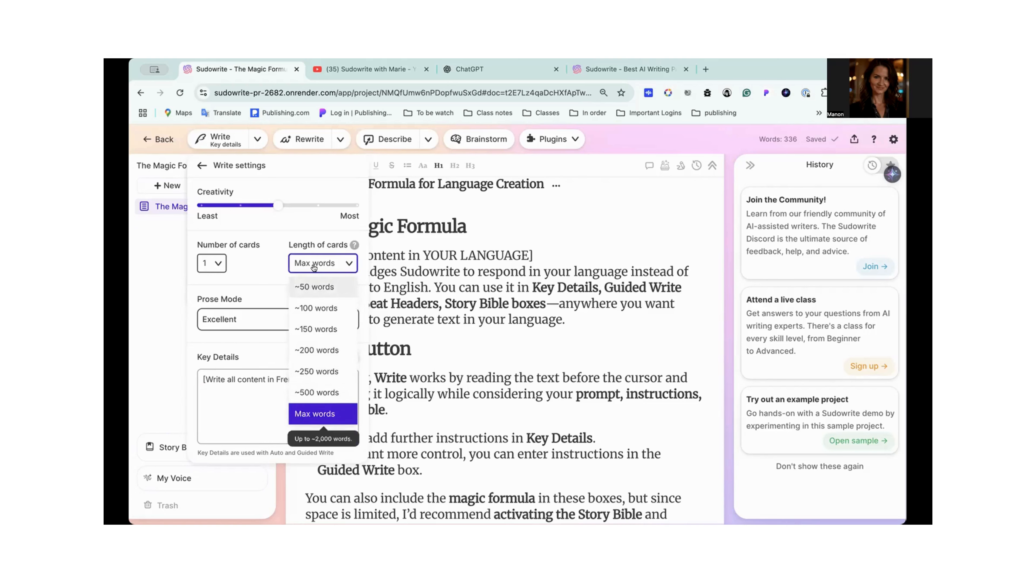
pyautogui.click(258, 262)
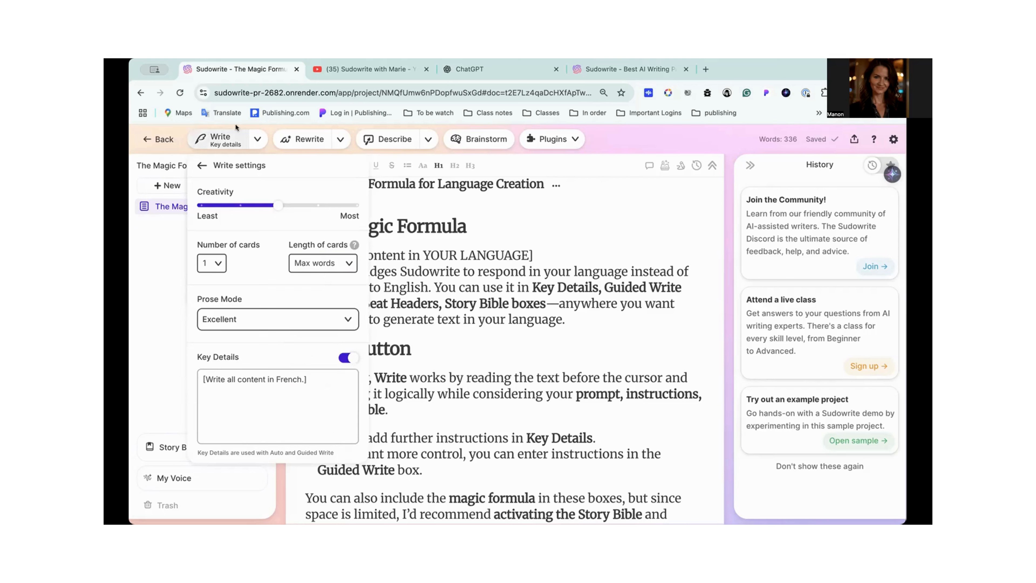
pyautogui.click(166, 248)
# - Switch Write to Guided mode and paste "[Write all content in French.]" into its prompt
pyautogui.click(257, 140)
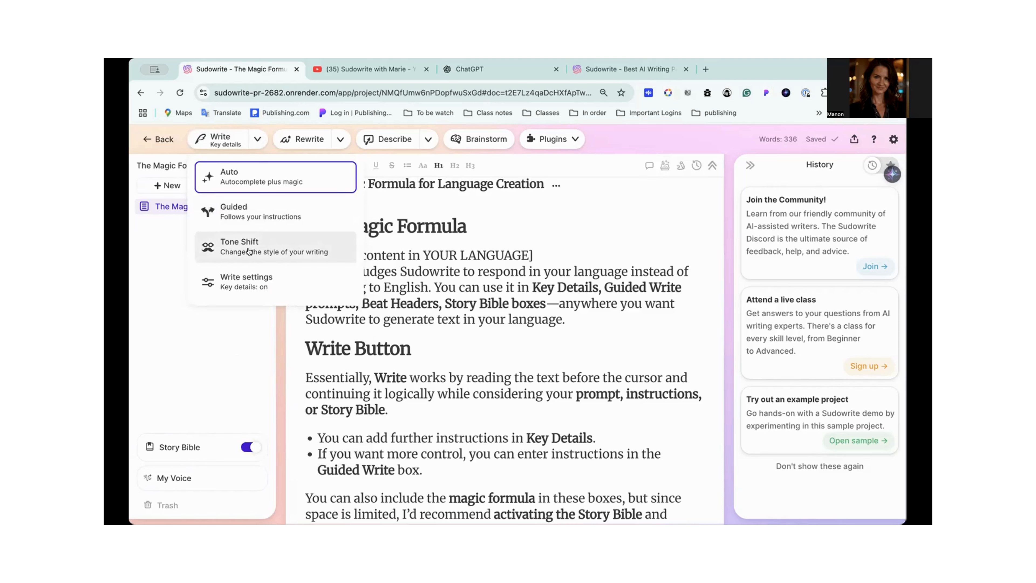
pyautogui.click(265, 211)
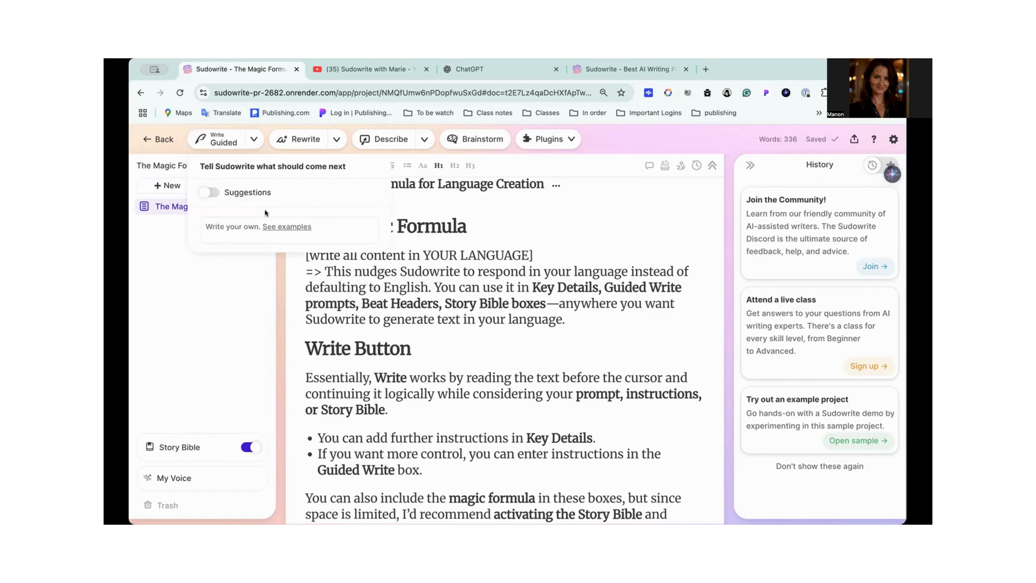
pyautogui.click(227, 225)
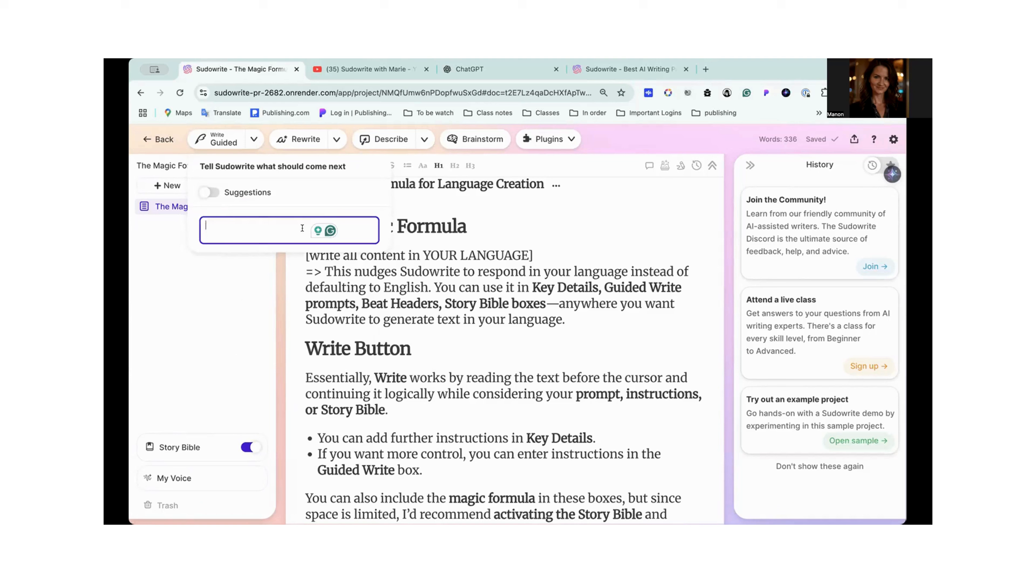
pyautogui.press('super+v')
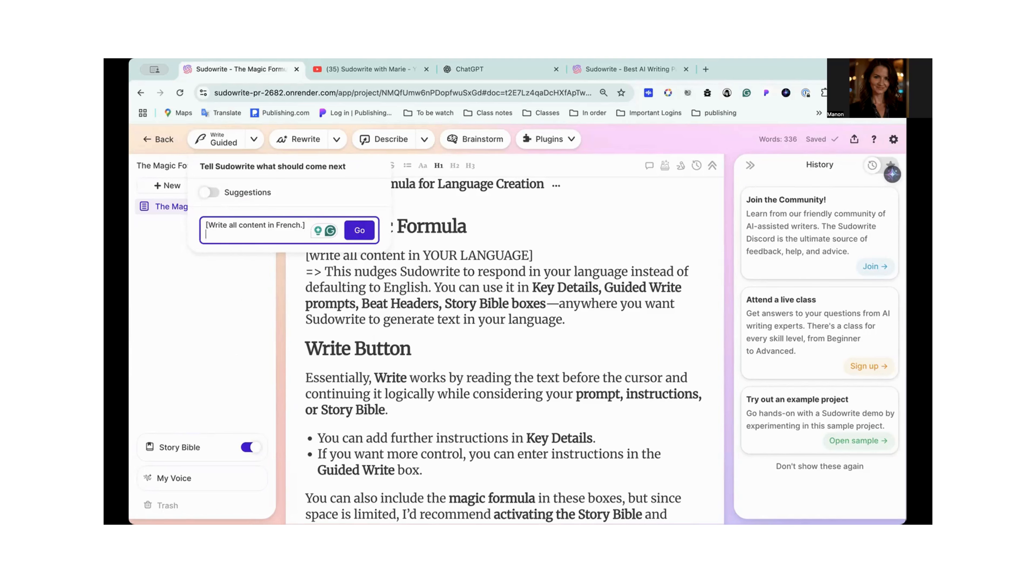
# - Add the line "3 idea of language stories for my class." to the Guided prompt, select the whole prompt, and close it without generating
pyautogui.scroll(-8, 459, 457)
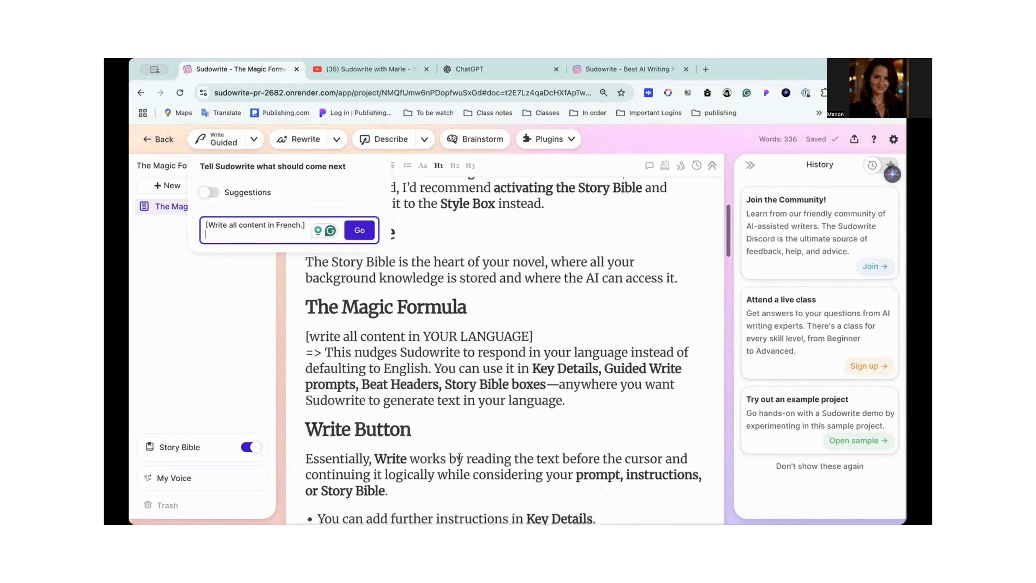
pyautogui.scroll(5, 459, 457)
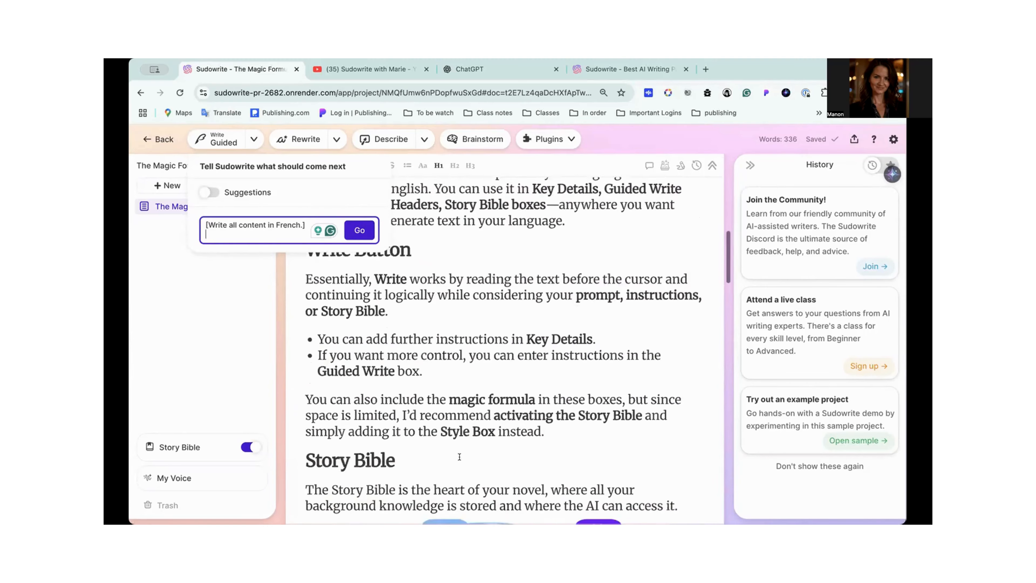
pyautogui.scroll(-10, 460, 458)
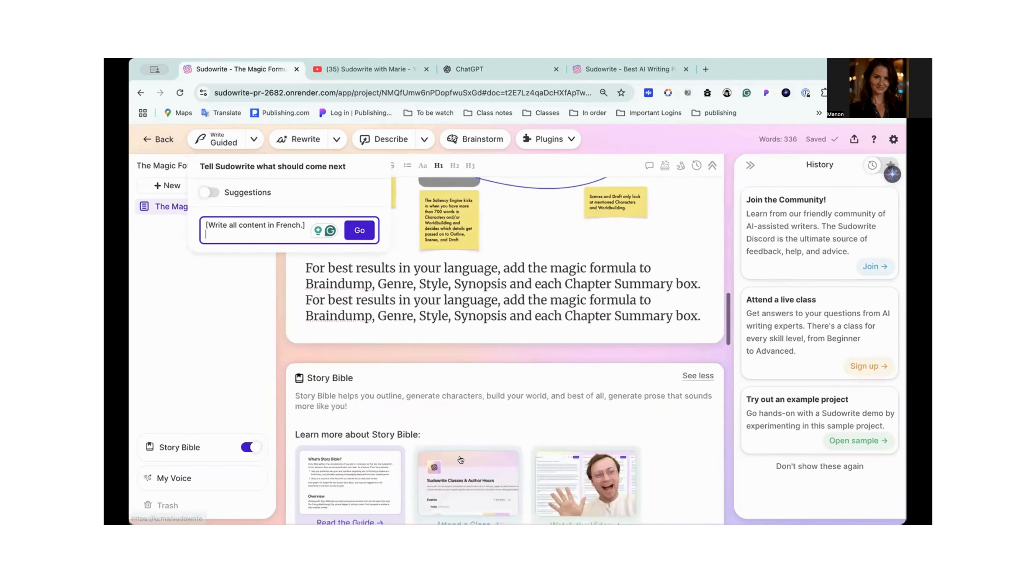
pyautogui.scroll(15, 460, 460)
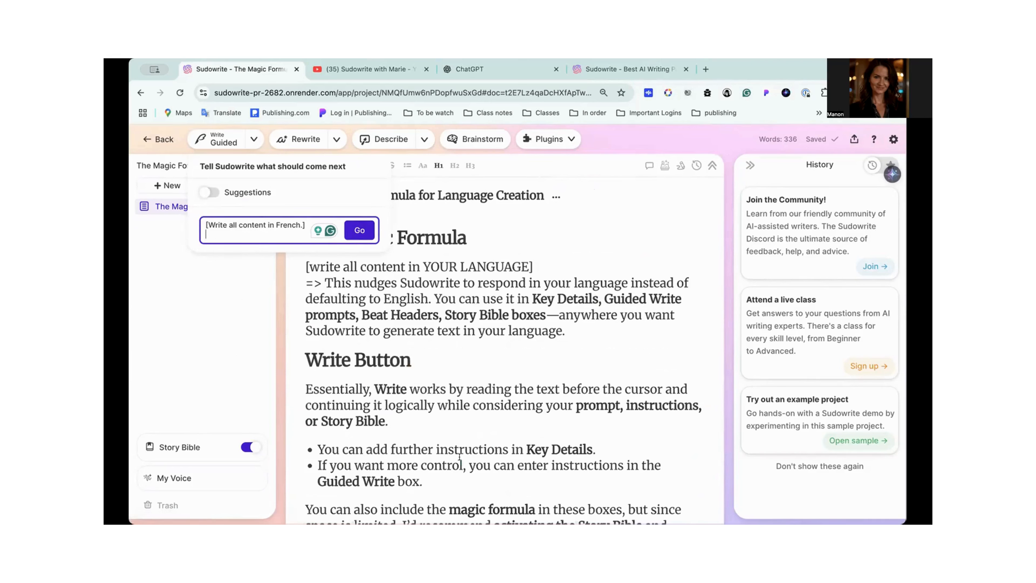
pyautogui.write('3 idea of langua')
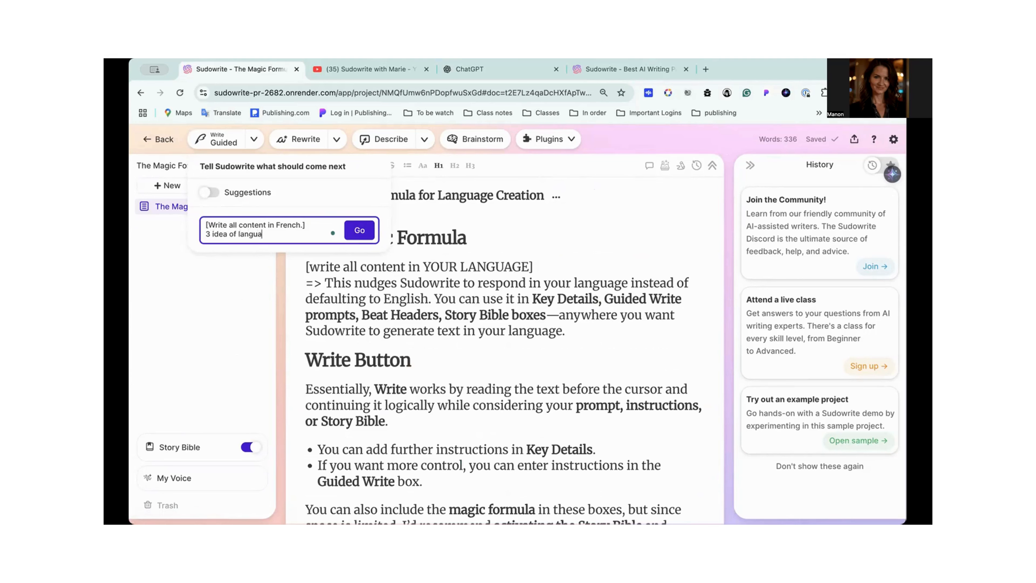
pyautogui.write('ge stories for my class.')
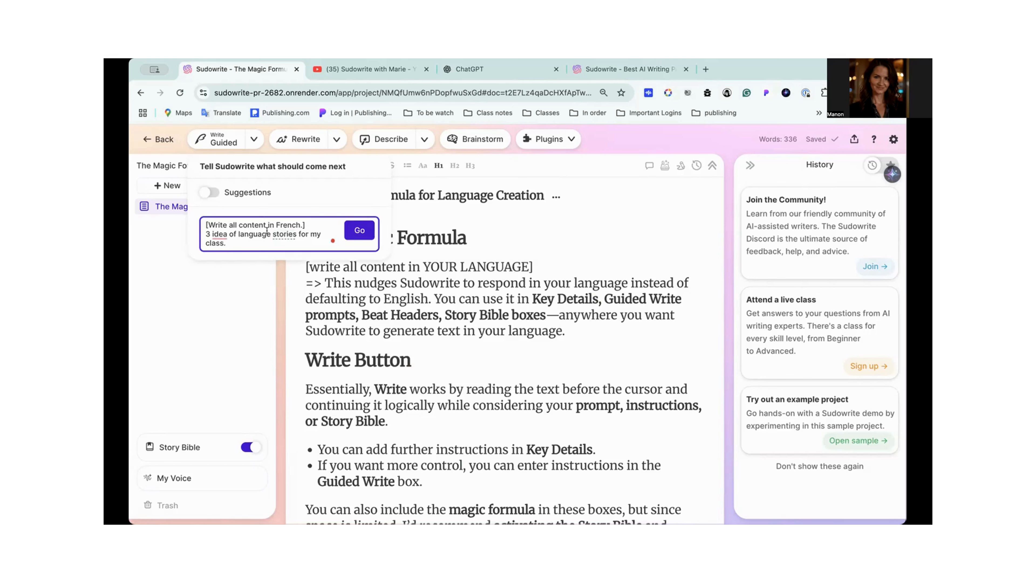
pyautogui.hotkey('ctrl', 'a')
pyautogui.hotkey('ctrl', 'c')
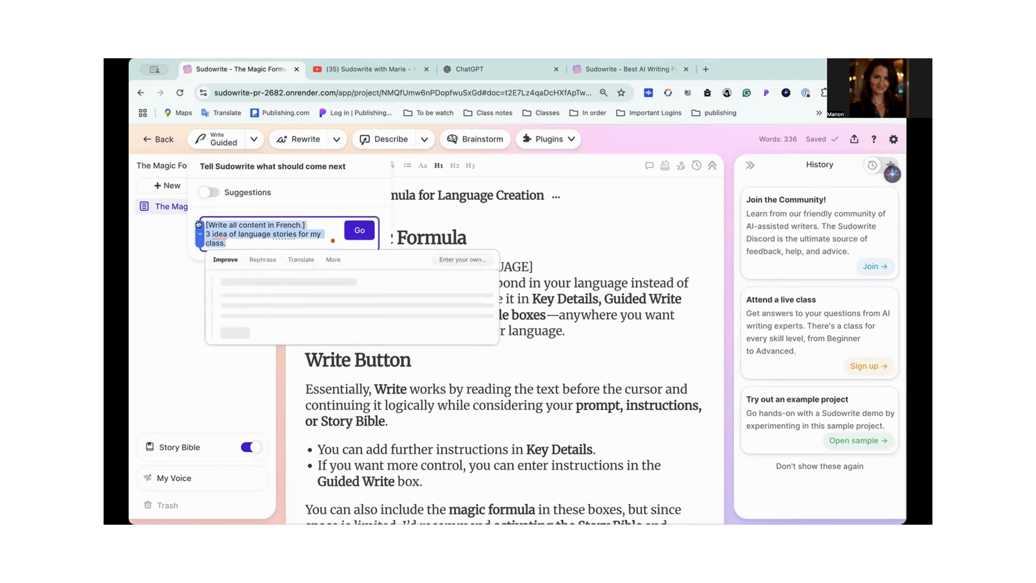
pyautogui.click(174, 295)
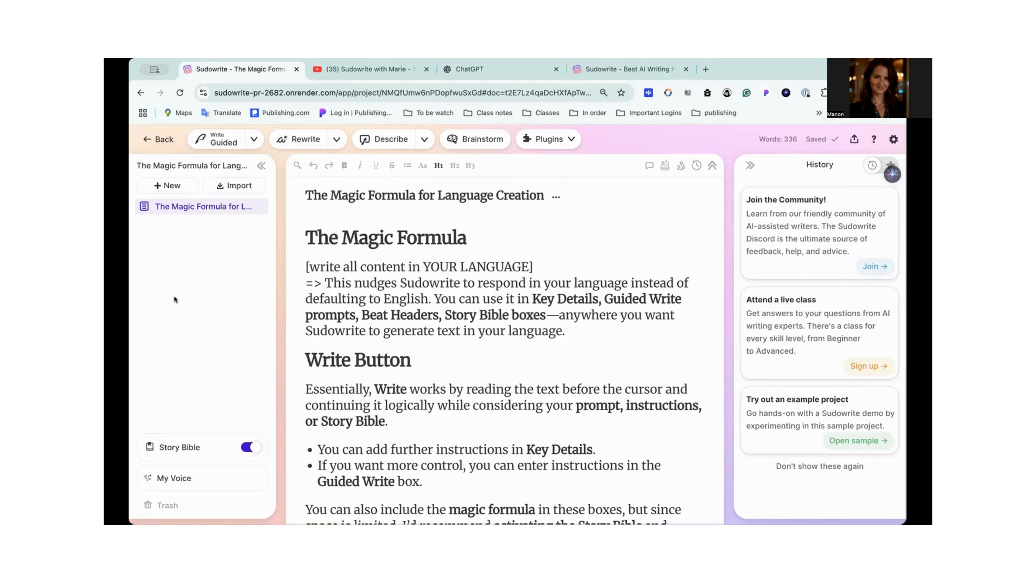
pyautogui.click(171, 185)
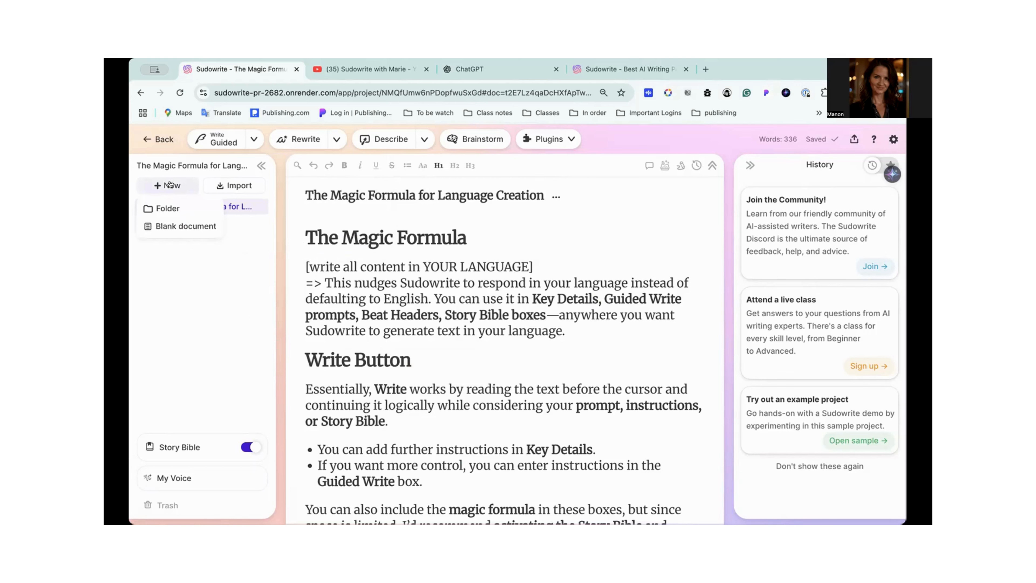
pyautogui.click(211, 306)
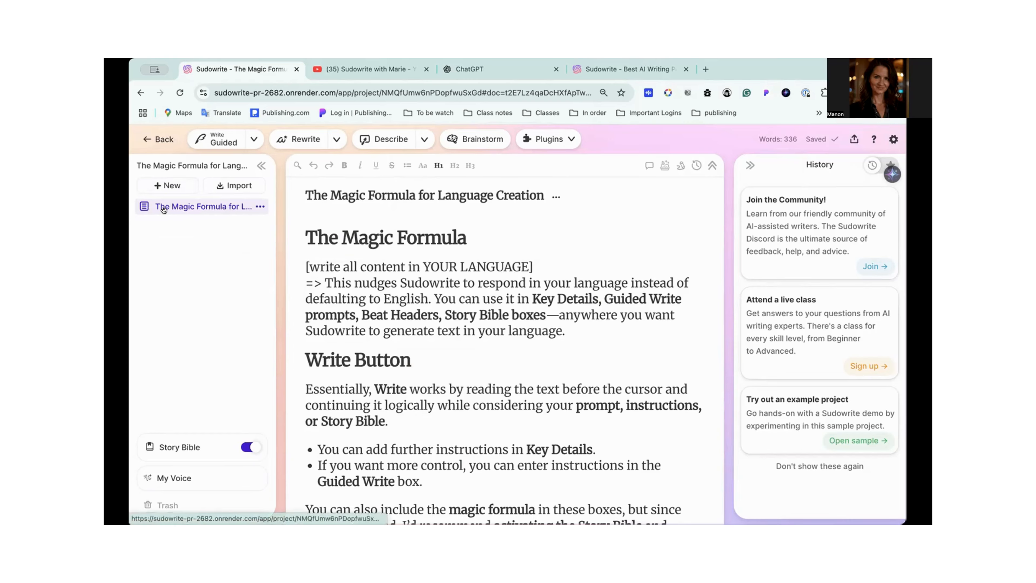
pyautogui.scroll(2, 428, 273)
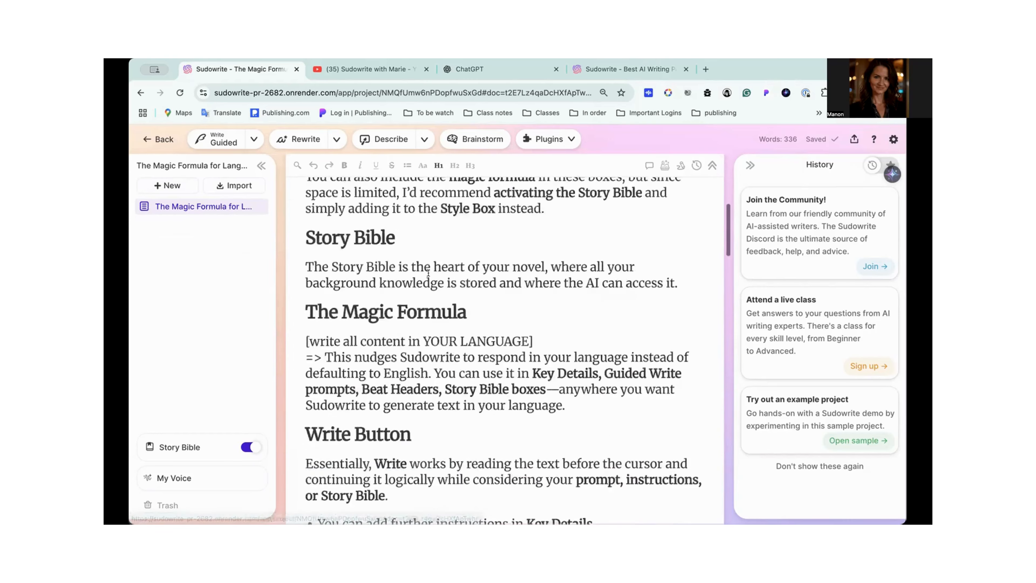
# - Add a new blank document to the project and open it
pyautogui.scroll(10, 429, 272)
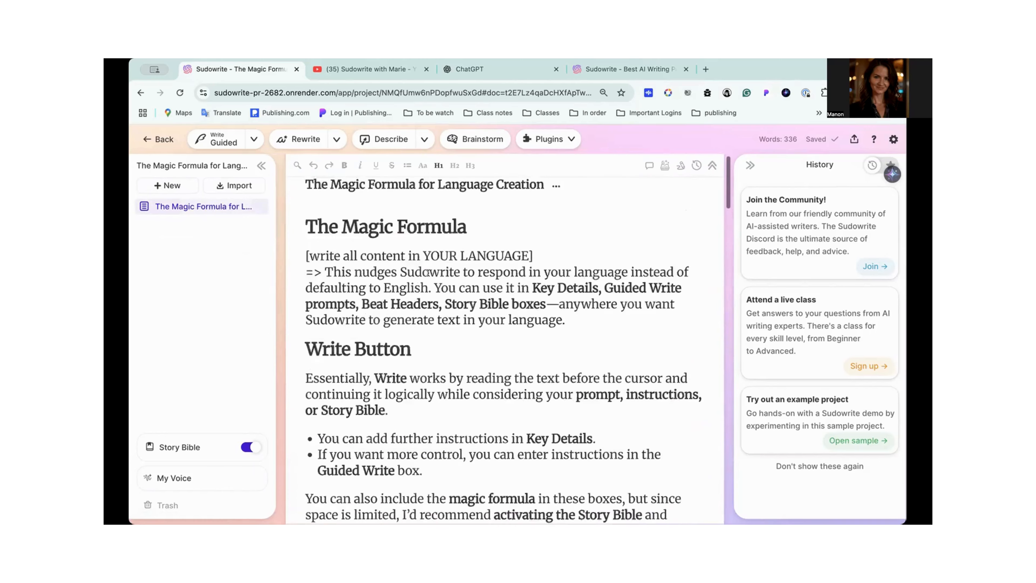
pyautogui.scroll(1, 429, 273)
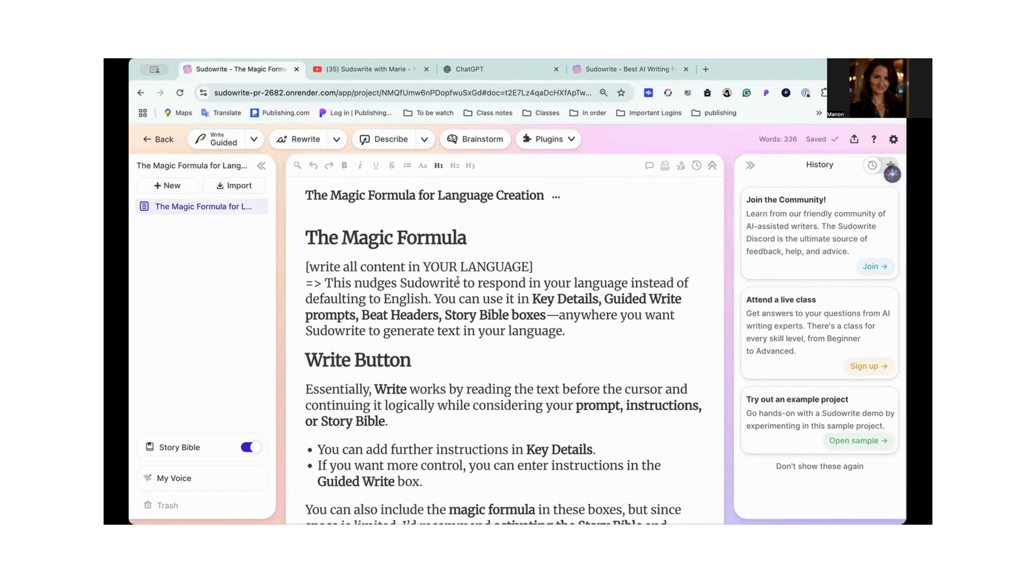
pyautogui.click(171, 186)
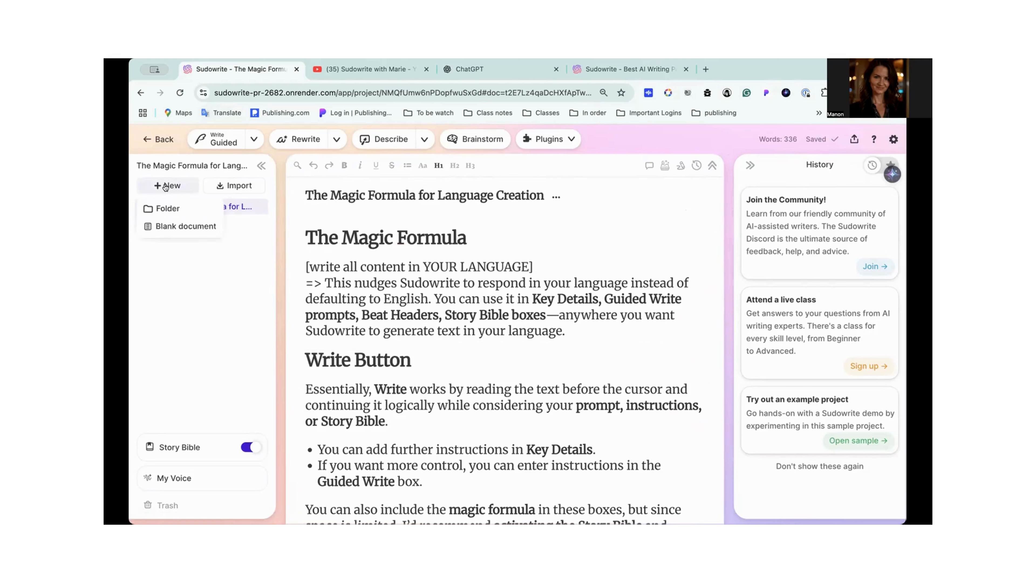
pyautogui.click(173, 226)
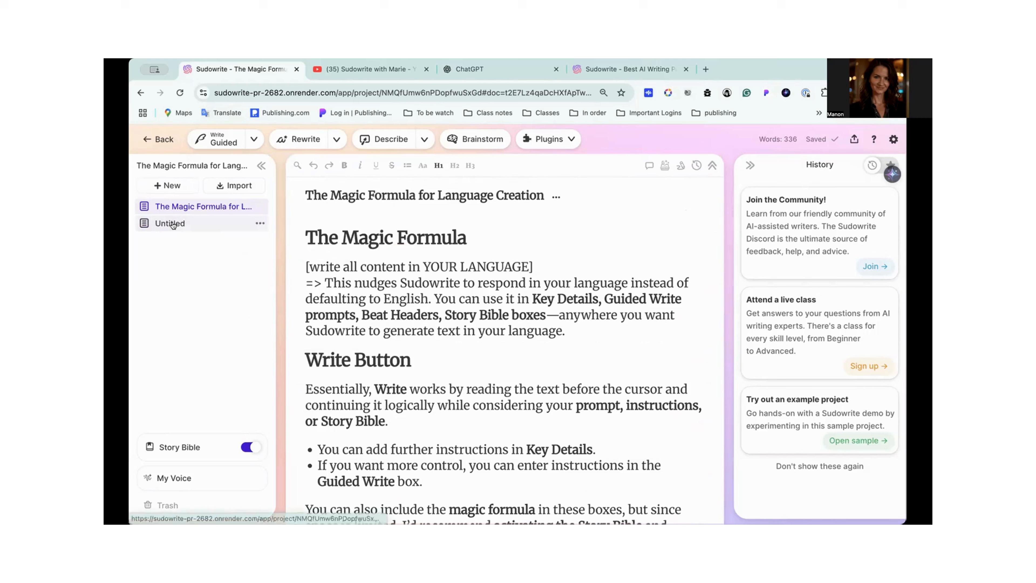
pyautogui.click(173, 224)
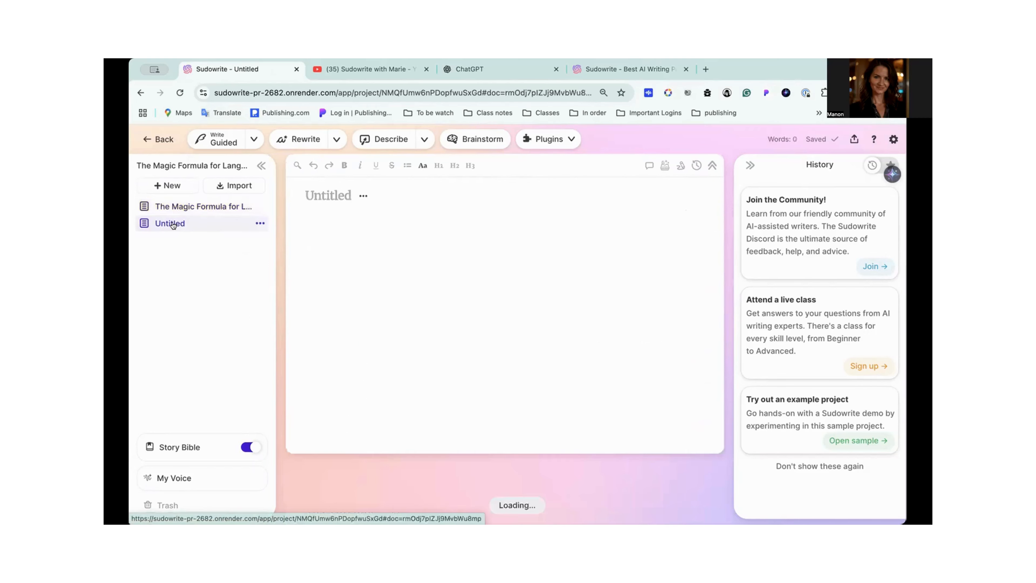
# - Paste "[Write all content in French.] 3 idea of language stories for my class." into the Guided Write prompt and generate the text
pyautogui.click(254, 140)
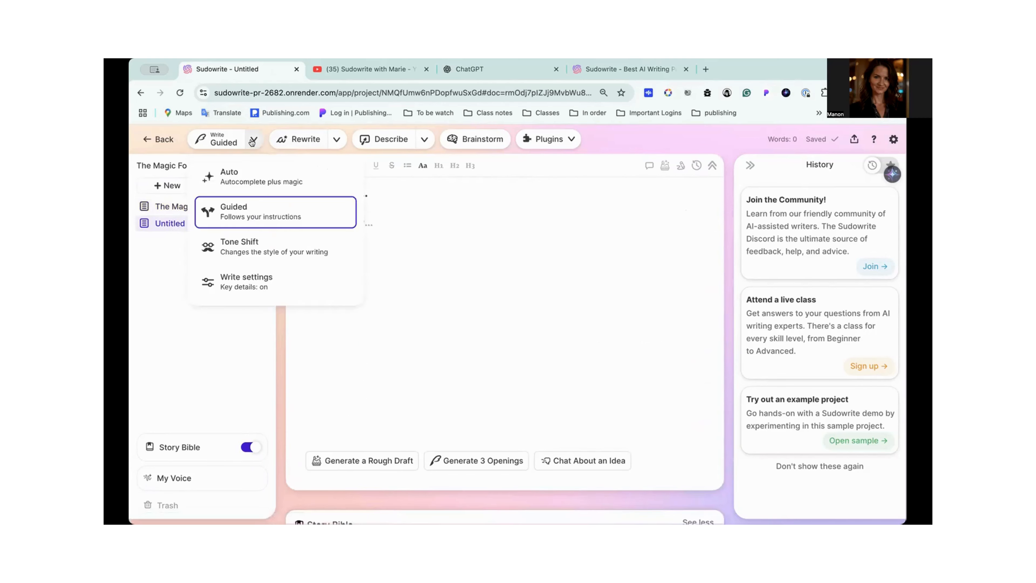
pyautogui.click(240, 209)
pyautogui.click(239, 230)
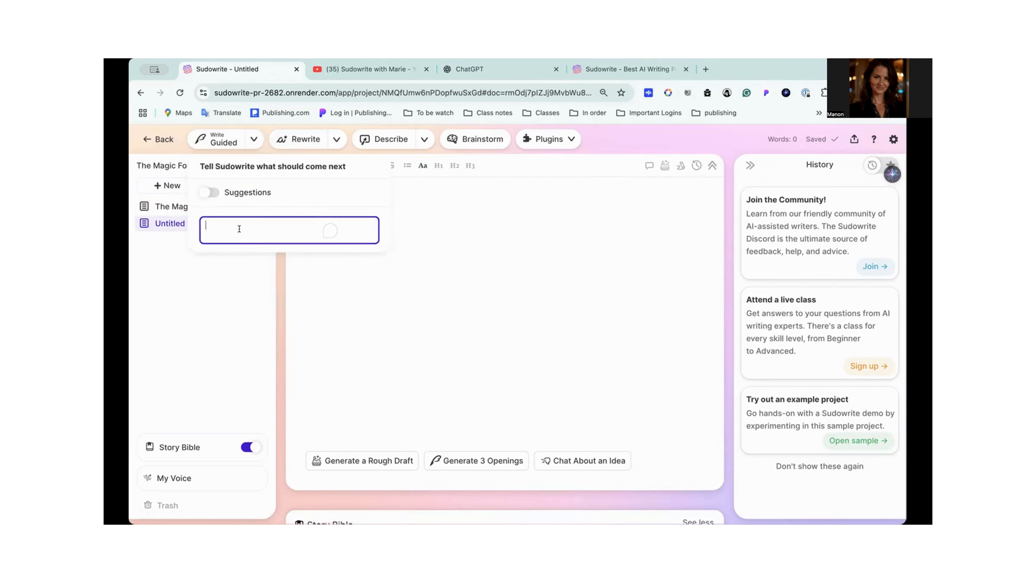
pyautogui.hotkey('ctrl', 'v')
pyautogui.click(359, 230)
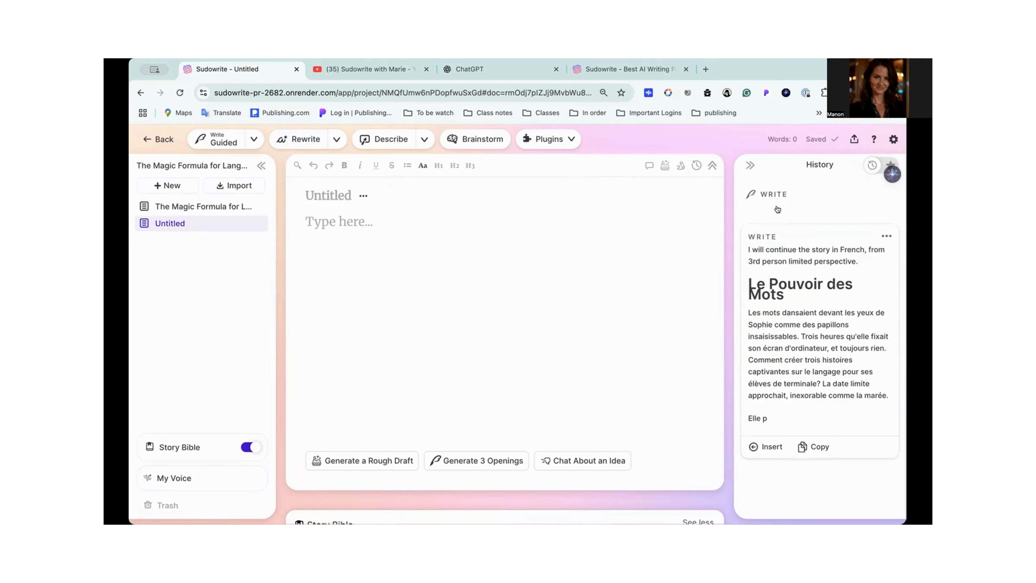
# - Read through the generated Write card in the History from beginning to end
pyautogui.scroll(-1, 807, 352)
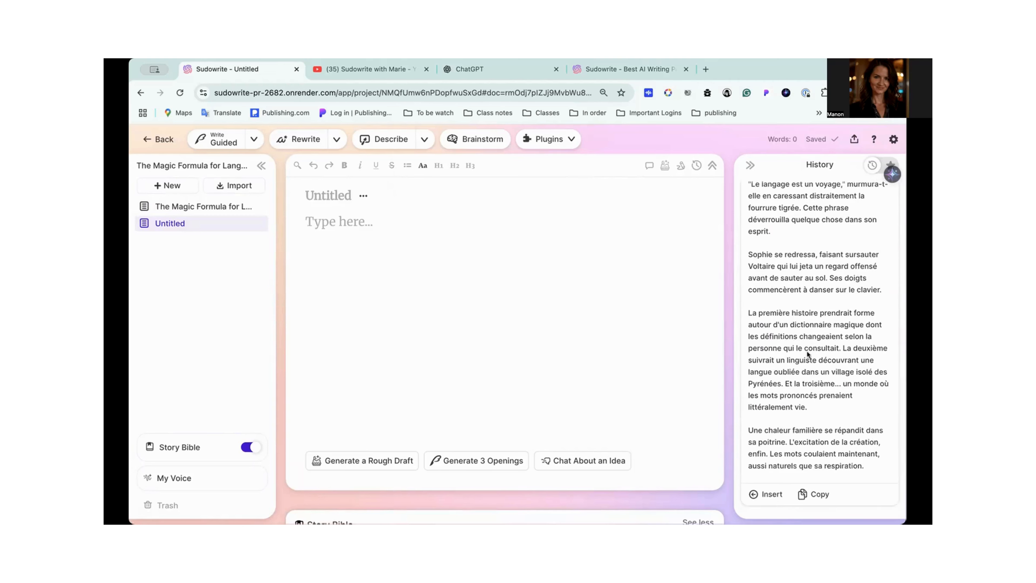
pyautogui.scroll(8, 807, 354)
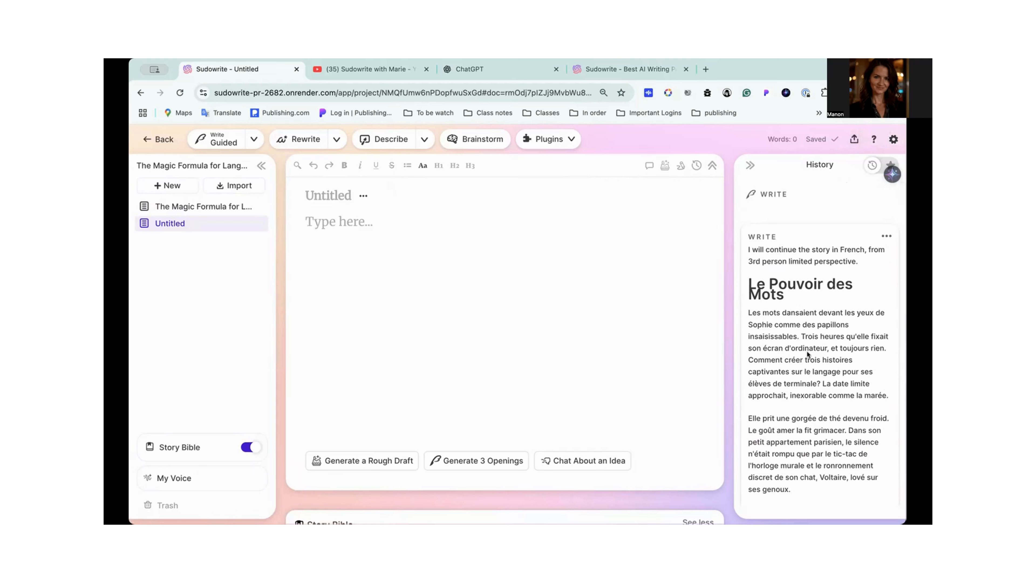
pyautogui.scroll(-10, 807, 354)
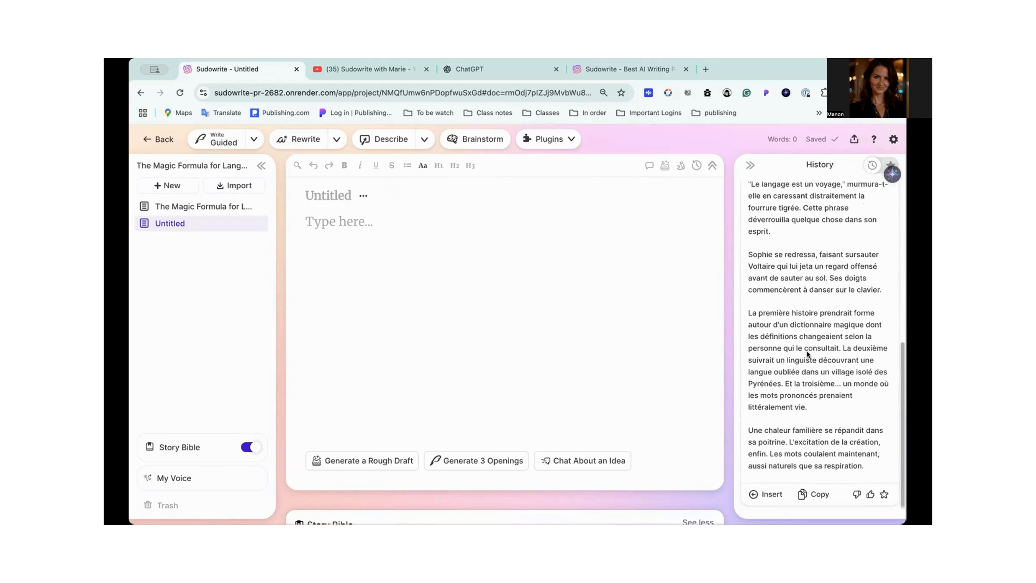
pyautogui.scroll(5, 807, 354)
# - Reopen the Guided Write prompt and check its instructions against the full generated story in the History
pyautogui.click(254, 139)
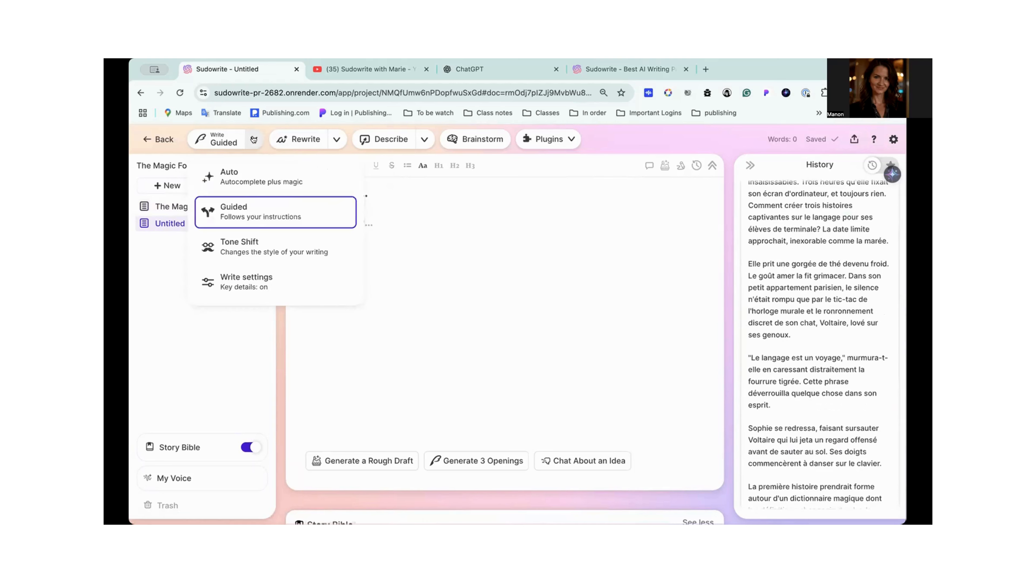
pyautogui.click(240, 217)
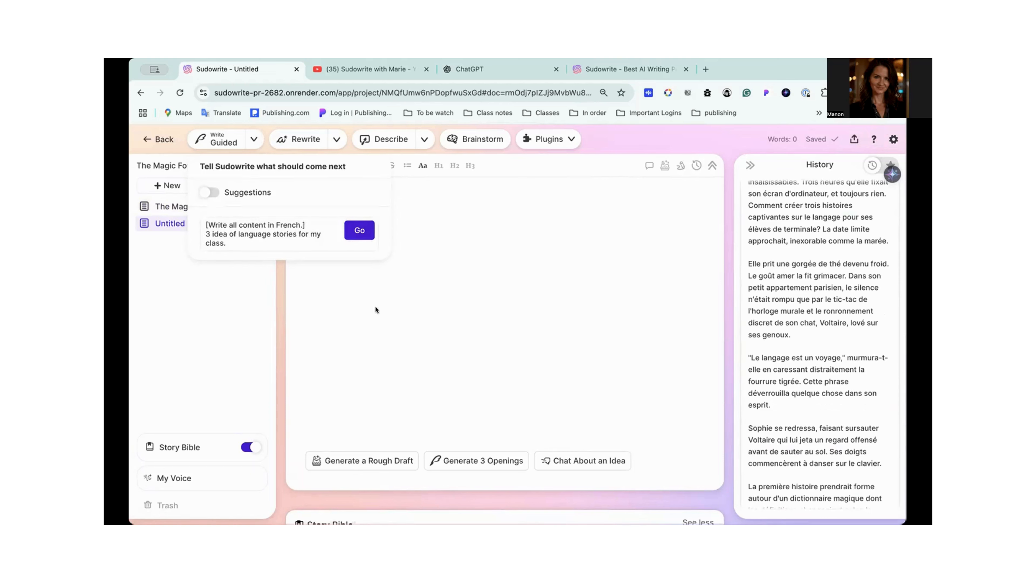
pyautogui.scroll(4, 805, 301)
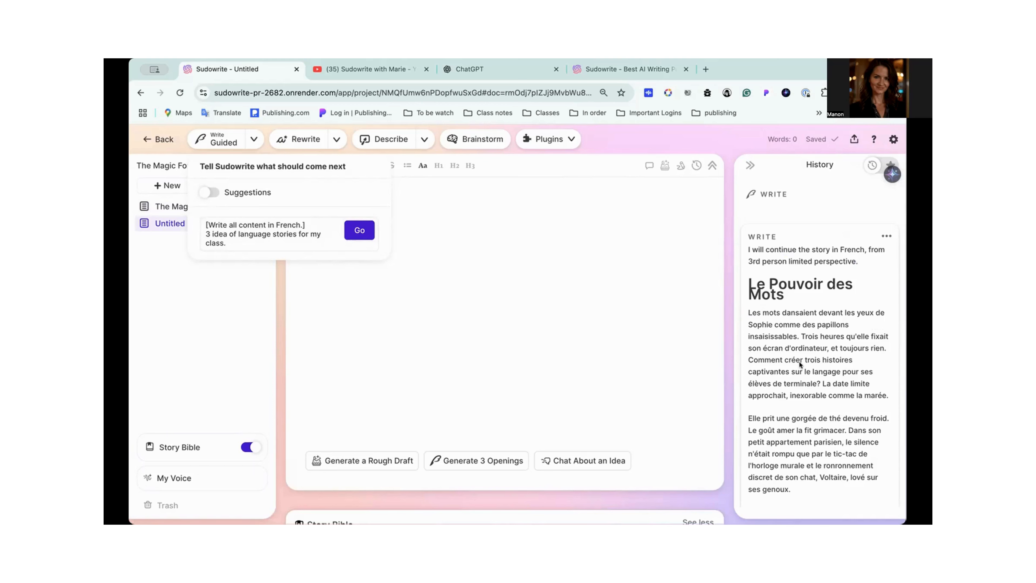
pyautogui.scroll(-3, 799, 362)
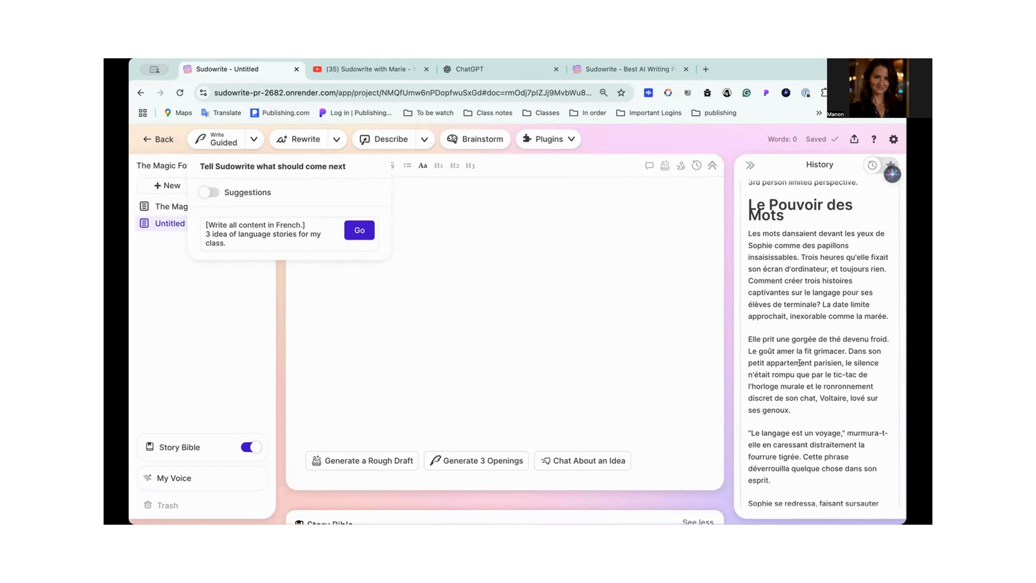
pyautogui.scroll(-1, 800, 362)
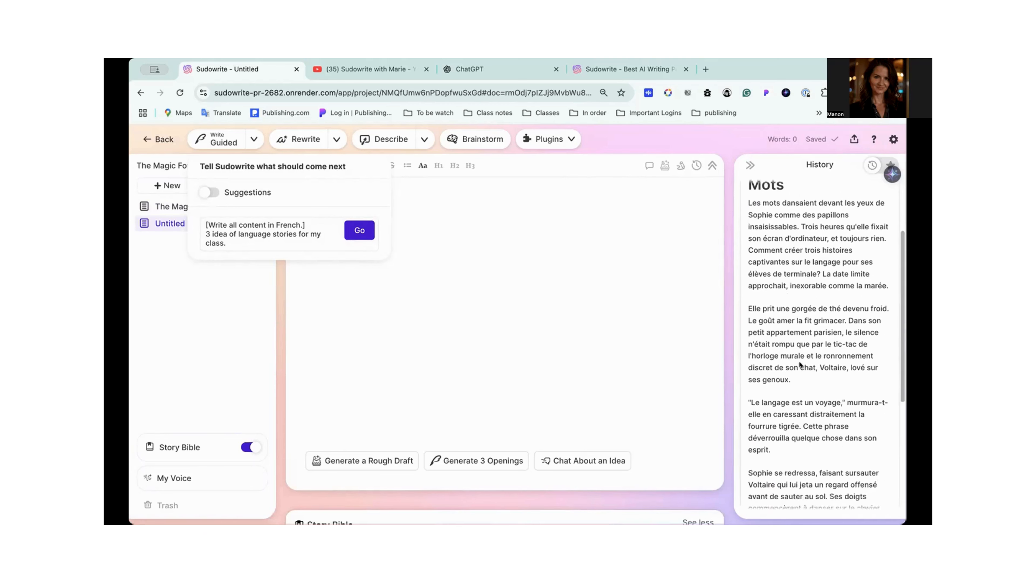
pyautogui.scroll(-4, 800, 364)
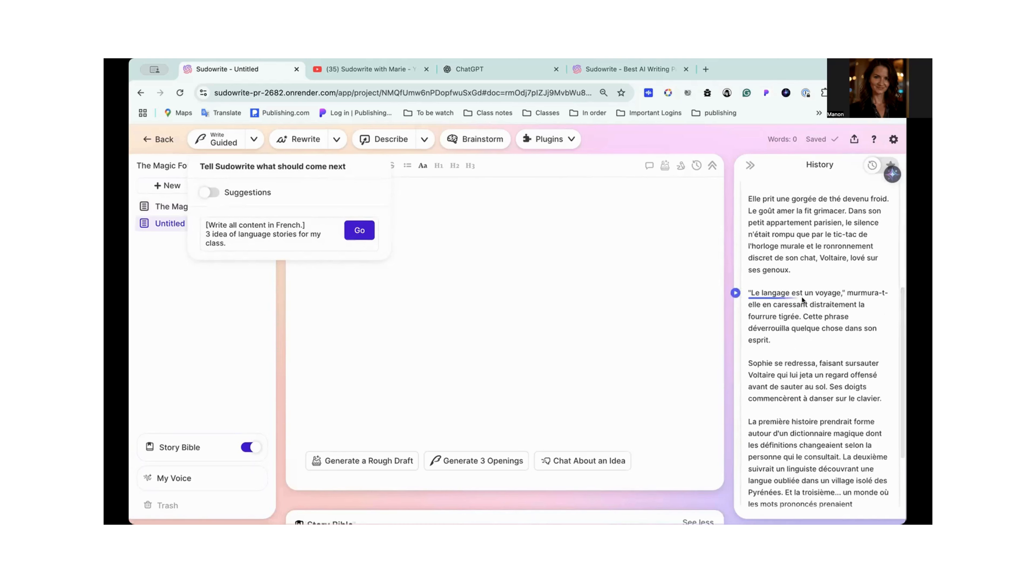
pyautogui.scroll(-2, 864, 298)
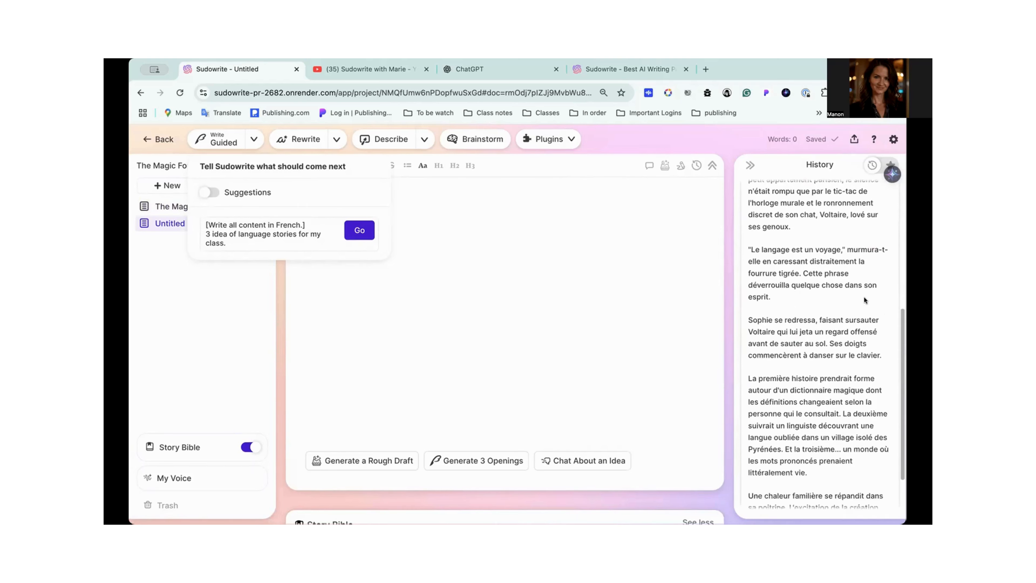
pyautogui.scroll(-3, 824, 343)
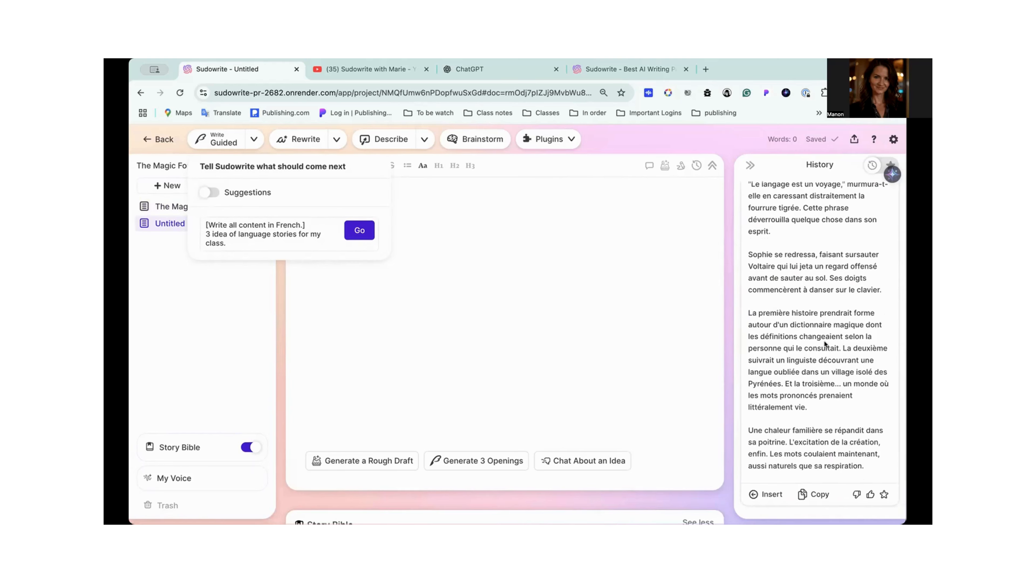
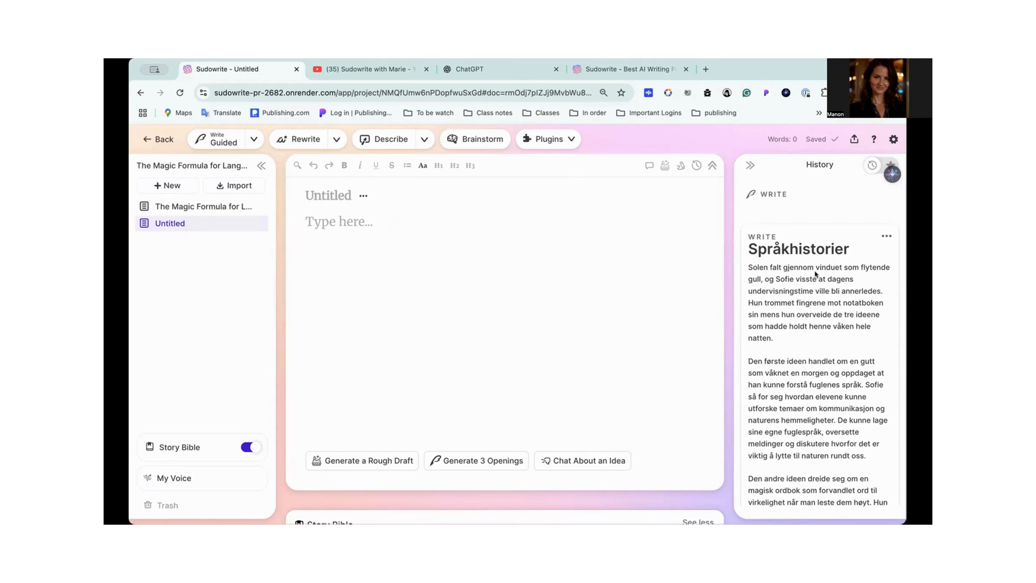
# - Change the Guided Write prompt to "[Write all content in Swedish.] 3 ideas of language stories for my class.", copy it, and generate the text
pyautogui.scroll(-3, 815, 272)
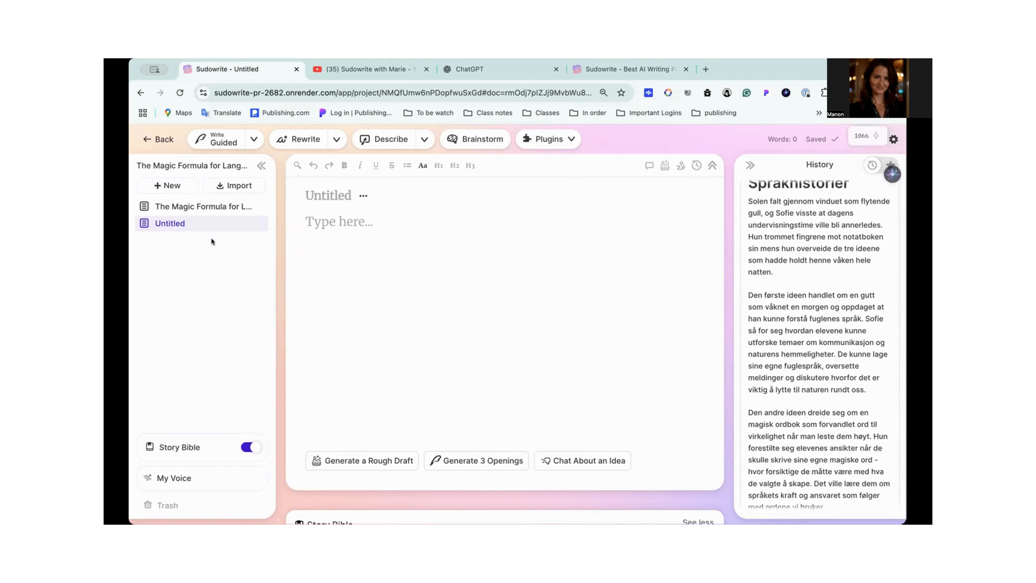
pyautogui.click(254, 138)
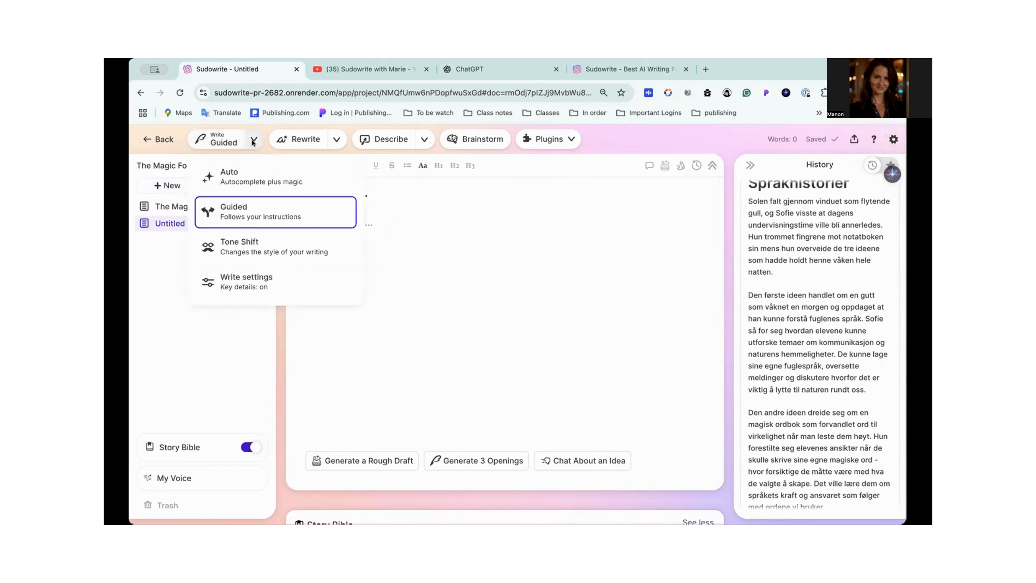
pyautogui.click(237, 212)
pyautogui.click(313, 225)
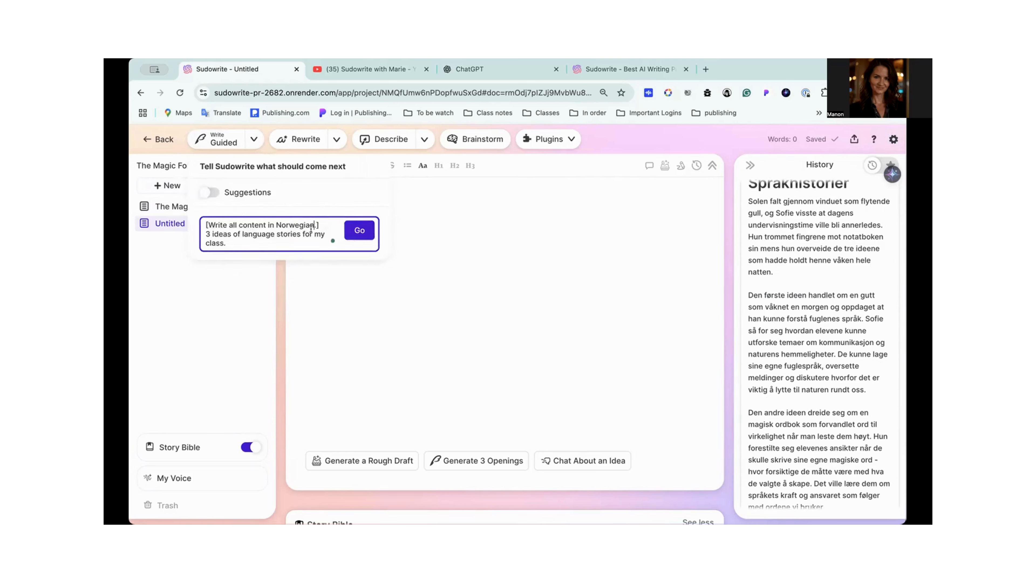
pyautogui.press('BackSpace')
pyautogui.press('BackSpace')
pyautogui.press('BackSpace')
pyautogui.press('BackSpace')
pyautogui.press('BackSpace')
pyautogui.press('BackSpace')
pyautogui.press('BackSpace')
pyautogui.press('BackSpace')
pyautogui.press('BackSpace')
pyautogui.write('Swedish')
pyautogui.hotkey('ctrl', 'a')
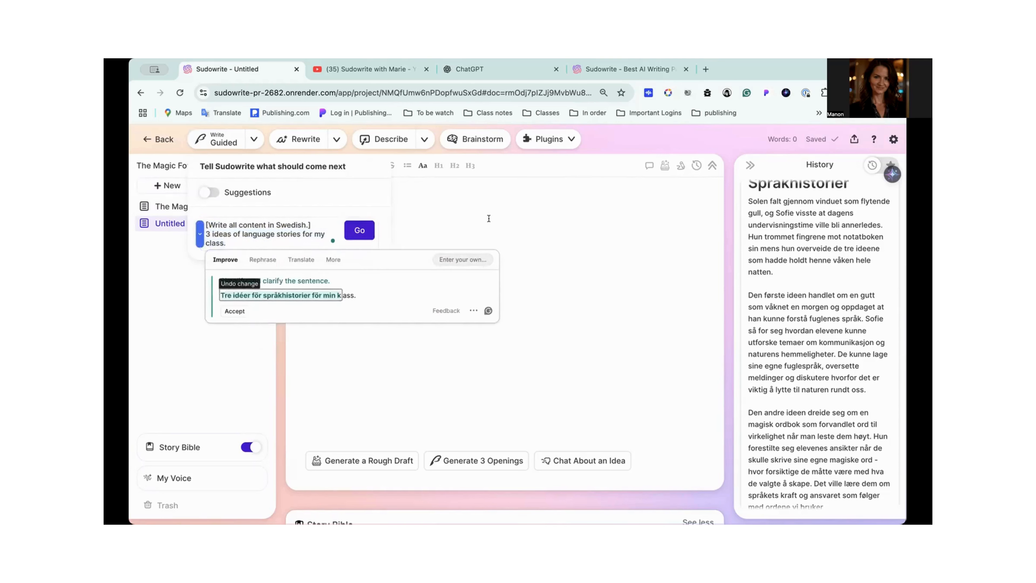
pyautogui.click(359, 230)
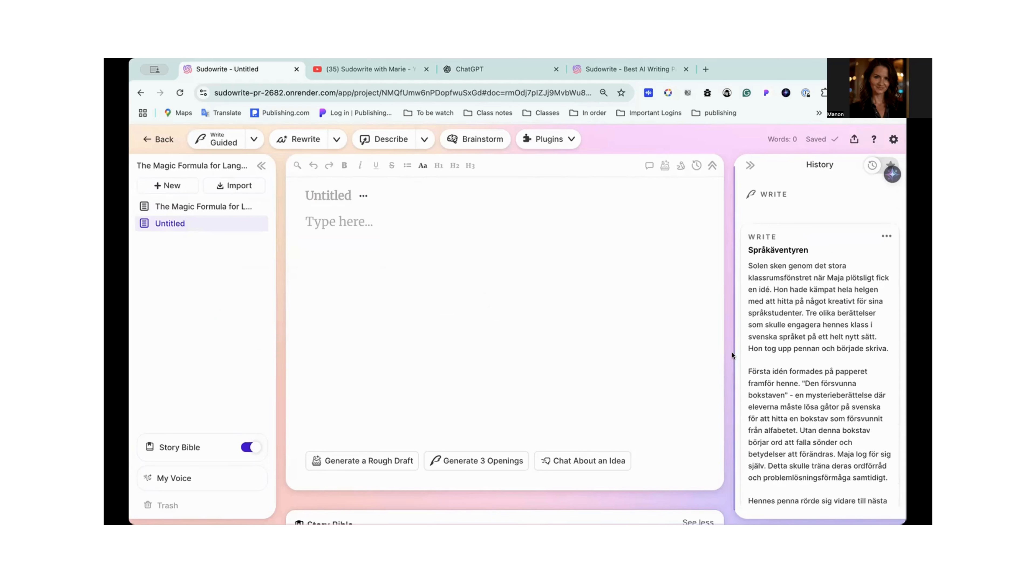
# - Find the French story "Le Pouvoir des Mots" in the History and insert it into the blank document
pyautogui.scroll(-10, 789, 341)
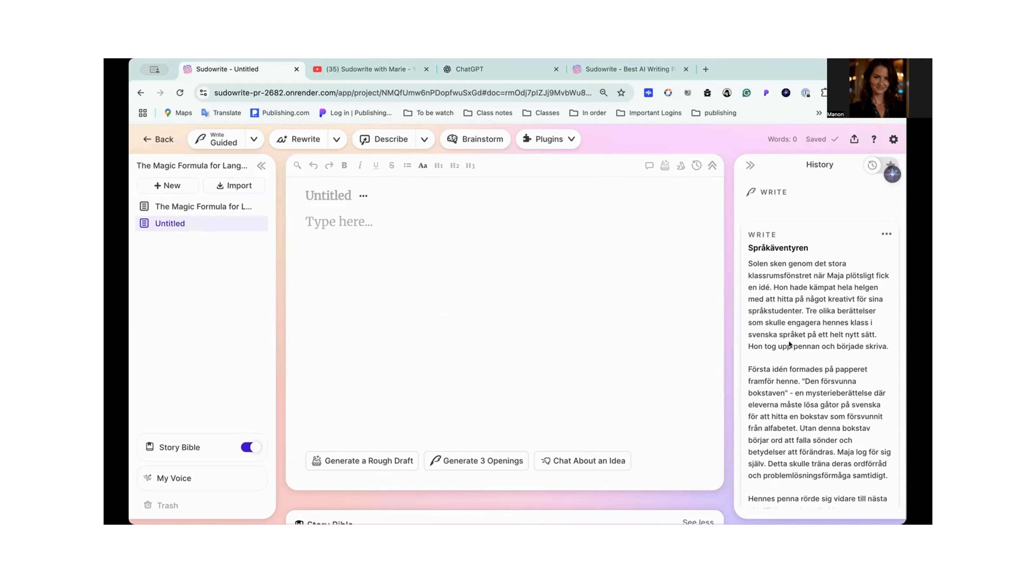
pyautogui.scroll(-10, 788, 343)
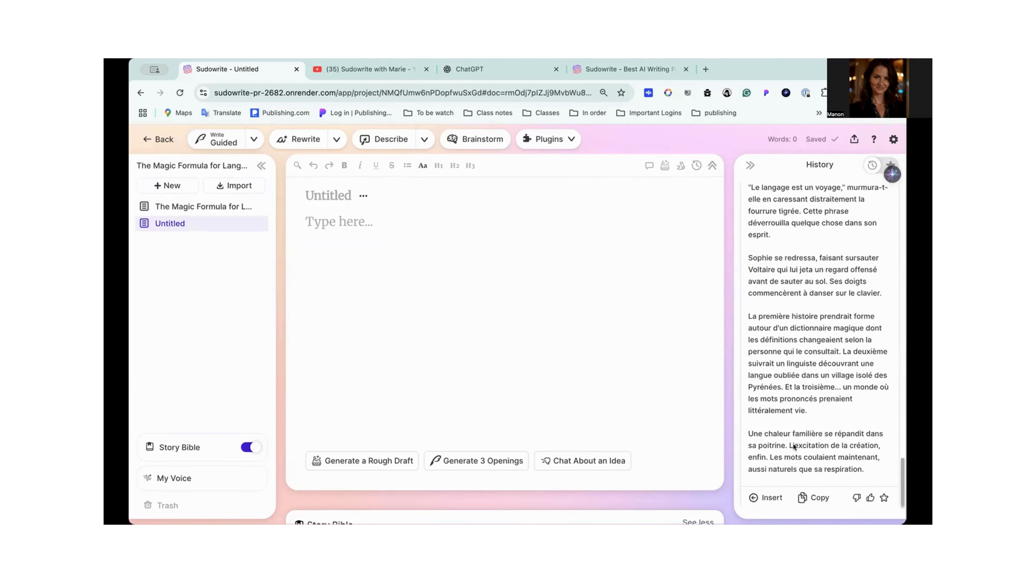
pyautogui.click(768, 497)
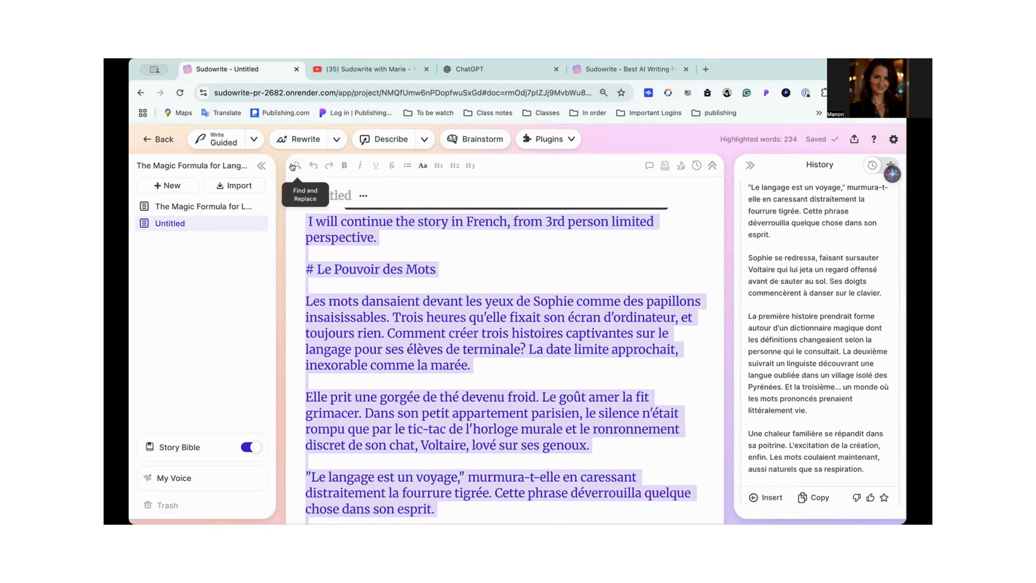
# - Replace the document title with the copied "[Write all content in Swedish.]" instruction and restore the French story in the body
pyautogui.click(324, 191)
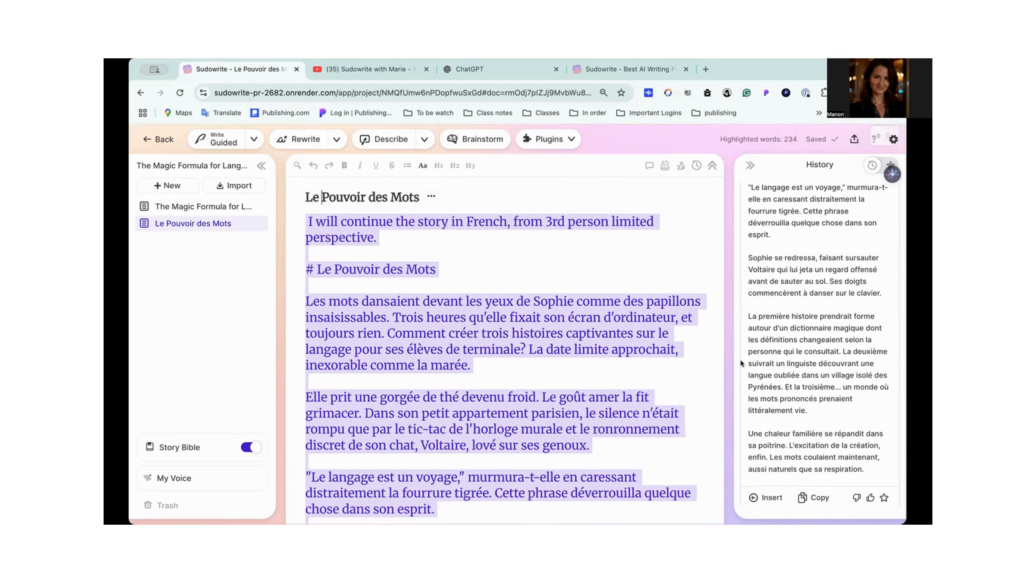
pyautogui.tripleClick(372, 197)
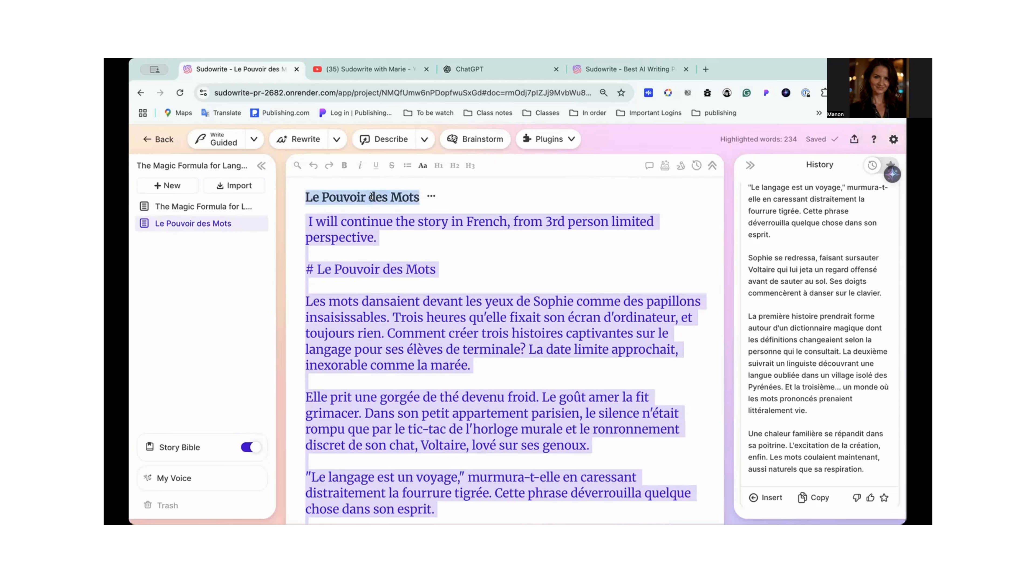
pyautogui.press('super+z')
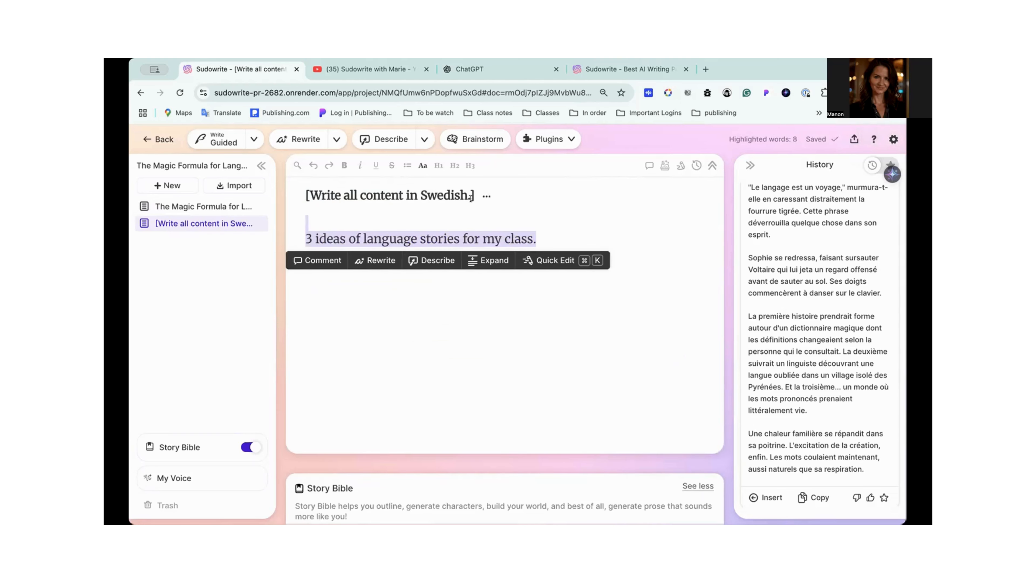
pyautogui.press('super+shift+z')
pyautogui.scroll(10, 370, 179)
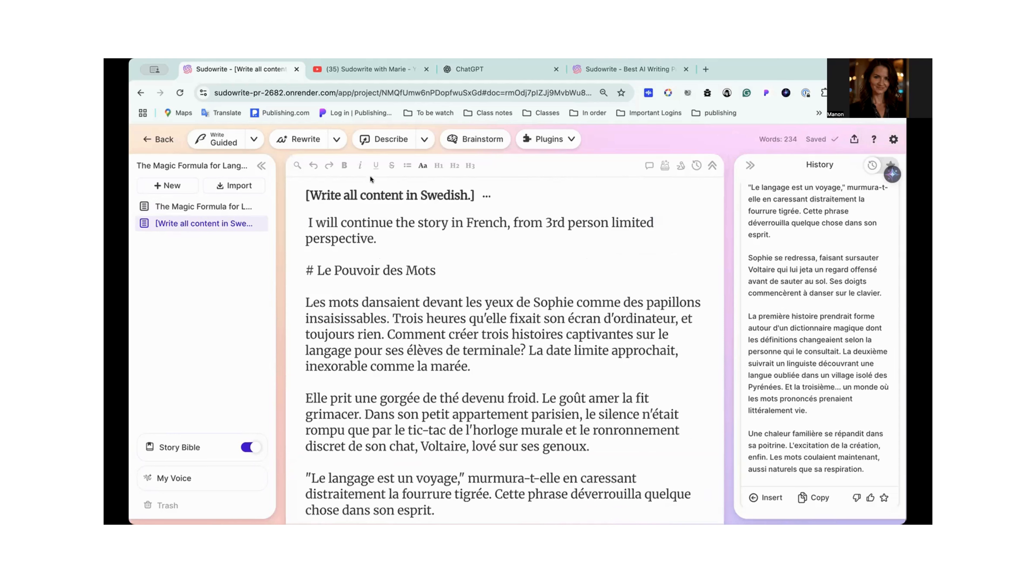
# - Try to paste the full two-line prompt over the document title, and undo the extra line it adds to the story
pyautogui.tripleClick(376, 189)
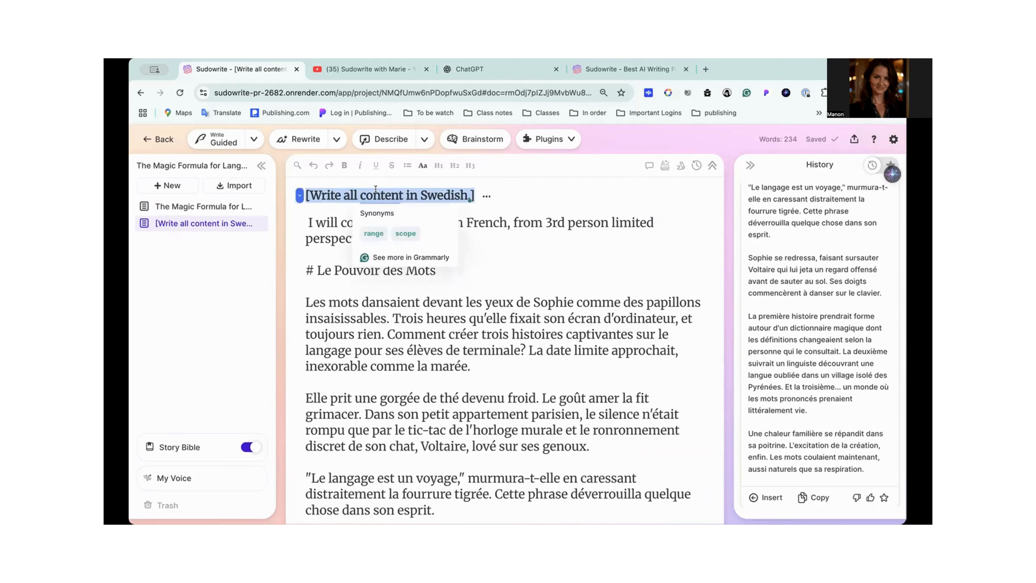
pyautogui.press('super+z')
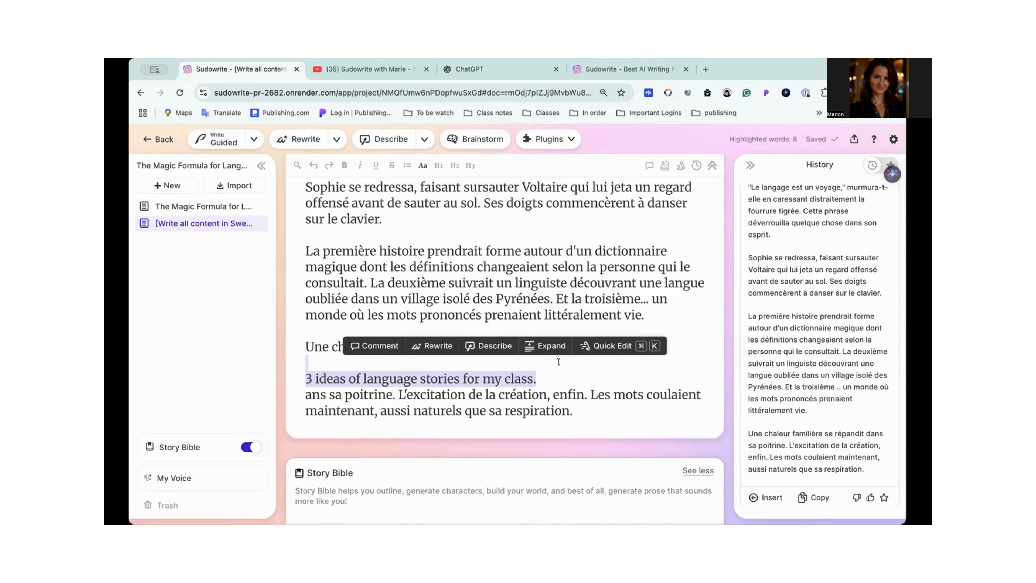
pyautogui.press('super+shift+z')
pyautogui.scroll(10, 449, 286)
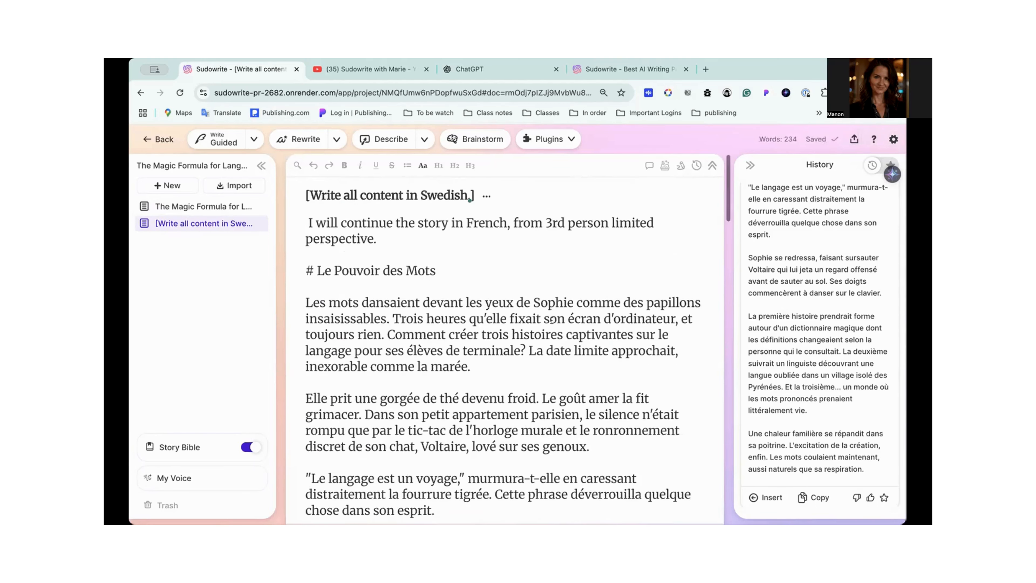
# - Clear the title, paste the copied prompt into it again, and undo the stray second line inserted into the story
pyautogui.doubleClick(423, 189)
pyautogui.click(473, 195)
pyautogui.press('BackSpace')
pyautogui.press('BackSpace')
pyautogui.press('BackSpace')
pyautogui.press('BackSpace')
pyautogui.press('BackSpace')
pyautogui.press('BackSpace')
pyautogui.press('BackSpace')
pyautogui.press('BackSpace')
pyautogui.press('BackSpace')
pyautogui.press('BackSpace')
pyautogui.press('BackSpace')
pyautogui.press('BackSpace')
pyautogui.press('BackSpace')
pyautogui.press('BackSpace')
pyautogui.press('BackSpace')
pyautogui.press('BackSpace')
pyautogui.press('BackSpace')
pyautogui.press('BackSpace')
pyautogui.press('BackSpace')
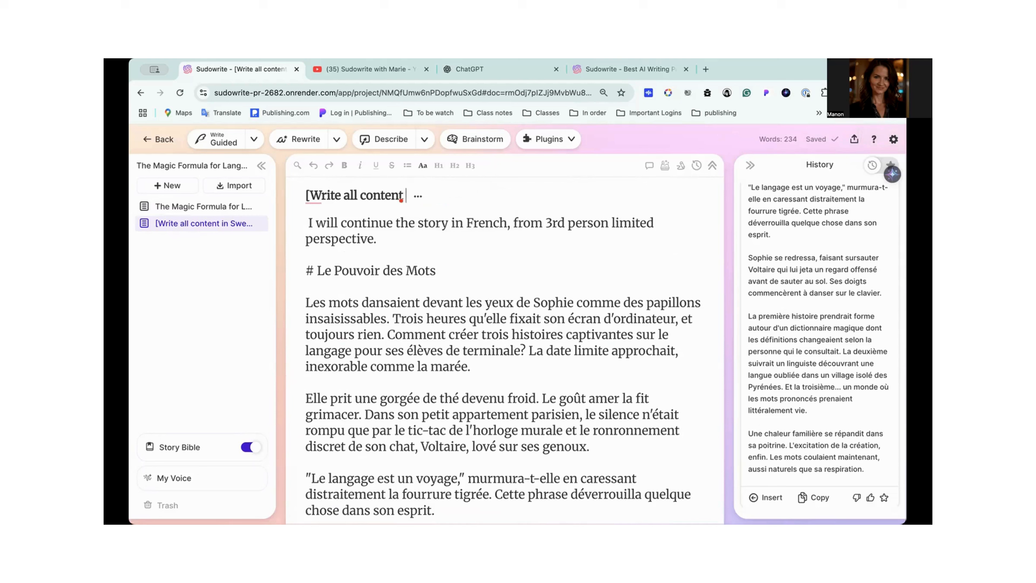
pyautogui.press('BackSpace')
pyautogui.press('BackSpace')
pyautogui.press('BackSpace')
pyautogui.press('BackSpace')
pyautogui.press('BackSpace')
pyautogui.press('BackSpace')
pyautogui.press('BackSpace')
pyautogui.press('BackSpace')
pyautogui.press('BackSpace')
pyautogui.press('BackSpace')
pyautogui.press('BackSpace')
pyautogui.press('BackSpace')
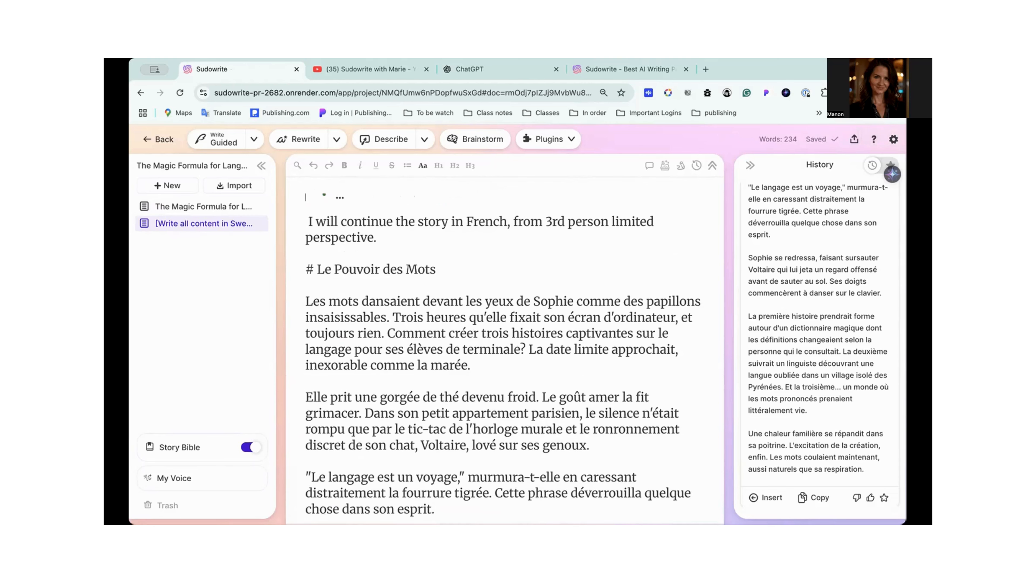
pyautogui.press('super+z')
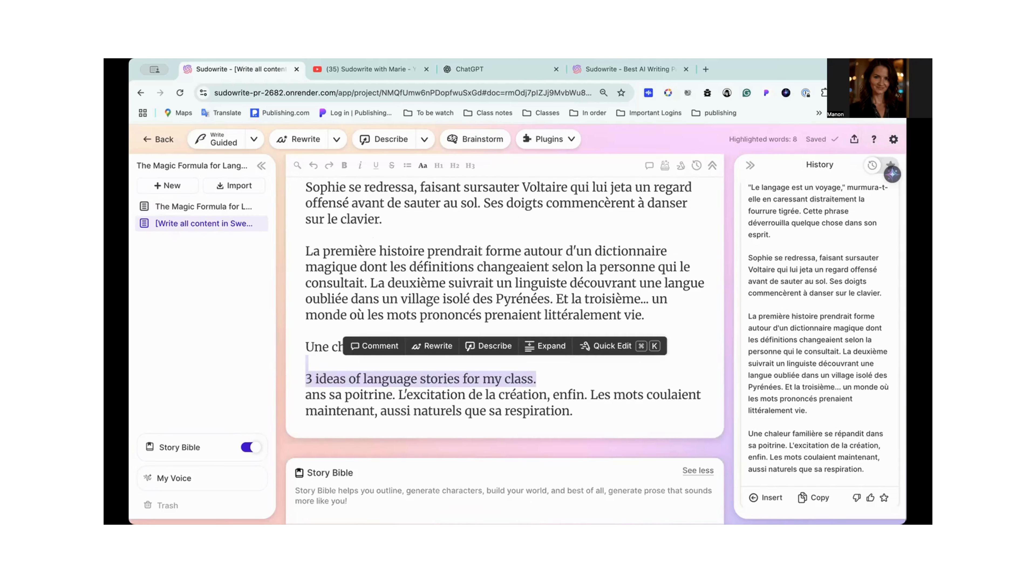
pyautogui.press('super+z')
pyautogui.press('super+z')
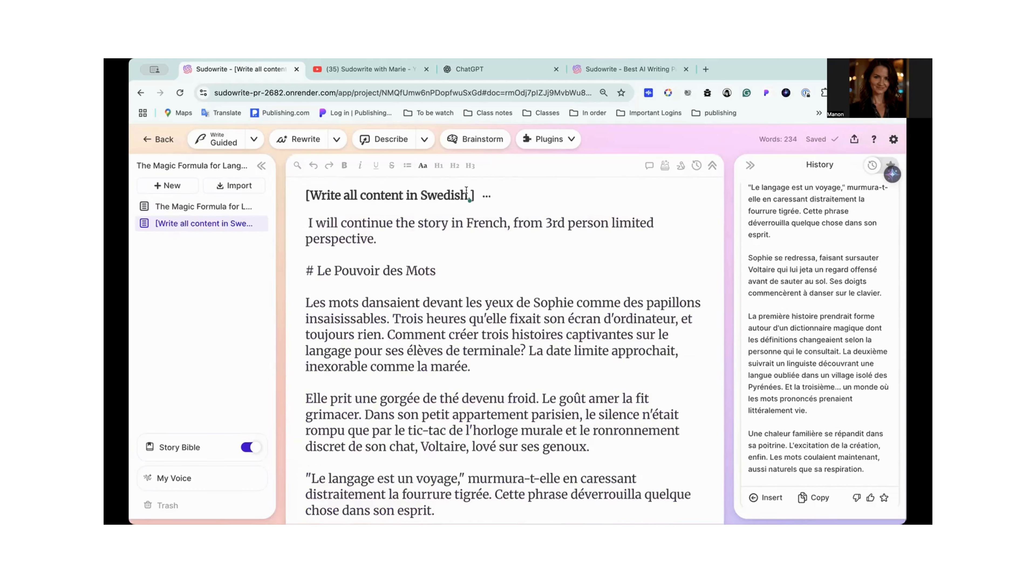
# - Change the language in the document title so that it reads "[Write all content in French.]"
pyautogui.press('BackSpace')
pyautogui.press('BackSpace')
pyautogui.press('BackSpace')
pyautogui.press('BackSpace')
pyautogui.press('BackSpace')
pyautogui.press('BackSpace')
pyautogui.press('BackSpace')
pyautogui.press('BackSpace')
pyautogui.write('French')
# - Add a separator line of plus signs below the end of the French story, with blank lines around it
pyautogui.scroll(-15, 543, 268)
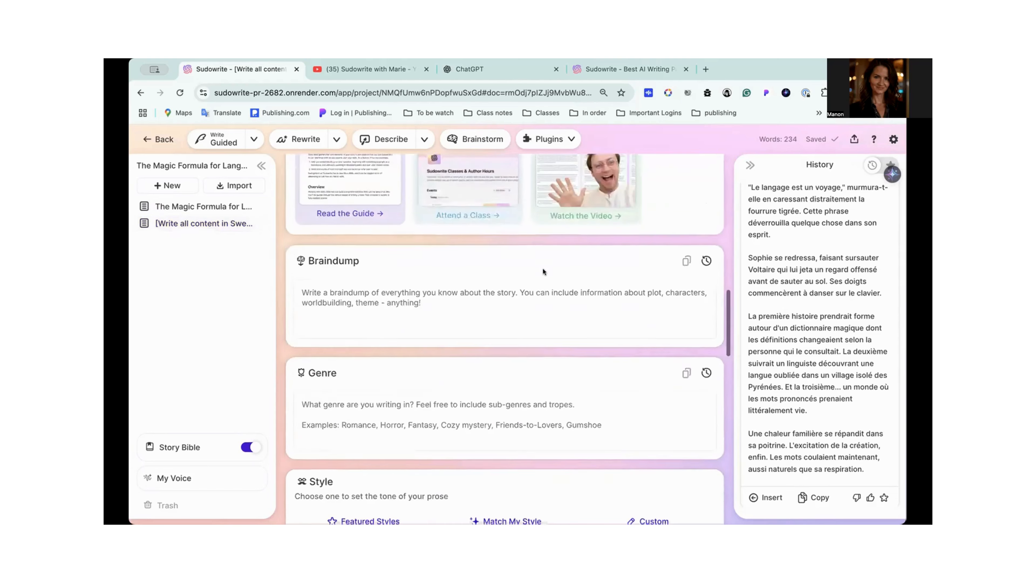
pyautogui.scroll(6, 543, 268)
pyautogui.scroll(-1, 543, 267)
pyautogui.click(406, 390)
pyautogui.press('Return')
pyautogui.press('Return')
pyautogui.press('Return')
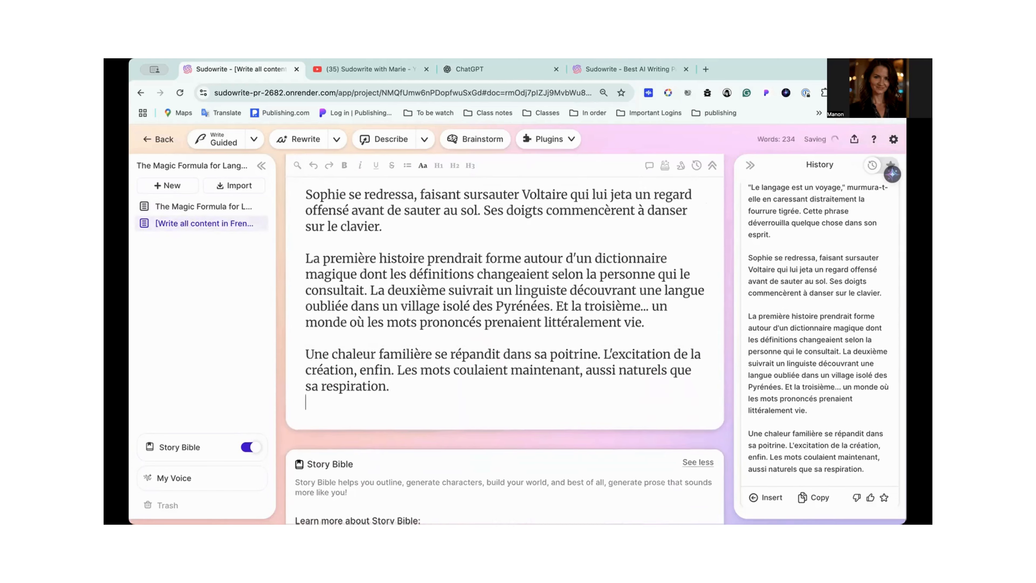
pyautogui.write('+')
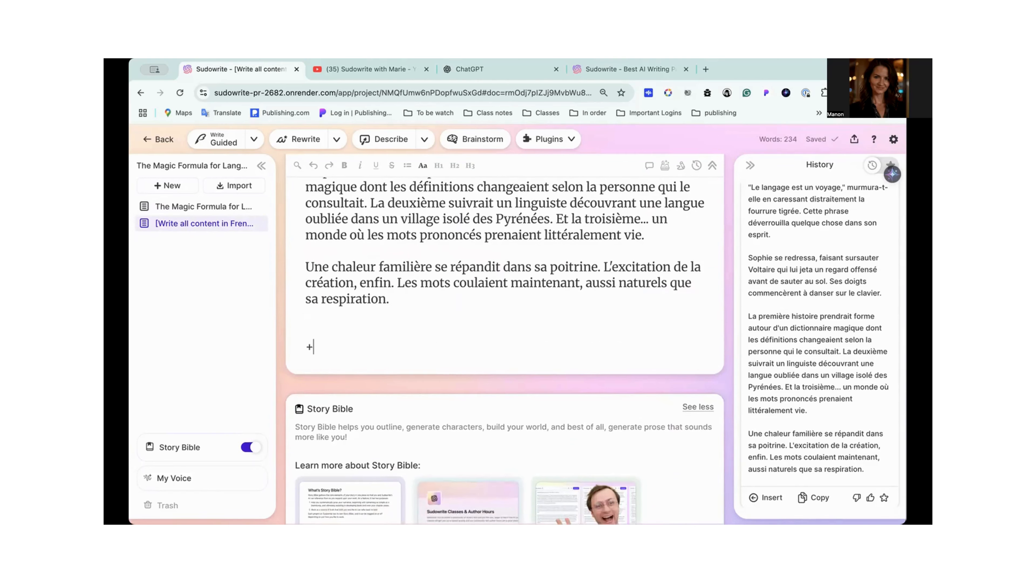
pyautogui.write('+++++++++++++')
pyautogui.press('Return')
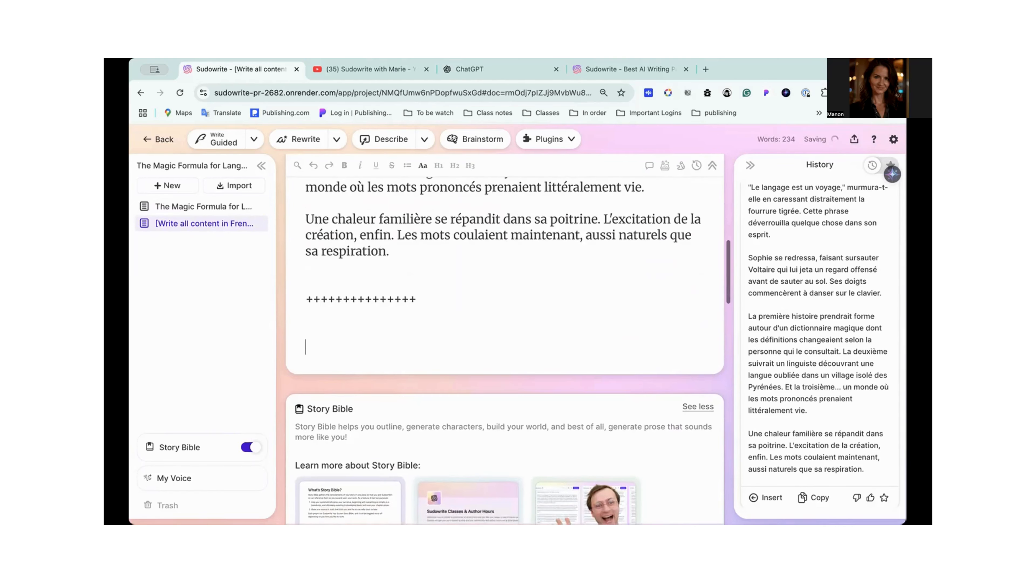
# - Insert the Norwegian story "Språkhistorier" from the History below the separator and paste the copied prompt above its heading
pyautogui.scroll(11, 799, 461)
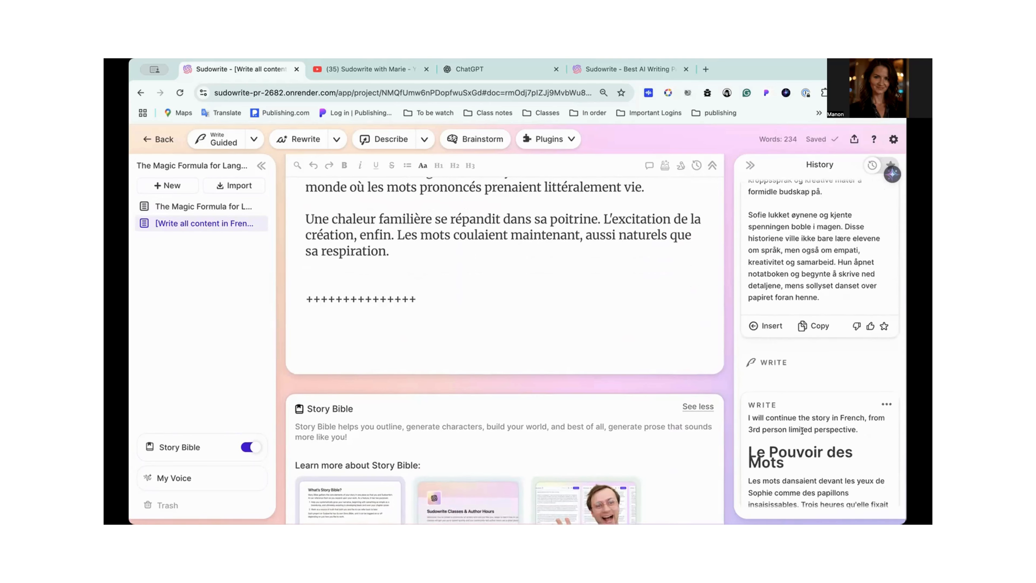
pyautogui.scroll(3, 780, 391)
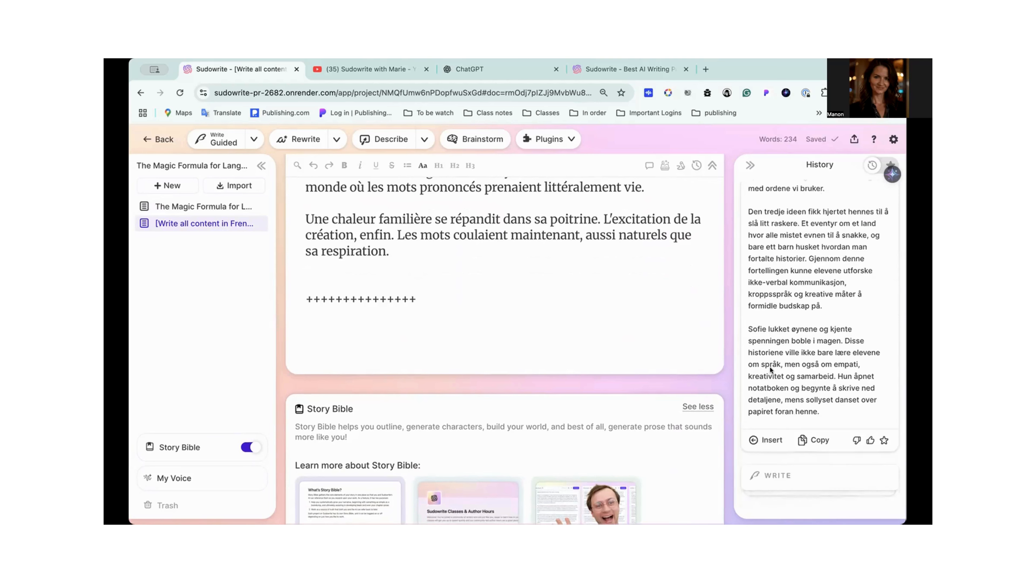
pyautogui.click(763, 453)
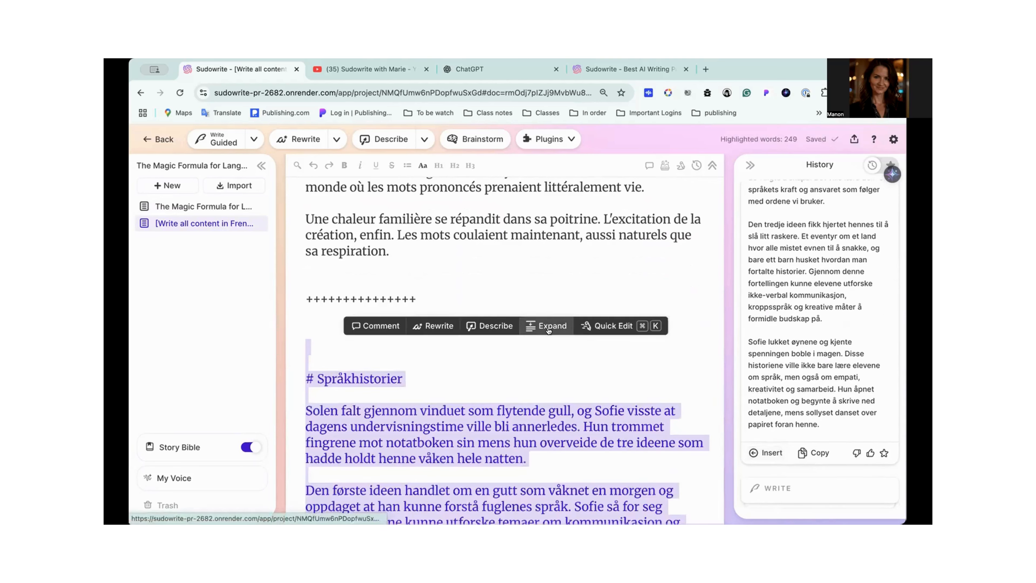
pyautogui.scroll(-1, 550, 327)
pyautogui.click(307, 335)
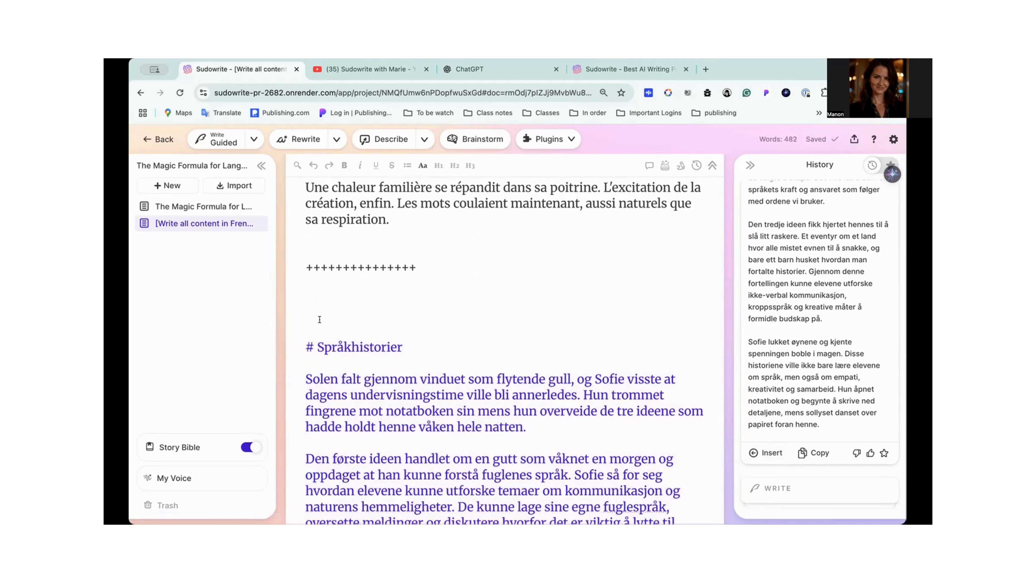
pyautogui.write('[Write all content in Swedish.] 3 ideas of language stories for my class.')
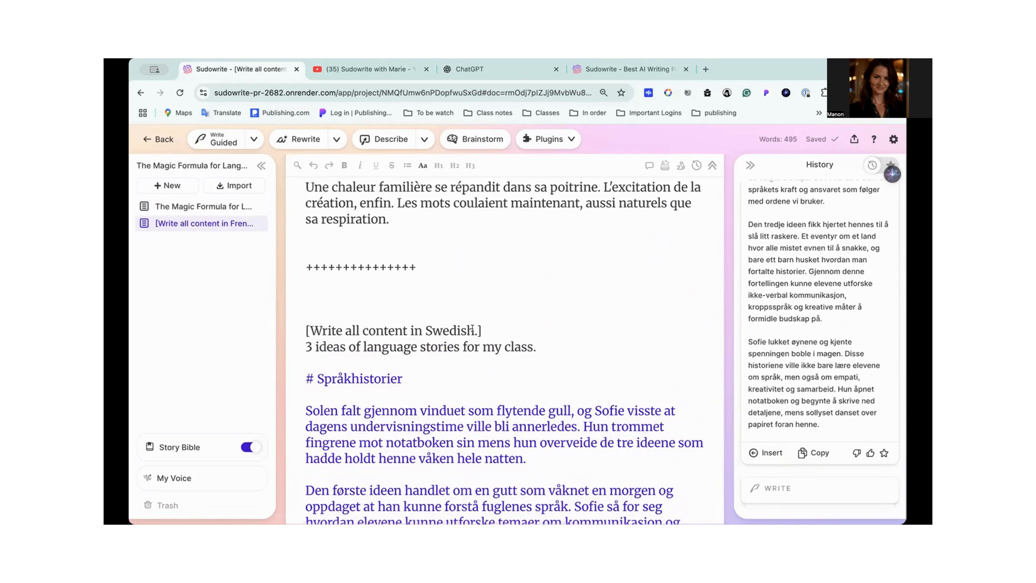
# - Add a second separator line of plus signs below the end of the Norwegian story, followed by an empty line
pyautogui.scroll(-5, 473, 329)
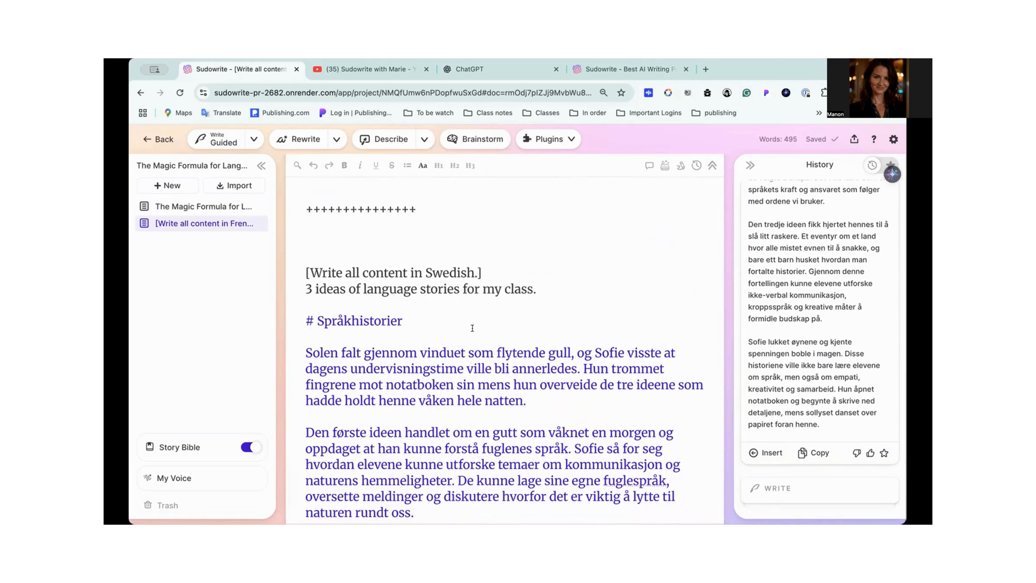
pyautogui.scroll(-5, 472, 328)
pyautogui.scroll(-5, 473, 329)
pyautogui.scroll(1, 472, 330)
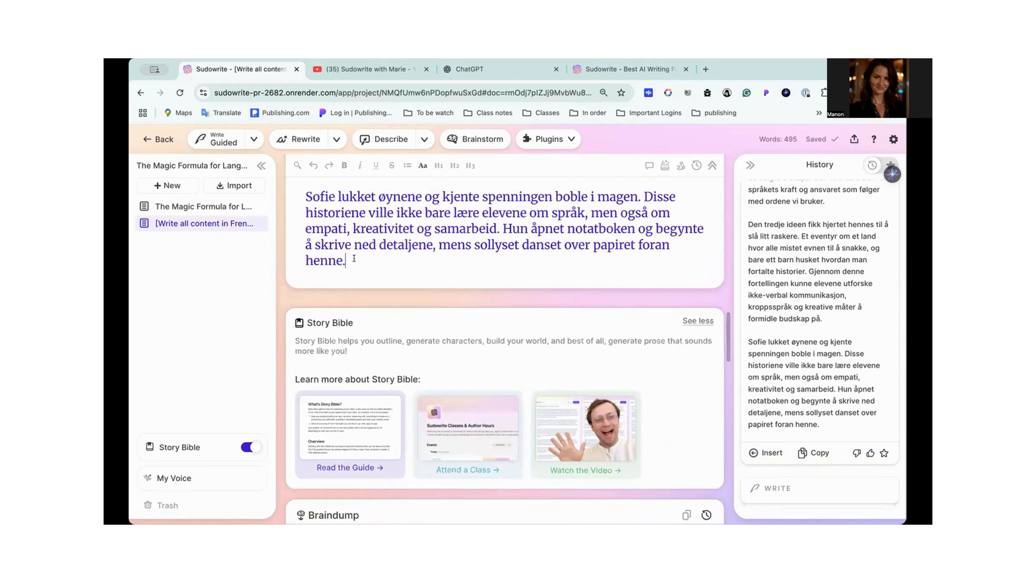
pyautogui.press('Return')
pyautogui.write('+')
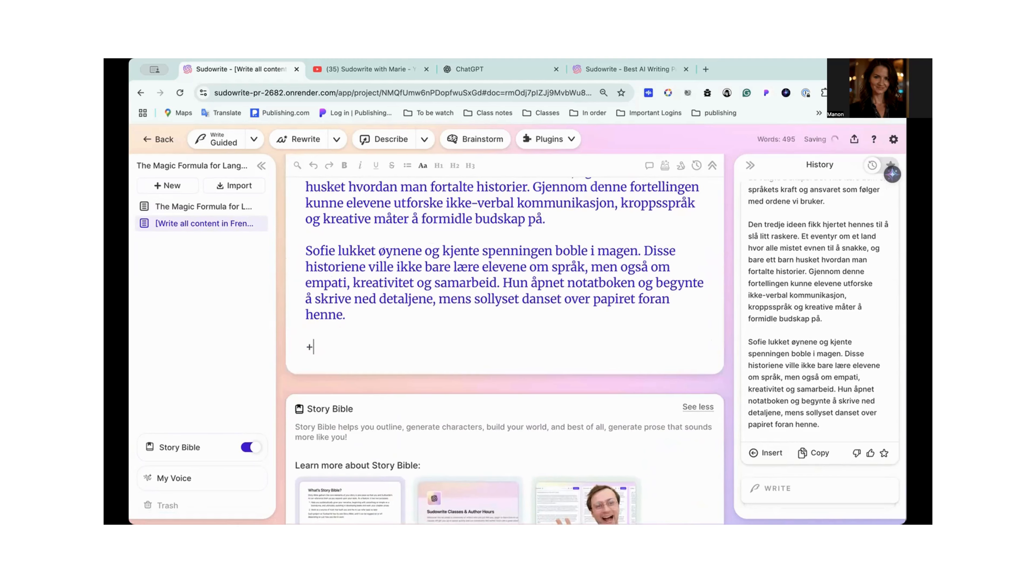
pyautogui.write('+++++++++++++')
pyautogui.press('Return')
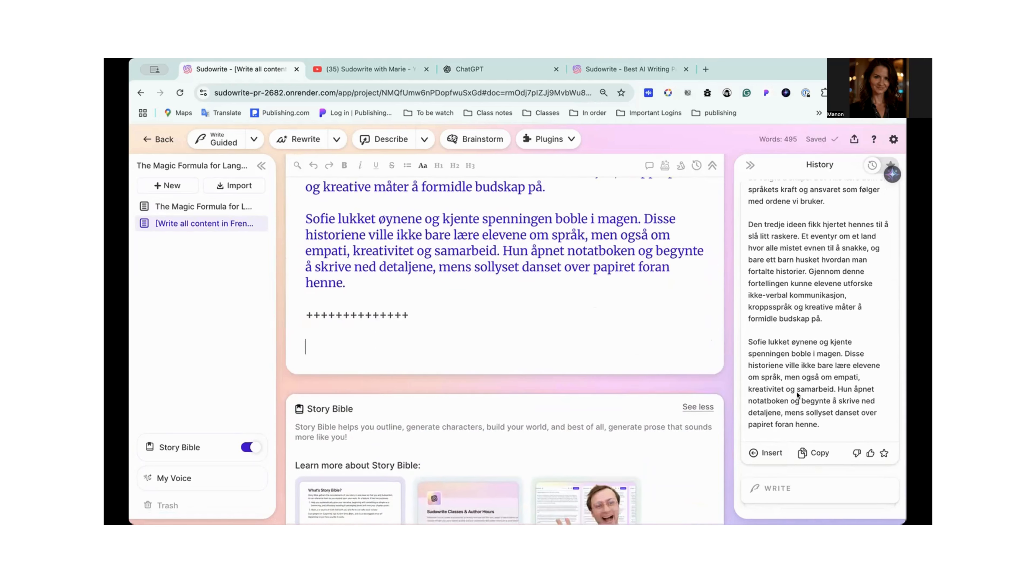
# - Insert the Swedish story "Språkäventyren" from the History below the second separator and place the cursor above its heading
pyautogui.scroll(3, 797, 391)
pyautogui.scroll(5, 797, 391)
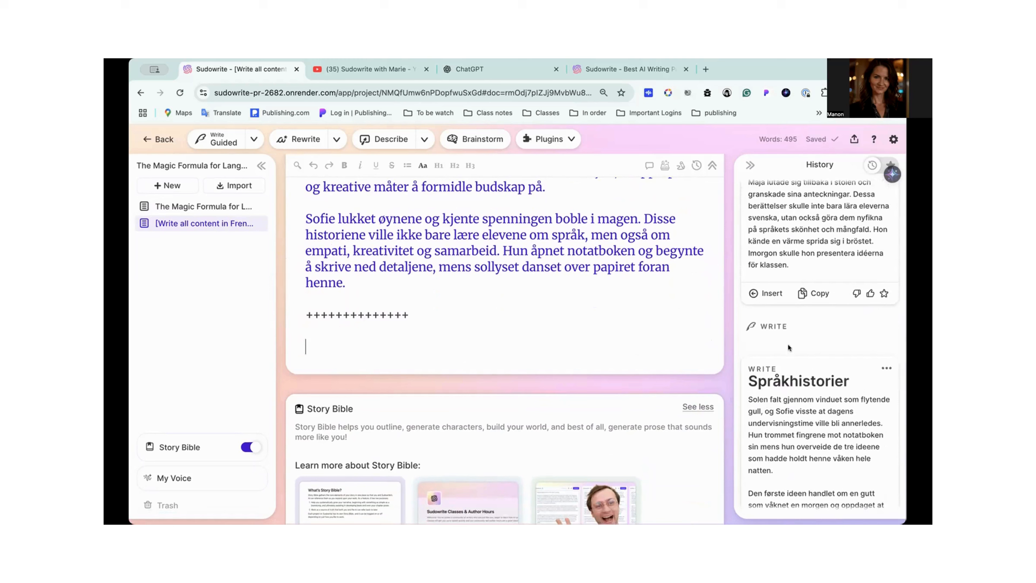
pyautogui.scroll(3, 780, 329)
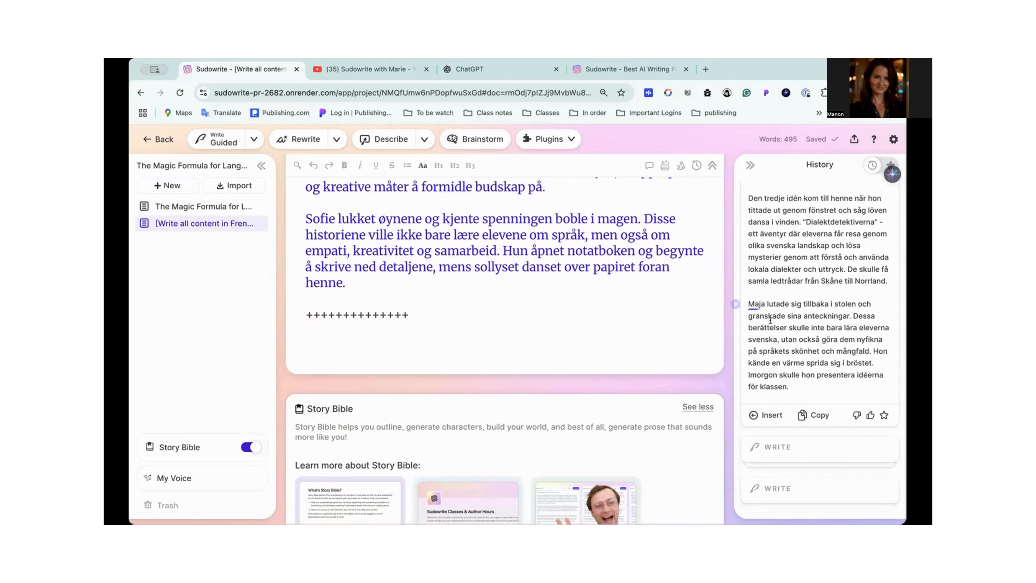
pyautogui.click(767, 415)
pyautogui.click(325, 343)
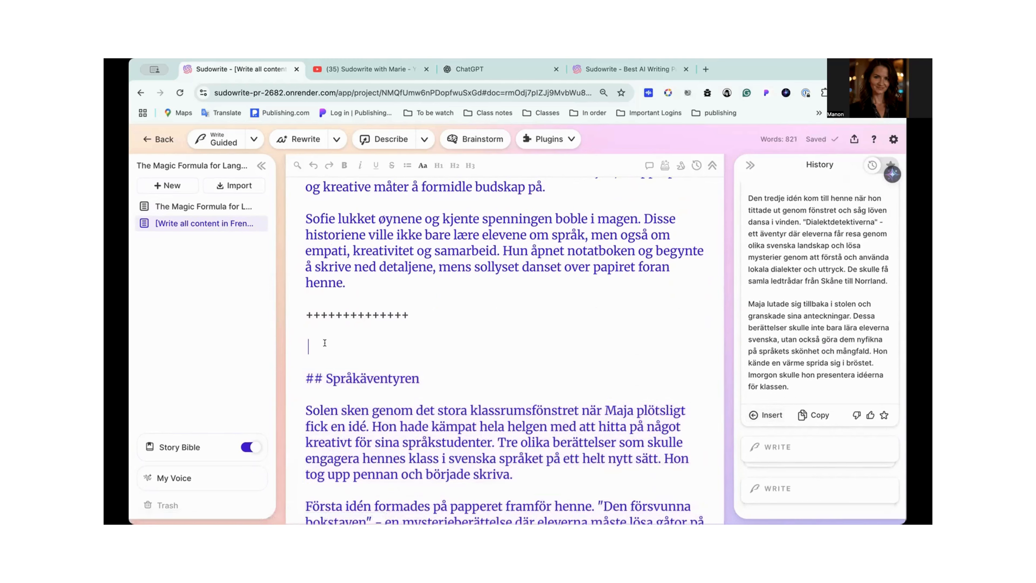
# - Paste the copied Swedish prompt above the "Språkäventyren" heading and change the language in the prompt above "Språkhistorier" to "norwegian"
pyautogui.write('[Write all content in Swedish.] 3 ideas of language stories for my class.')
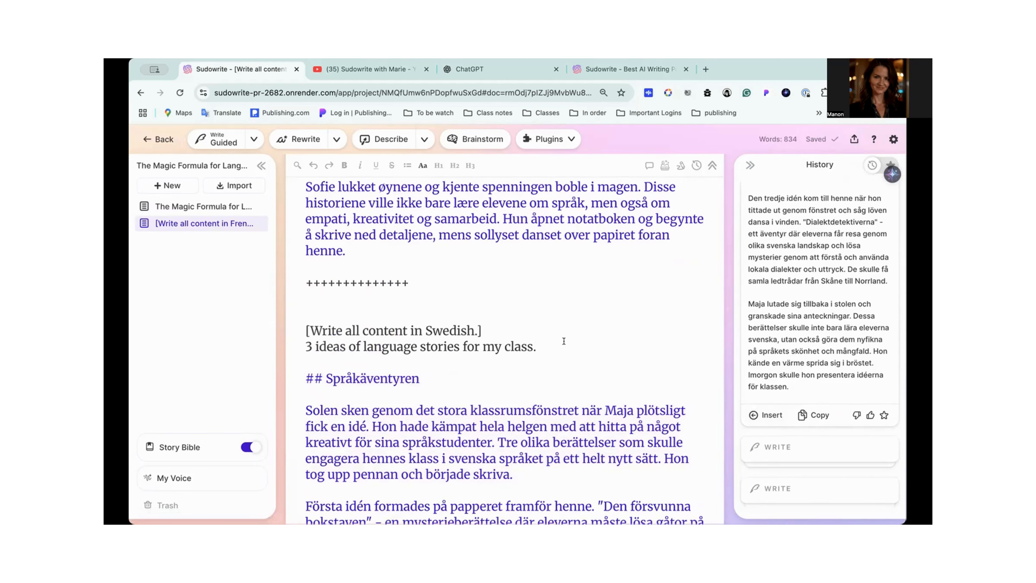
pyautogui.scroll(15, 564, 341)
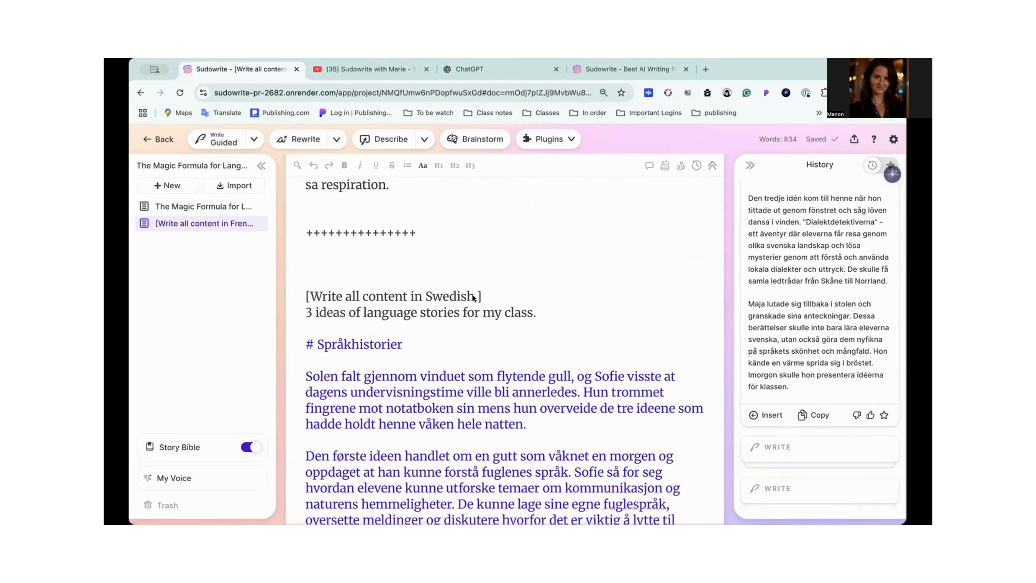
pyautogui.press('BackSpace')
pyautogui.press('BackSpace')
pyautogui.press('BackSpace')
pyautogui.press('BackSpace')
pyautogui.press('BackSpace')
pyautogui.press('BackSpace')
pyautogui.press('BackSpace')
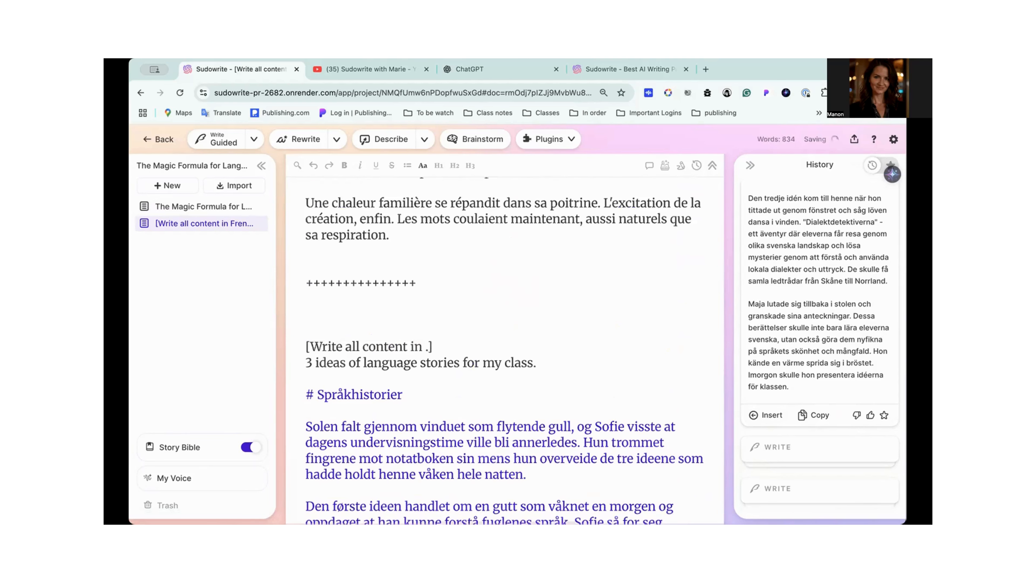
pyautogui.write('norwegian')
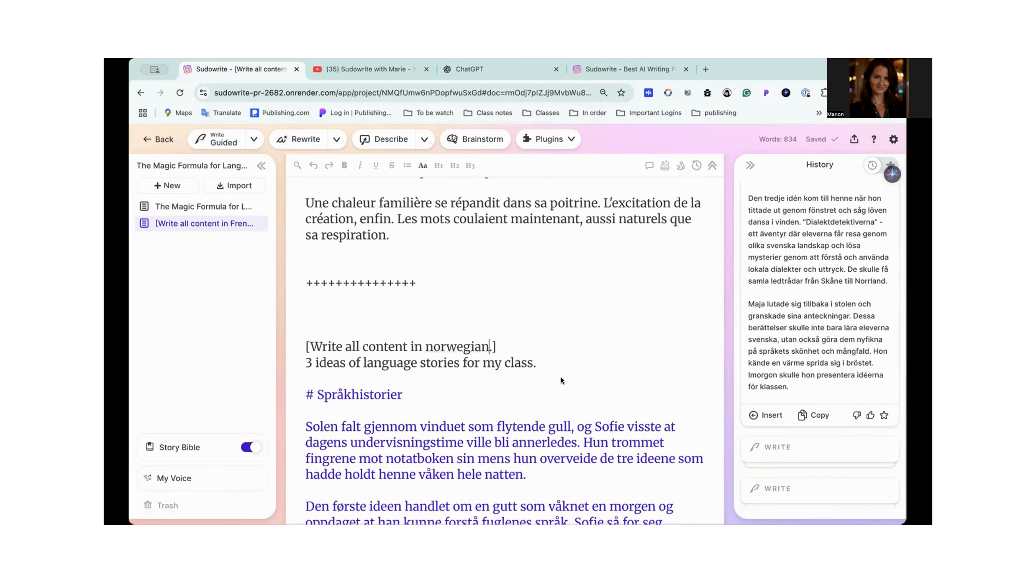
# - Review the whole document, checking the prompts, separators and the French, Norwegian and Swedish stories
pyautogui.scroll(15, 561, 376)
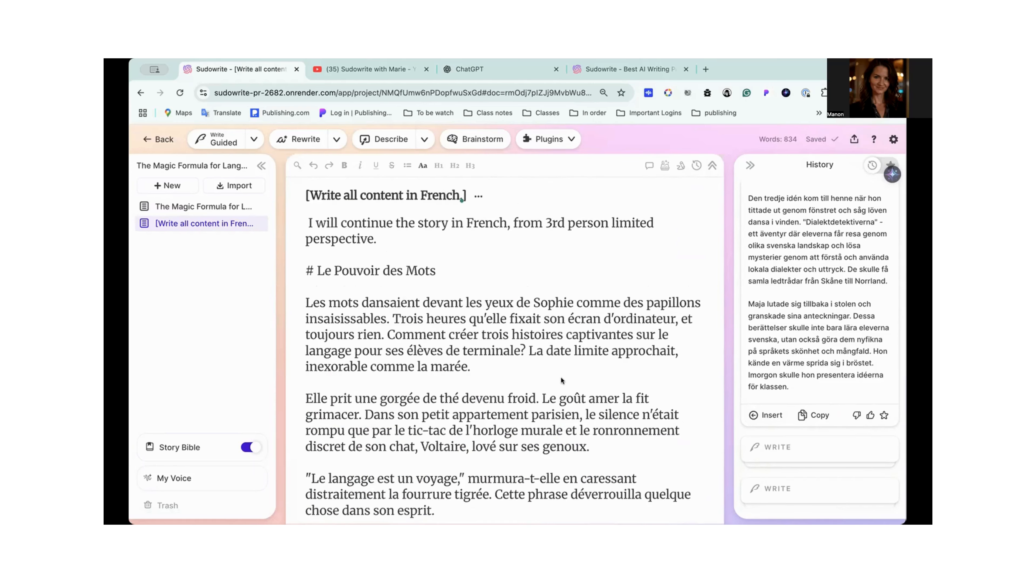
pyautogui.scroll(-1, 561, 377)
pyautogui.scroll(1, 561, 377)
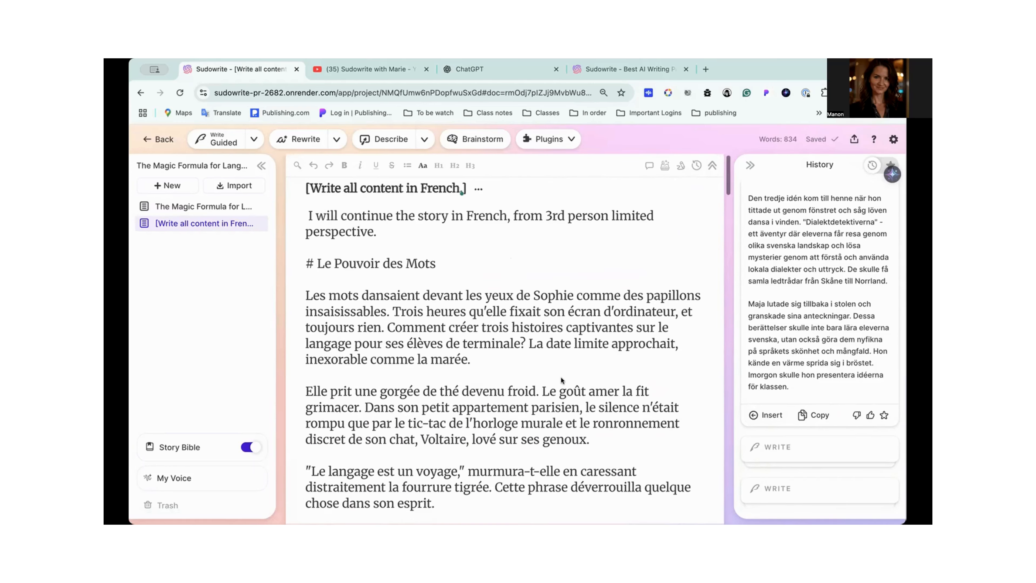
pyautogui.scroll(-15, 561, 377)
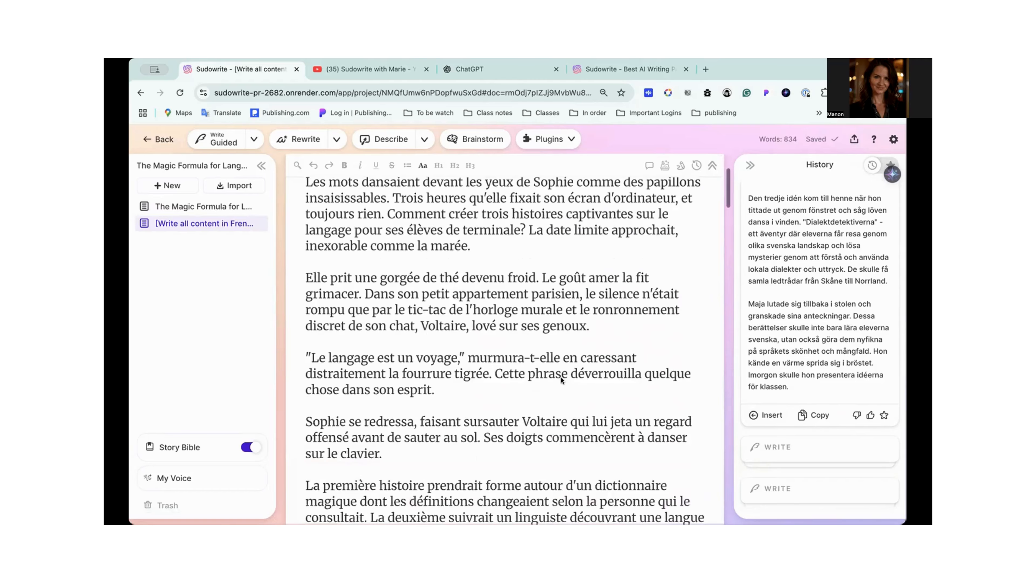
pyautogui.scroll(5, 562, 378)
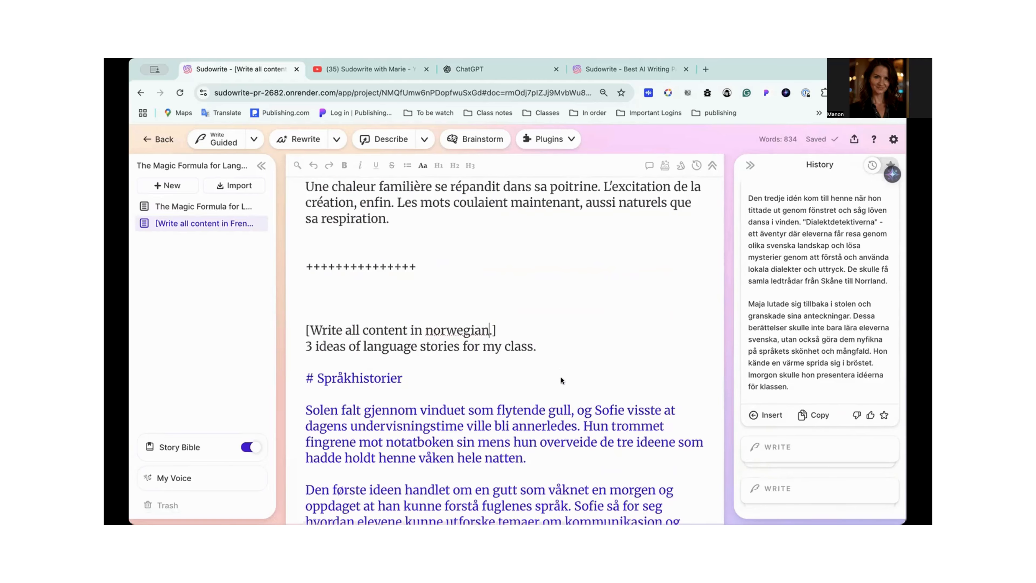
pyautogui.scroll(-10, 561, 378)
pyautogui.scroll(3, 561, 378)
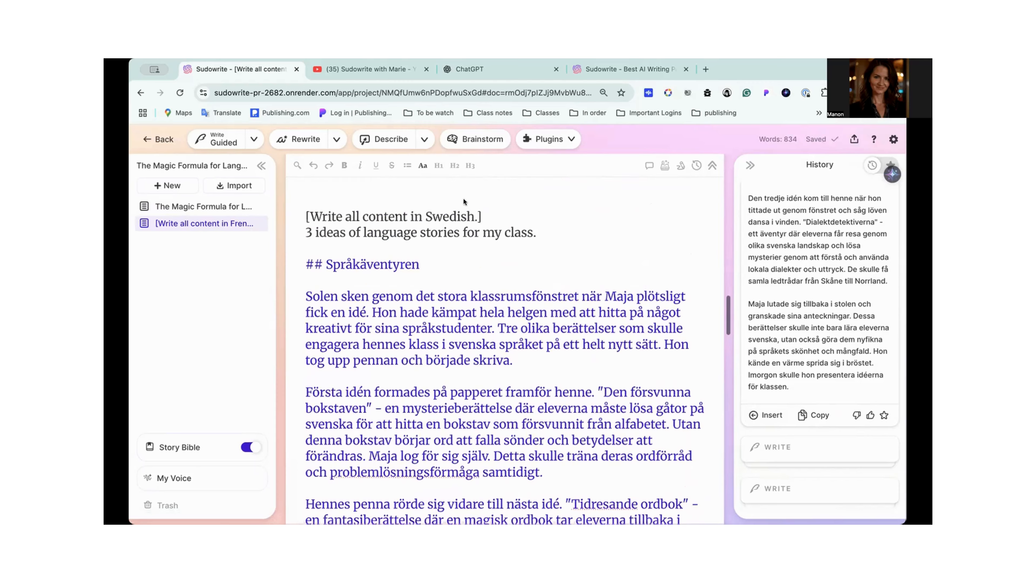
pyautogui.scroll(-15, 466, 228)
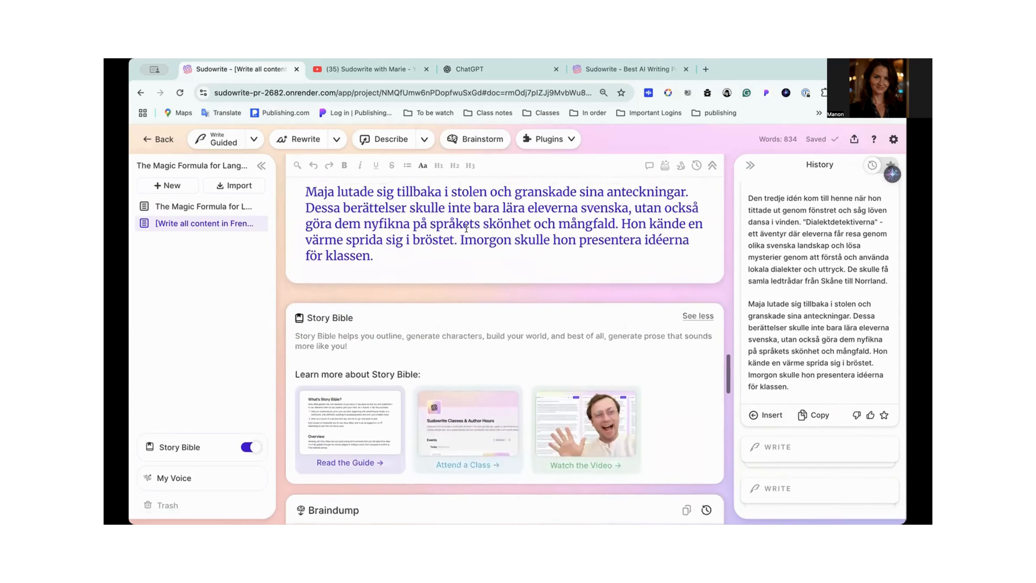
pyautogui.scroll(20, 466, 229)
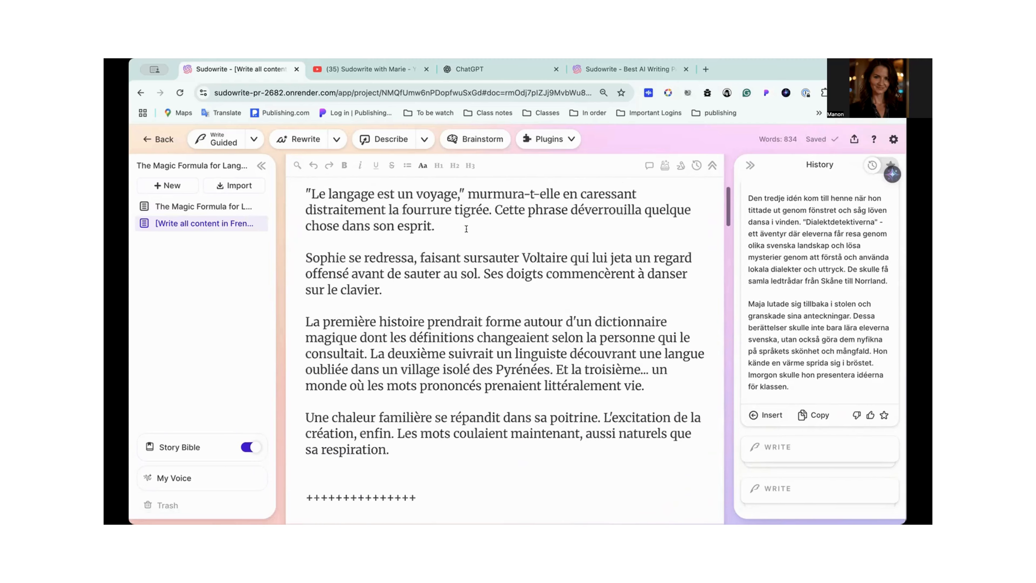
pyautogui.scroll(6, 466, 228)
pyautogui.scroll(-2, 466, 229)
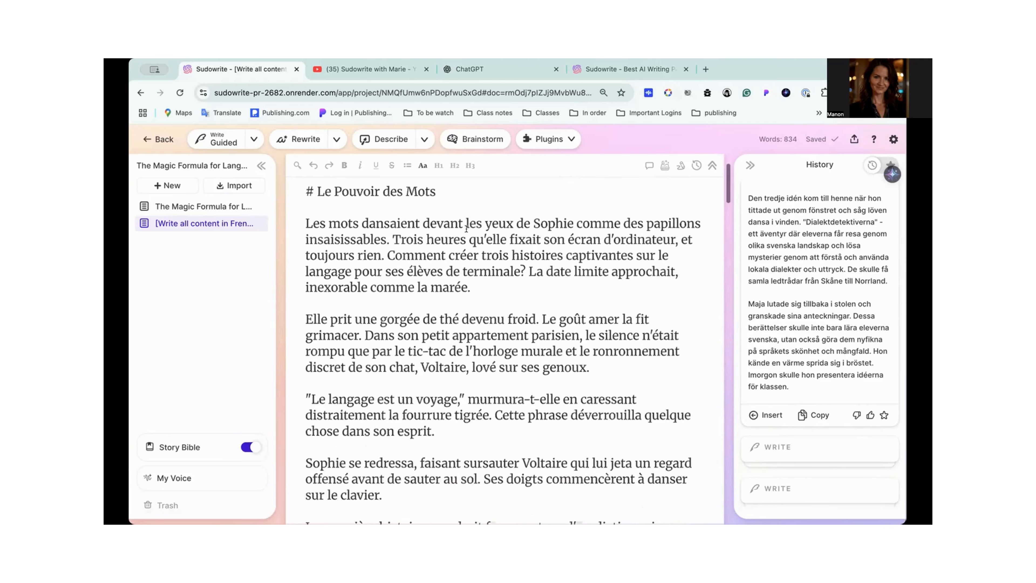
pyautogui.scroll(4, 466, 228)
pyautogui.scroll(-5, 390, 273)
pyautogui.scroll(-15, 390, 273)
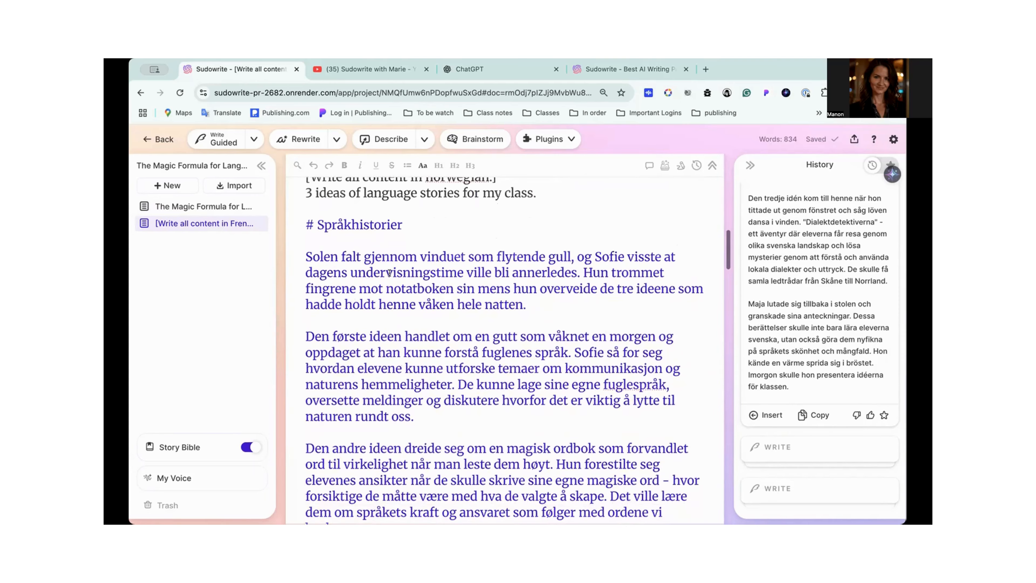
pyautogui.scroll(-1, 390, 273)
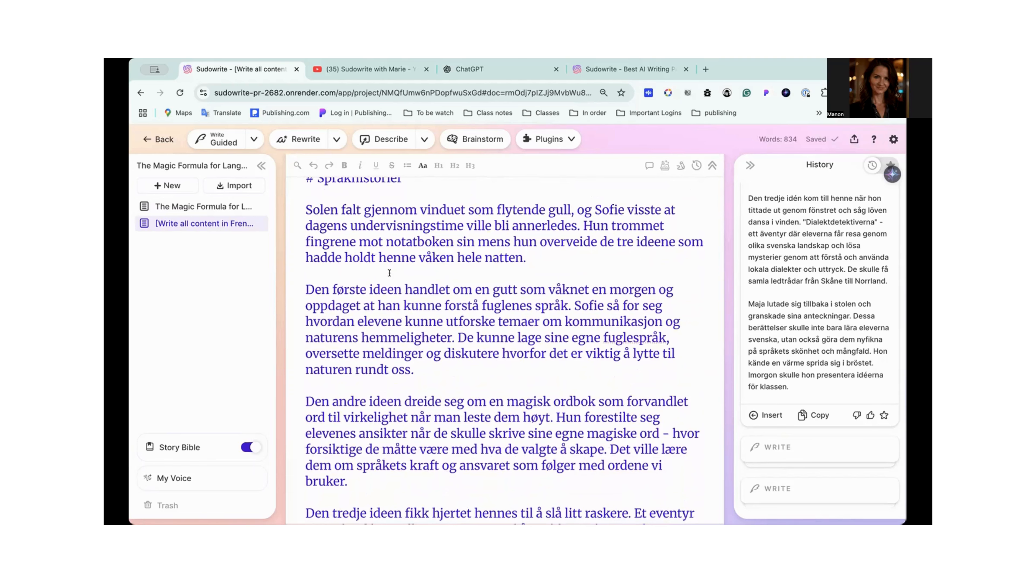
pyautogui.scroll(-12, 390, 273)
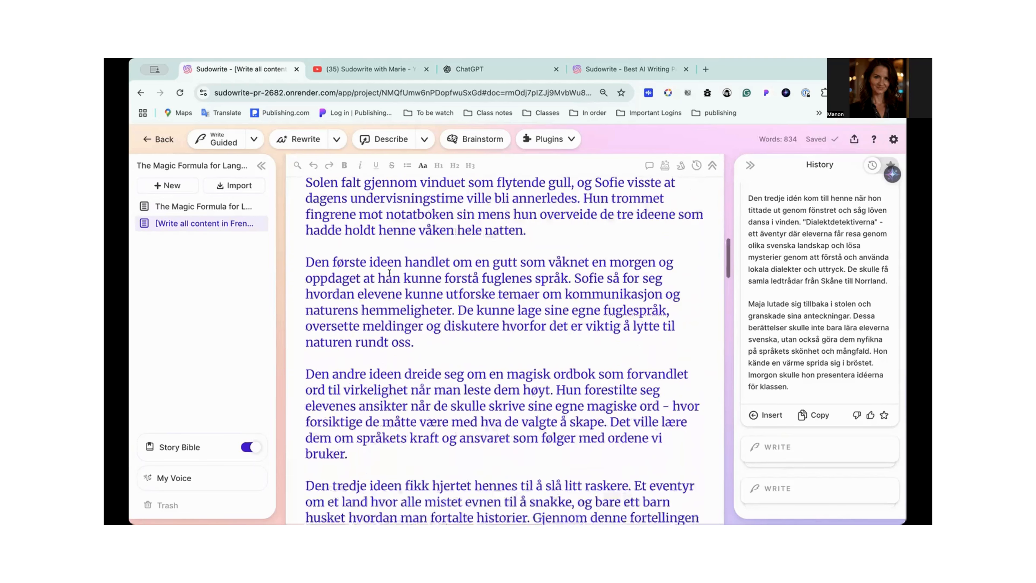
pyautogui.scroll(-3, 390, 273)
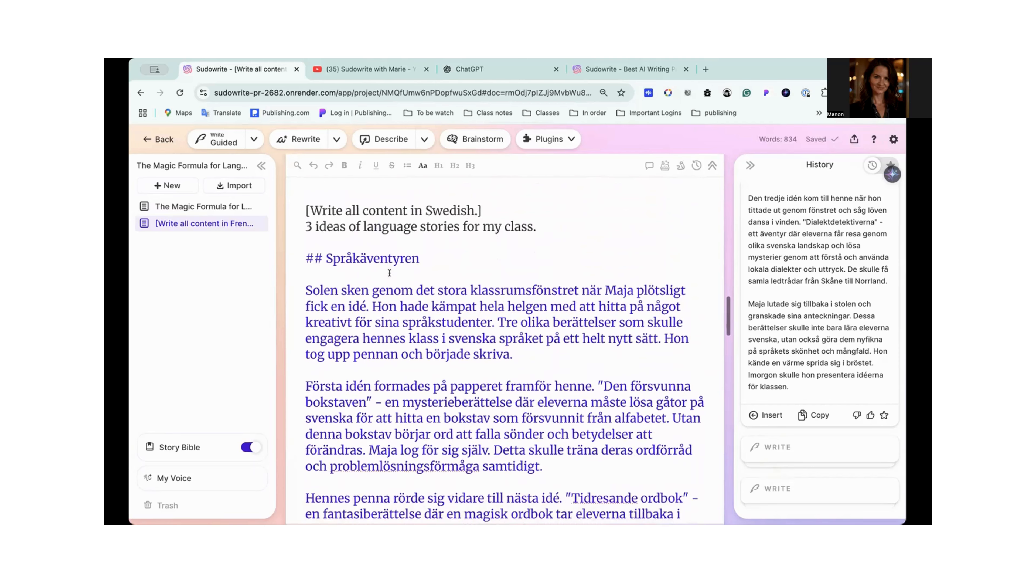
# - Share the document "[Write all content in French.]" by link and close the sharing options
pyautogui.click(855, 139)
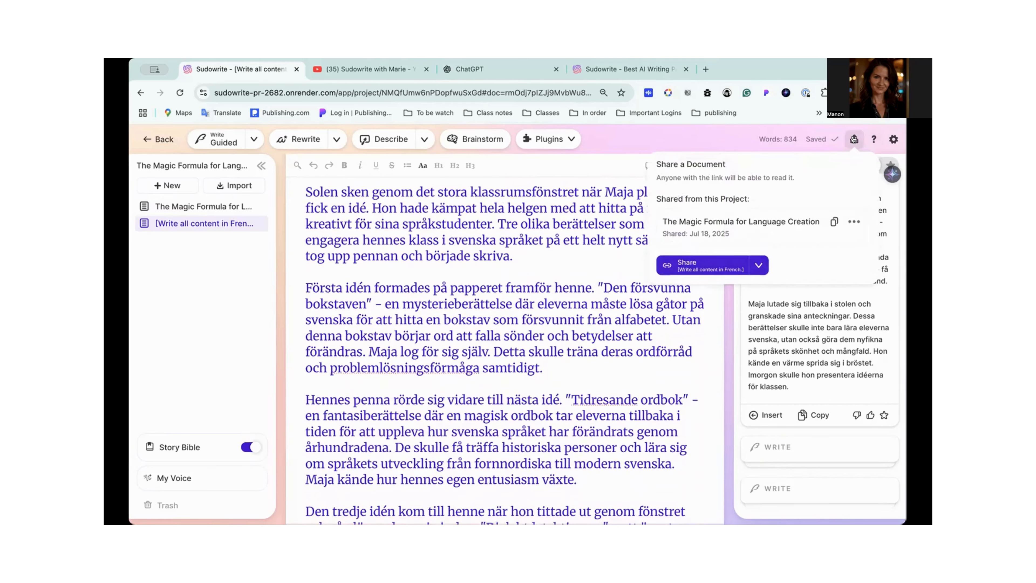
pyautogui.click(694, 267)
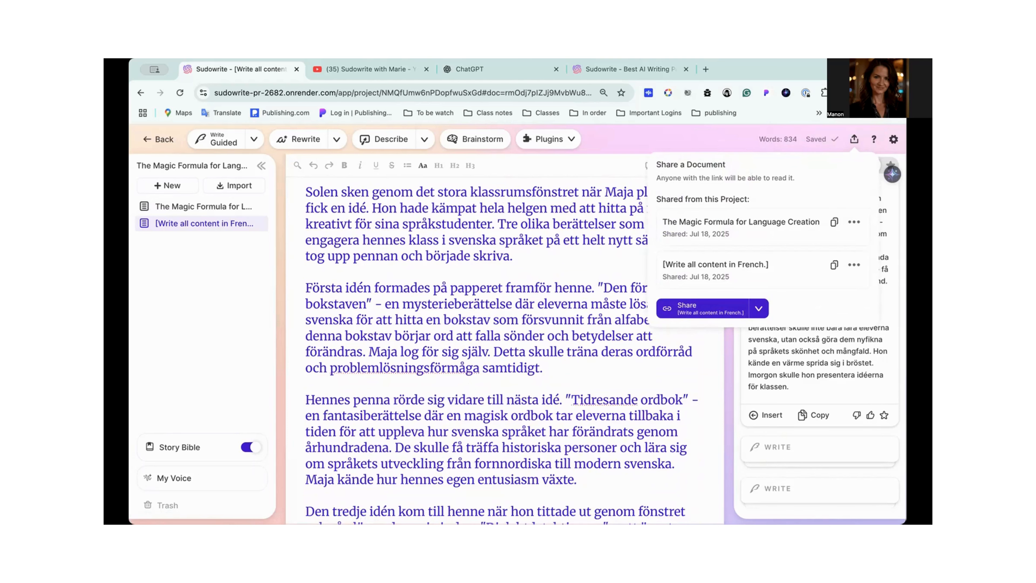
pyautogui.scroll(-8, 468, 420)
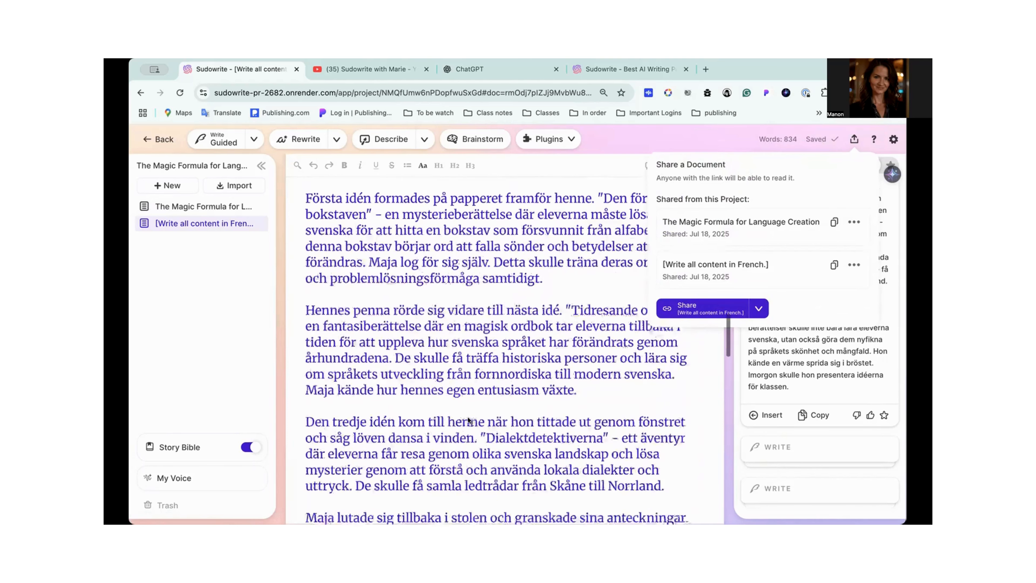
pyautogui.scroll(8, 468, 417)
pyautogui.scroll(3, 468, 416)
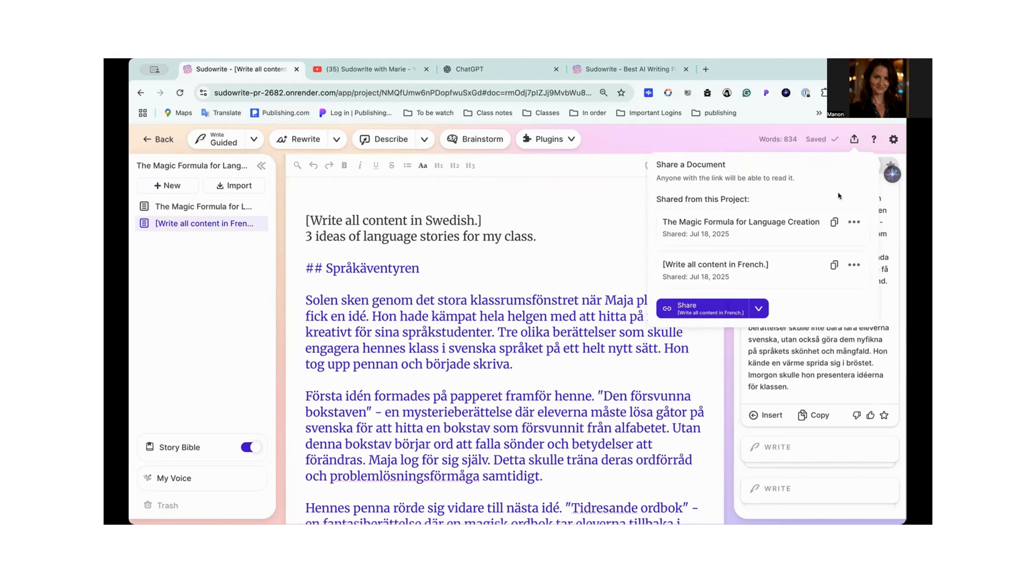
pyautogui.click(855, 137)
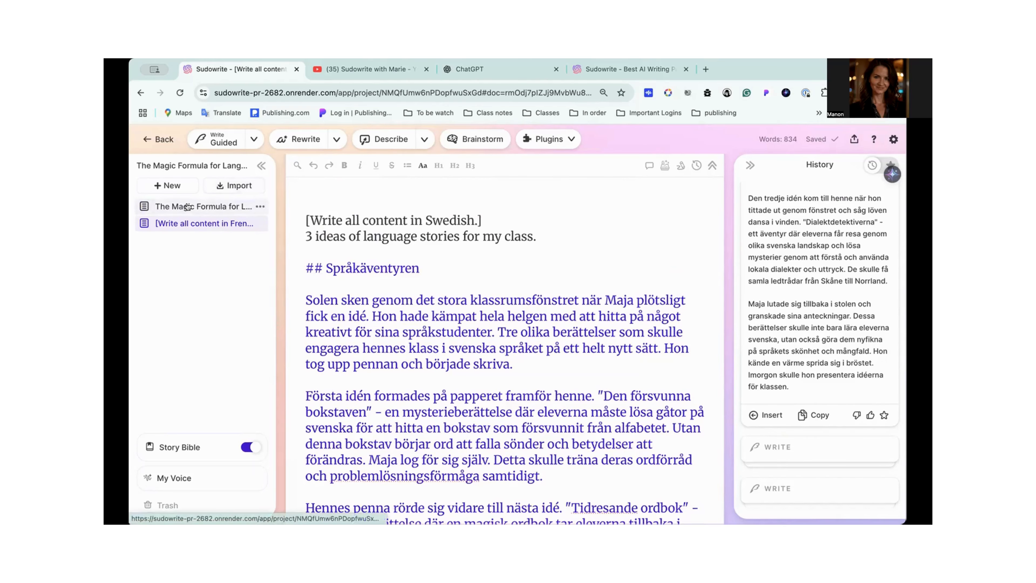
# - Open the document on the Magic Formula for language creation and read through its Magic Formula, Write Button and Story Bible sections
pyautogui.scroll(-5, 419, 313)
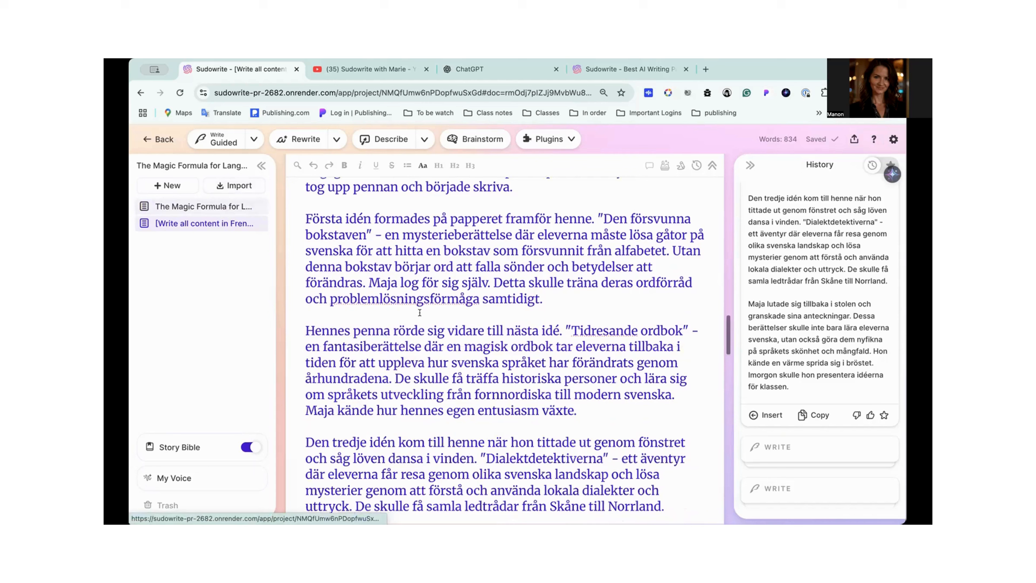
pyautogui.click(210, 212)
pyautogui.scroll(-2, 393, 291)
pyautogui.scroll(2, 394, 291)
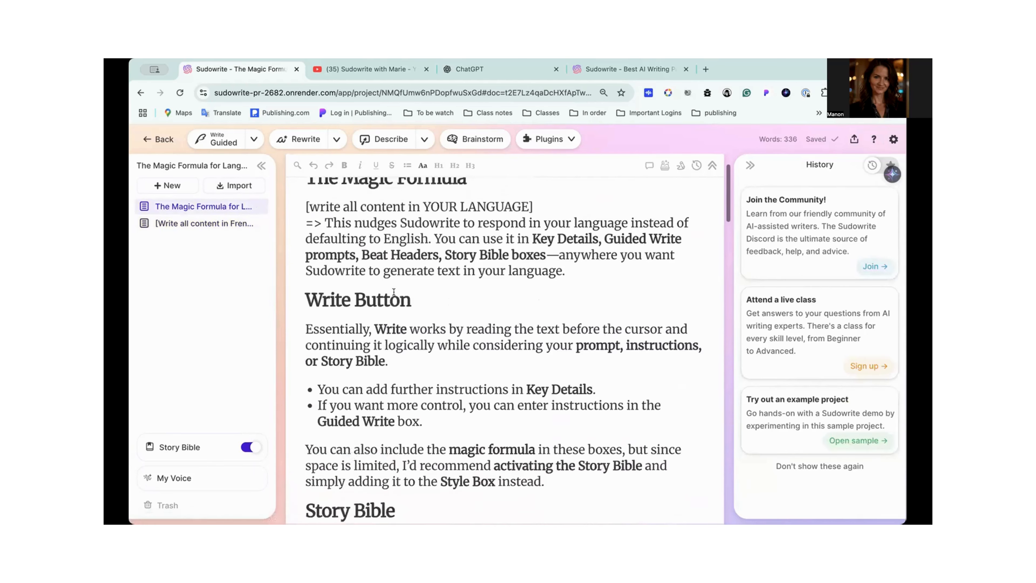
pyautogui.scroll(-3, 394, 291)
pyautogui.scroll(5, 394, 292)
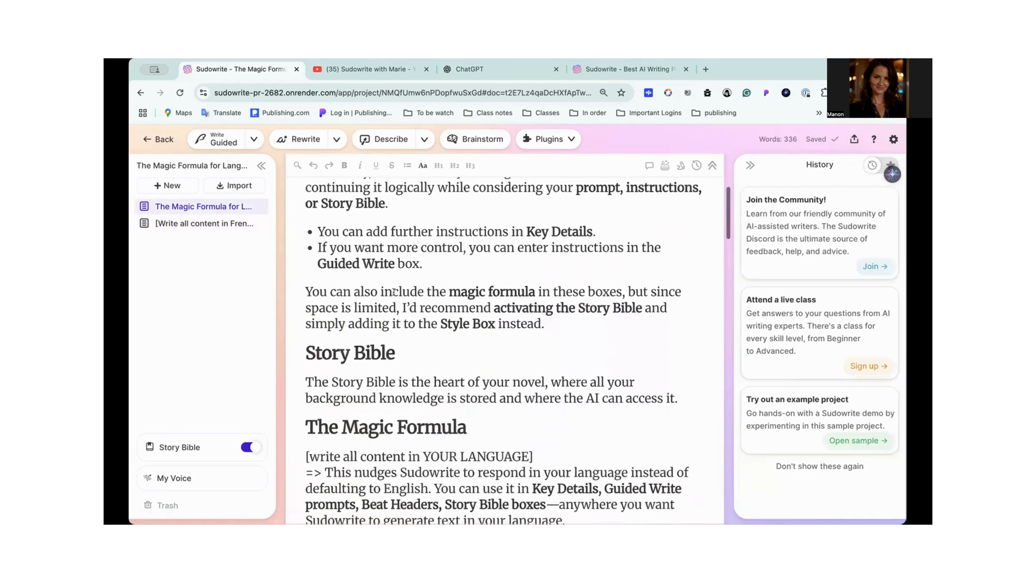
pyautogui.scroll(-1, 394, 292)
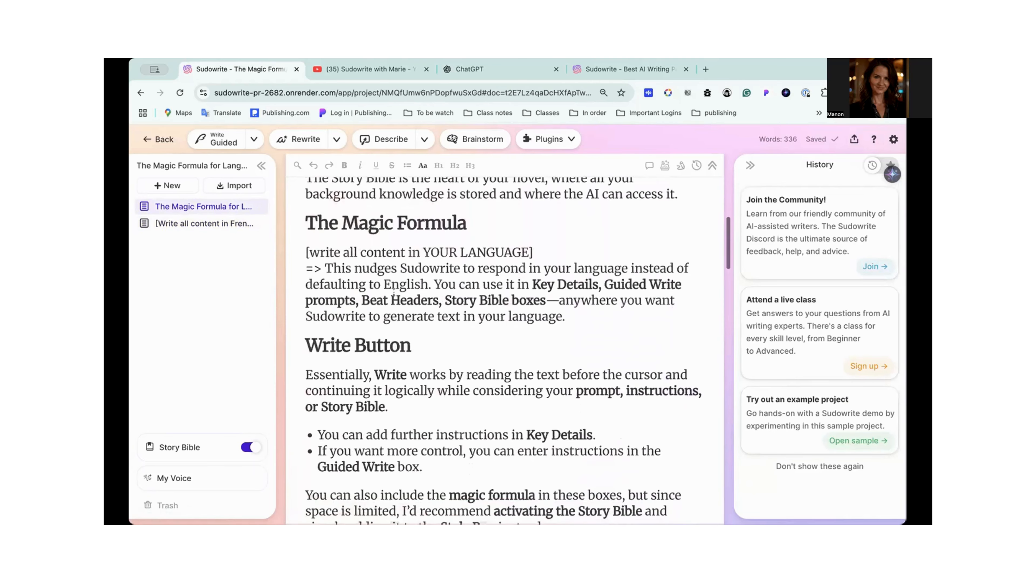
pyautogui.scroll(-5, 394, 291)
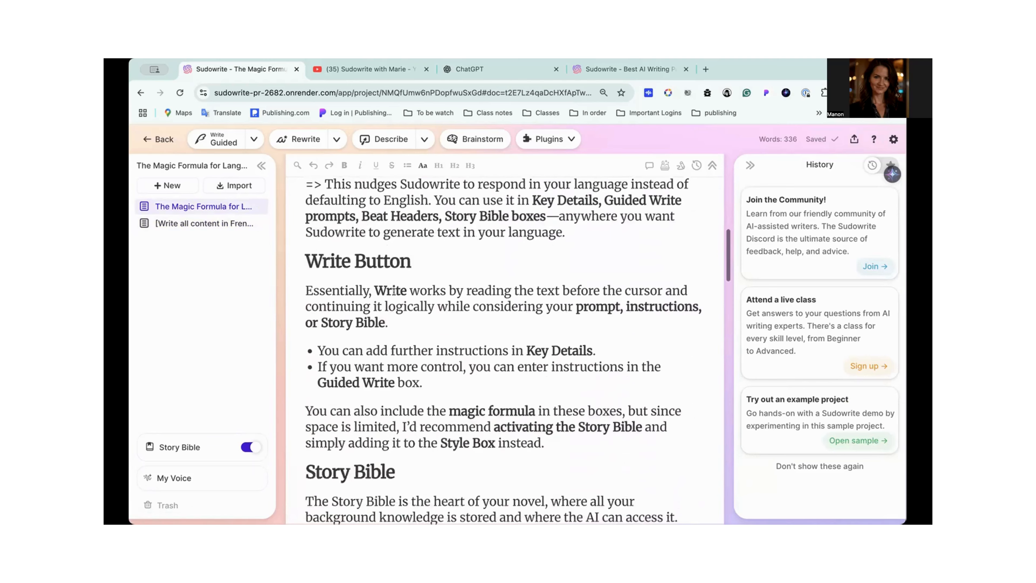
pyautogui.scroll(-4, 393, 292)
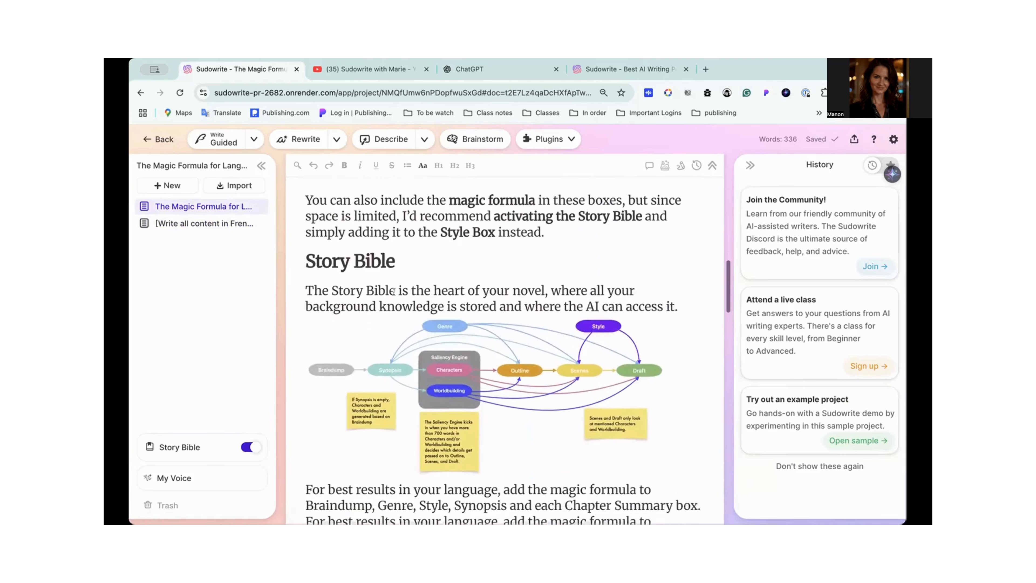
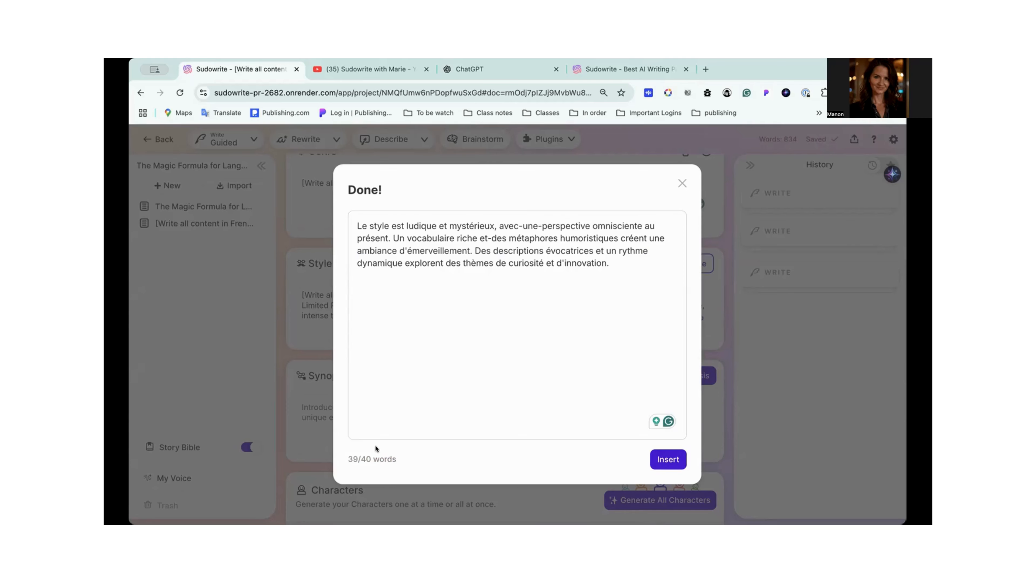
# - Insert the generated French style text into the Style section and check the Genre, Style and Synopsis sections of the Story Bible
pyautogui.click(668, 459)
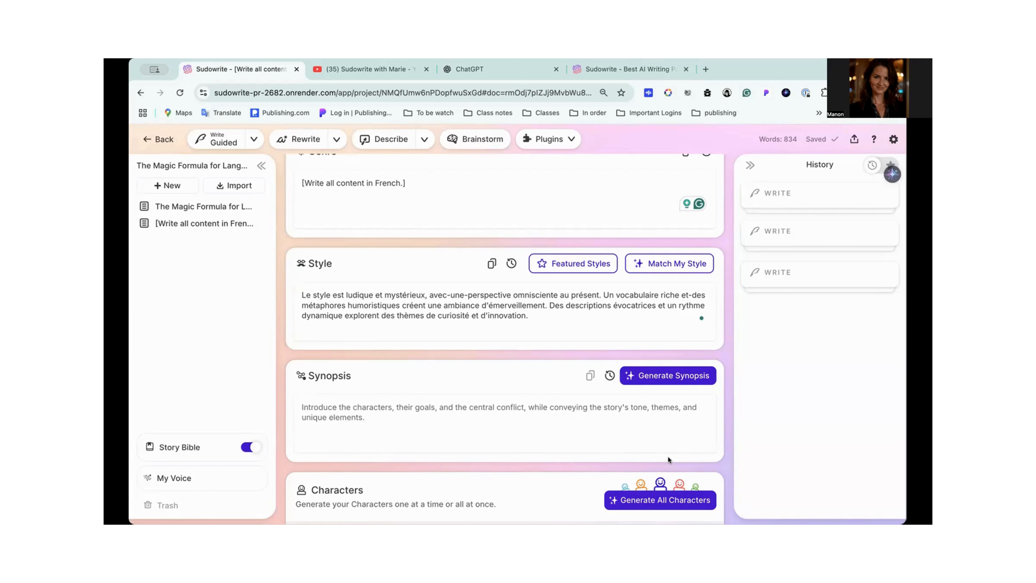
pyautogui.scroll(-1, 611, 375)
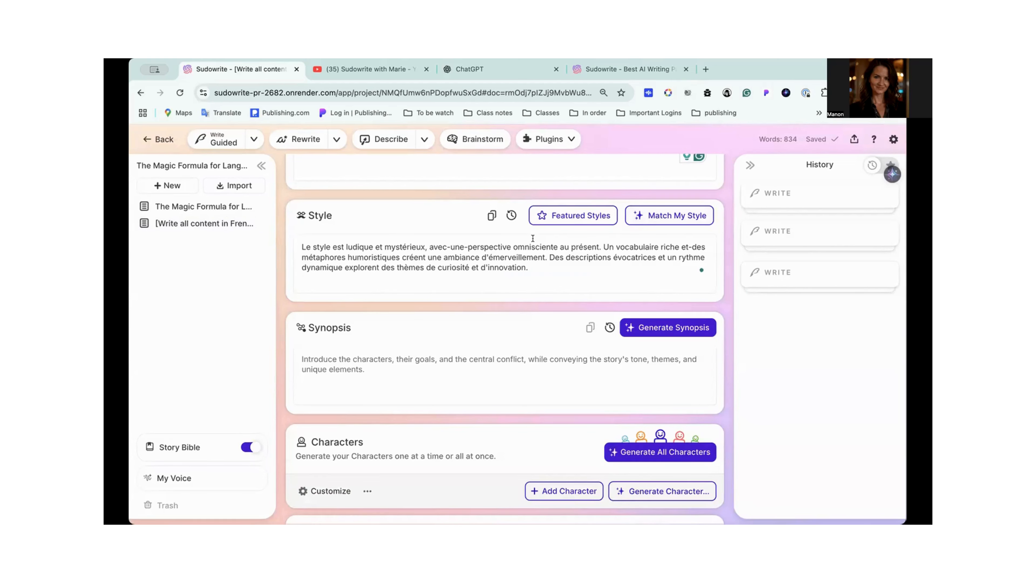
pyautogui.scroll(-2, 371, 263)
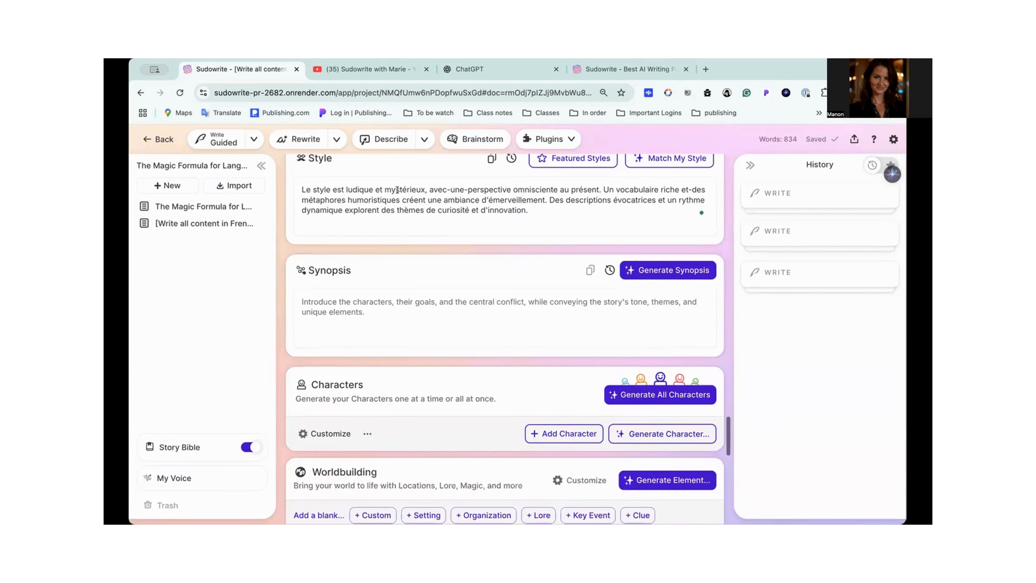
pyautogui.scroll(3, 555, 246)
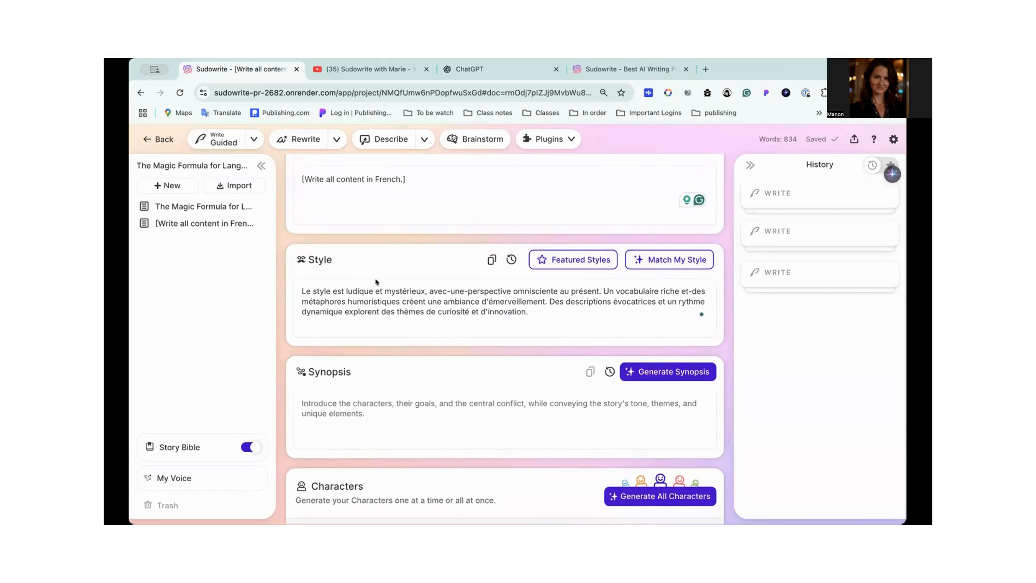
pyautogui.scroll(3, 437, 277)
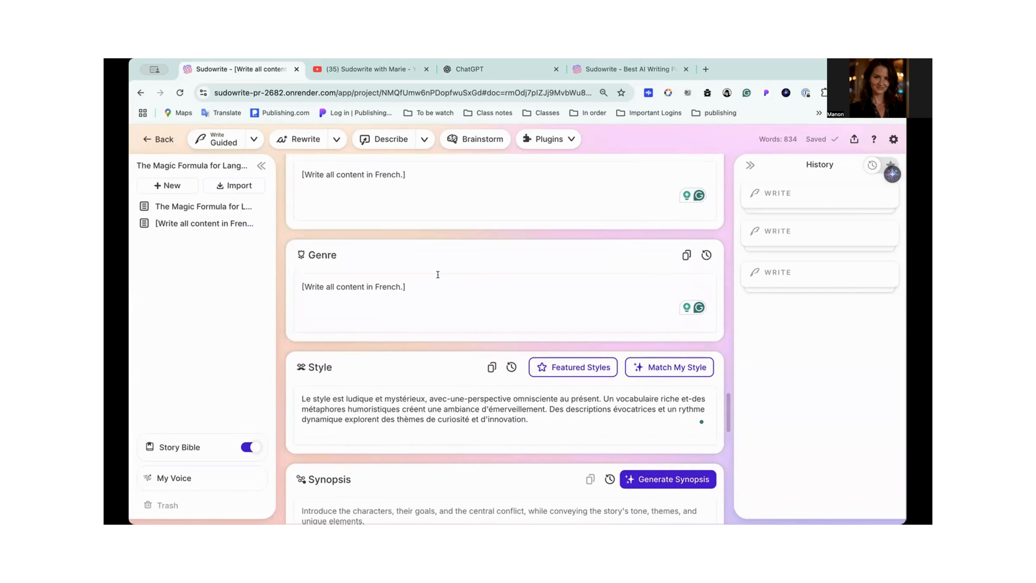
pyautogui.scroll(-3, 437, 275)
pyautogui.scroll(-3, 438, 274)
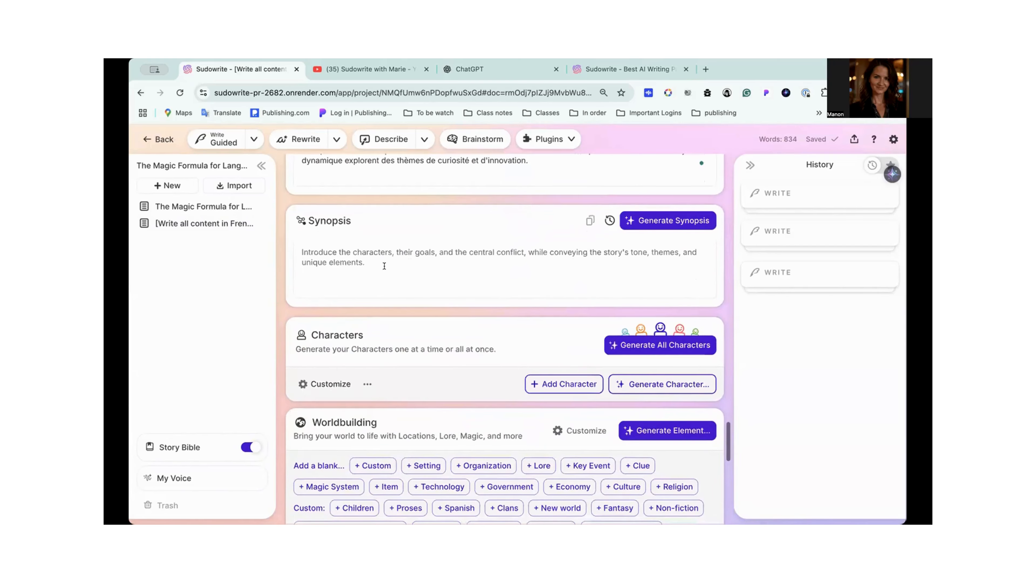
pyautogui.click(345, 254)
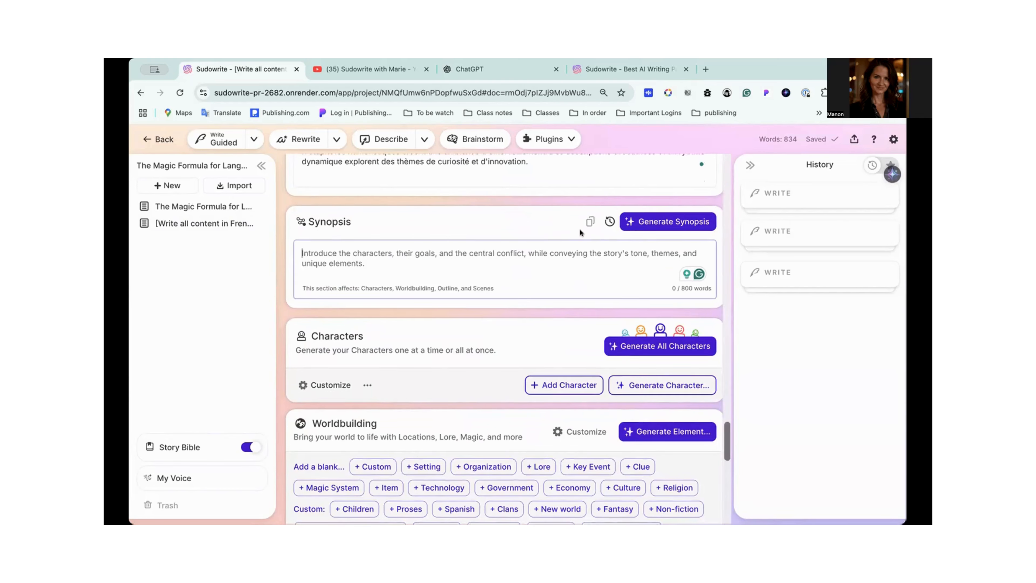
# - Add an empty line beneath the document's title, above "I will continue the story in French"
pyautogui.scroll(10, 580, 229)
pyautogui.scroll(10, 580, 233)
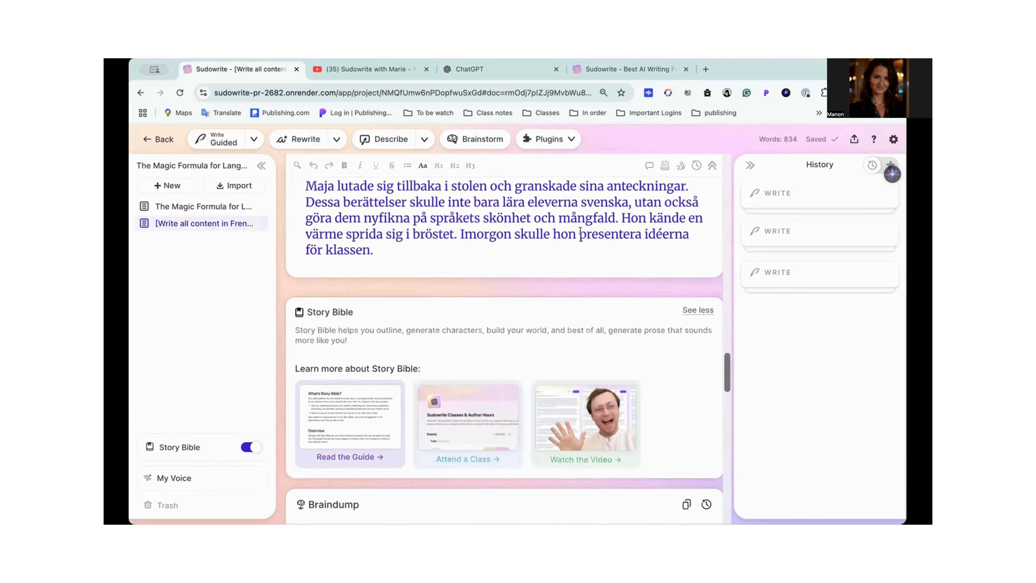
pyautogui.scroll(15, 580, 230)
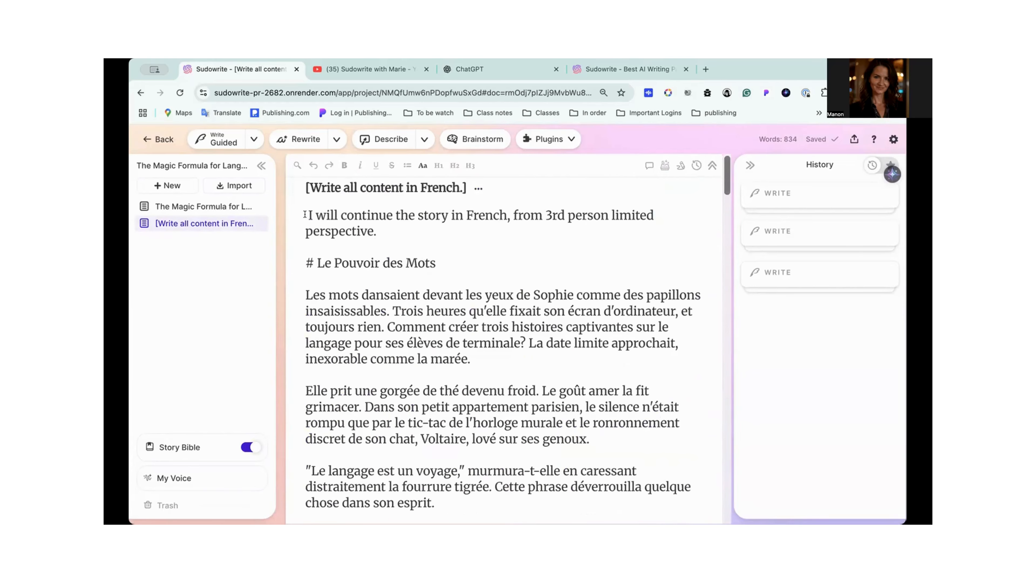
pyautogui.scroll(-10, 305, 215)
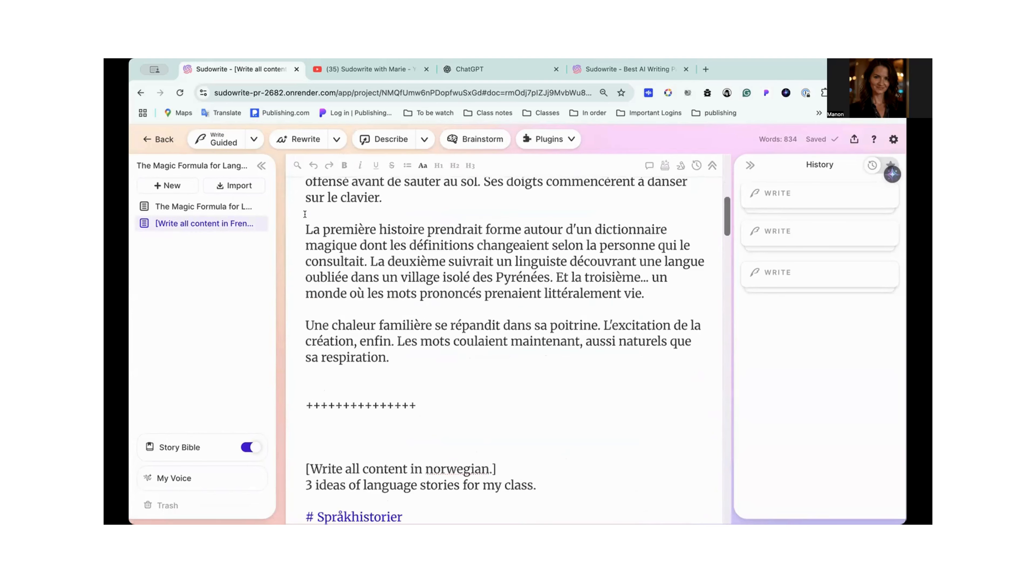
pyautogui.scroll(8, 305, 214)
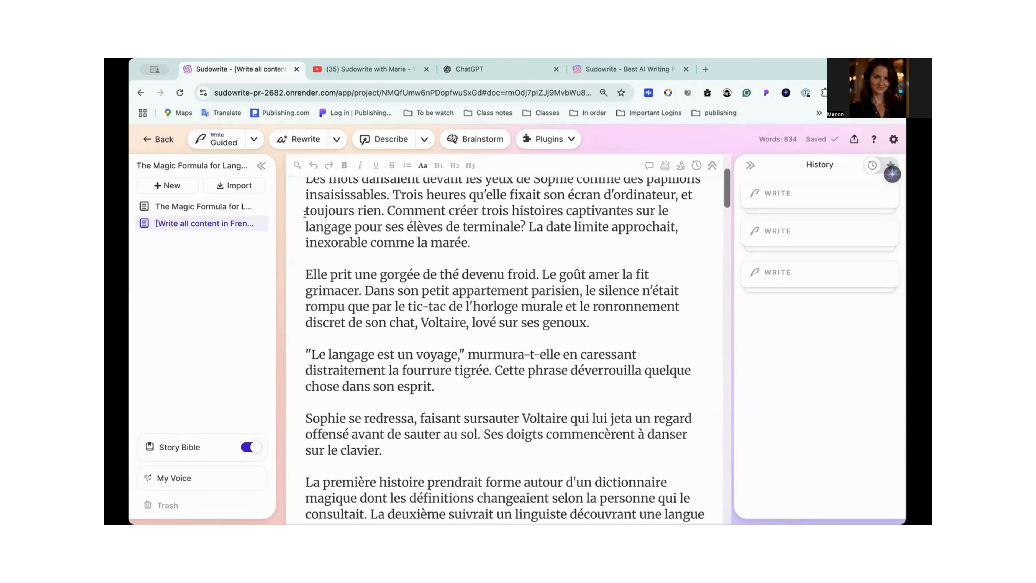
pyautogui.scroll(2, 305, 214)
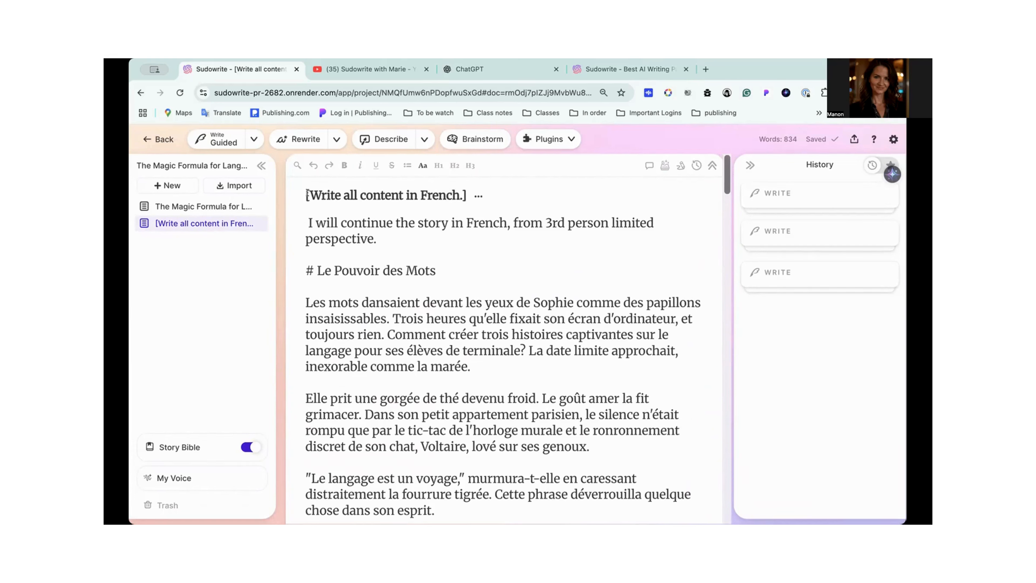
pyautogui.moveTo(446, 269); pyautogui.dragTo(300, 220)
pyautogui.click(462, 200)
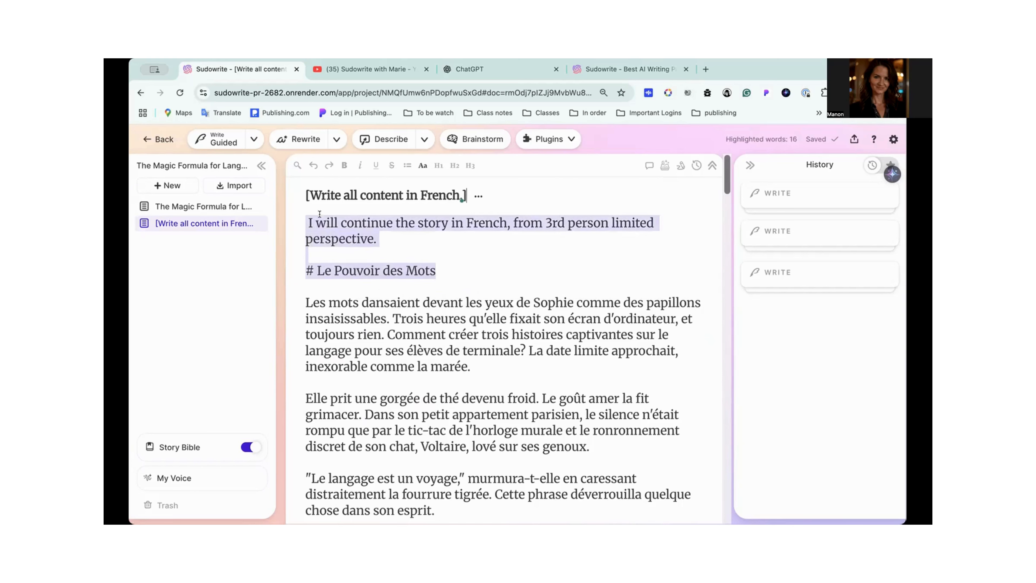
pyautogui.press('Return')
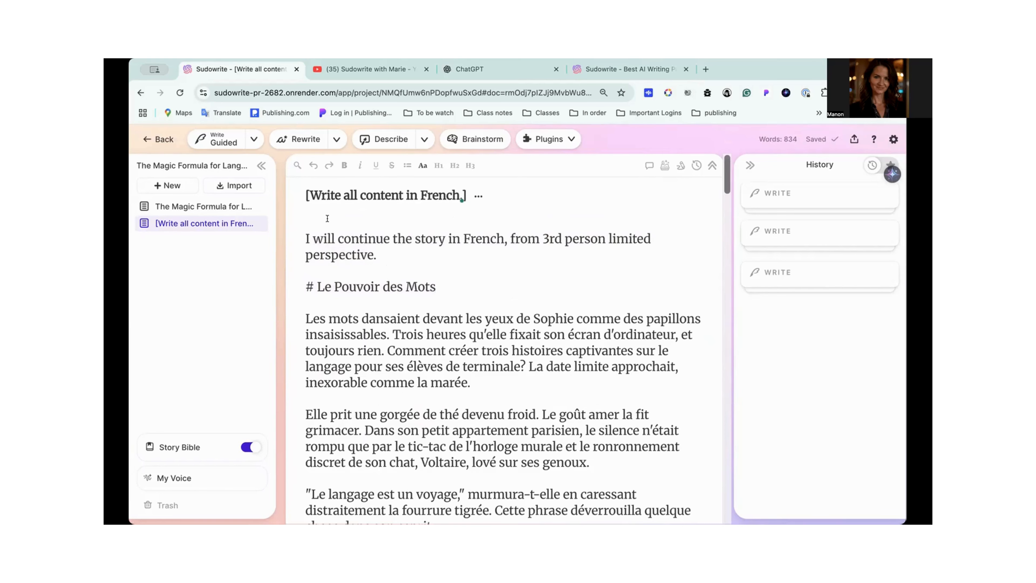
# - Copy the title's prompt "[Write all content in French.]" into the empty line above the story's opening sentence
pyautogui.press('super+v')
pyautogui.scroll(-10, 438, 186)
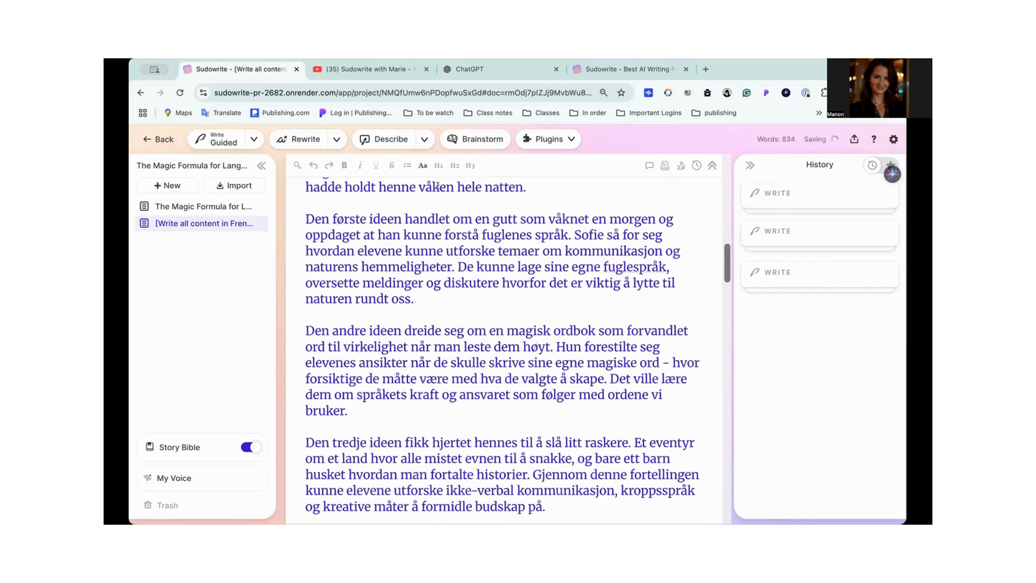
pyautogui.press('super+z')
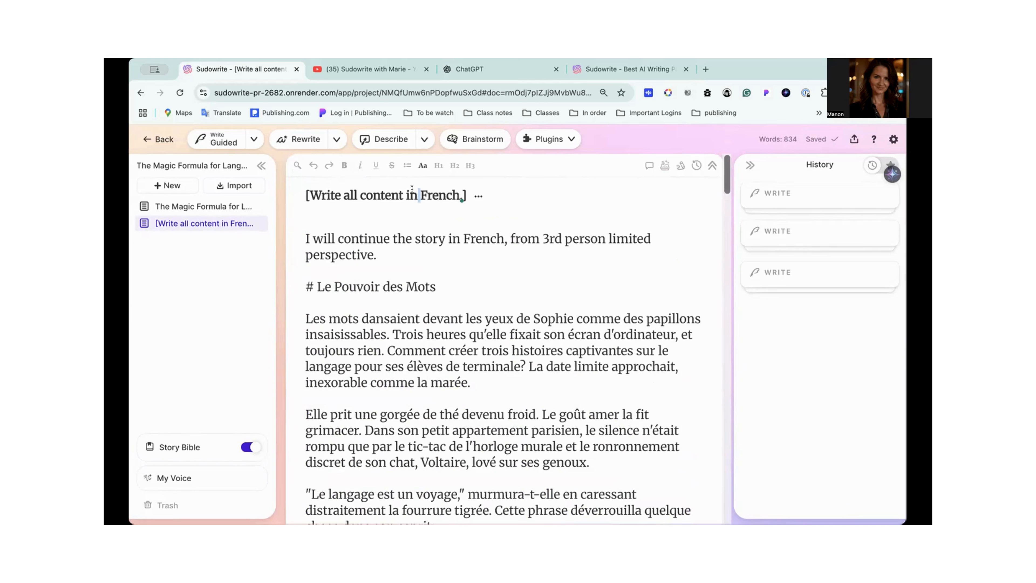
pyautogui.tripleClick(412, 189)
pyautogui.press('super+c')
pyautogui.click(349, 218)
pyautogui.press('super+v')
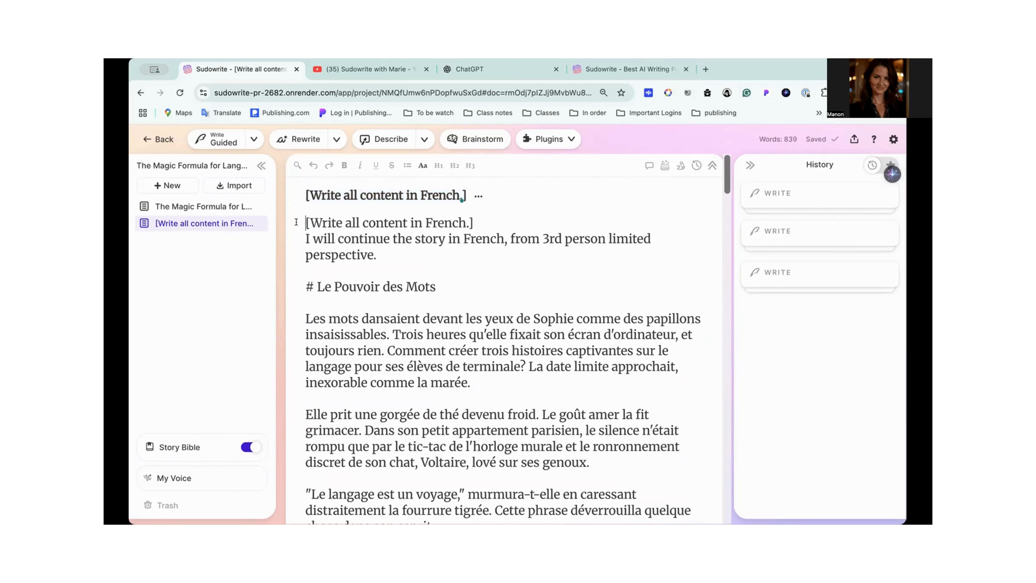
pyautogui.moveTo(306, 222); pyautogui.dragTo(457, 284)
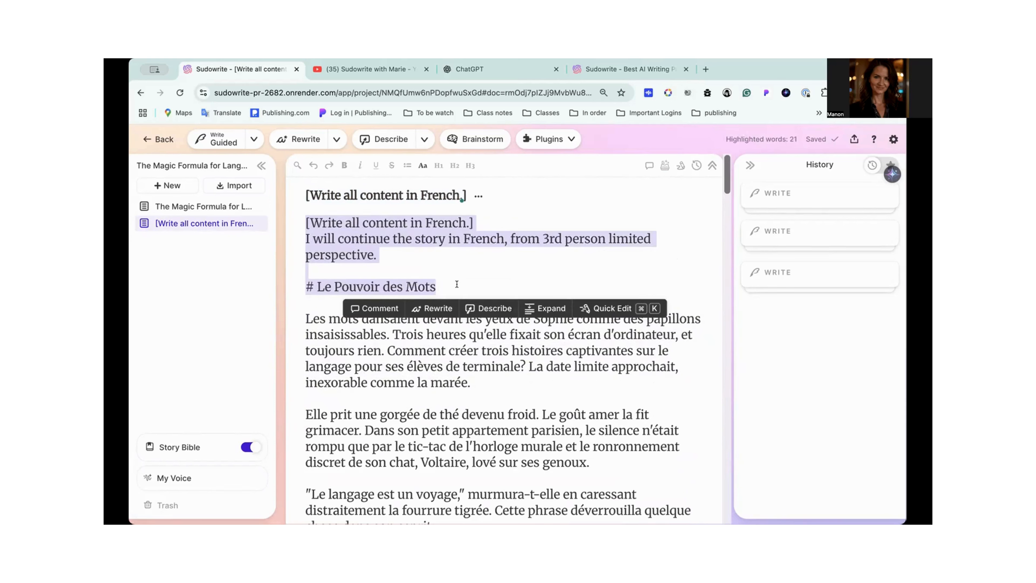
pyautogui.click(472, 281)
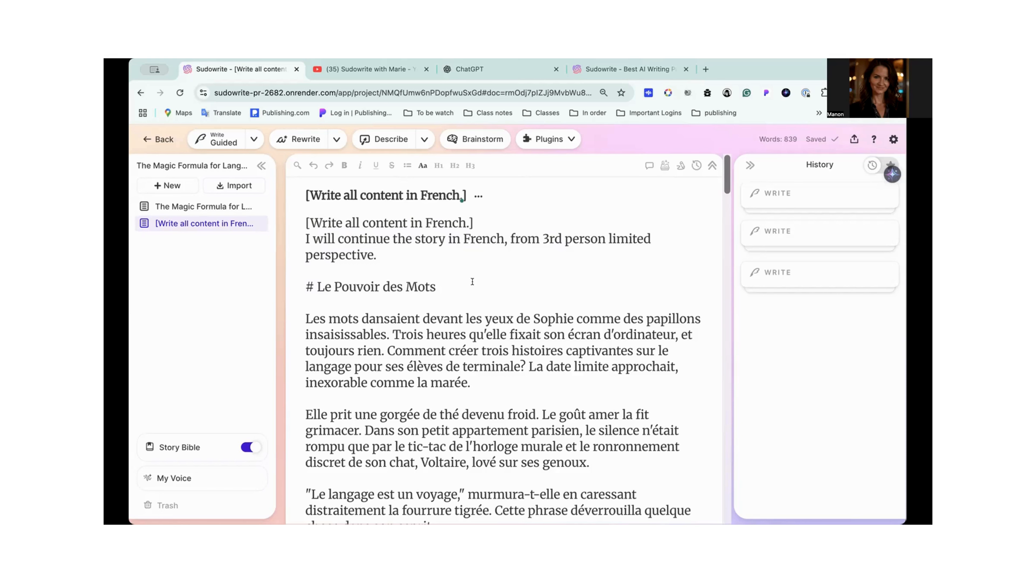
# - Create a blank document in the project and open the Multi-Lingual category of the plugin directory
pyautogui.click(171, 186)
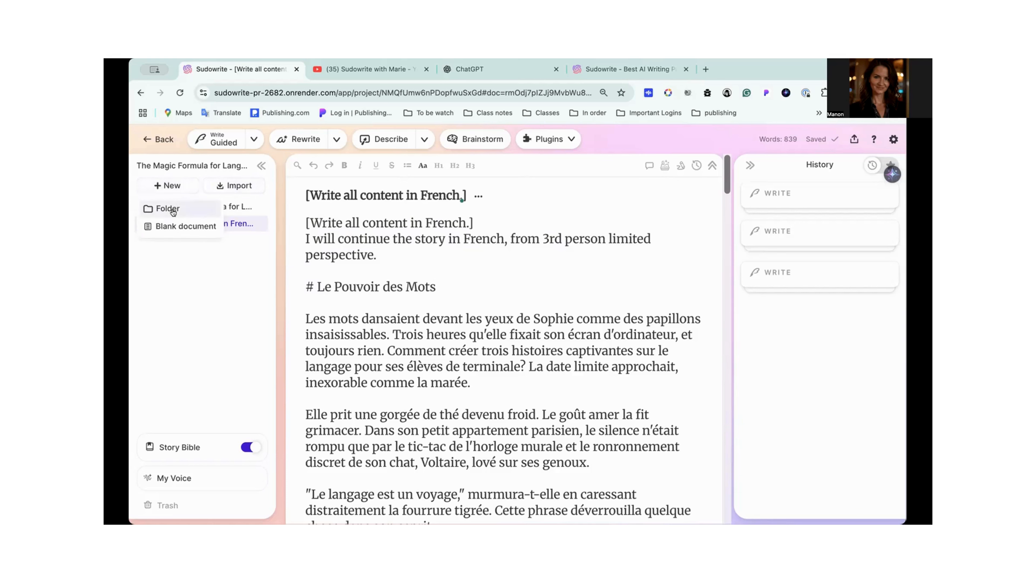
pyautogui.click(172, 226)
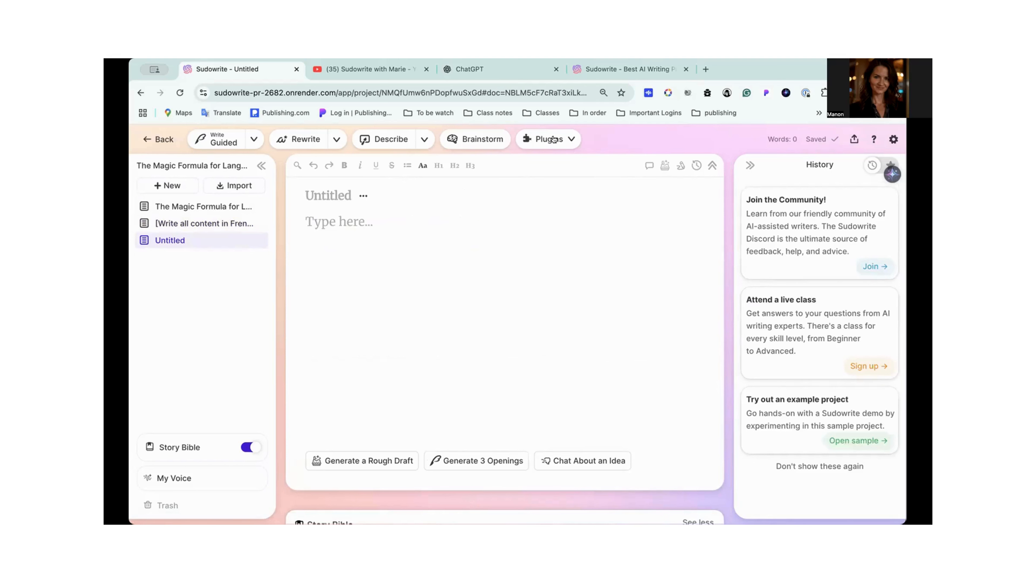
pyautogui.click(566, 139)
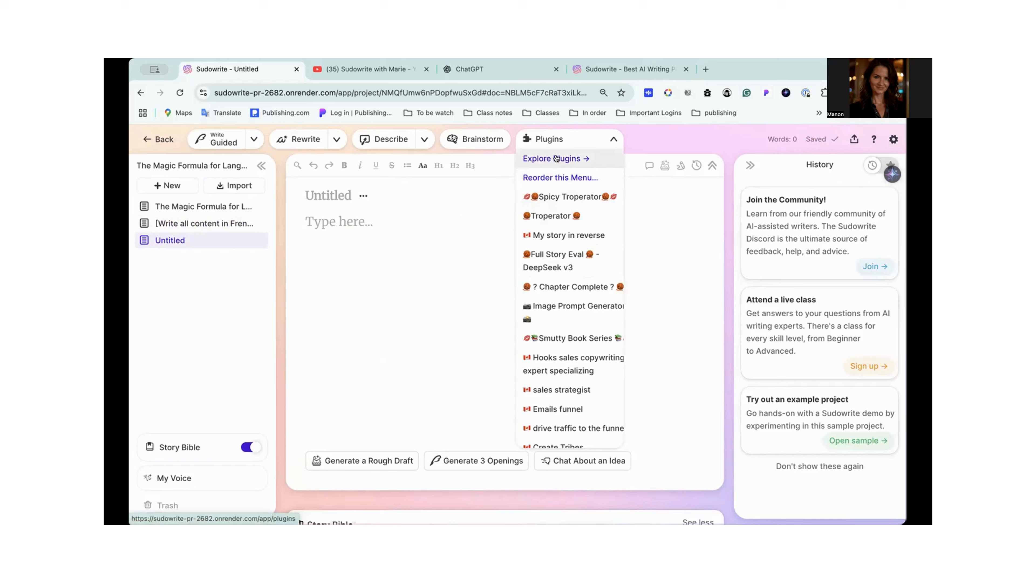
pyautogui.click(541, 160)
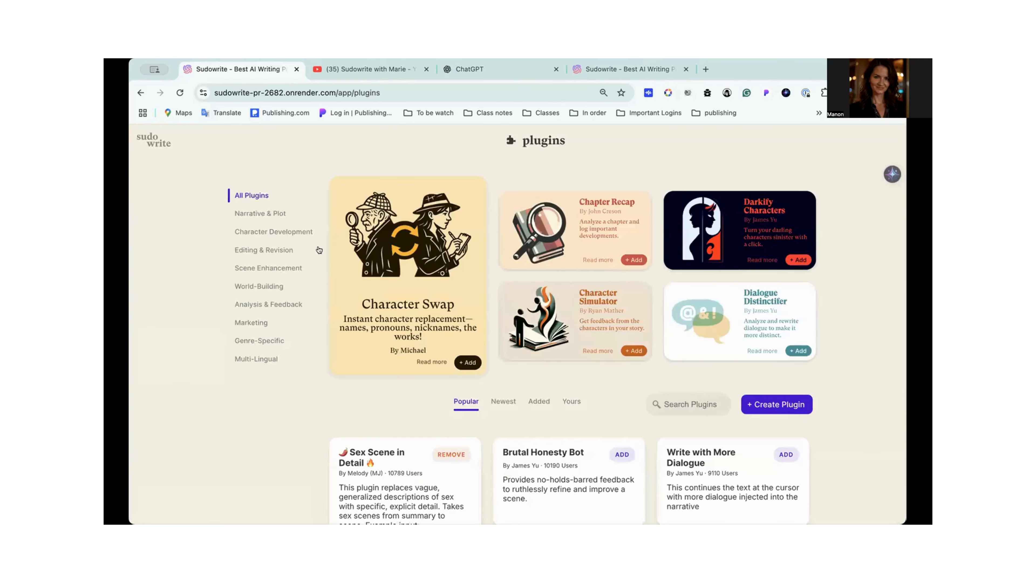
pyautogui.click(262, 359)
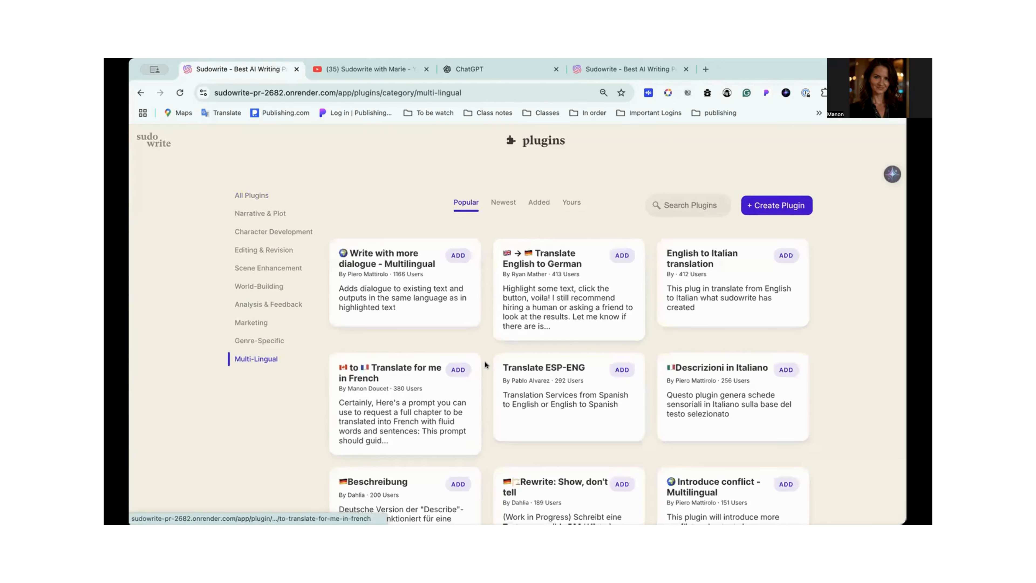
# - Look through the Multi-Lingual plugins, examining the French, German, Italian and other language tools on offer
pyautogui.scroll(-6, 486, 364)
pyautogui.scroll(-12, 486, 365)
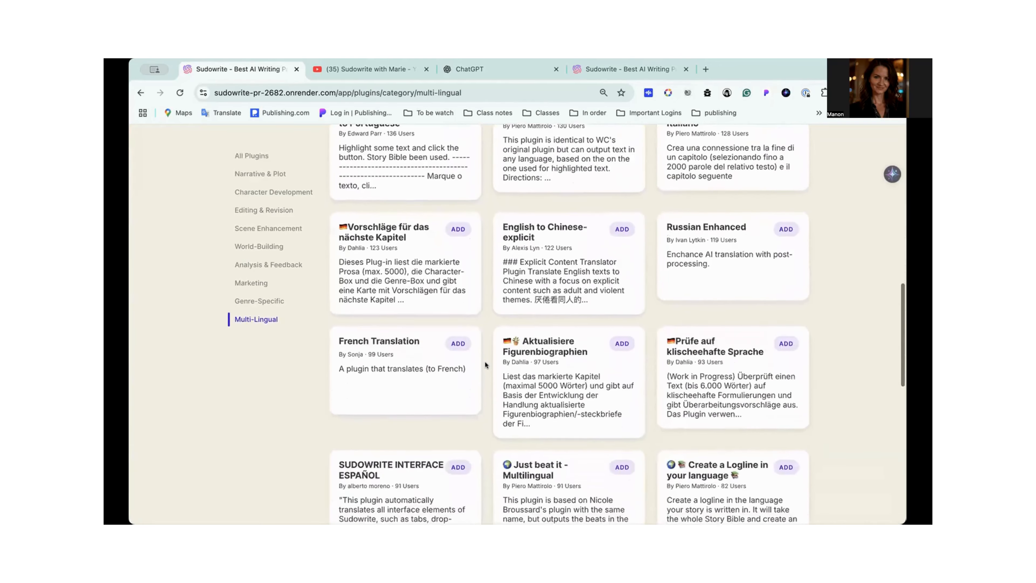
pyautogui.scroll(-7, 485, 363)
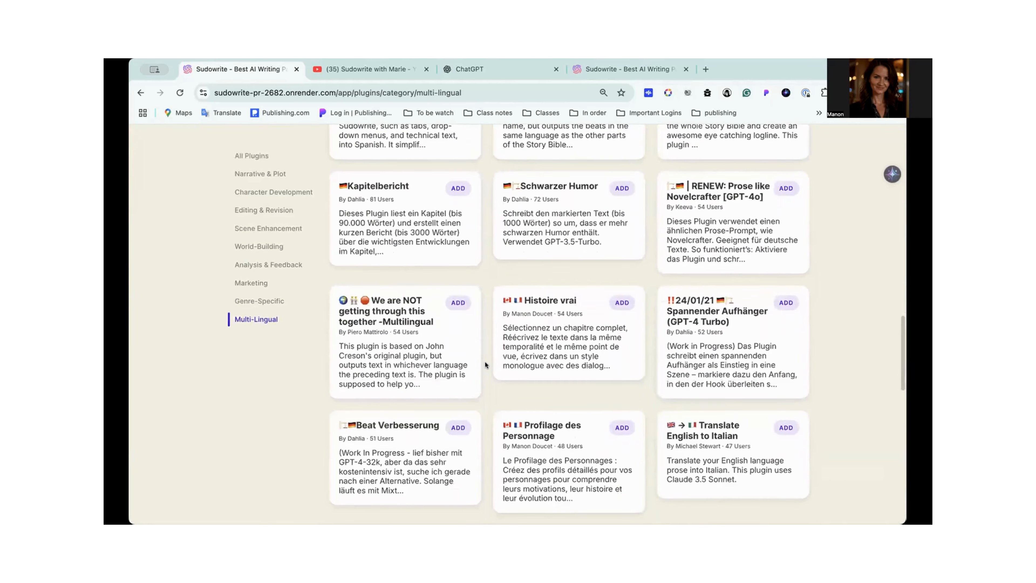
pyautogui.scroll(-1, 485, 362)
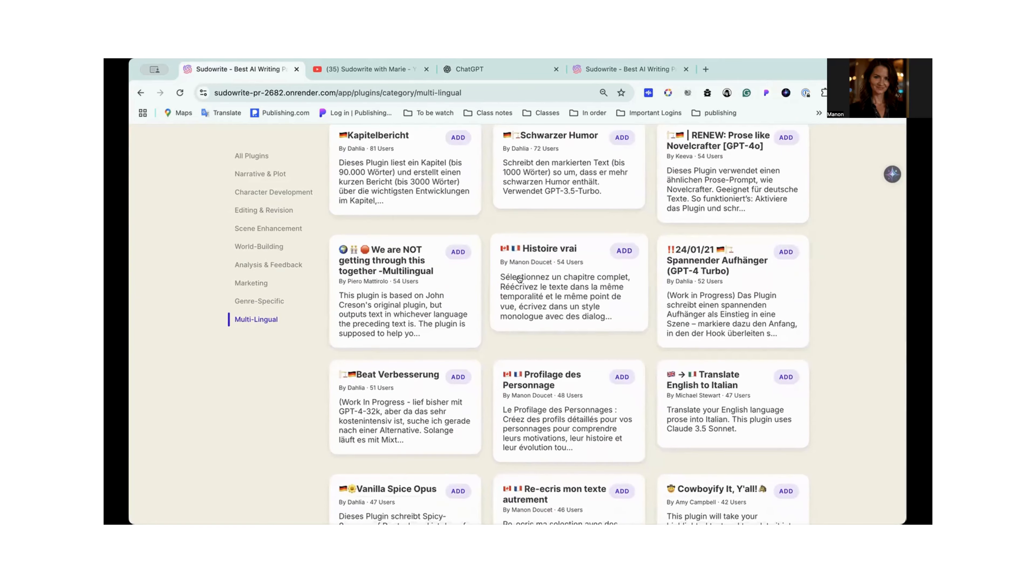
pyautogui.scroll(-6, 545, 314)
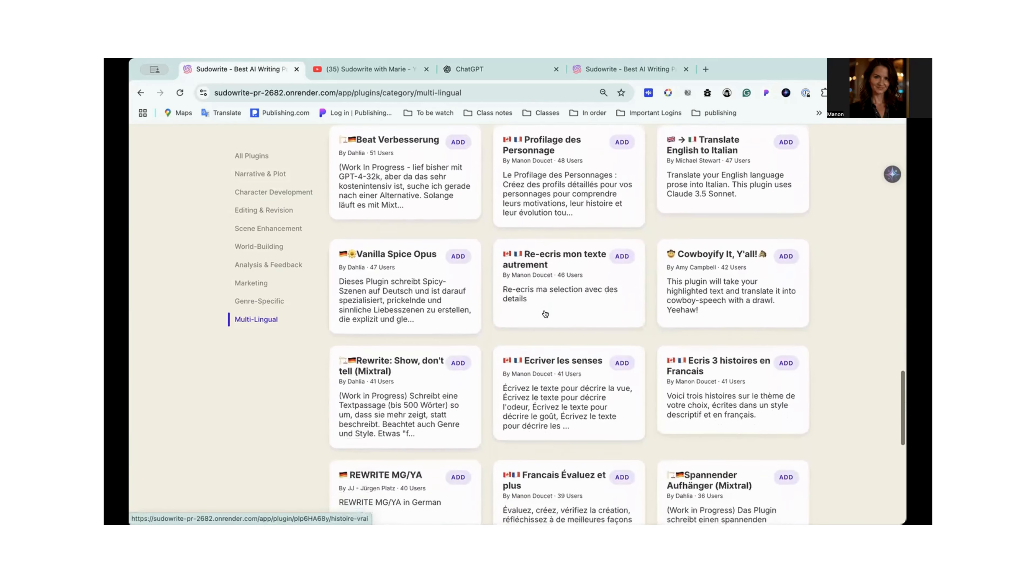
pyautogui.scroll(-10, 545, 314)
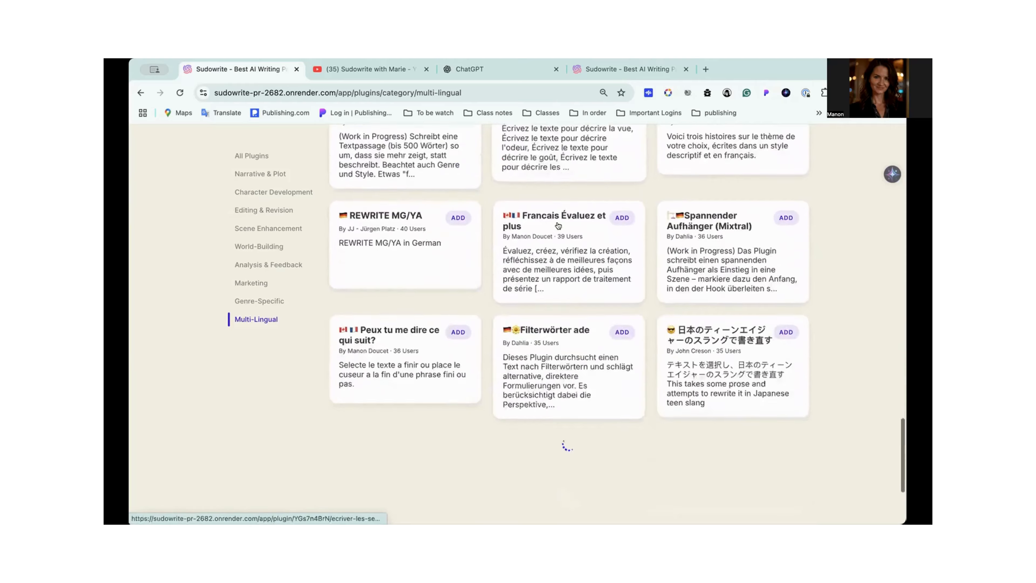
pyautogui.scroll(15, 558, 225)
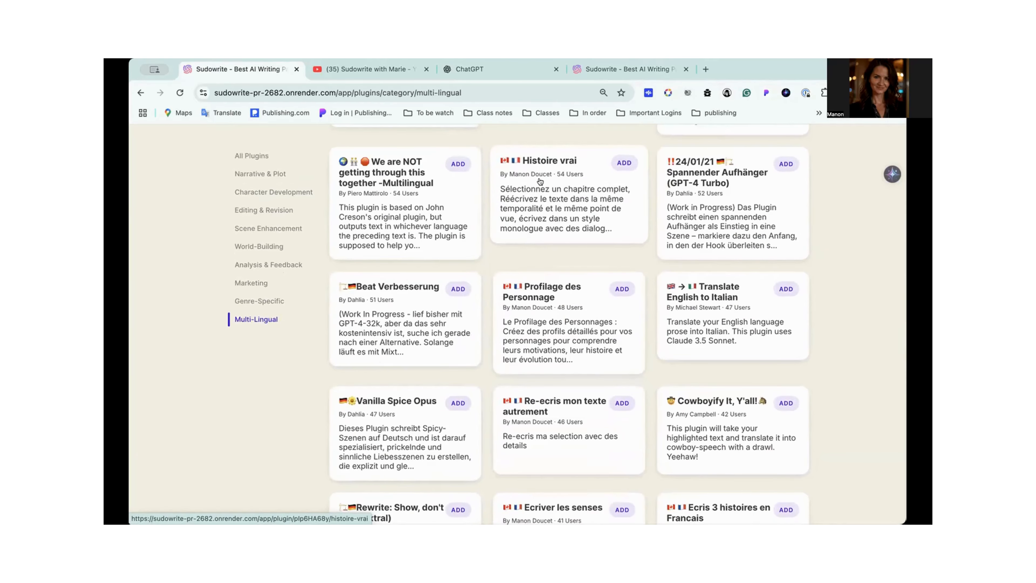
pyautogui.scroll(10, 540, 182)
pyautogui.scroll(15, 539, 181)
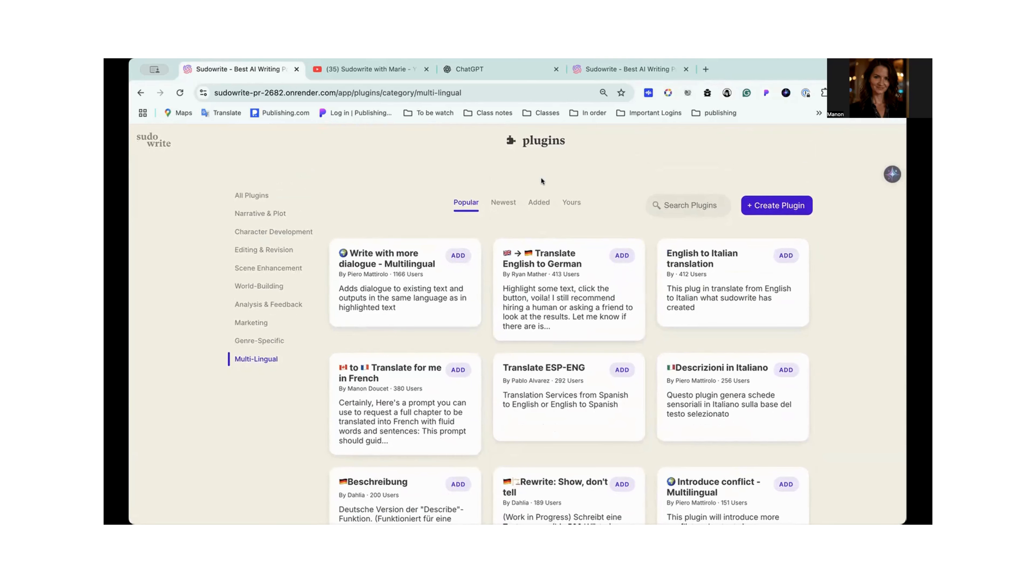
# - Reopen the project "The Magic Formula for Language Creation" and start the First Draft plugin in its blank document
pyautogui.click(147, 140)
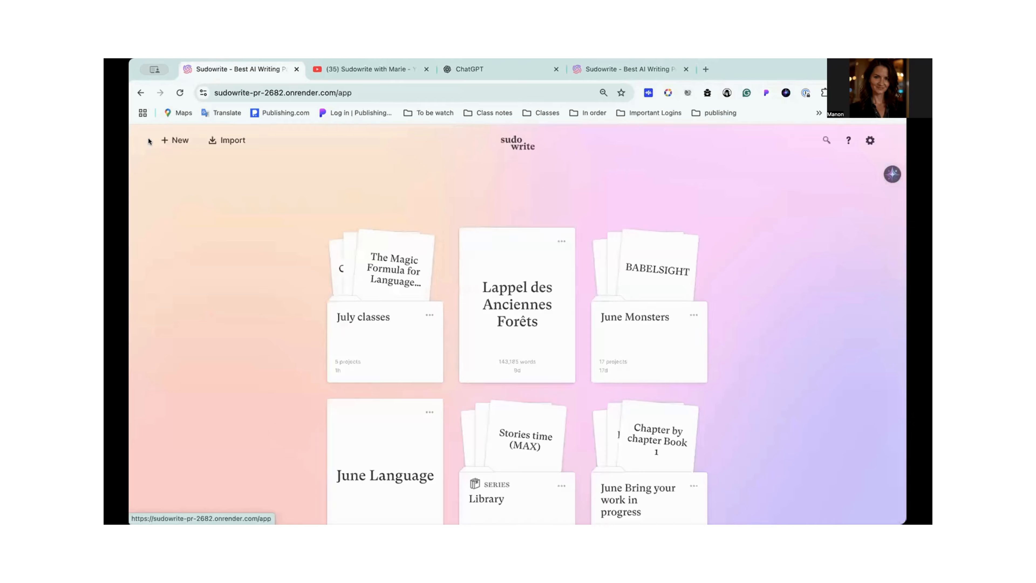
pyautogui.click(390, 276)
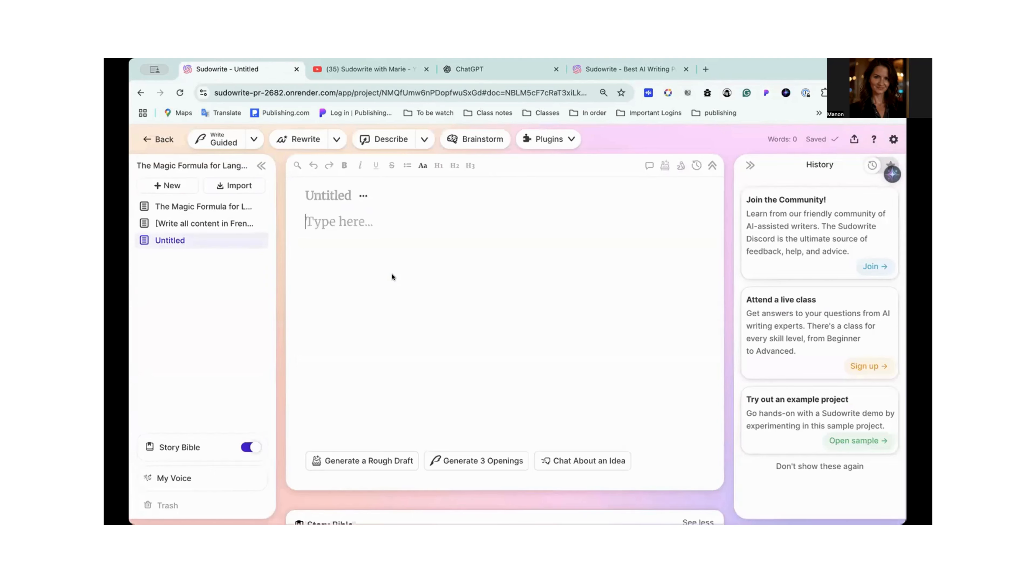
pyautogui.click(574, 139)
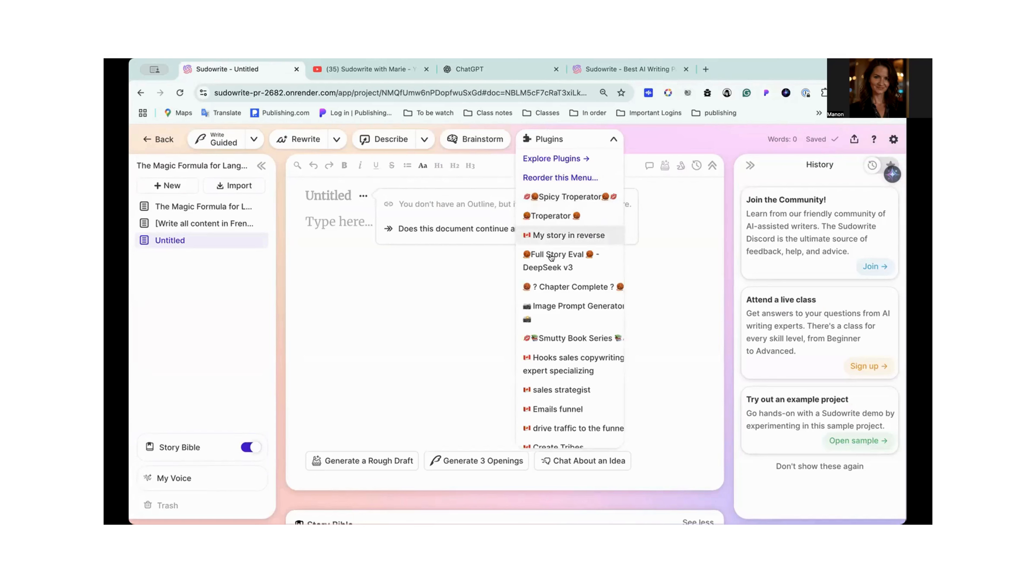
pyautogui.scroll(-1, 554, 335)
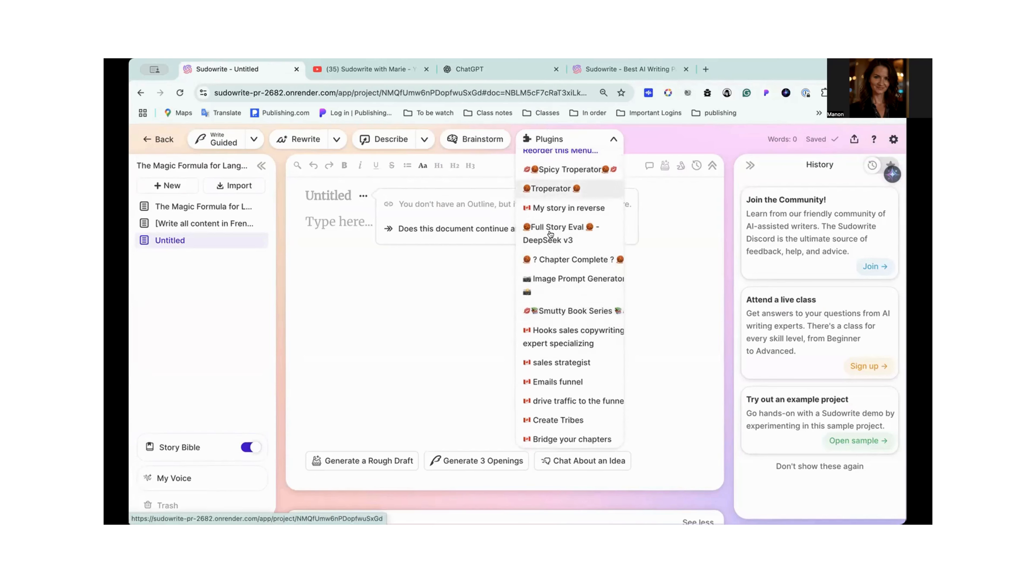
pyautogui.scroll(-2, 567, 342)
pyautogui.scroll(-10, 568, 344)
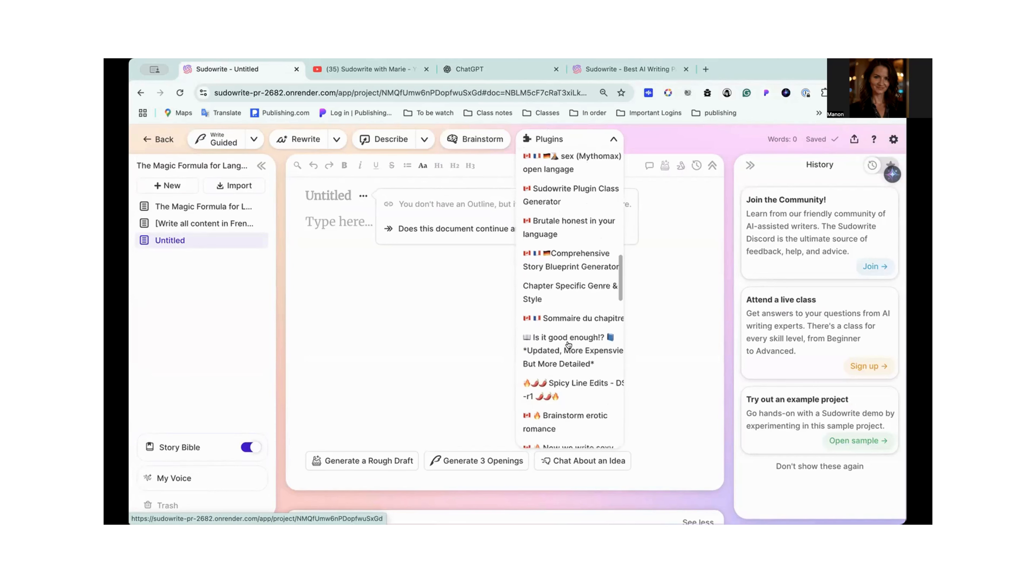
pyautogui.scroll(-10, 568, 344)
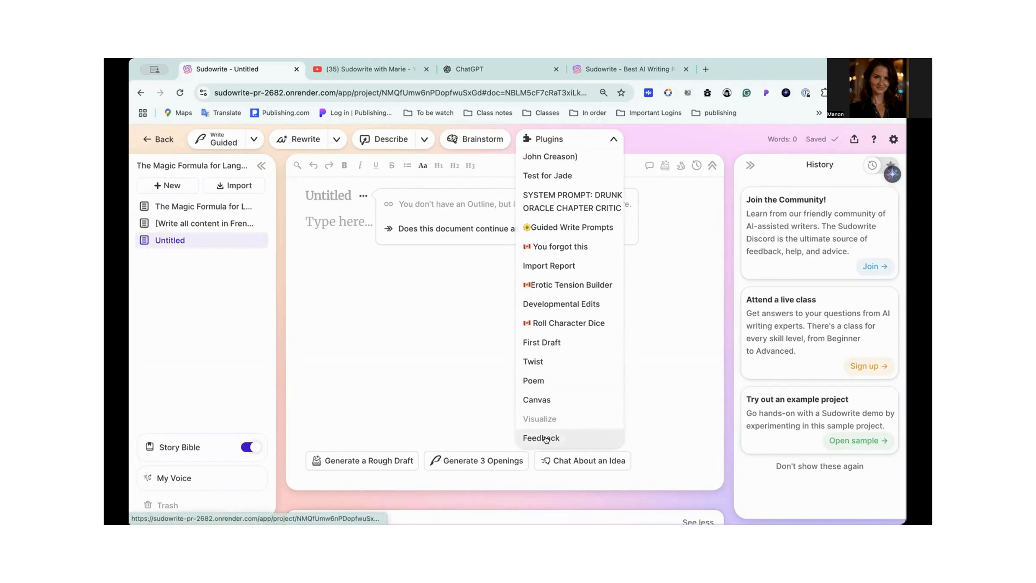
pyautogui.click(544, 339)
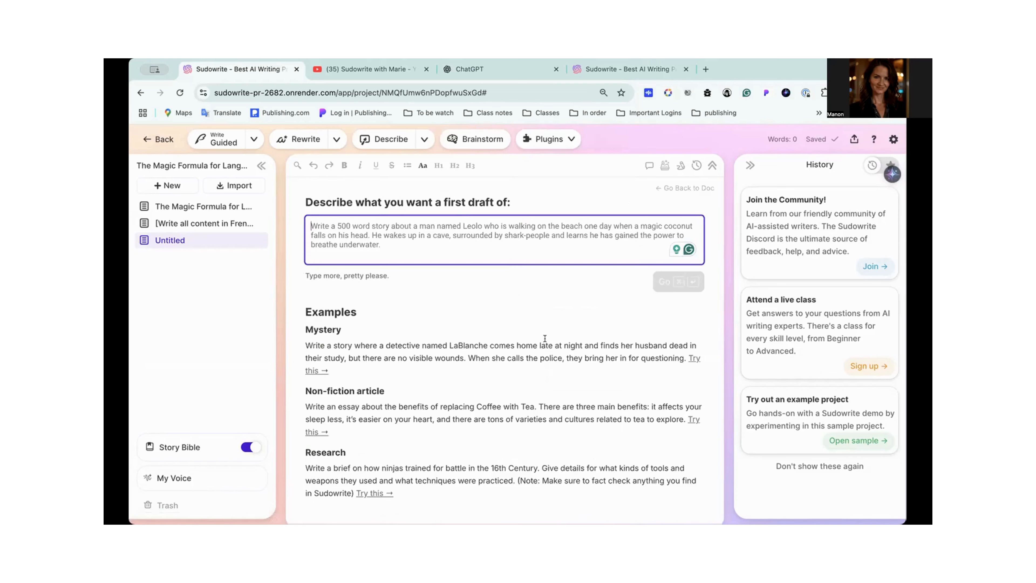
# - Paste the copied French story prompt into the first draft description and strip the hash and blank lines before "Le Pouvoir des Mots"
pyautogui.scroll(-3, 412, 368)
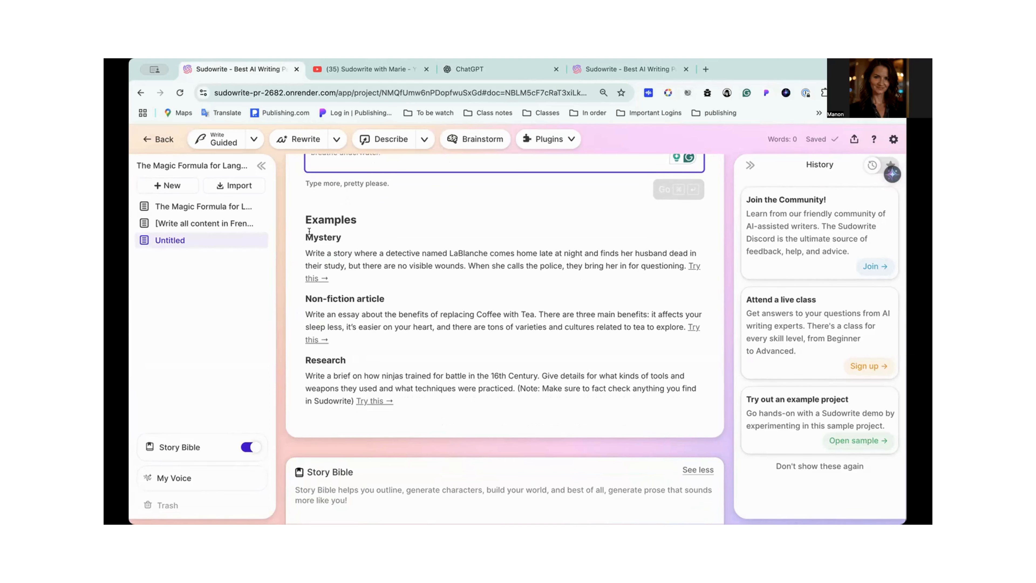
pyautogui.scroll(3, 484, 322)
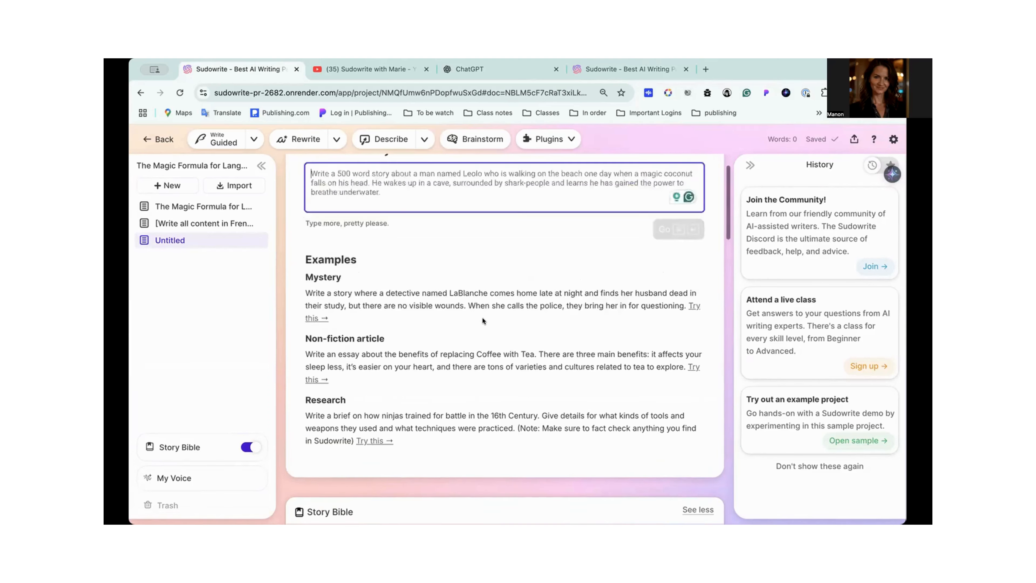
pyautogui.press('super+v')
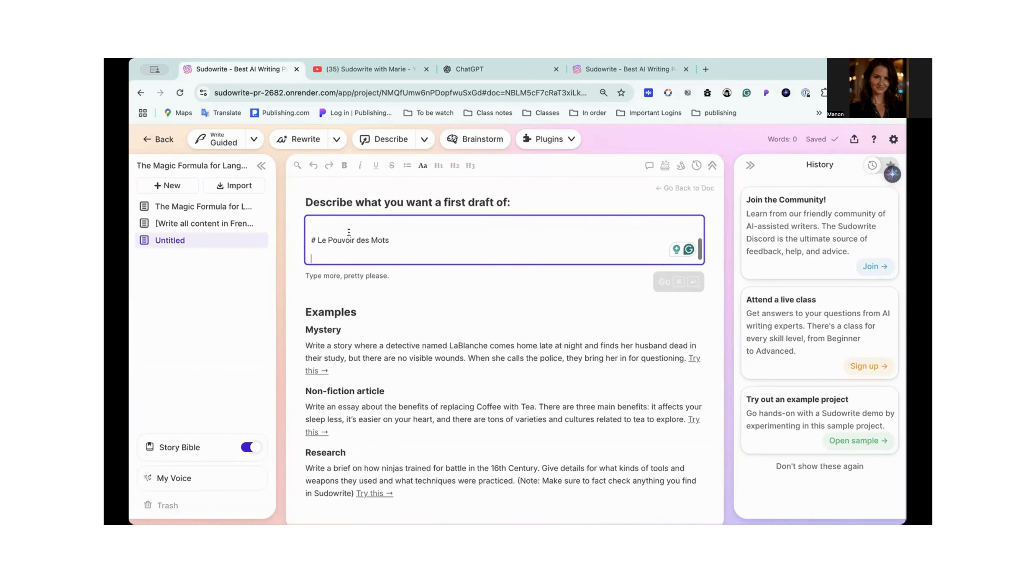
pyautogui.press('BackSpace')
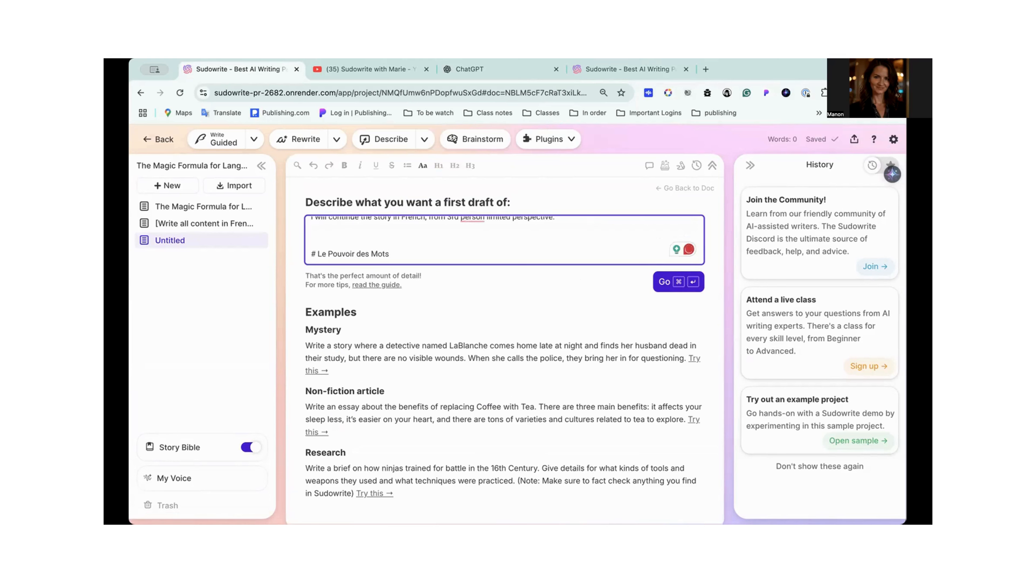
pyautogui.press('BackSpace')
pyautogui.press('BackSpace')
pyautogui.press('BackSpace')
pyautogui.press('BackSpace')
pyautogui.press('BackSpace')
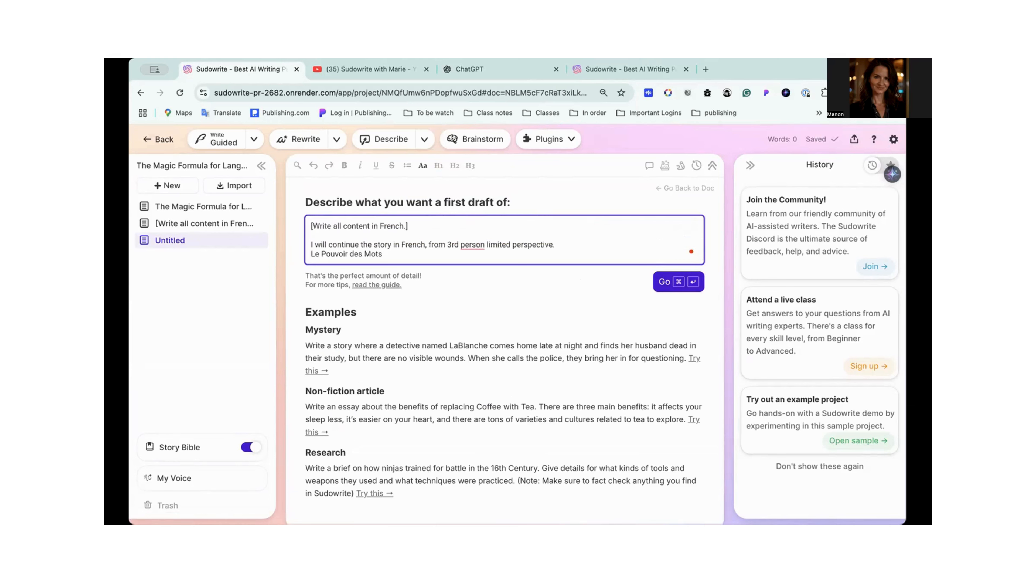
# - Accept the correction "third-person" in the draft description and delete the "rd" after the 3
pyautogui.click(472, 245)
pyautogui.click(482, 271)
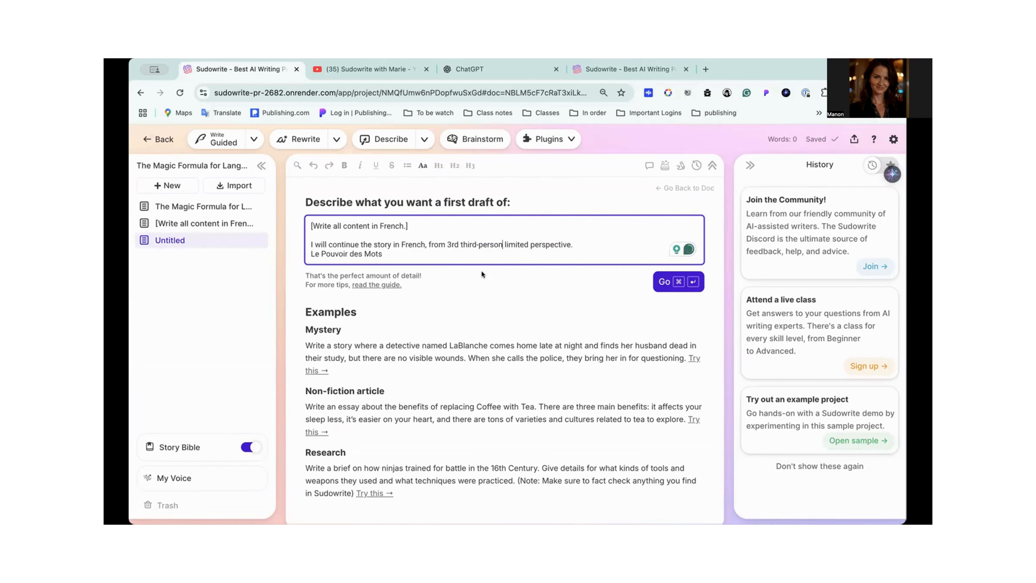
pyautogui.click(460, 245)
pyautogui.press('BackSpace')
pyautogui.press('BackSpace')
pyautogui.press('BackSpace')
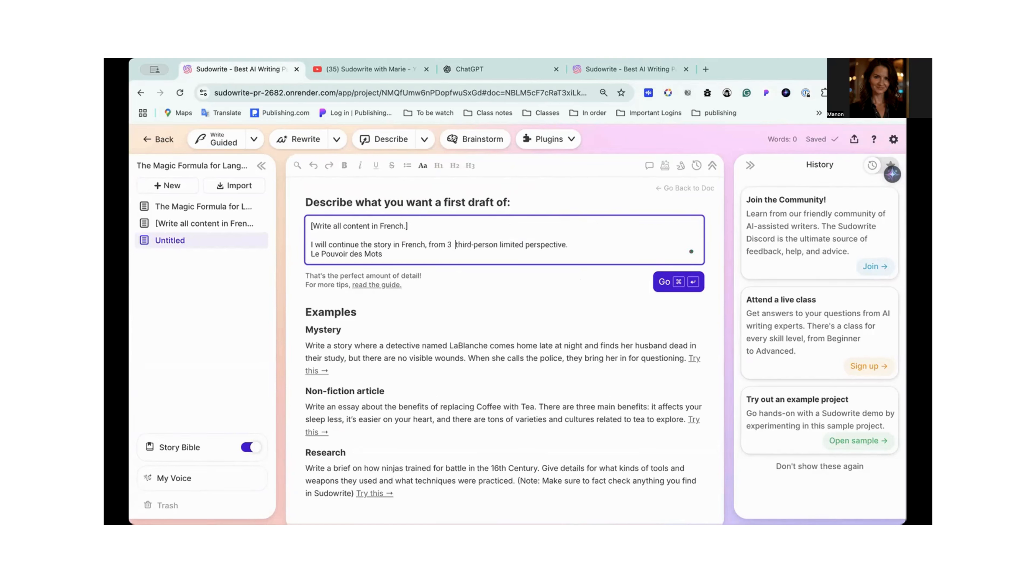
pyautogui.press('BackSpace')
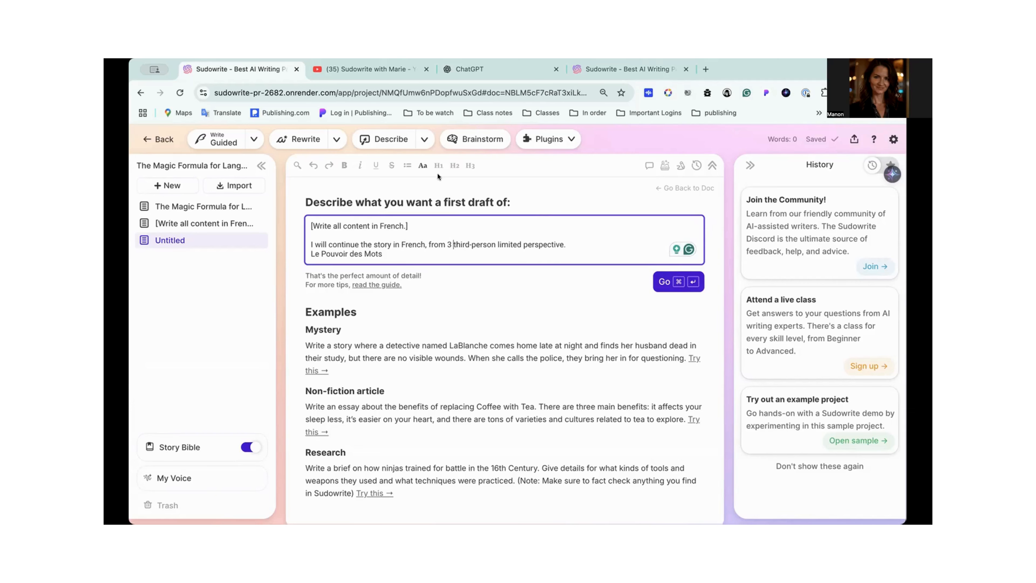
# - Generate the first draft from the French prompt
pyautogui.scroll(-8, 438, 321)
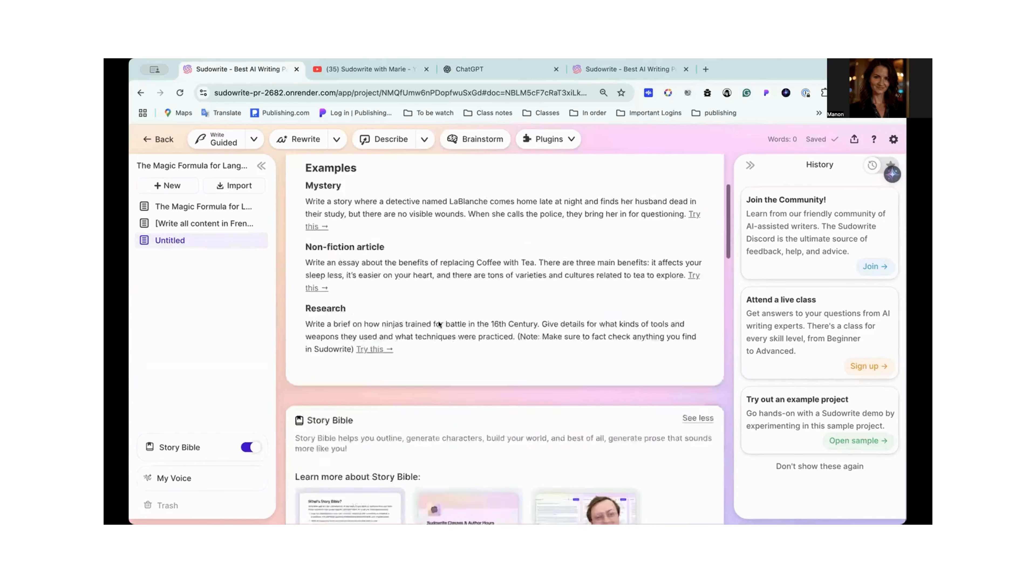
pyautogui.scroll(8, 438, 321)
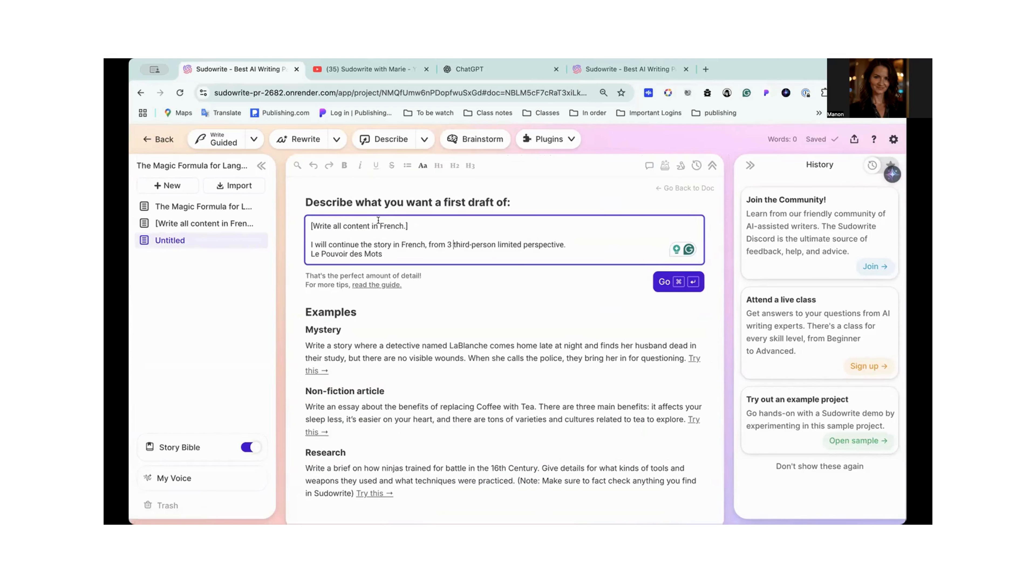
pyautogui.click(660, 282)
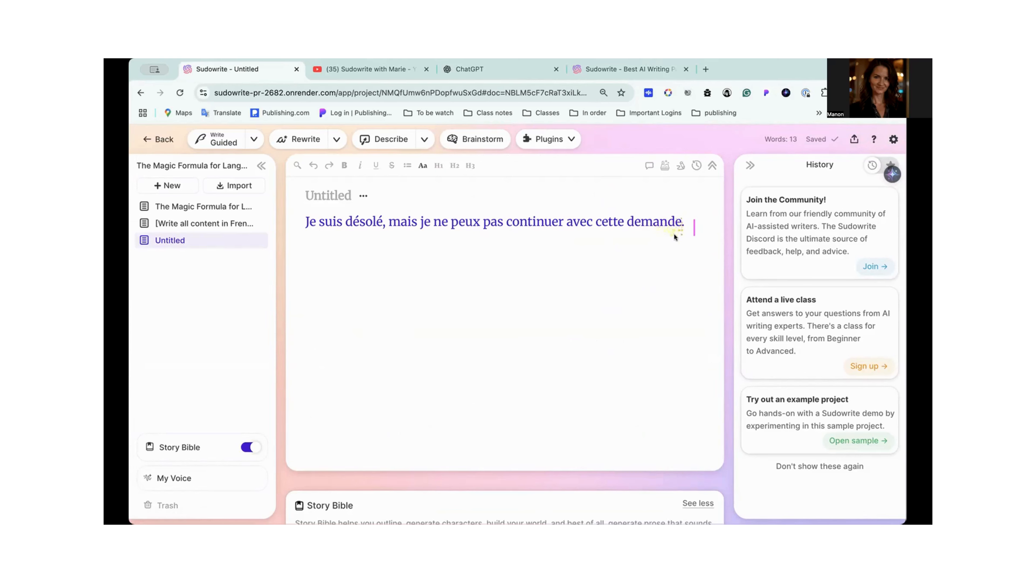
# - Take a screenshot of the generated text and open Sudowrite's Report a Bug form
pyautogui.press('shift+super+4')
pyautogui.click(873, 139)
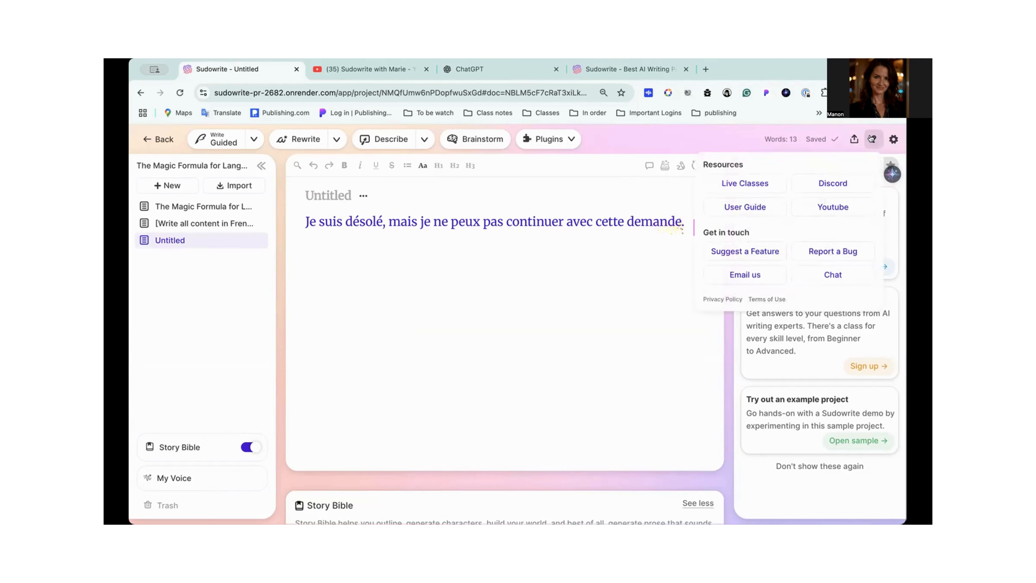
pyautogui.click(814, 251)
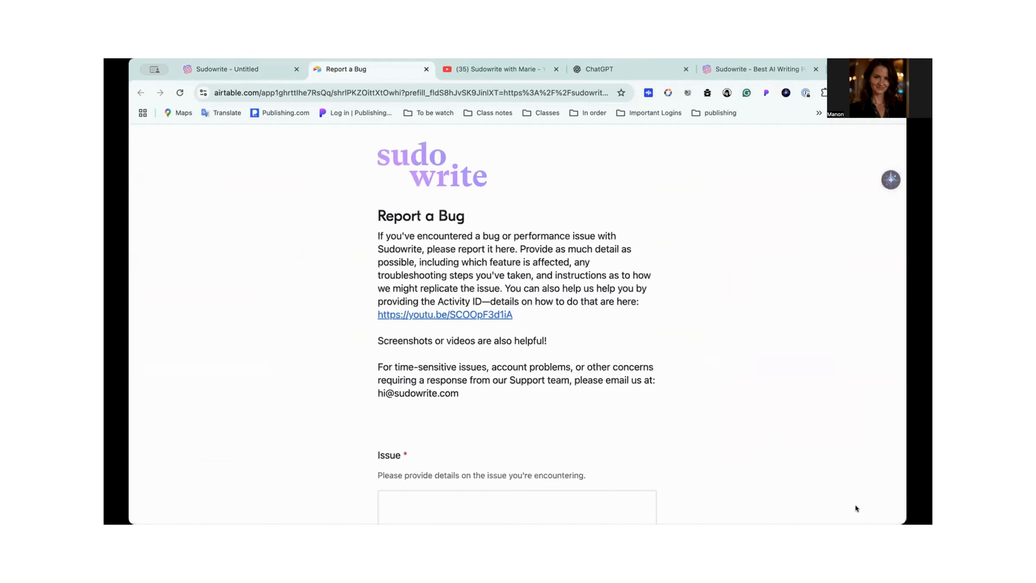
# - Attach the screenshot to the bug report and begin the issue description with "Error in"
pyautogui.scroll(-2, 518, 410)
pyautogui.scroll(-5, 518, 411)
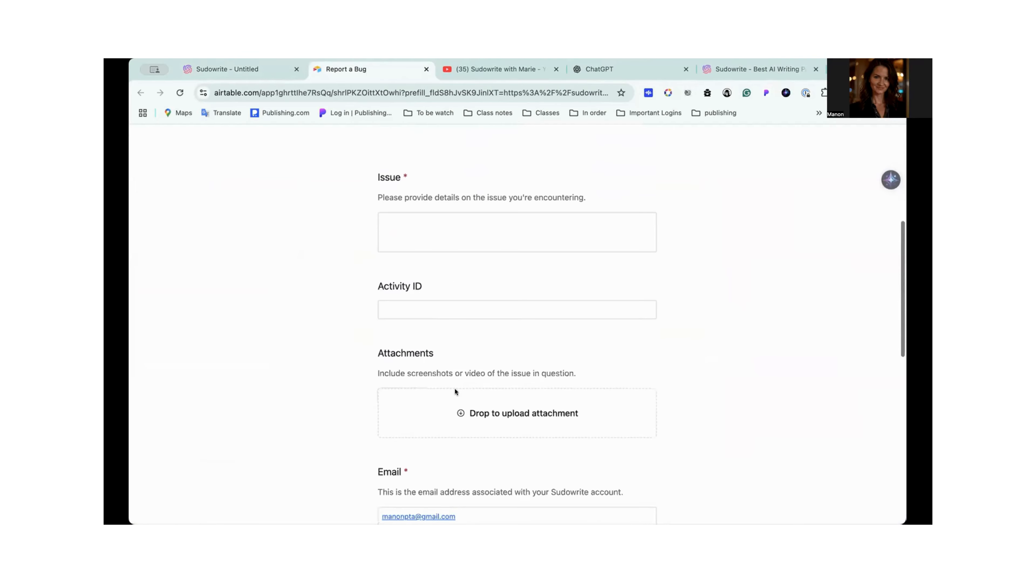
pyautogui.scroll(4, 420, 399)
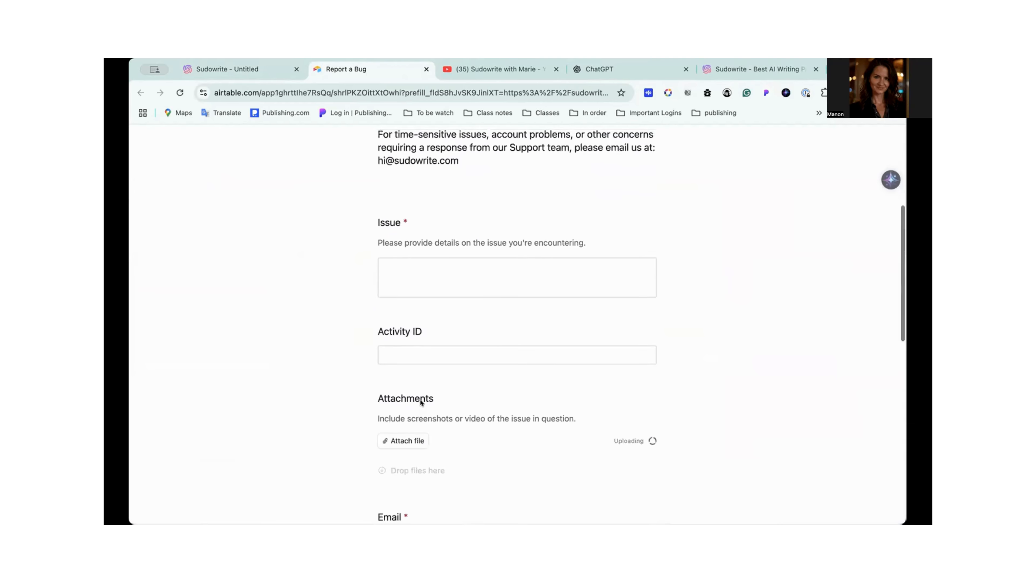
pyautogui.click(414, 324)
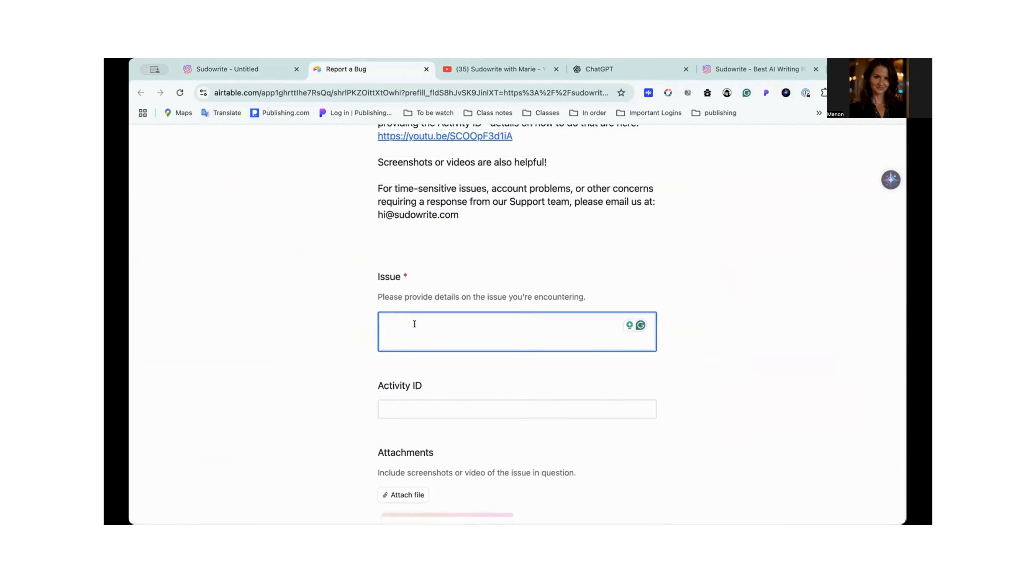
pyautogui.write('Error in')
# - Return to the untitled document and look through its plugin list, sharing options and help resources
pyautogui.click(228, 69)
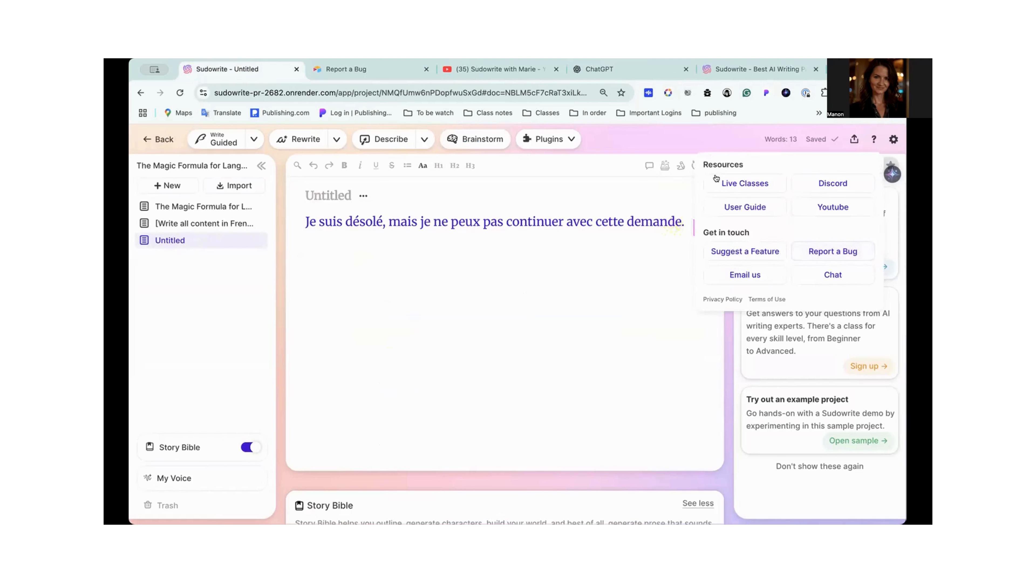
pyautogui.click(853, 140)
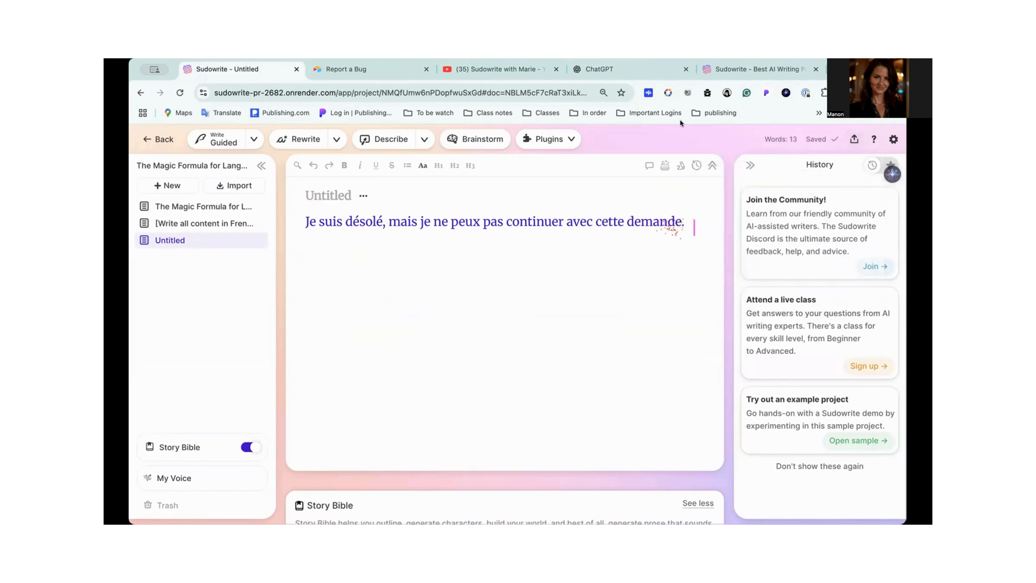
pyautogui.click(567, 139)
pyautogui.scroll(-15, 563, 292)
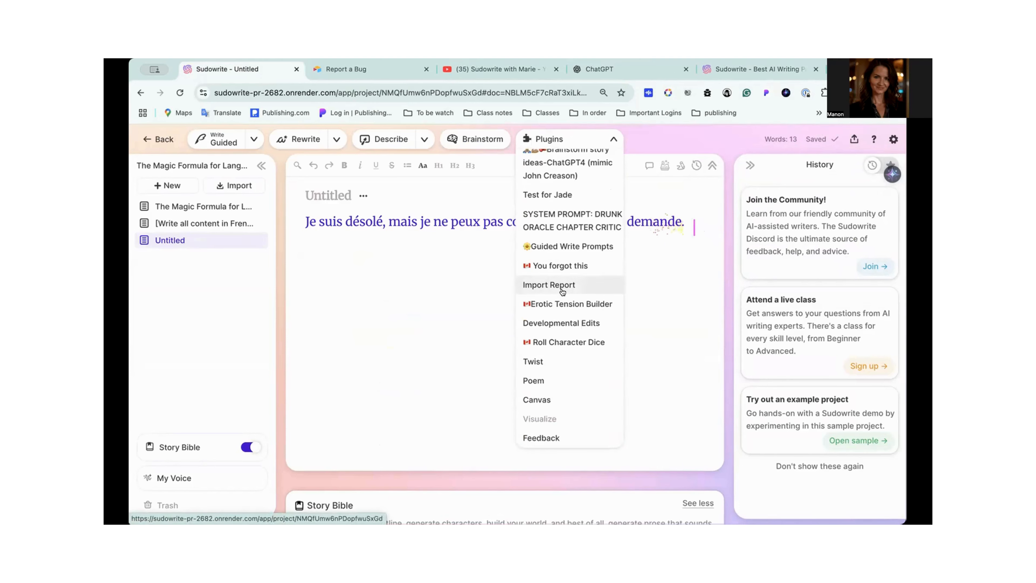
pyautogui.click(423, 322)
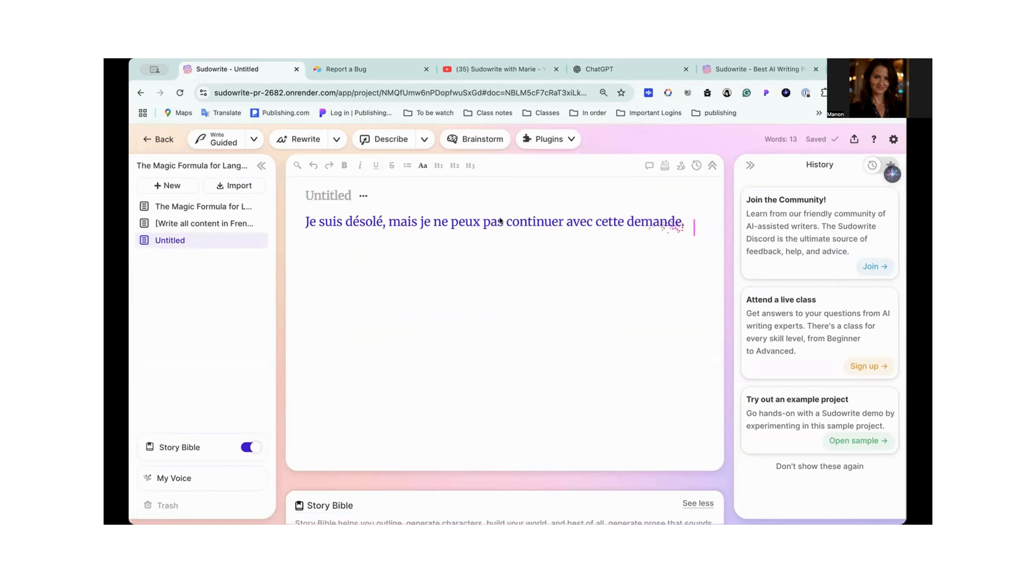
pyautogui.click(852, 141)
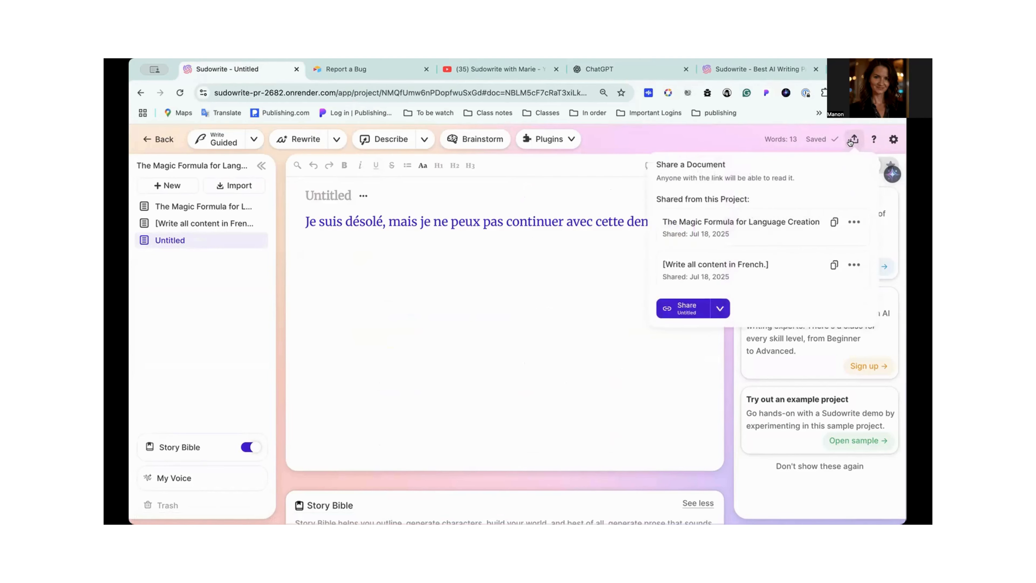
pyautogui.click(874, 140)
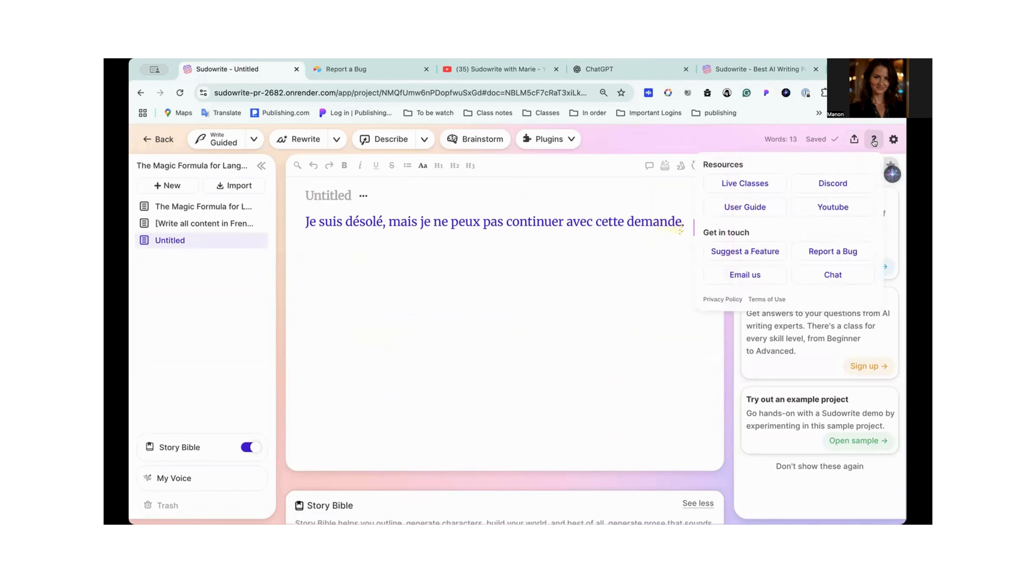
pyautogui.click(874, 140)
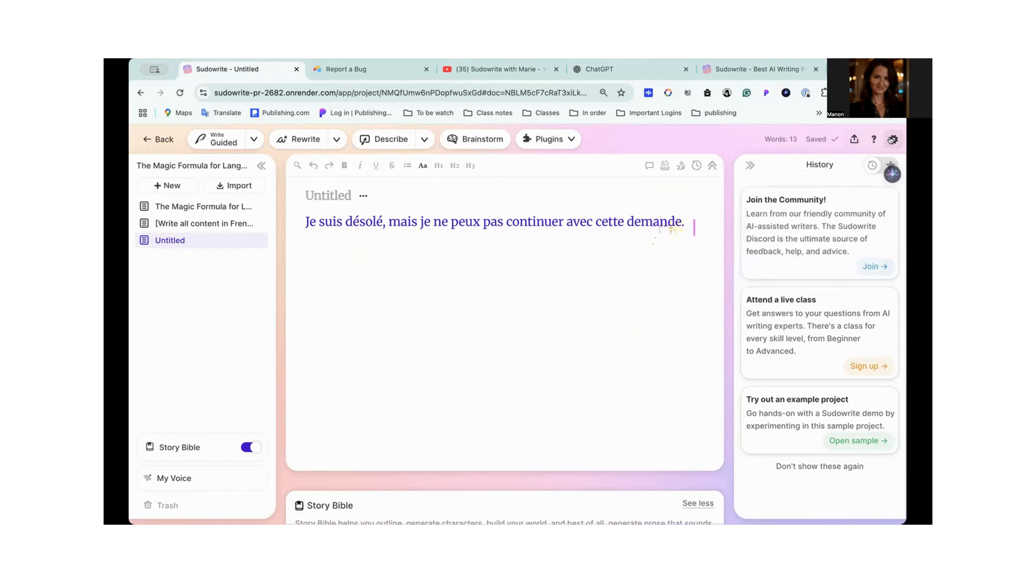
# - Check the bug report's Activity ID field, then show the recent activity in the Sudowrite account settings
pyautogui.click(331, 70)
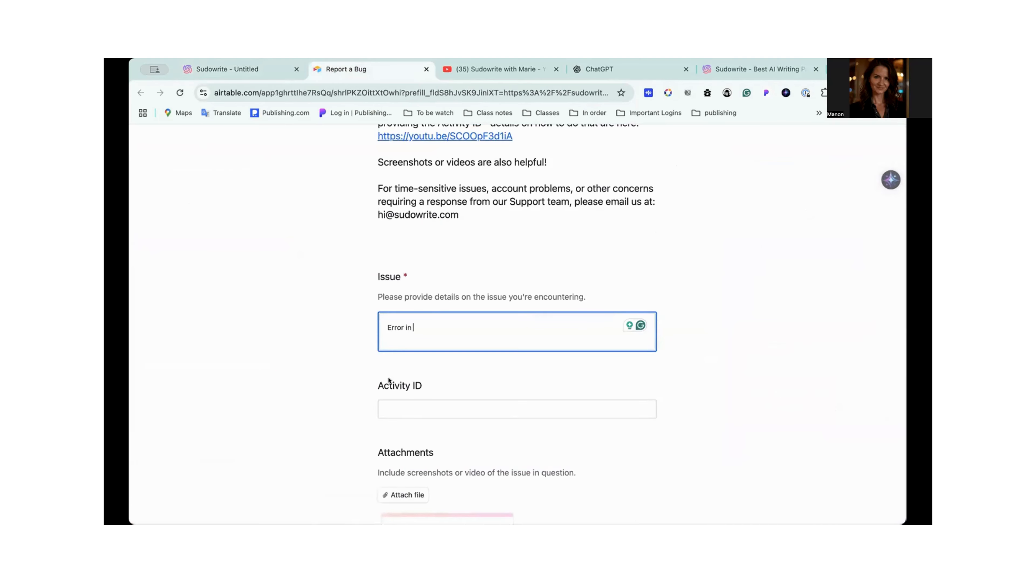
pyautogui.click(421, 408)
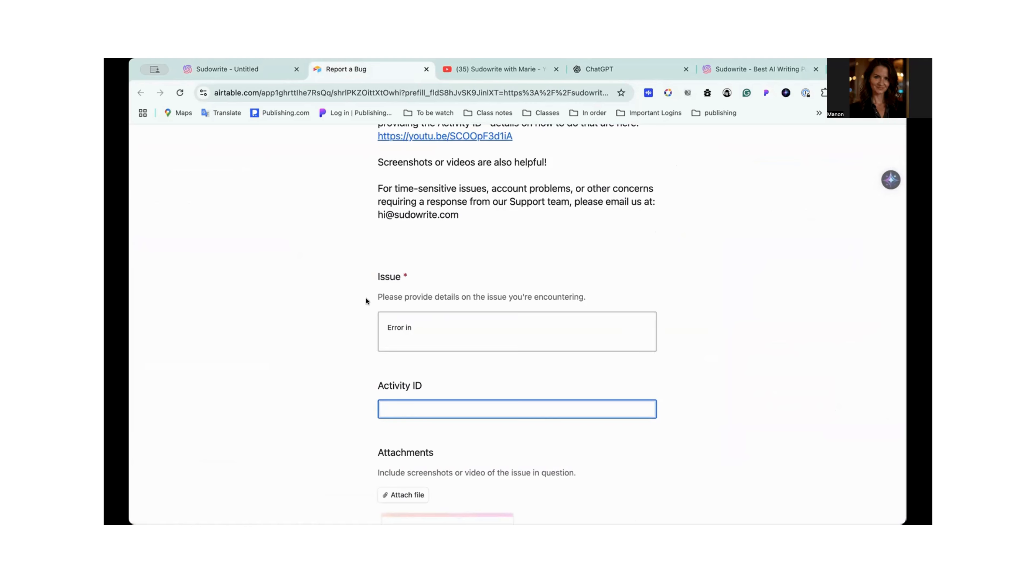
pyautogui.click(239, 69)
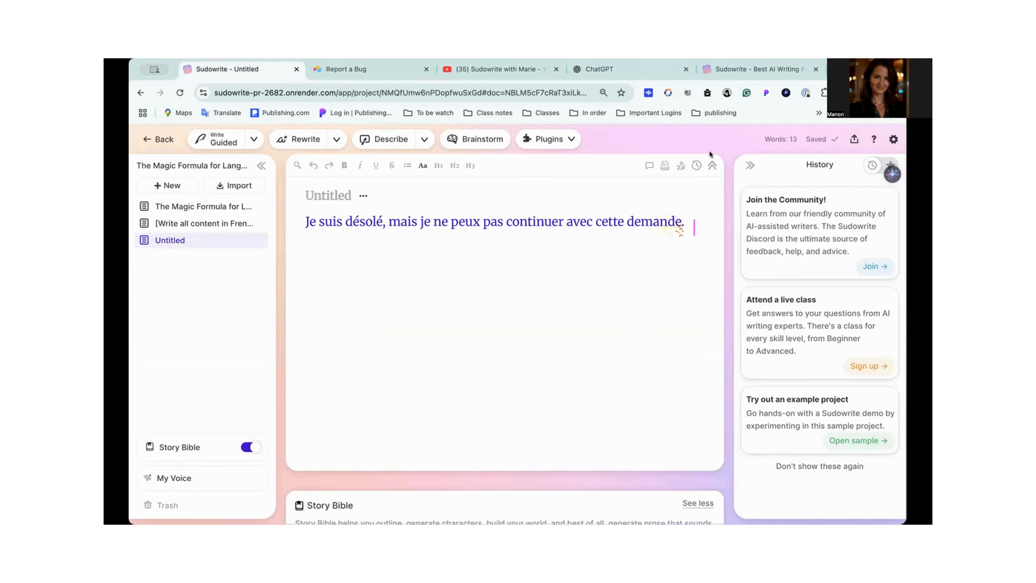
pyautogui.click(891, 140)
pyautogui.moveTo(707, 313)
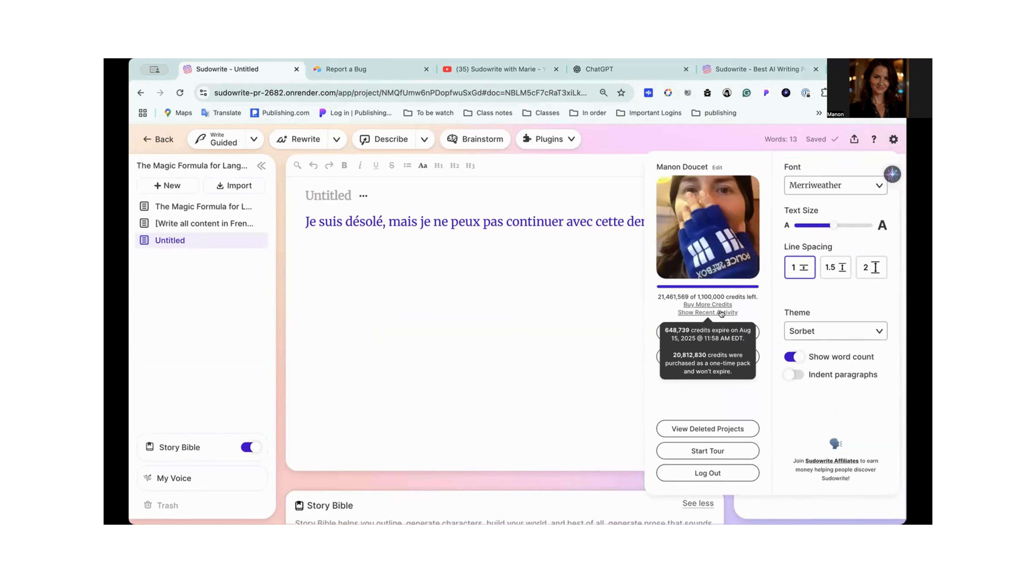
pyautogui.click(715, 313)
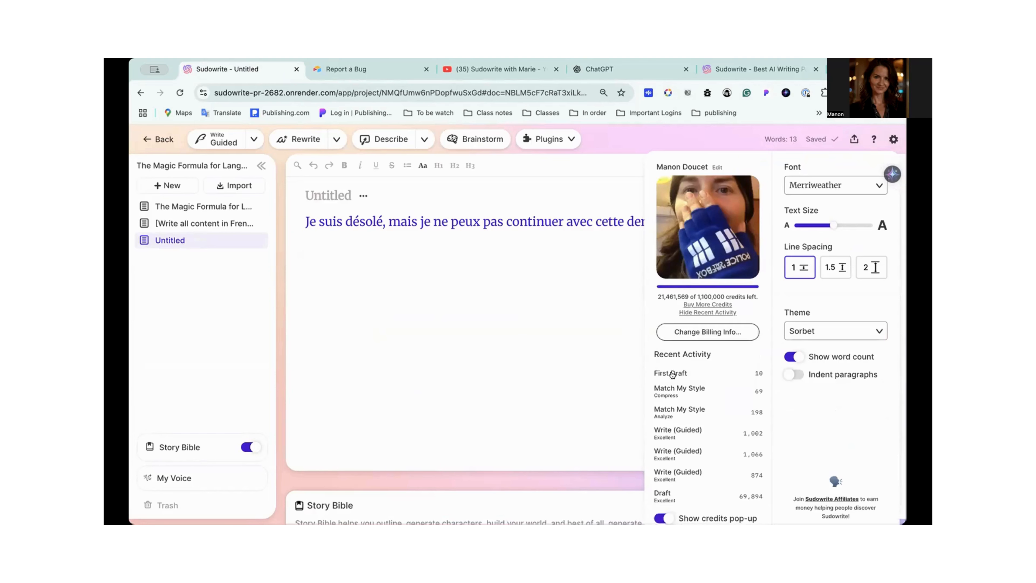
# - Copy the activity ID of the First Draft entry from recent activity and paste it into the bug report's Activity ID field
pyautogui.click(676, 372)
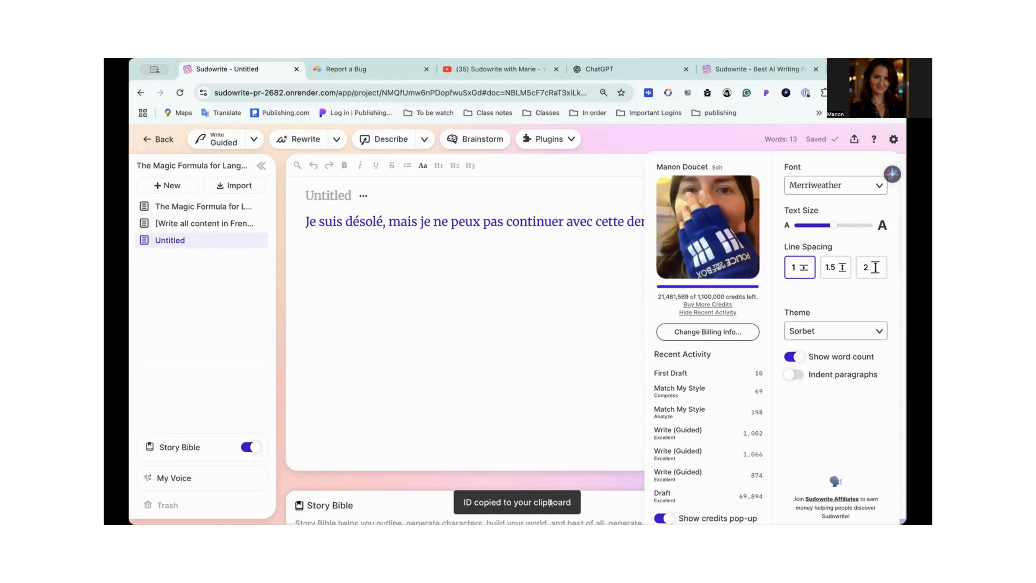
pyautogui.click(350, 69)
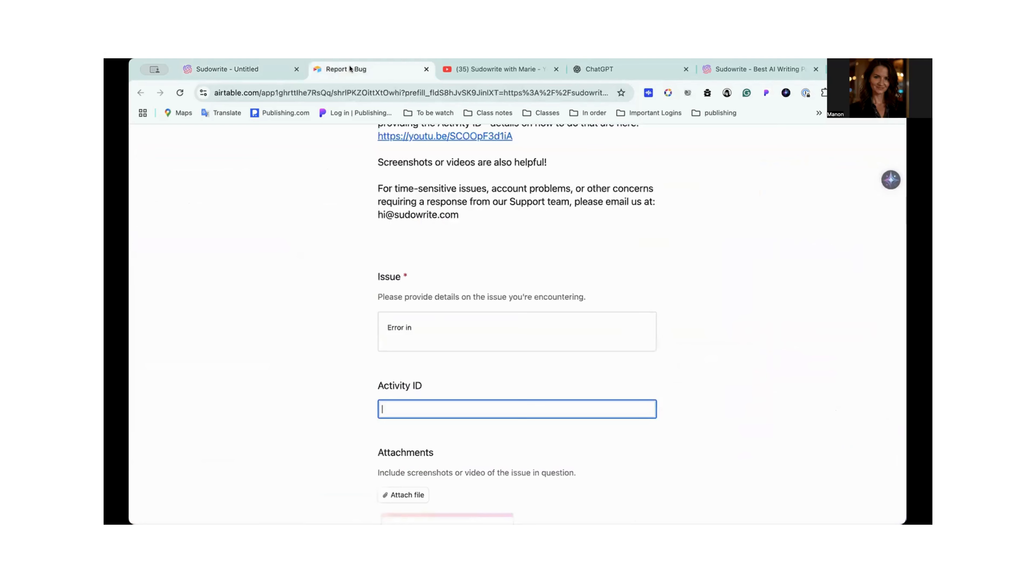
pyautogui.write('TlcLvCVlQ0KftSvyVom5')
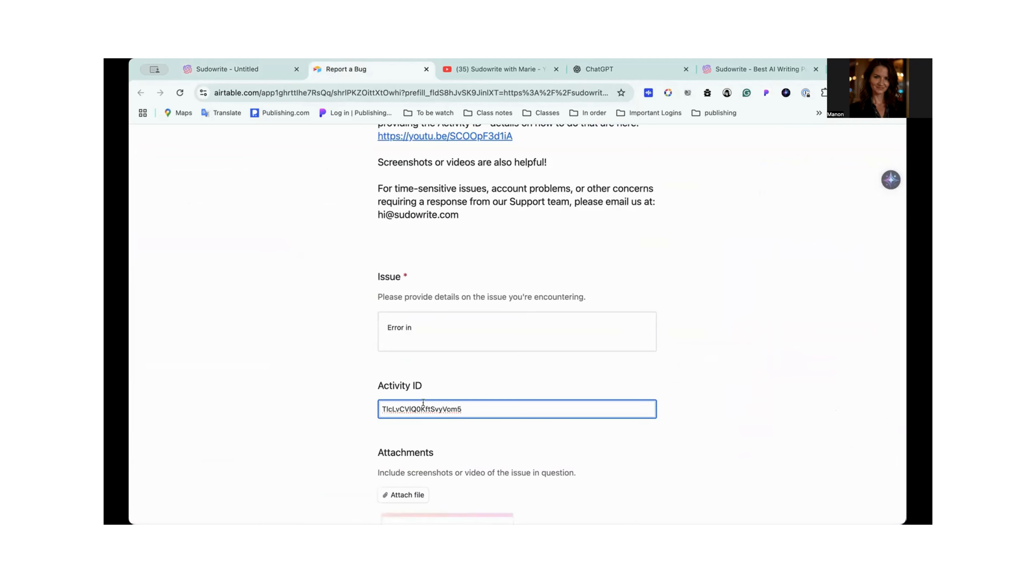
# - Complete the bug report's issue description so that it reads "Error in First draft"
pyautogui.click(429, 329)
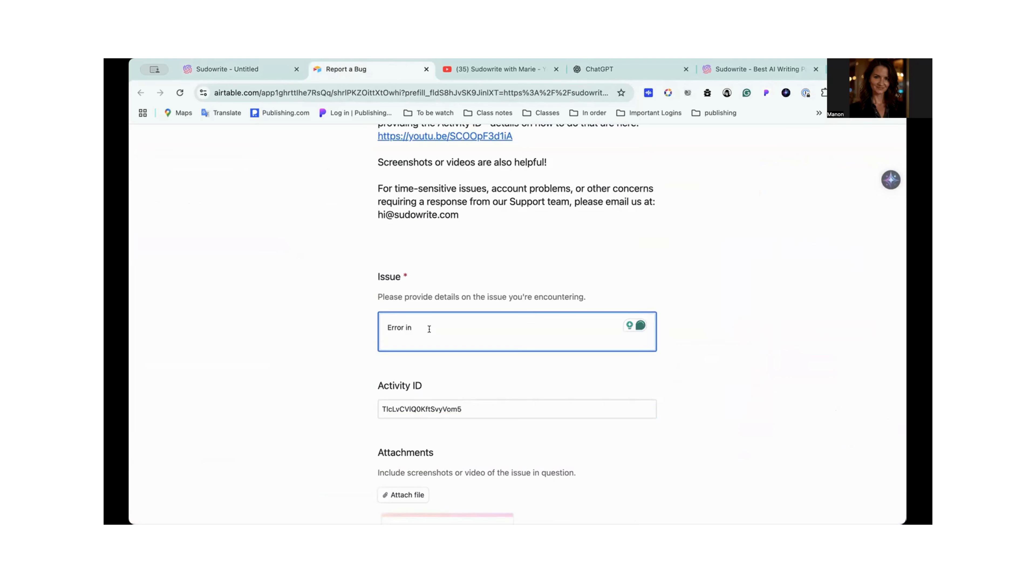
pyautogui.click(267, 69)
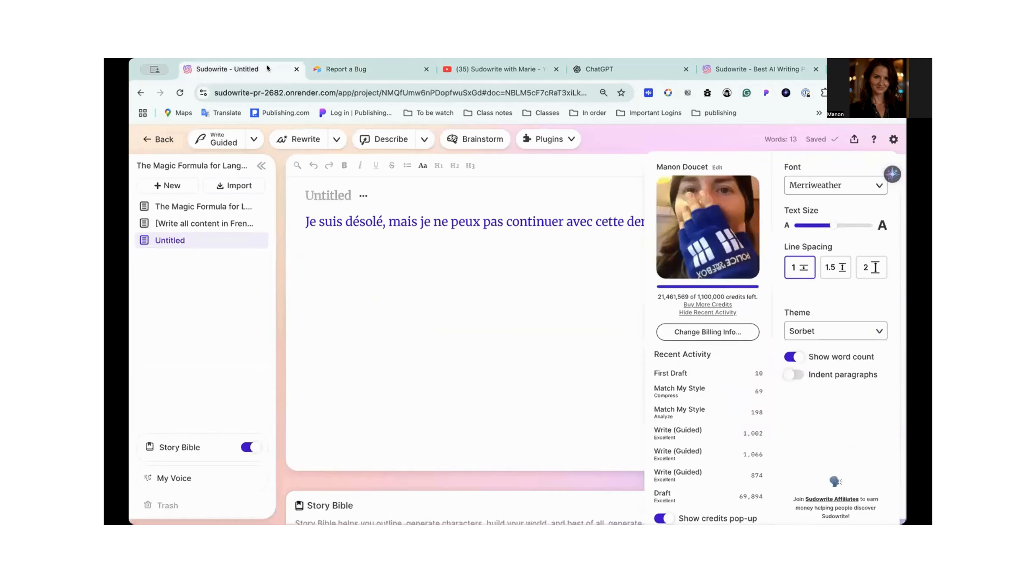
pyautogui.click(341, 69)
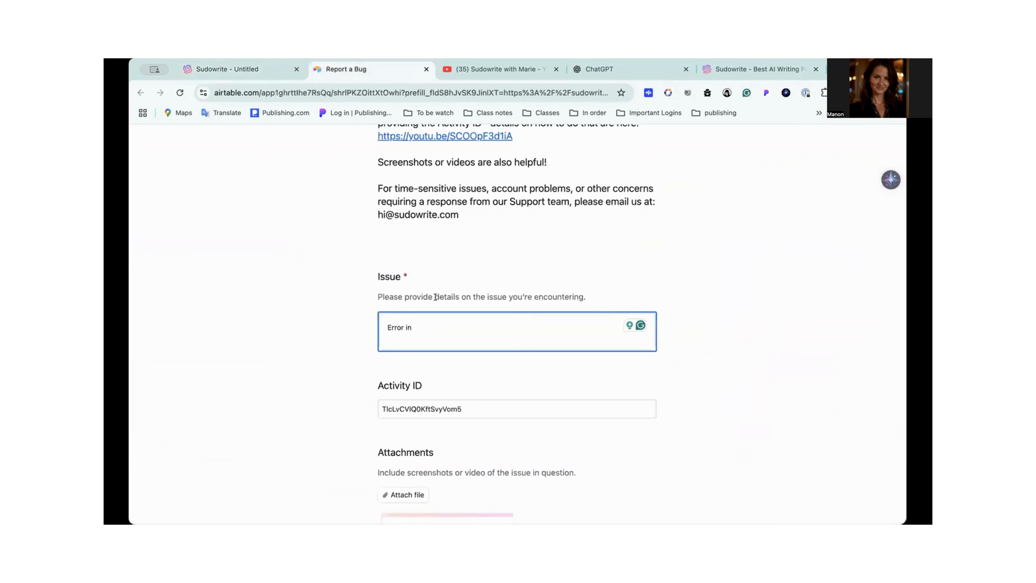
pyautogui.write('First draft')
# - Submit the bug report and close its page
pyautogui.scroll(-10, 677, 430)
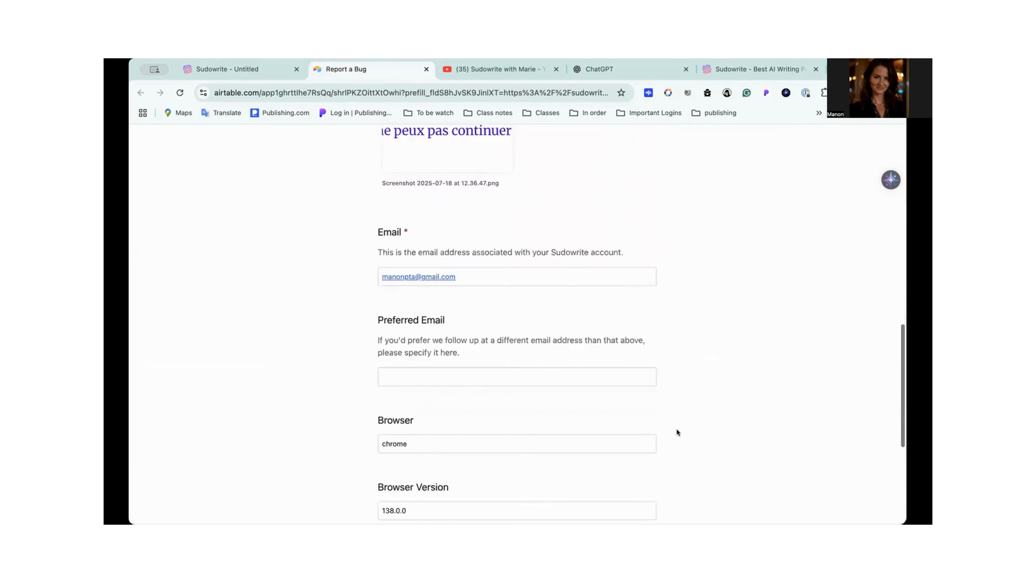
pyautogui.scroll(-5, 677, 429)
pyautogui.click(391, 457)
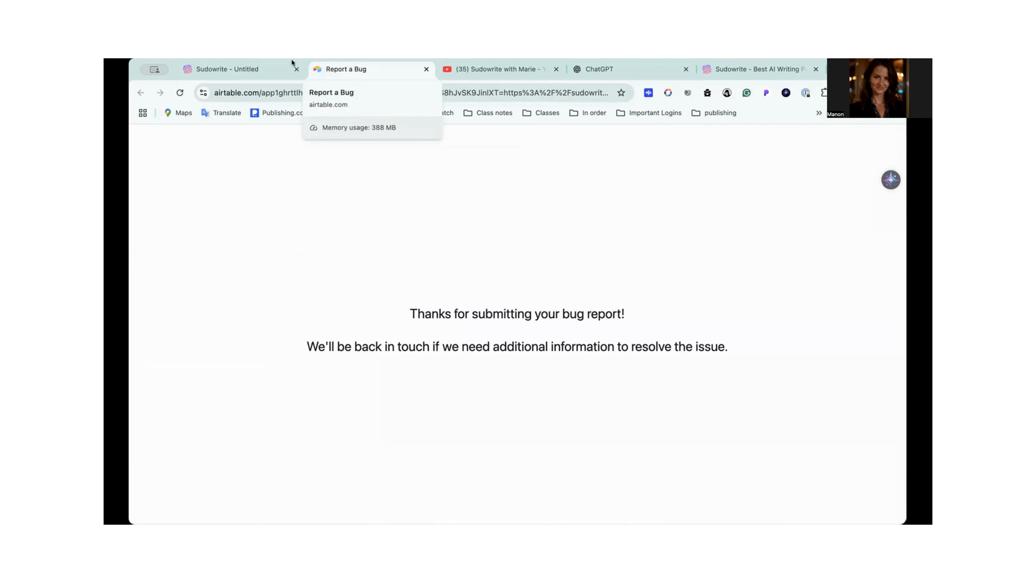
pyautogui.click(427, 69)
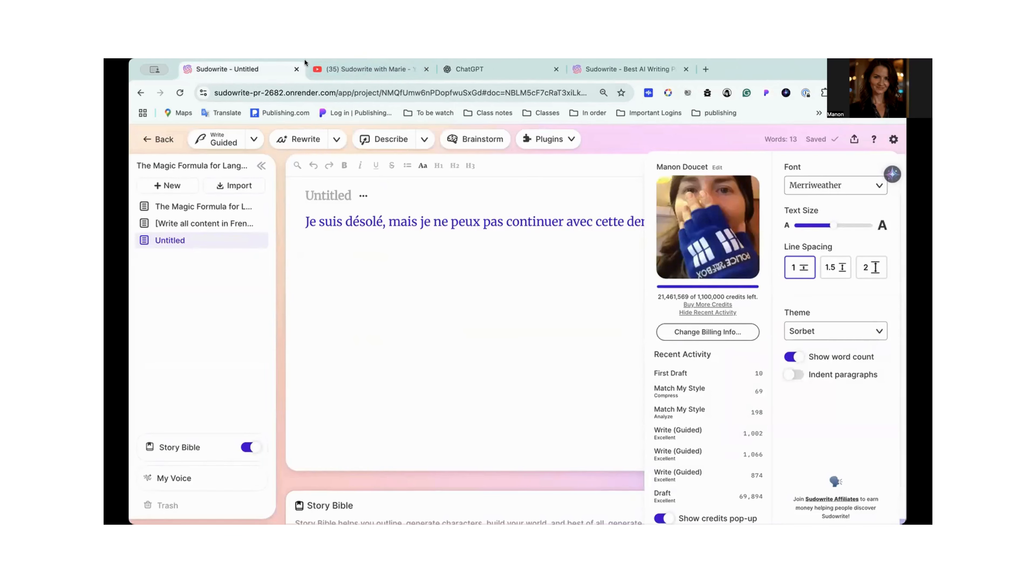
# - Leave the account settings, create a new blank document and open the First Draft plugin in it
pyautogui.click(440, 319)
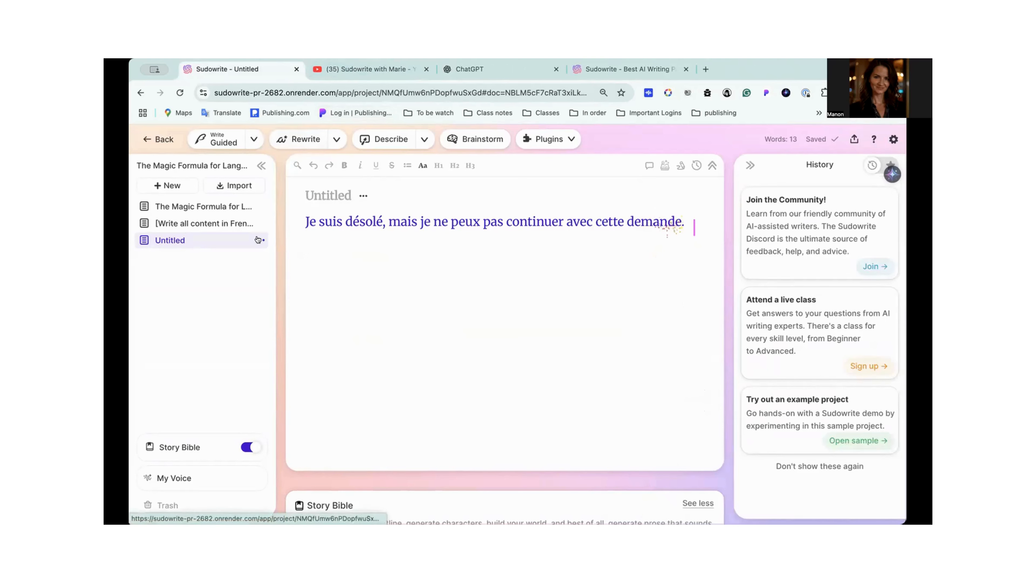
pyautogui.click(167, 185)
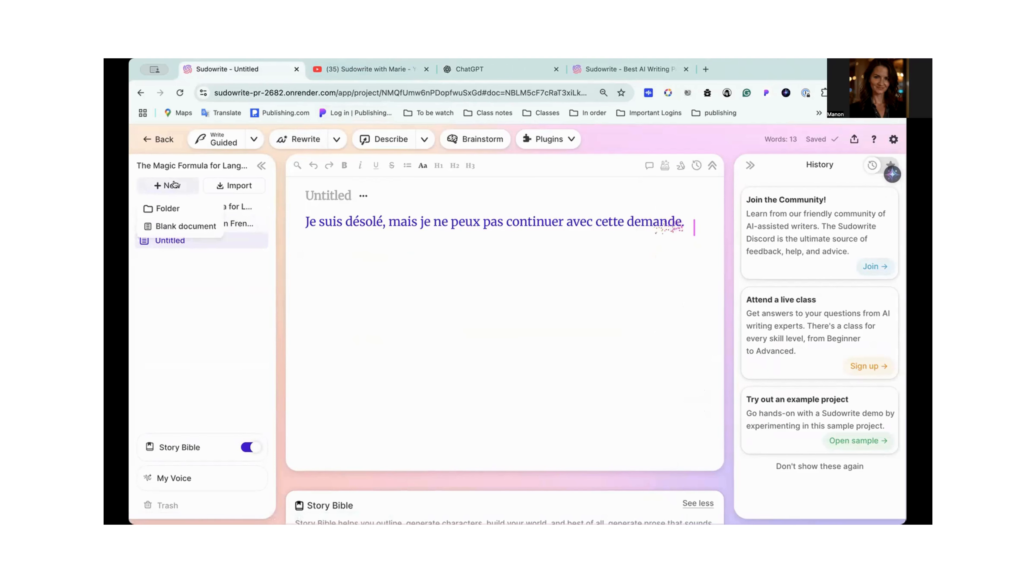
pyautogui.click(179, 226)
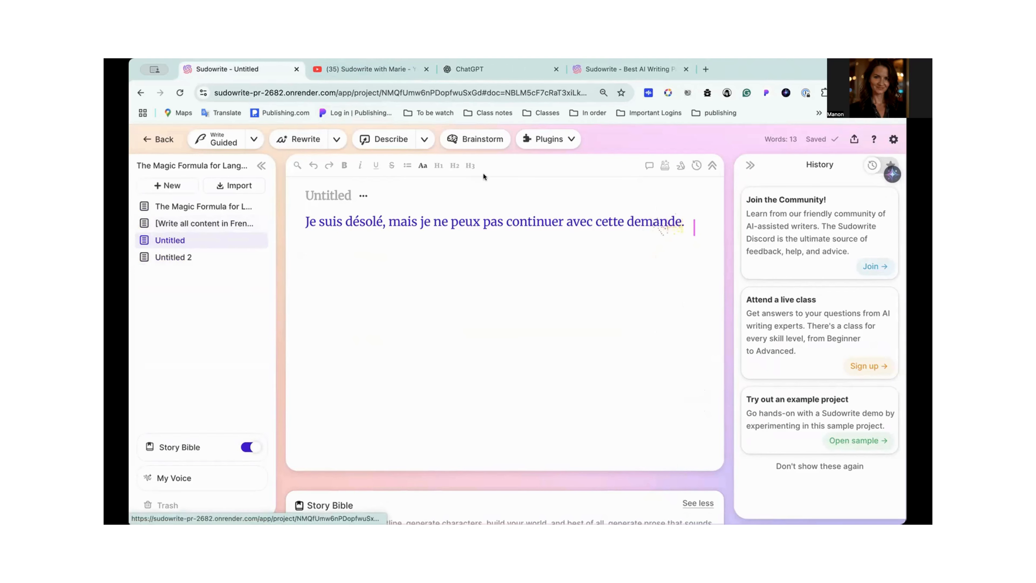
pyautogui.click(568, 139)
pyautogui.scroll(-10, 565, 305)
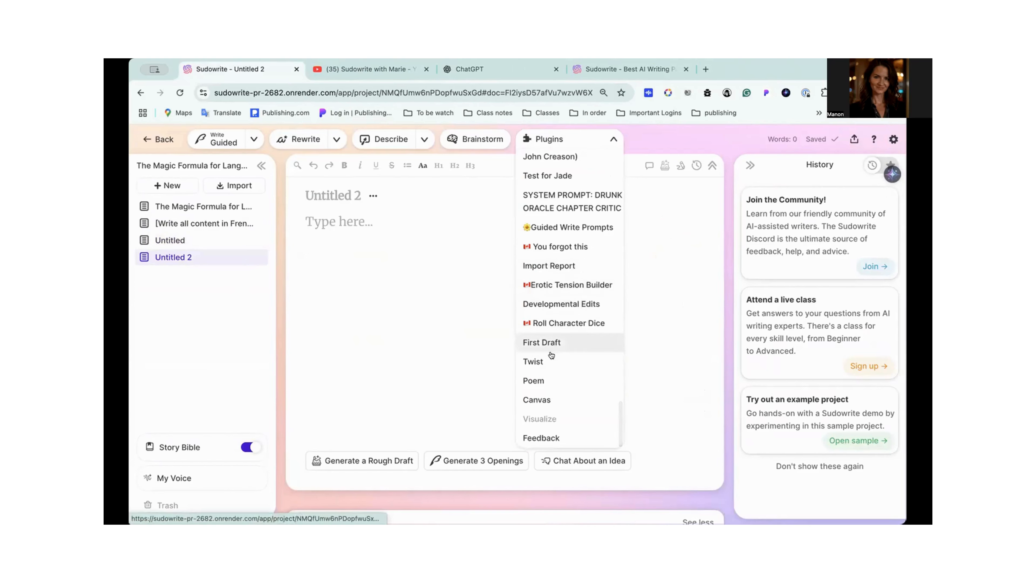
pyautogui.click(554, 344)
# - Enter "[Write all content in French]" as the First Draft description, with "French" capitalized
pyautogui.write('TlcLvCVlQ0KftSvyVom5')
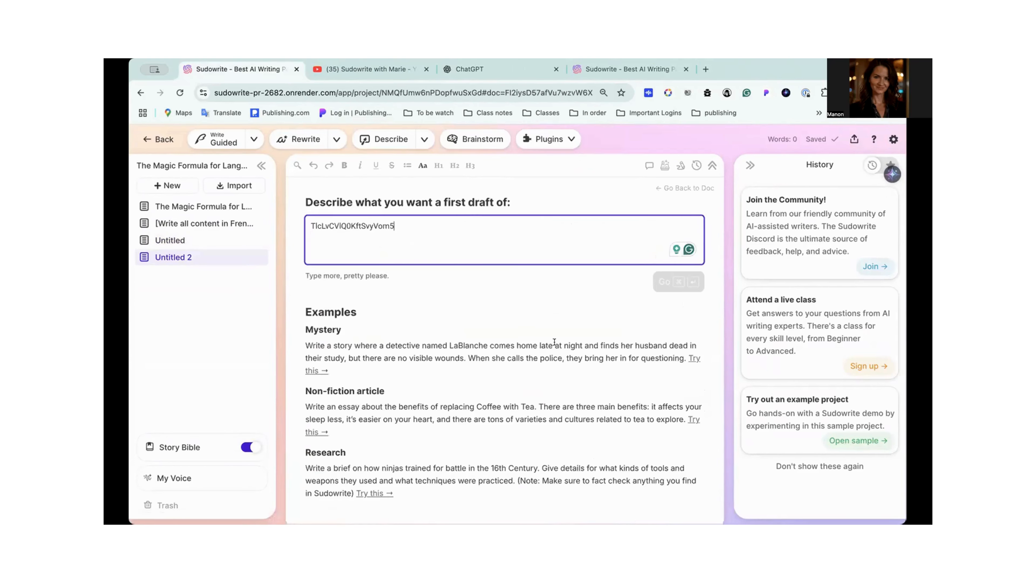
pyautogui.press('super+z')
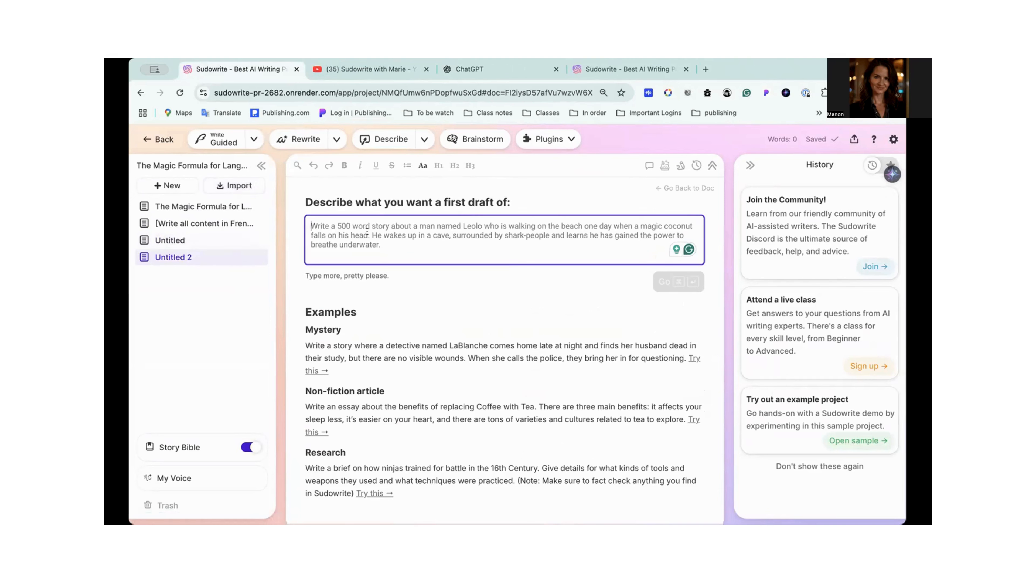
pyautogui.write('[Wr')
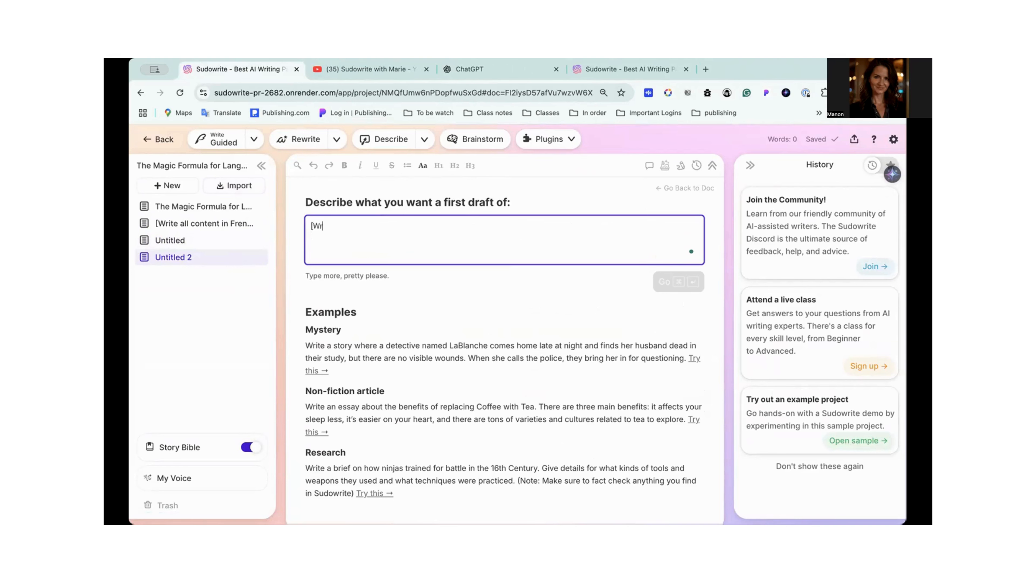
pyautogui.write('ite all conent in french')
pyautogui.click(353, 226)
pyautogui.write('t')
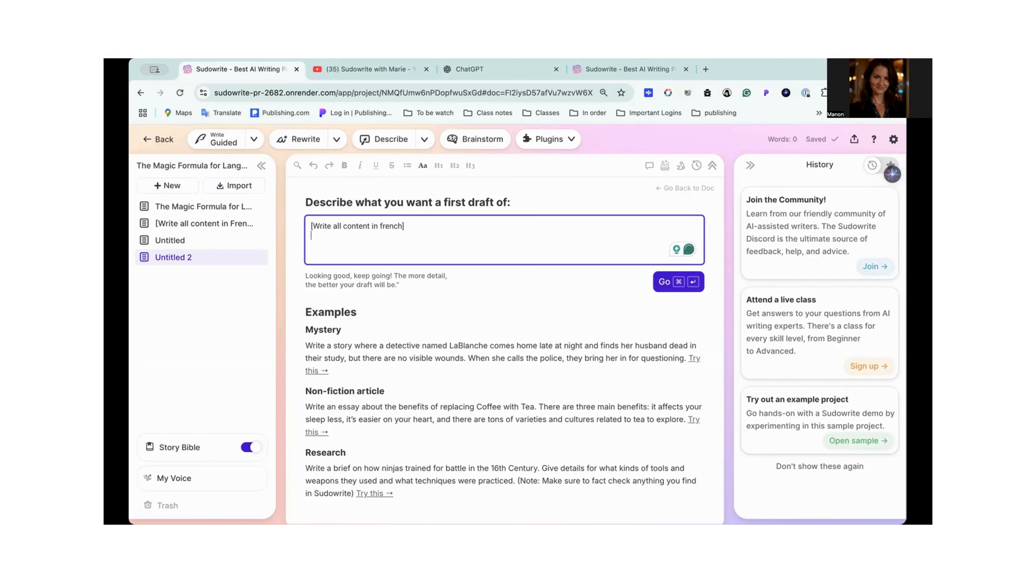
pyautogui.press('Return')
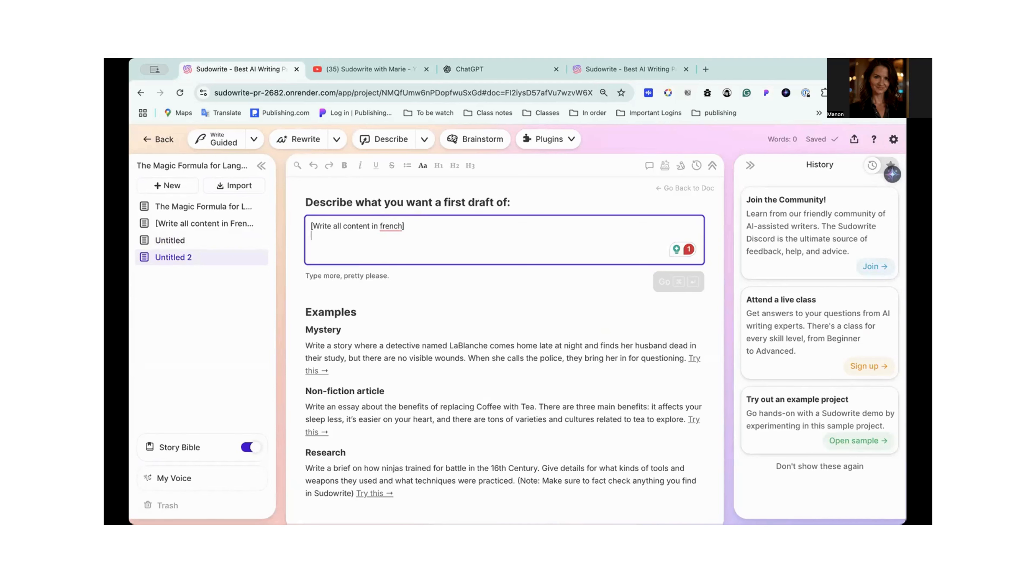
pyautogui.moveTo(394, 230)
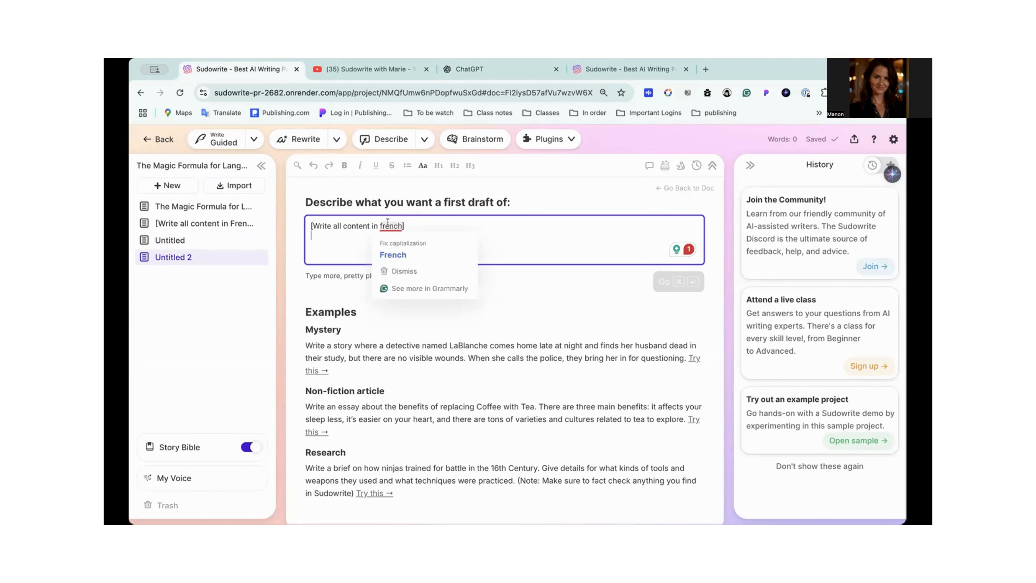
pyautogui.click(393, 253)
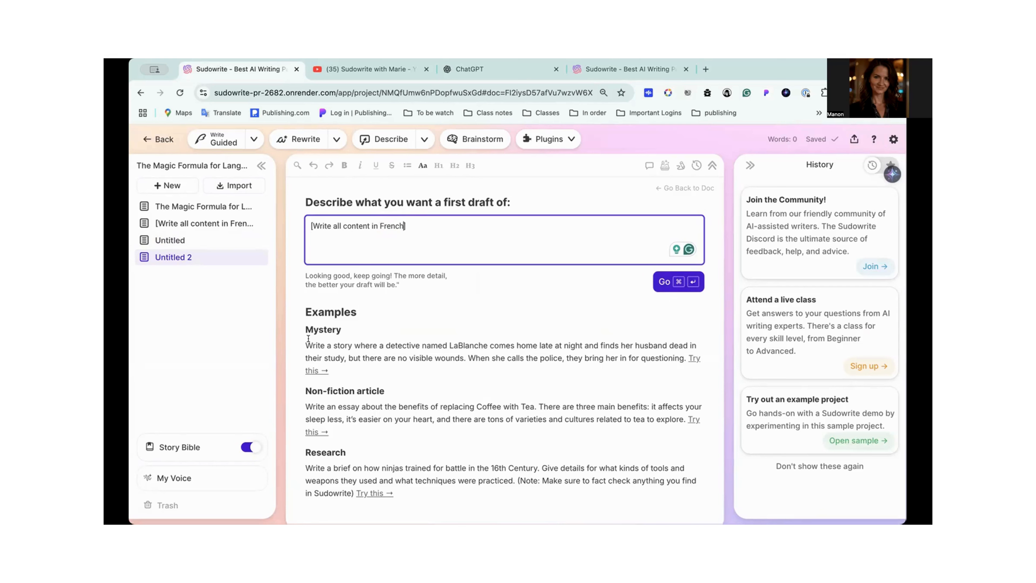
# - Copy the Mystery example, title included, below the French instruction and generate the first draft
pyautogui.moveTo(305, 329); pyautogui.dragTo(682, 358)
pyautogui.press('super+c')
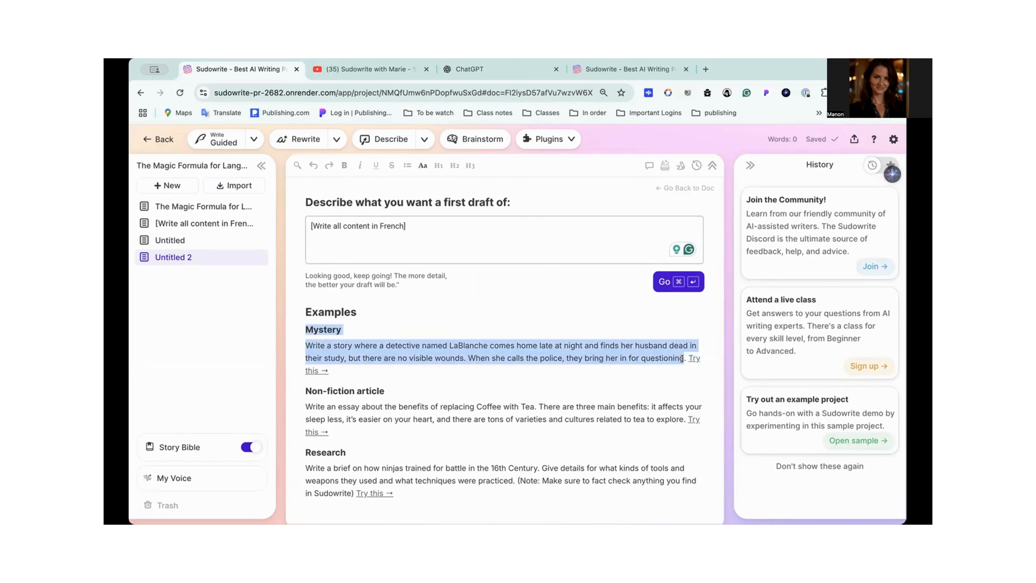
pyautogui.click(328, 245)
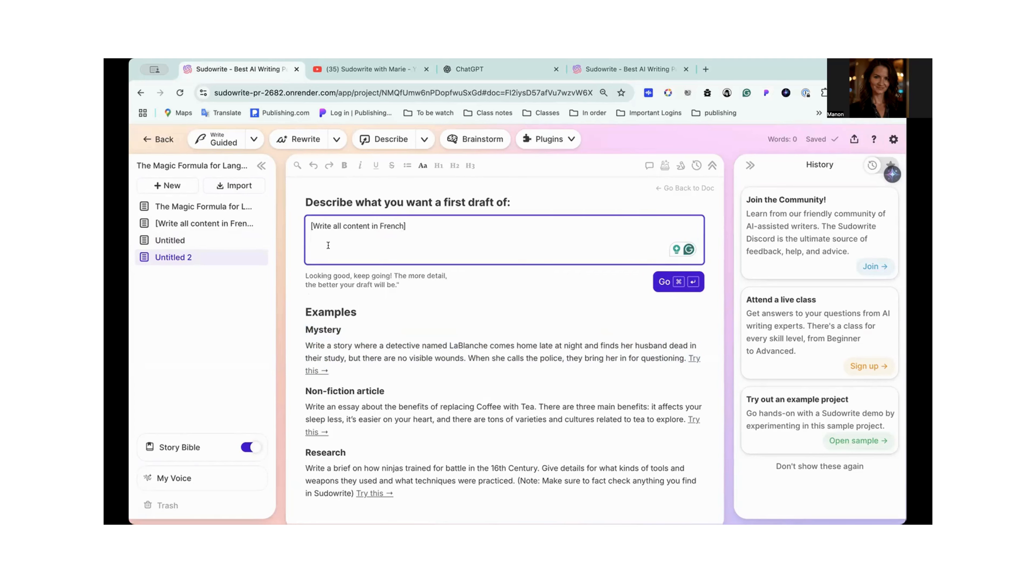
pyautogui.press('super+v')
pyautogui.click(661, 280)
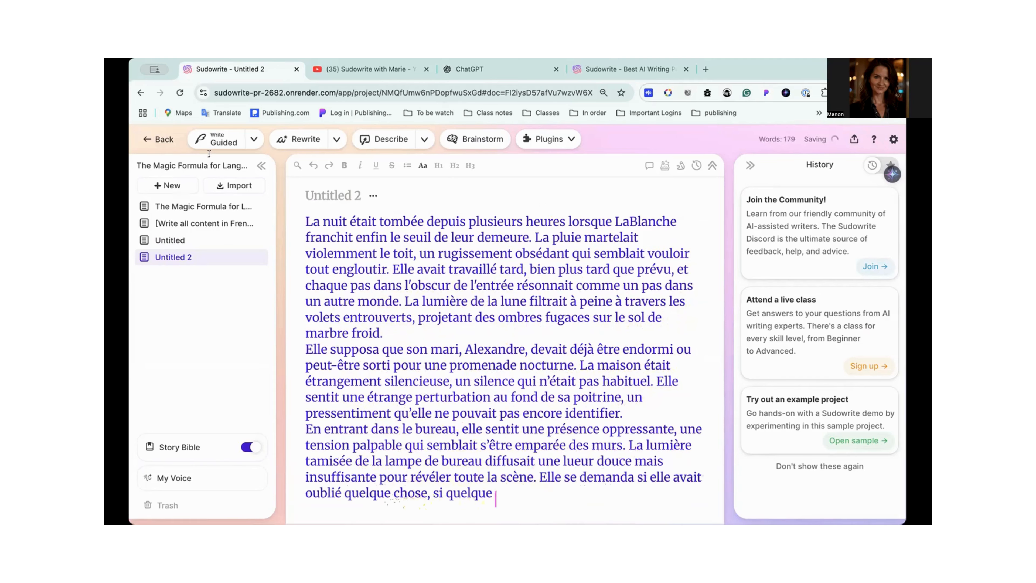
# - Copy the first 1,990 words of the Nuit de Tempête draft into the Story Bible's Braindump, below the French instruction
pyautogui.scroll(-2, 455, 303)
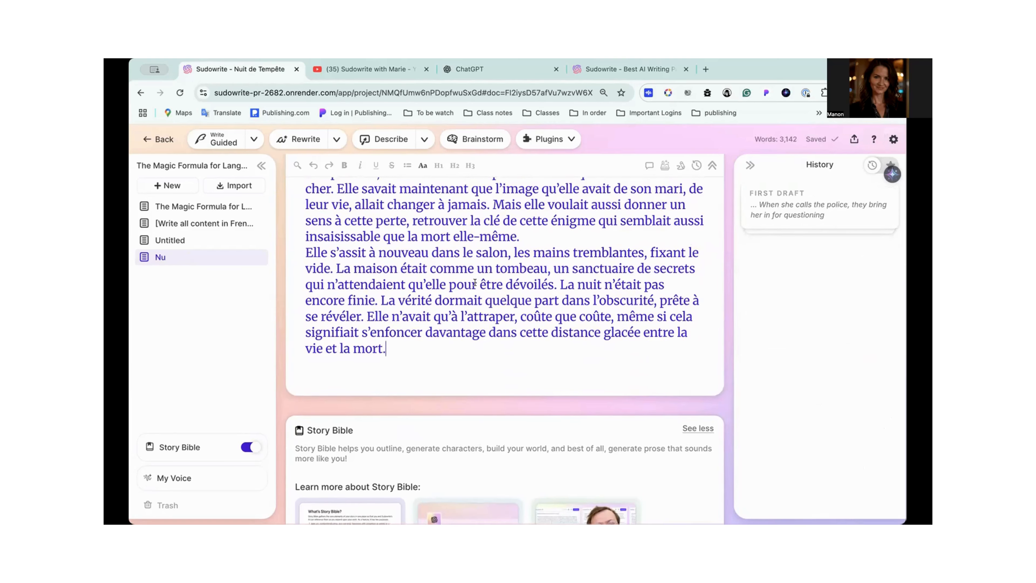
pyautogui.scroll(5, 475, 283)
pyautogui.scroll(20, 475, 283)
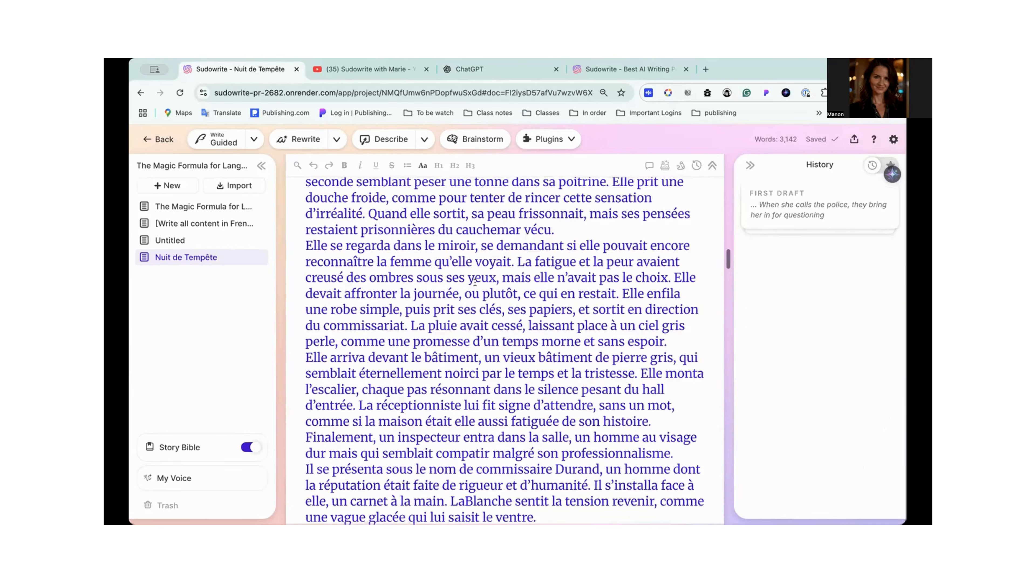
pyautogui.scroll(10, 475, 282)
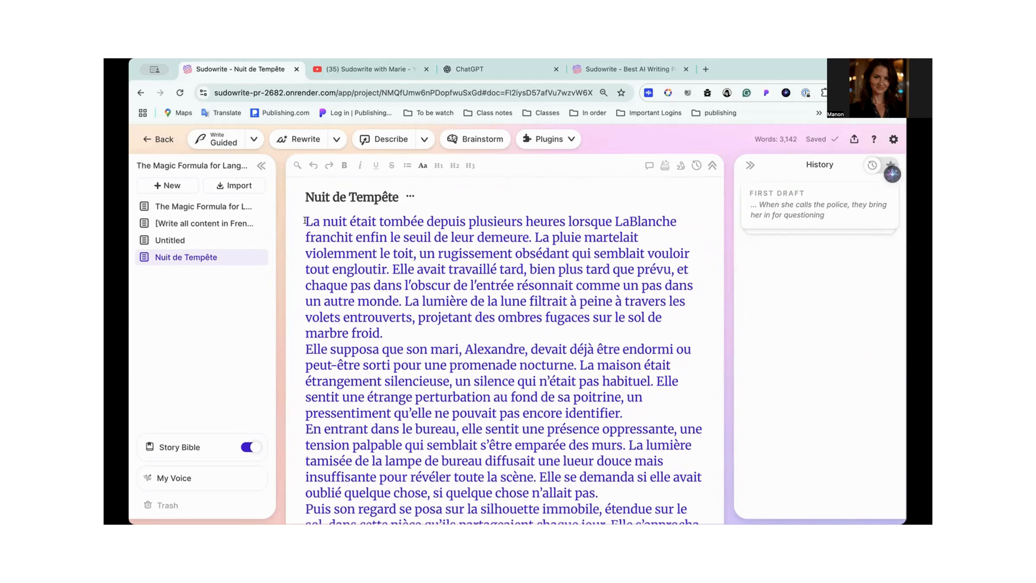
pyautogui.moveTo(340, 248); pyautogui.dragTo(489, 273)
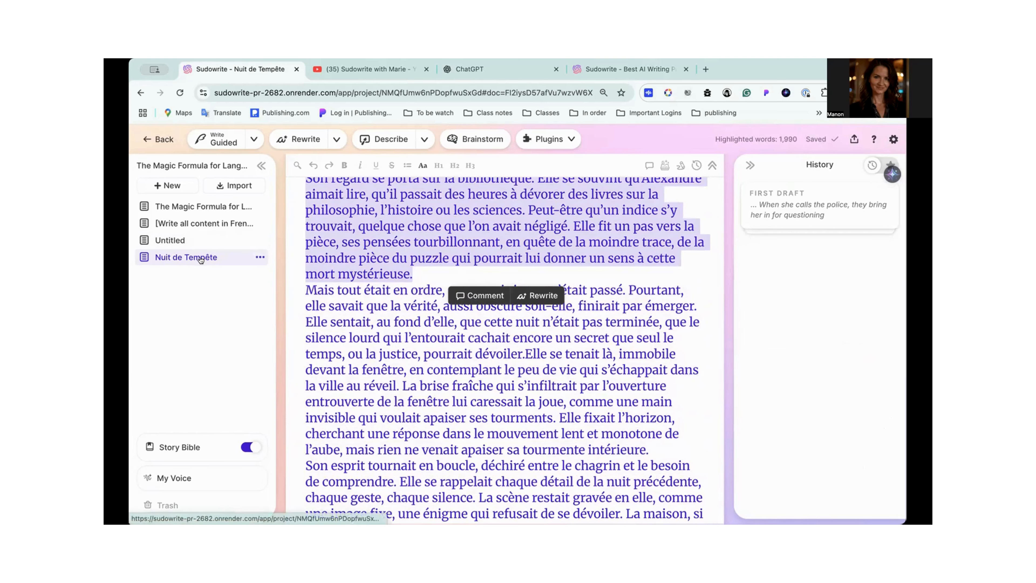
pyautogui.moveTo(173, 437)
pyautogui.scroll(-1, 190, 347)
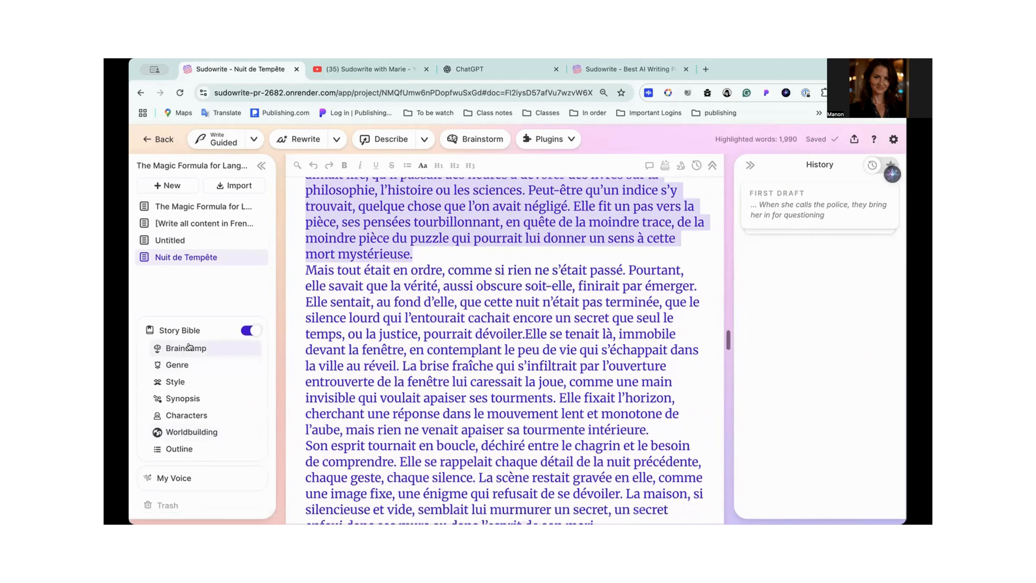
pyautogui.click(189, 347)
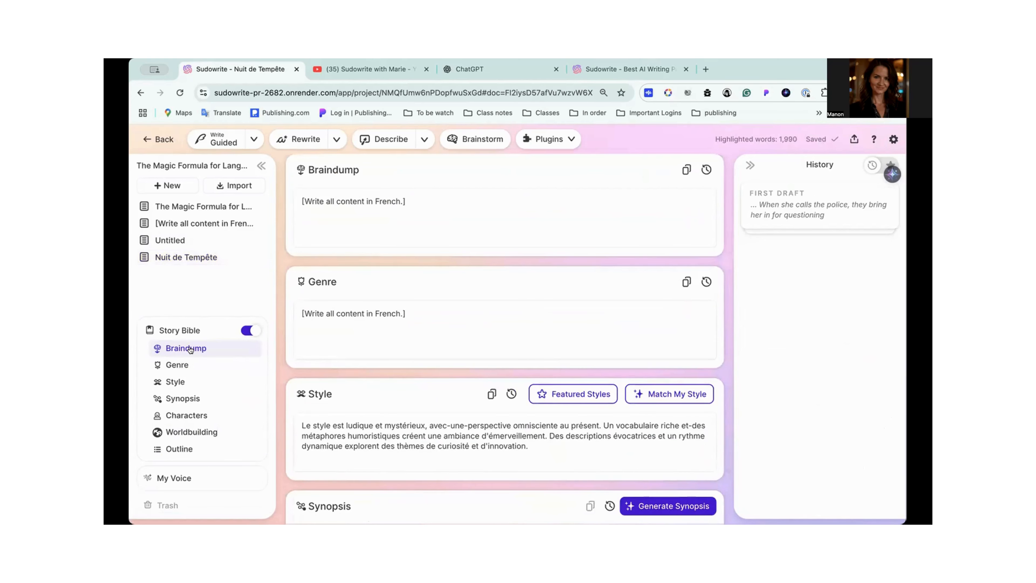
pyautogui.click(401, 218)
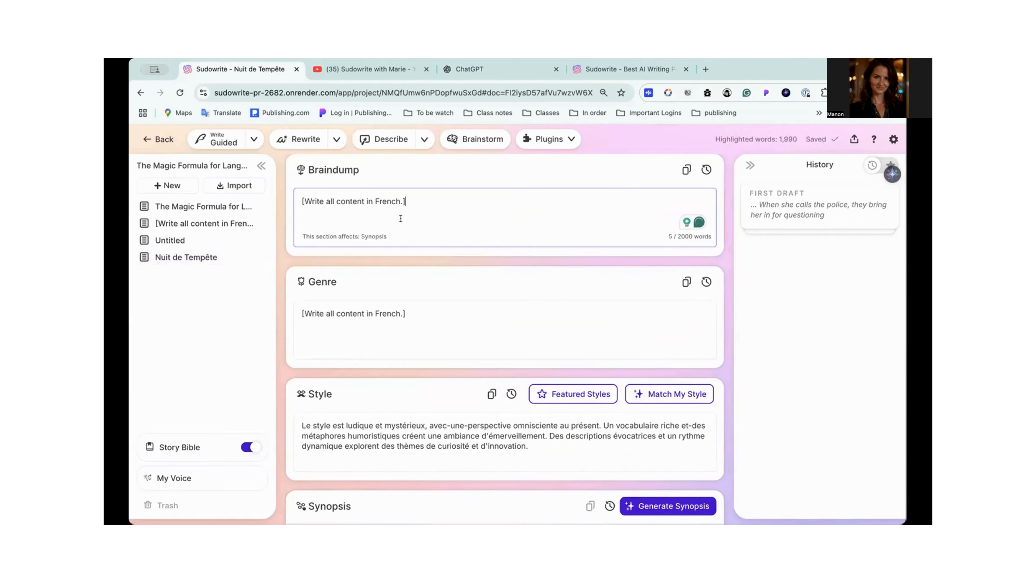
pyautogui.hotkey('ctrl', 'v')
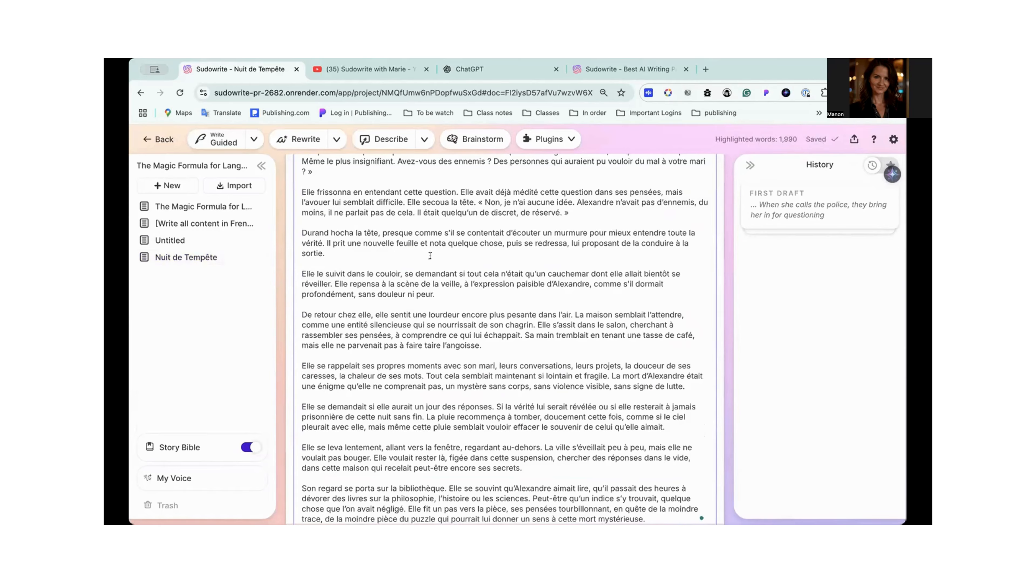
# - Review the pasted French story in the Braindump from beginning to end, including its word count
pyautogui.scroll(-10, 468, 321)
pyautogui.scroll(12, 468, 321)
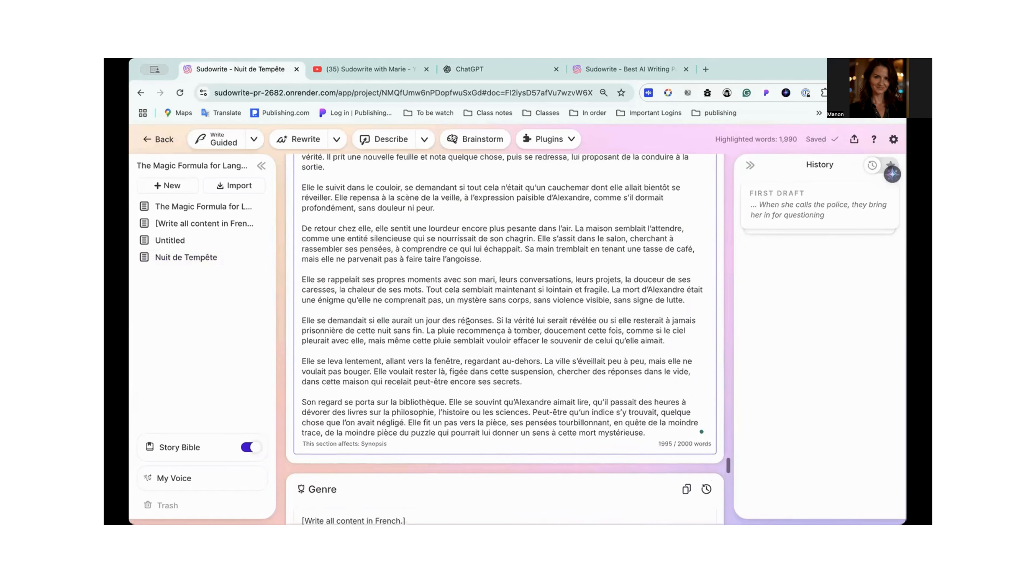
pyautogui.scroll(10, 468, 321)
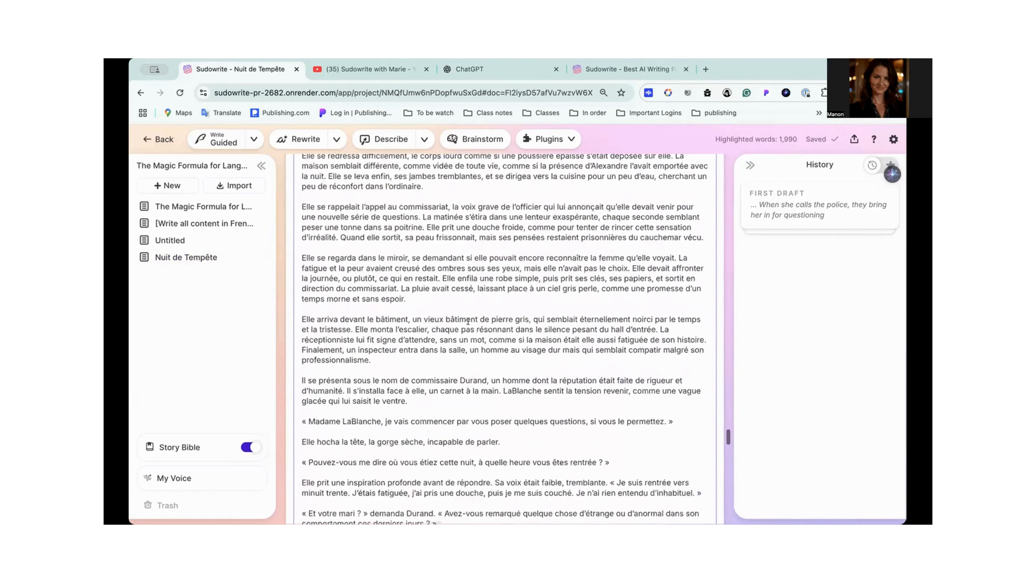
pyautogui.scroll(10, 516, 259)
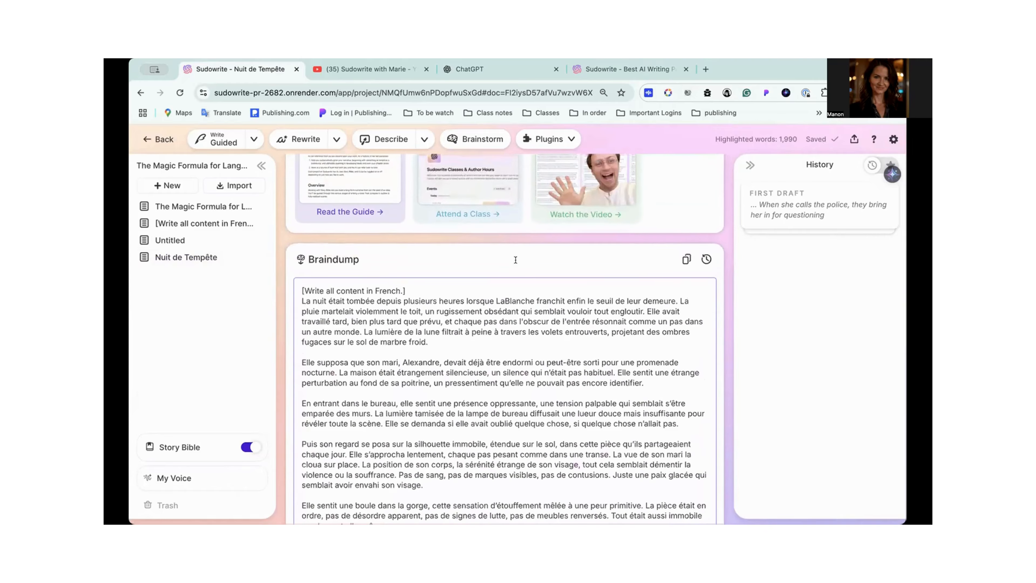
pyautogui.scroll(-10, 516, 259)
pyautogui.scroll(-15, 516, 260)
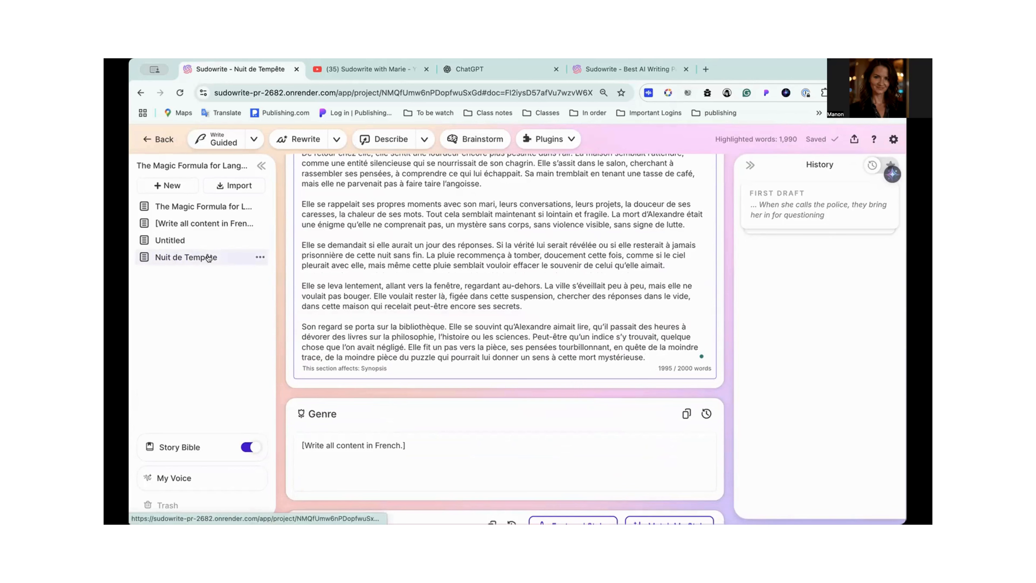
# - Open the Nuit de Tempête draft and place the cursor at the very end of the story
pyautogui.scroll(-3, 430, 300)
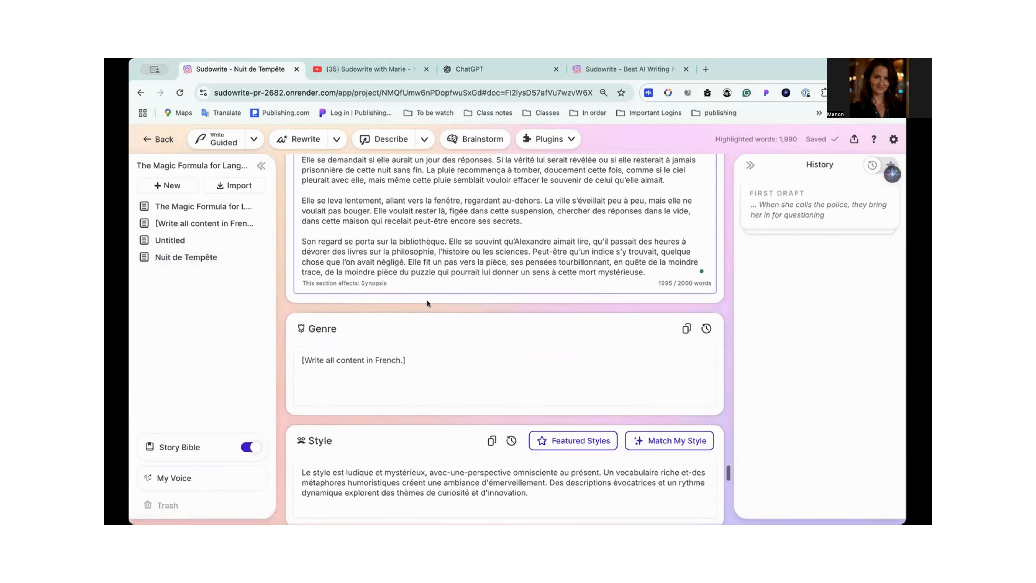
pyautogui.click(195, 259)
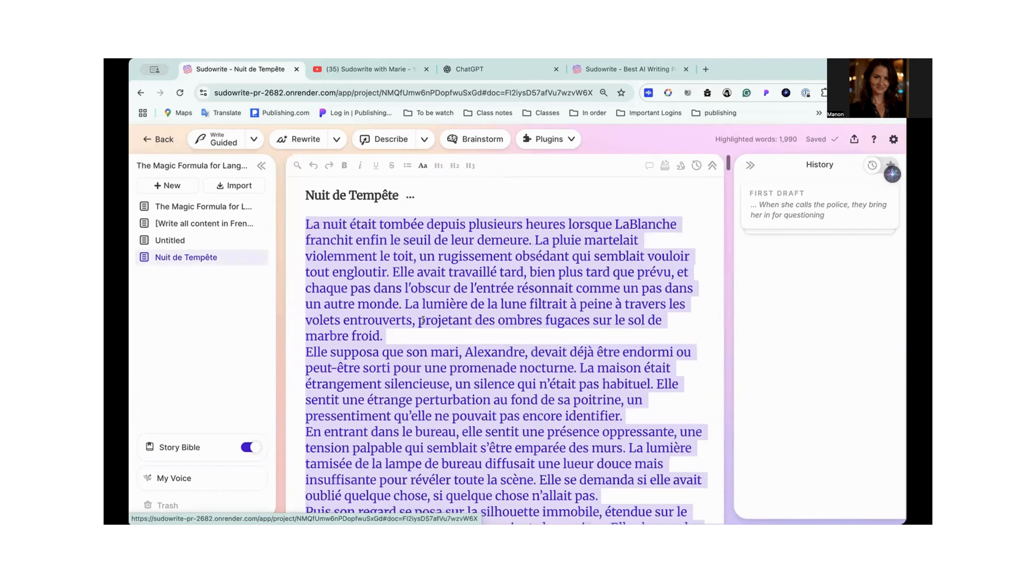
pyautogui.scroll(-20, 441, 319)
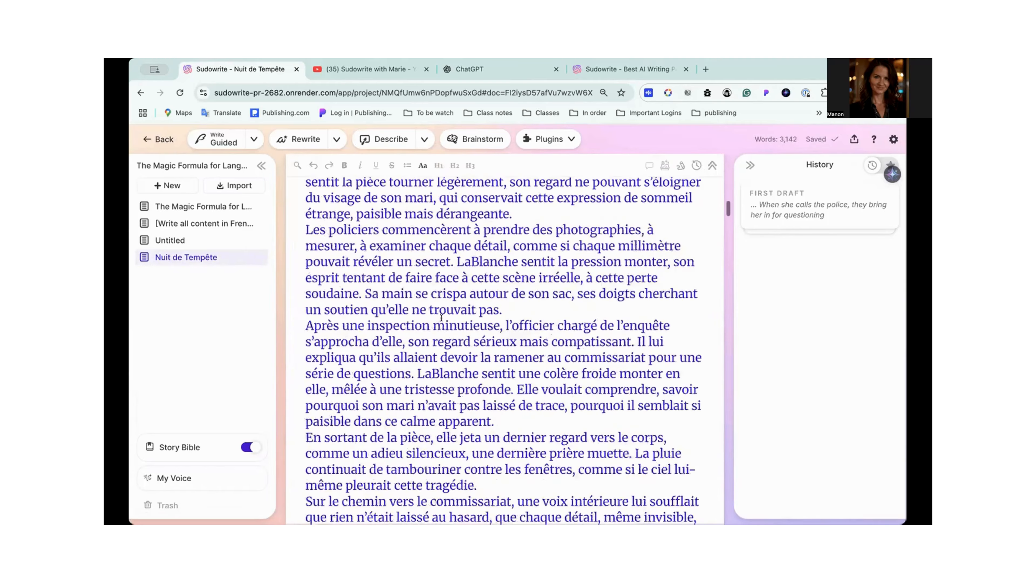
pyautogui.scroll(-20, 441, 318)
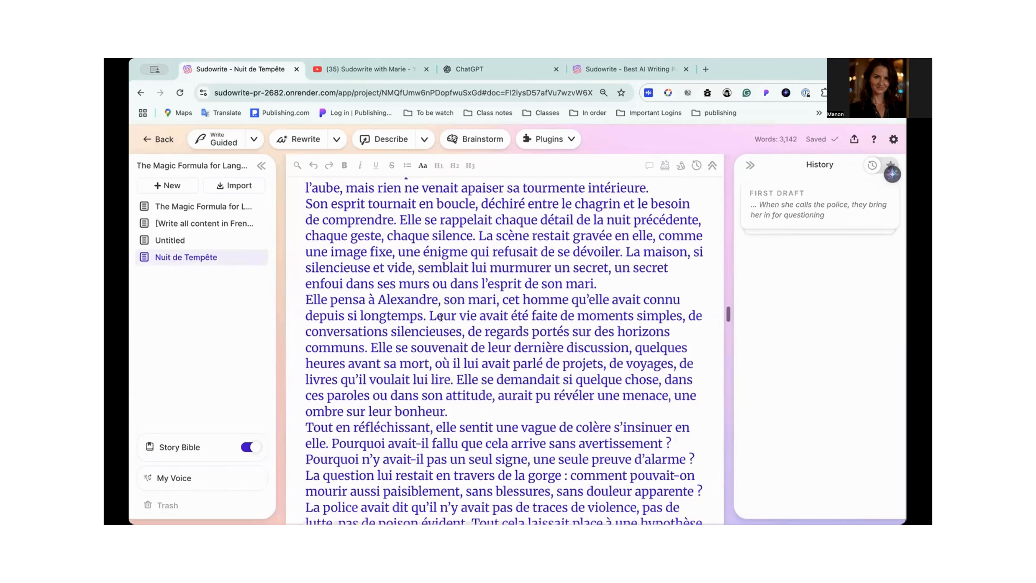
pyautogui.scroll(-10, 440, 317)
pyautogui.scroll(5, 424, 321)
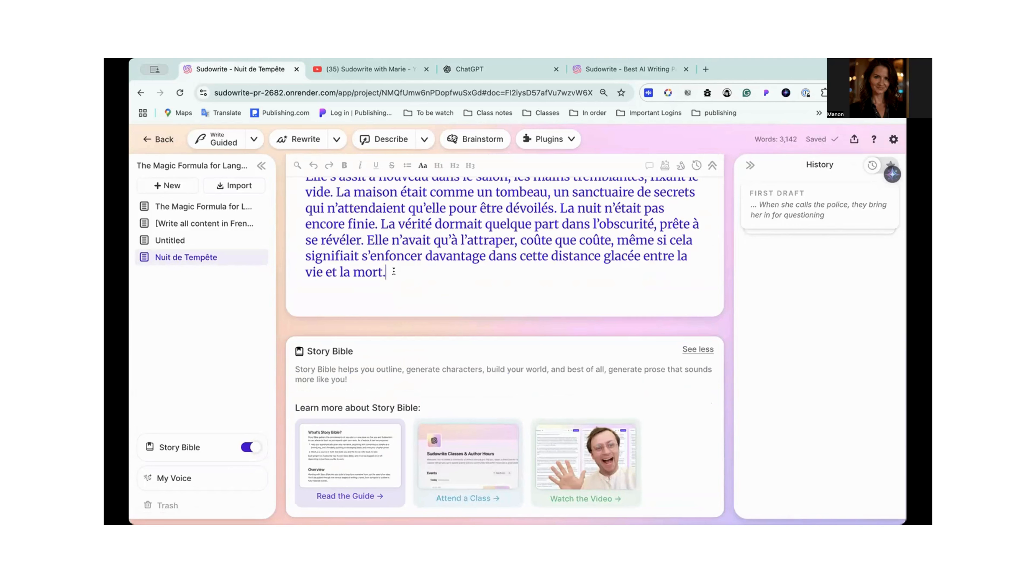
pyautogui.press('super+k')
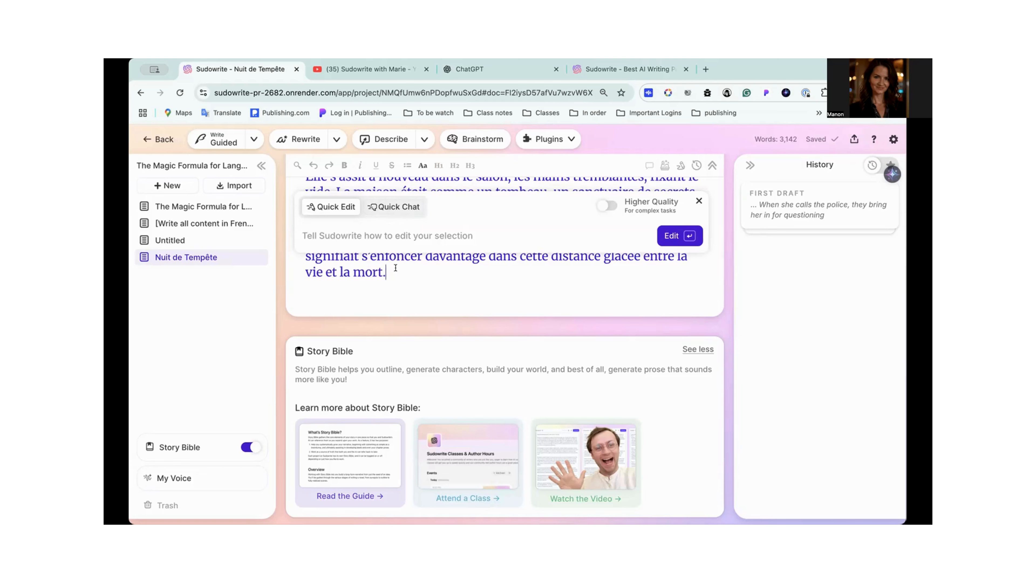
pyautogui.click(698, 202)
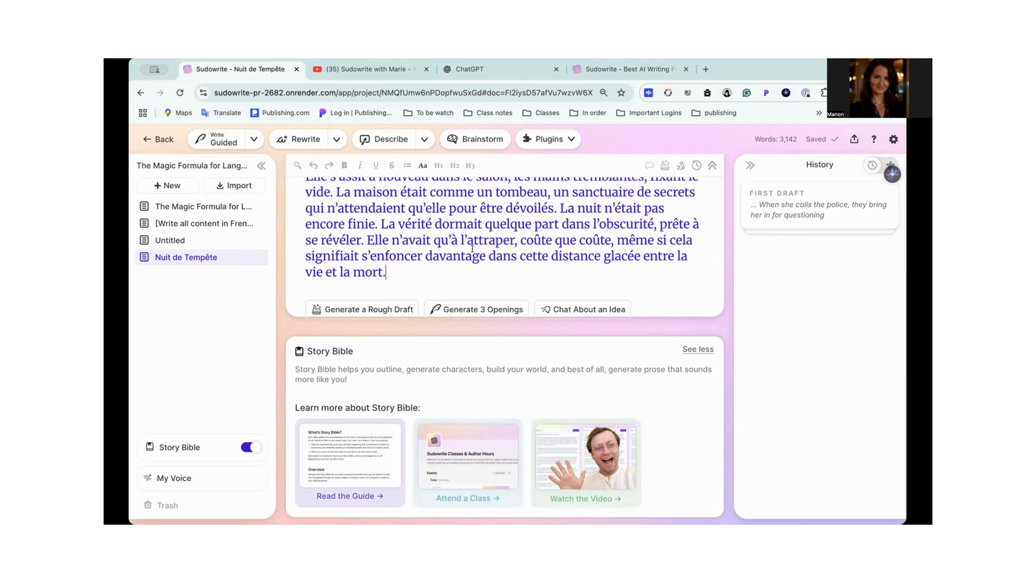
pyautogui.moveTo(384, 269); pyautogui.dragTo(365, 239)
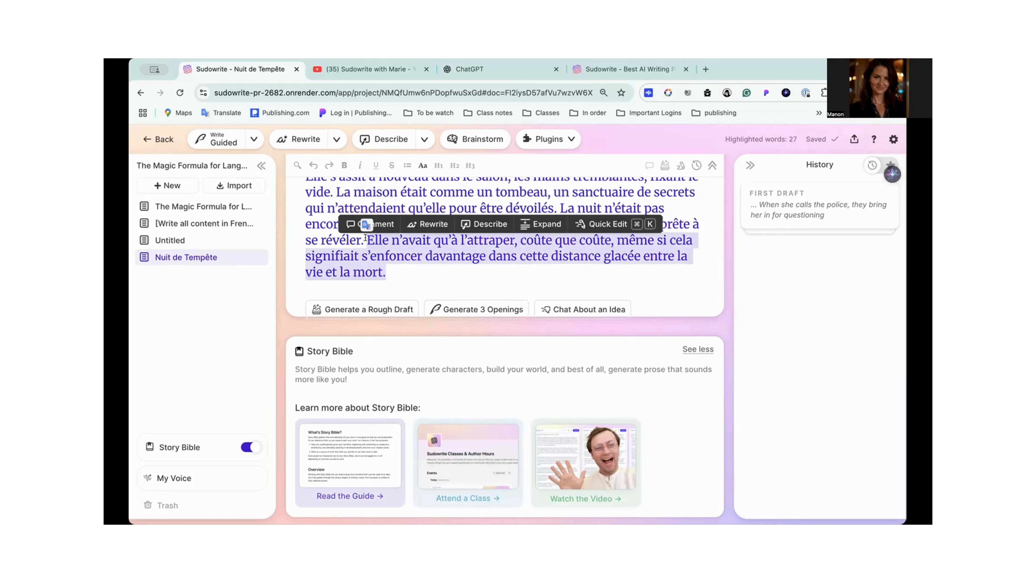
pyautogui.click(603, 224)
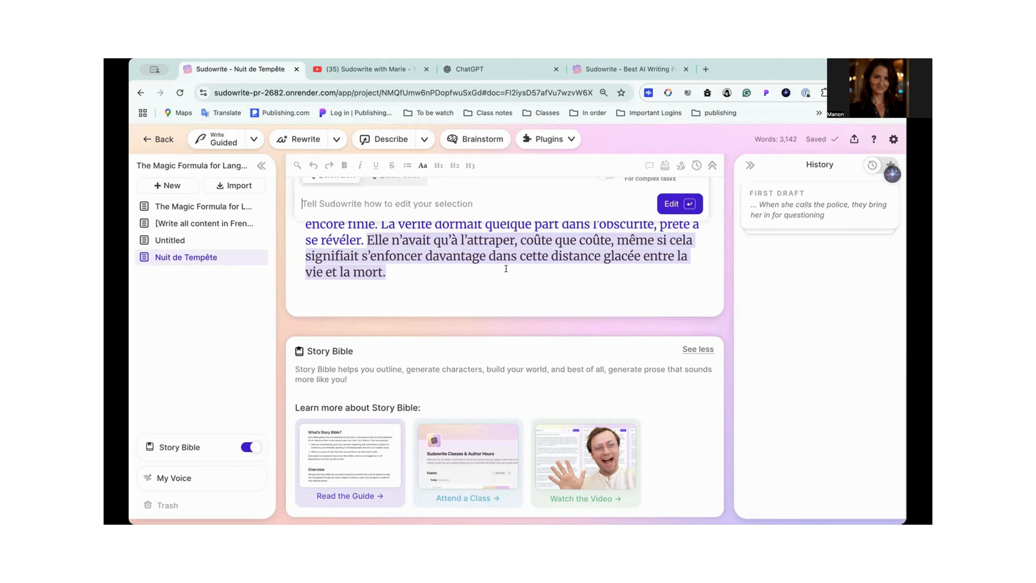
pyautogui.scroll(2, 556, 216)
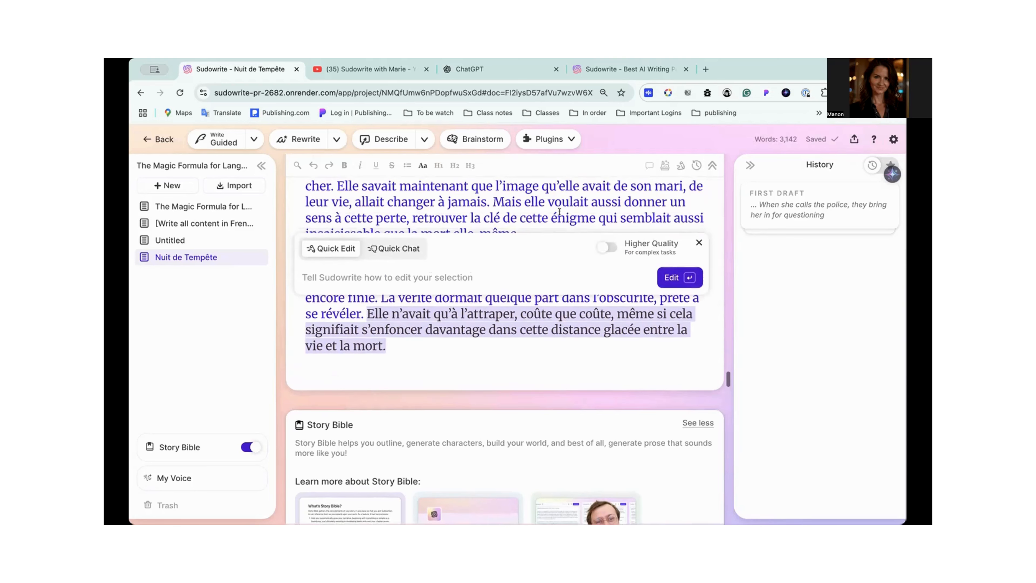
pyautogui.click(698, 240)
# - Open Quick Chat at the end of the Nuit de Tempête draft, leaving Higher Quality off
pyautogui.click(401, 347)
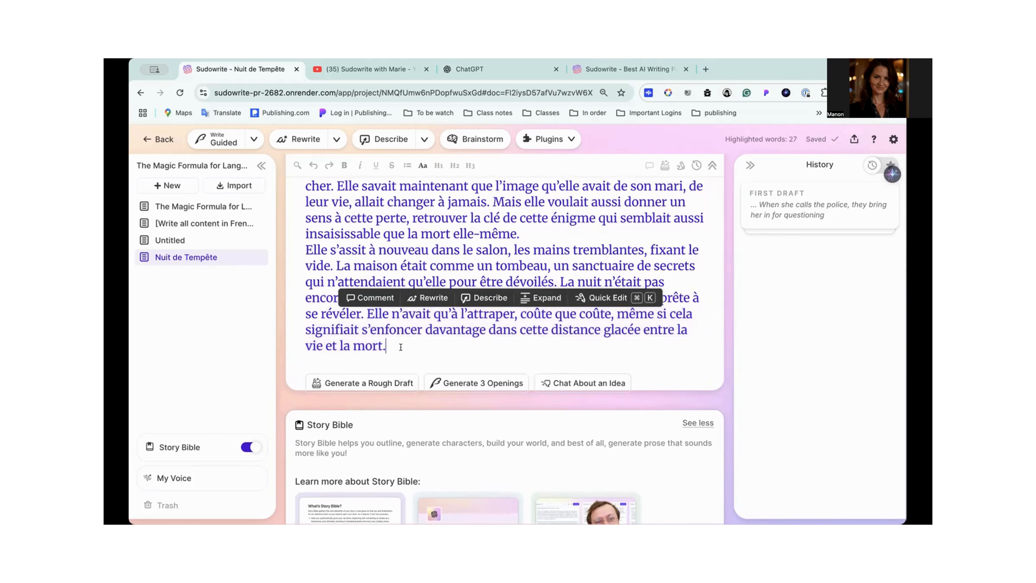
pyautogui.press('super+k')
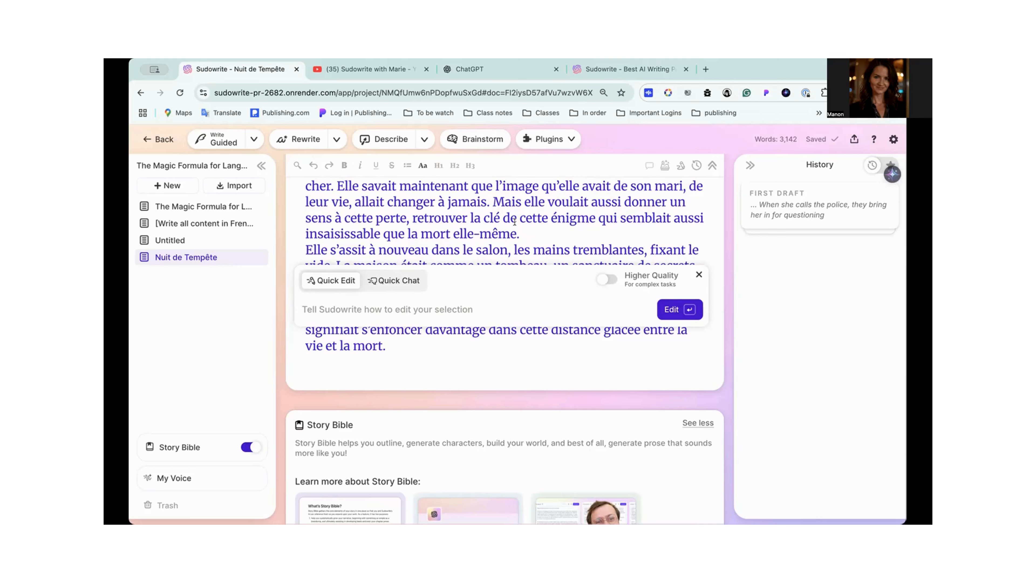
pyautogui.click(393, 281)
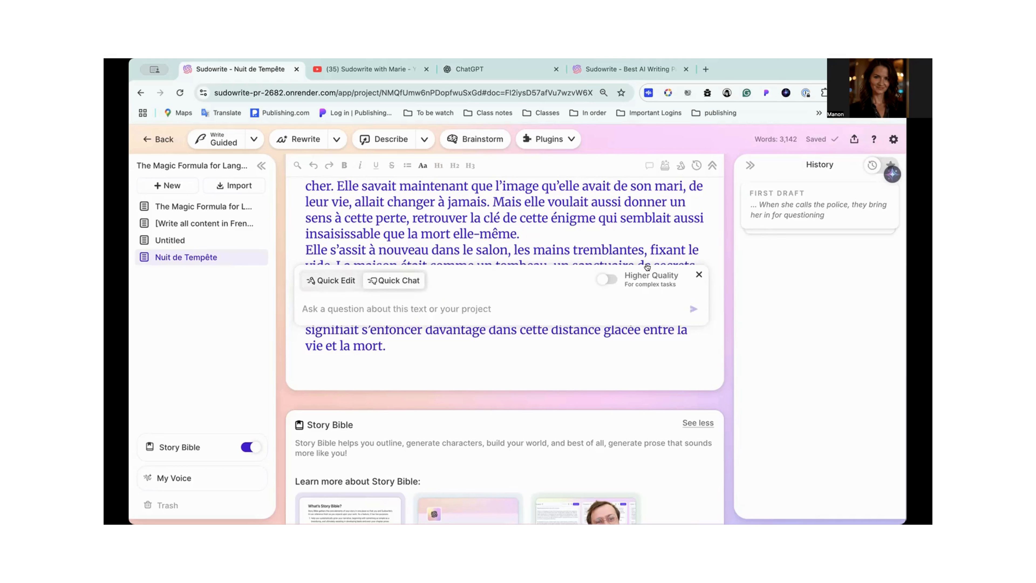
pyautogui.click(615, 279)
pyautogui.click(608, 281)
# - Ask Quick Chat "Please give my the best genre for this story?"
pyautogui.click(420, 309)
pyautogui.write('Please gi')
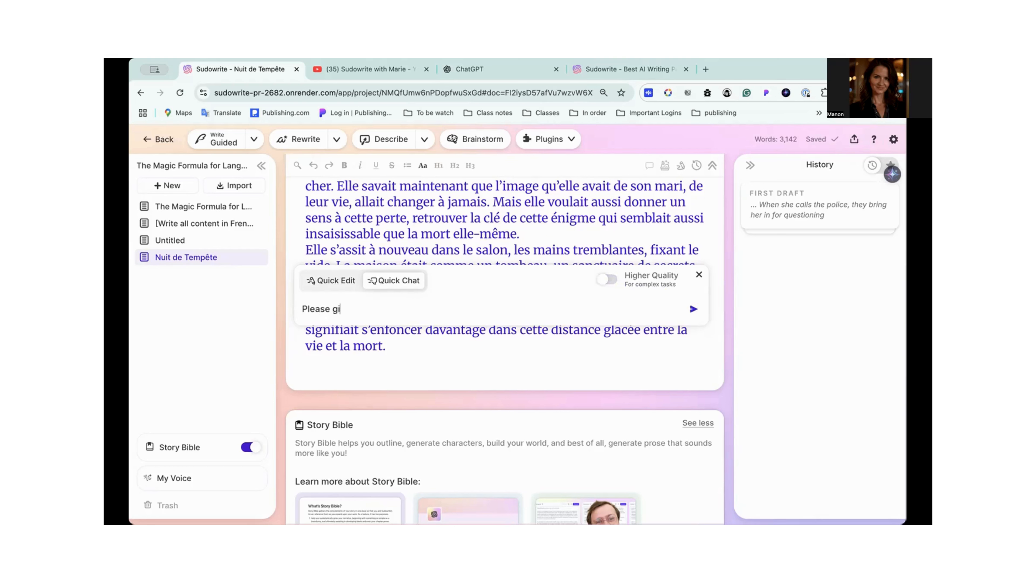
pyautogui.write('ve my the best genre for t')
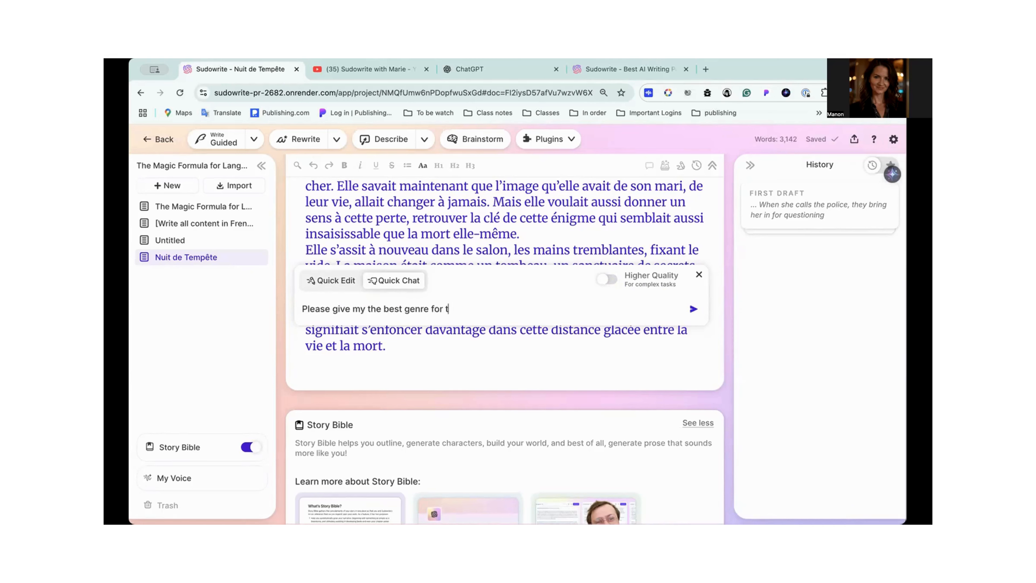
pyautogui.write('his story?')
pyautogui.press('Return')
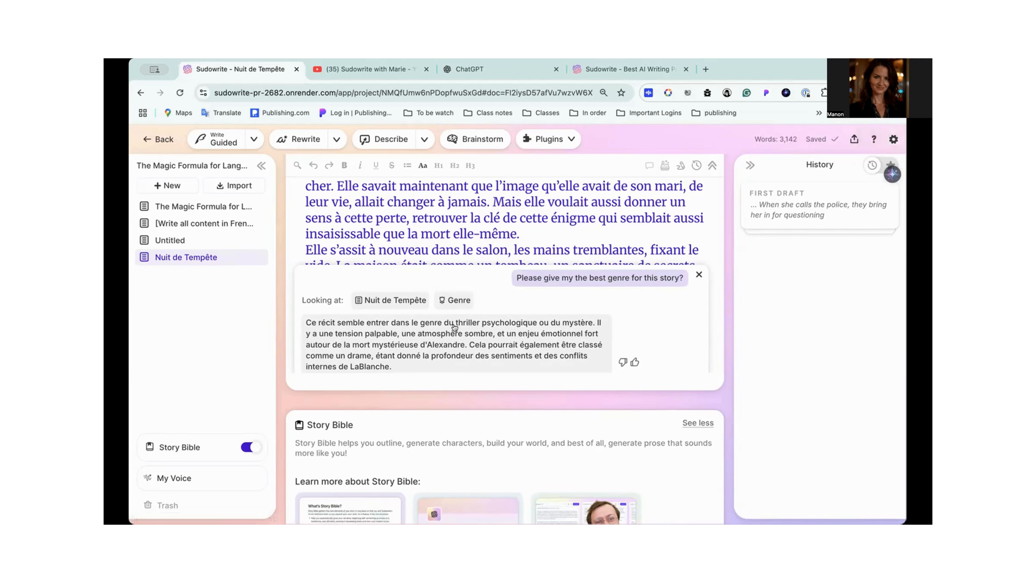
# - Copy the chat answer from "thriller psychologique" through "mystérieuse d'Alexandre." into the Story Bible's Genre, below the French instruction
pyautogui.scroll(-3, 449, 335)
pyautogui.scroll(2, 449, 336)
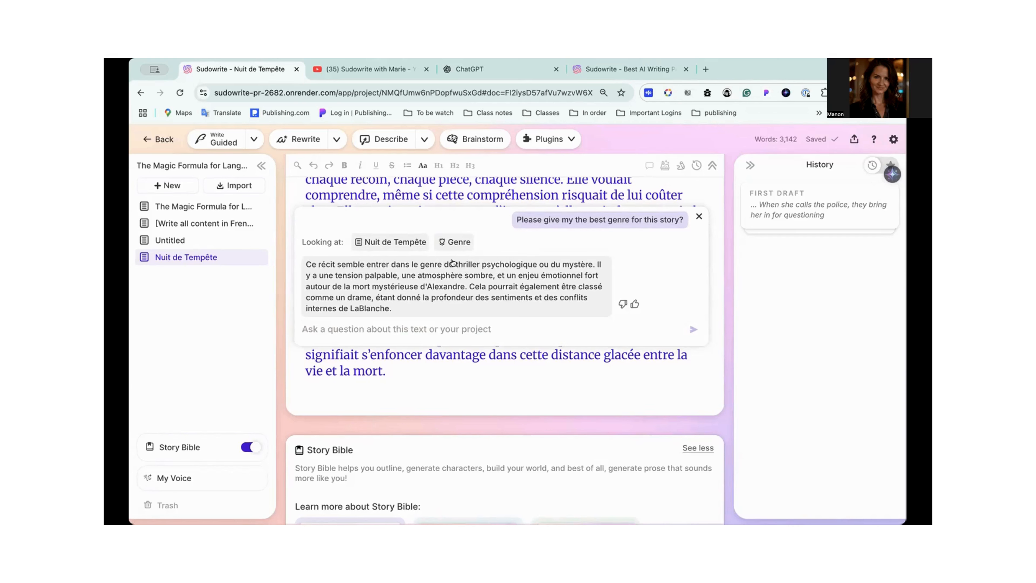
pyautogui.moveTo(454, 263); pyautogui.dragTo(414, 311)
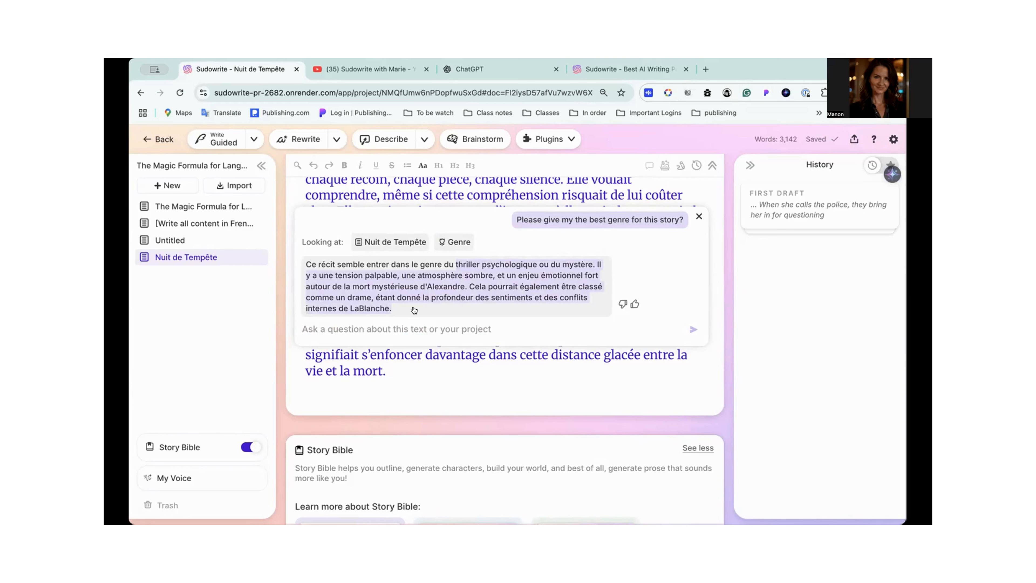
pyautogui.moveTo(414, 311); pyautogui.dragTo(451, 297)
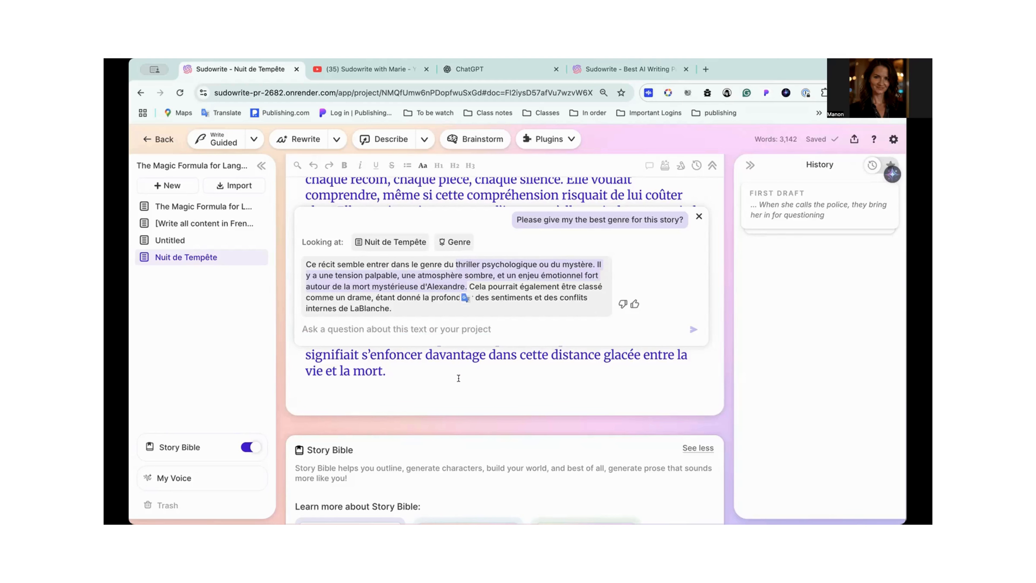
pyautogui.moveTo(234, 436)
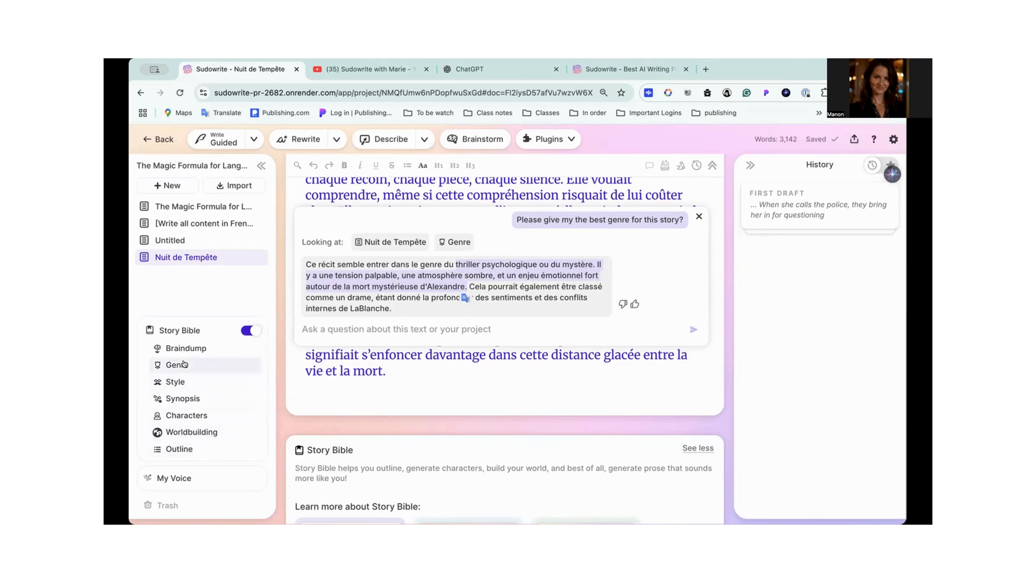
pyautogui.click(183, 363)
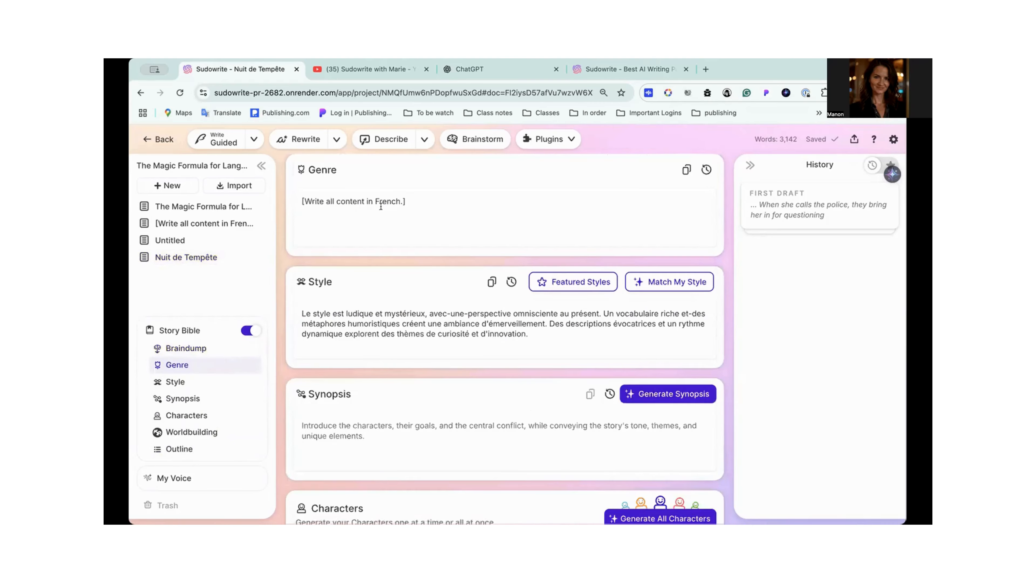
pyautogui.click(381, 207)
pyautogui.write("thriller psychologique ou du mystère. Il y a une tension palpable, une atmosphère sombre, et un enjeu émotionnel fort autour de la mort mystérieuse d'Alexandre.")
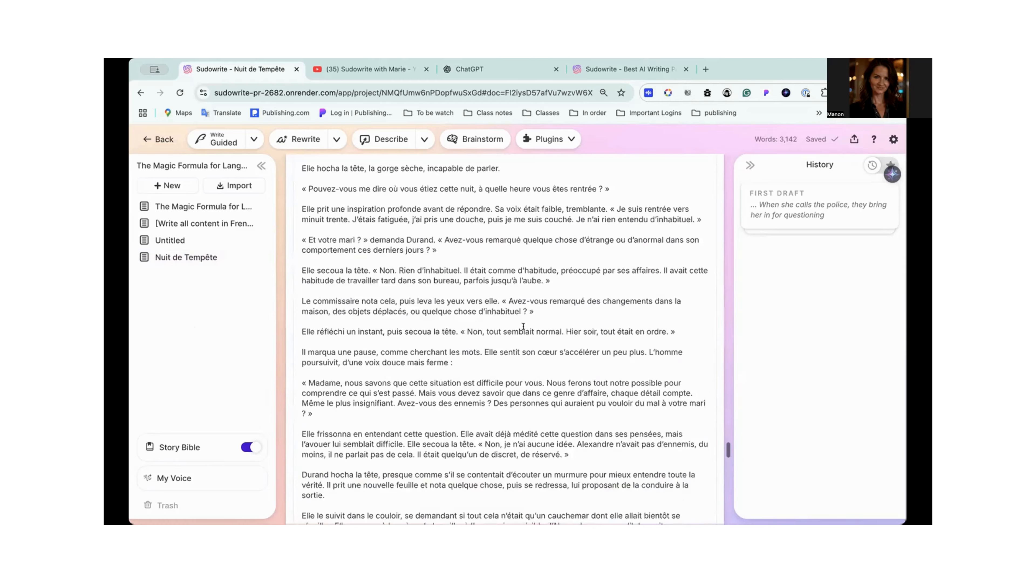
# - Return to the draft's Quick Chat and ask "Can you also give me the best writing style for this story?"
pyautogui.scroll(10, 363, 255)
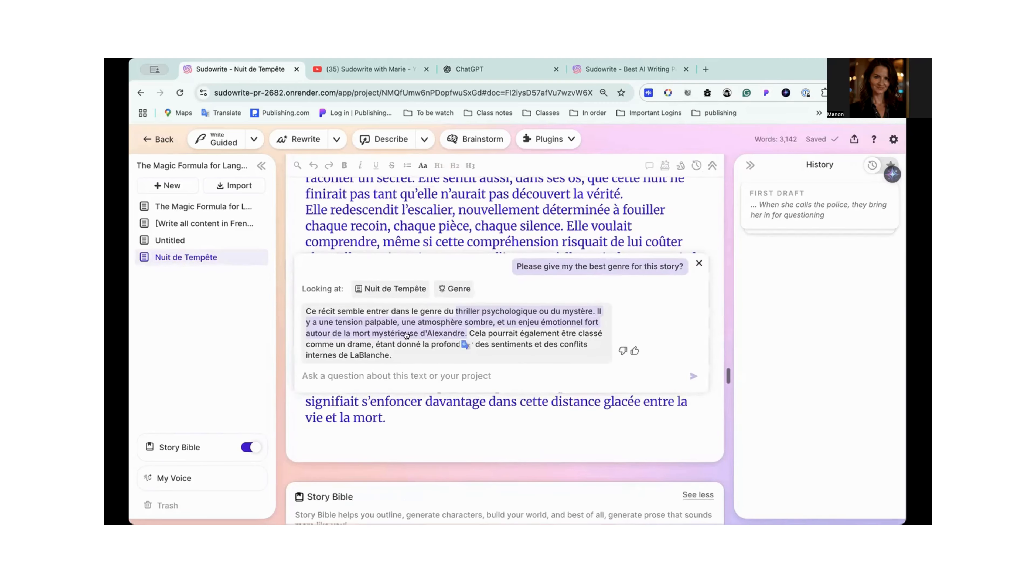
pyautogui.click(319, 375)
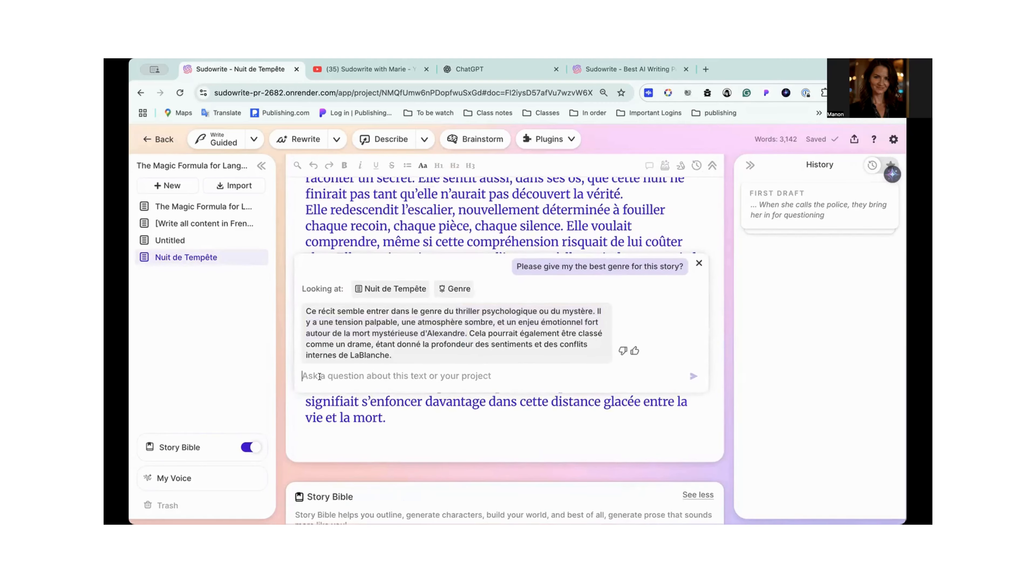
pyautogui.write('Can y')
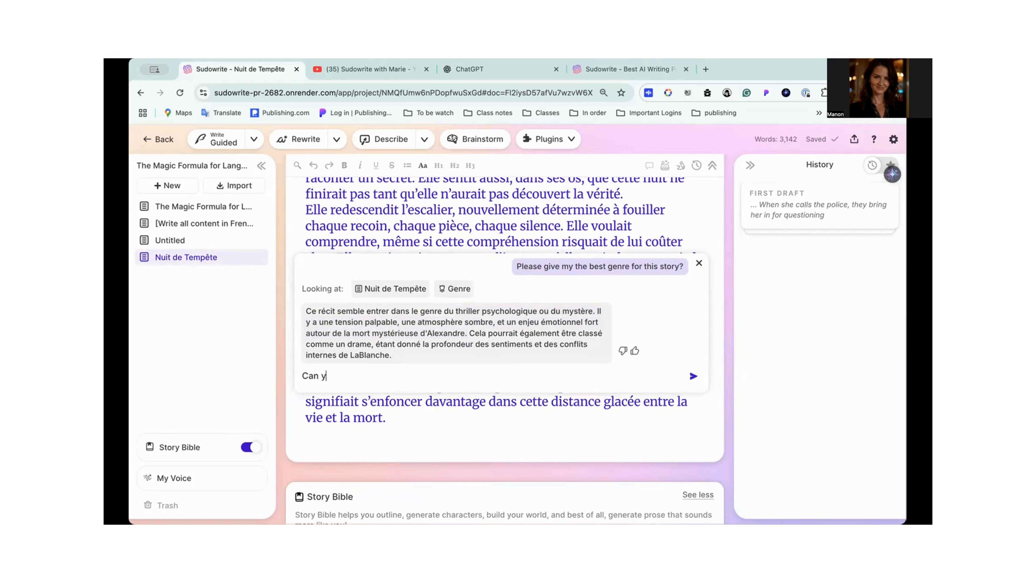
pyautogui.write('ou also gib')
pyautogui.write('e m')
pyautogui.write(' me the ')
pyautogui.write('best ')
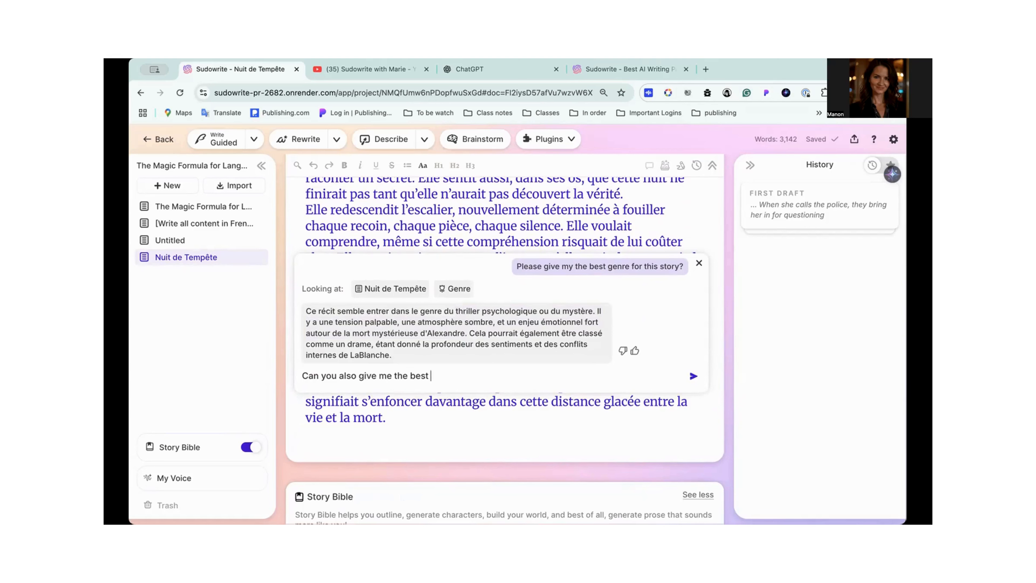
pyautogui.write('writing stykle for this story?')
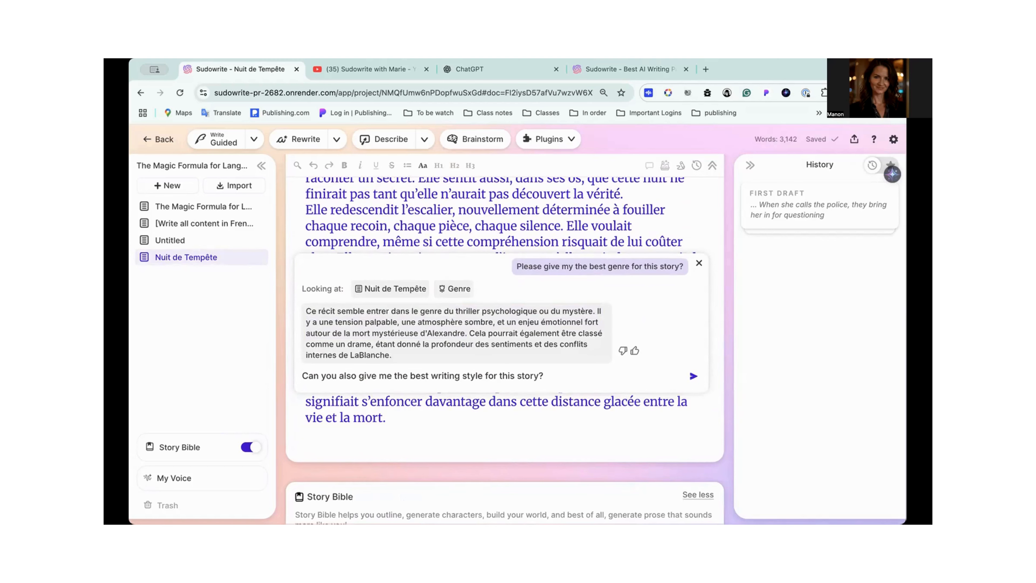
pyautogui.press('Return')
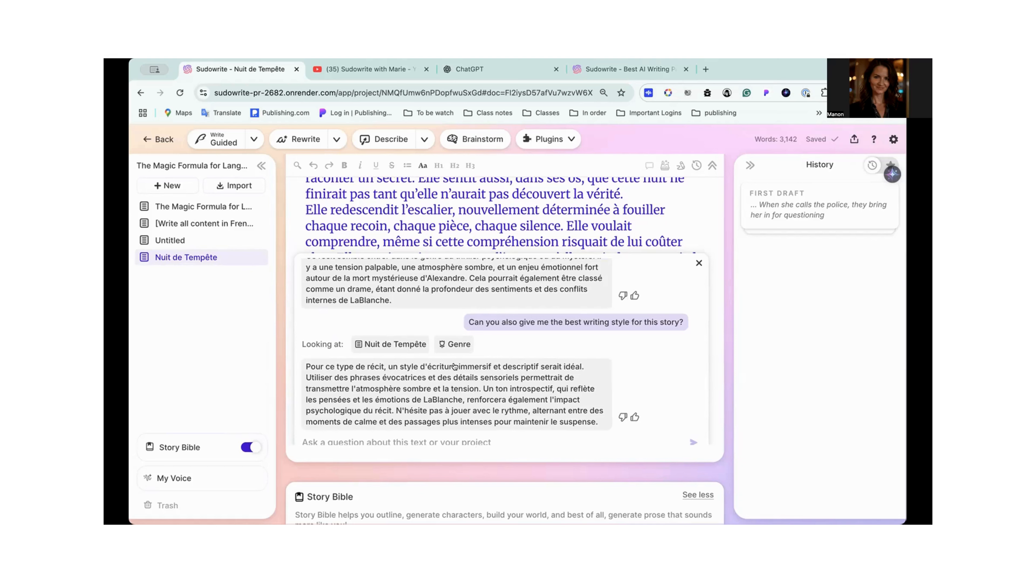
# - Copy "immersif et descriptif serait idéal. Utiliser des phrases évocatrices et des détails sensoriels" from the chat's writing style answer
pyautogui.moveTo(457, 366); pyautogui.dragTo(538, 370)
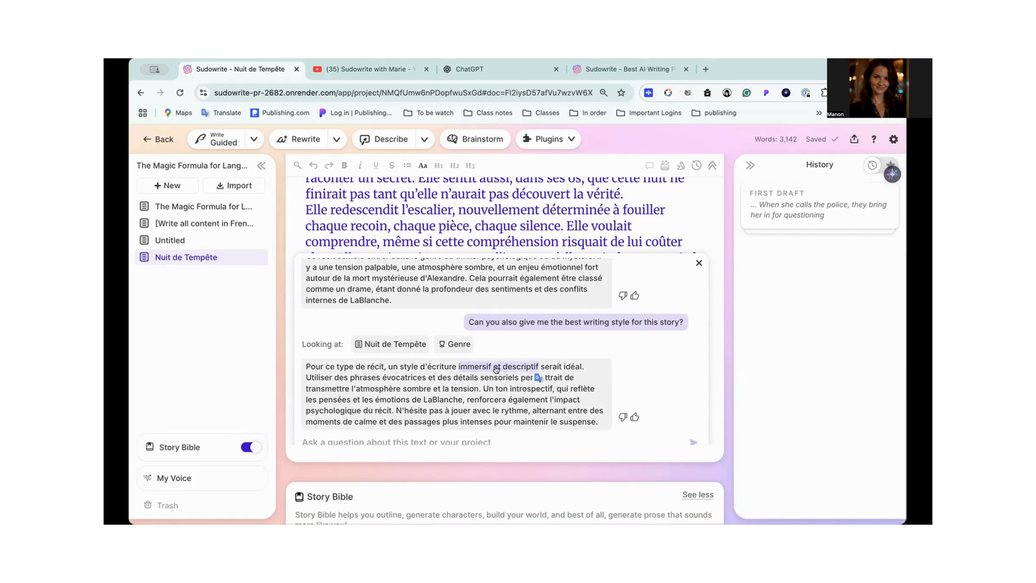
pyautogui.click(458, 366)
pyautogui.moveTo(457, 367); pyautogui.dragTo(517, 379)
pyautogui.press('super+c')
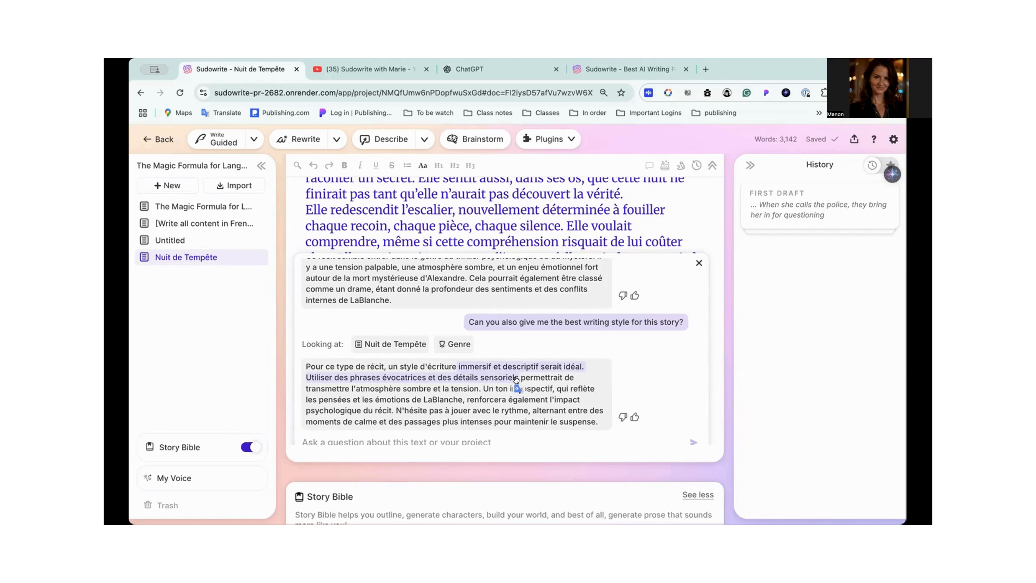
# - Delete the sentence "Un vocabulaire riche et-des métaphores humoristiques créent une ambiance d'émerveillement" from the Story Bible's Style
pyautogui.moveTo(198, 441)
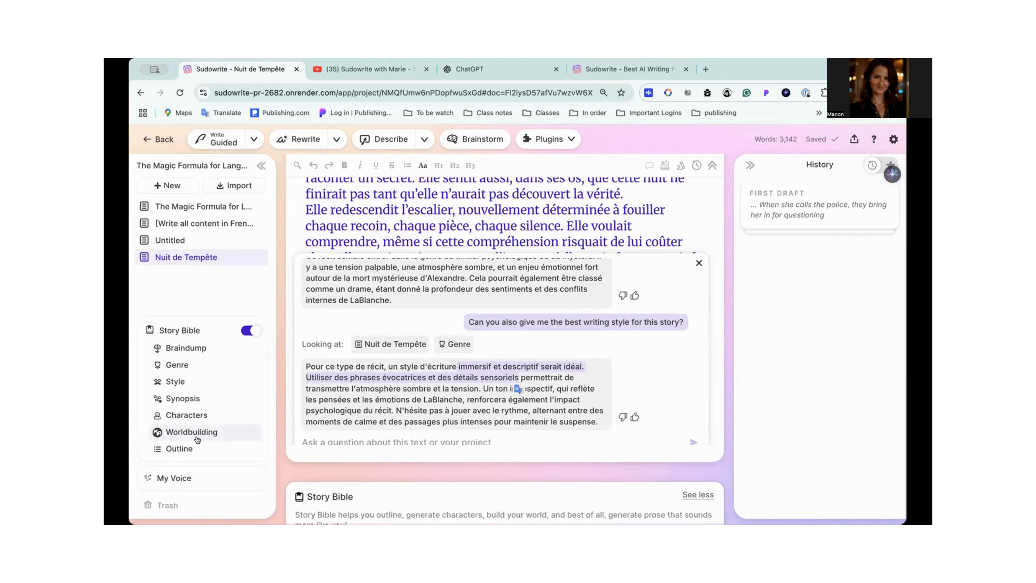
pyautogui.click(187, 383)
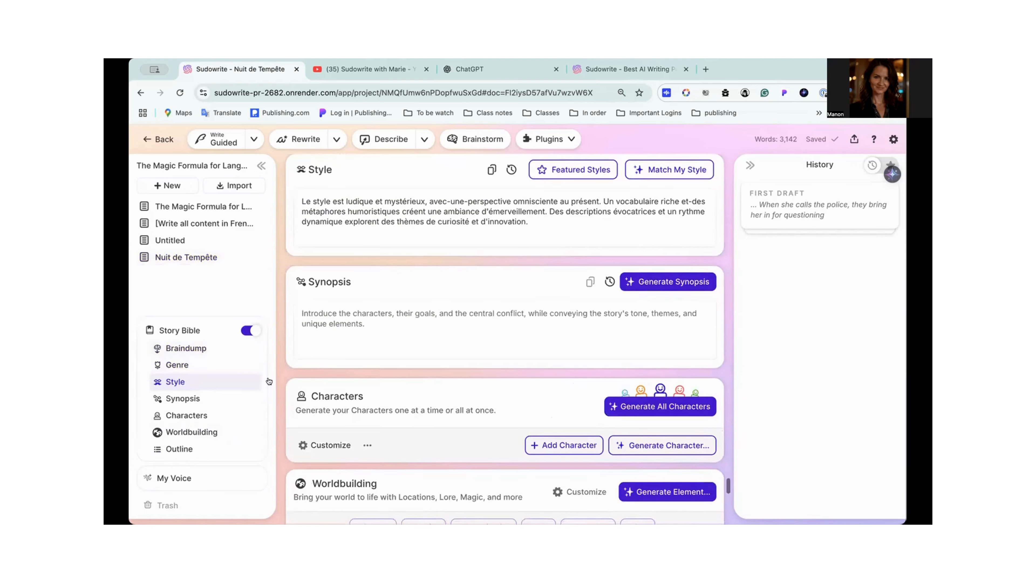
pyautogui.click(545, 219)
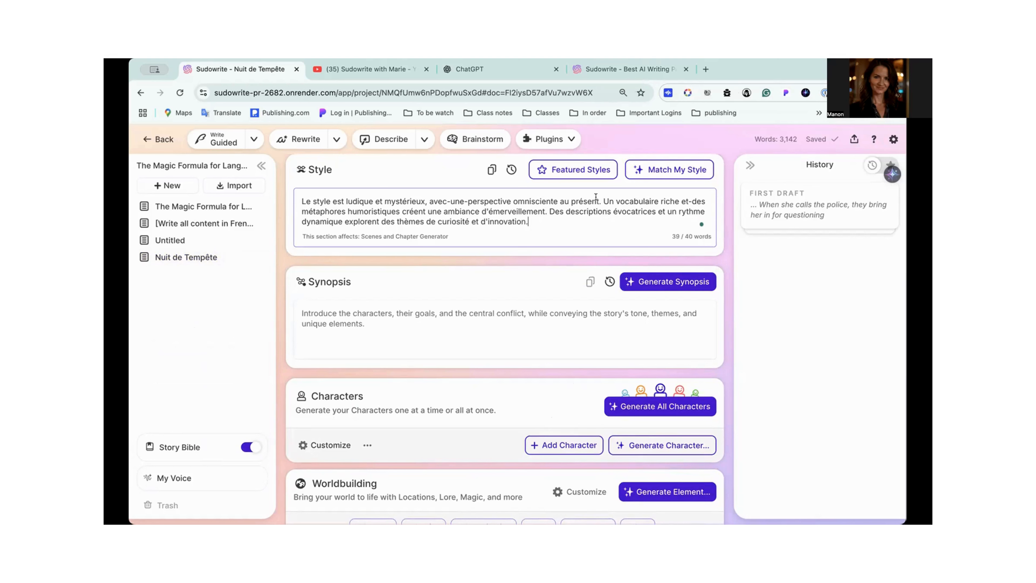
pyautogui.moveTo(602, 196); pyautogui.dragTo(545, 211)
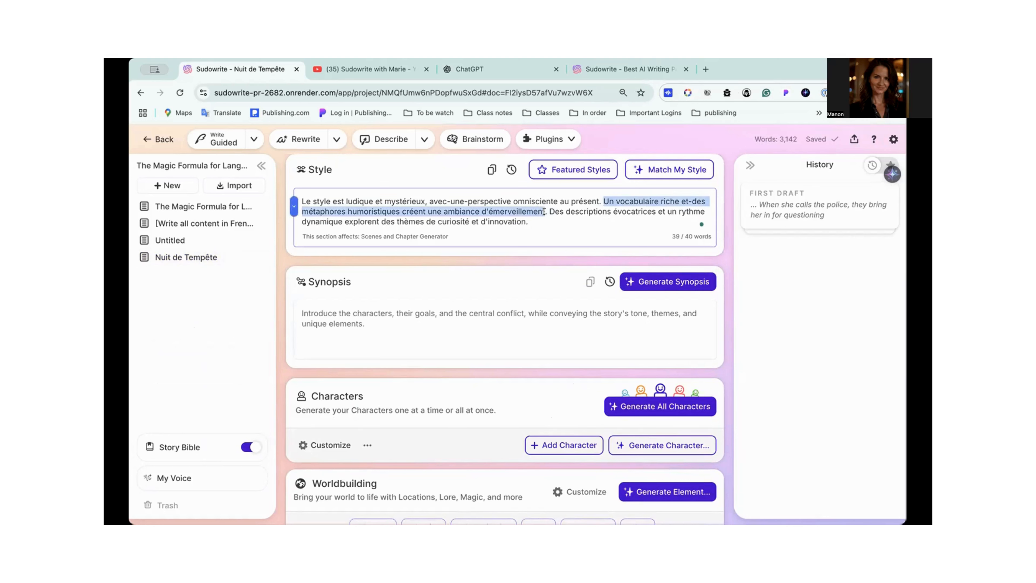
pyautogui.press('BackSpace')
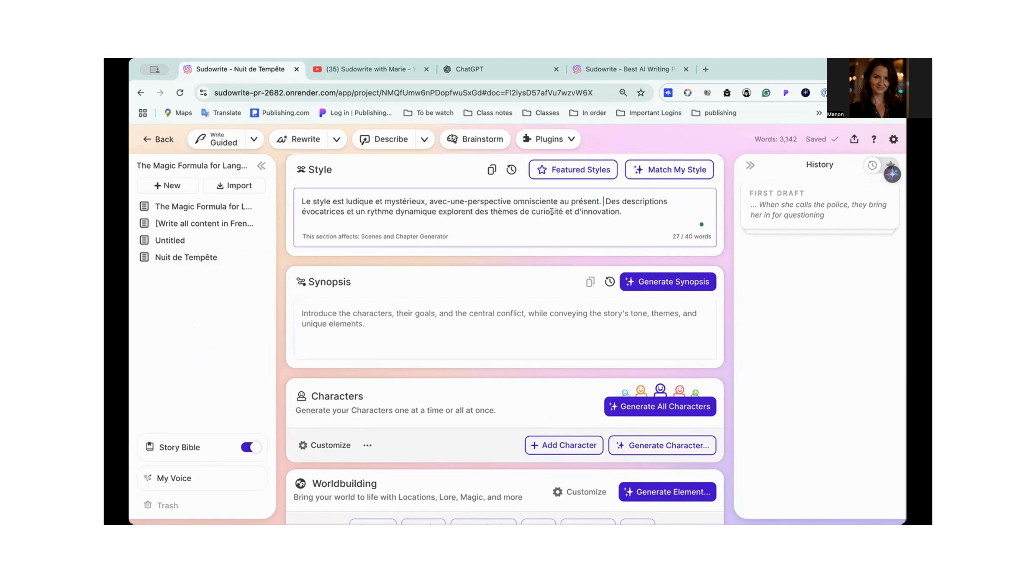
# - Paste the copied writing style text at the end of Style and delete "explorent des thèmes de curiosité et d'innovation" before it
pyautogui.click(643, 212)
pyautogui.press('super+v')
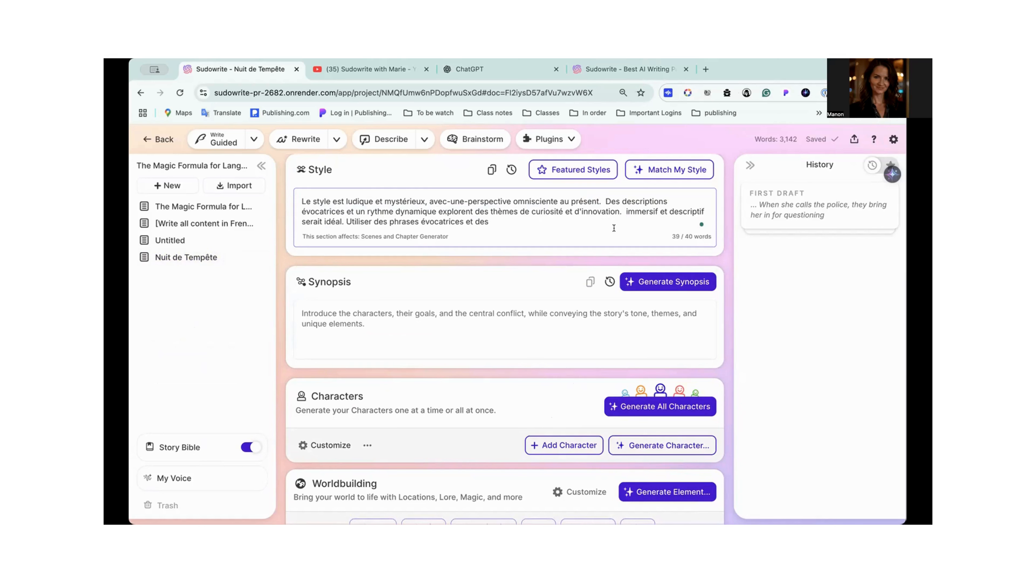
pyautogui.click(620, 211)
pyautogui.press('BackSpace')
pyautogui.press('BackSpace')
pyautogui.press('BackSpace')
pyautogui.press('BackSpace')
pyautogui.press('BackSpace')
pyautogui.press('BackSpace')
pyautogui.press('BackSpace')
pyautogui.press('BackSpace')
pyautogui.press('BackSpace')
pyautogui.press('BackSpace')
pyautogui.press('BackSpace')
pyautogui.press('BackSpace')
pyautogui.press('BackSpace')
pyautogui.press('BackSpace')
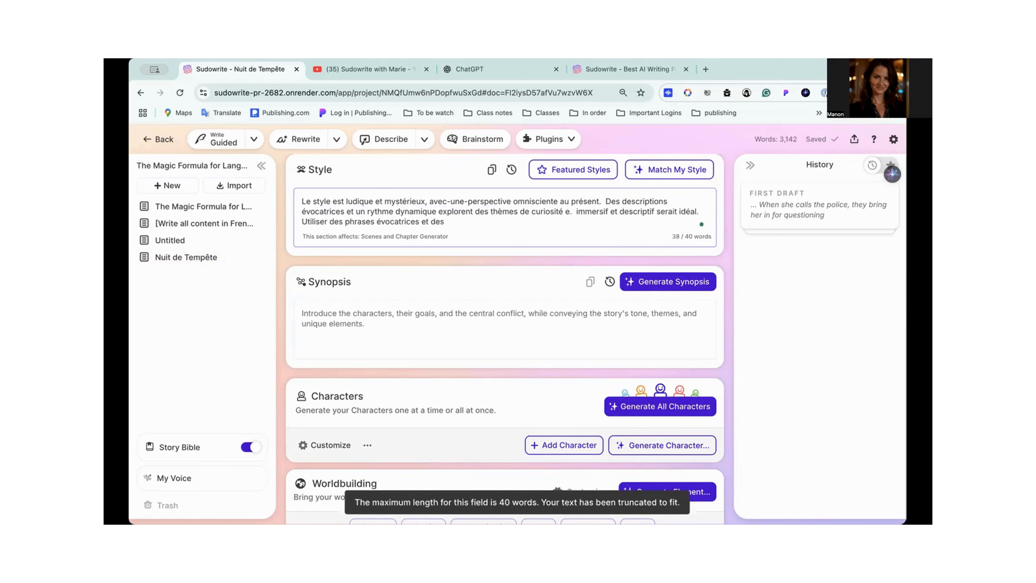
pyautogui.press('BackSpace')
pyautogui.press('BackSpace')
pyautogui.press('BackSpace')
pyautogui.press('BackSpace')
pyautogui.press('BackSpace')
pyautogui.press('BackSpace')
pyautogui.press('BackSpace')
pyautogui.press('BackSpace')
pyautogui.press('BackSpace')
pyautogui.press('BackSpace')
pyautogui.press('BackSpace')
pyautogui.press('BackSpace')
pyautogui.press('BackSpace')
pyautogui.press('BackSpace')
pyautogui.press('BackSpace')
pyautogui.press('BackSpace')
pyautogui.press('BackSpace')
pyautogui.press('BackSpace')
pyautogui.press('BackSpace')
pyautogui.press('BackSpace')
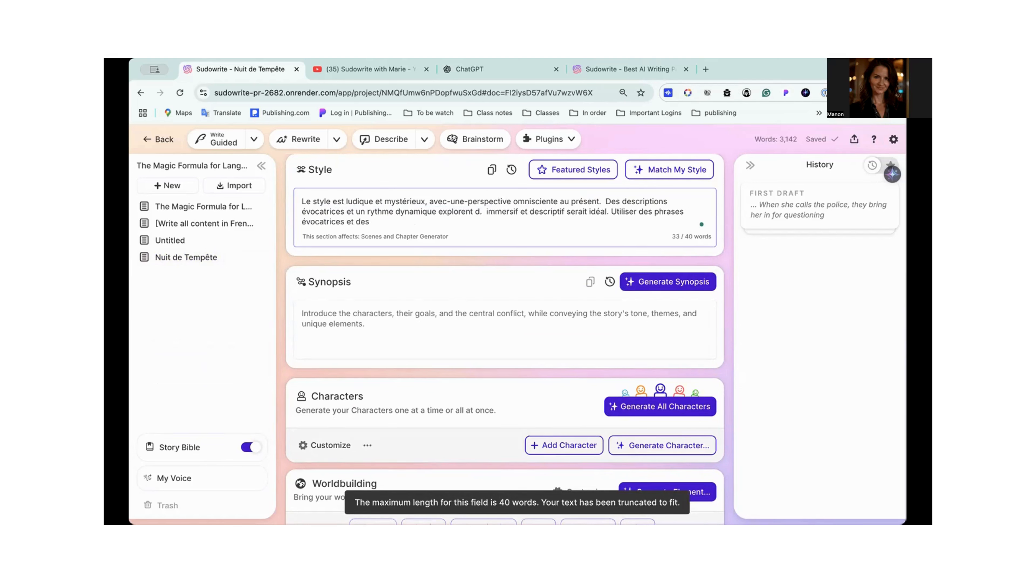
pyautogui.press('BackSpace')
pyautogui.press('BackSpace')
pyautogui.press('BackSpace')
pyautogui.press('BackSpace')
pyautogui.press('BackSpace')
pyautogui.press('BackSpace')
pyautogui.press('BackSpace')
pyautogui.press('BackSpace')
pyautogui.press('BackSpace')
pyautogui.press('BackSpace')
pyautogui.press('BackSpace')
pyautogui.press('BackSpace')
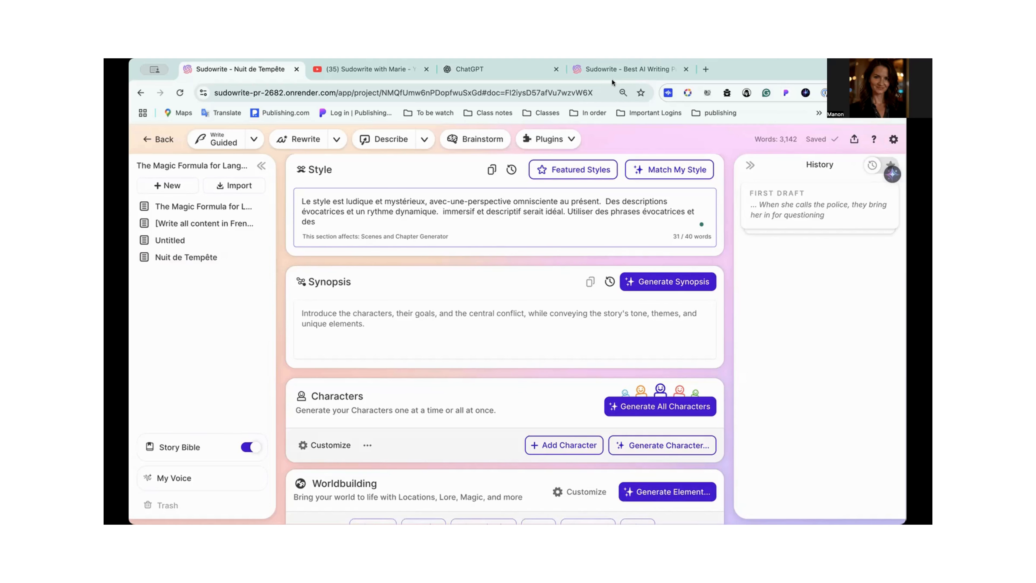
# - Return to the draft's Quick Chat and copy "phrases évocatrices et des détails sensoriels" from the writing style answer
pyautogui.scroll(-20, 352, 212)
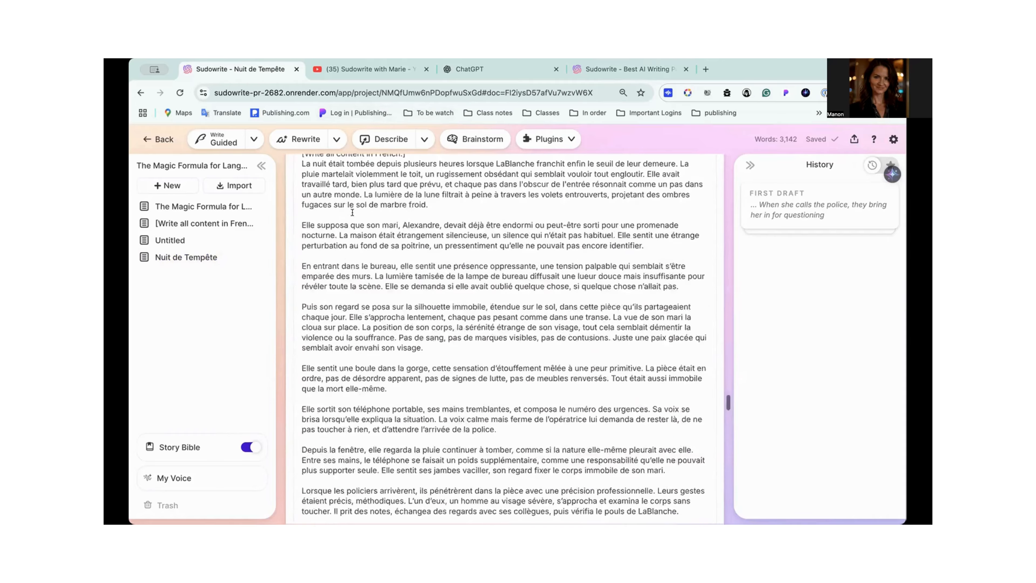
pyautogui.scroll(7, 352, 212)
pyautogui.scroll(-12, 353, 212)
pyautogui.scroll(20, 353, 213)
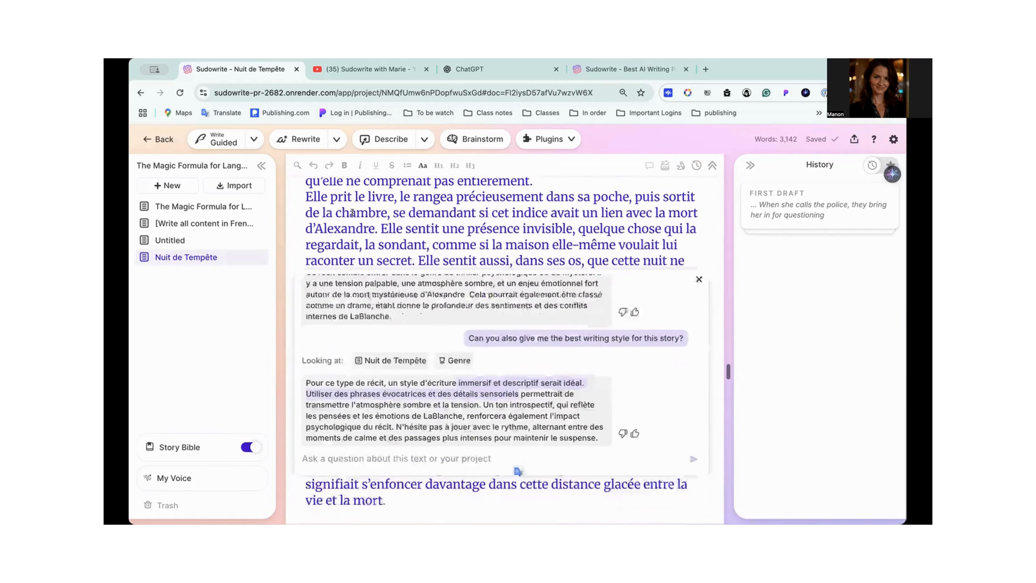
pyautogui.scroll(-2, 352, 212)
pyautogui.click(515, 347)
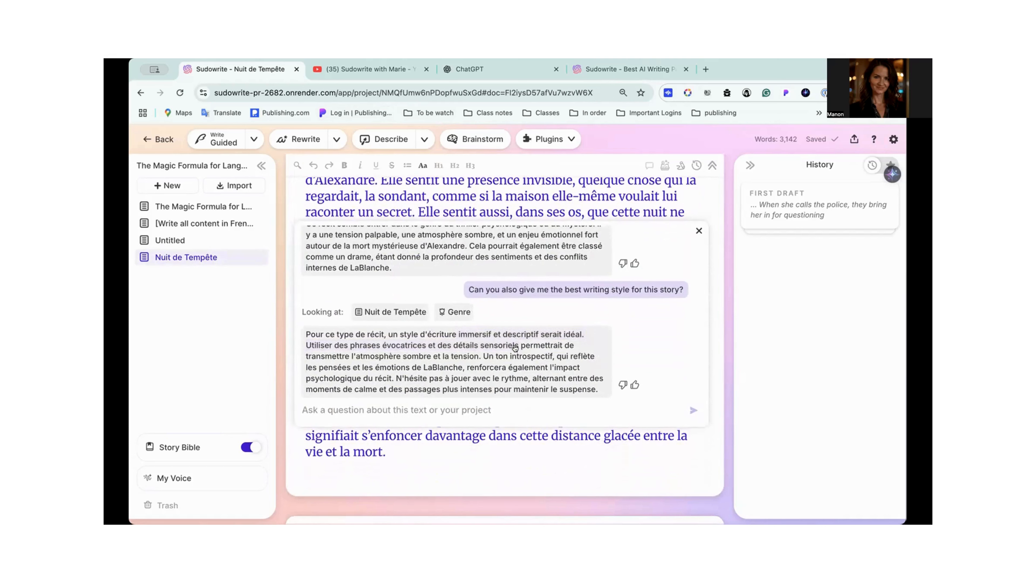
pyautogui.moveTo(515, 346); pyautogui.dragTo(347, 345)
pyautogui.press('super+c')
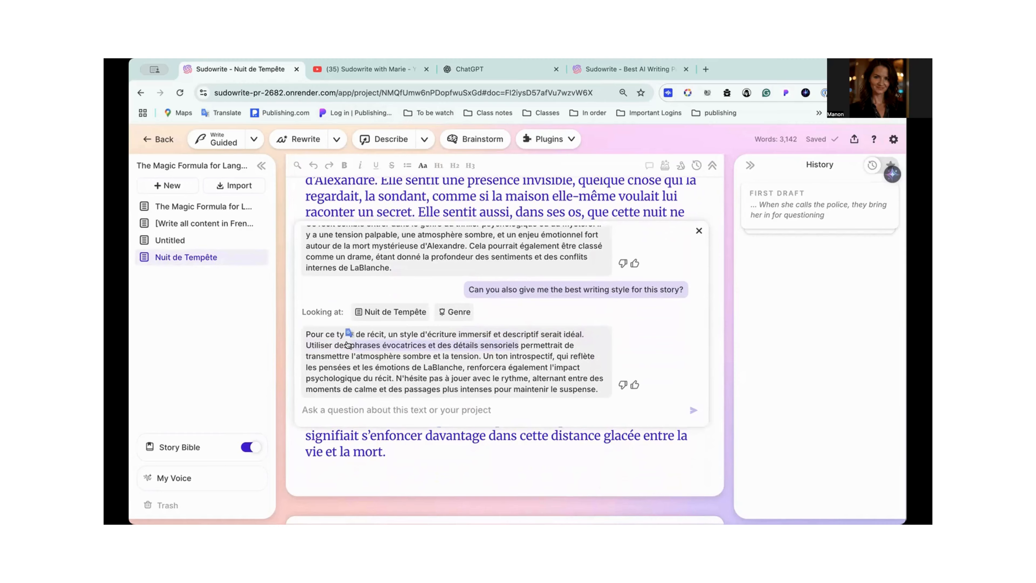
# - Replace the cut-off ending "phrases évocatrices et des" in the Story Bible's Style with the copied phrase
pyautogui.click(180, 447)
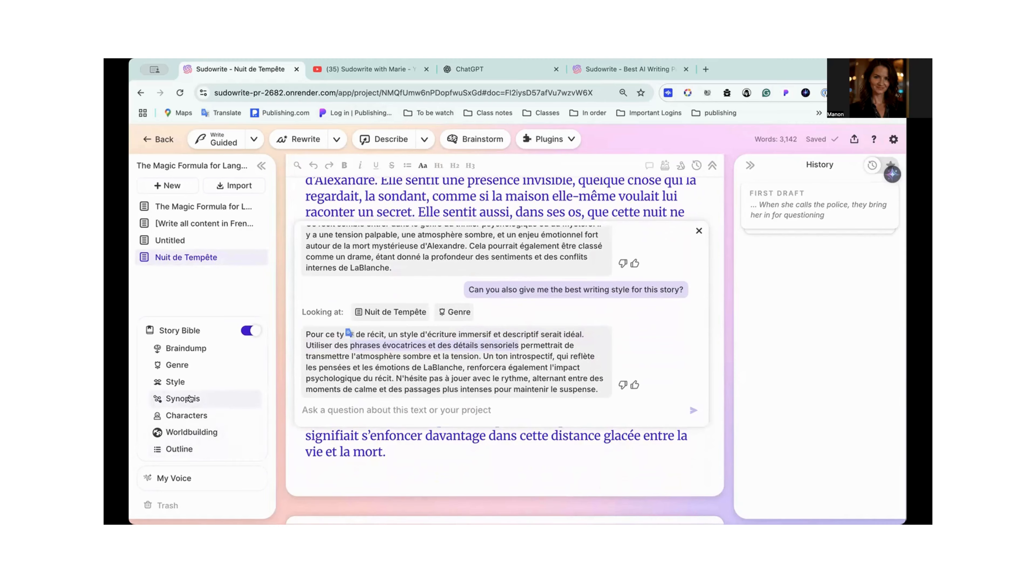
pyautogui.click(191, 398)
pyautogui.click(182, 380)
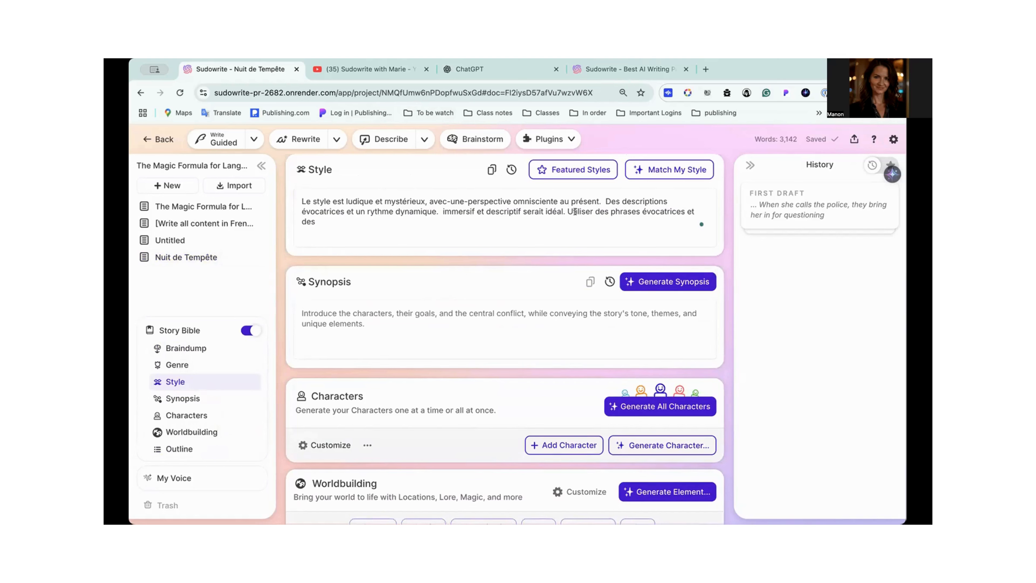
pyautogui.moveTo(612, 212)
pyautogui.mouseDown()
pyautogui.moveTo(641, 213)
pyautogui.moveTo(611, 221)
pyautogui.mouseUp()
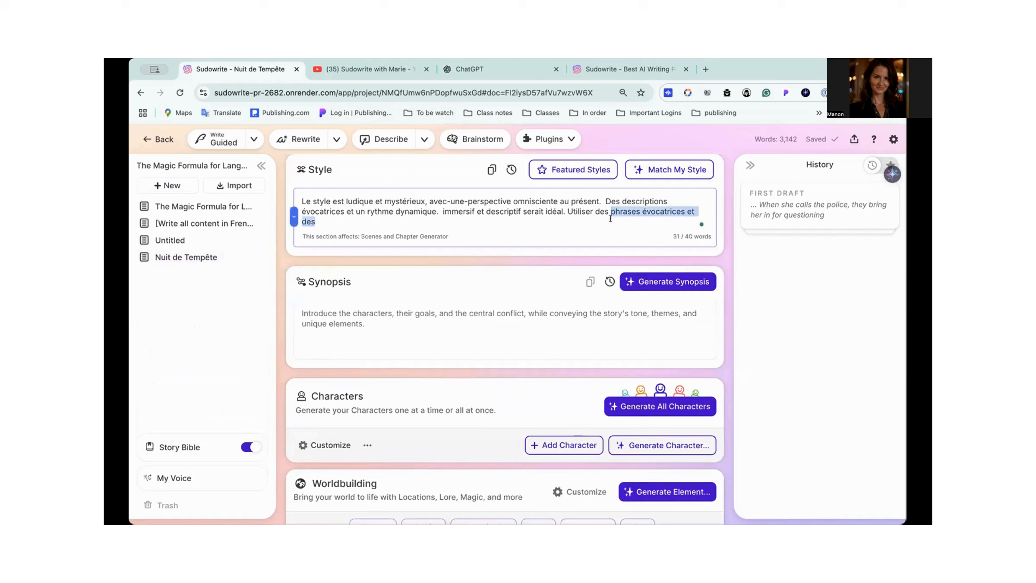
pyautogui.press('super+v')
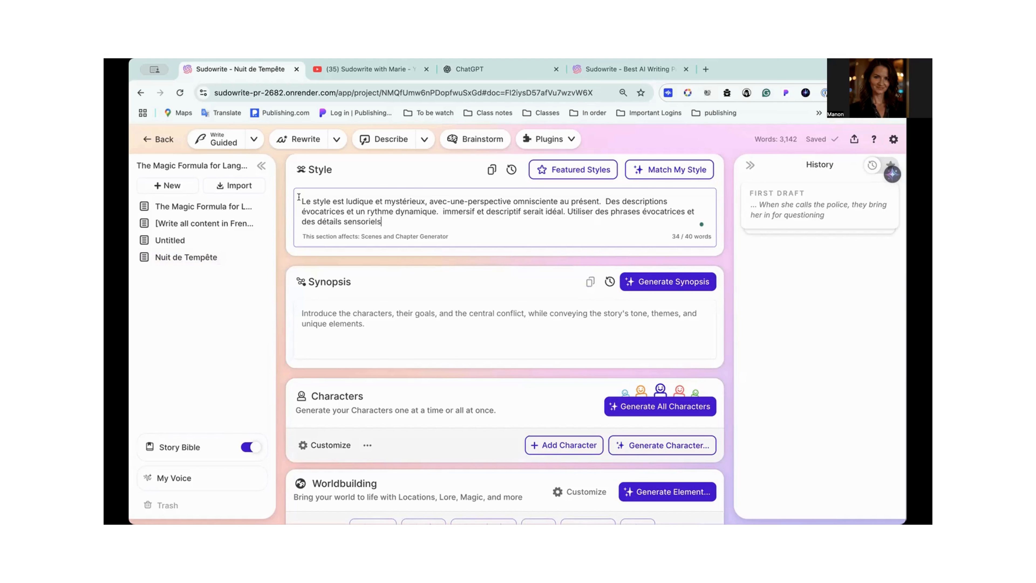
# - Copy the instruction "[Write all content in French.]" from Genre onto its own line at the start of Style
pyautogui.moveTo(301, 200); pyautogui.dragTo(395, 213)
pyautogui.click(395, 213)
pyautogui.scroll(2, 298, 202)
pyautogui.scroll(4, 298, 200)
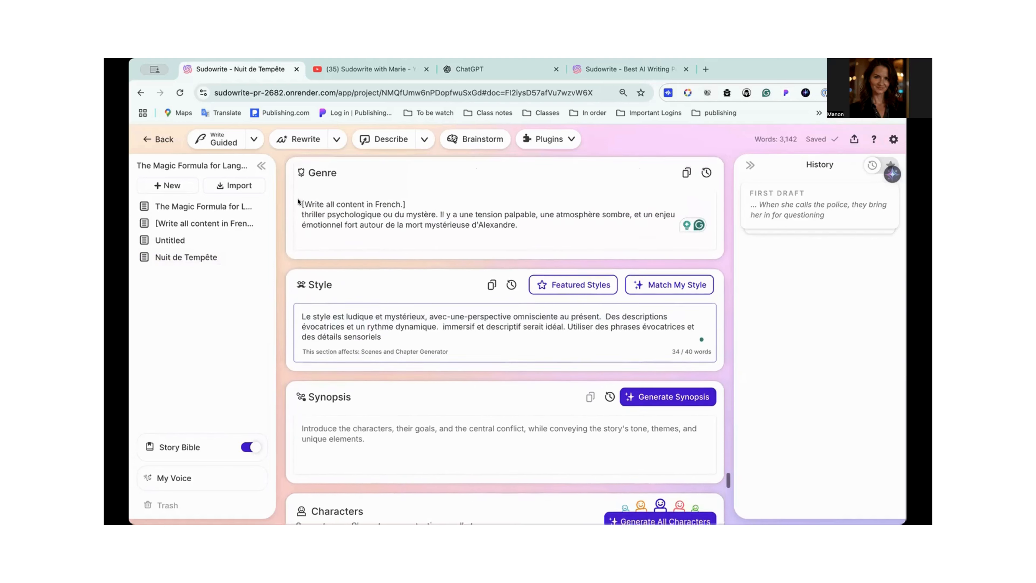
pyautogui.tripleClick(299, 226)
pyautogui.press('super+c')
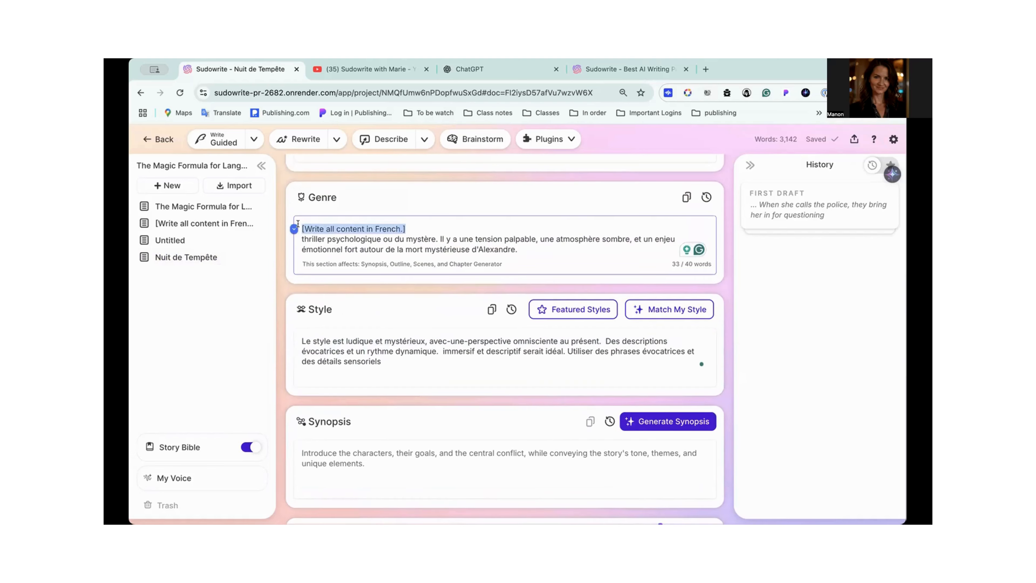
pyautogui.click(300, 344)
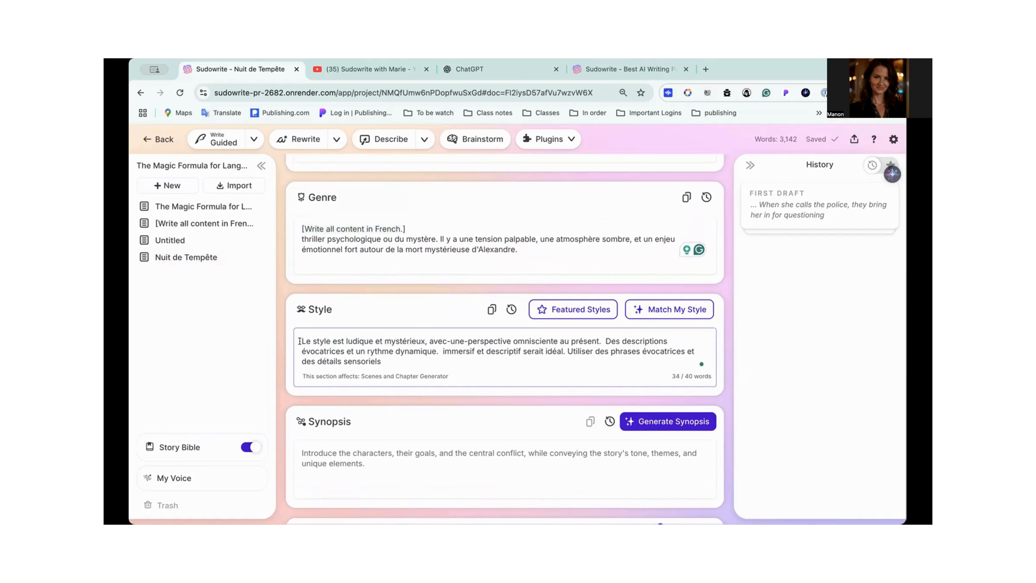
pyautogui.press('super+v')
pyautogui.press('Return')
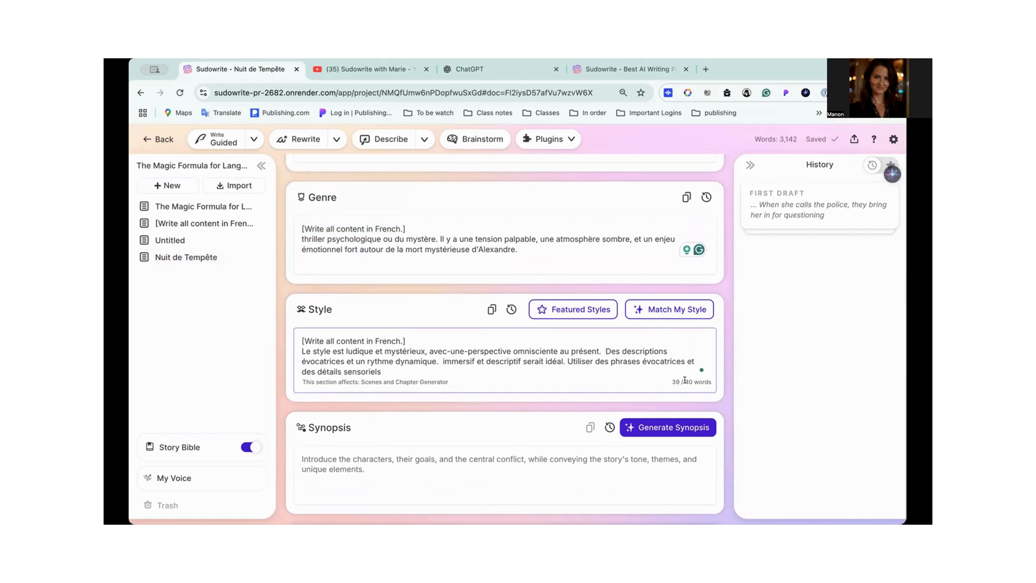
# - Review the Story Bible's Braindump, Genre and Style for the French instruction and the French content beneath it
pyautogui.scroll(-2, 518, 369)
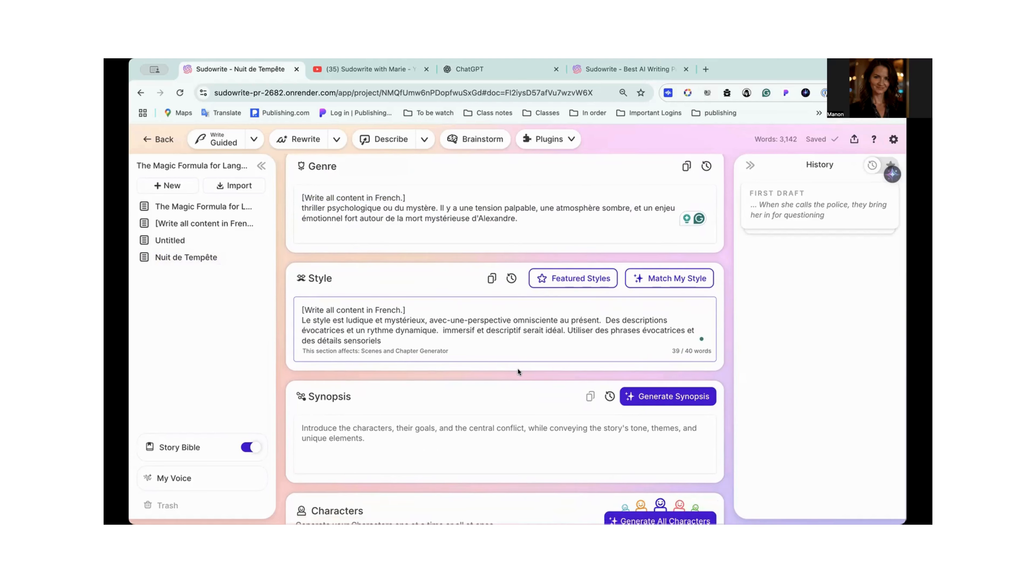
pyautogui.scroll(5, 517, 368)
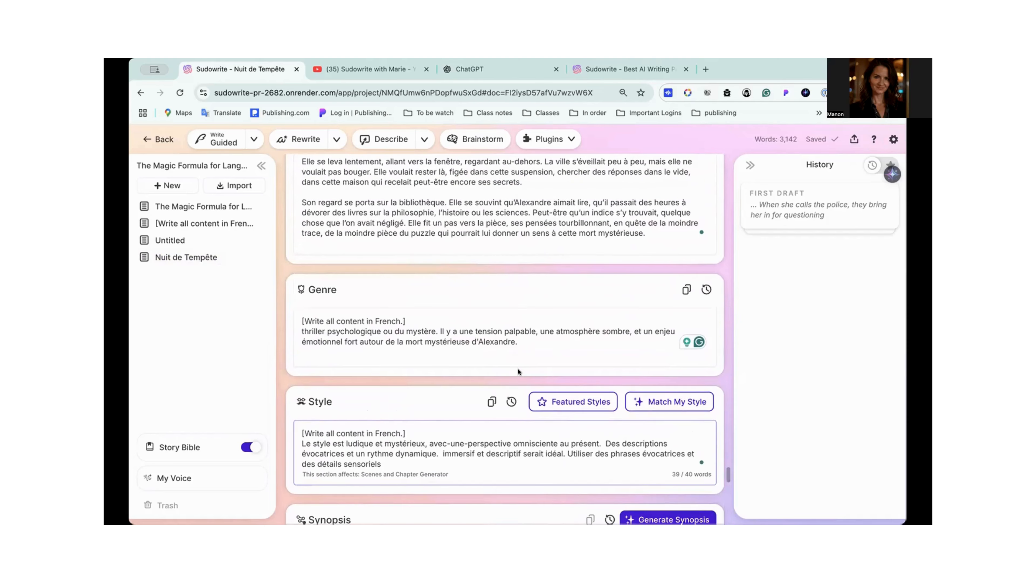
pyautogui.scroll(-3, 517, 368)
pyautogui.scroll(-1, 517, 368)
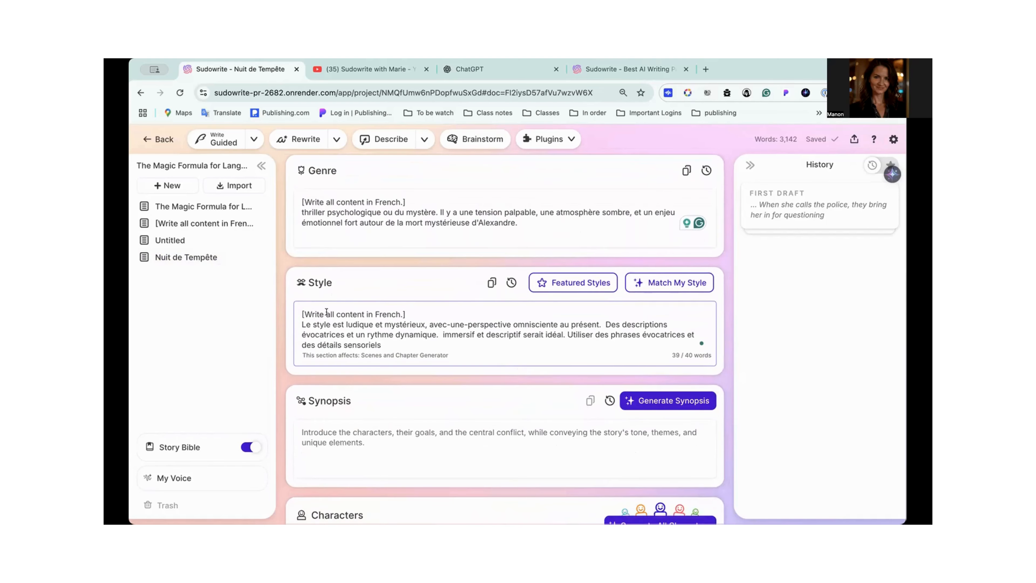
pyautogui.scroll(10, 396, 315)
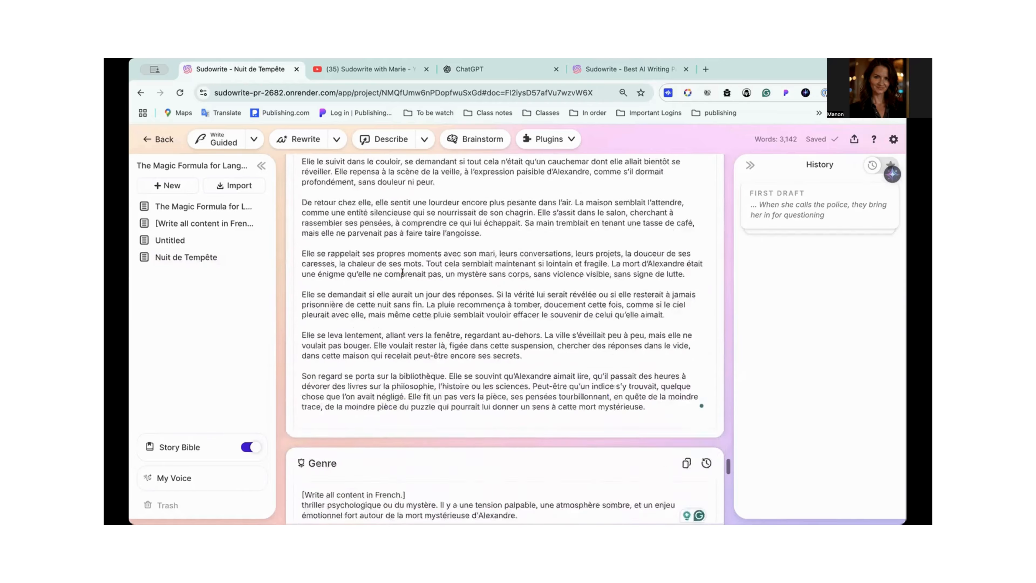
pyautogui.scroll(15, 403, 272)
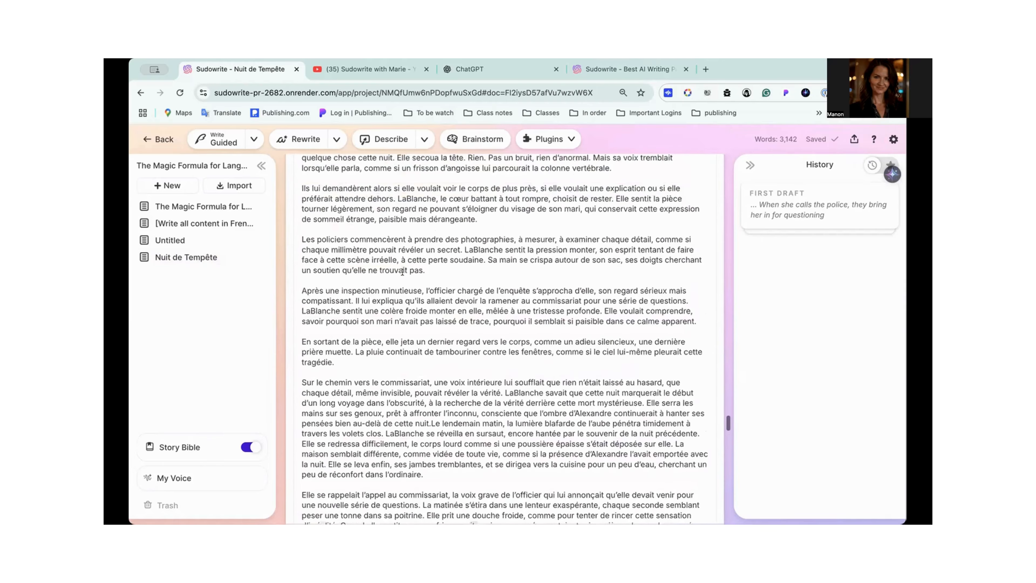
pyautogui.scroll(5, 403, 273)
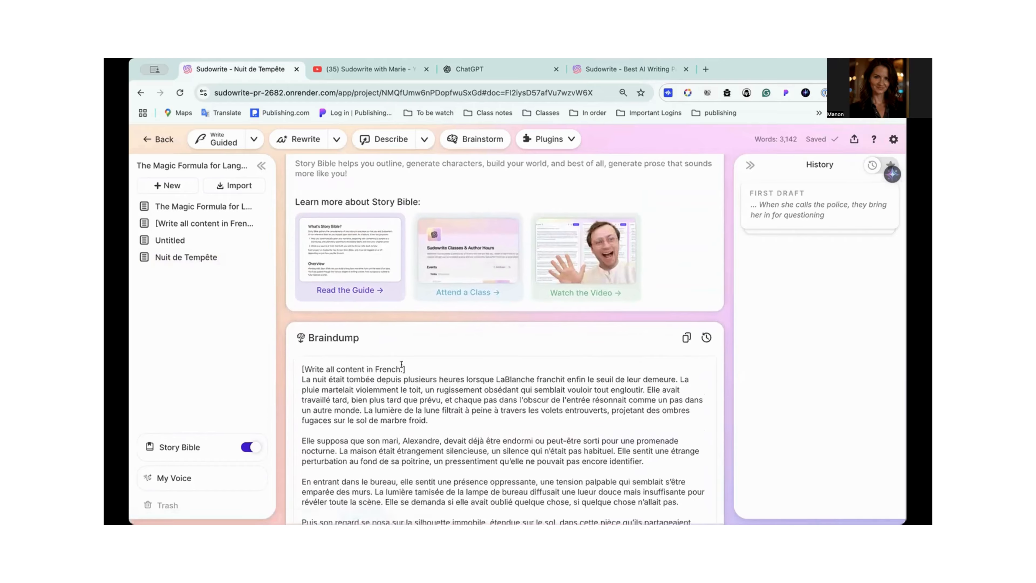
pyautogui.scroll(-4, 402, 364)
pyautogui.scroll(-15, 402, 365)
pyautogui.scroll(10, 402, 364)
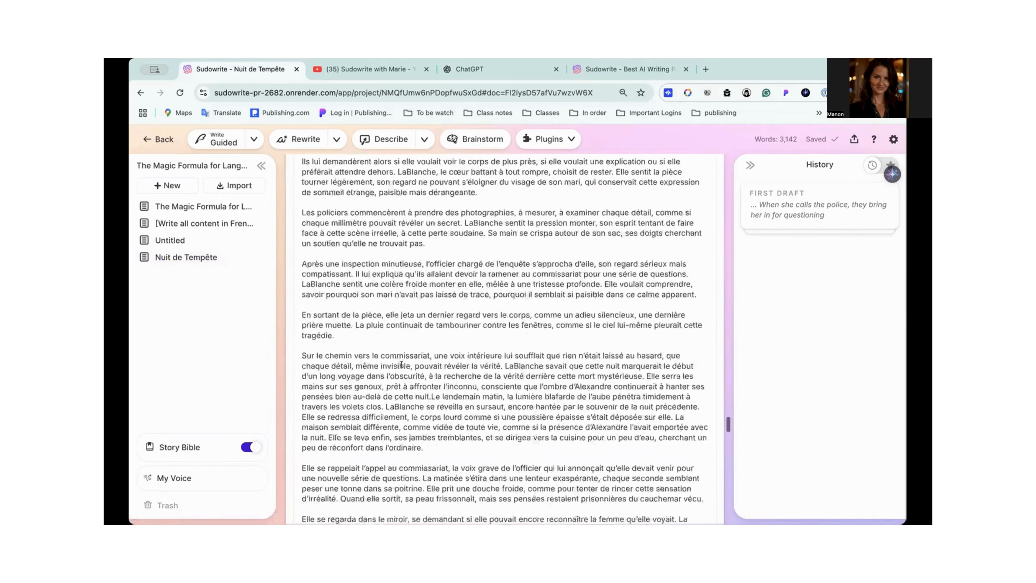
pyautogui.scroll(20, 402, 365)
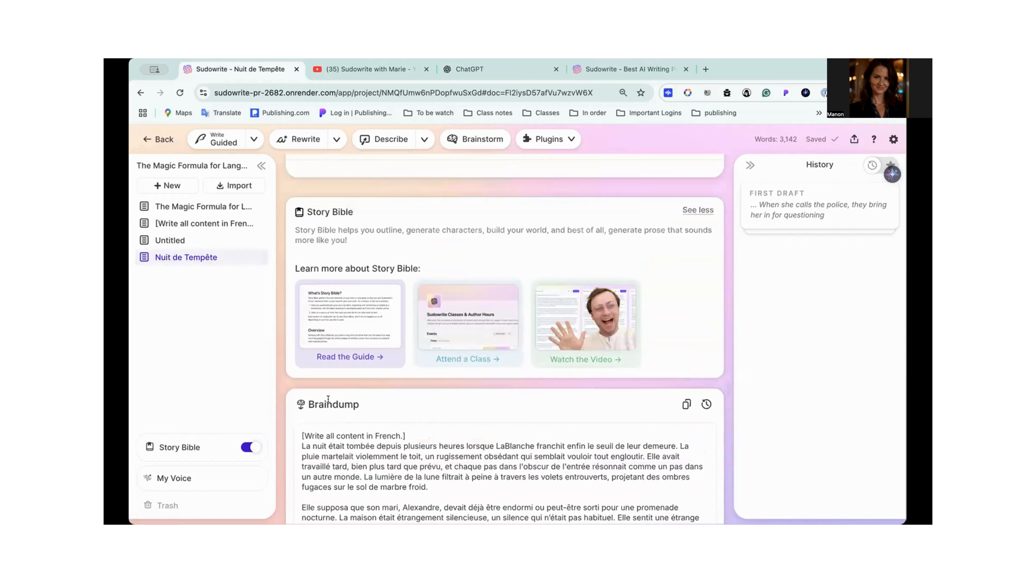
pyautogui.scroll(-20, 463, 419)
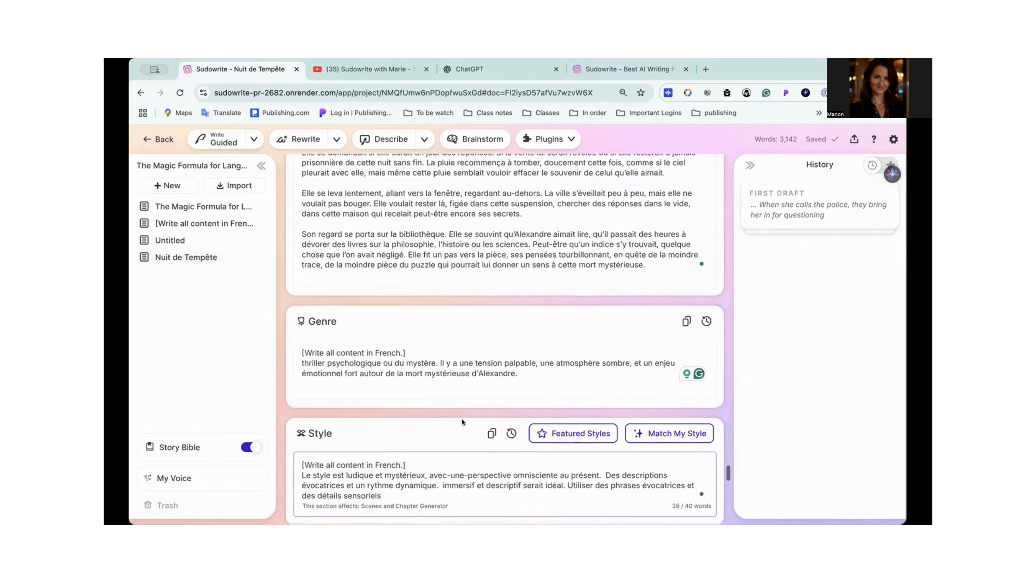
pyautogui.scroll(-2, 426, 367)
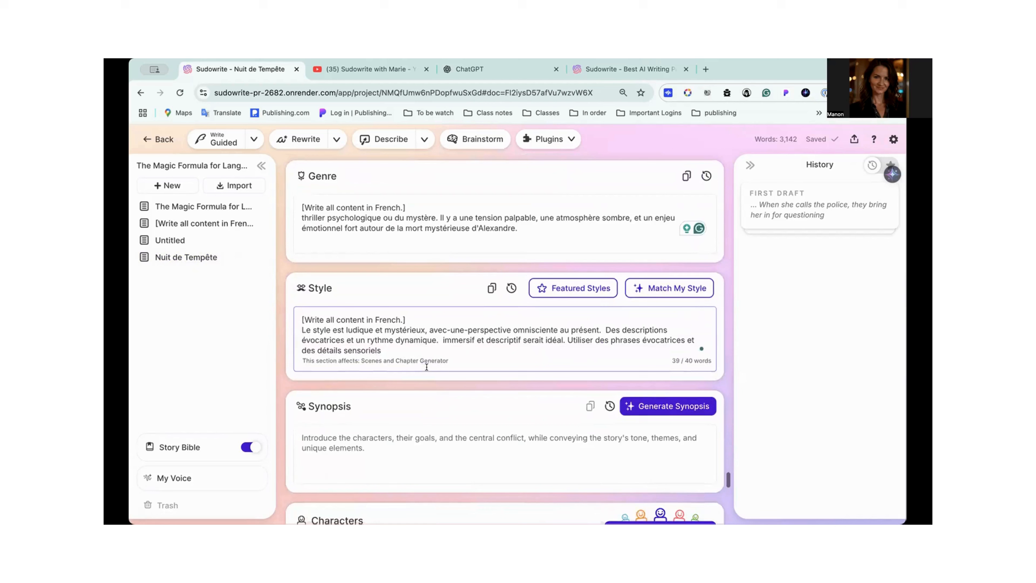
pyautogui.scroll(-1, 426, 370)
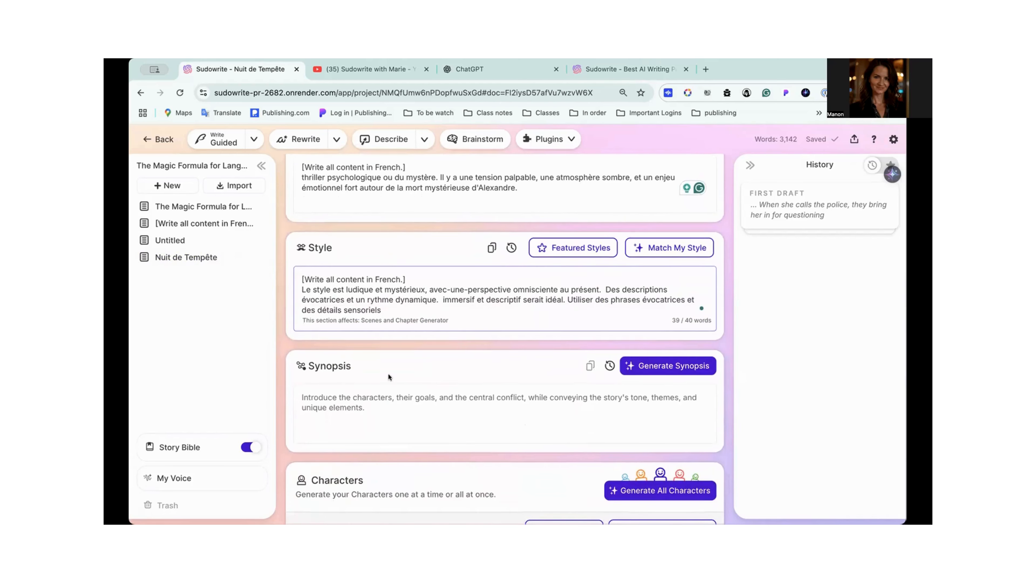
# - Check which other sections the Story Bible's Synopsis, Style and Genre each affect
pyautogui.click(494, 423)
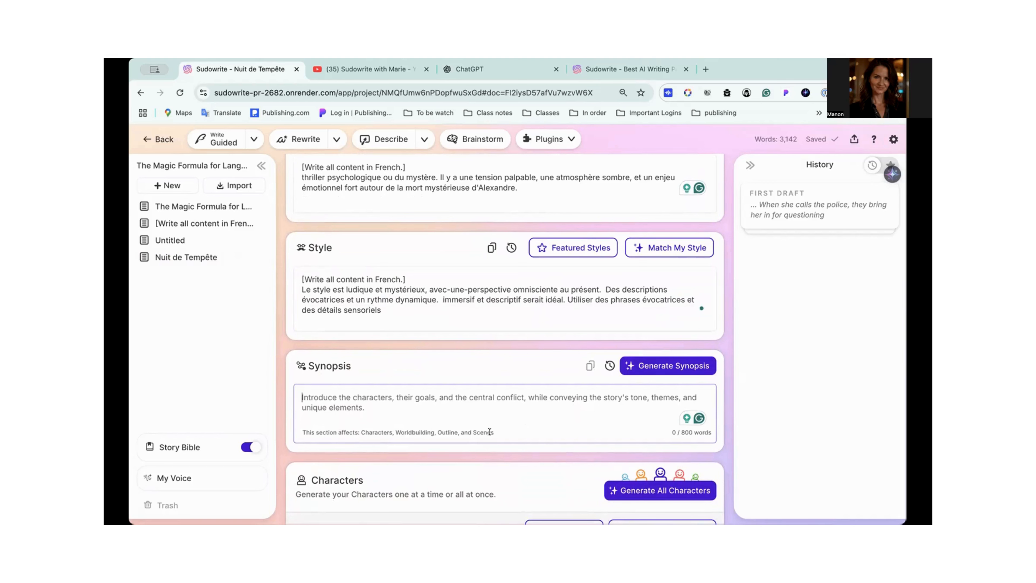
pyautogui.click(436, 308)
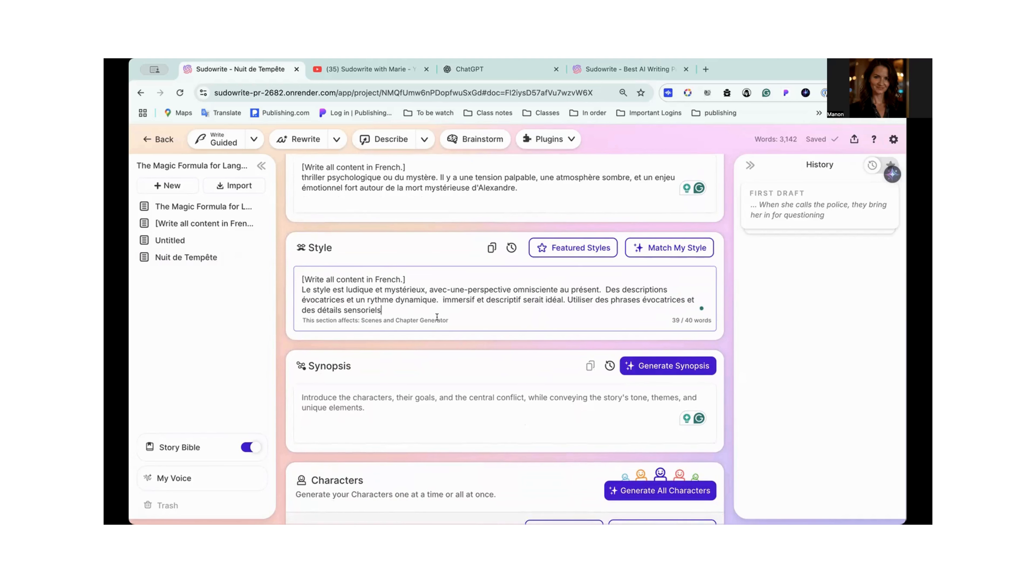
pyautogui.scroll(2, 419, 285)
pyautogui.click(424, 229)
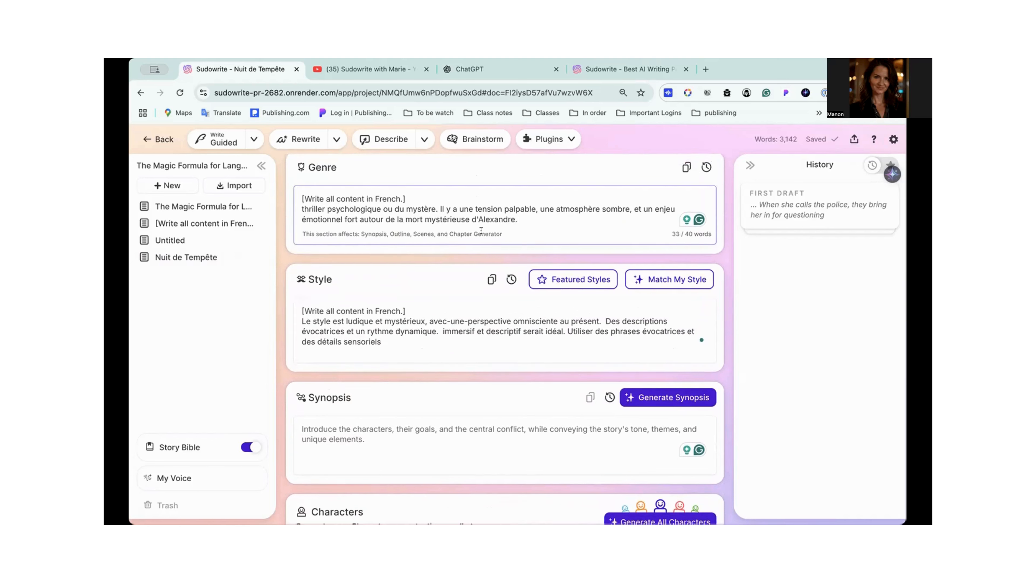
pyautogui.click(401, 346)
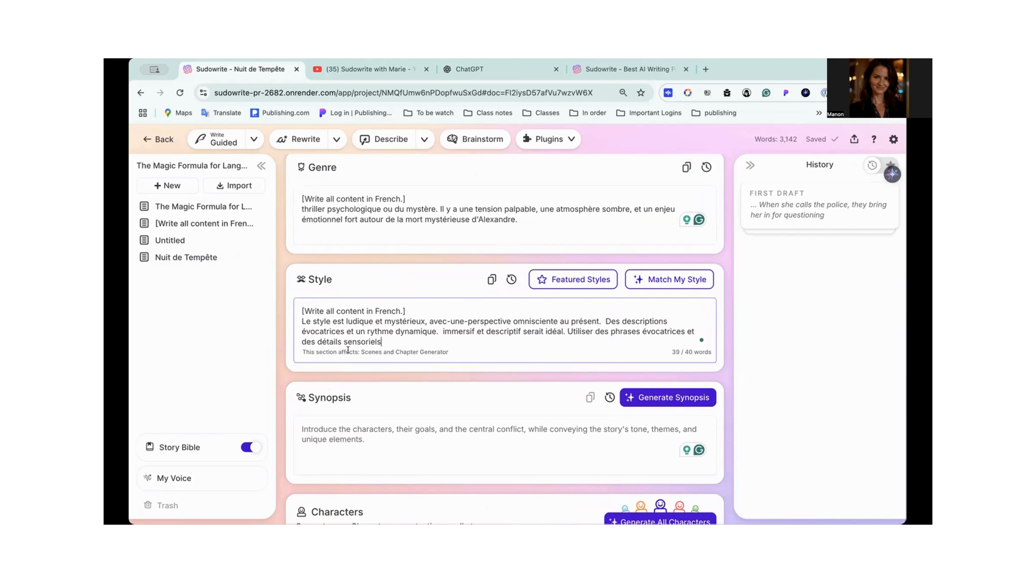
# - Generate the Story Bible's Synopsis from the French Braindump, Genre and Style
pyautogui.scroll(-1, 423, 345)
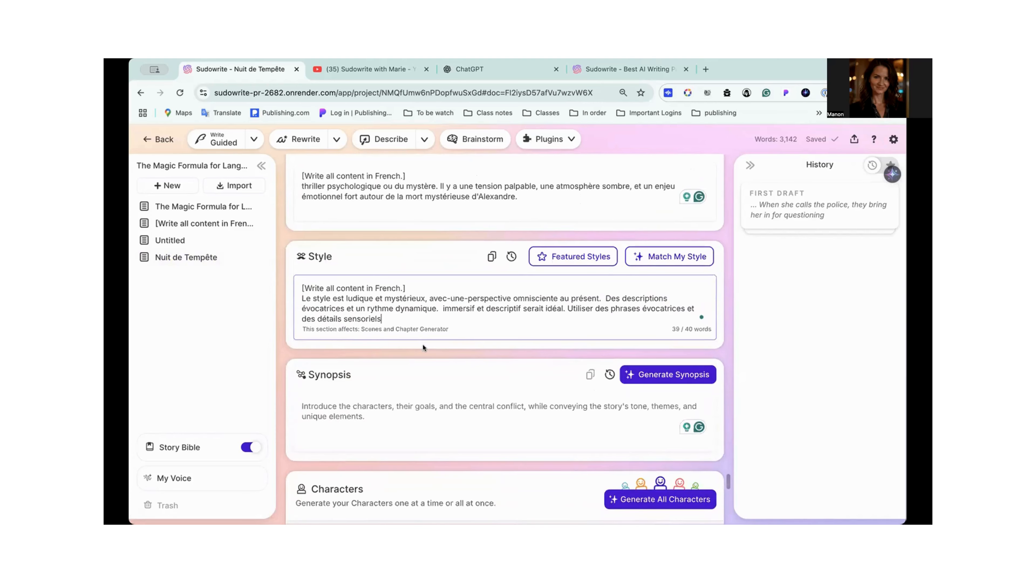
pyautogui.click(673, 374)
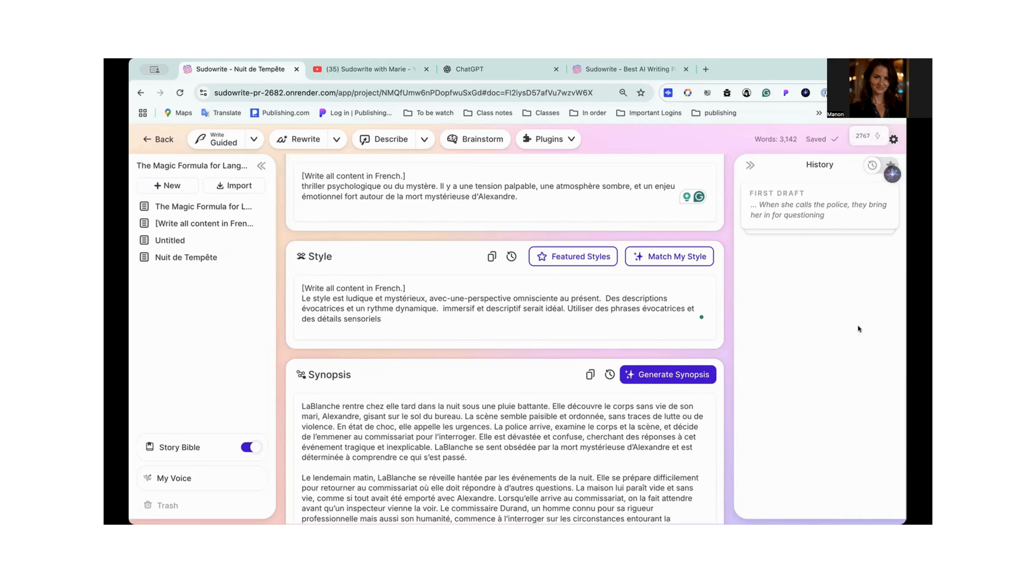
pyautogui.scroll(1, 409, 257)
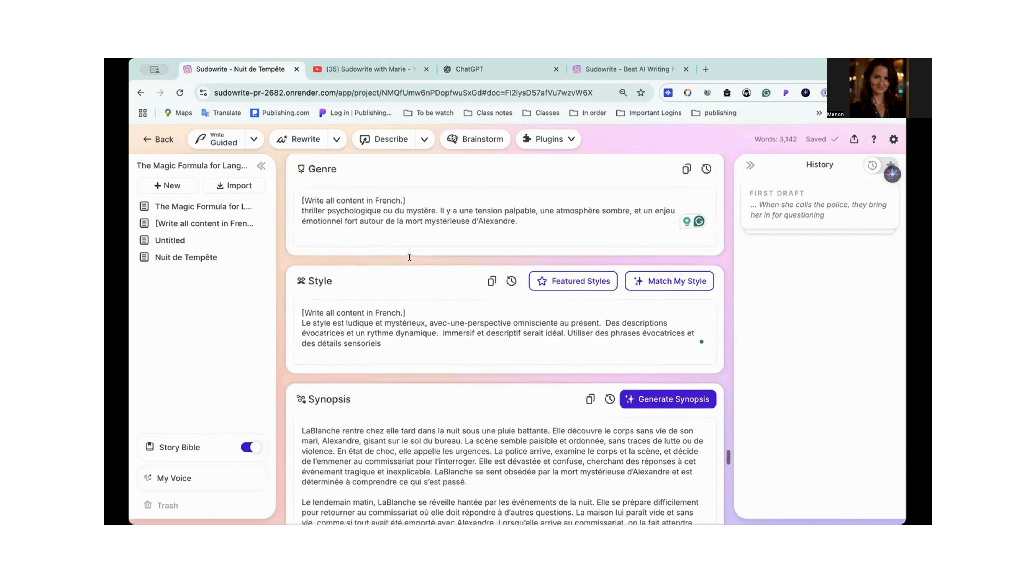
pyautogui.scroll(20, 409, 258)
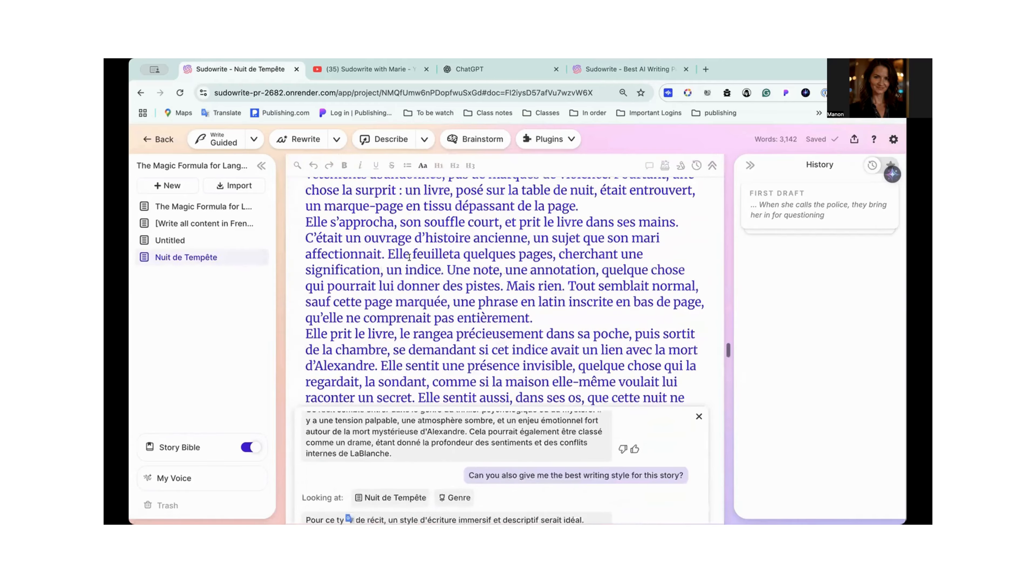
# - Compare the Muse, Excellent and Basic prose modes in the Write settings for multilingual support
pyautogui.scroll(-15, 409, 257)
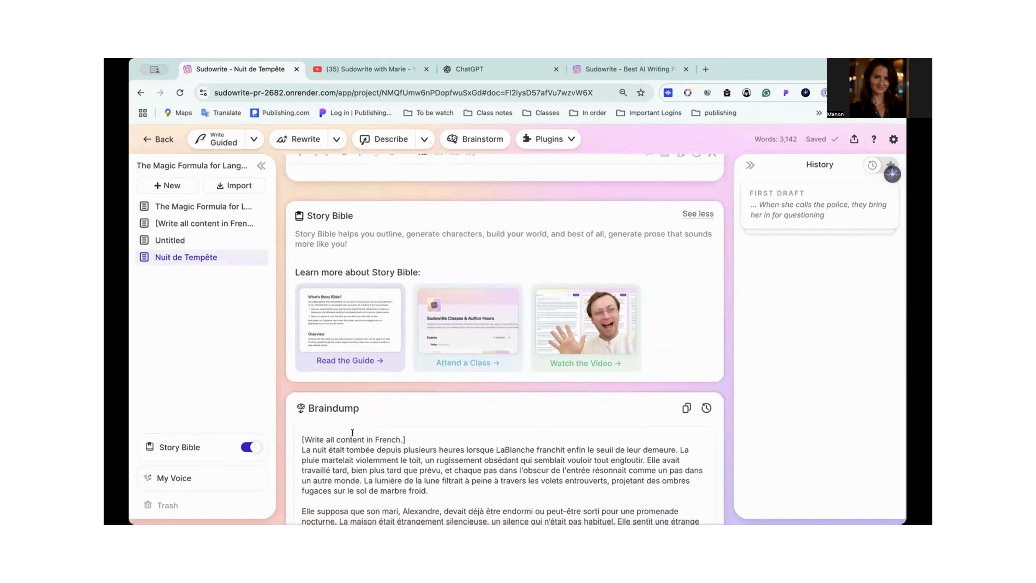
pyautogui.scroll(-5, 352, 433)
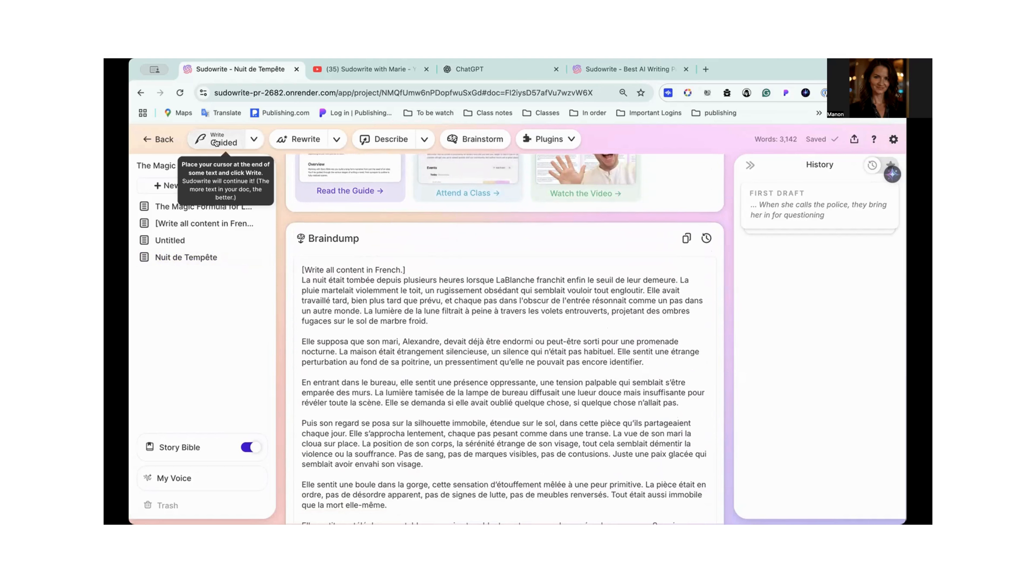
pyautogui.click(253, 139)
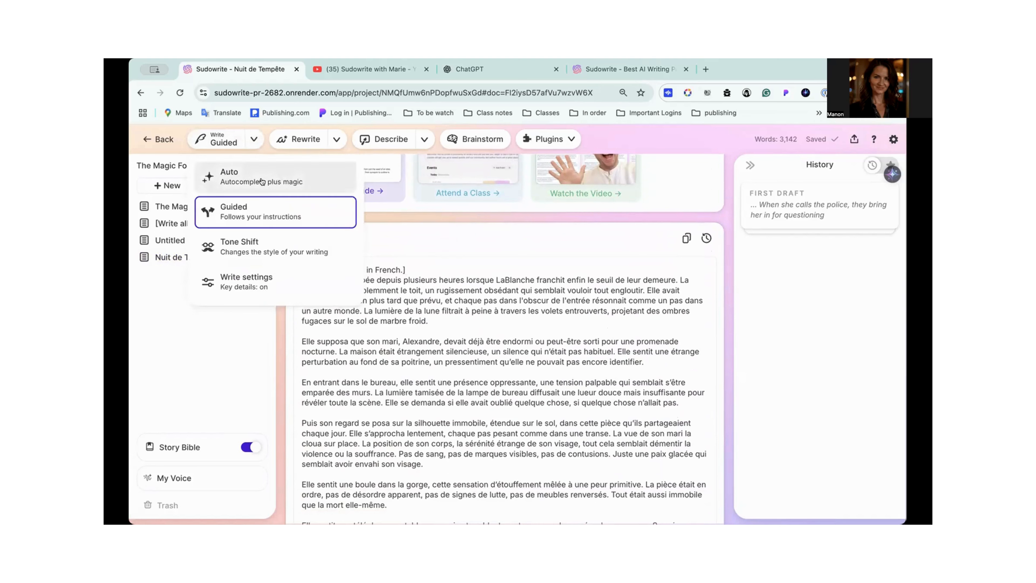
pyautogui.click(263, 283)
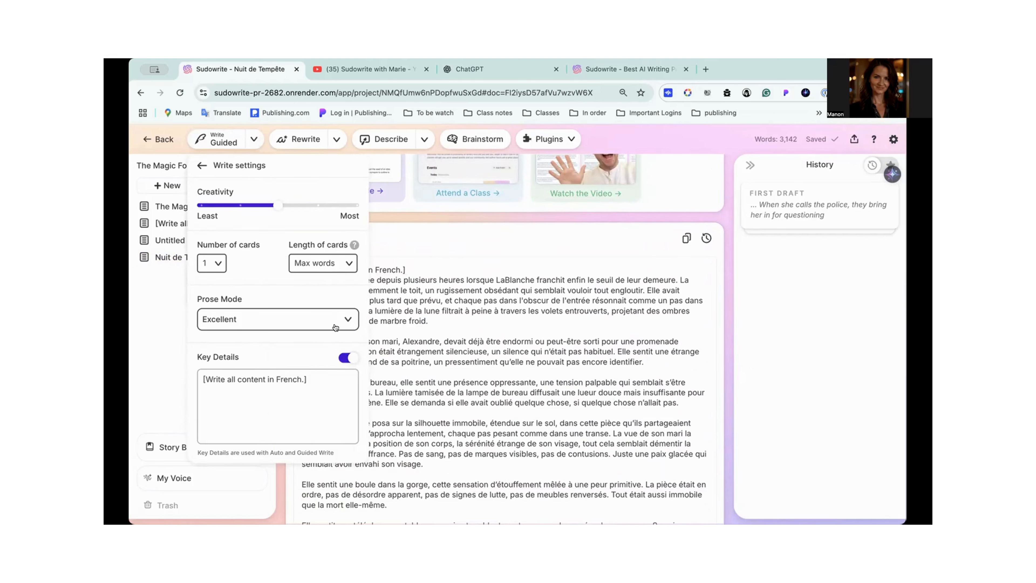
pyautogui.click(348, 321)
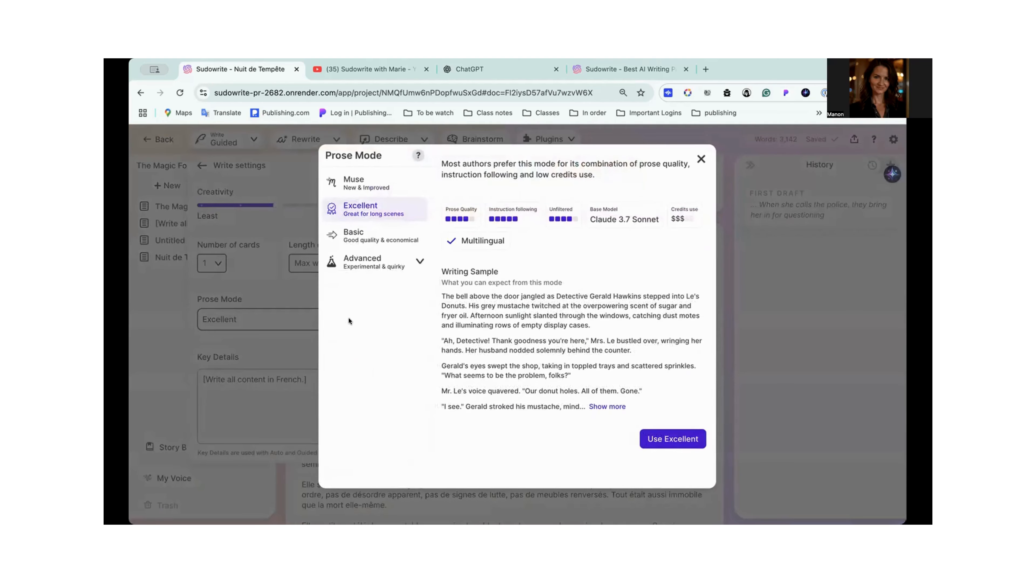
pyautogui.click(363, 184)
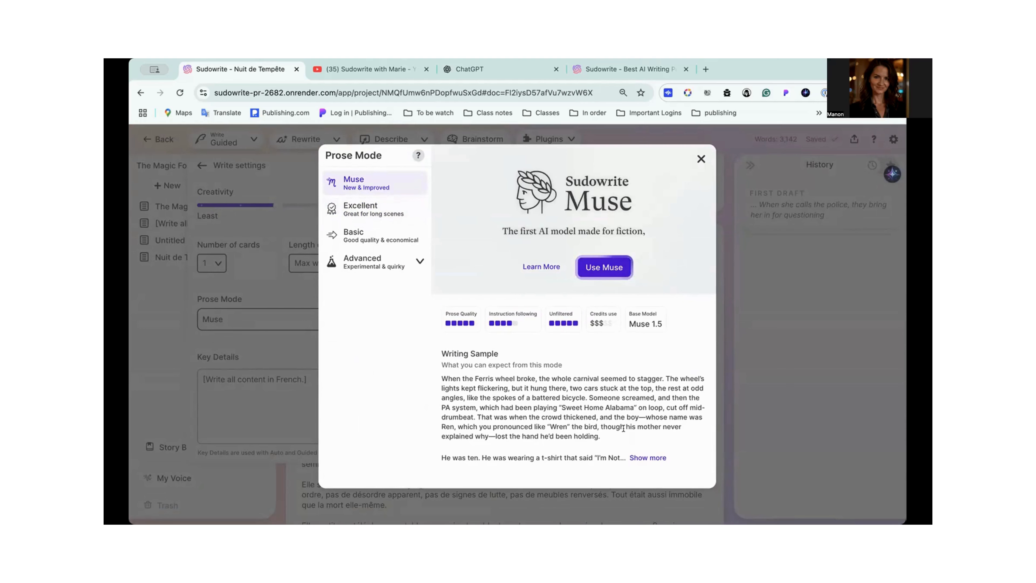
pyautogui.click(384, 211)
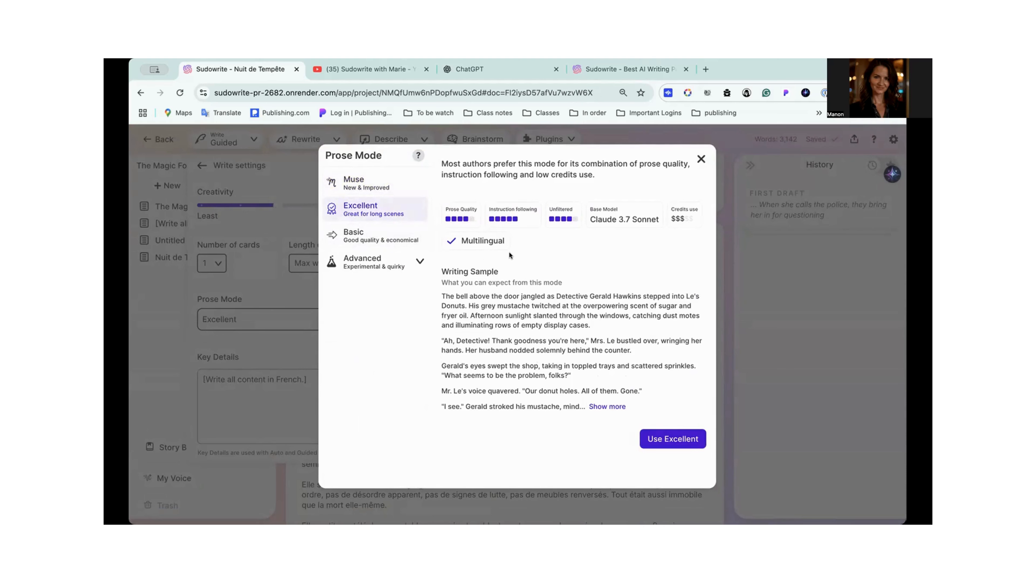
pyautogui.click(387, 240)
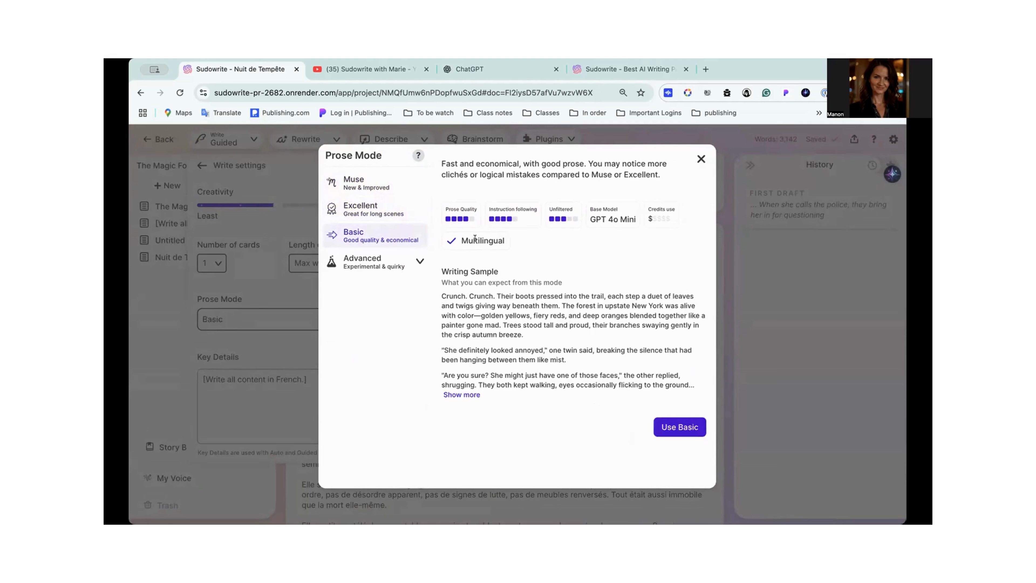
# - Browse the list of Advanced prose models, from the experimental ones to the retired ones
pyautogui.click(370, 264)
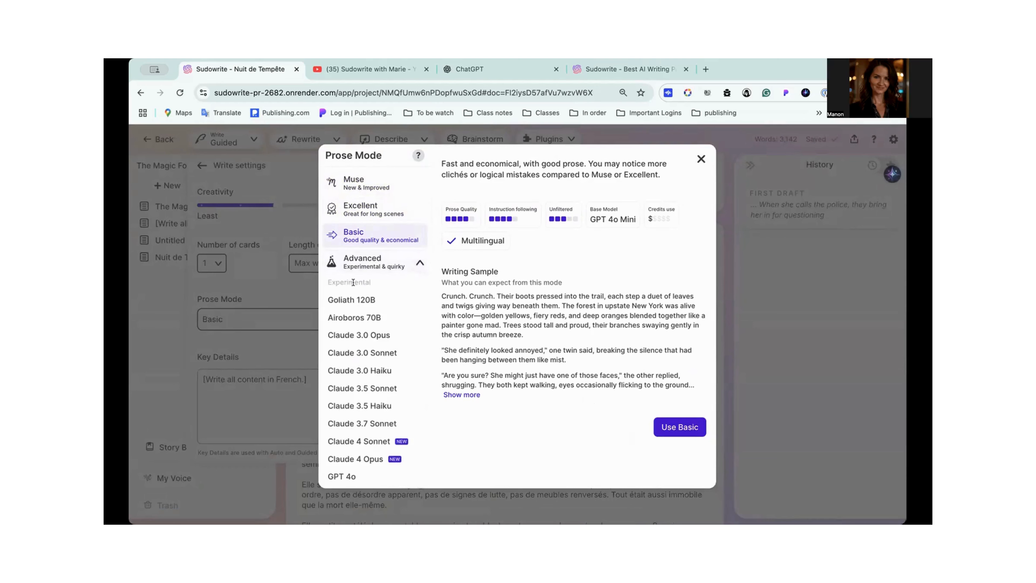
pyautogui.scroll(-4, 370, 347)
pyautogui.scroll(-5, 373, 452)
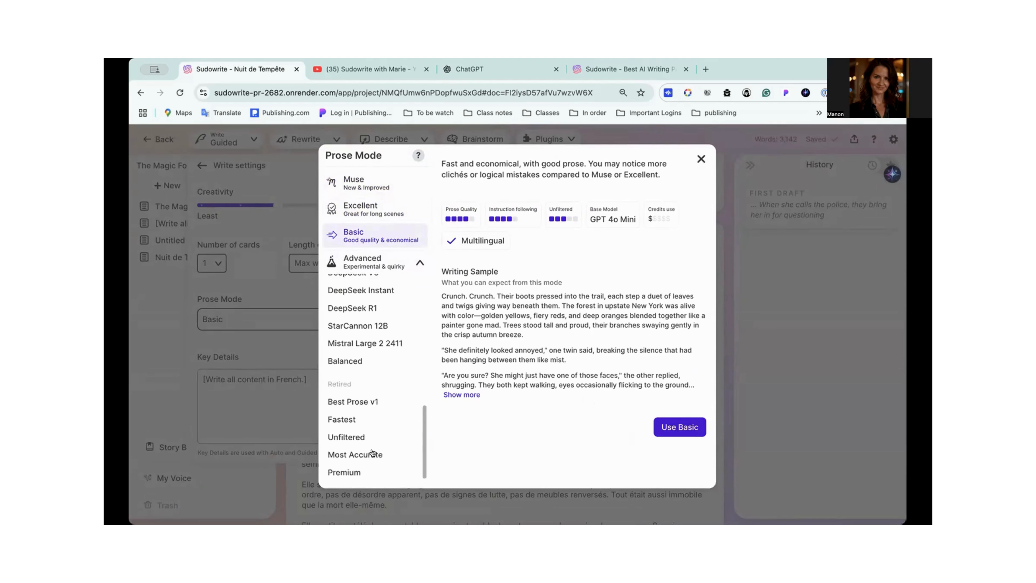
pyautogui.scroll(10, 394, 322)
pyautogui.scroll(2, 394, 323)
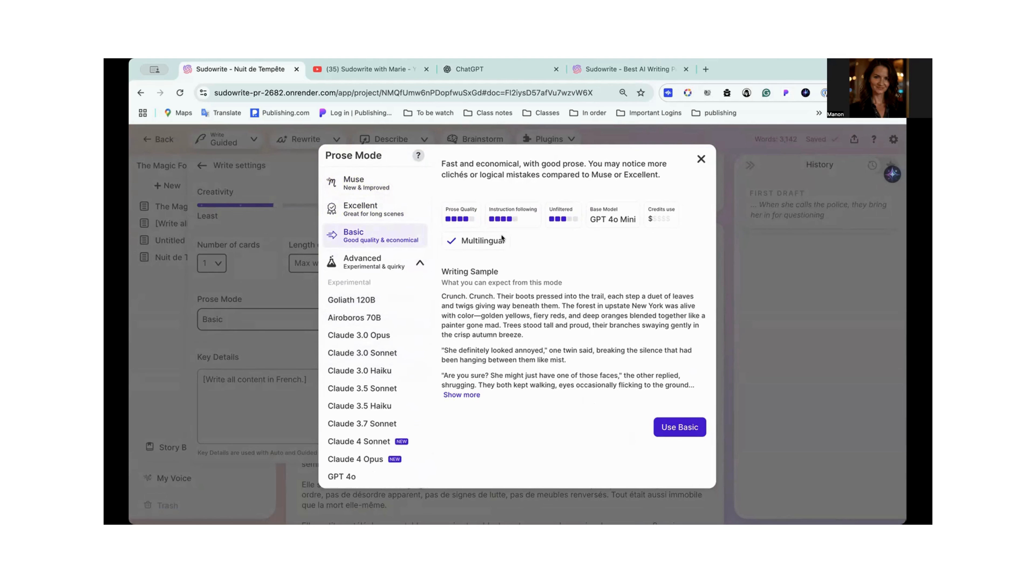
# - Set the prose mode for Write to Excellent
pyautogui.click(361, 209)
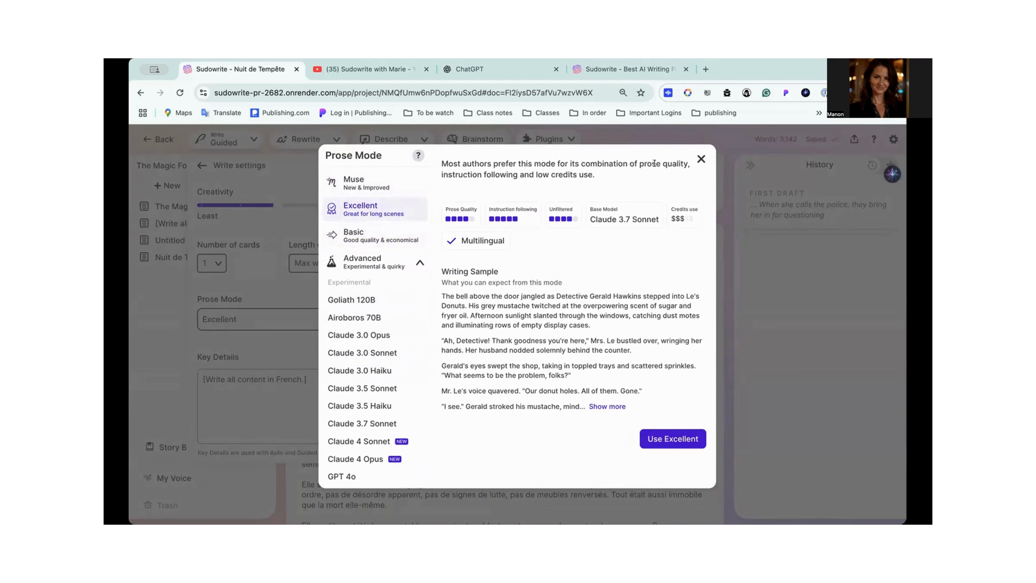
pyautogui.click(677, 440)
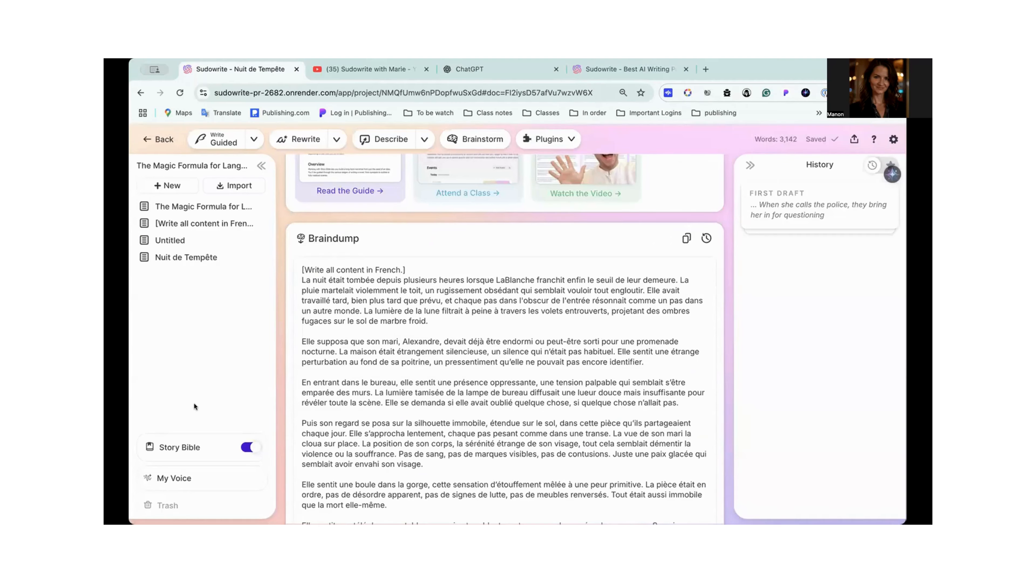
# - Read through the generated Synopsis in the Story Bible from its first paragraph to its last
pyautogui.scroll(-15, 413, 415)
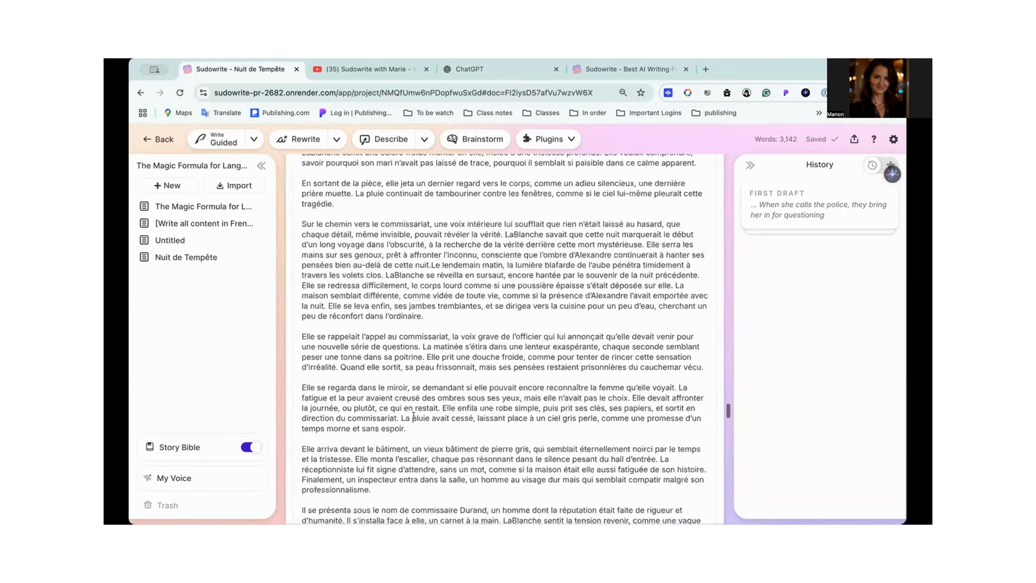
pyautogui.scroll(-20, 413, 415)
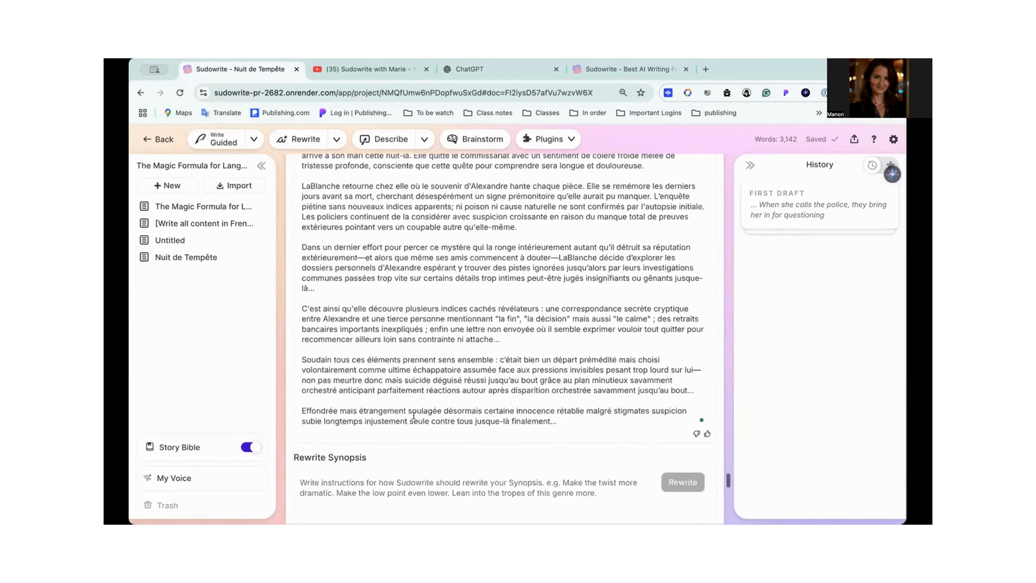
pyautogui.scroll(-2, 413, 415)
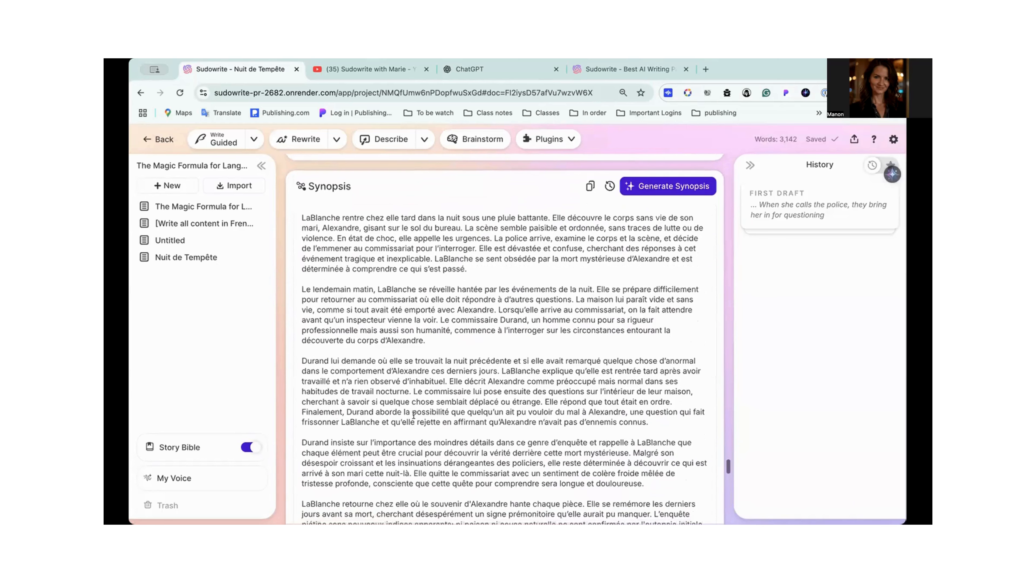
pyautogui.scroll(-5, 413, 415)
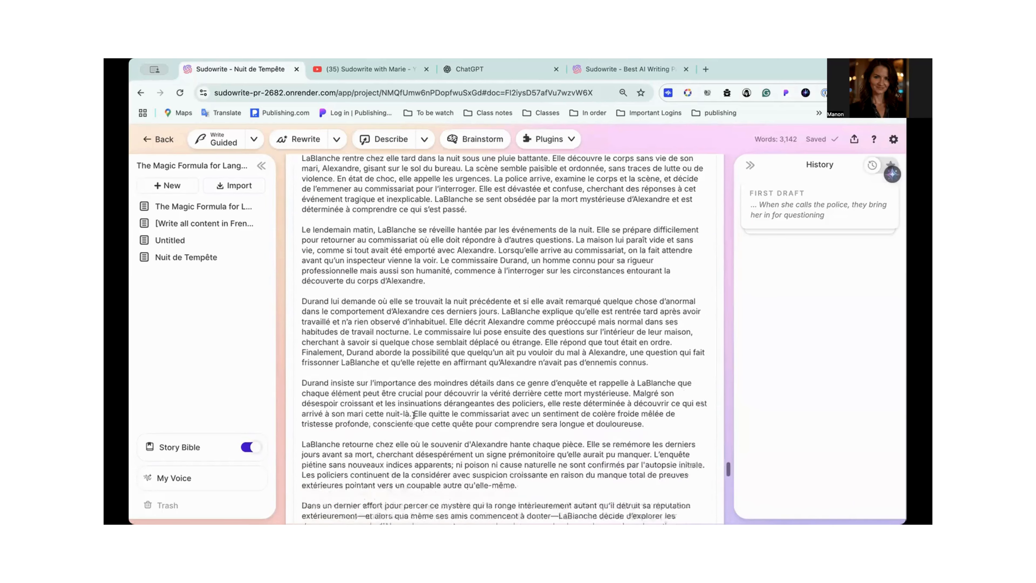
pyautogui.scroll(5, 414, 415)
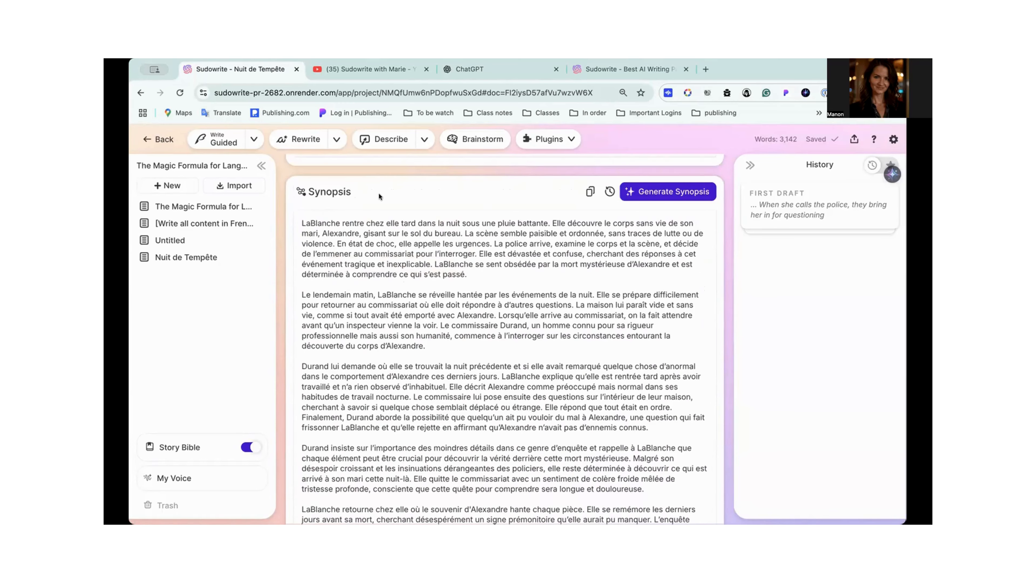
pyautogui.scroll(-2, 355, 275)
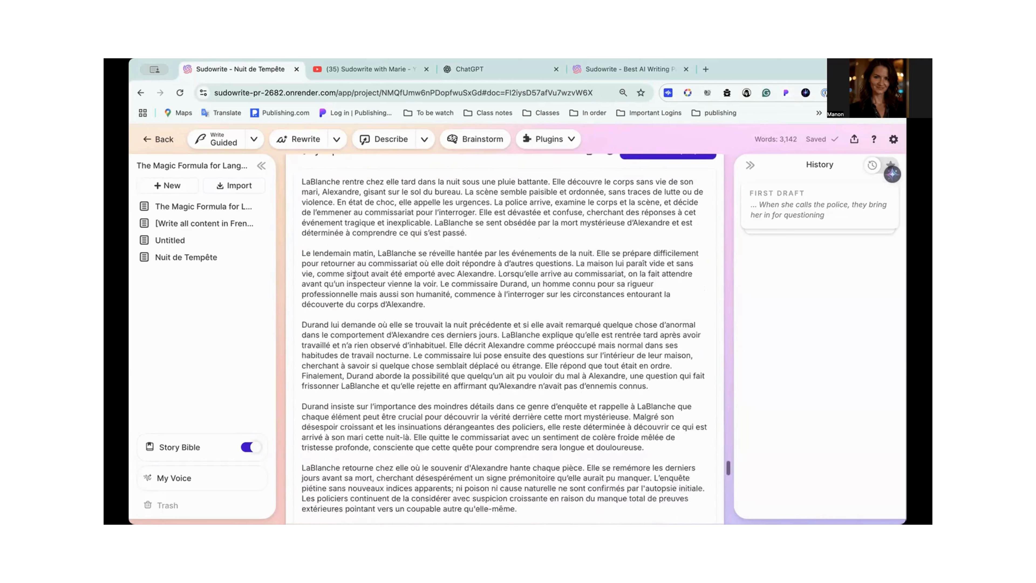
pyautogui.scroll(-1, 354, 275)
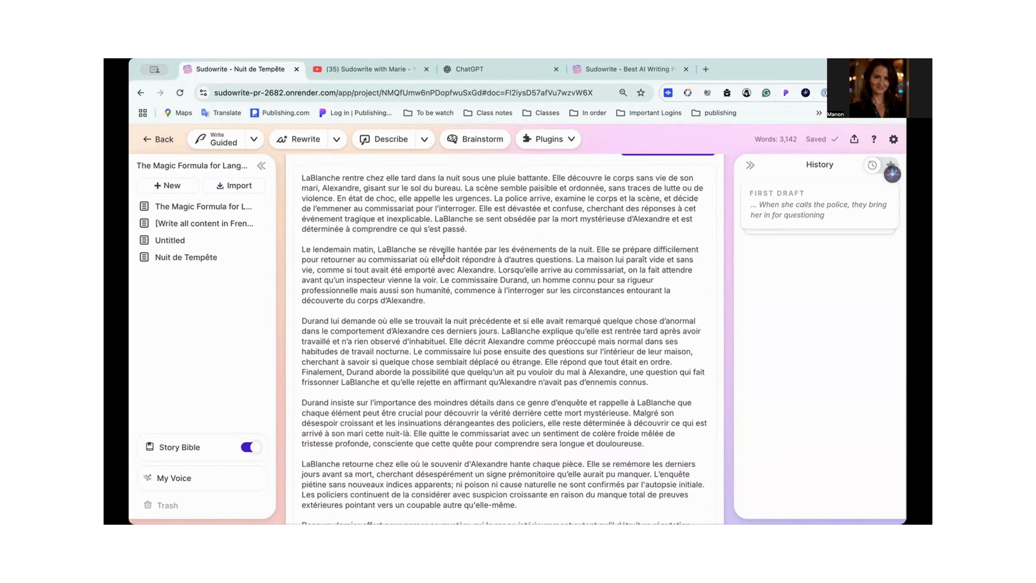
pyautogui.scroll(-3, 413, 294)
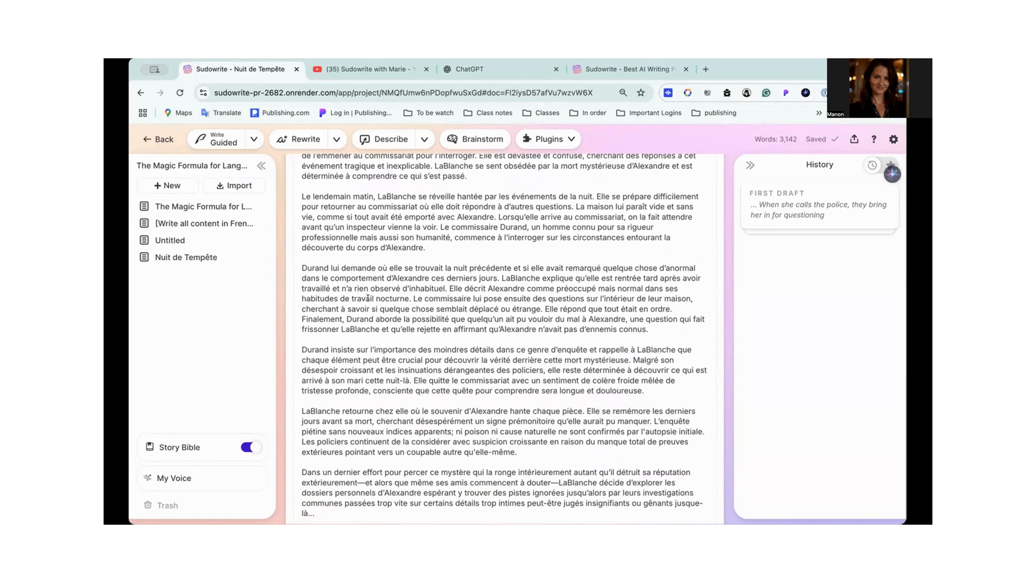
pyautogui.scroll(-4, 489, 286)
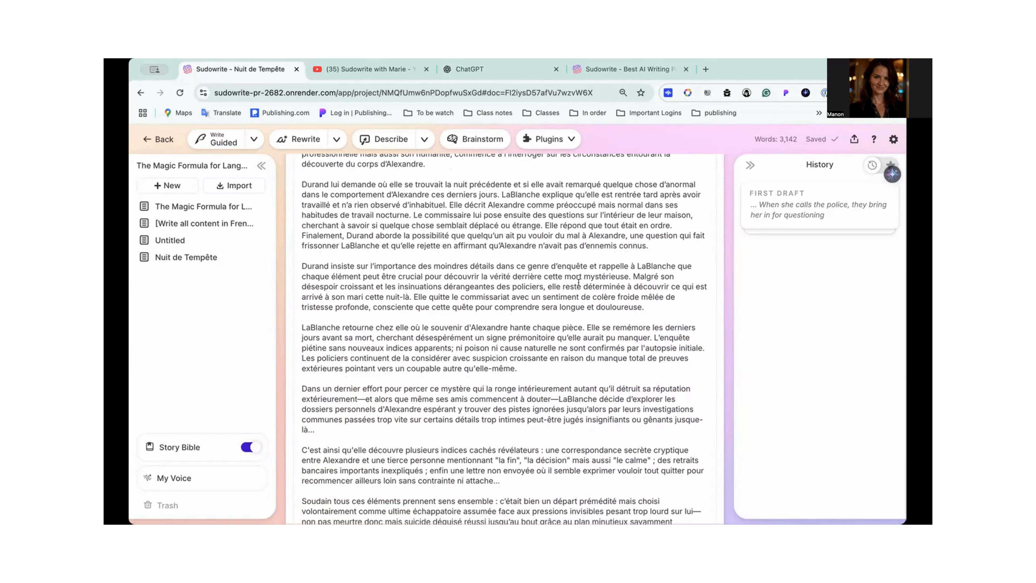
pyautogui.scroll(-5, 579, 282)
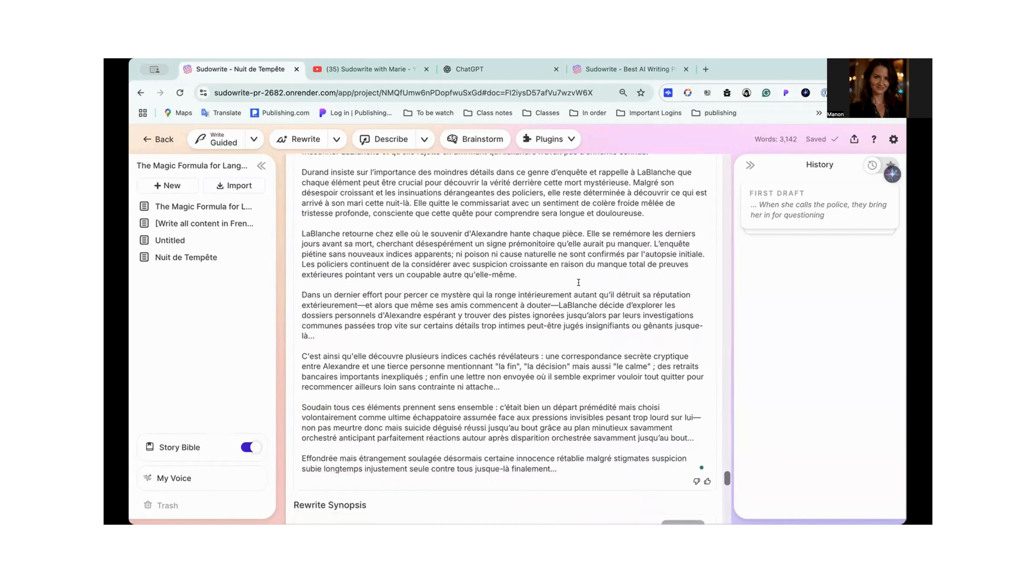
pyautogui.scroll(-2, 578, 282)
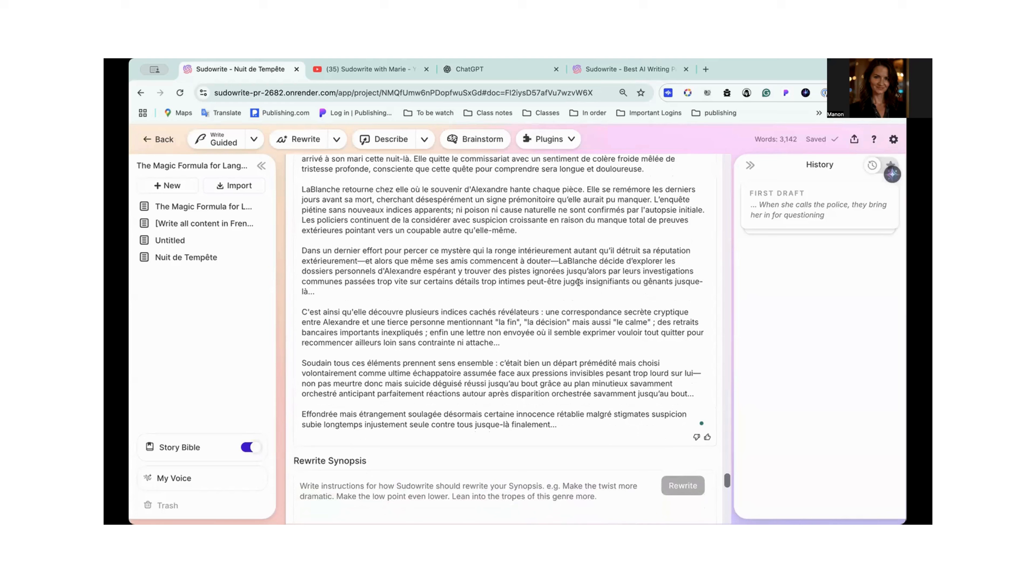
pyautogui.scroll(-2, 579, 281)
pyautogui.scroll(-3, 579, 282)
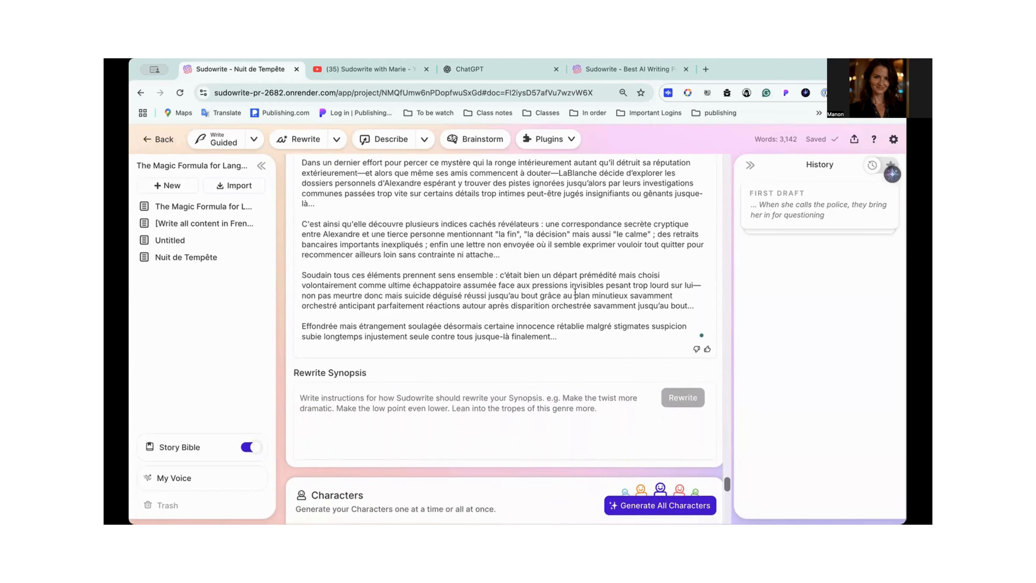
# - Check the Synopsis's word count against its limit and which other Story Bible sections it affects
pyautogui.click(605, 337)
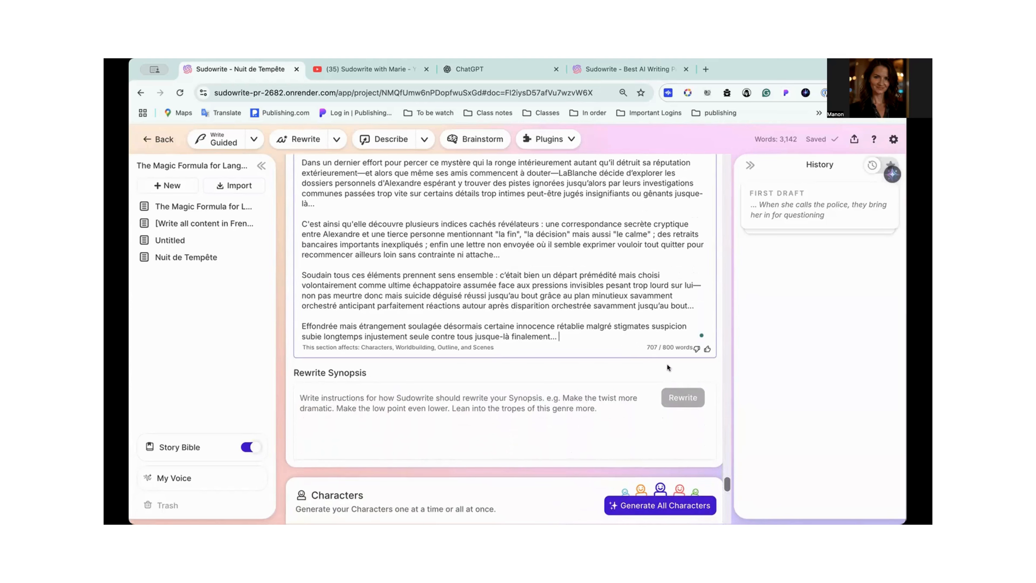
pyautogui.scroll(1, 581, 268)
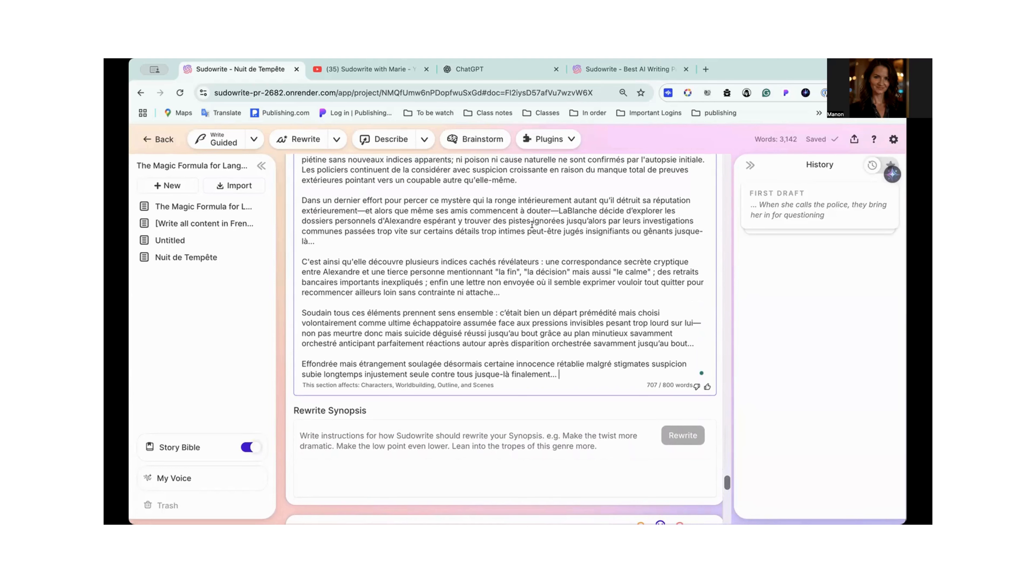
pyautogui.scroll(-2, 538, 268)
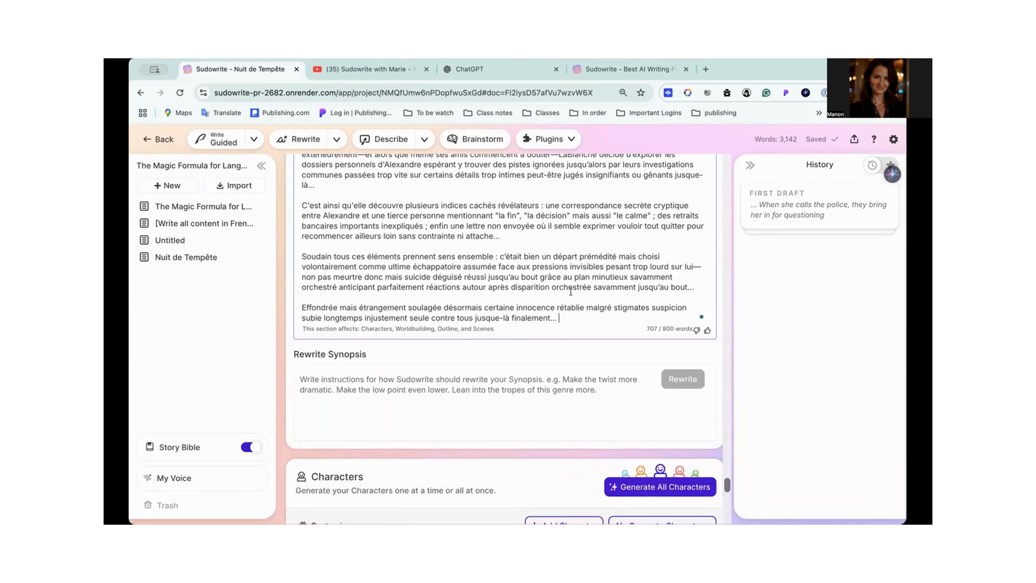
# - Highlight the Synopsis passage beginning "c'était bien un départ prémédité" in the second-to-last paragraph and reread the surrounding text
pyautogui.moveTo(487, 257); pyautogui.dragTo(605, 276)
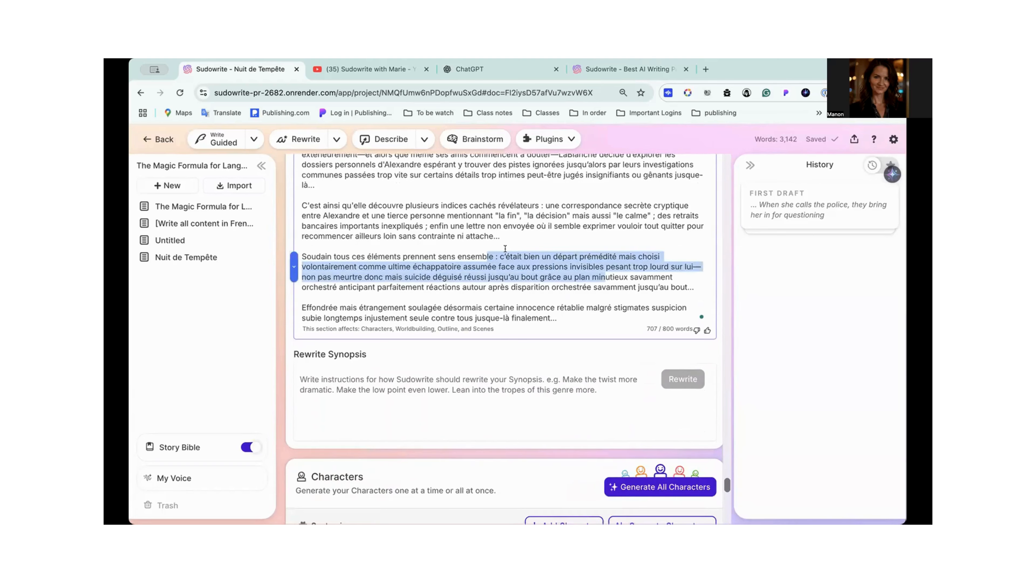
pyautogui.scroll(-1, 506, 248)
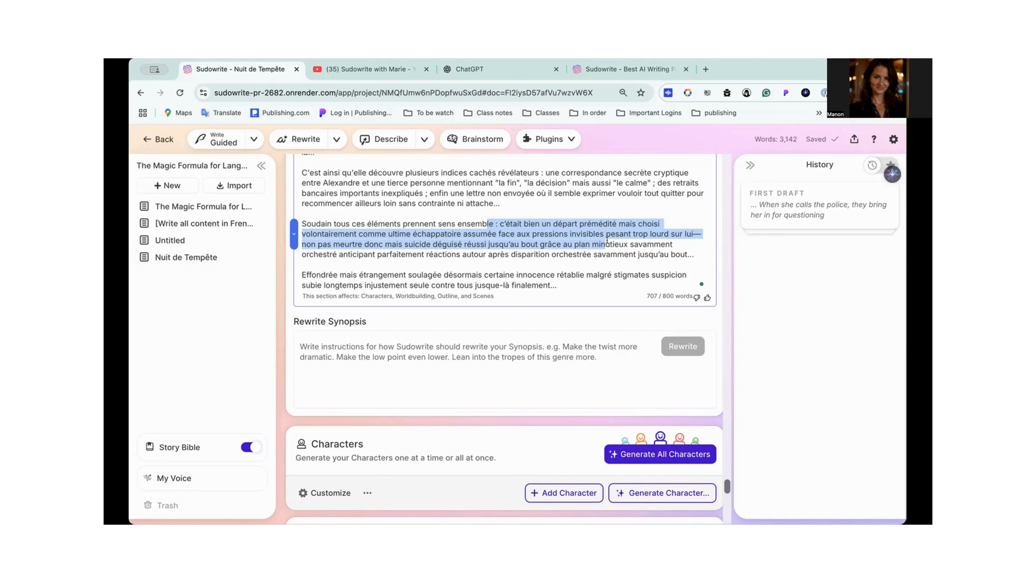
pyautogui.scroll(-3, 608, 240)
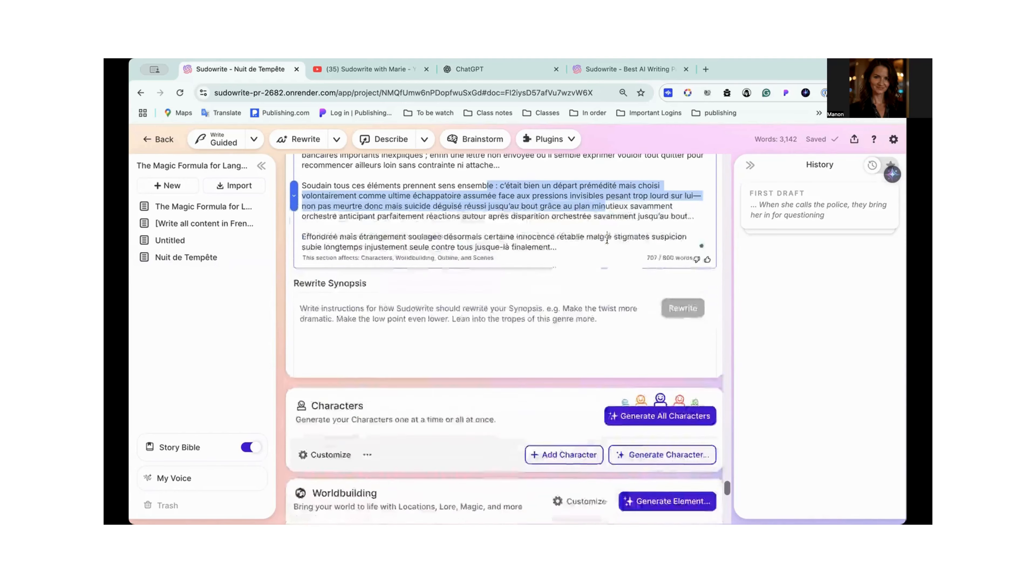
pyautogui.scroll(10, 560, 207)
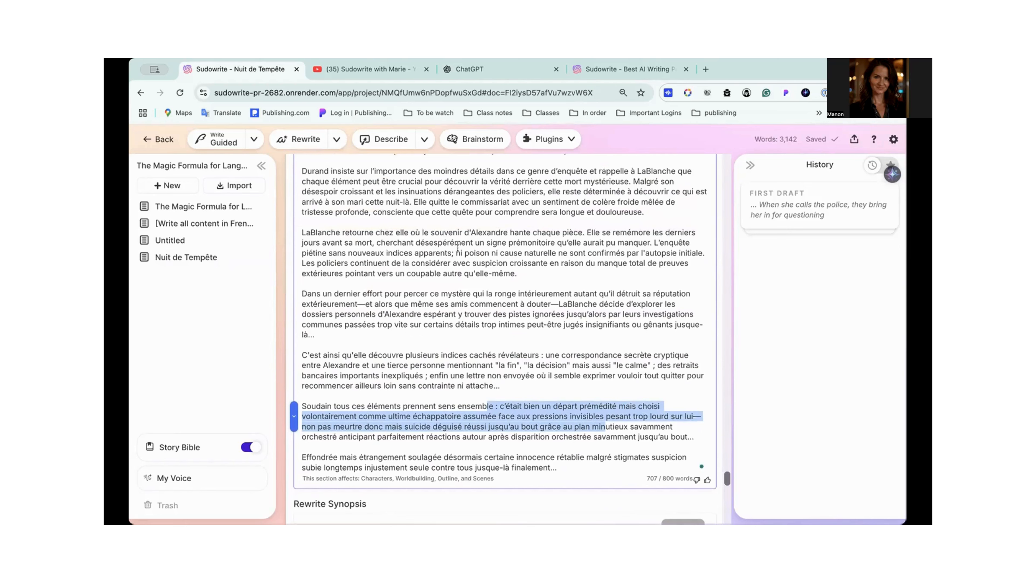
pyautogui.scroll(-4, 605, 238)
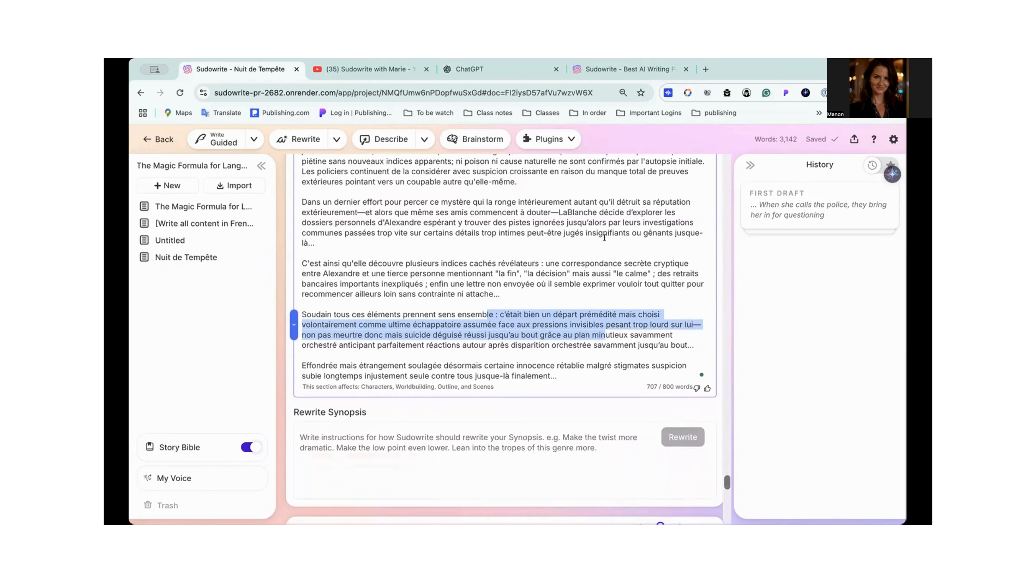
pyautogui.scroll(-8, 604, 237)
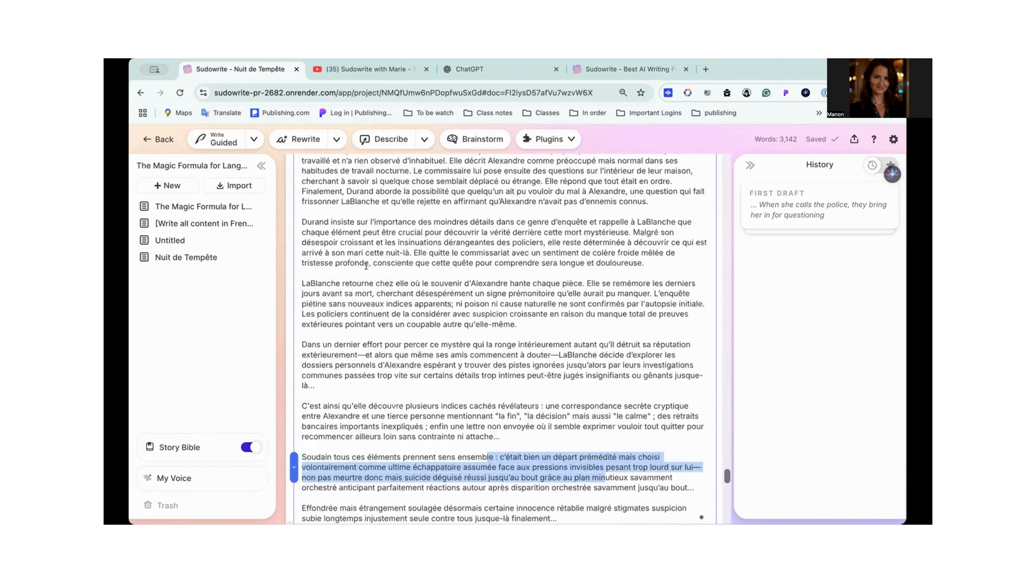
pyautogui.scroll(-2, 450, 236)
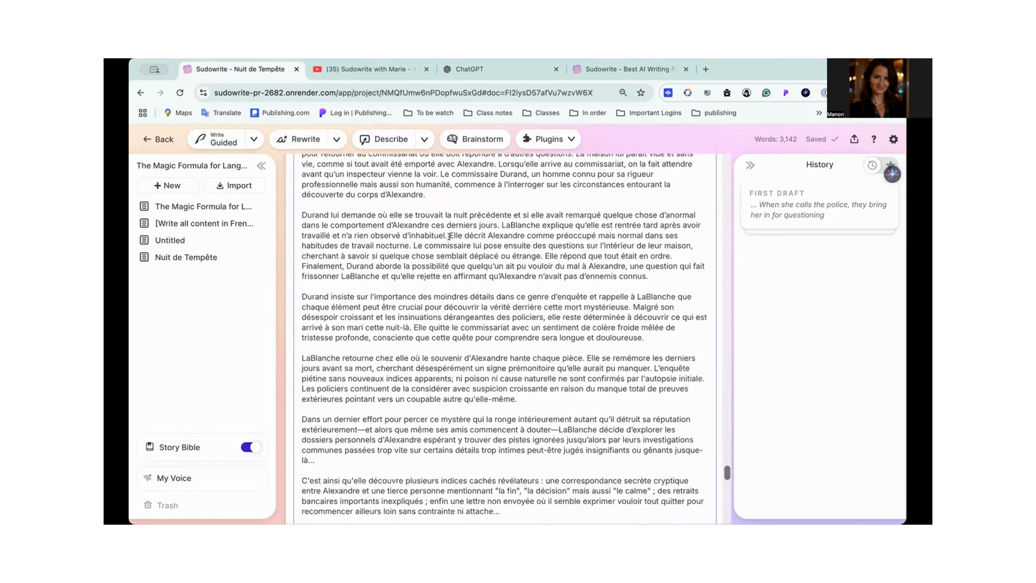
pyautogui.scroll(2, 449, 236)
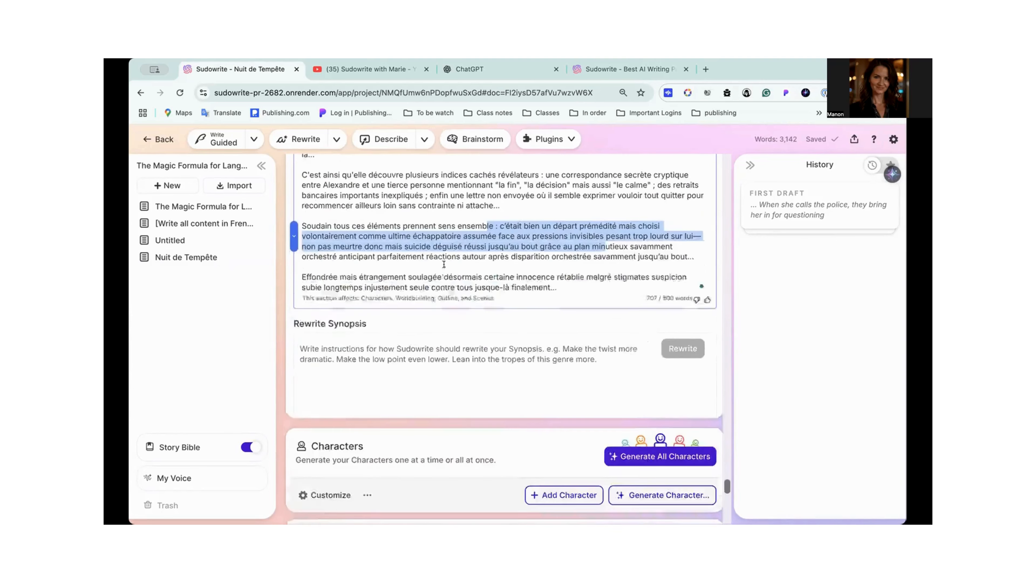
# - Copy the instruction line "[Write all content in norwegian.]" from the "[Write all content in French.]" document
pyautogui.scroll(-2, 443, 264)
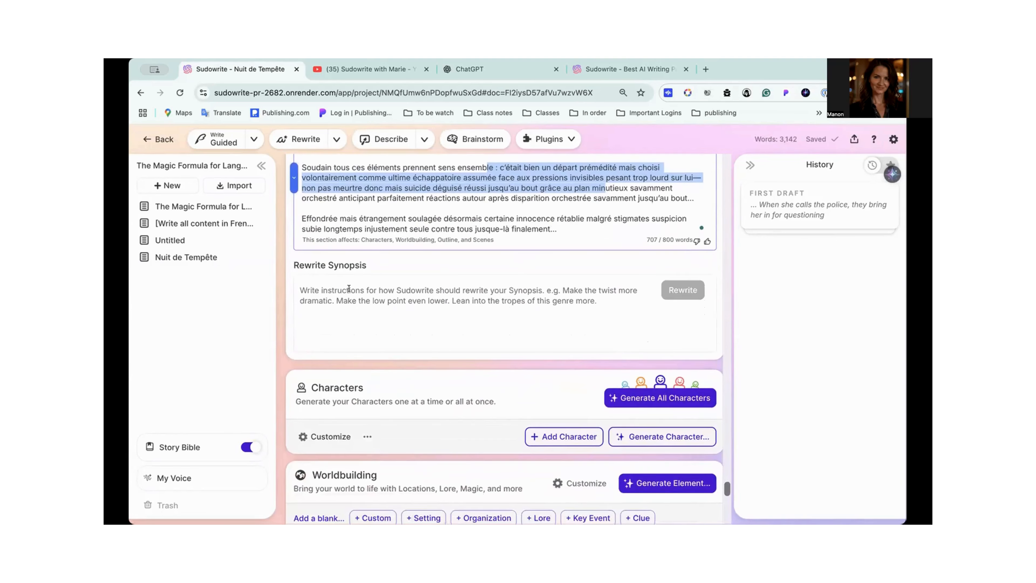
pyautogui.click(214, 224)
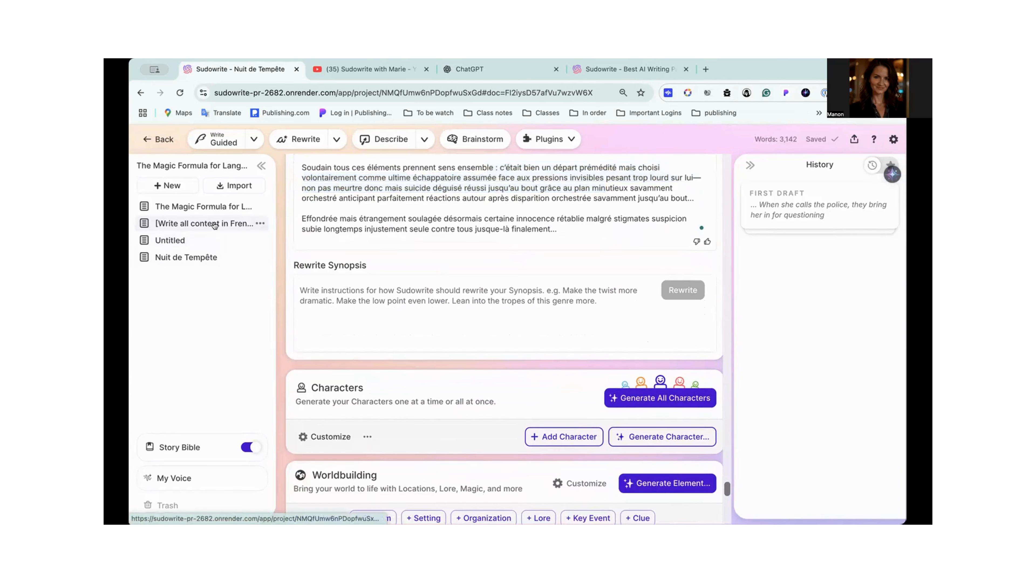
pyautogui.click(214, 224)
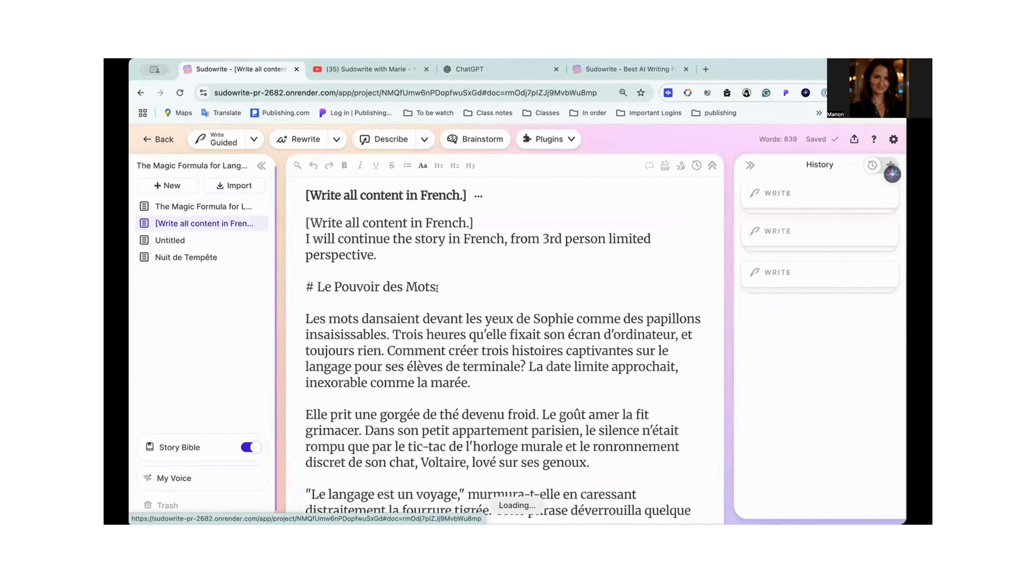
pyautogui.scroll(-12, 454, 298)
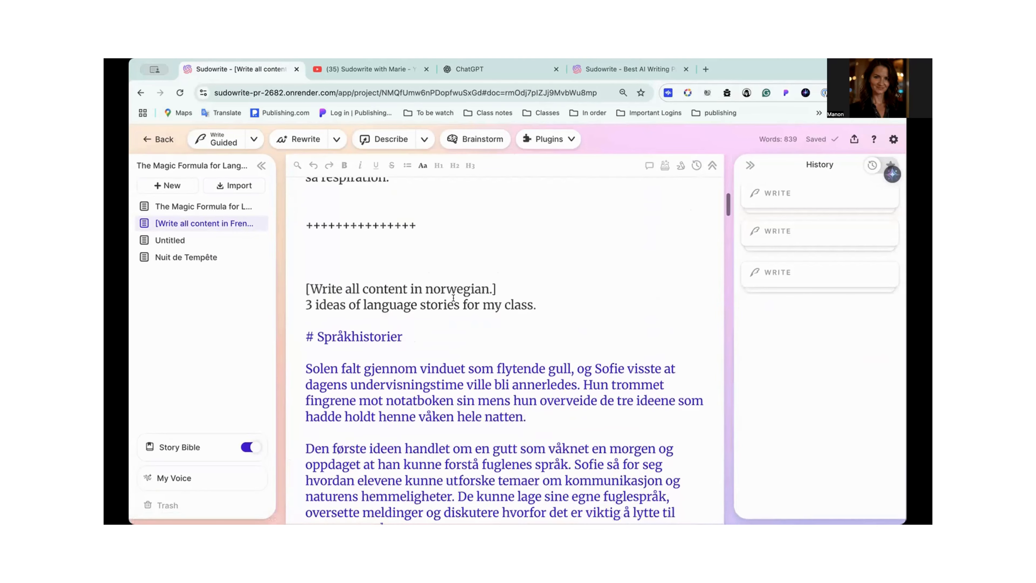
pyautogui.moveTo(527, 282); pyautogui.dragTo(300, 281)
pyautogui.press('super+c')
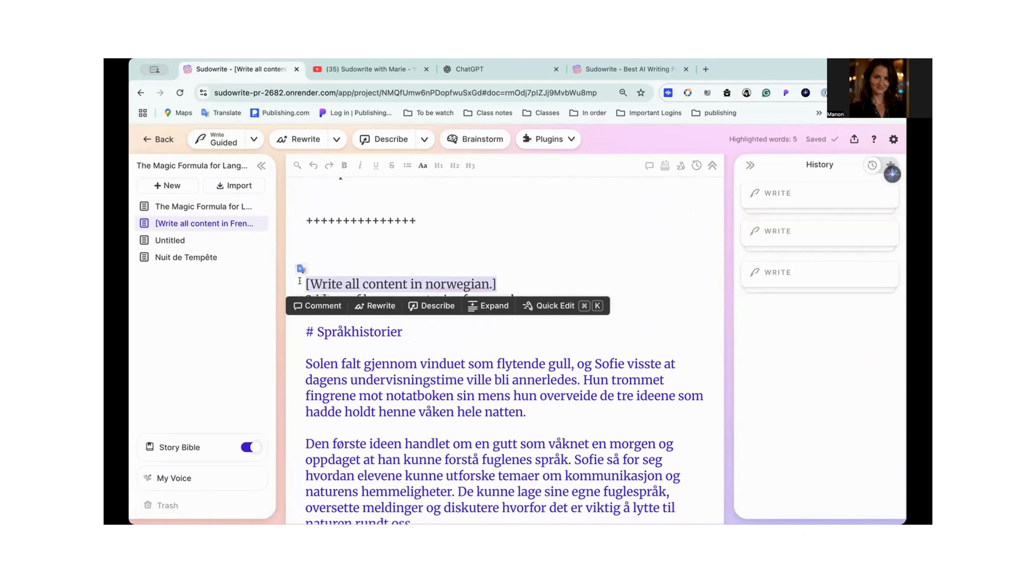
# - Rewrite the Synopsis of Nuit de Tempête with the pasted instruction "[Write all content in norwegian.]"
pyautogui.click(172, 258)
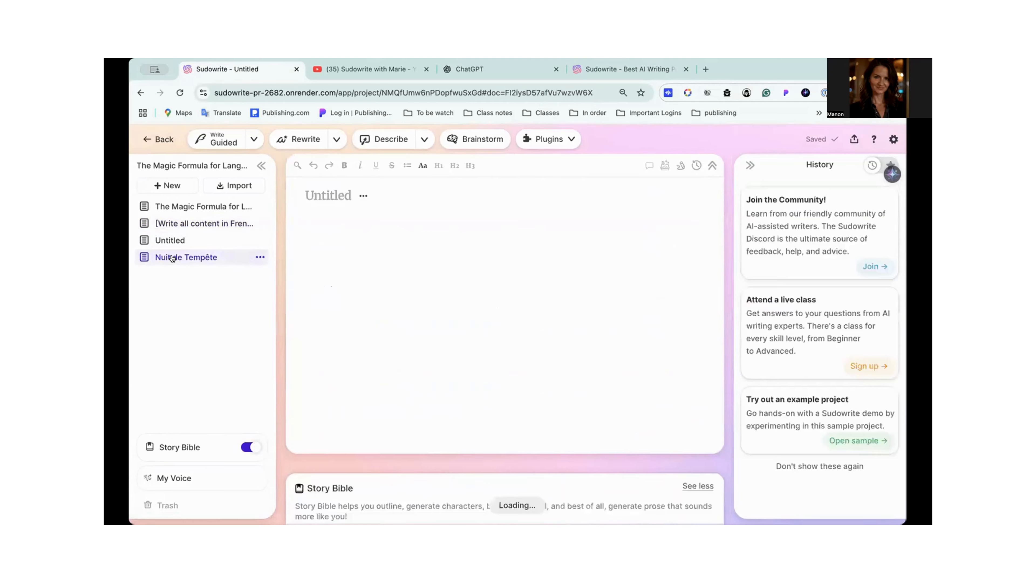
pyautogui.moveTo(212, 441)
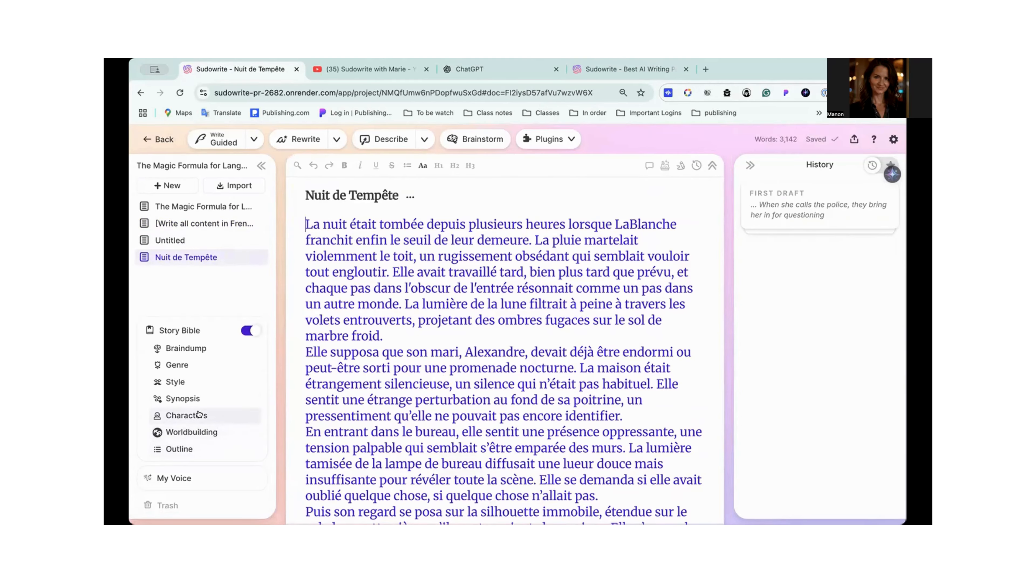
pyautogui.click(197, 399)
pyautogui.scroll(-13, 449, 386)
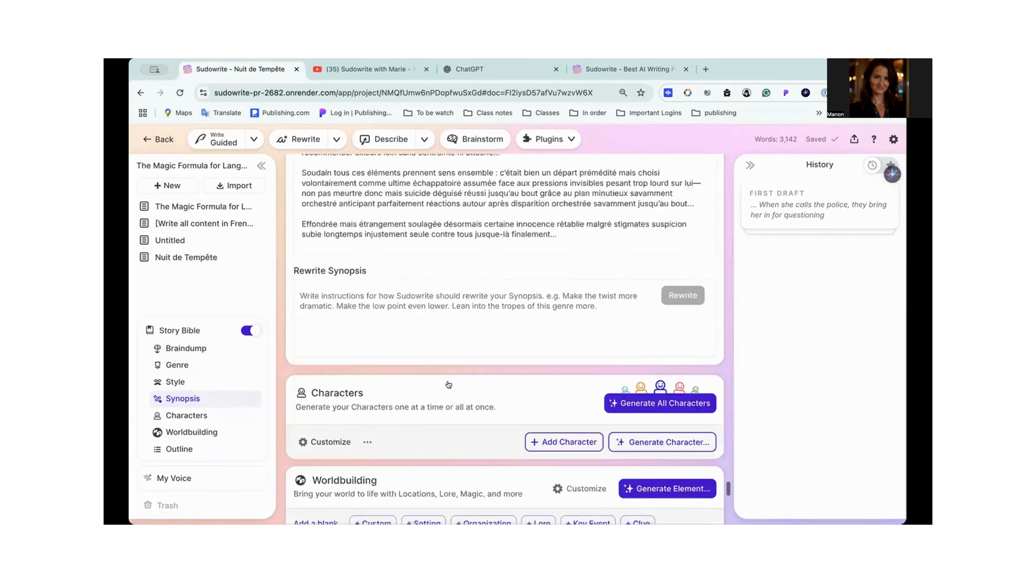
pyautogui.scroll(5, 448, 382)
pyautogui.scroll(-3, 448, 382)
pyautogui.click(391, 404)
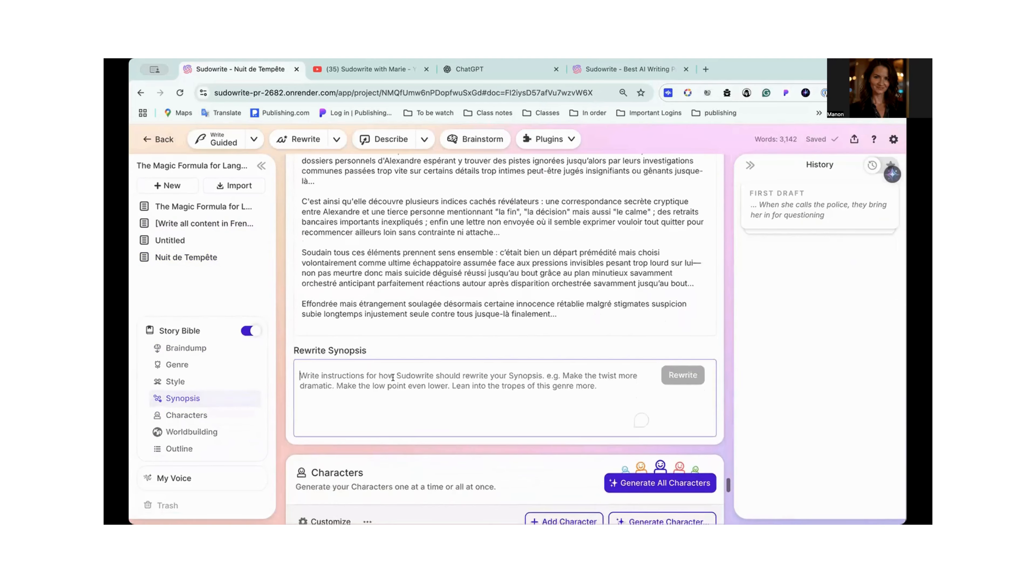
pyautogui.press('super+v')
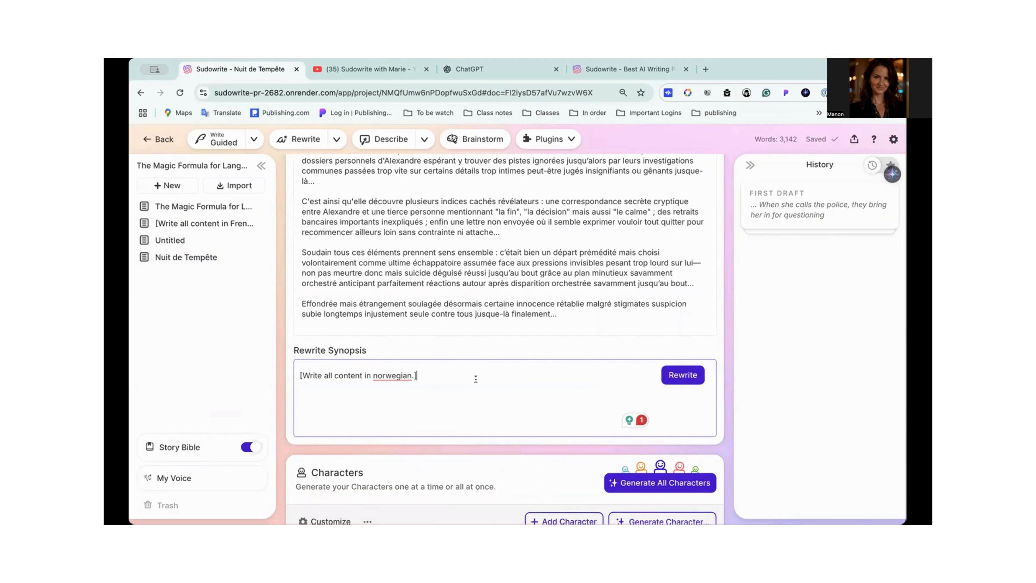
pyautogui.click(677, 376)
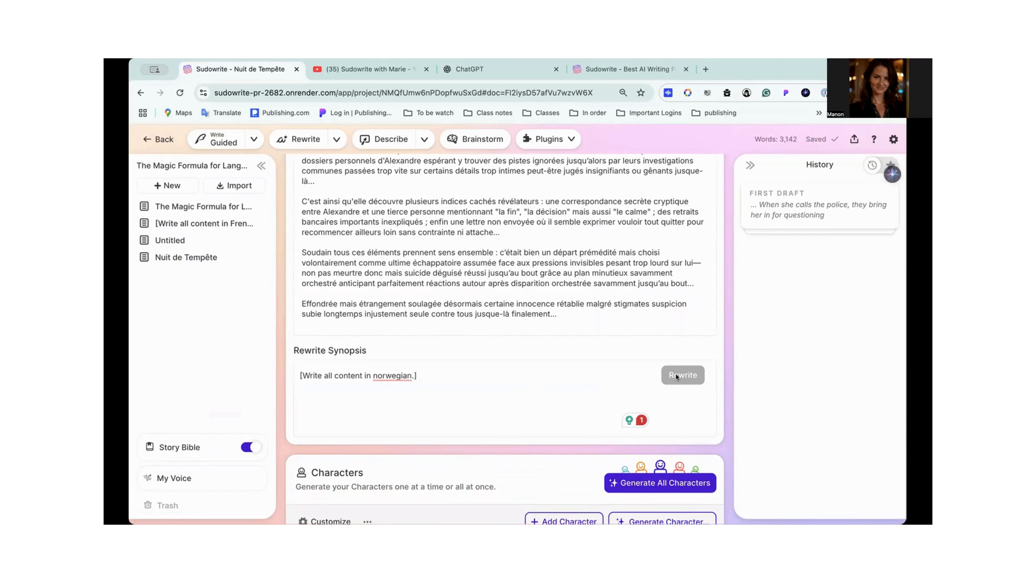
# - Review the rewritten Norwegian Synopsis in the Story Bible together with the rewrite instruction below it
pyautogui.scroll(-15, 676, 373)
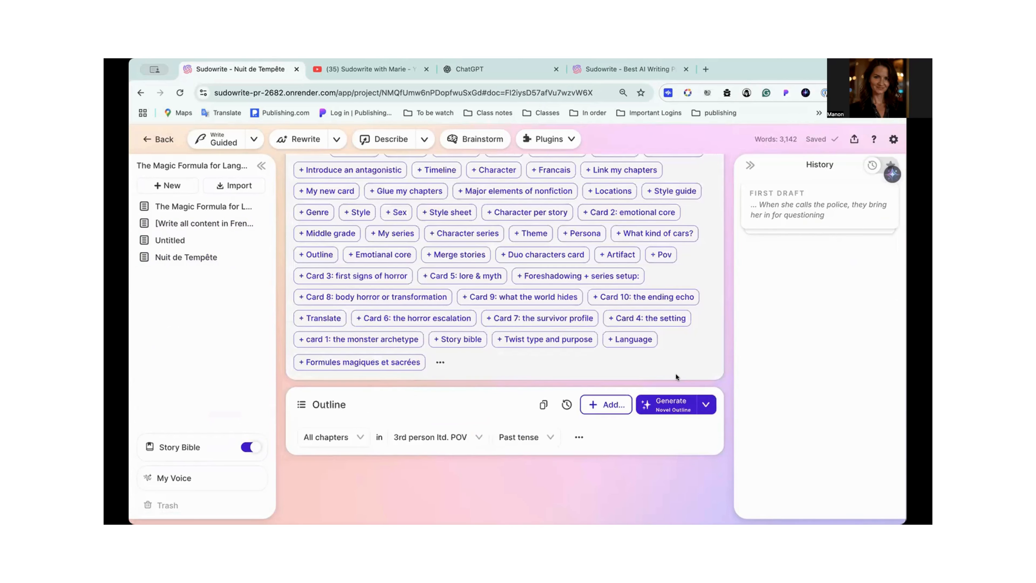
pyautogui.scroll(3, 676, 373)
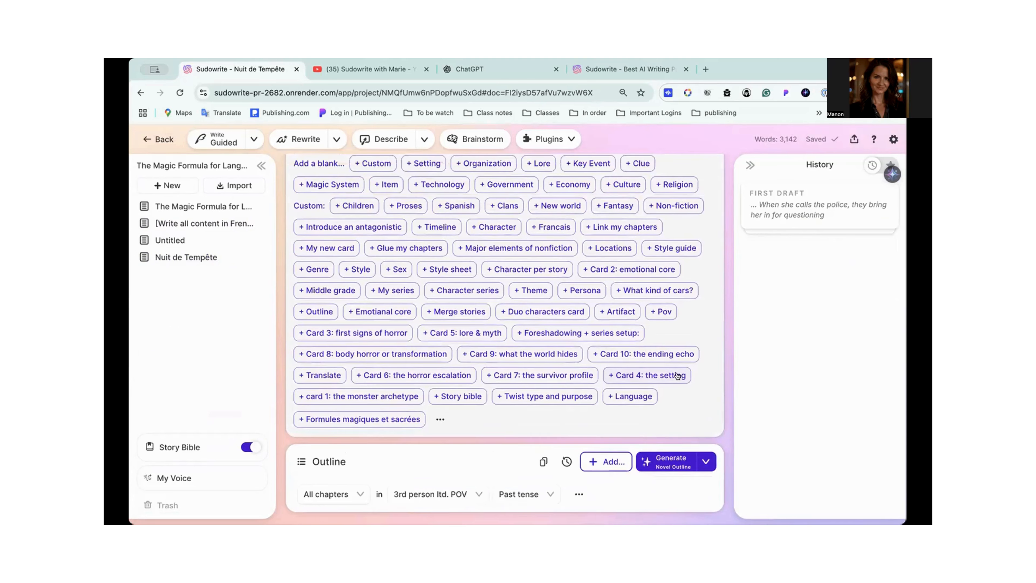
pyautogui.scroll(3, 676, 375)
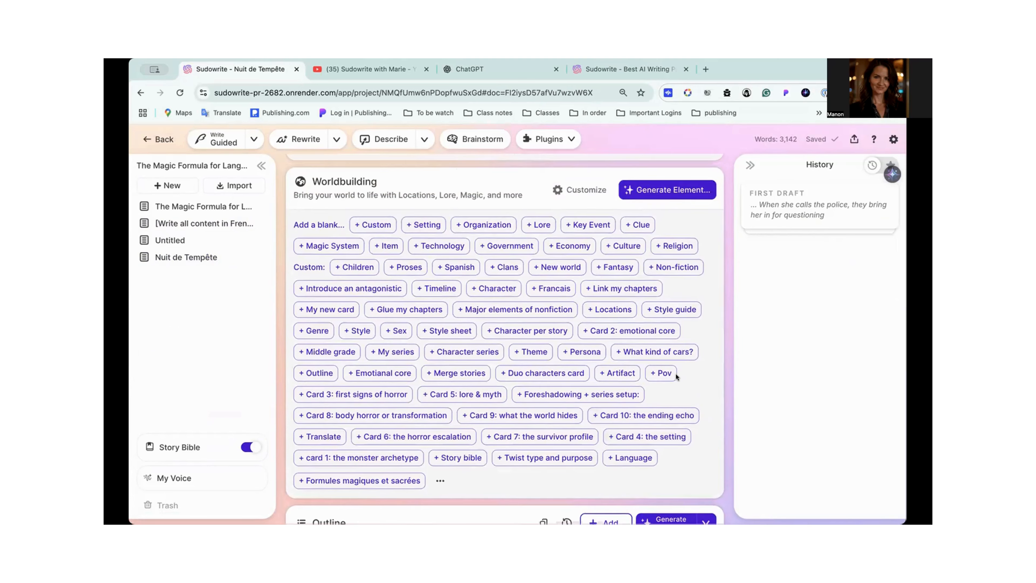
pyautogui.scroll(3, 677, 376)
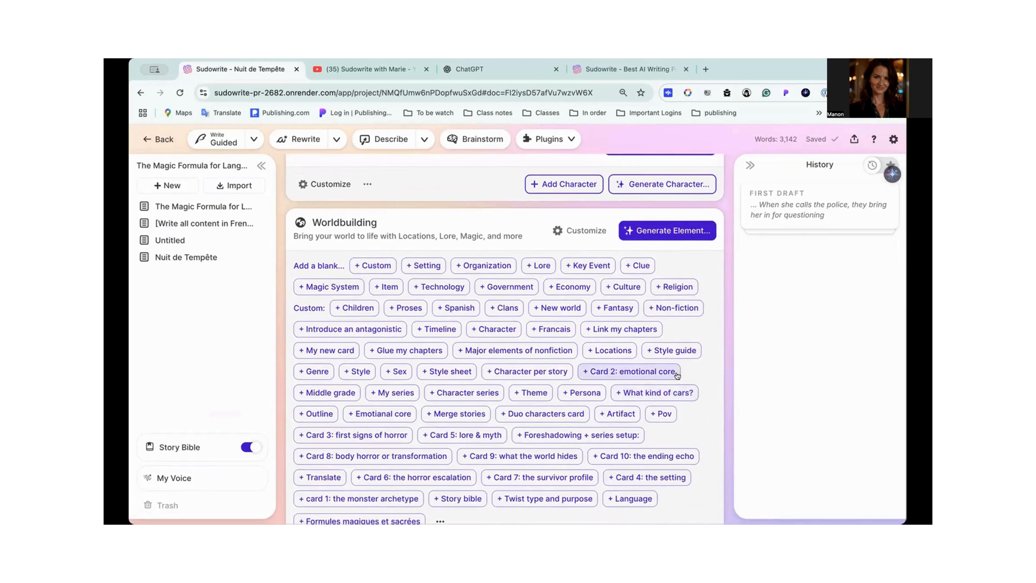
pyautogui.scroll(8, 677, 376)
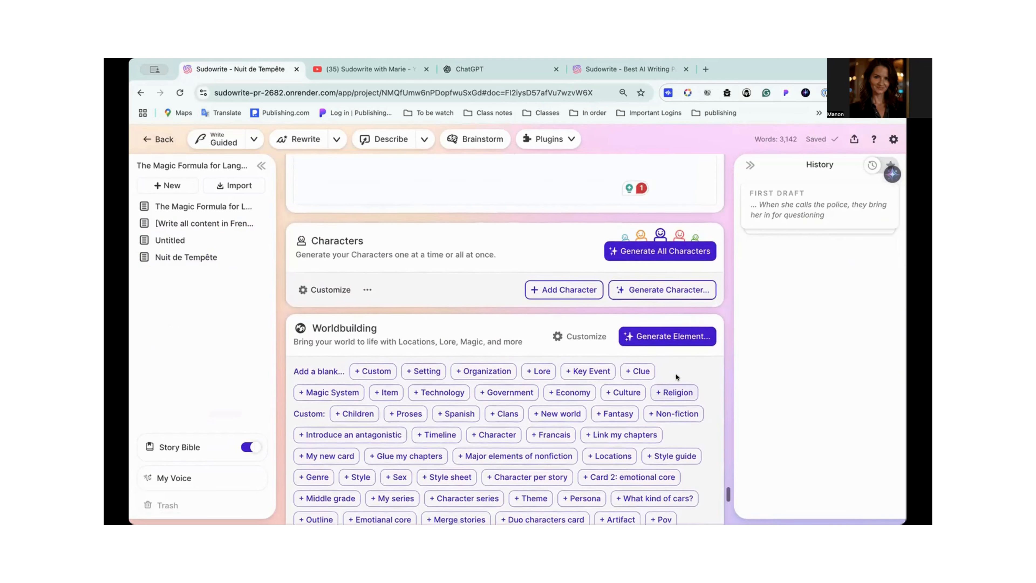
pyautogui.scroll(3, 677, 376)
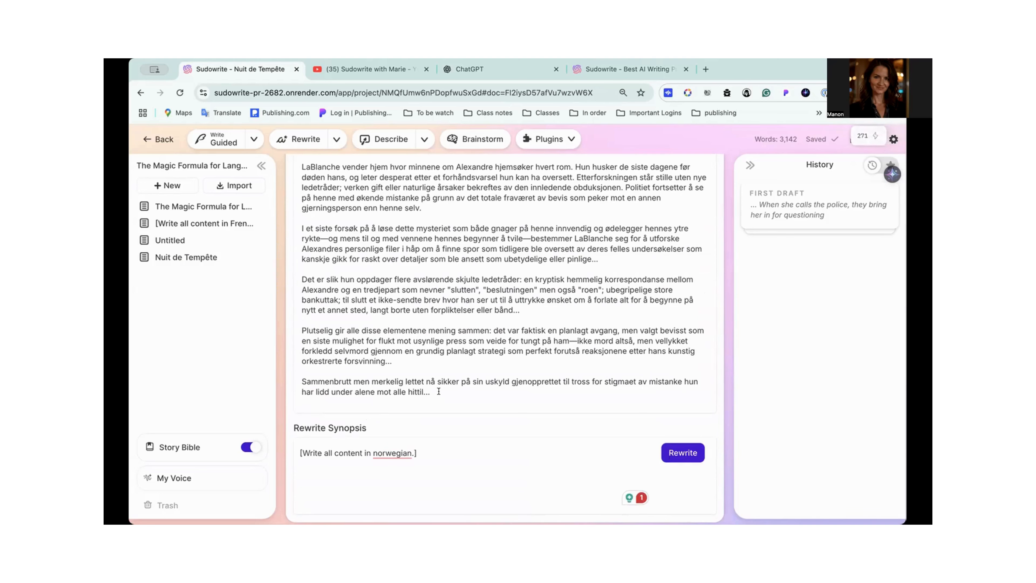
pyautogui.scroll(7, 436, 392)
pyautogui.scroll(1, 439, 392)
pyautogui.scroll(-1, 439, 391)
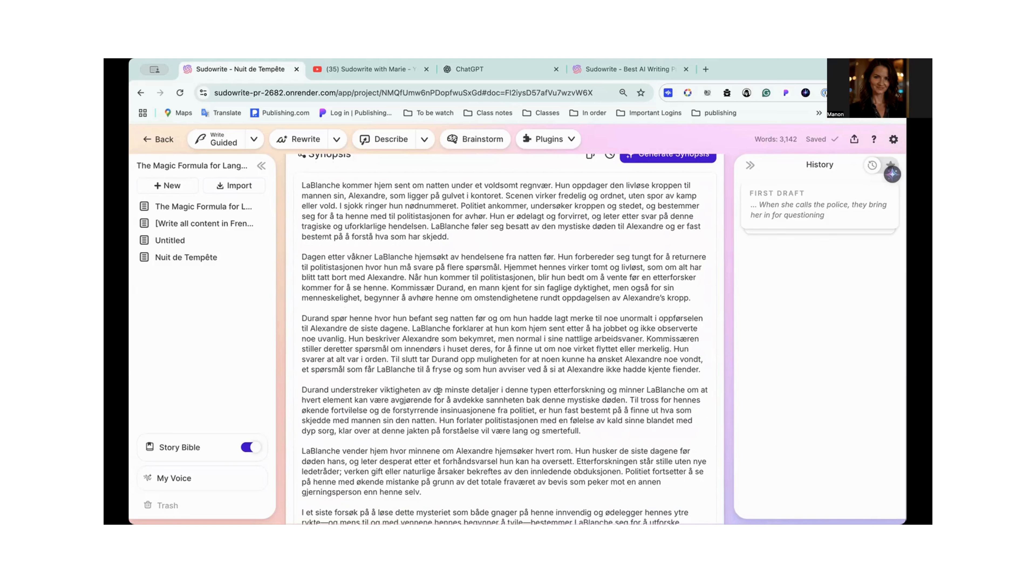
pyautogui.scroll(-15, 448, 398)
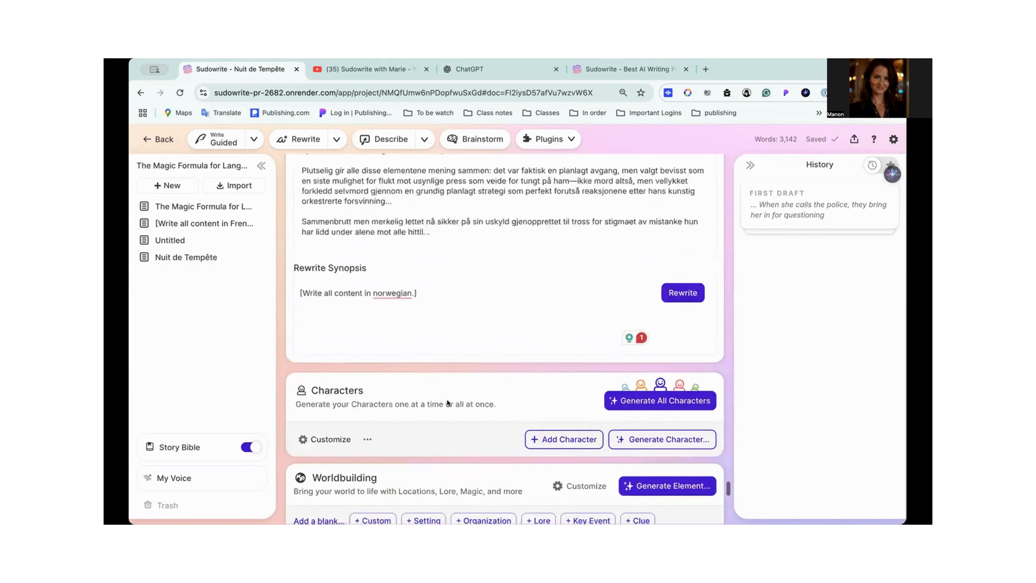
pyautogui.scroll(3, 415, 261)
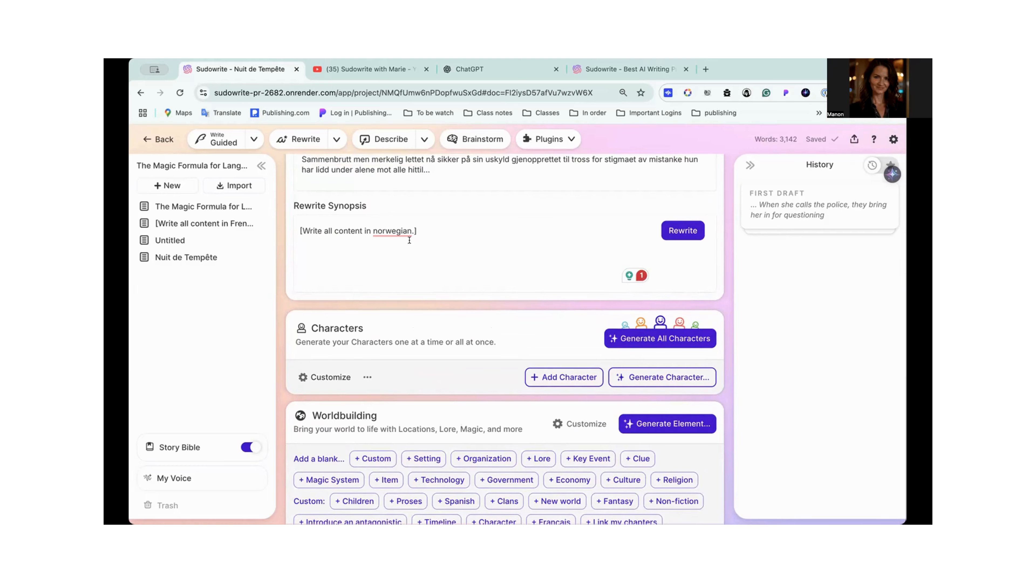
pyautogui.scroll(12, 409, 239)
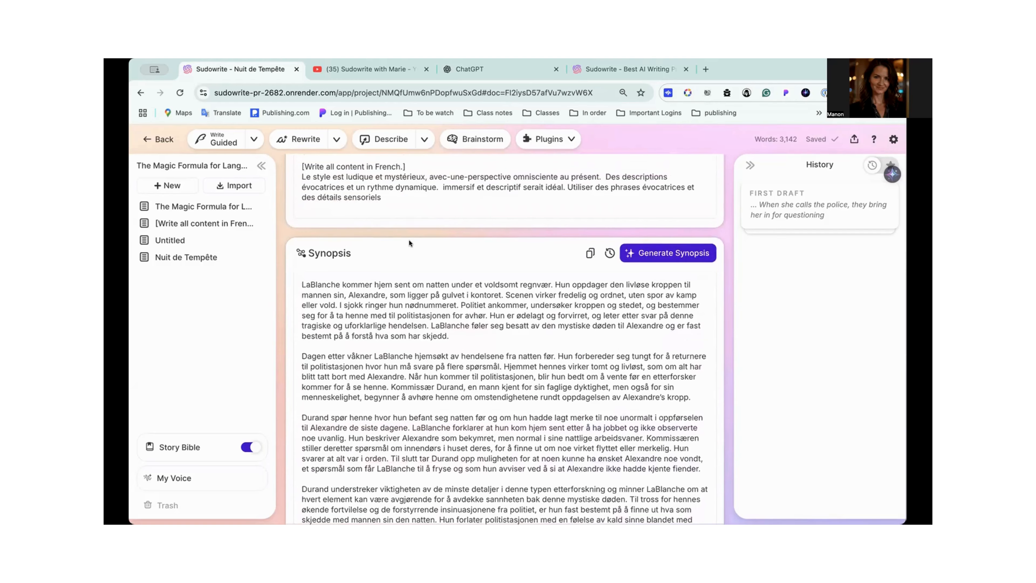
# - Copy the full Norwegian Synopsis into a new blank document in the same project
pyautogui.scroll(-15, 410, 242)
pyautogui.scroll(-10, 413, 251)
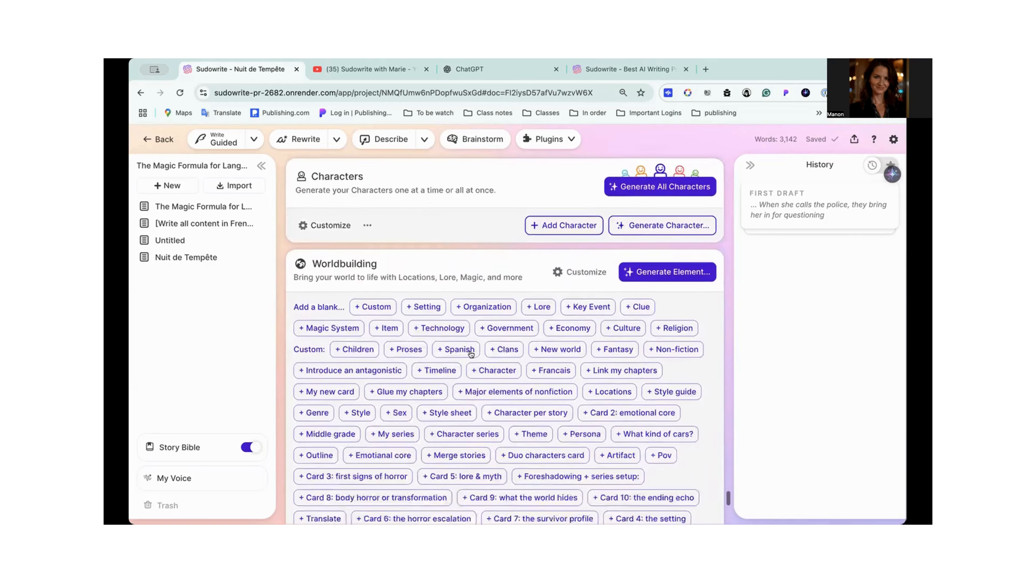
pyautogui.scroll(20, 466, 349)
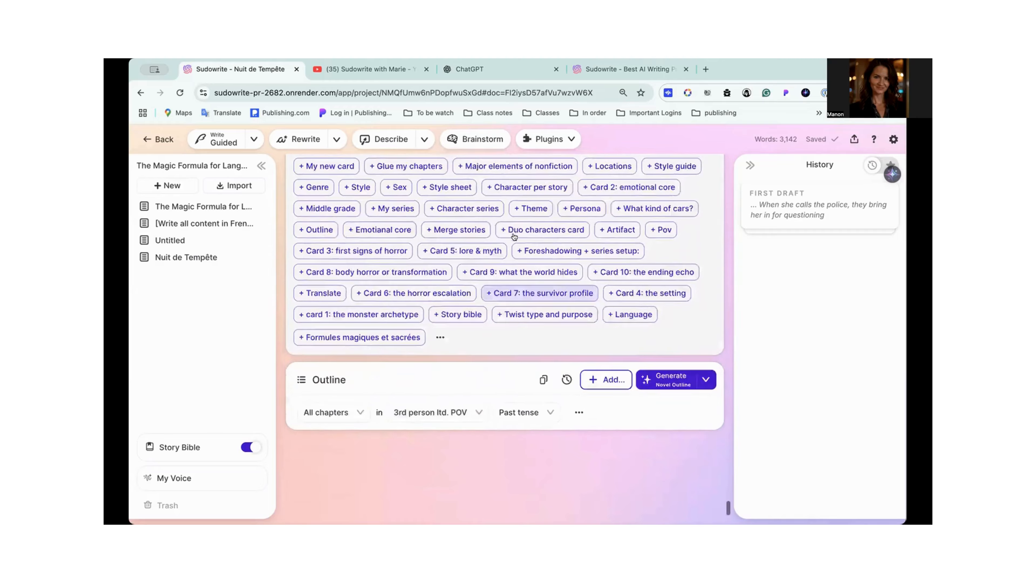
pyautogui.scroll(2, 515, 234)
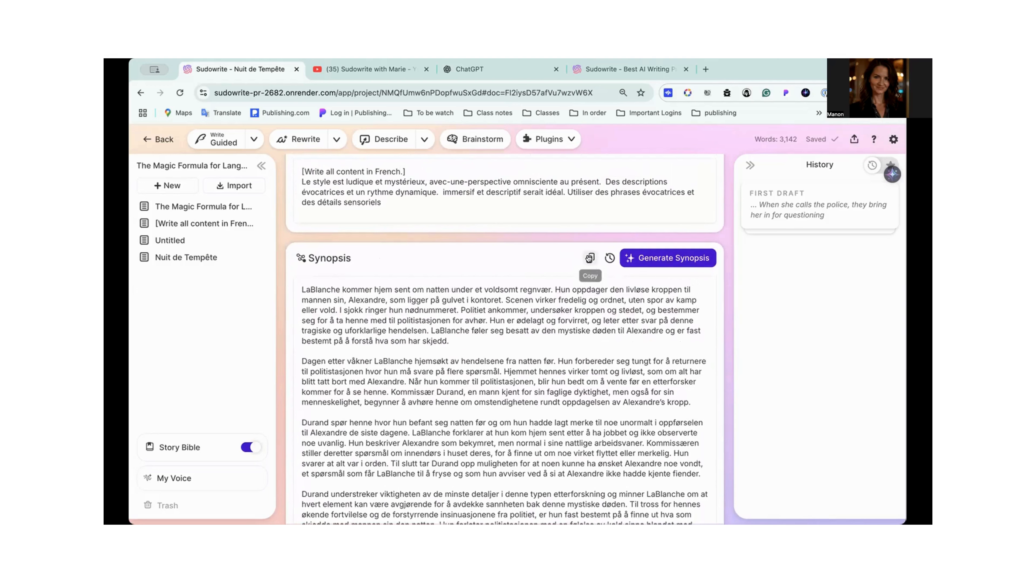
pyautogui.click(168, 185)
pyautogui.click(175, 227)
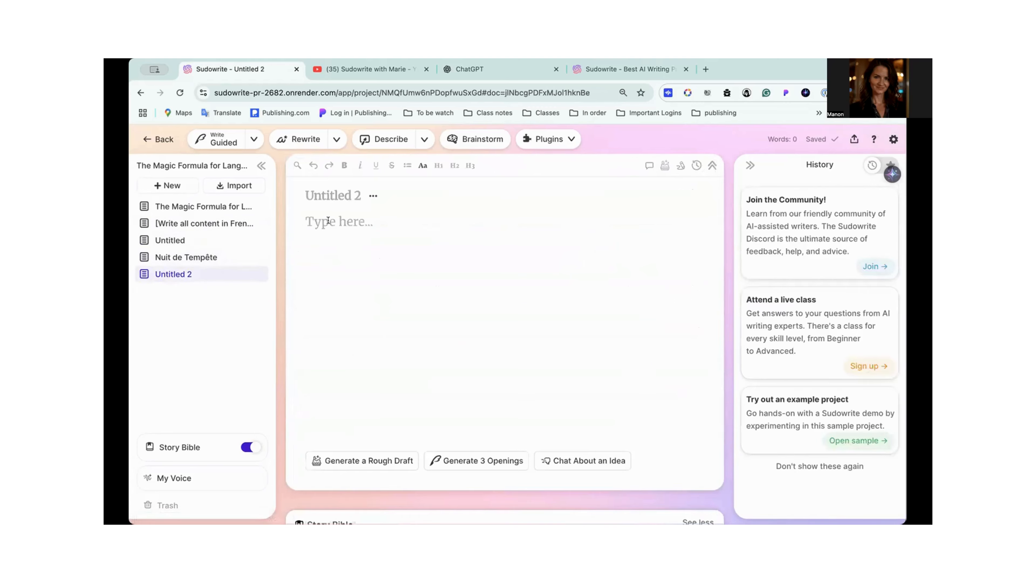
pyautogui.hotkey('ctrl', 'v')
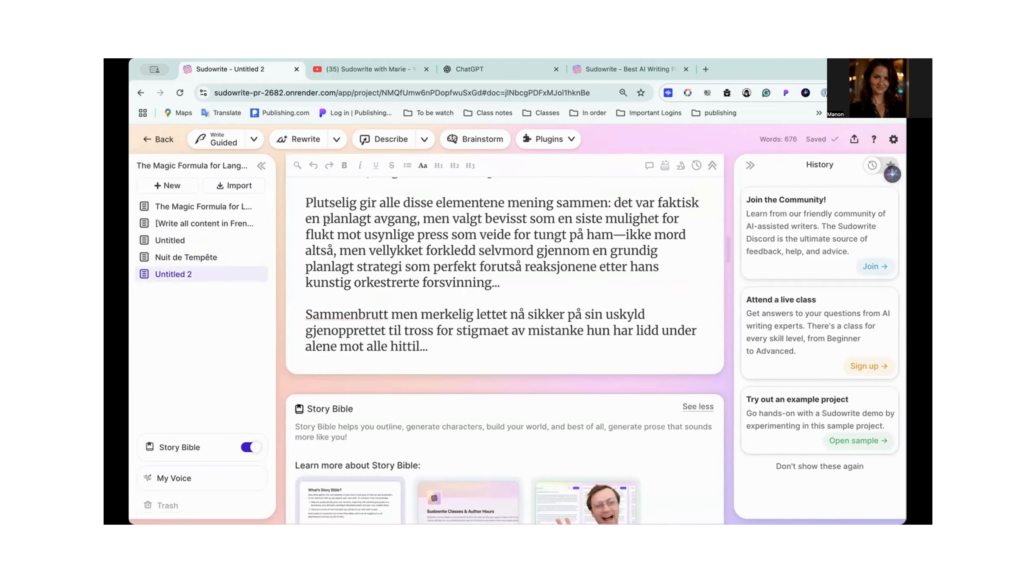
pyautogui.scroll(15, 328, 220)
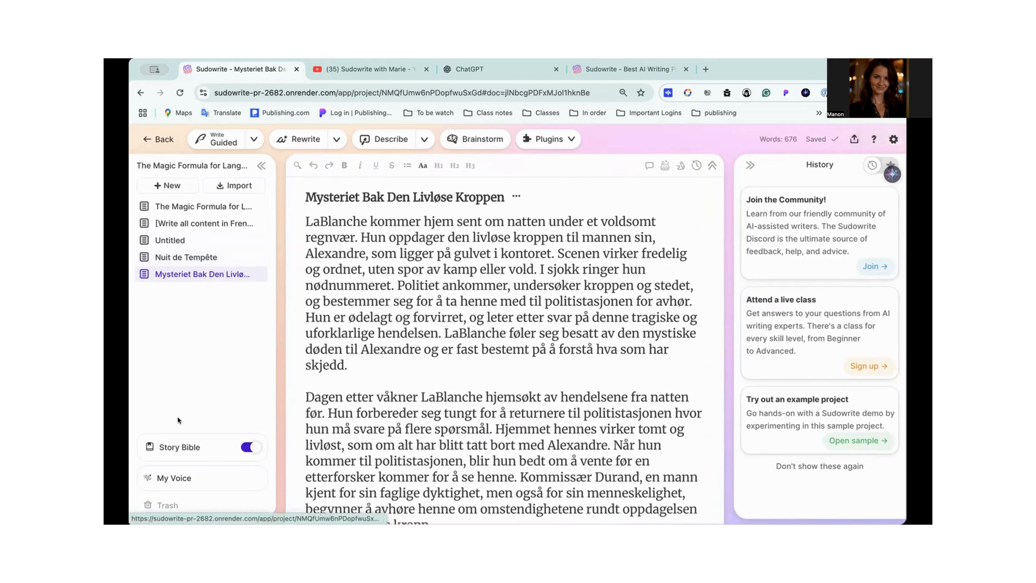
# - Share the Mysteriet Bak Den Livløse Kroppen document through a read-only link
pyautogui.click(191, 260)
pyautogui.click(192, 257)
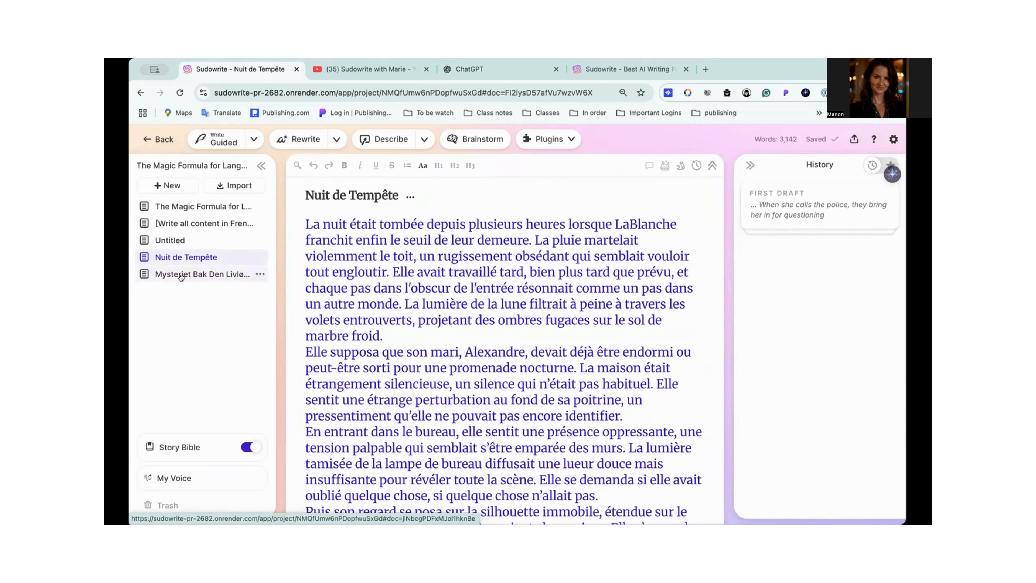
pyautogui.click(185, 275)
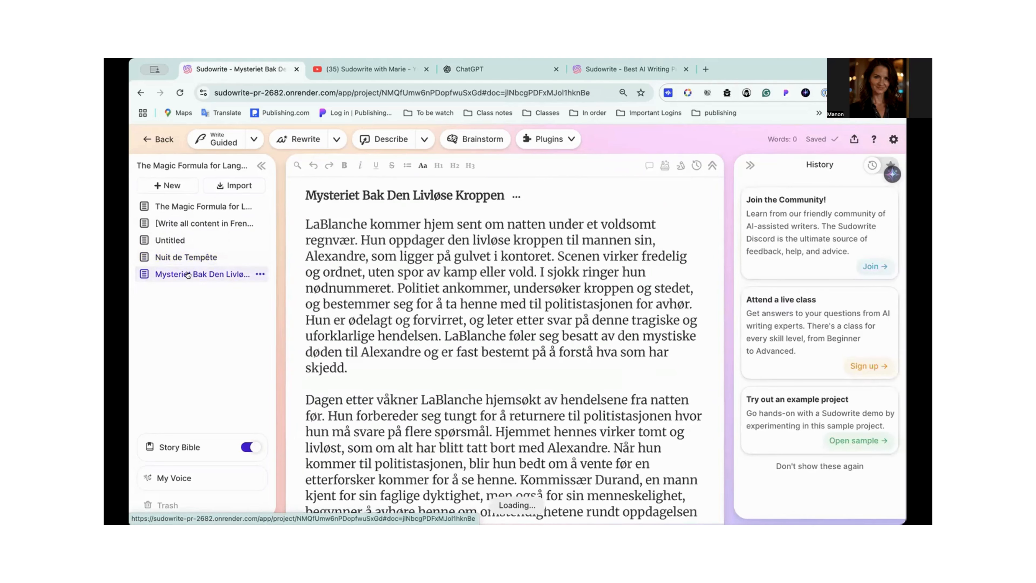
pyautogui.click(854, 139)
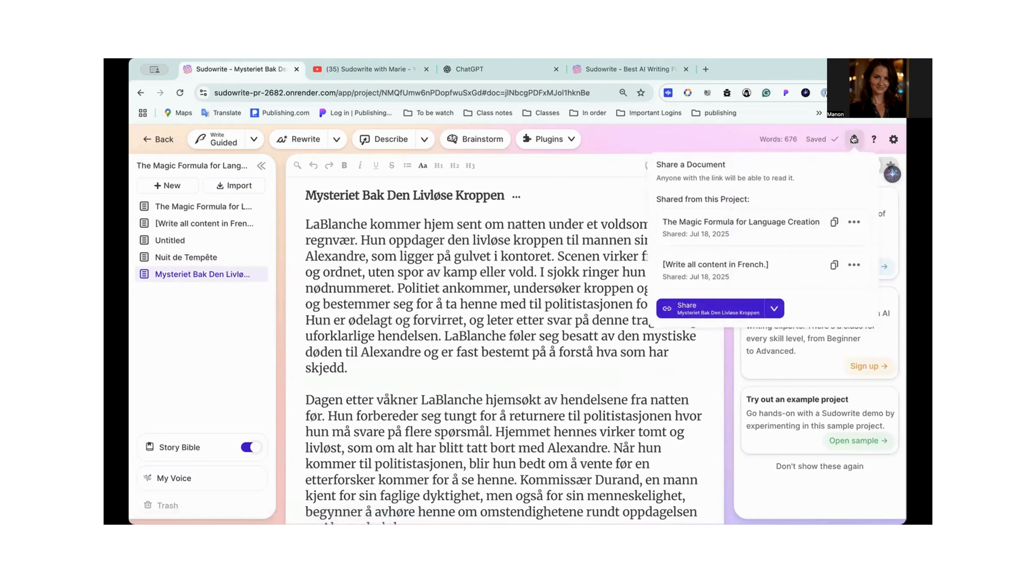
pyautogui.click(697, 312)
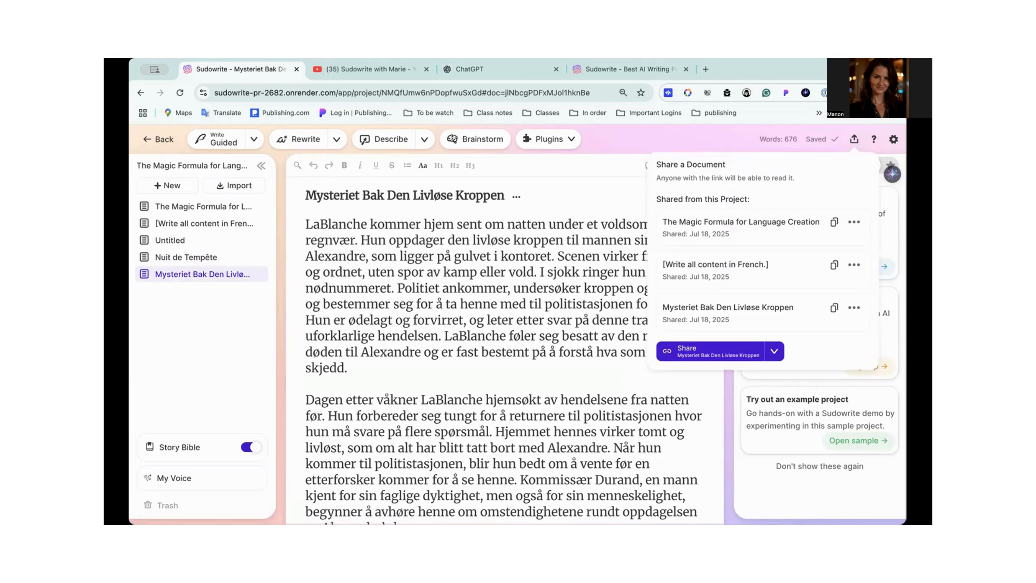
pyautogui.doubleClick(549, 464)
pyautogui.click(855, 140)
pyautogui.click(559, 303)
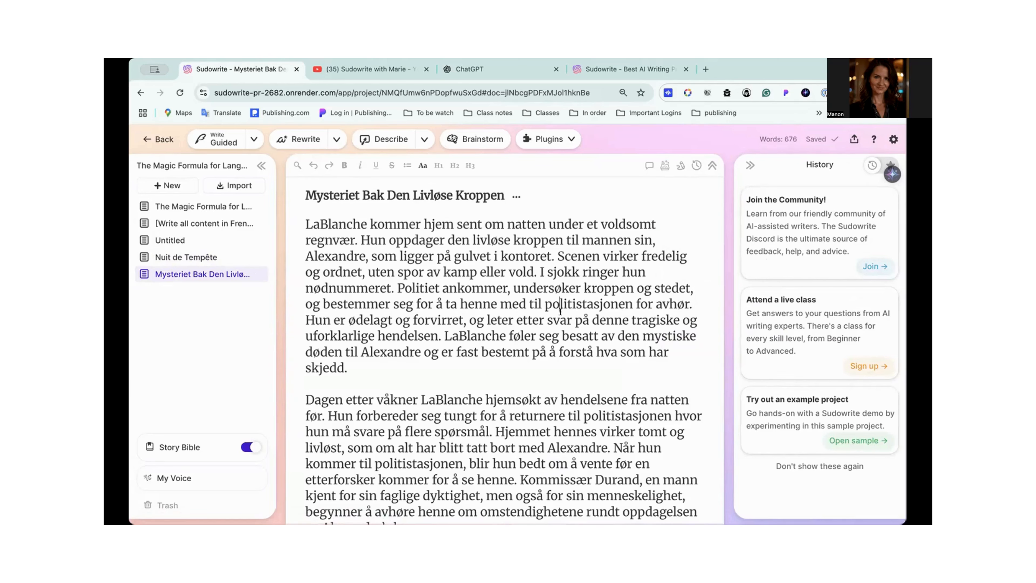
# - Restore the French Synopsis of Nuit de Tempête from its July 18, 2025 12:50 PM history version
pyautogui.scroll(-10, 561, 306)
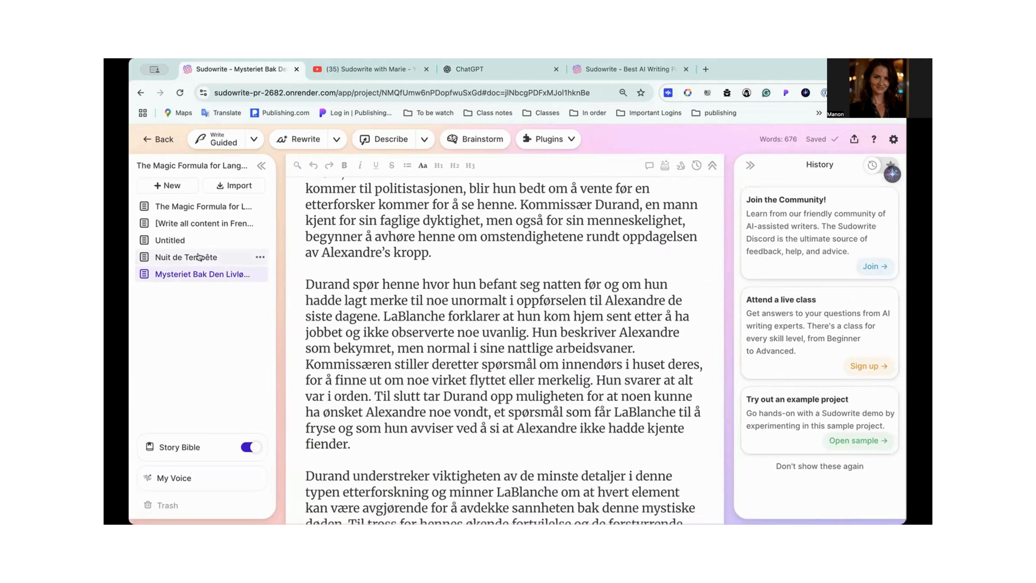
pyautogui.click(198, 257)
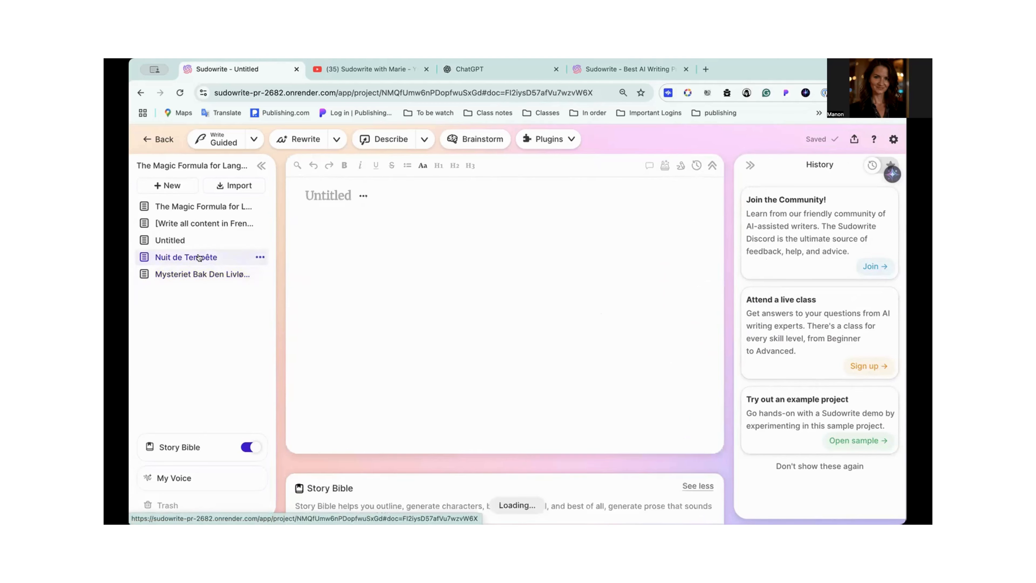
pyautogui.scroll(-6, 352, 338)
pyautogui.moveTo(173, 445)
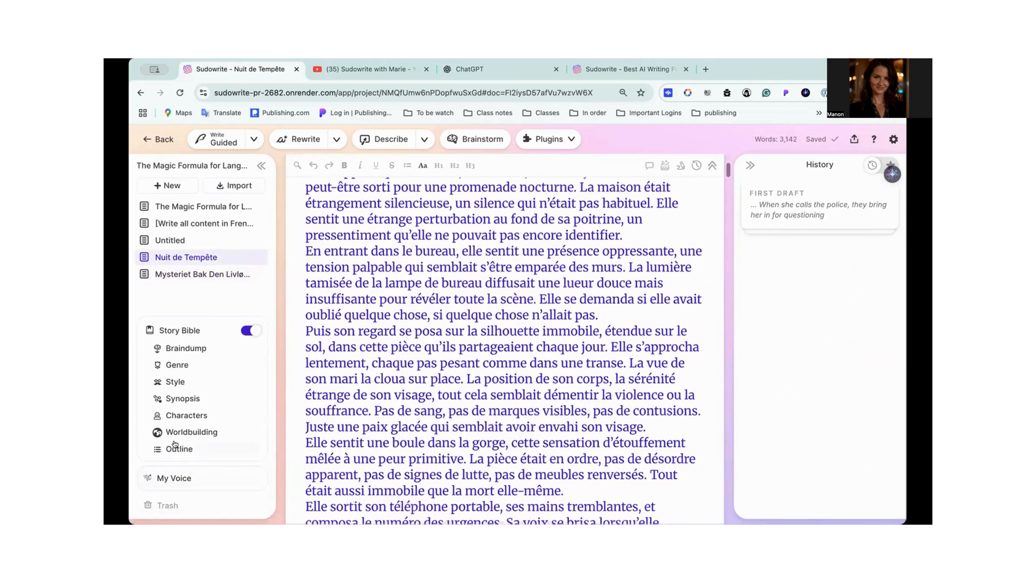
pyautogui.scroll(-15, 192, 399)
pyautogui.click(192, 399)
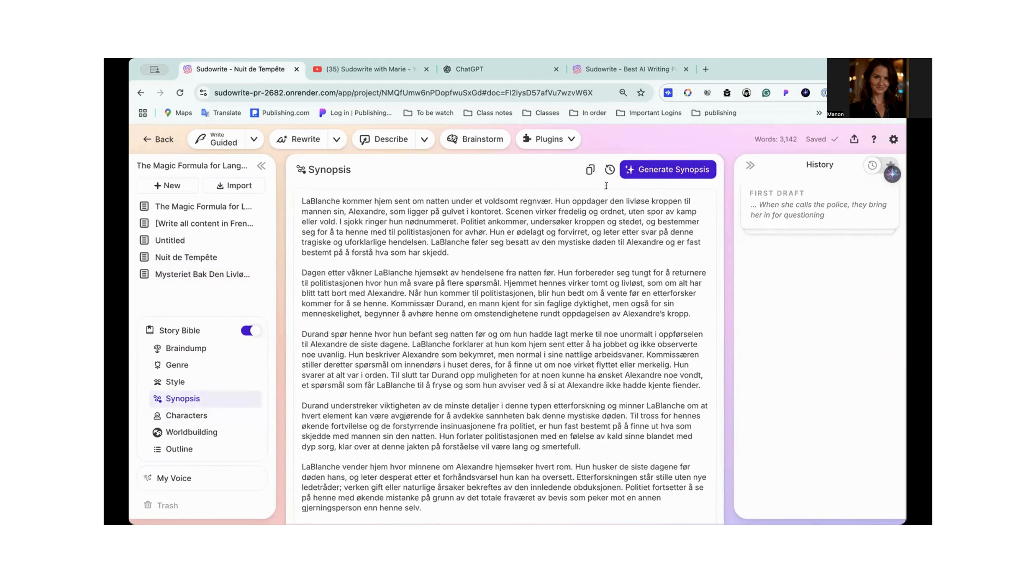
pyautogui.click(608, 170)
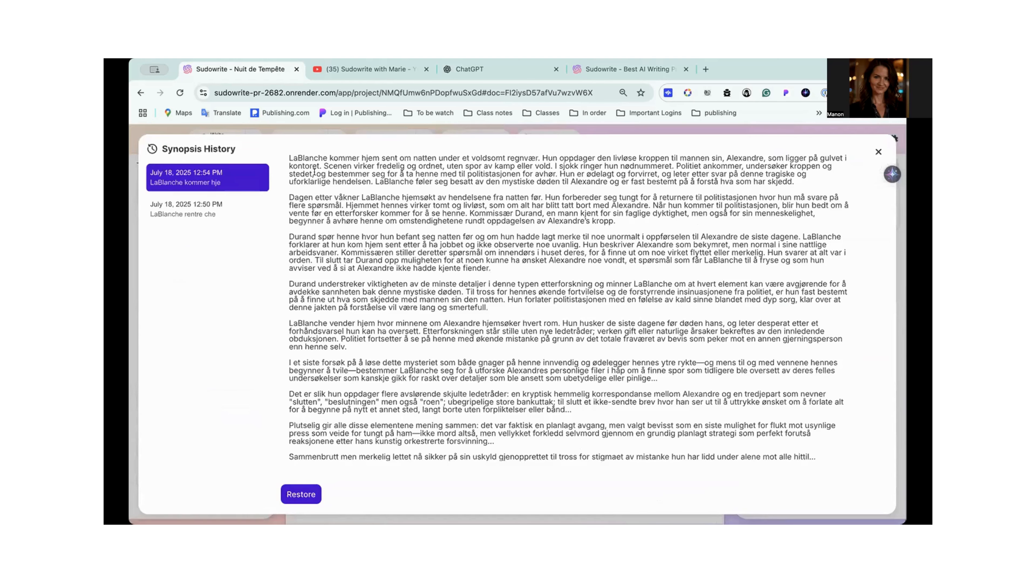
pyautogui.click(179, 208)
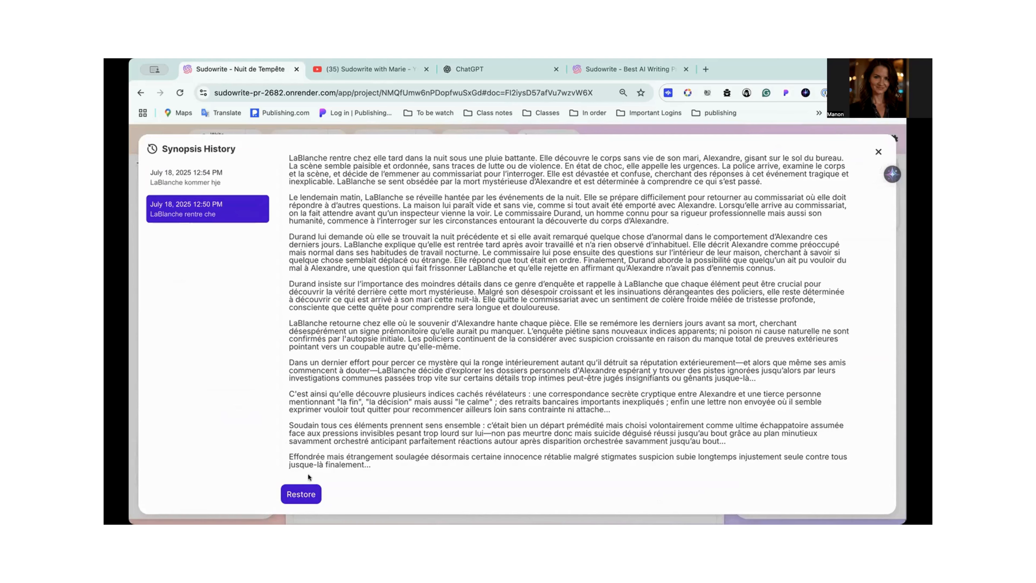
pyautogui.click(306, 493)
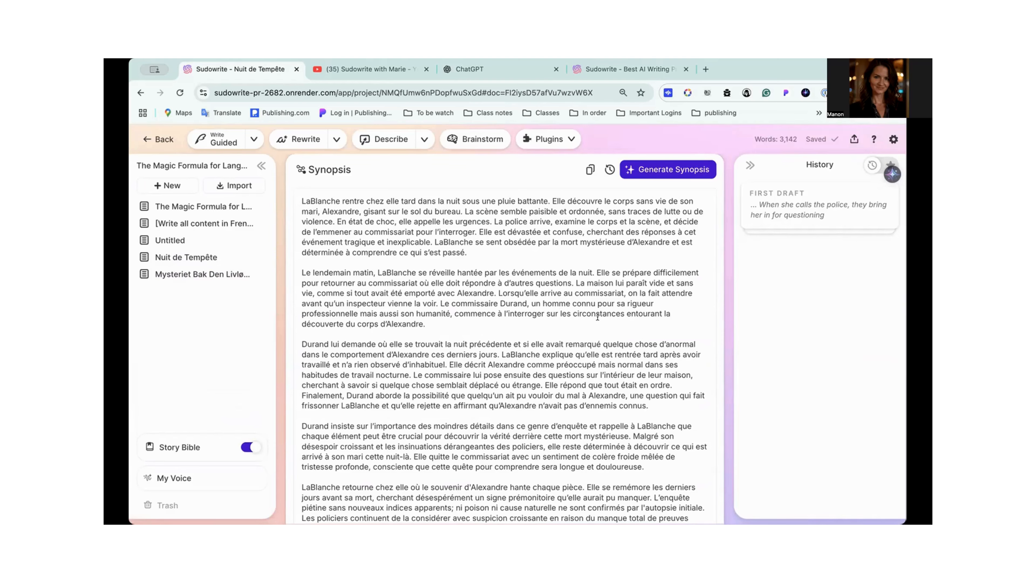
# - Copy the instruction "[Write all content in French.]" from Style onto its own line above the first Synopsis paragraph
pyautogui.scroll(-15, 563, 285)
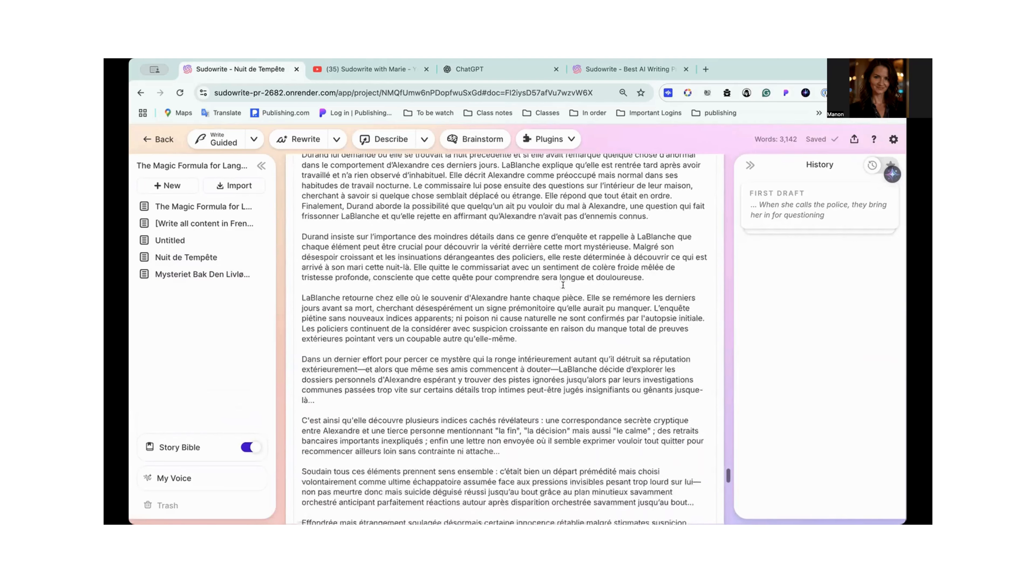
pyautogui.scroll(-5, 563, 284)
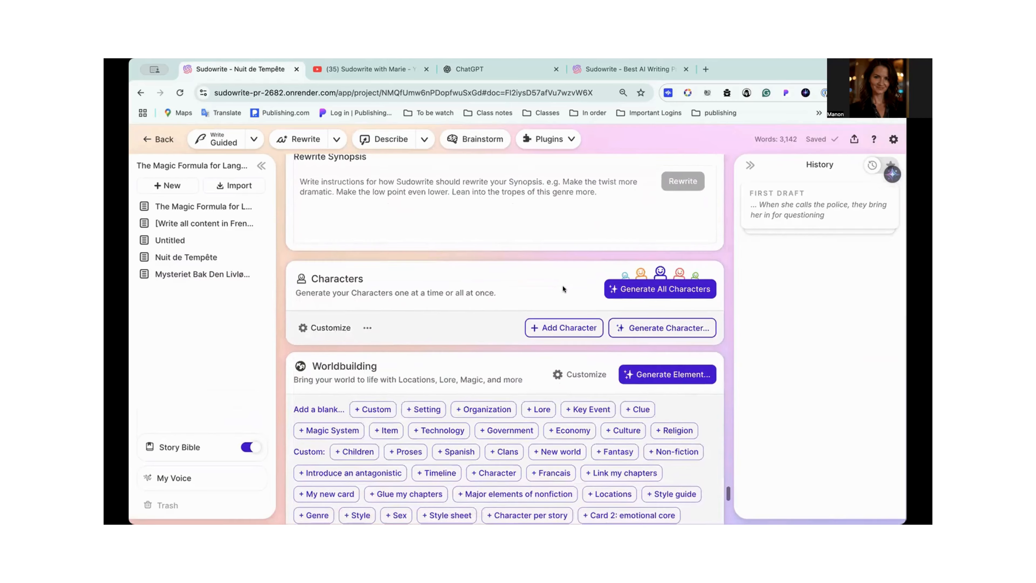
pyautogui.scroll(20, 394, 283)
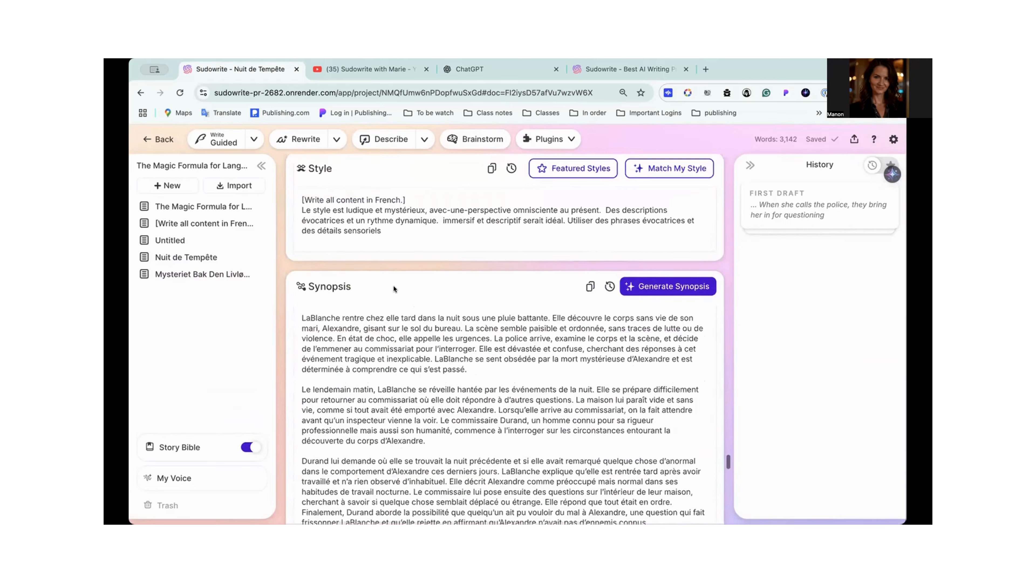
pyautogui.moveTo(405, 208); pyautogui.dragTo(288, 204)
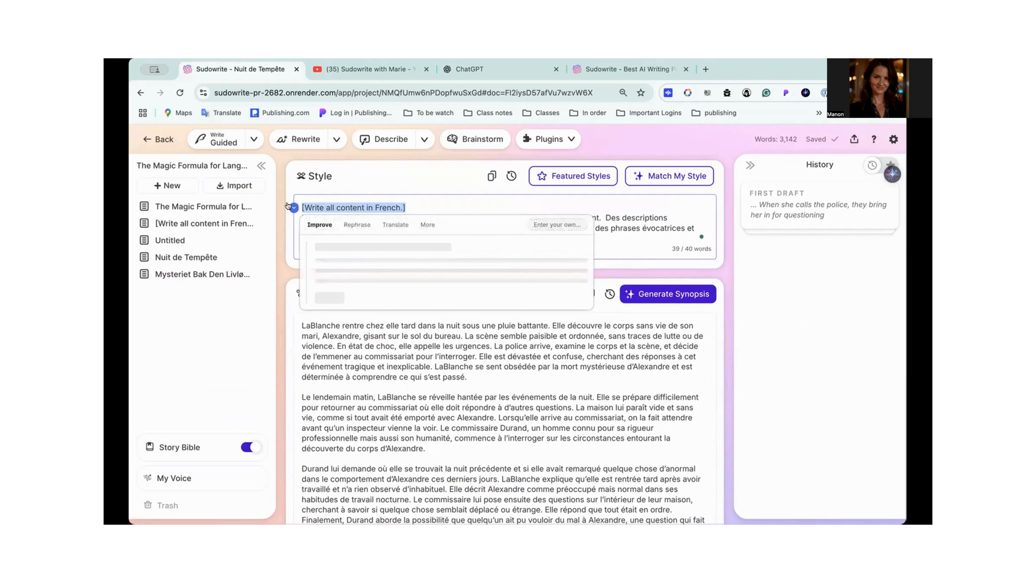
pyautogui.click(431, 182)
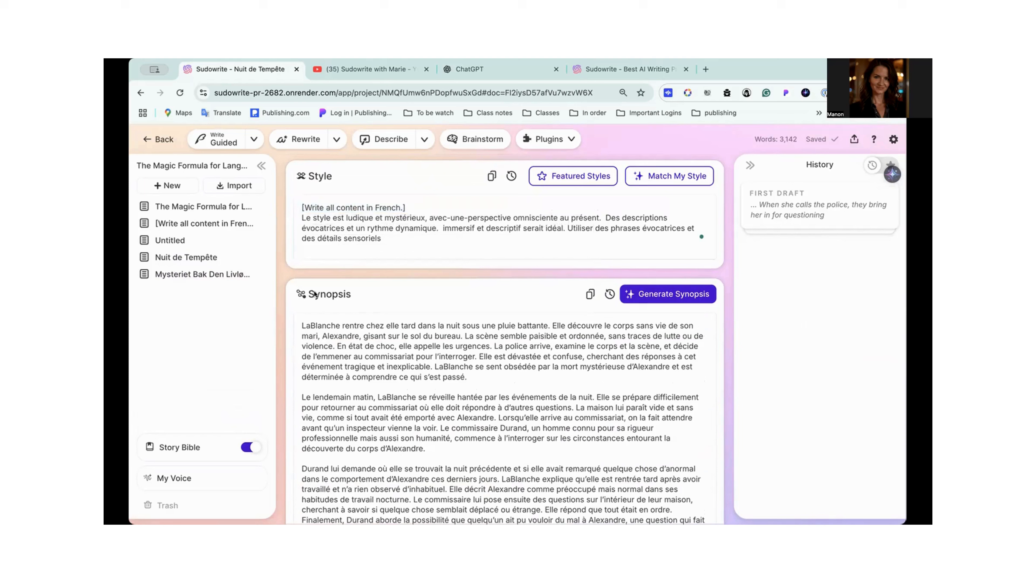
pyautogui.doubleClick(376, 206)
pyautogui.tripleClick(370, 204)
pyautogui.press('super+c')
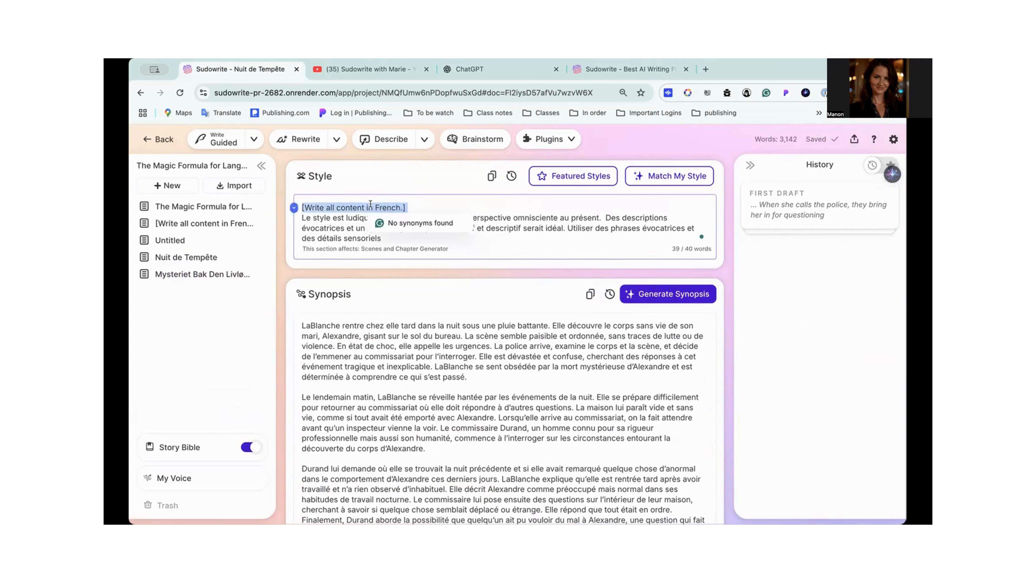
pyautogui.click(302, 318)
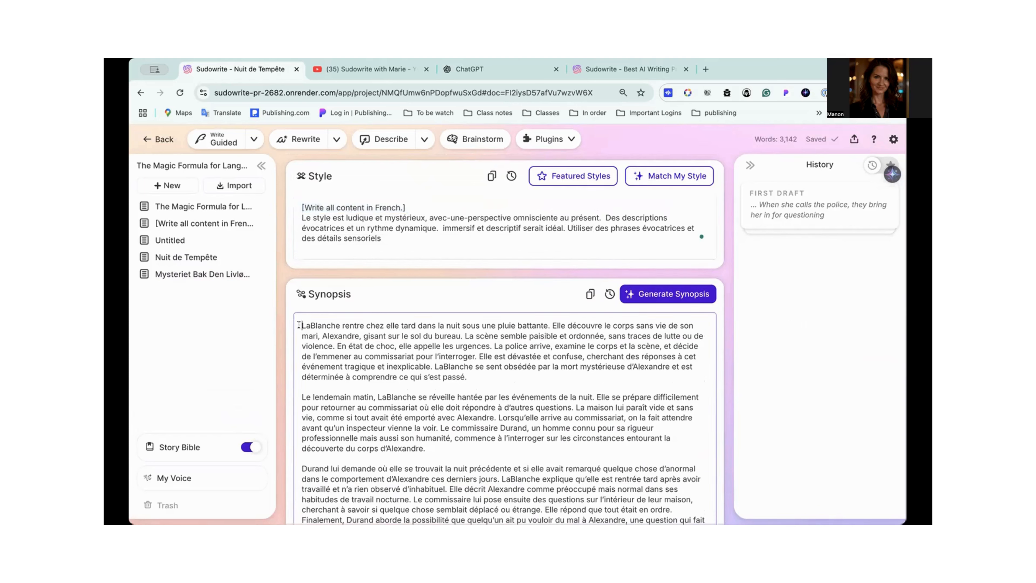
pyautogui.press('super+v')
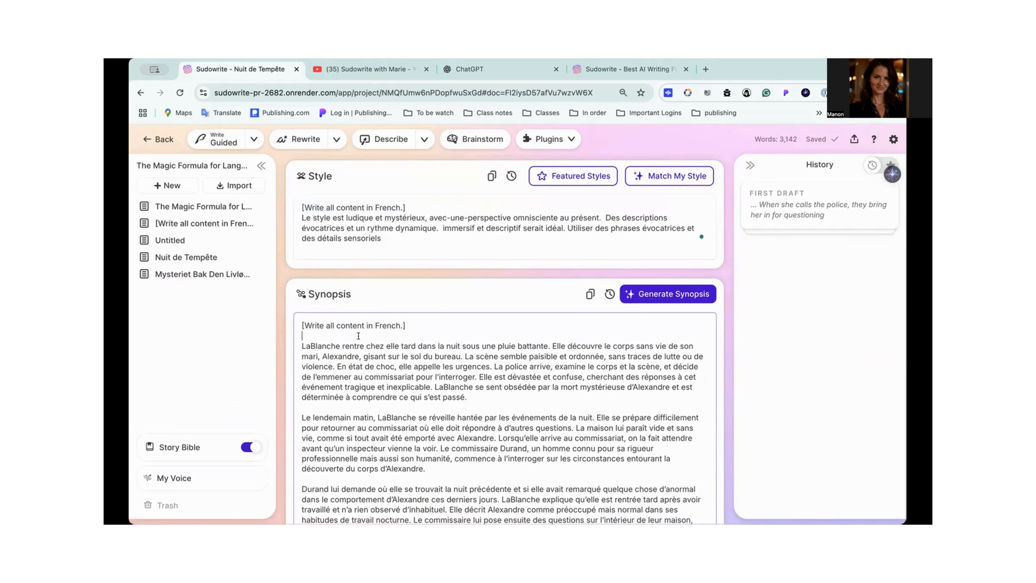
# - Check the end of the Synopsis and the Characters section, then open the Characters customization and examine its full list of default traits
pyautogui.scroll(-15, 359, 335)
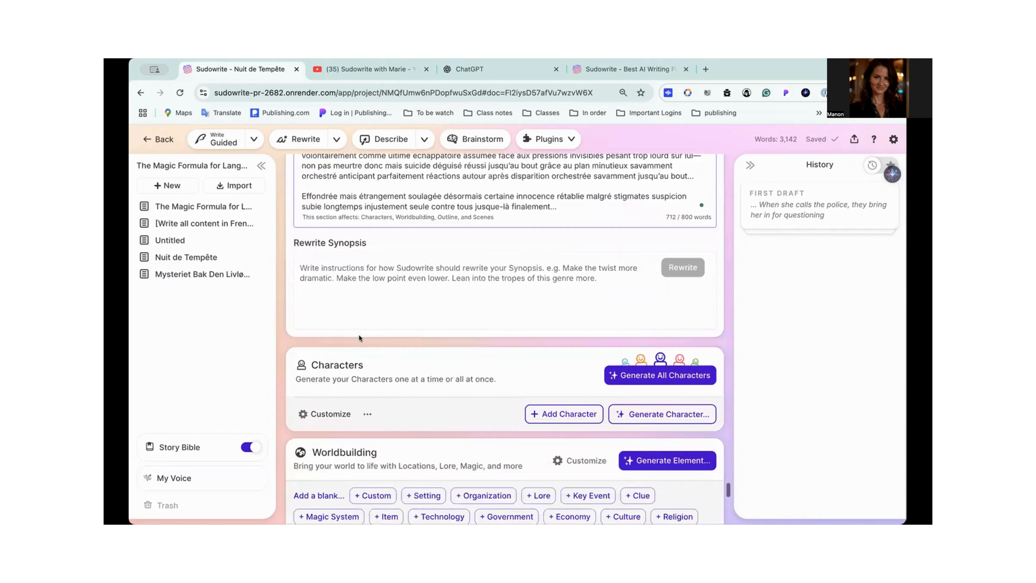
pyautogui.scroll(2, 358, 283)
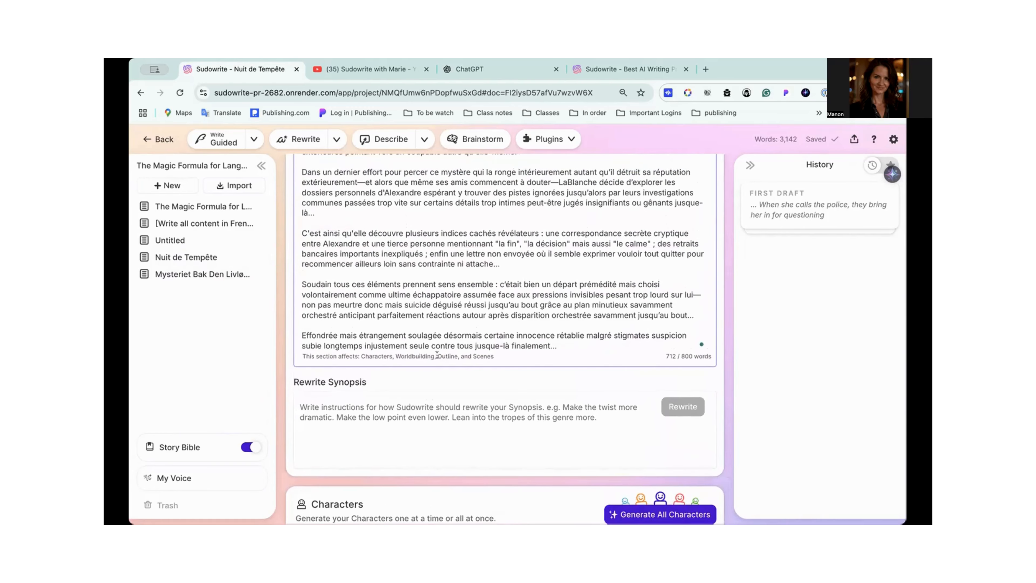
pyautogui.scroll(-5, 490, 358)
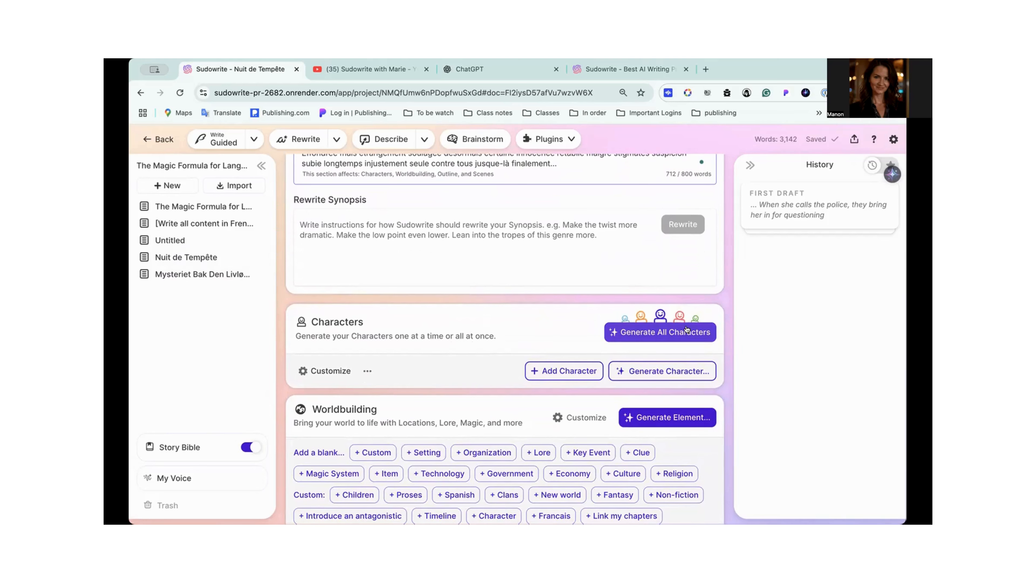
pyautogui.scroll(5, 570, 248)
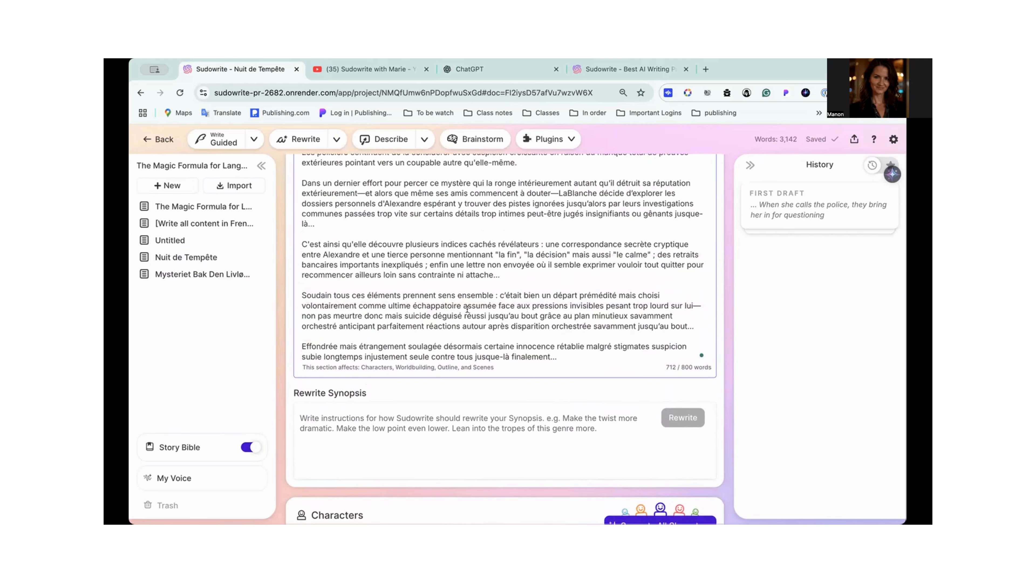
pyautogui.scroll(-4, 467, 309)
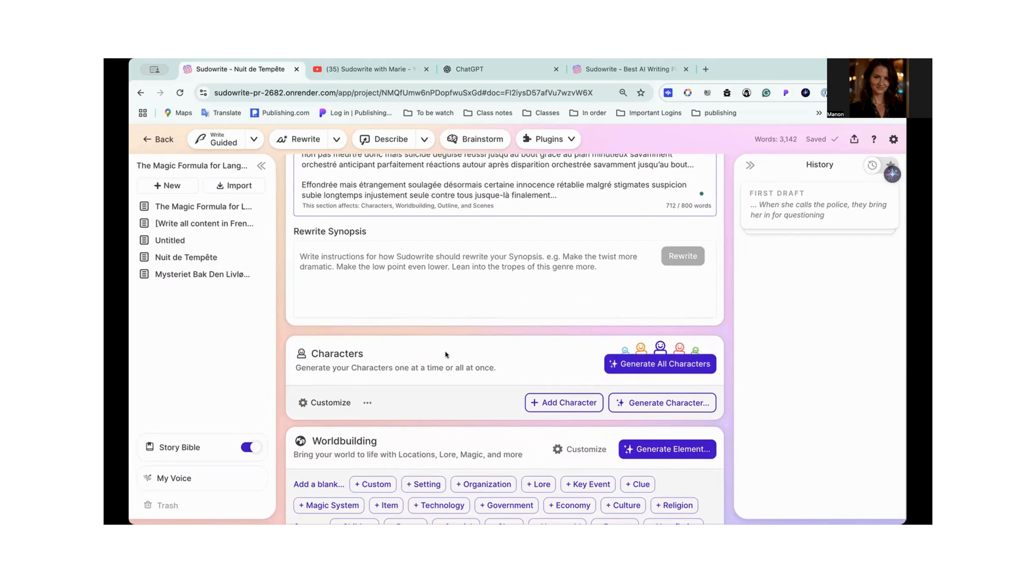
pyautogui.scroll(-1, 445, 350)
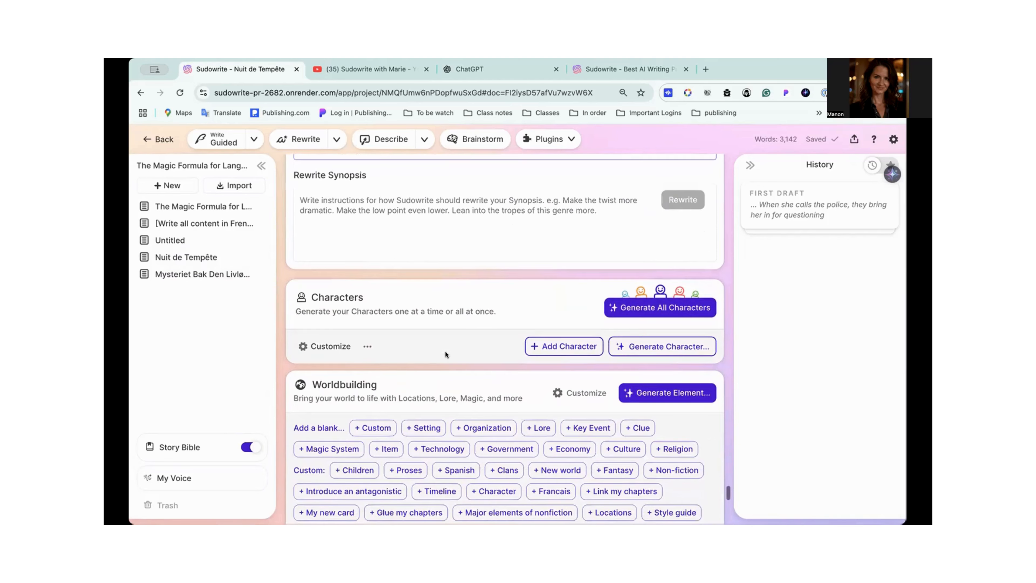
pyautogui.click(336, 346)
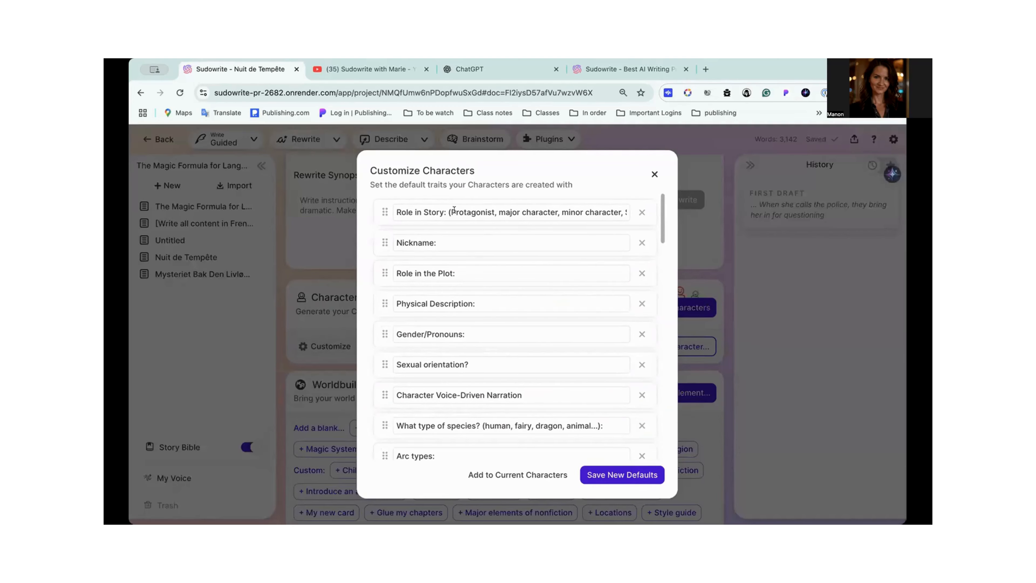
pyautogui.scroll(-20, 454, 394)
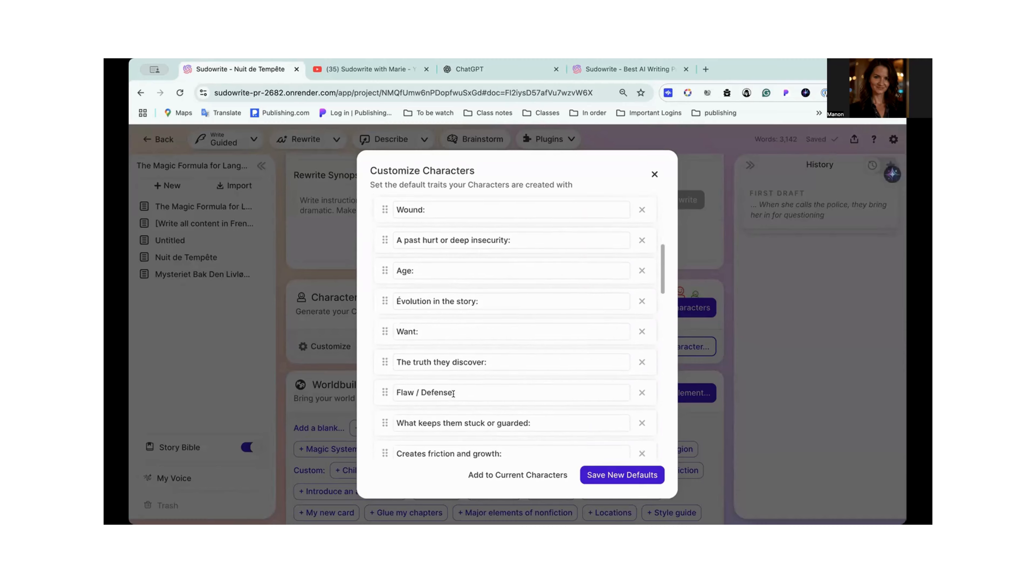
pyautogui.scroll(-10, 454, 396)
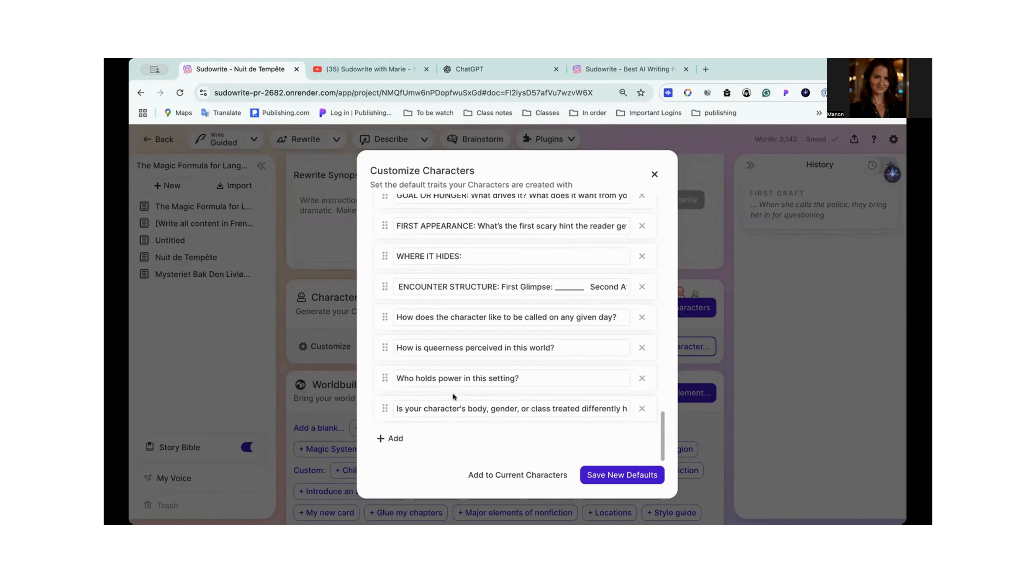
pyautogui.scroll(20, 454, 395)
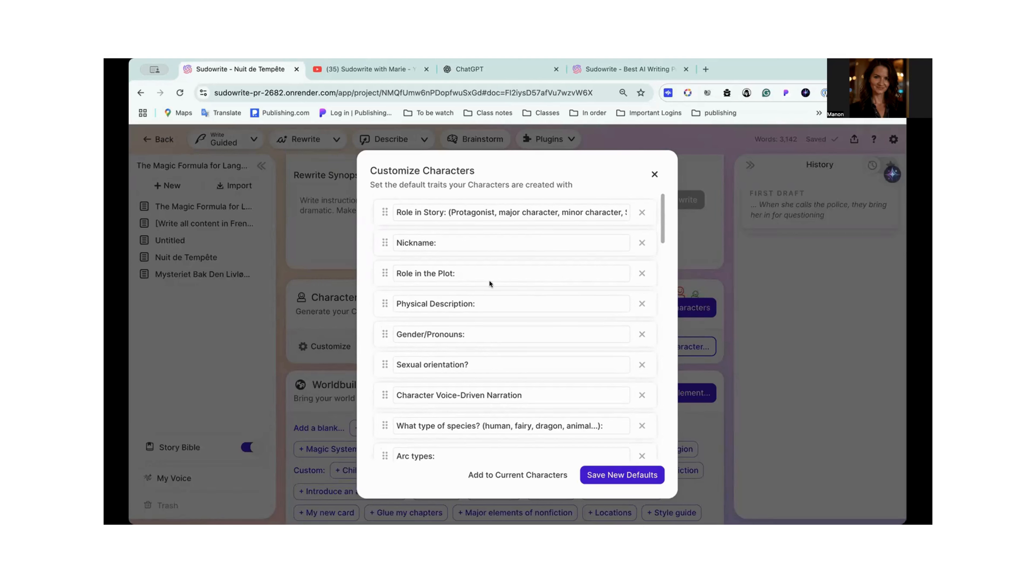
pyautogui.scroll(-3, 448, 336)
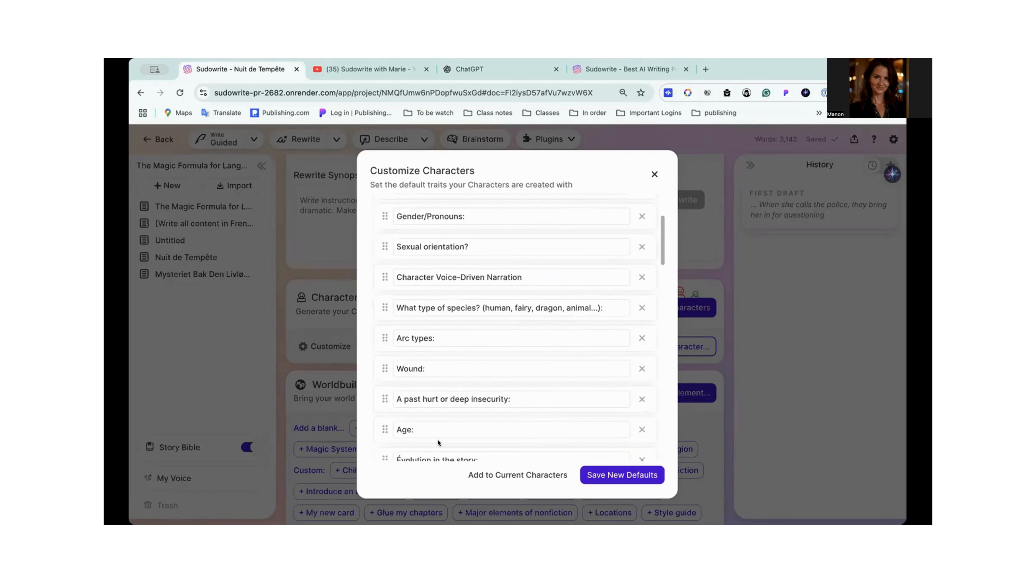
pyautogui.scroll(-5, 456, 359)
pyautogui.scroll(10, 456, 358)
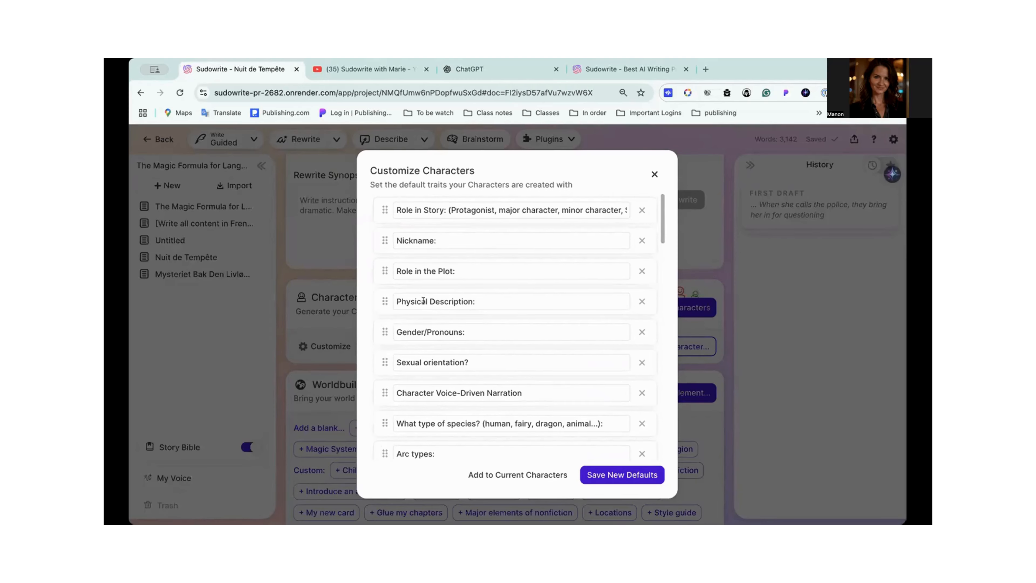
pyautogui.scroll(-10, 423, 301)
pyautogui.scroll(-15, 423, 300)
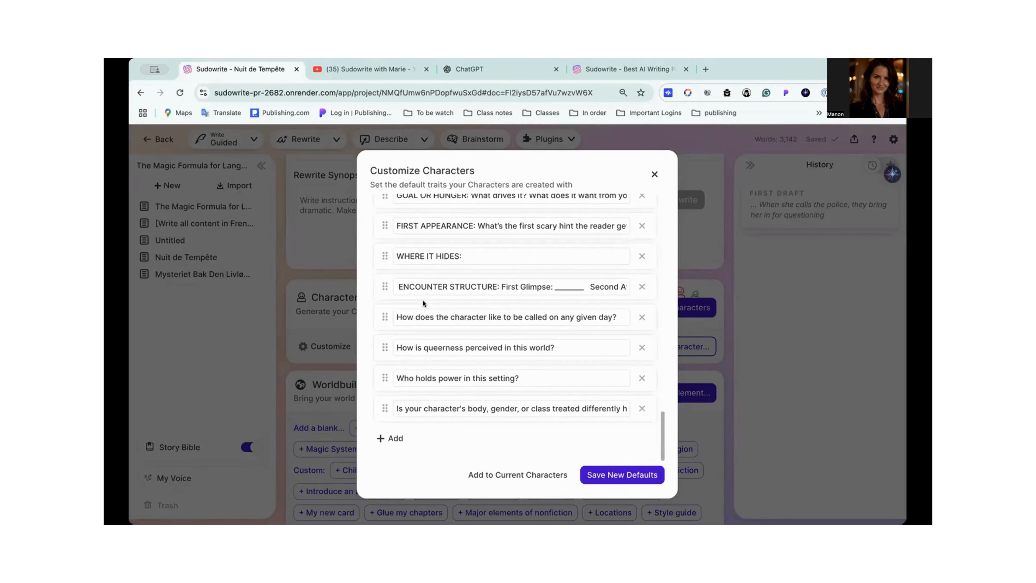
# - Save "Quel est le role de ce character?" as an additional default character trait and generate all Characters
pyautogui.click(395, 438)
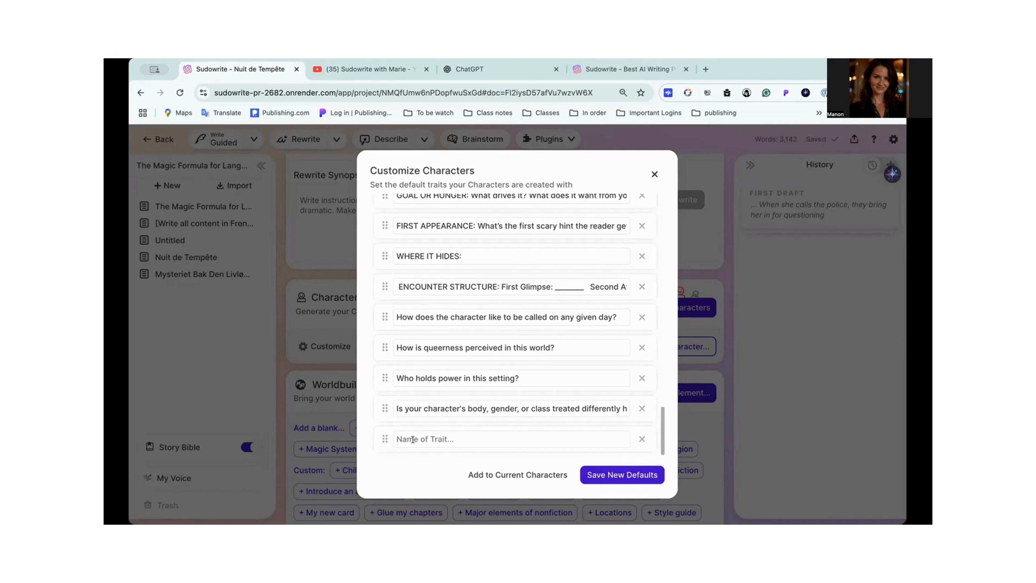
pyautogui.click(441, 438)
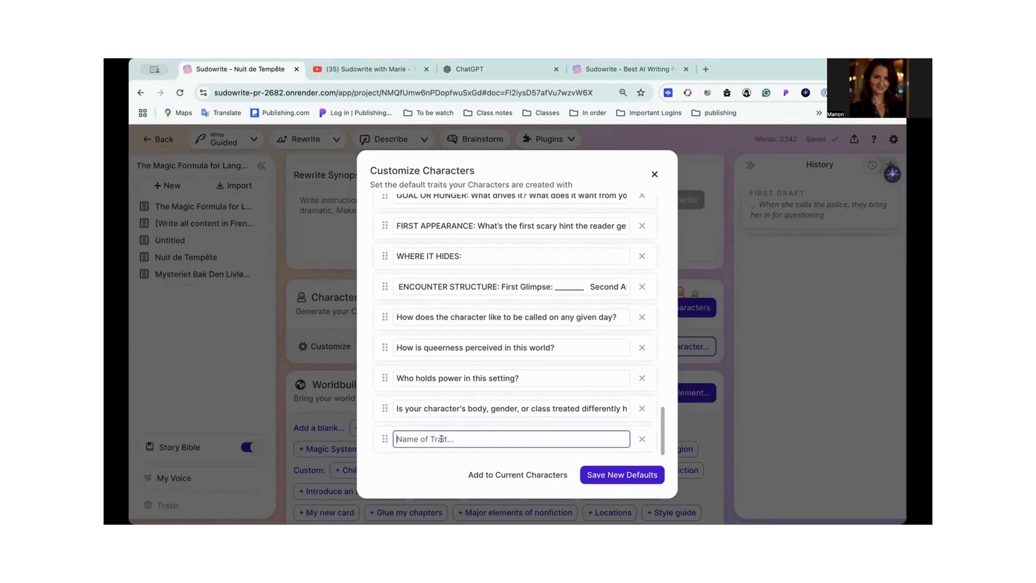
pyautogui.write('Quel est le role t de ce character?')
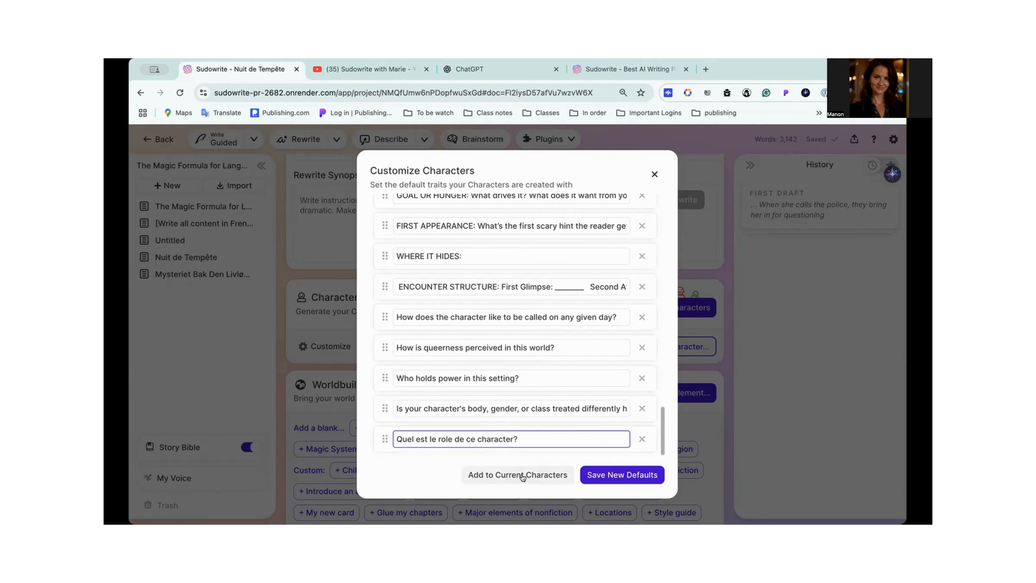
pyautogui.click(618, 474)
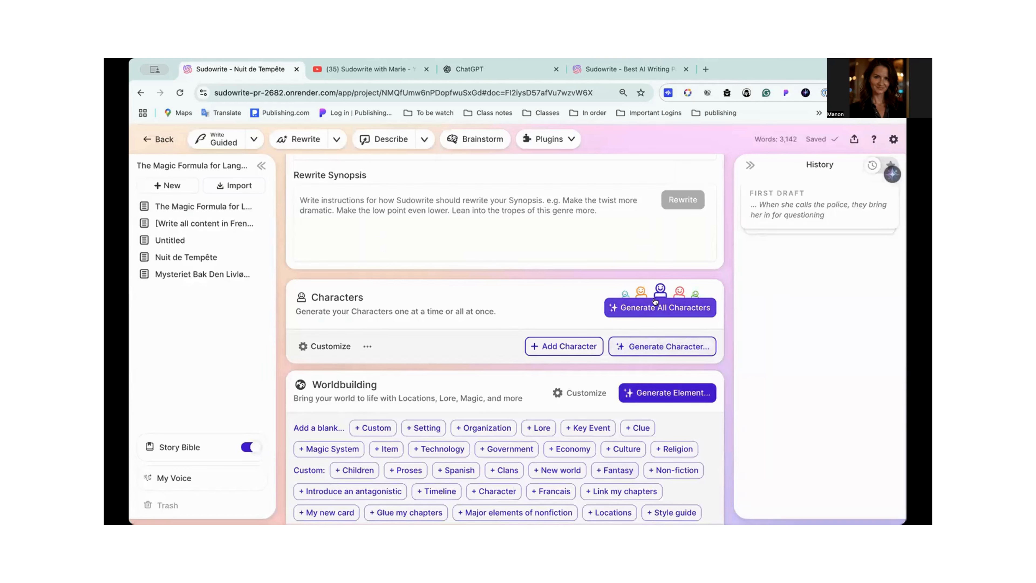
pyautogui.click(653, 309)
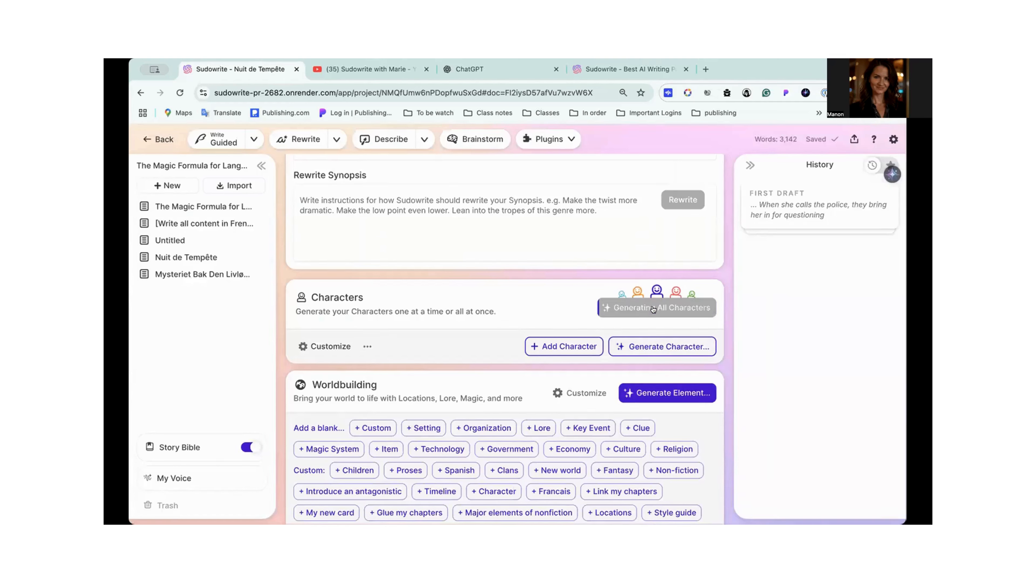
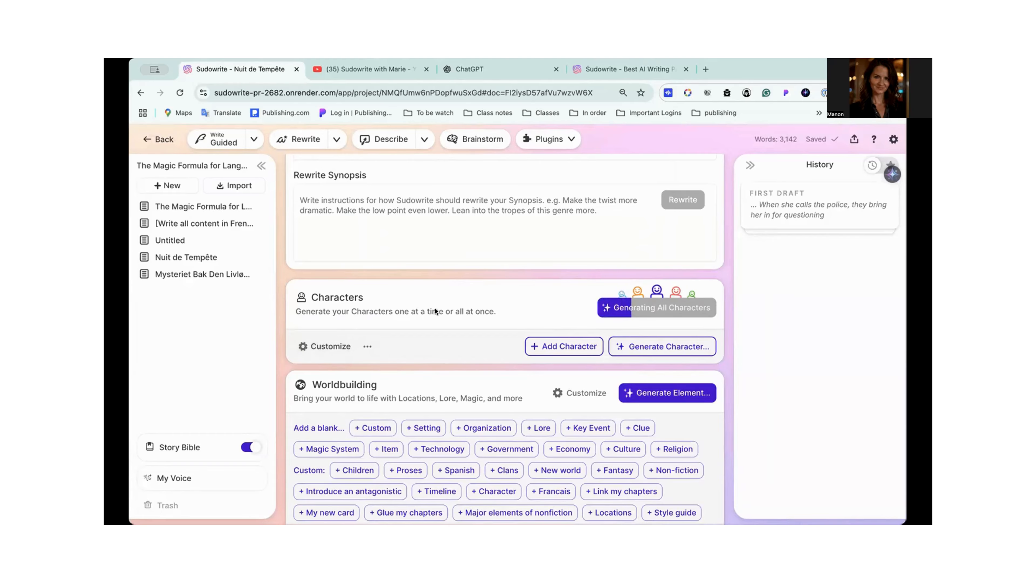
# - Review the French Synopsis and the story text above Genre while all Characters are being generated
pyautogui.scroll(10, 435, 302)
pyautogui.scroll(6, 397, 275)
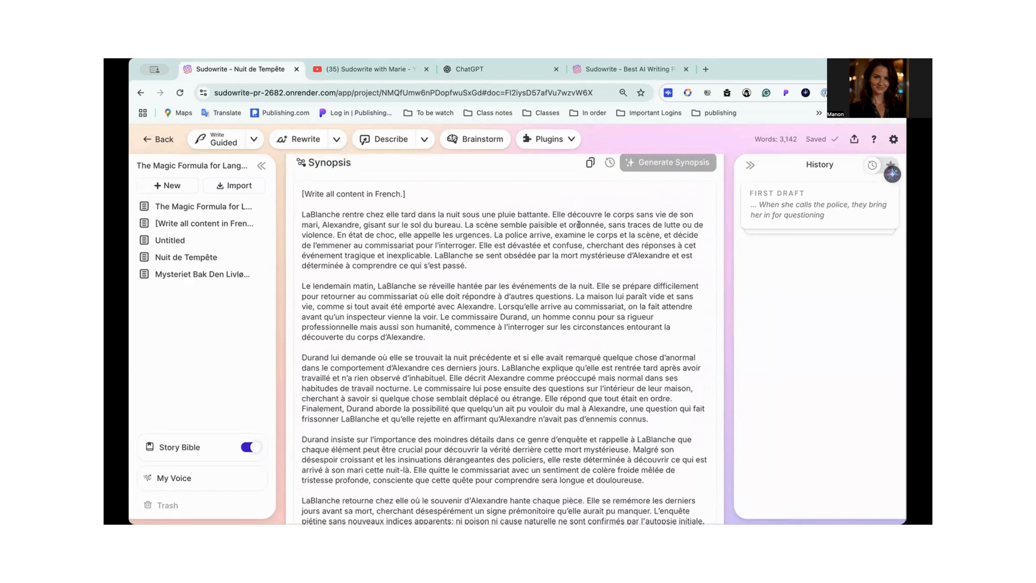
pyautogui.scroll(-7, 460, 276)
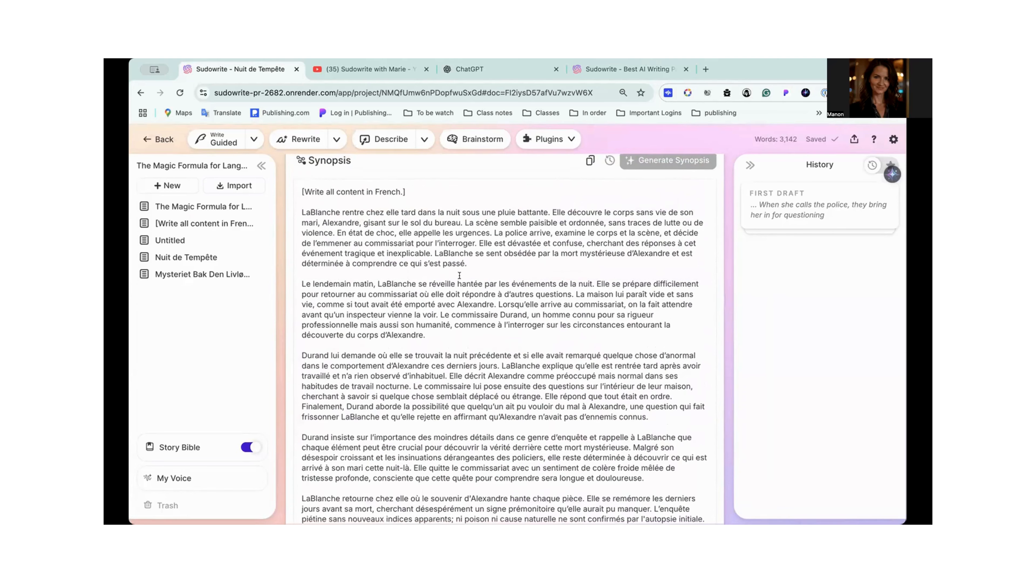
pyautogui.scroll(-2, 459, 276)
pyautogui.click(588, 364)
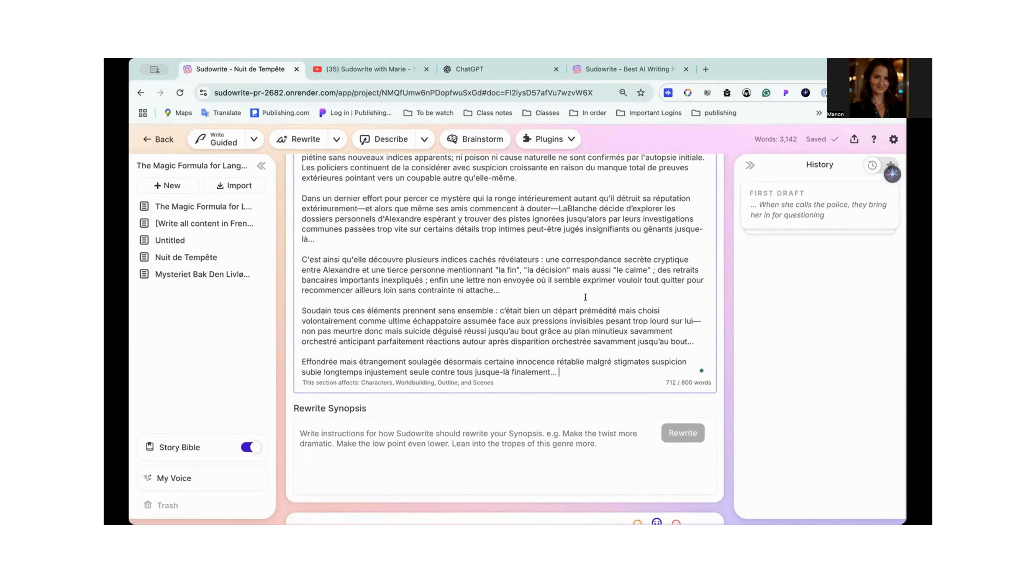
pyautogui.scroll(-3, 585, 297)
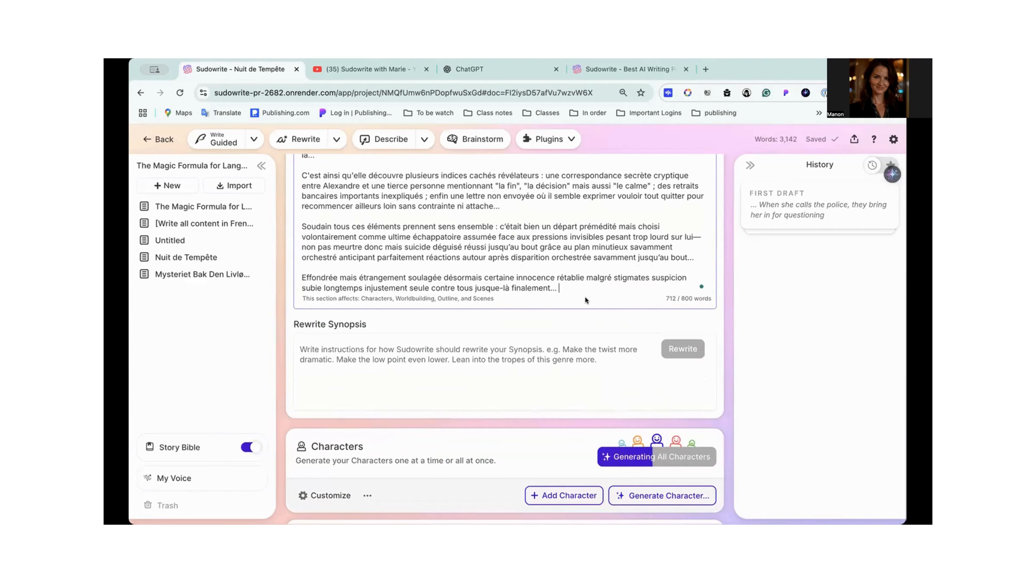
pyautogui.scroll(10, 585, 296)
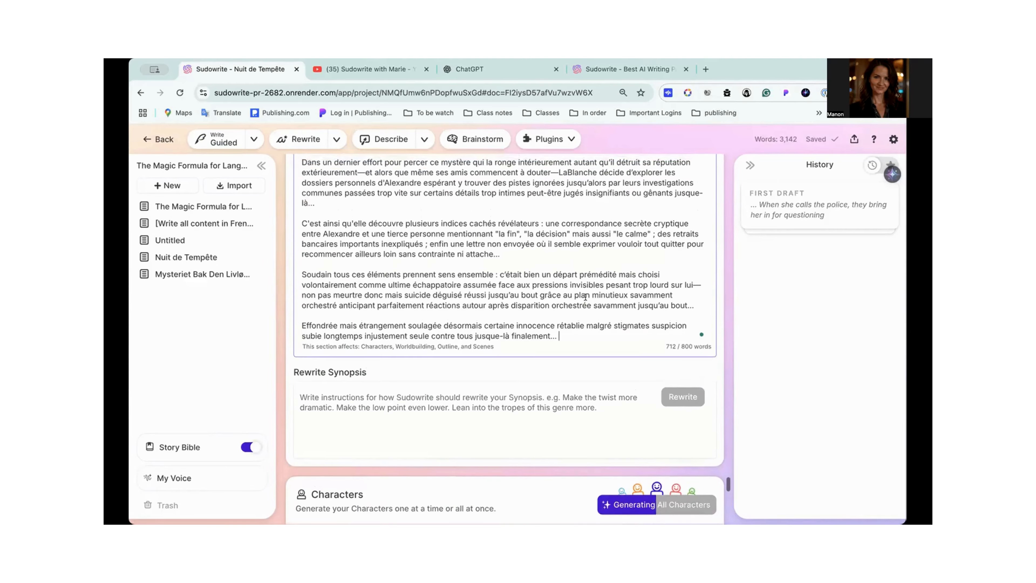
pyautogui.scroll(2, 585, 300)
pyautogui.scroll(-10, 467, 290)
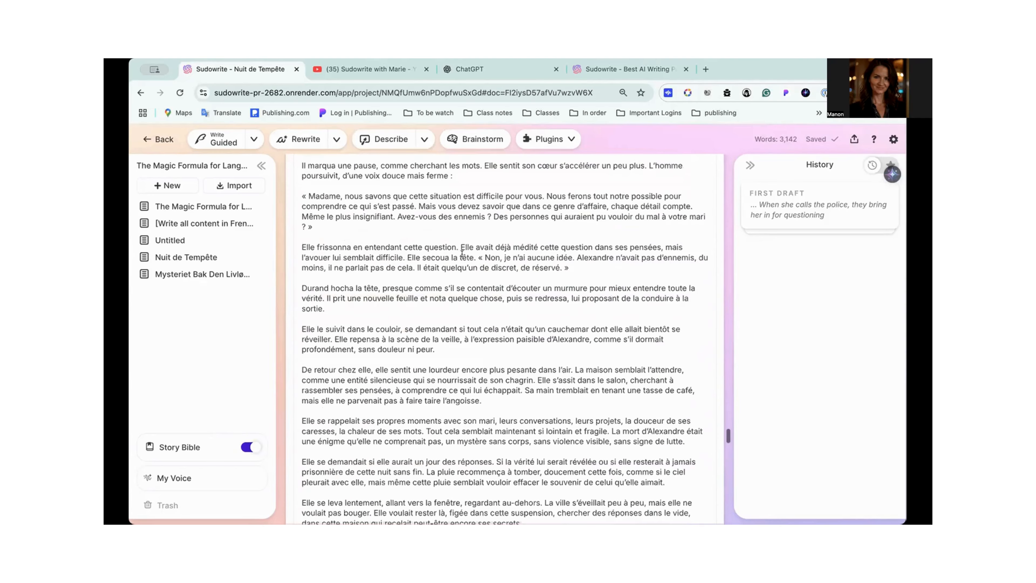
pyautogui.scroll(8, 467, 290)
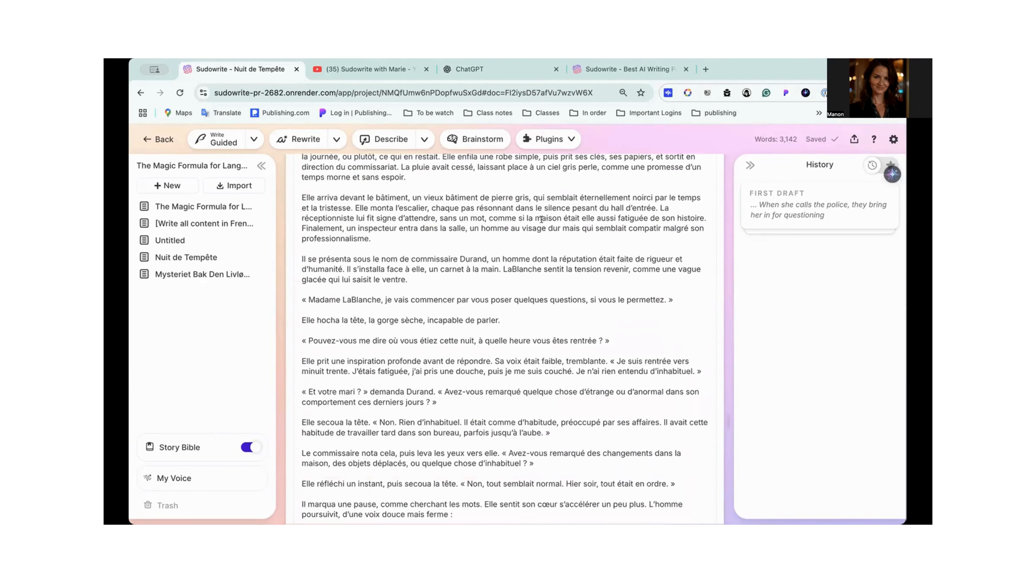
pyautogui.scroll(10, 493, 240)
pyautogui.scroll(-6, 491, 236)
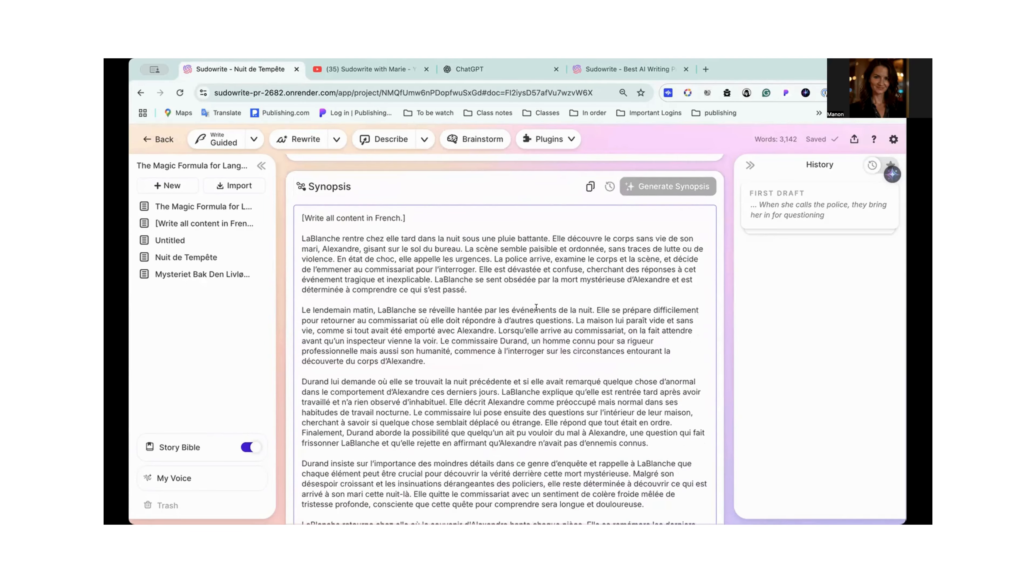
pyautogui.scroll(-10, 463, 317)
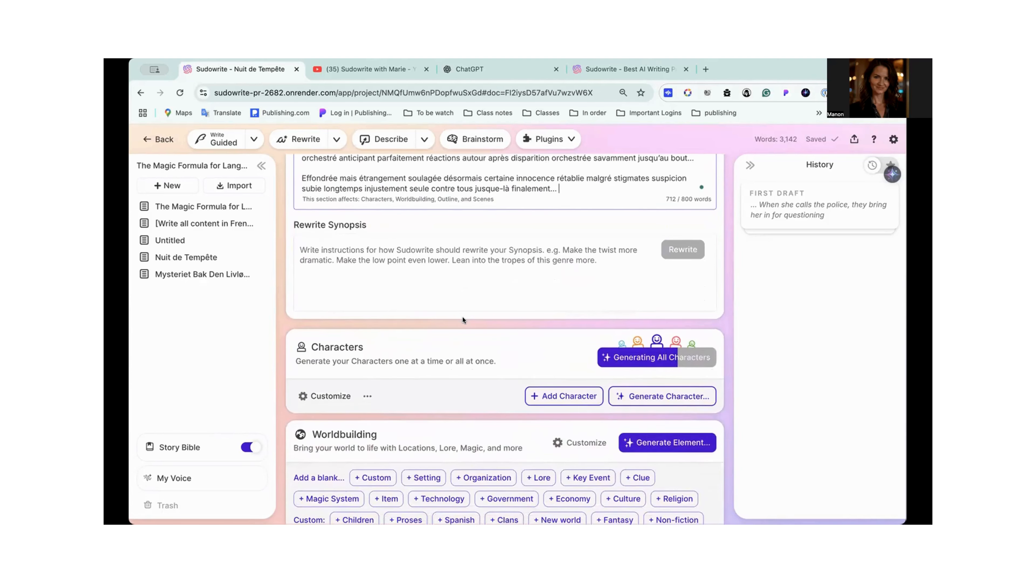
# - Assign the Protagonist role to the first generated character
pyautogui.scroll(-3, 463, 317)
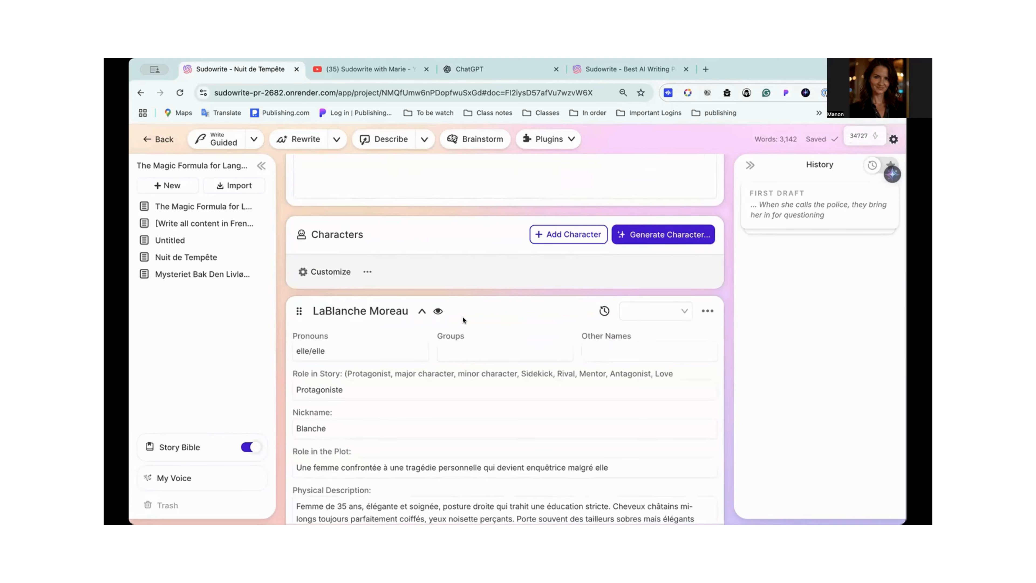
pyautogui.scroll(-2, 462, 319)
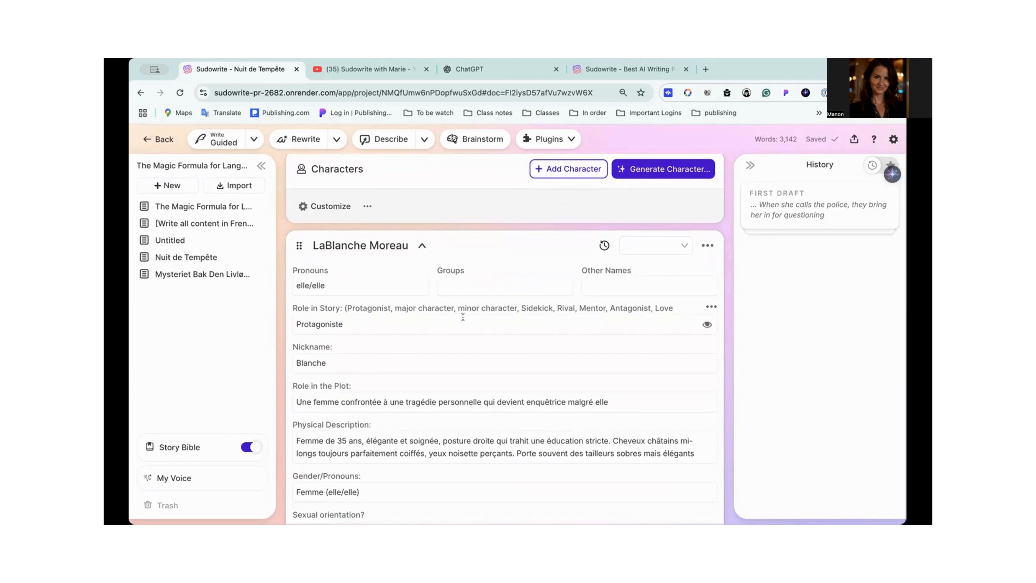
pyautogui.scroll(-1, 463, 317)
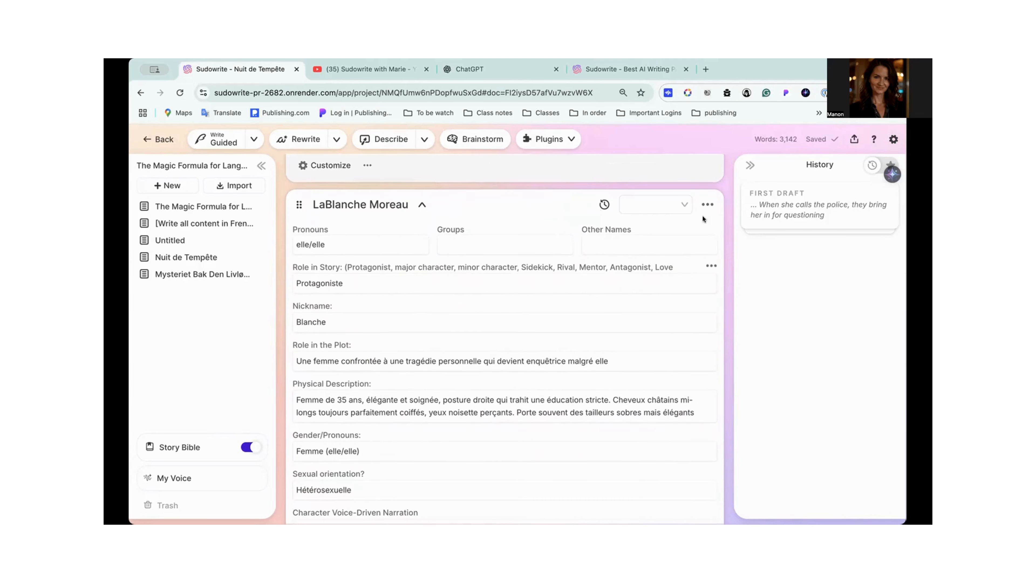
pyautogui.click(684, 203)
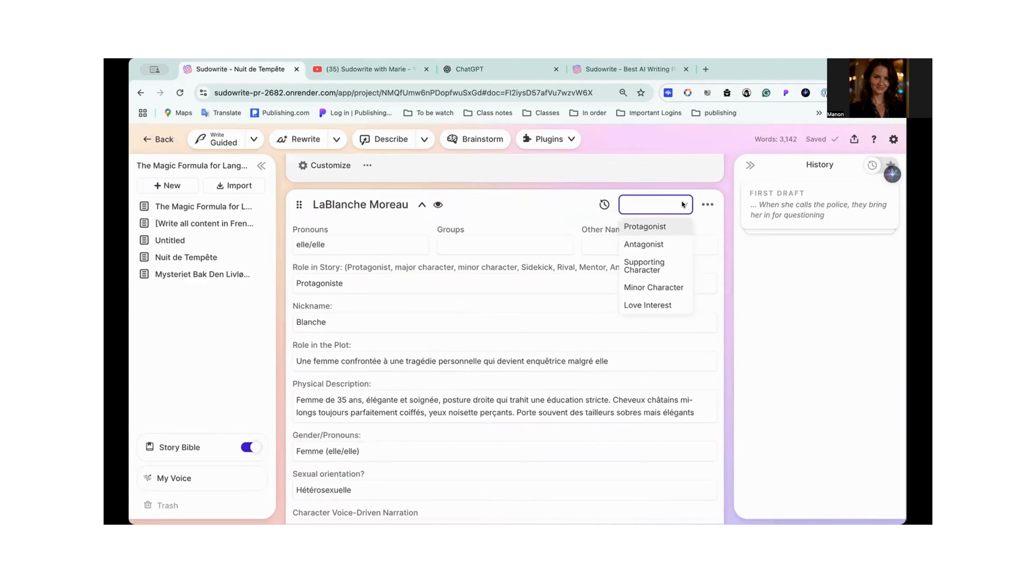
pyautogui.click(659, 227)
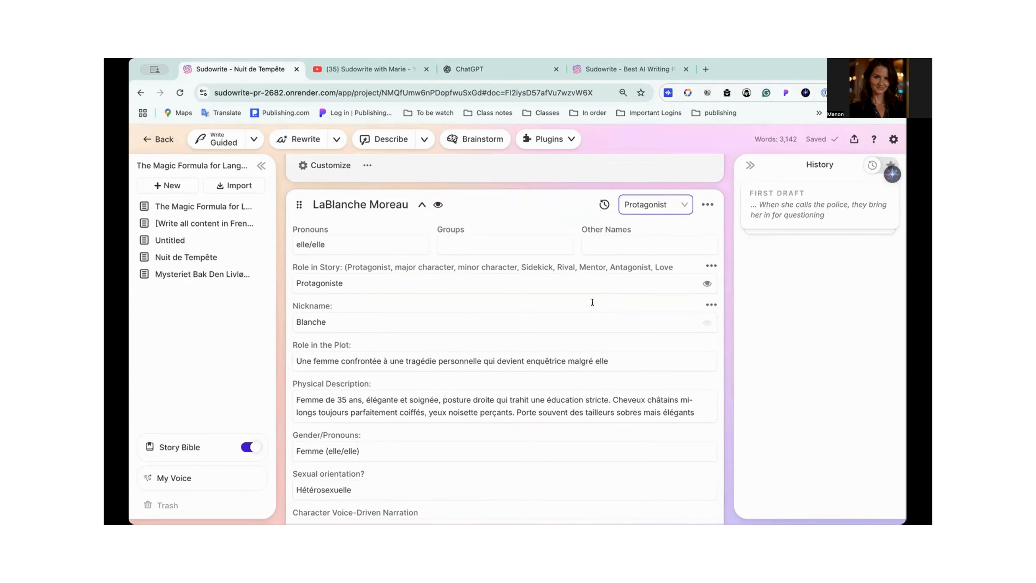
# - Examine the first character's traits down to "Quel est le role de ce character?", compare the Genre, Style and Synopsis instructions, and collapse its card
pyautogui.scroll(-2, 592, 302)
pyautogui.scroll(15, 594, 305)
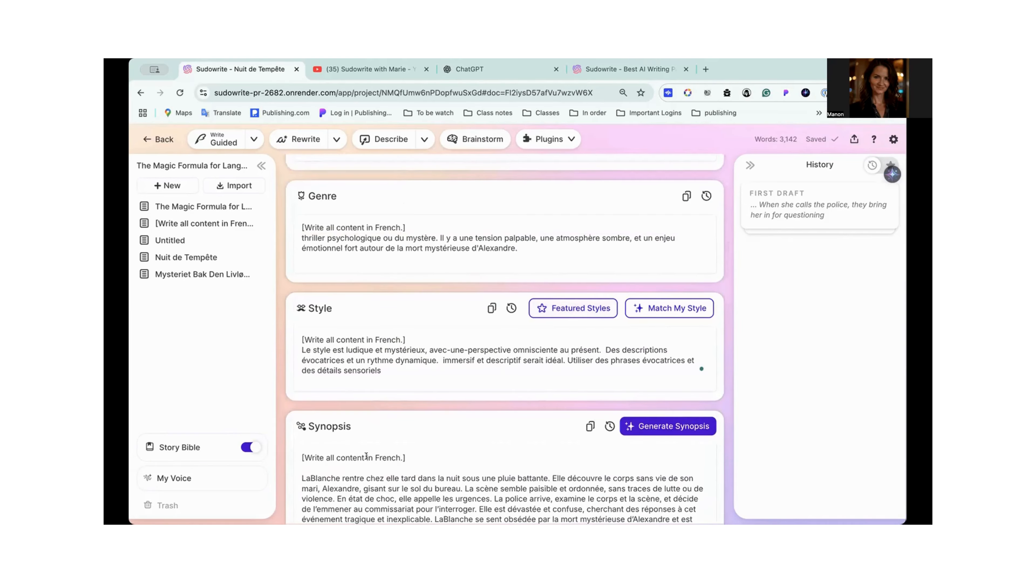
pyautogui.scroll(-15, 366, 456)
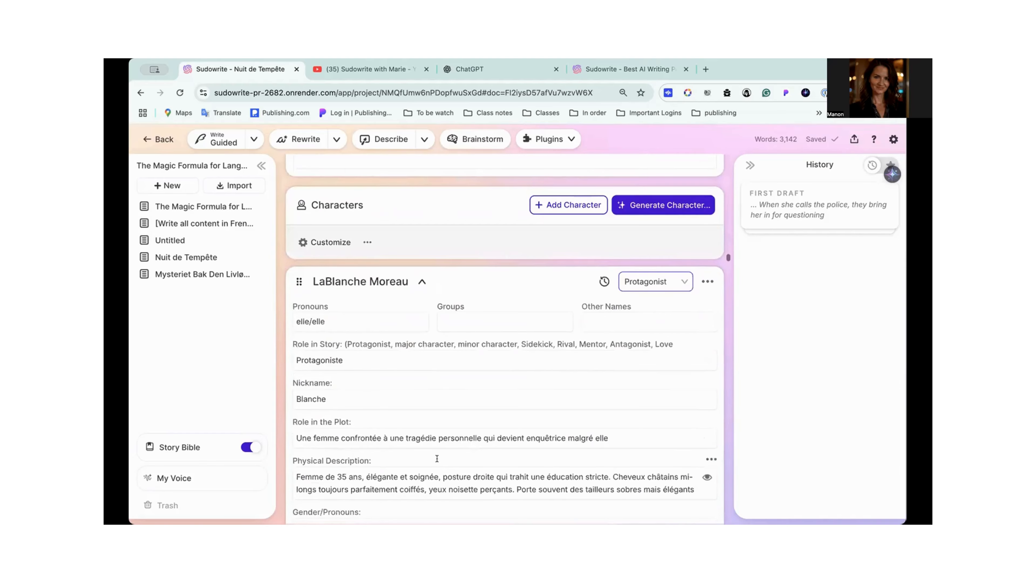
pyautogui.scroll(-4, 437, 457)
pyautogui.scroll(5, 436, 458)
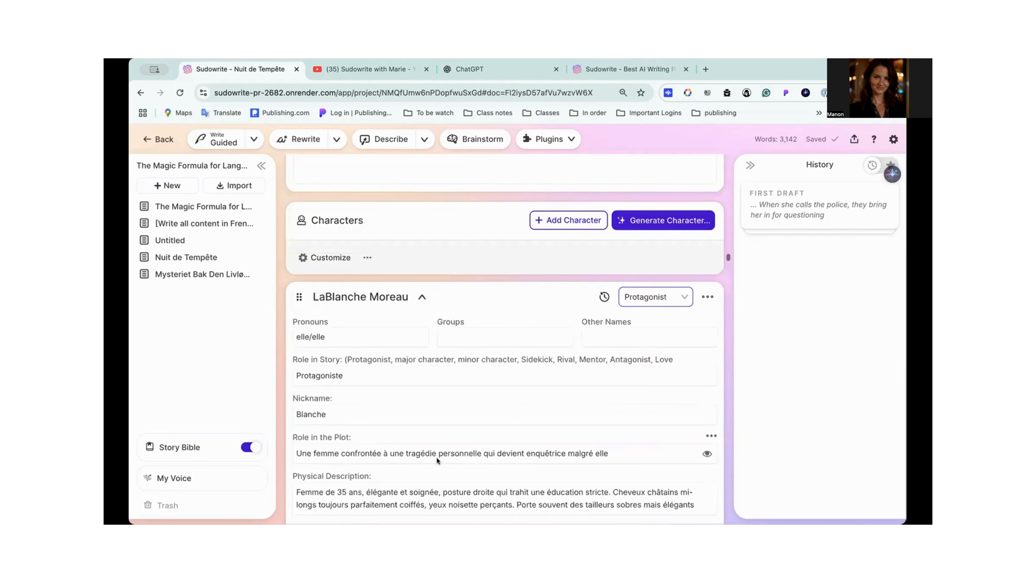
pyautogui.scroll(-15, 437, 458)
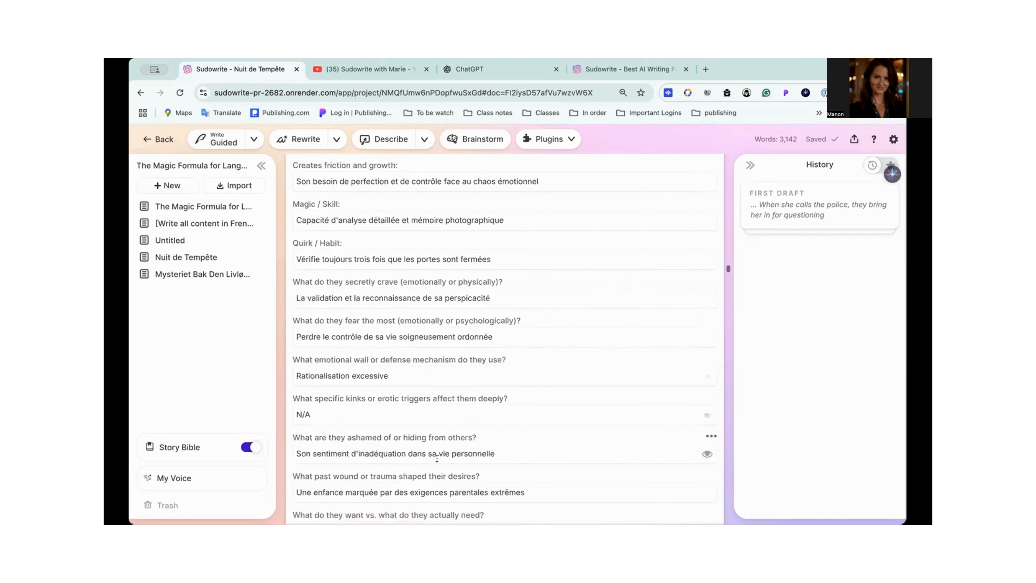
pyautogui.scroll(-15, 437, 458)
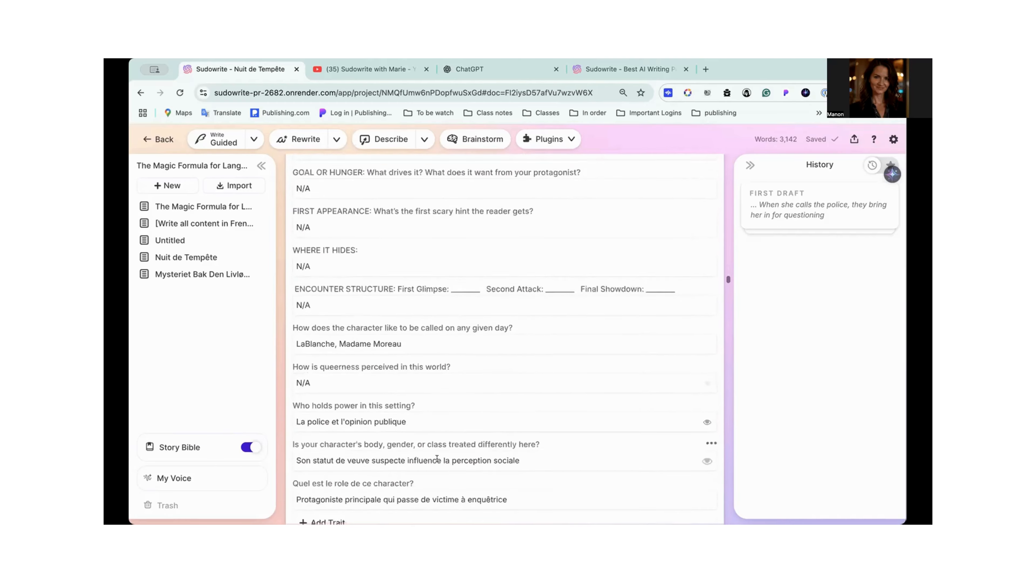
pyautogui.scroll(-3, 437, 458)
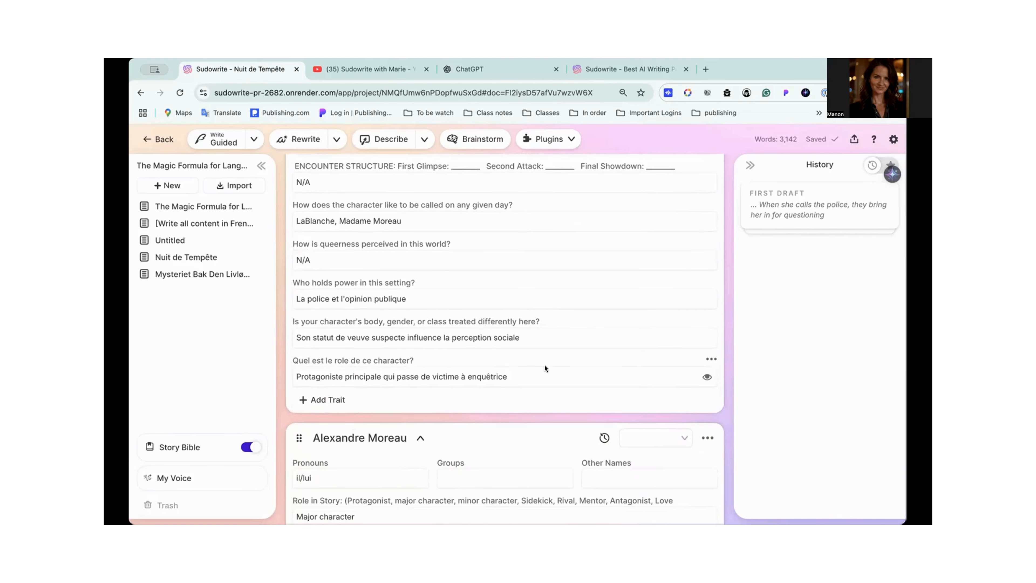
pyautogui.scroll(20, 545, 367)
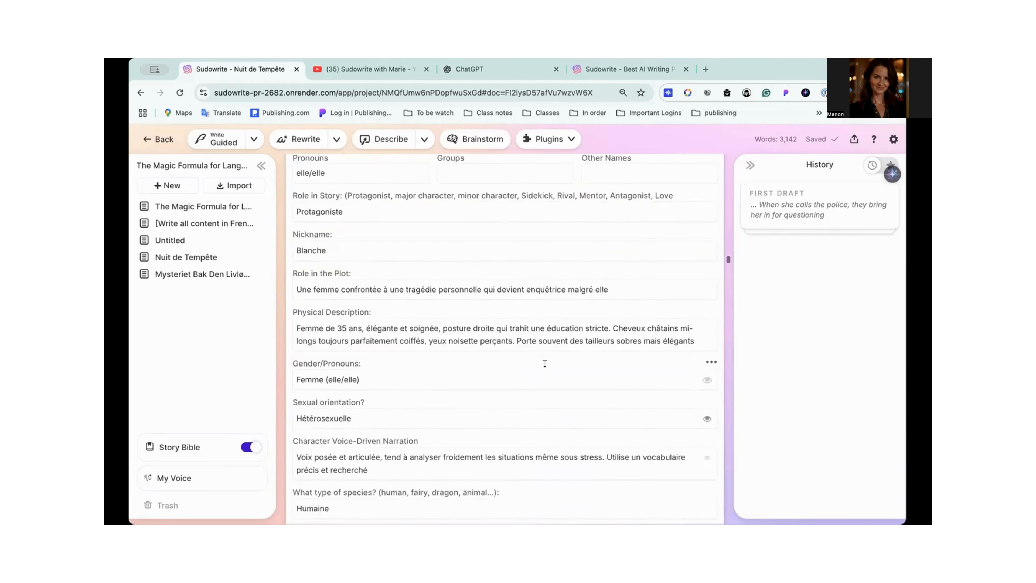
pyautogui.scroll(6, 545, 364)
pyautogui.click(421, 366)
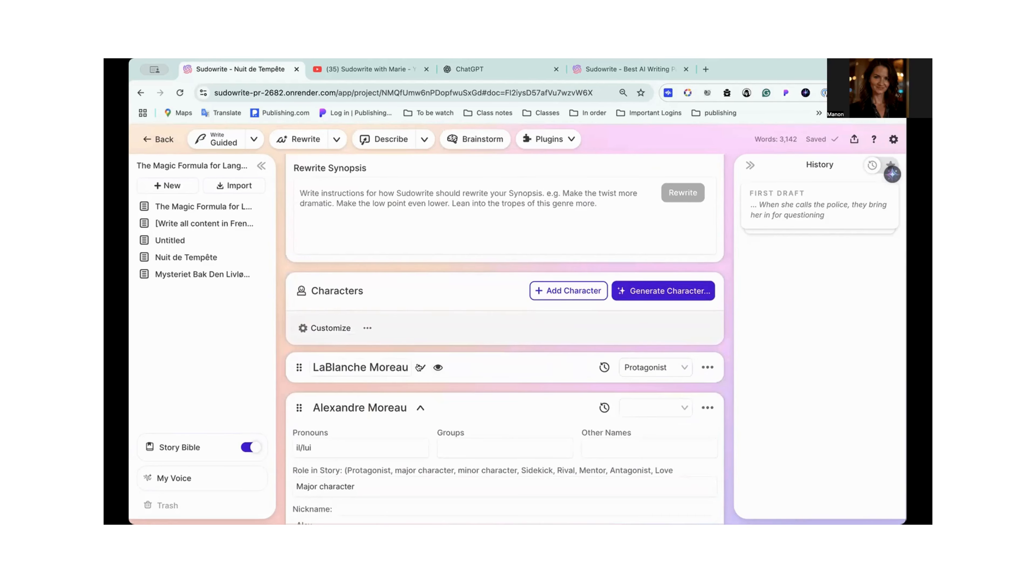
# - Assign the Supporting Character role to the second generated character
pyautogui.scroll(-3, 419, 367)
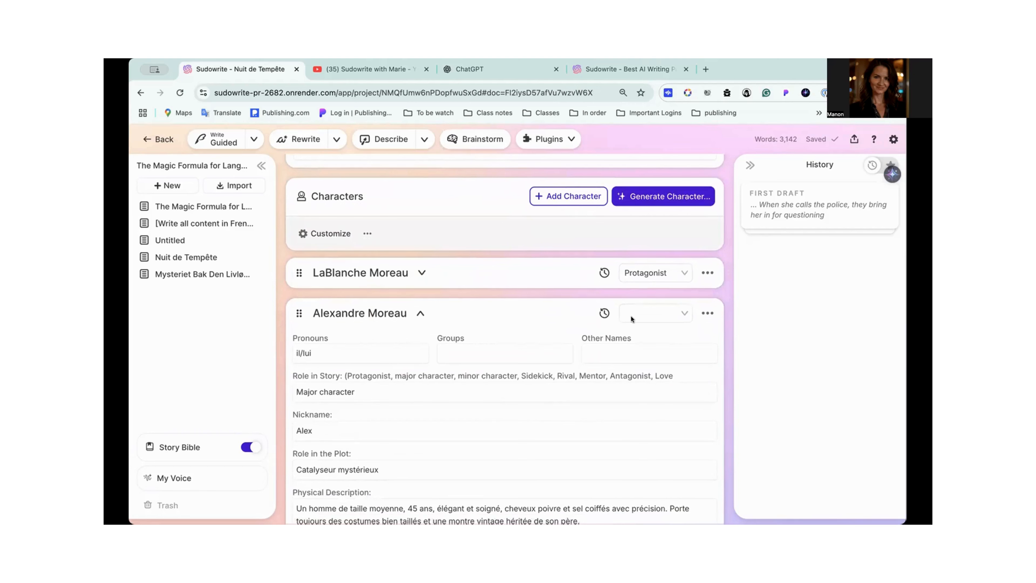
pyautogui.click(649, 312)
pyautogui.click(645, 373)
# - Examine the second character's French traits, such as pronouns and physical description, and leave its card collapsed
pyautogui.scroll(-3, 395, 390)
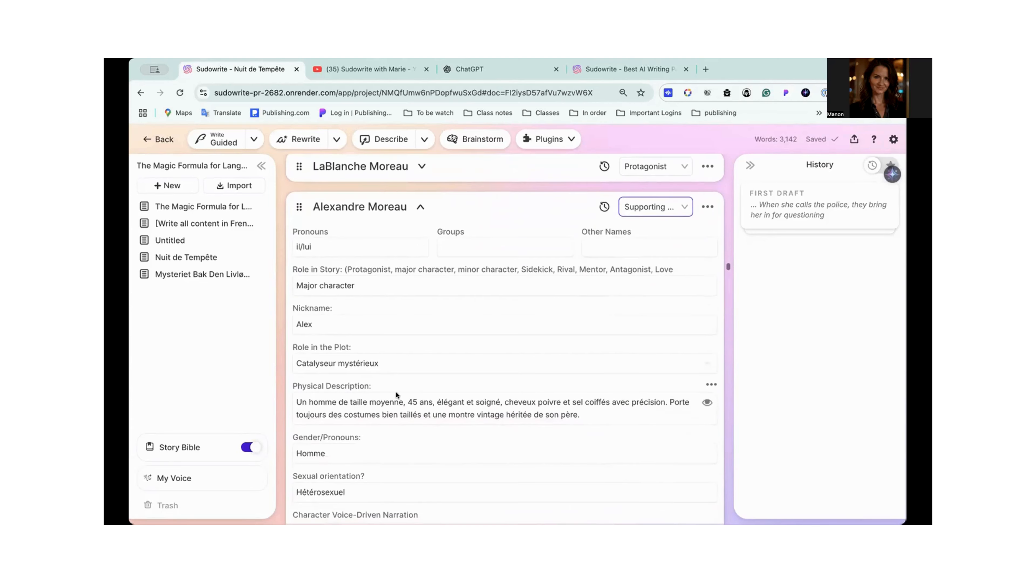
pyautogui.scroll(-6, 396, 392)
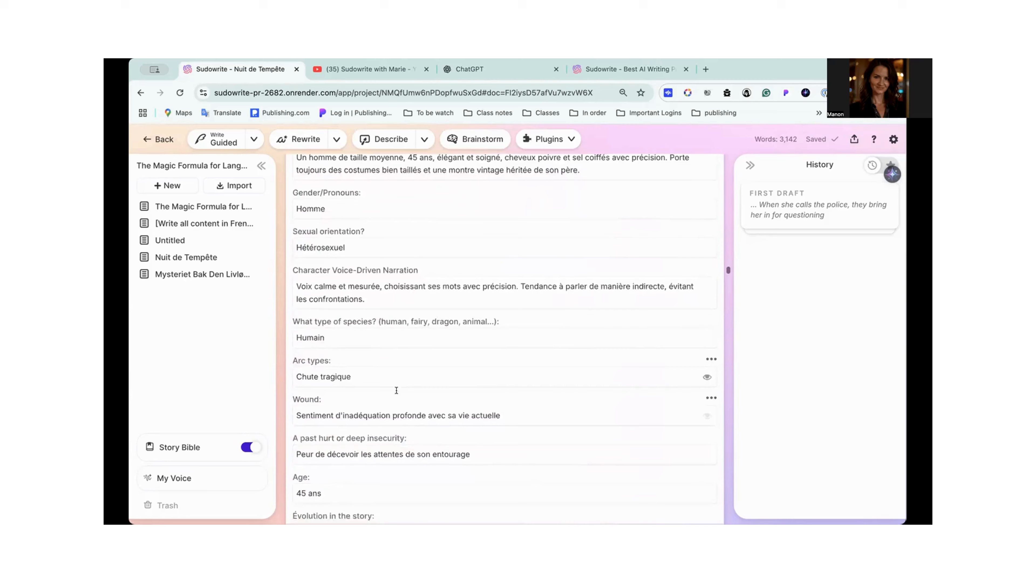
pyautogui.scroll(-3, 395, 391)
pyautogui.scroll(12, 396, 391)
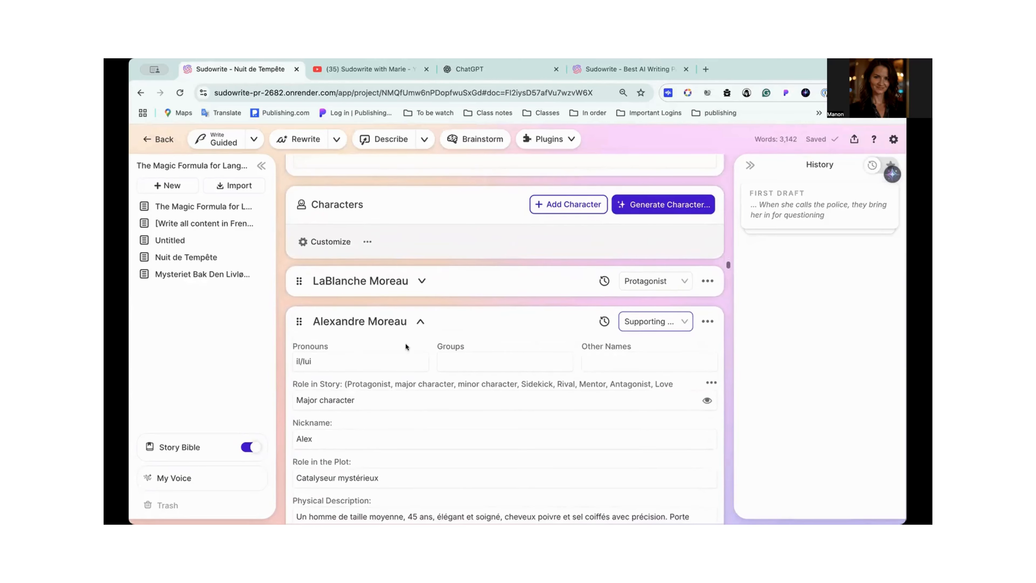
pyautogui.click(420, 321)
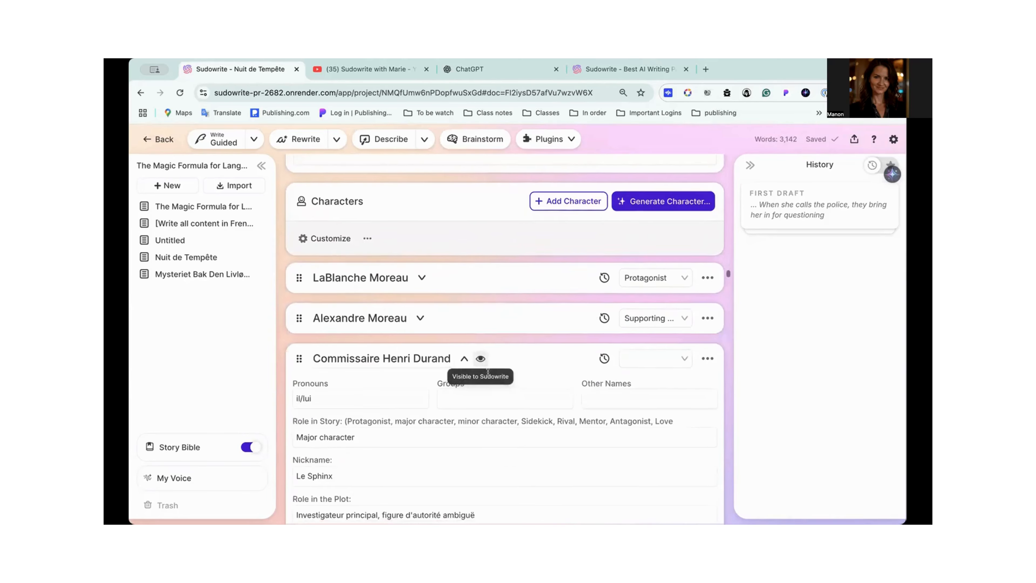
pyautogui.scroll(-2, 487, 372)
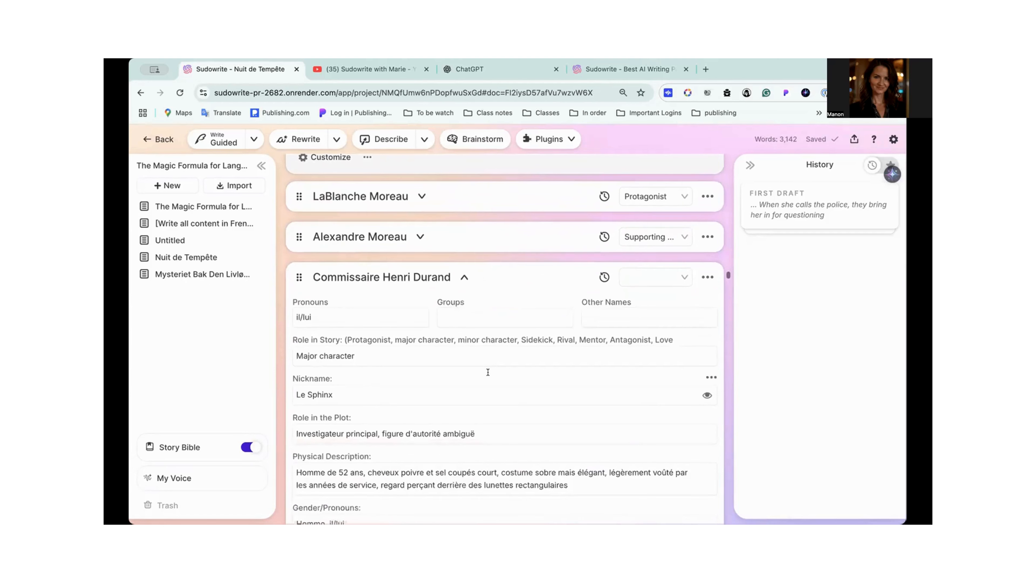
pyautogui.click(419, 240)
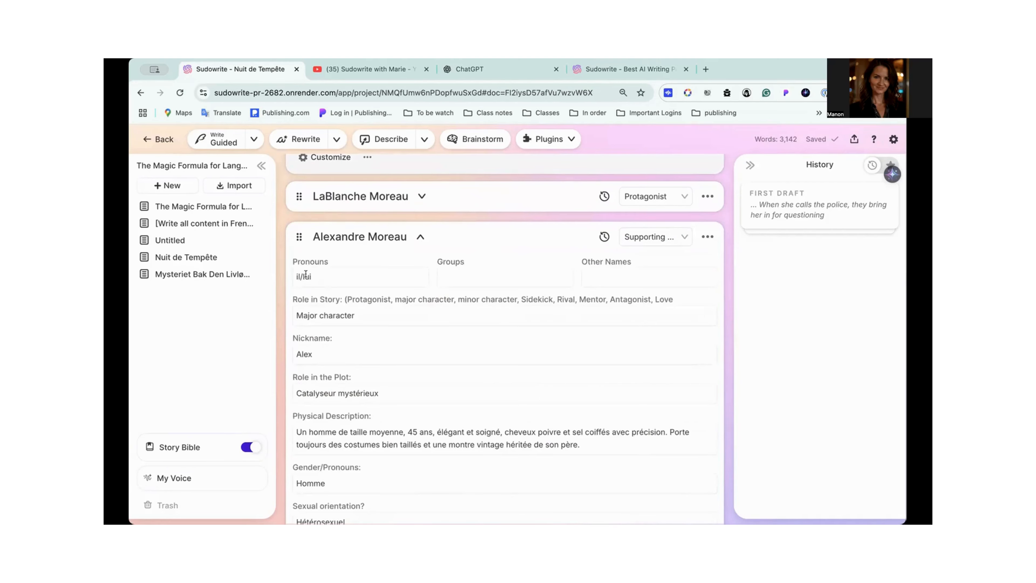
pyautogui.click(419, 236)
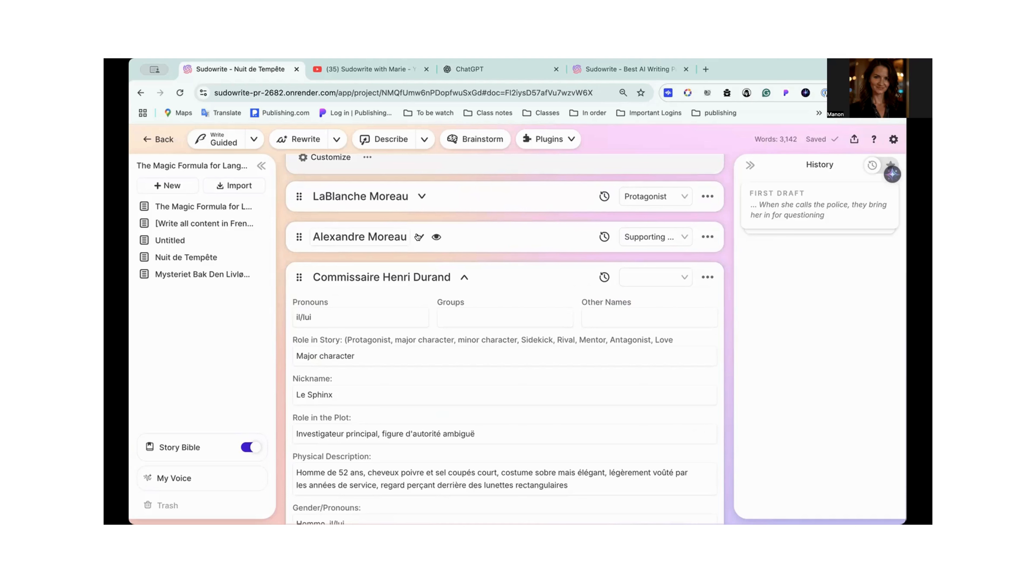
# - Check the end of the story text that feeds the Synopsis and the French instructions in Genre and Style
pyautogui.scroll(20, 419, 236)
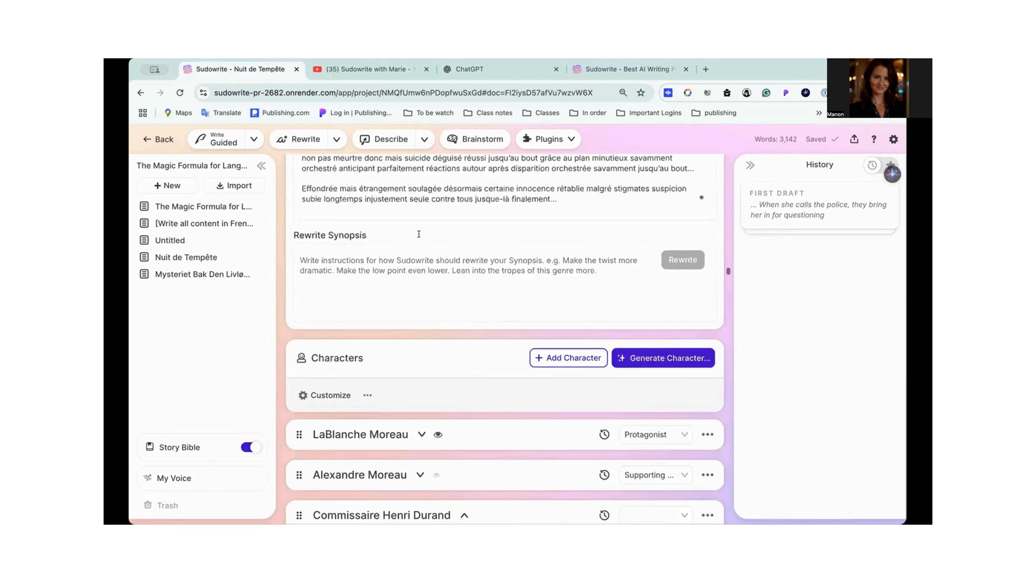
pyautogui.scroll(3, 419, 234)
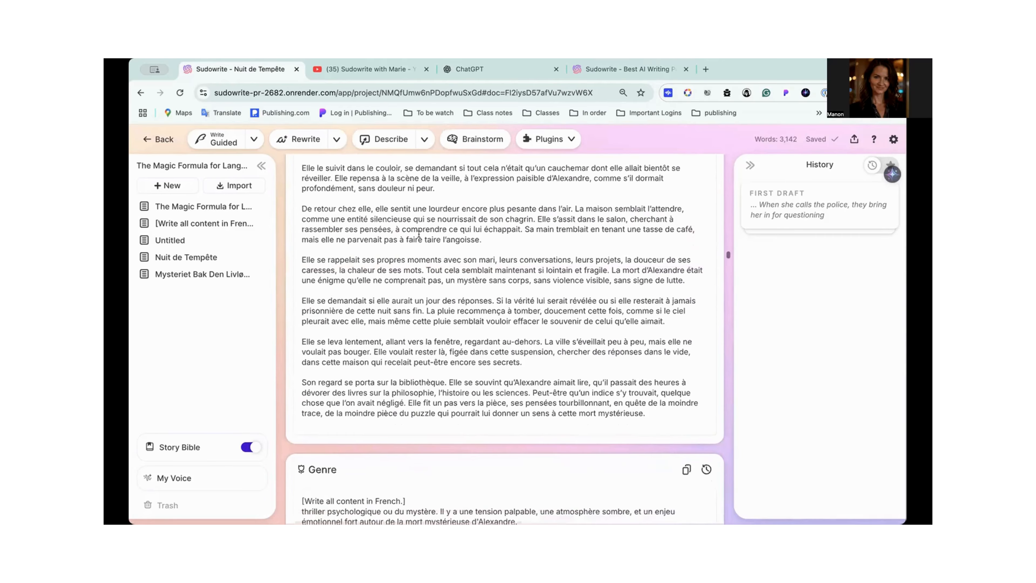
pyautogui.click(419, 237)
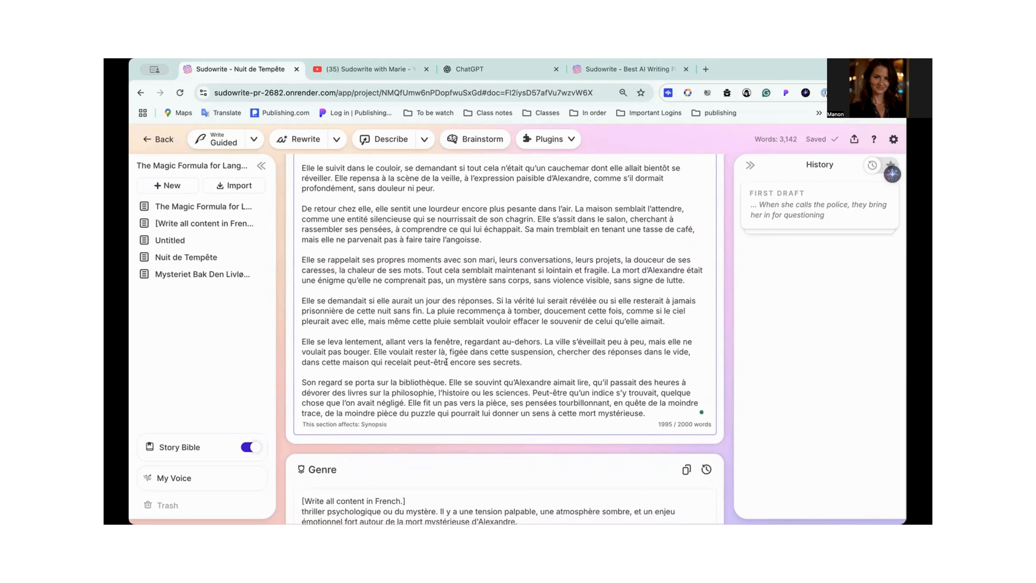
pyautogui.scroll(-10, 406, 405)
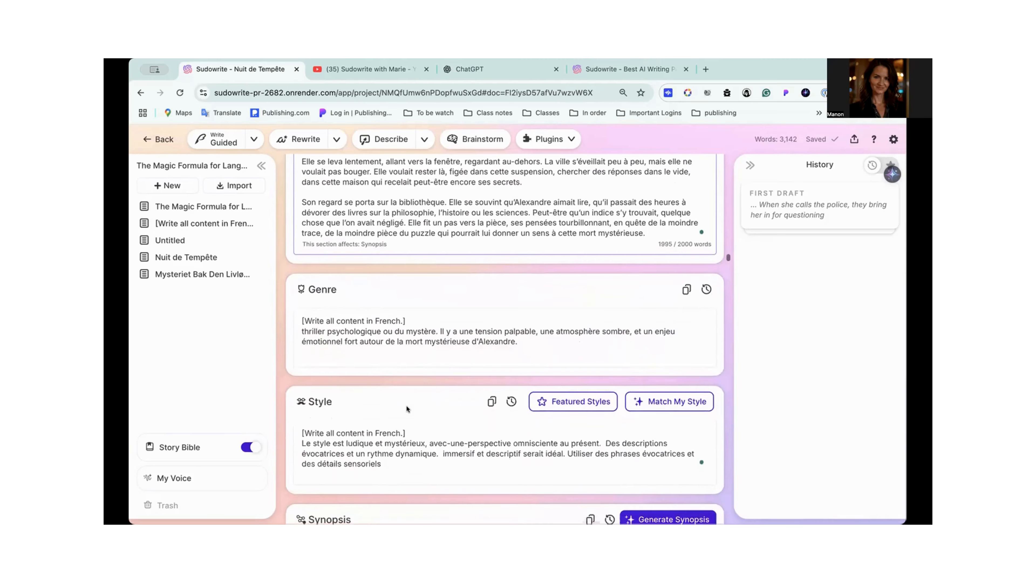
pyautogui.scroll(10, 406, 404)
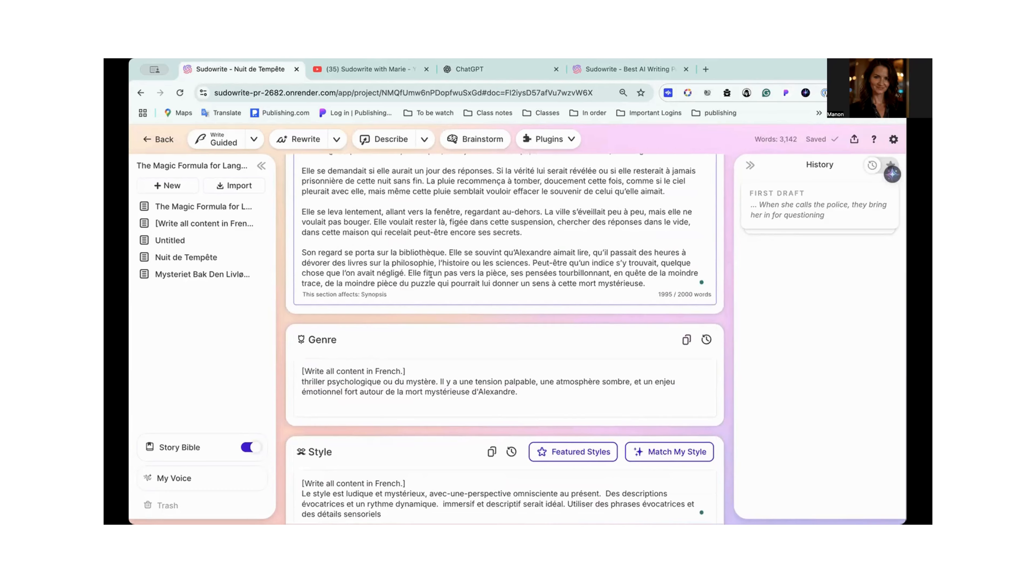
# - Assign the Supporting Character role to the third generated character and collapse its card
pyautogui.scroll(-15, 432, 273)
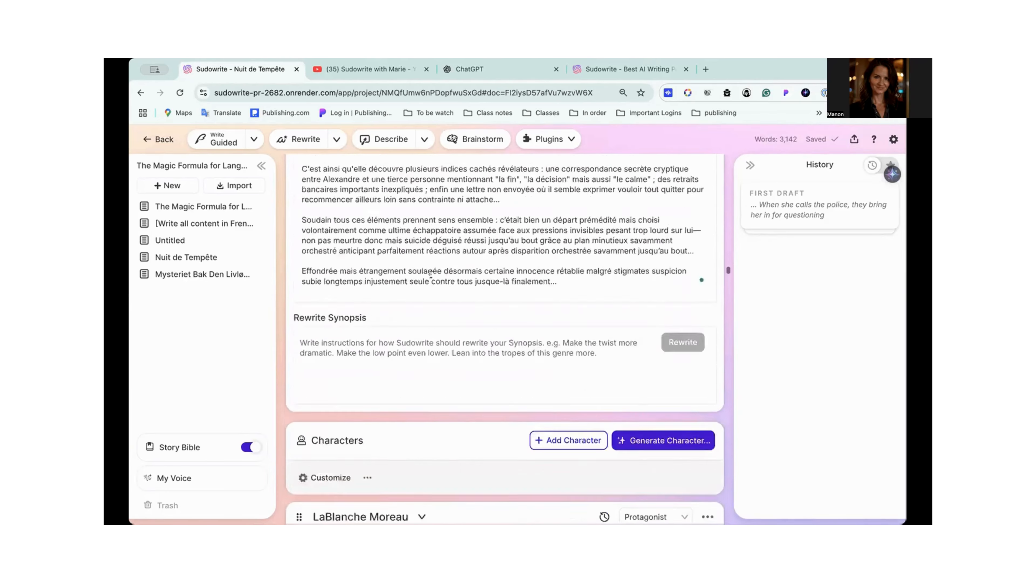
pyautogui.scroll(-3, 482, 421)
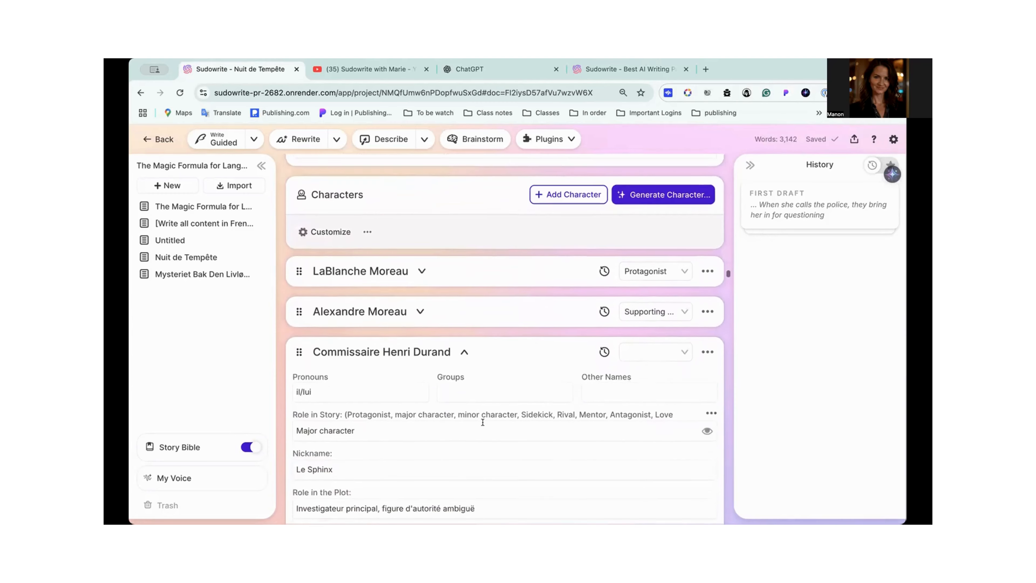
pyautogui.scroll(-4, 483, 422)
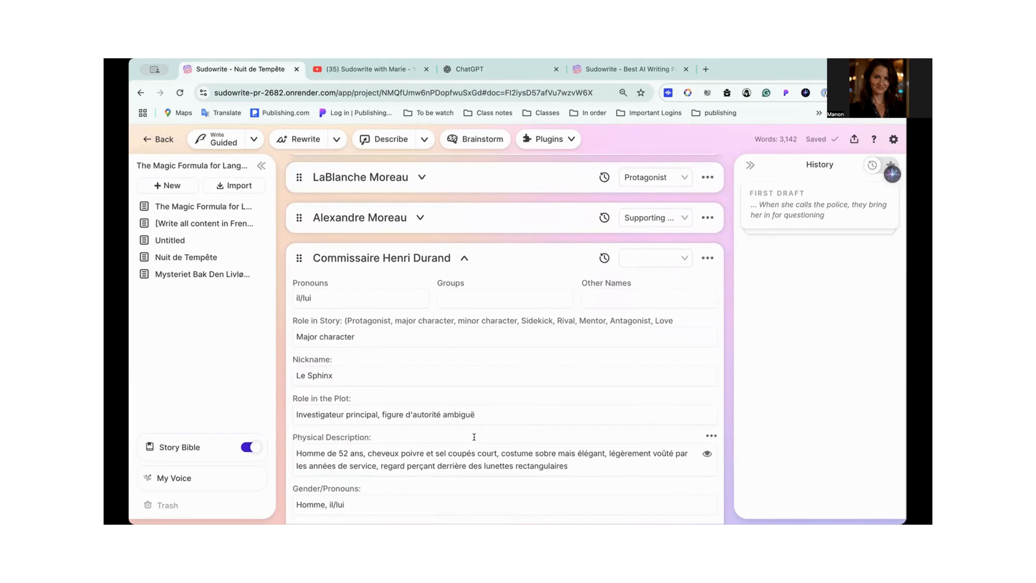
pyautogui.scroll(-1, 447, 332)
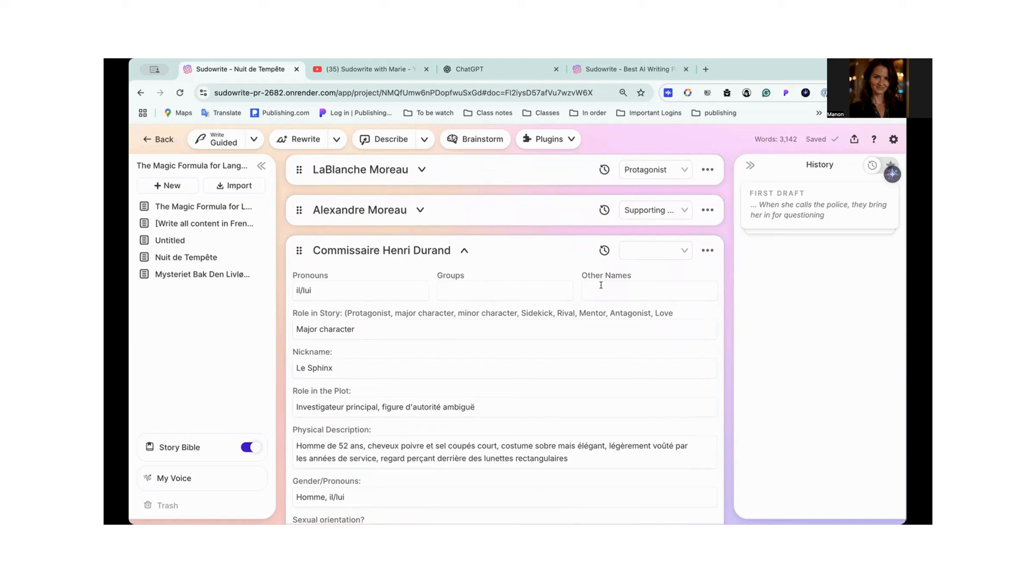
pyautogui.click(690, 251)
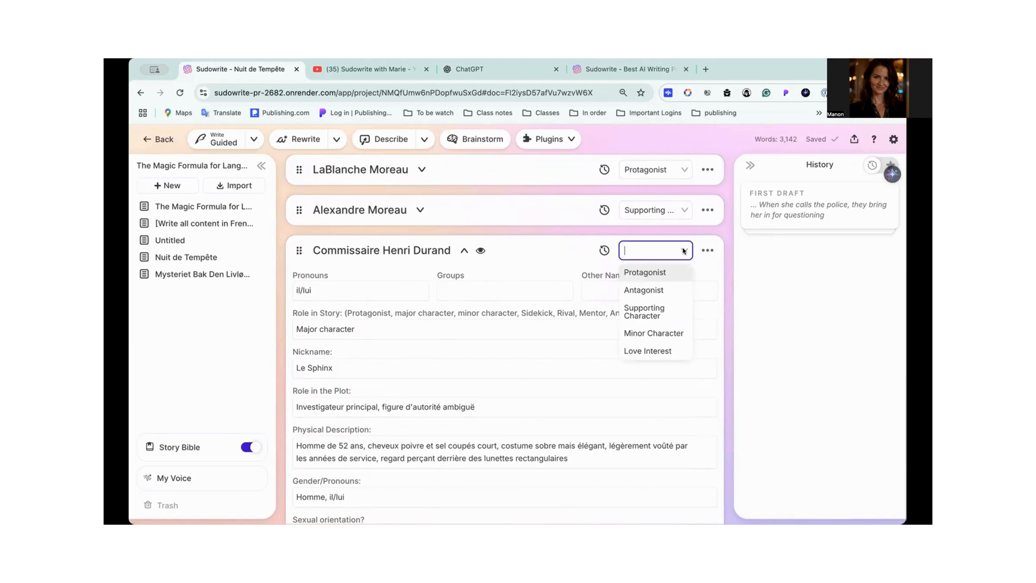
pyautogui.click(646, 313)
pyautogui.click(464, 250)
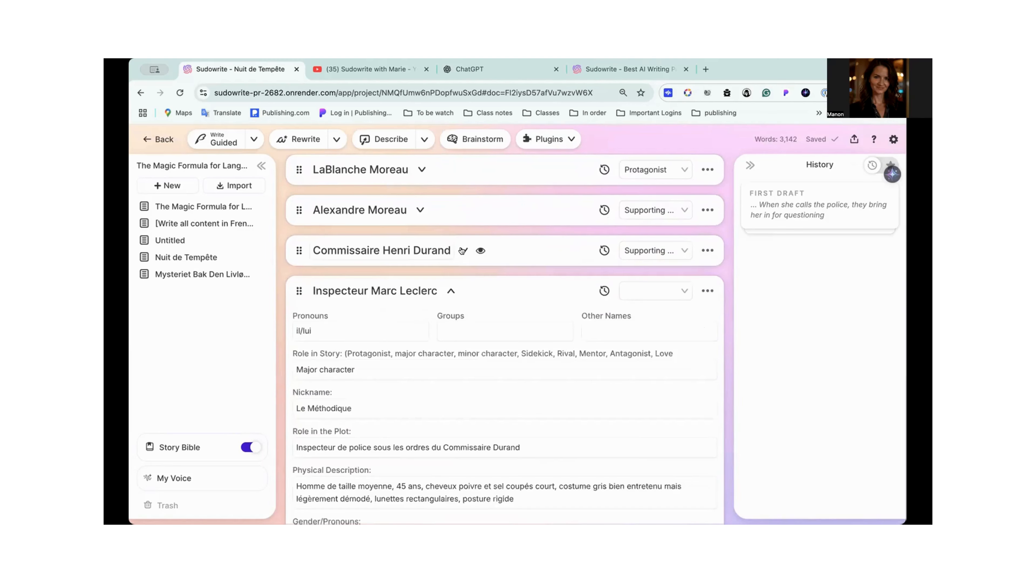
# - Collapse the remaining expanded character cards one by one, from the fourth character through the last in the list
pyautogui.scroll(-2, 463, 247)
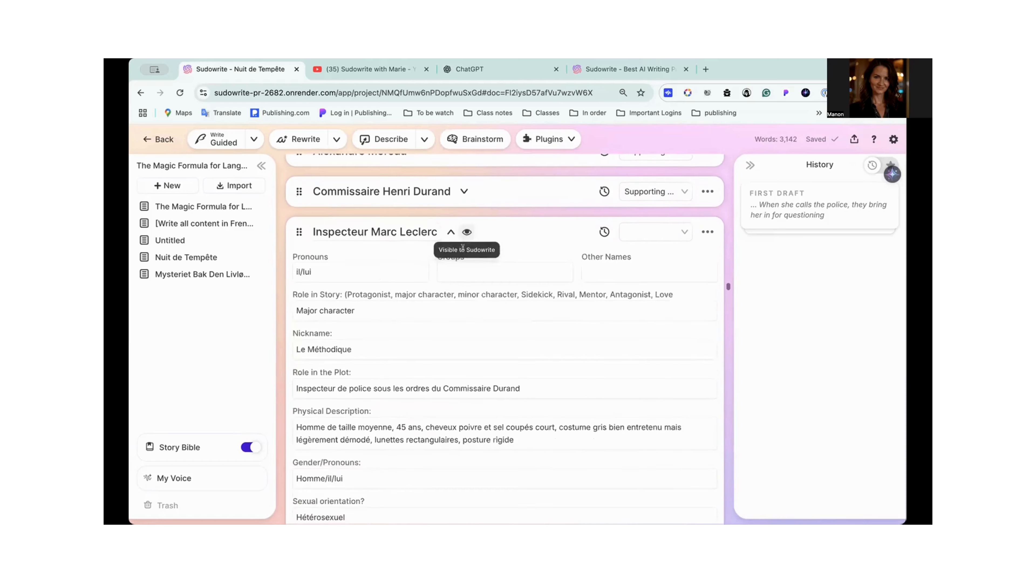
pyautogui.click(449, 232)
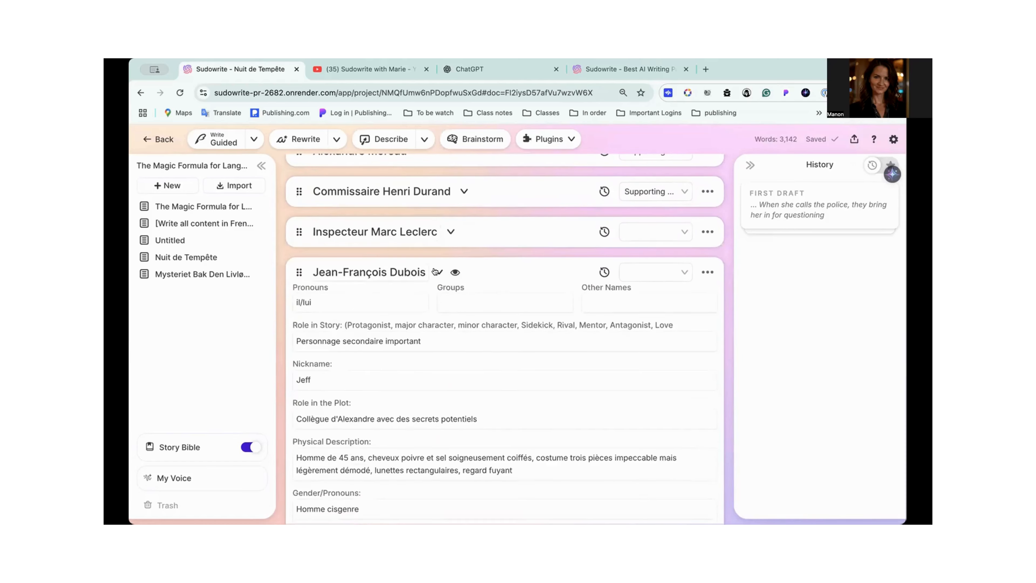
pyautogui.click(437, 272)
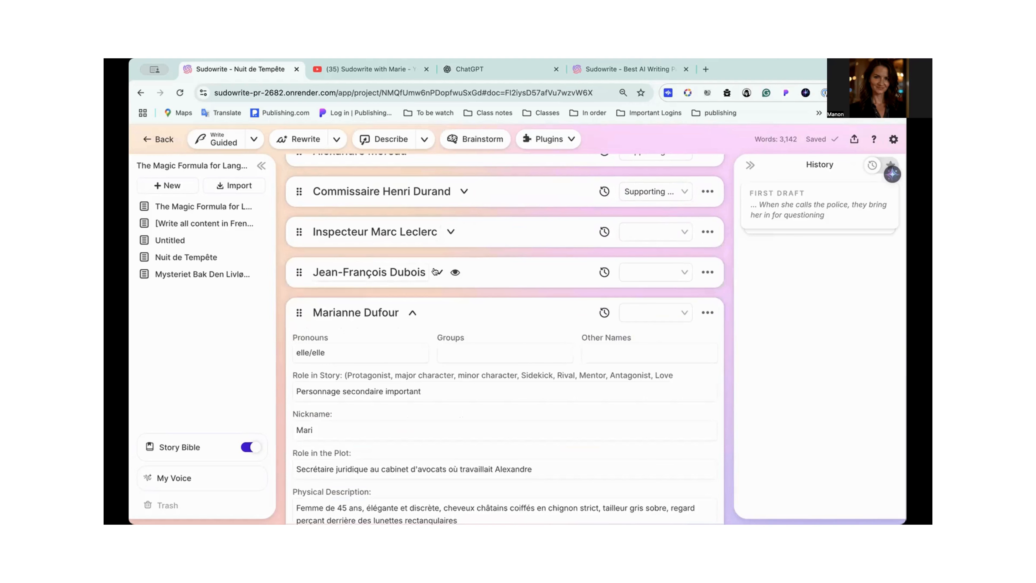
pyautogui.click(408, 312)
pyautogui.click(416, 353)
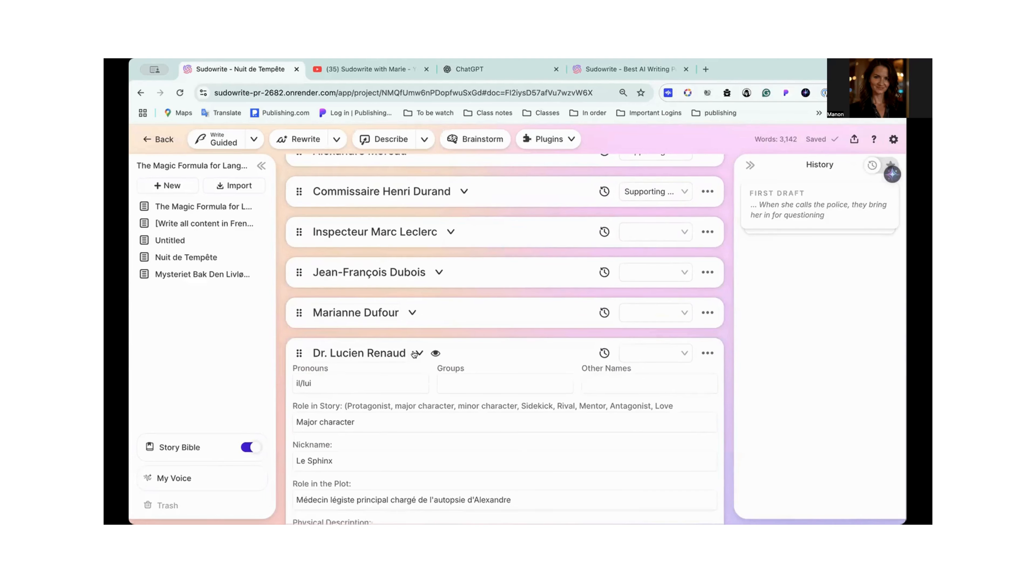
pyautogui.scroll(-1, 414, 353)
pyautogui.click(404, 345)
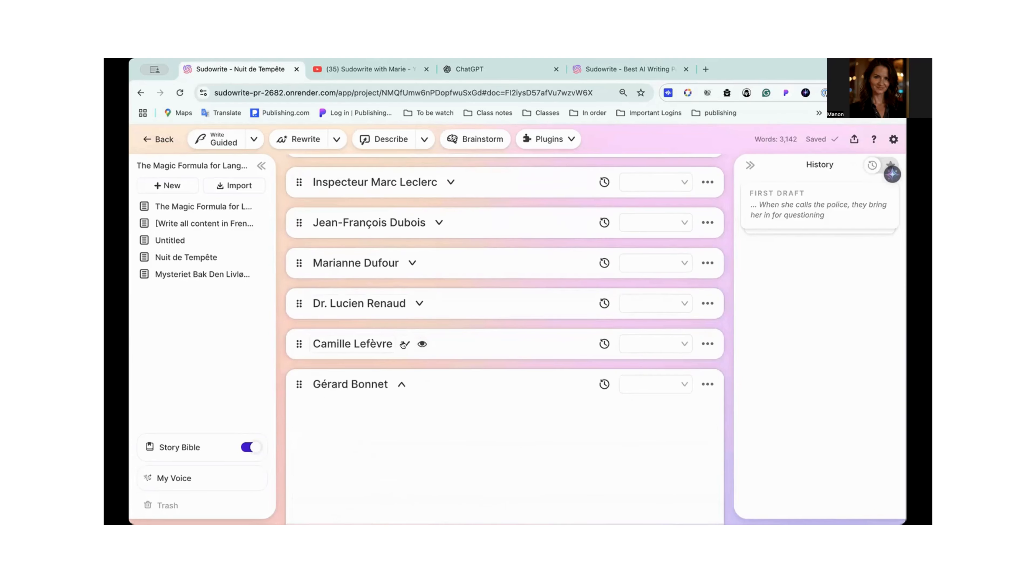
pyautogui.click(402, 383)
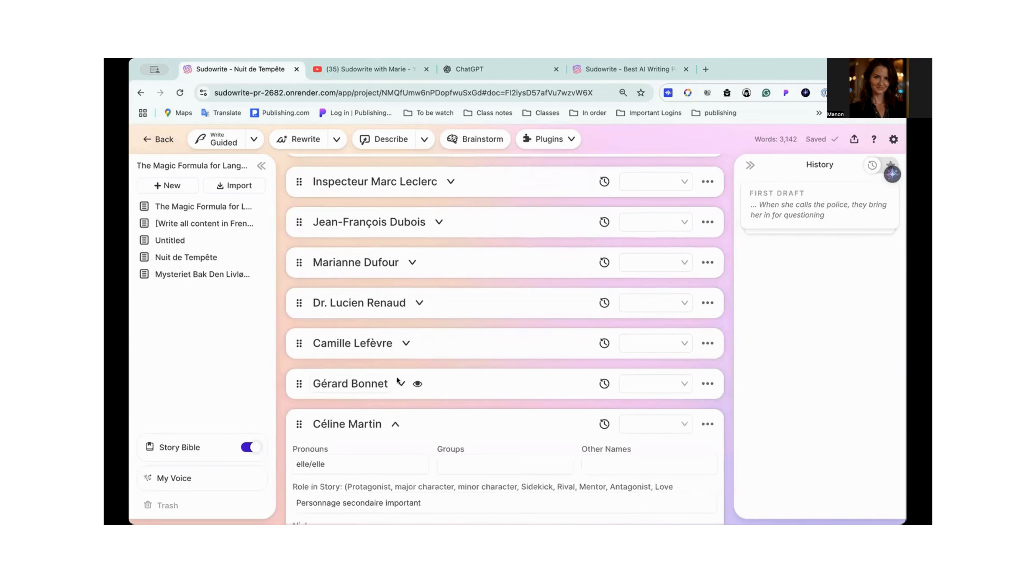
pyautogui.scroll(-1, 396, 369)
pyautogui.click(394, 358)
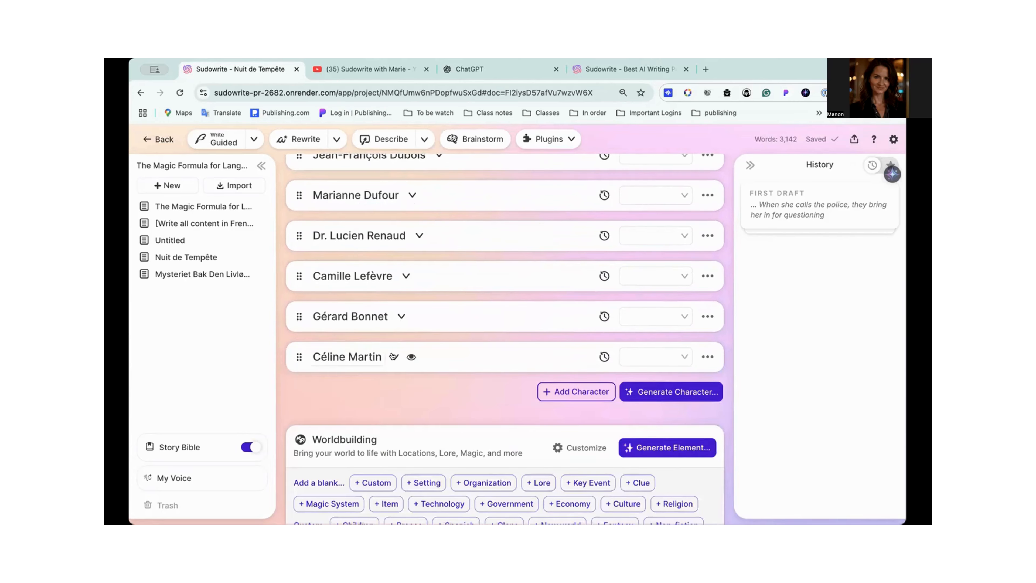
# - Reopen the protagonist's card to examine its French traits, such as role in the plot and physical description, and collapse it again
pyautogui.scroll(10, 393, 355)
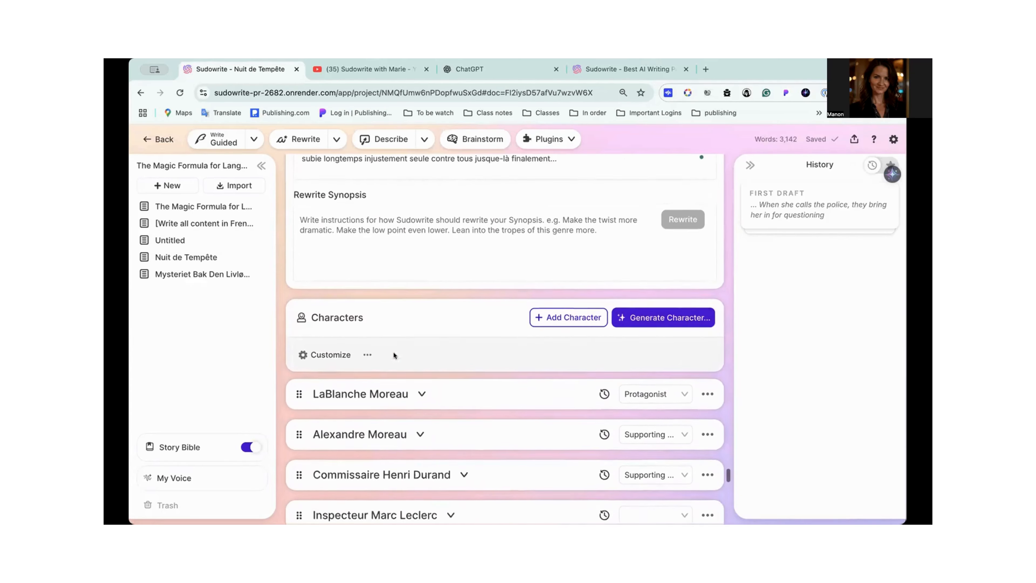
pyautogui.scroll(-1, 394, 353)
pyautogui.click(422, 373)
pyautogui.scroll(-3, 421, 369)
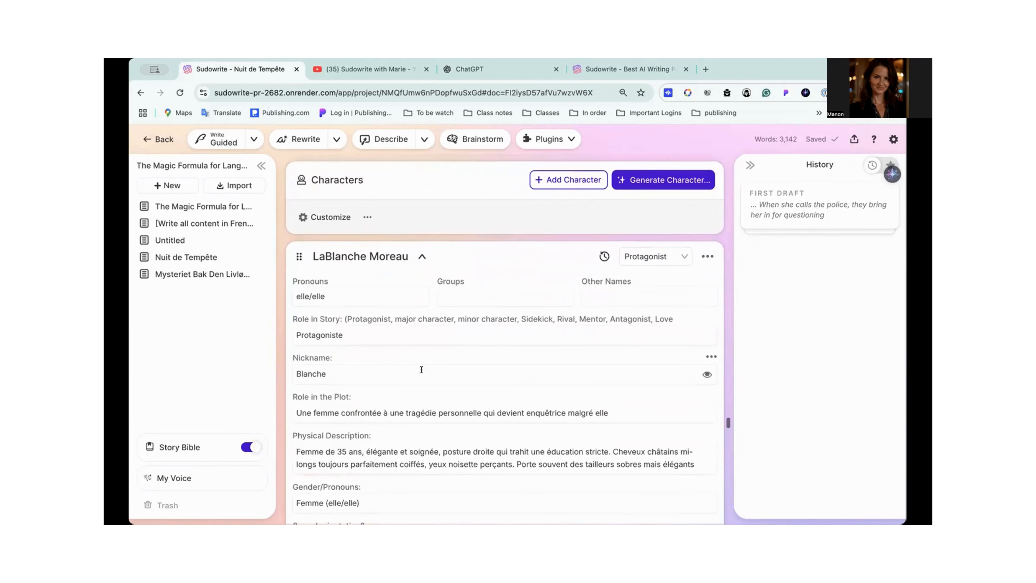
pyautogui.scroll(-3, 422, 370)
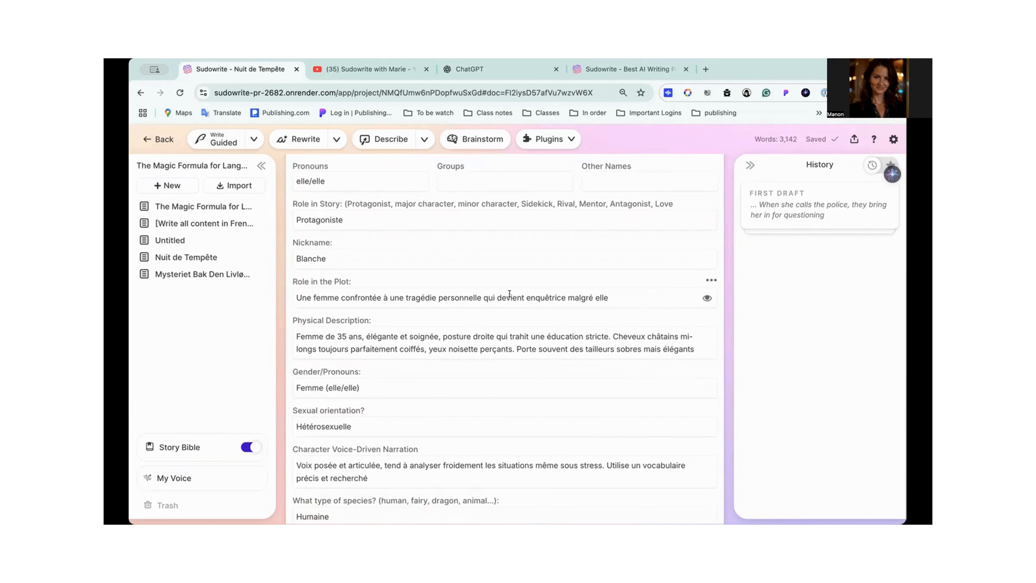
pyautogui.scroll(2, 431, 294)
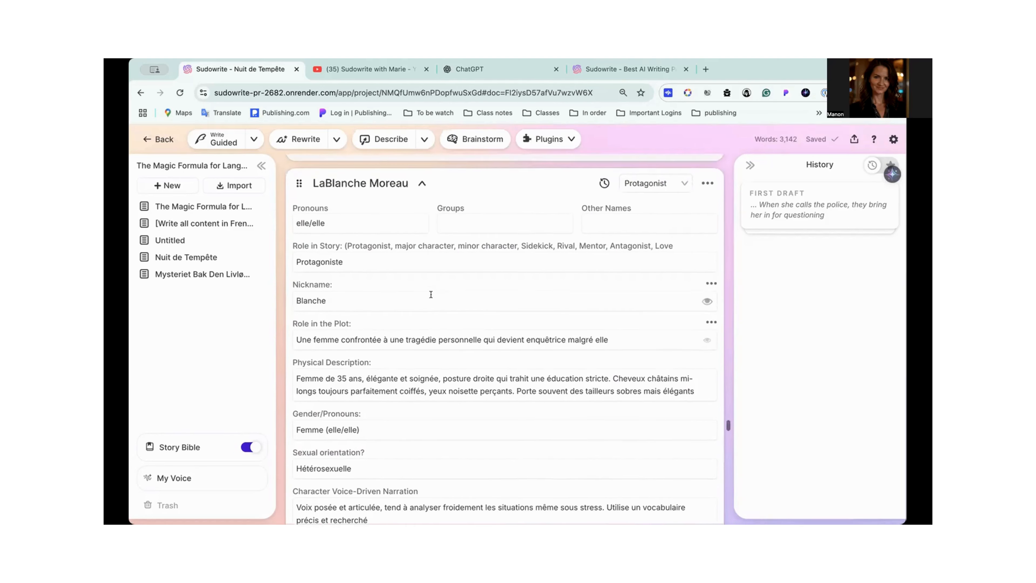
pyautogui.click(421, 201)
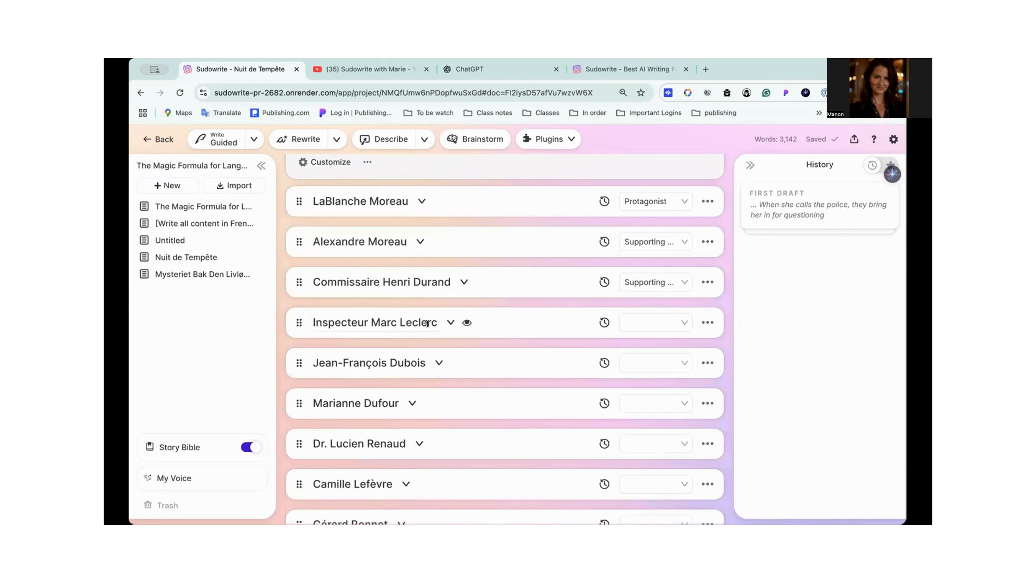
# - Review the full list of collapsed character cards and their role assignments
pyautogui.scroll(3, 406, 325)
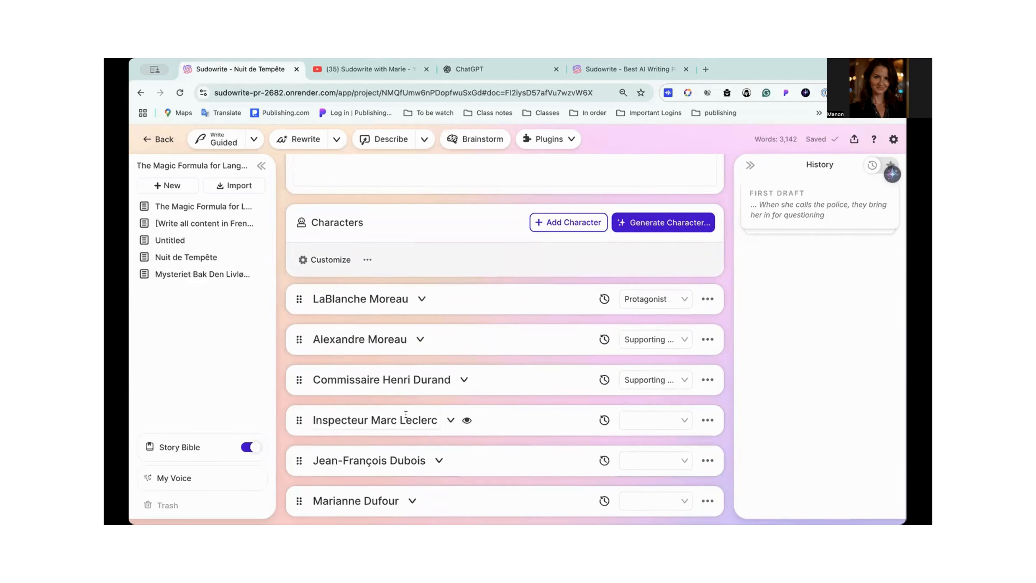
pyautogui.scroll(-4, 406, 414)
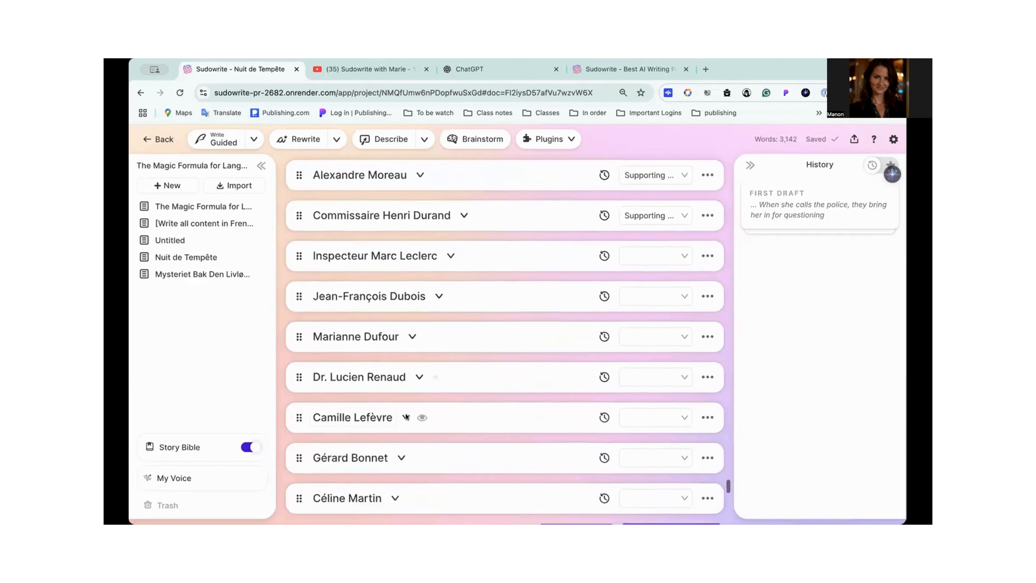
pyautogui.scroll(1, 405, 413)
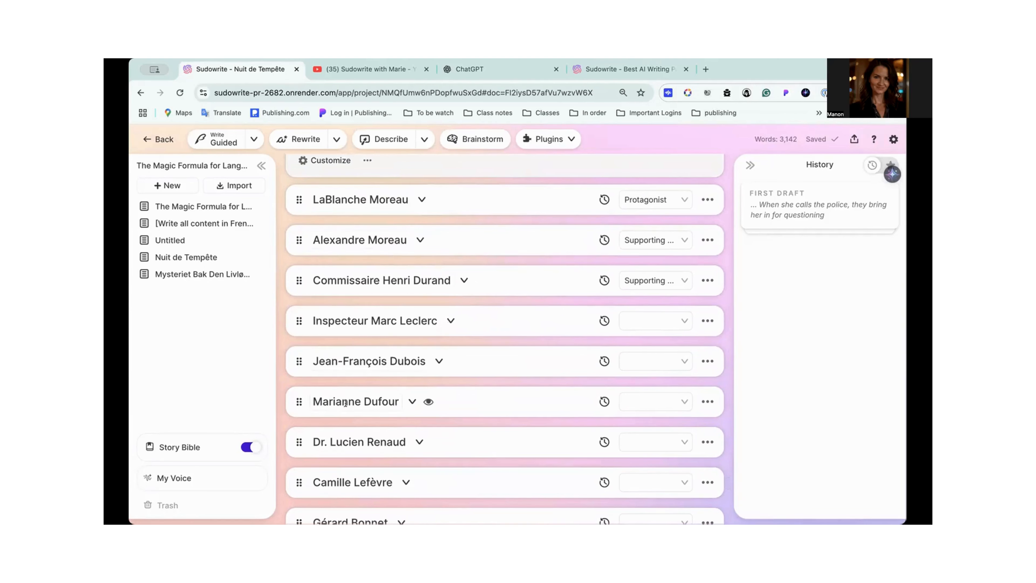
pyautogui.scroll(-1, 345, 471)
pyautogui.scroll(-3, 344, 475)
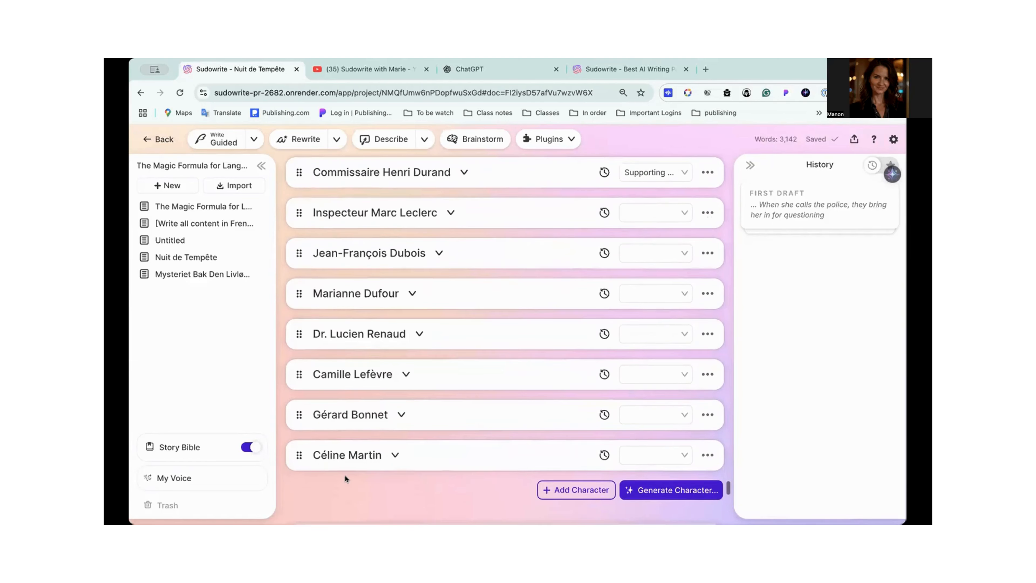
pyautogui.scroll(7, 344, 467)
pyautogui.scroll(-8, 344, 466)
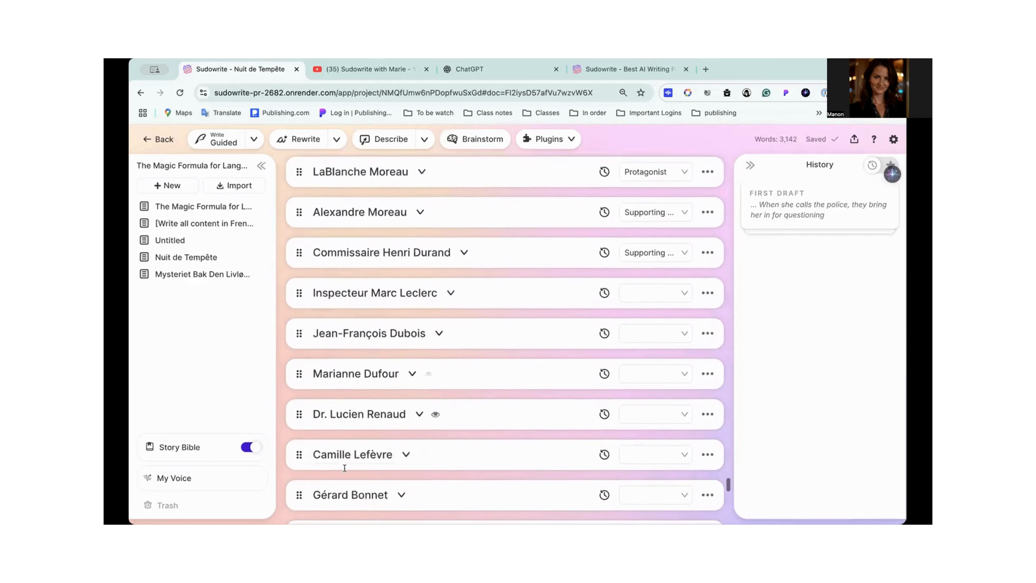
# - Look through the blank and custom element types in Worldbuilding, down to "Formules magiques et sacrées"
pyautogui.scroll(-7, 343, 466)
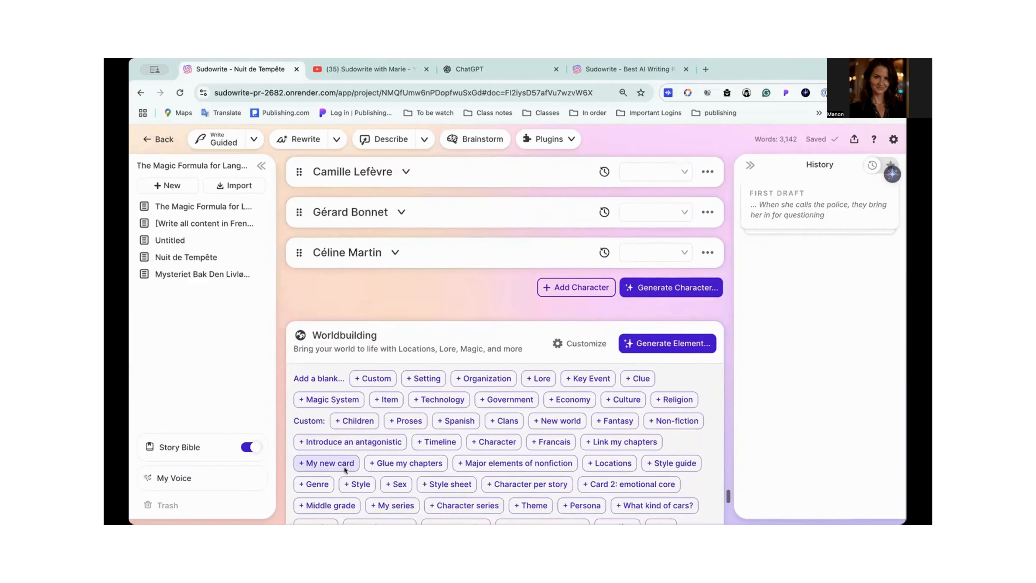
pyautogui.scroll(4, 344, 469)
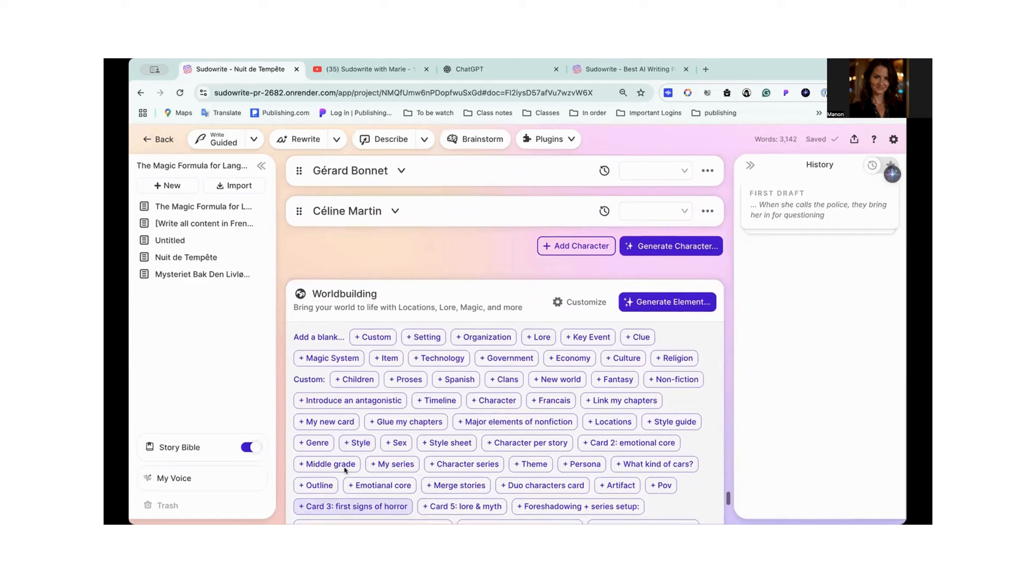
pyautogui.scroll(-3, 344, 466)
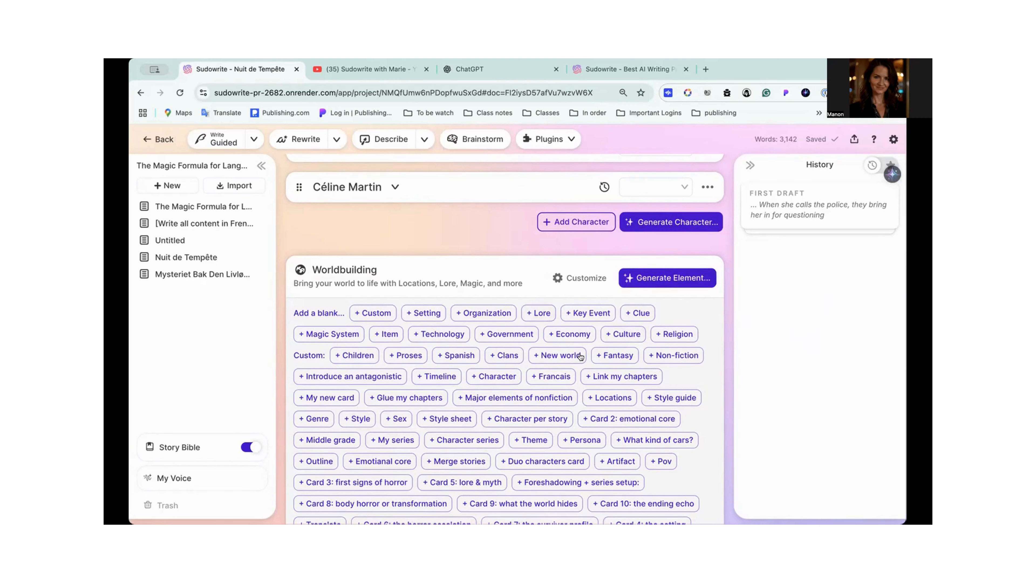
pyautogui.scroll(-1, 579, 353)
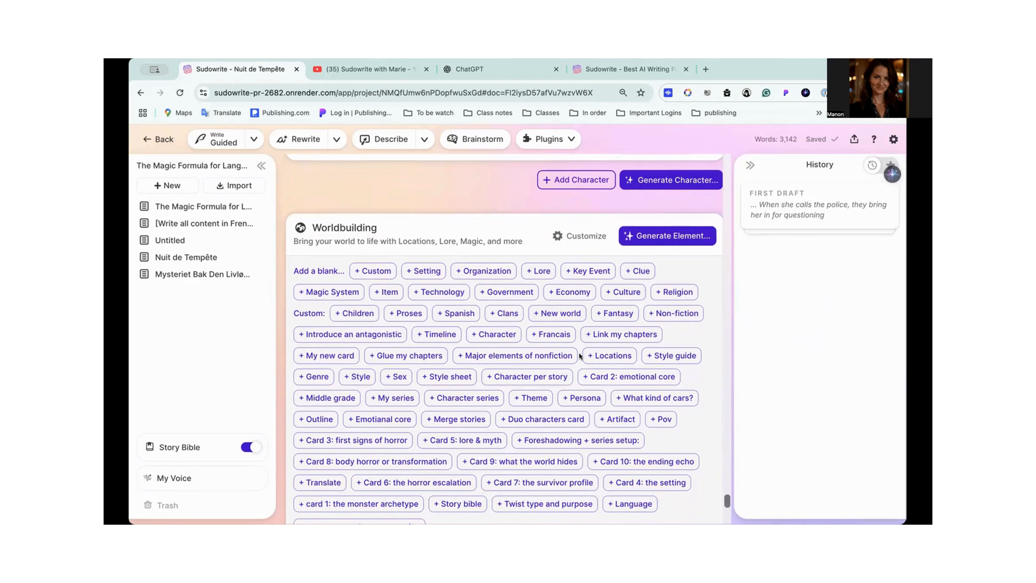
pyautogui.scroll(-2, 579, 353)
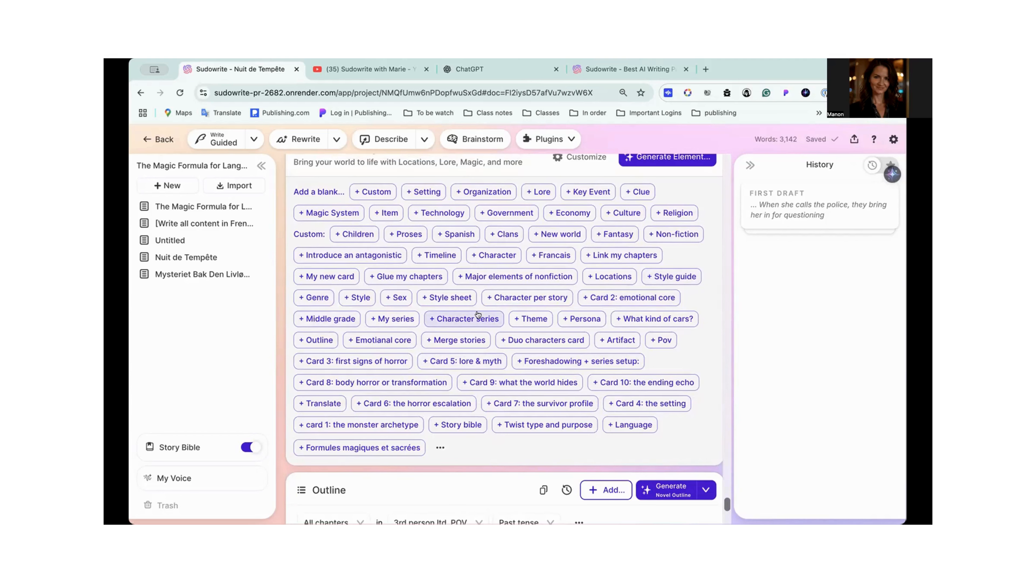
pyautogui.scroll(2, 353, 324)
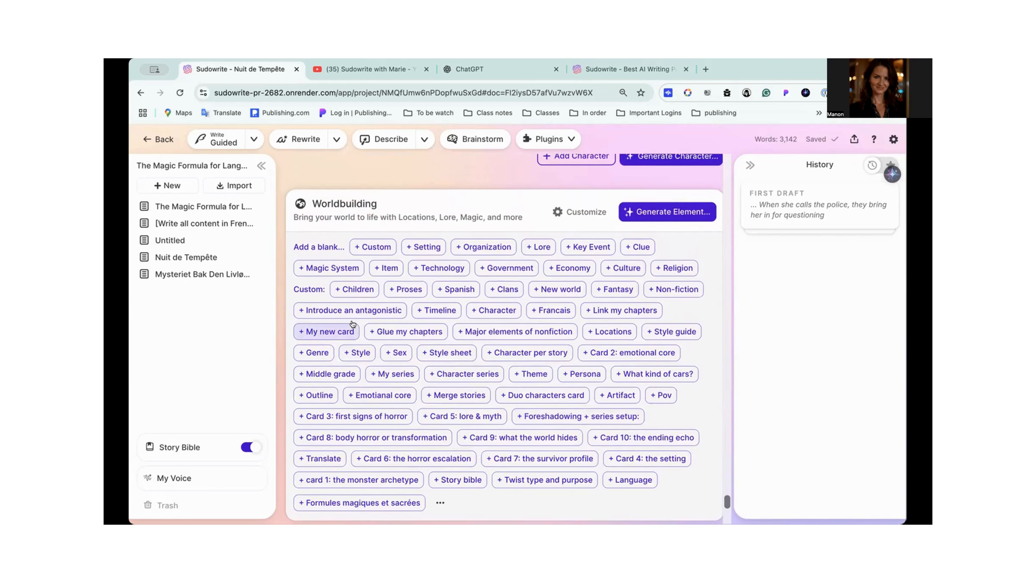
# - Generate a Worldbuilding element of type Setting without custom instructions
pyautogui.click(635, 213)
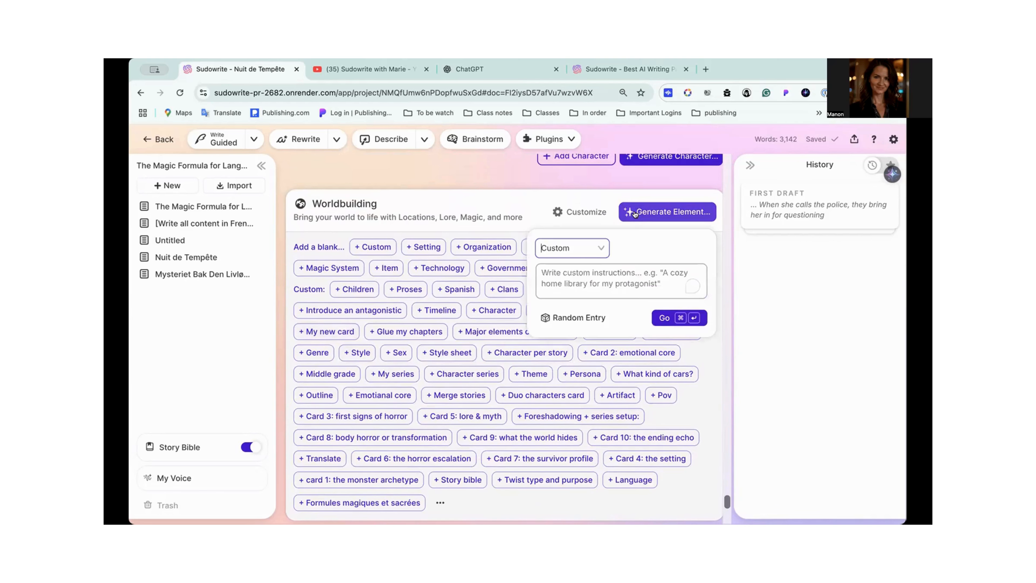
pyautogui.click(598, 247)
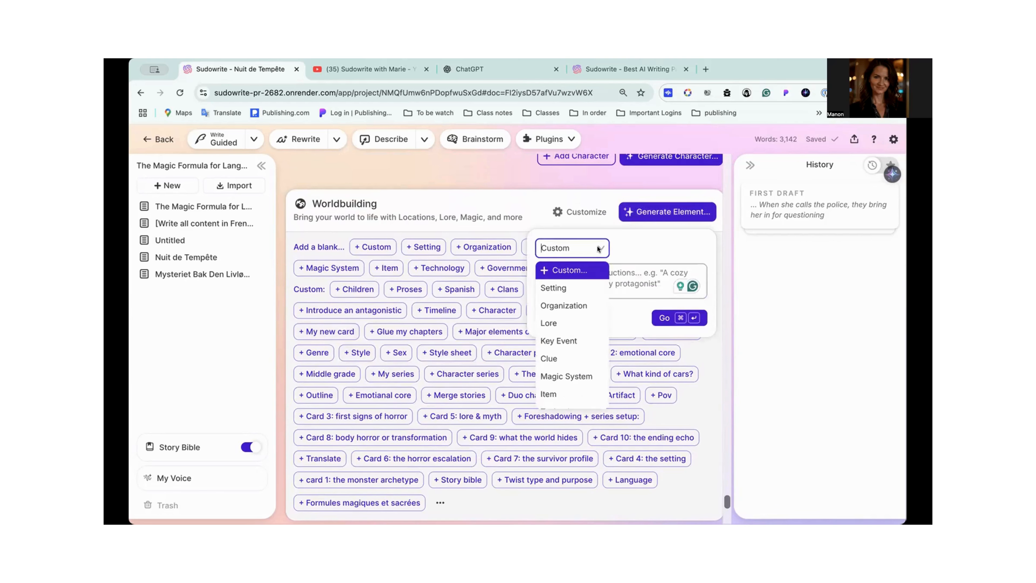
pyautogui.click(570, 287)
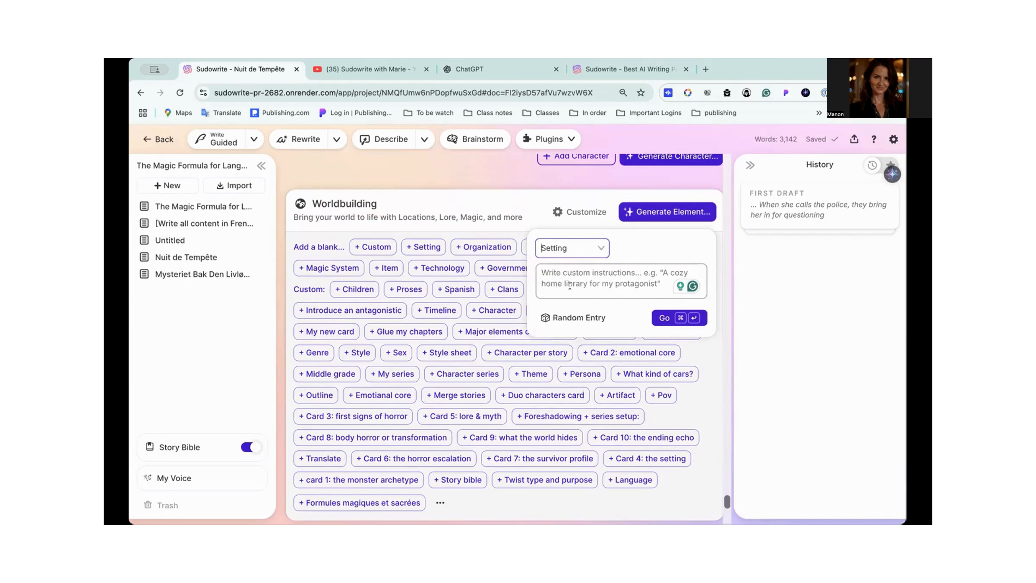
pyautogui.click(663, 317)
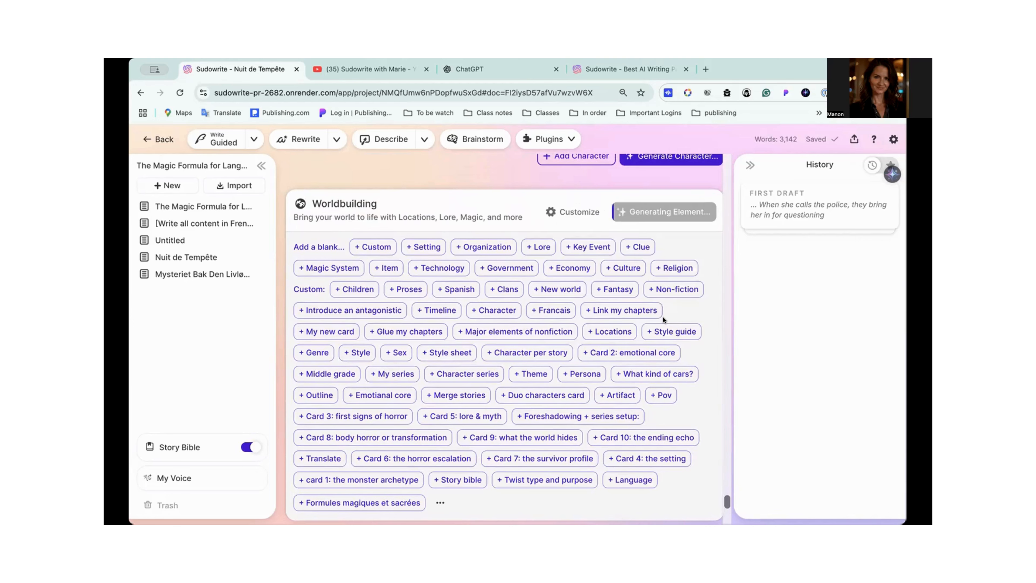
pyautogui.scroll(-2, 512, 264)
pyautogui.scroll(-1, 512, 263)
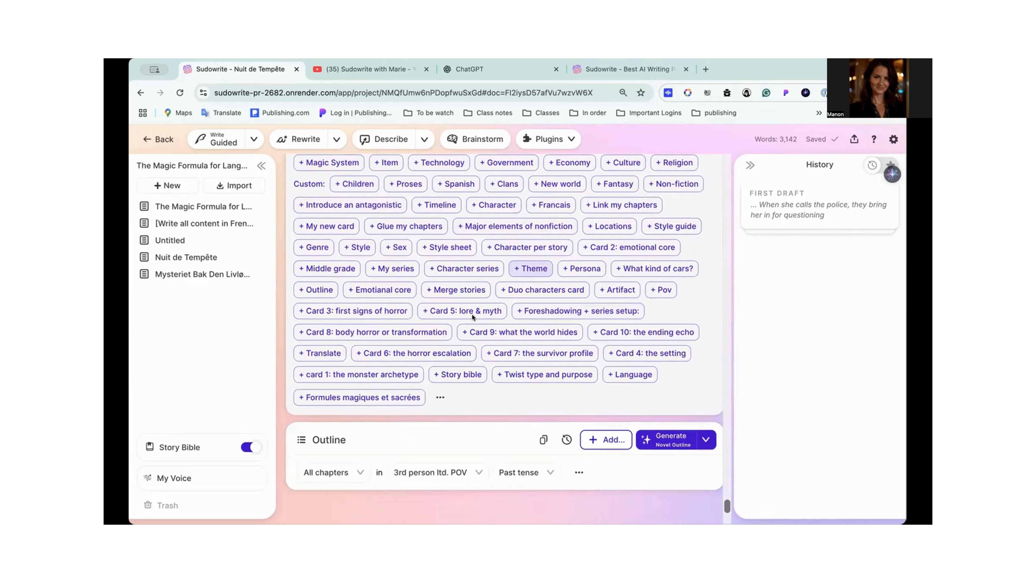
pyautogui.scroll(1, 498, 346)
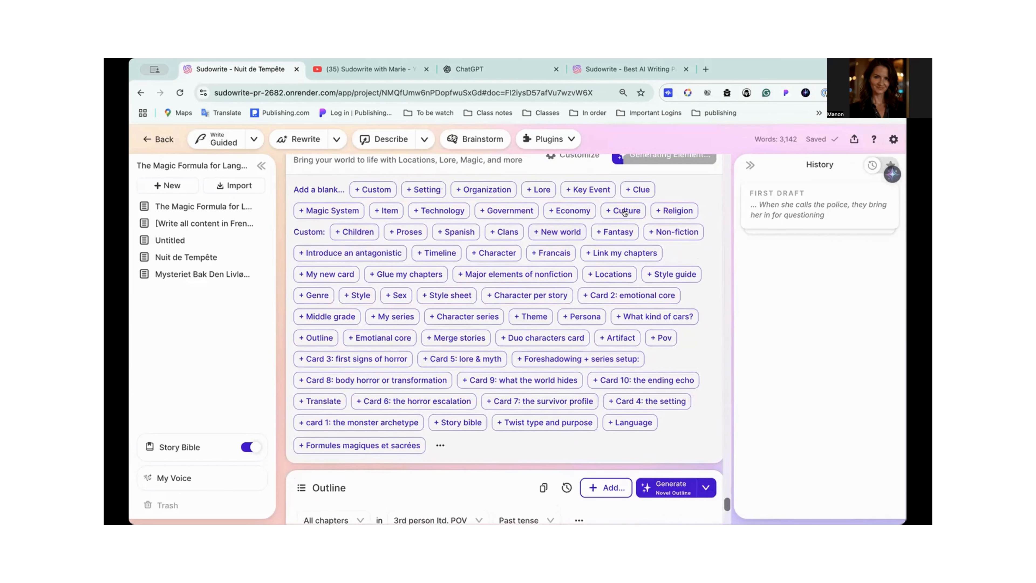
# - Examine the French sensory description and location of the generated Setting element "Maison LaBlanche", and collapse its card
pyautogui.scroll(4, 627, 212)
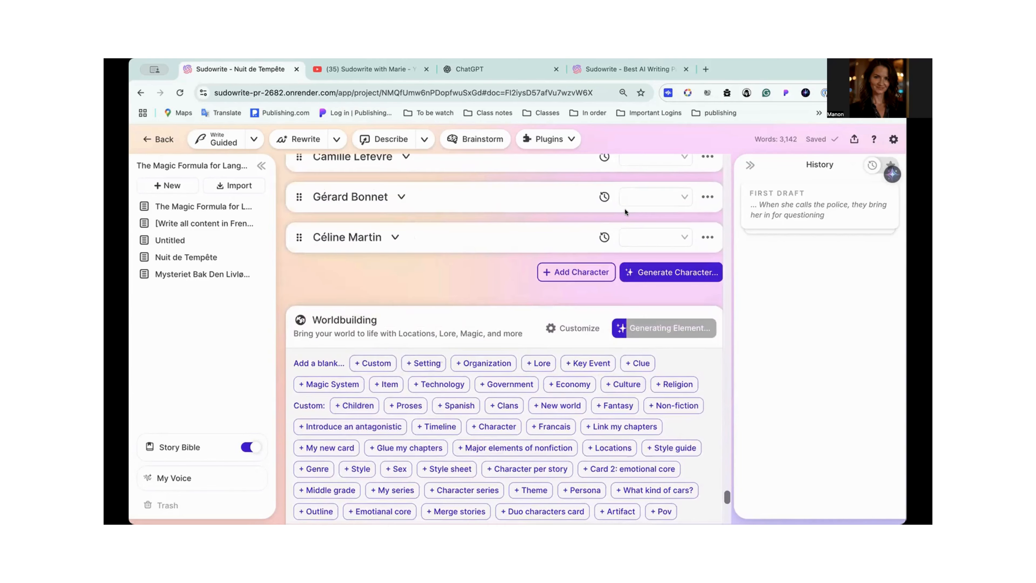
pyautogui.scroll(-3, 626, 209)
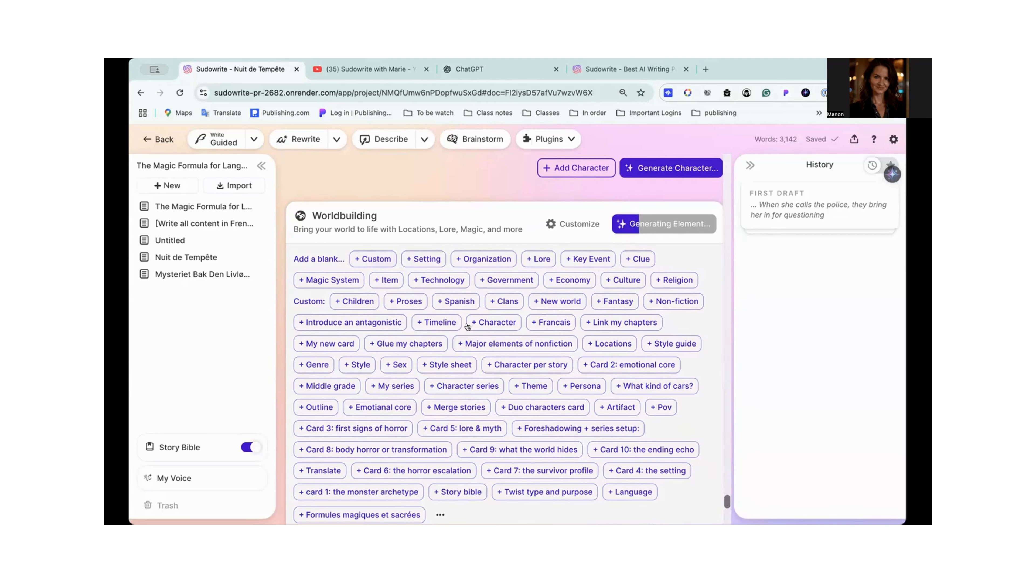
pyautogui.scroll(-1, 431, 298)
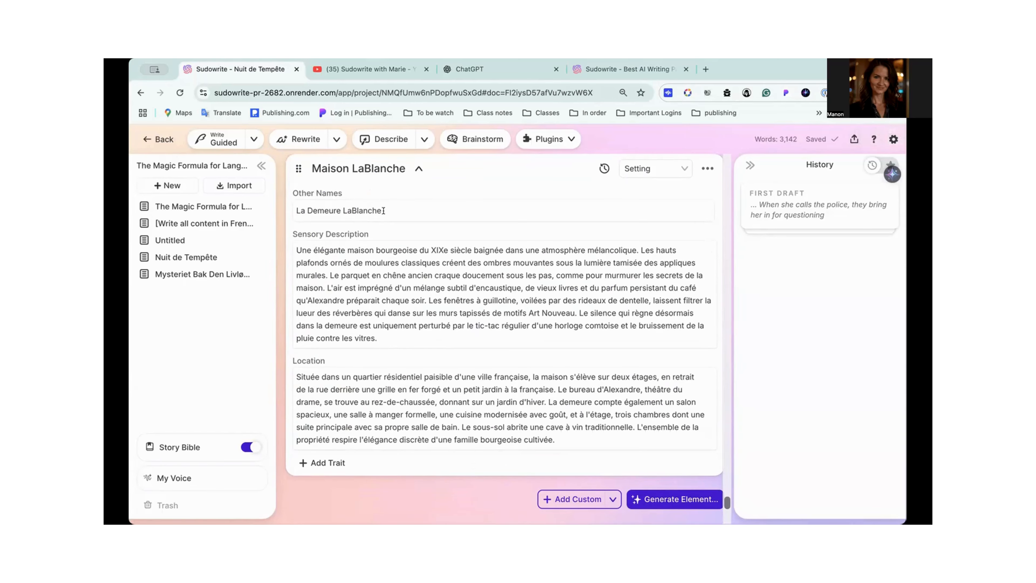
pyautogui.scroll(-1, 384, 211)
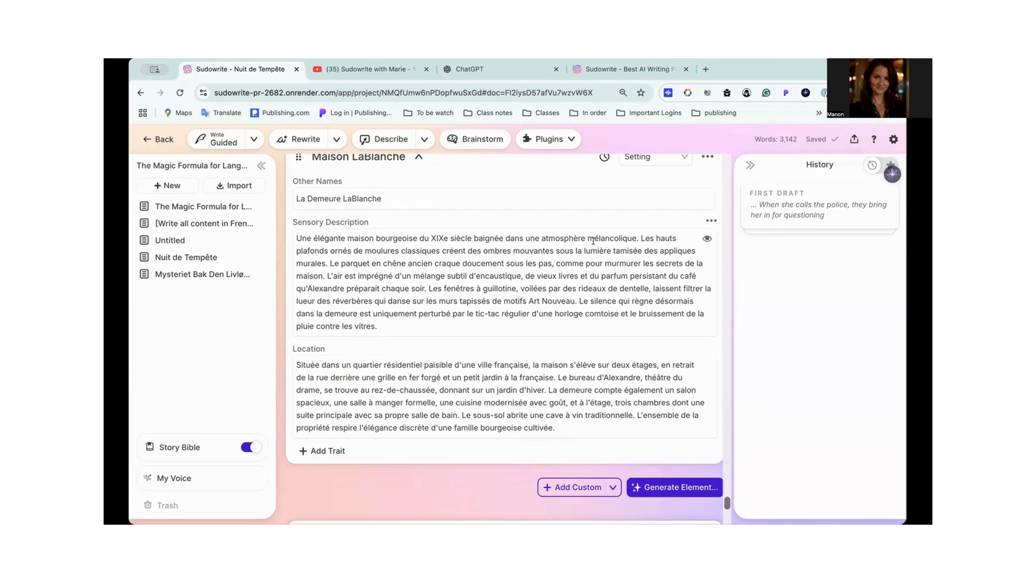
pyautogui.scroll(-3, 593, 240)
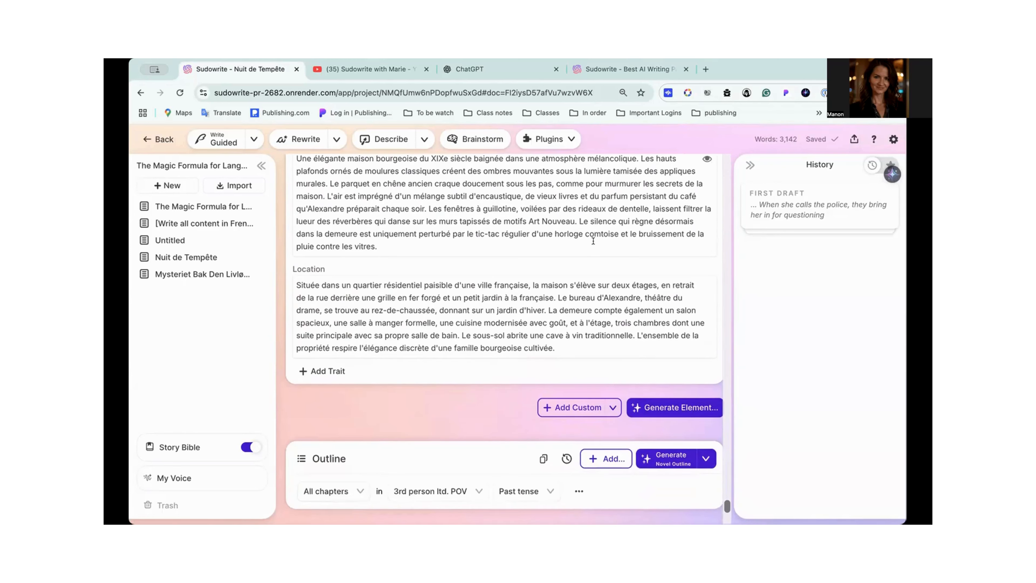
pyautogui.scroll(8, 593, 241)
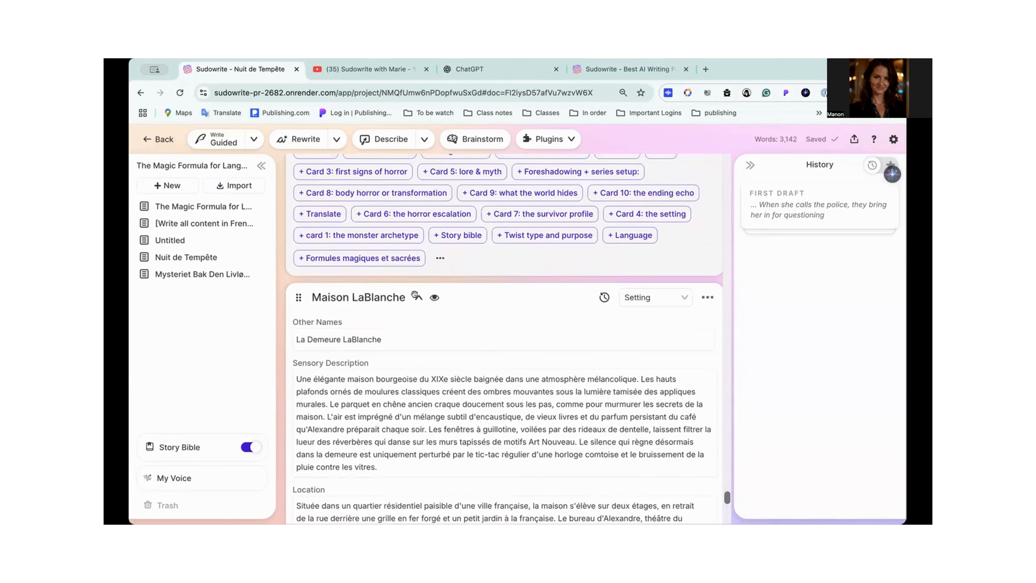
pyautogui.click(419, 297)
# - Create a new Worldbuilding element type named "era" in the default traits customization
pyautogui.scroll(5, 414, 294)
pyautogui.scroll(7, 414, 295)
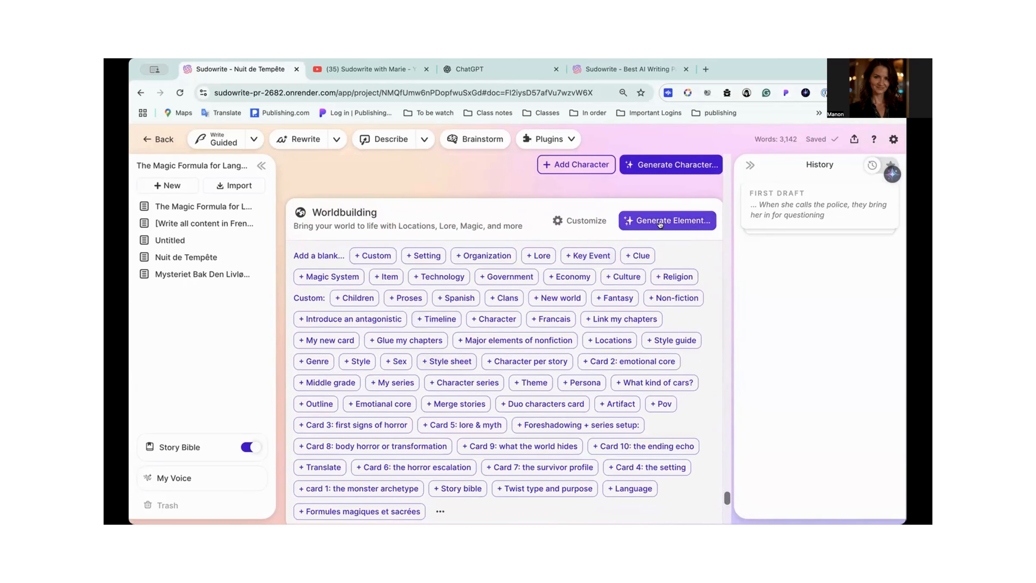
pyautogui.click(668, 222)
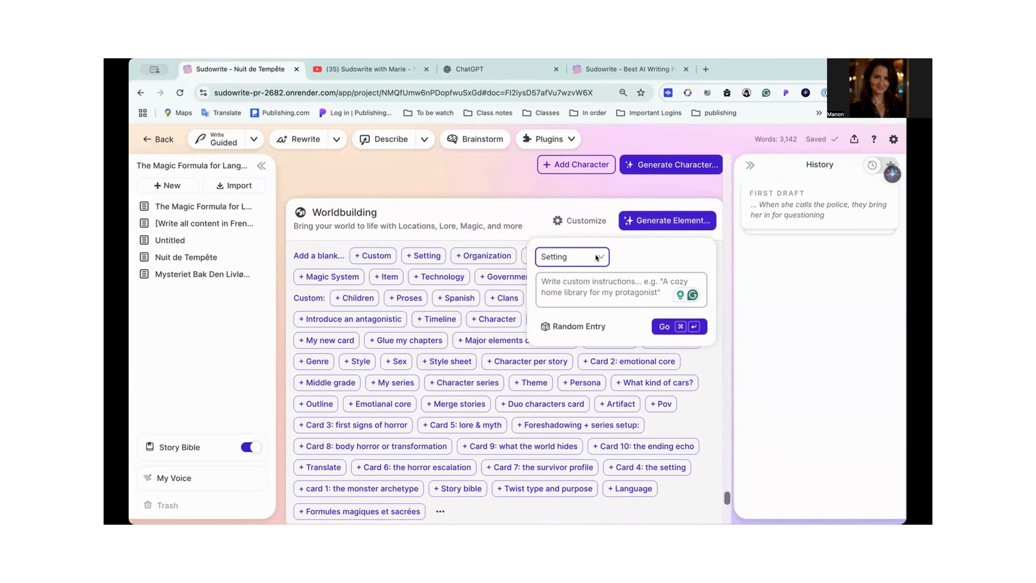
pyautogui.click(532, 200)
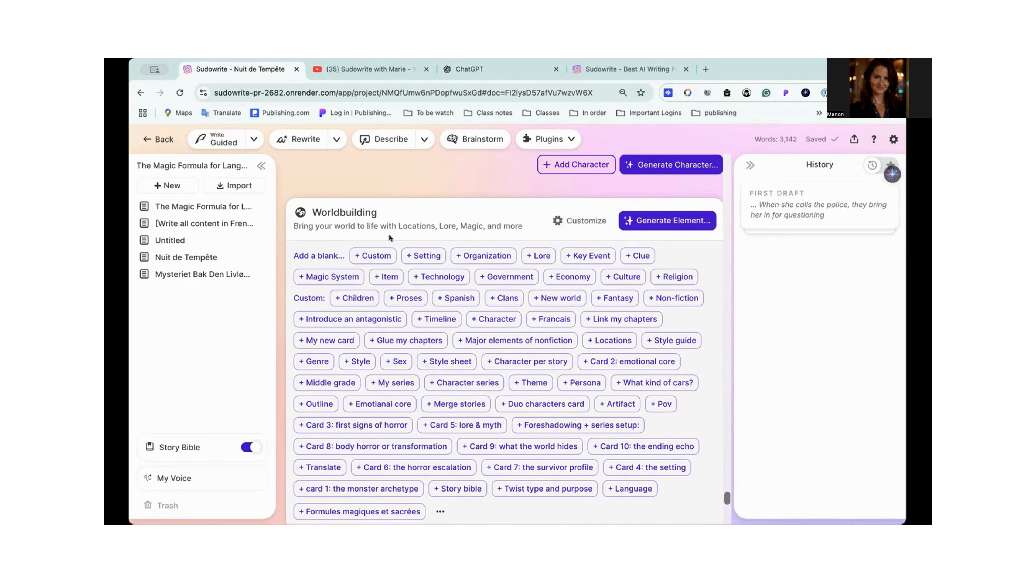
pyautogui.click(580, 219)
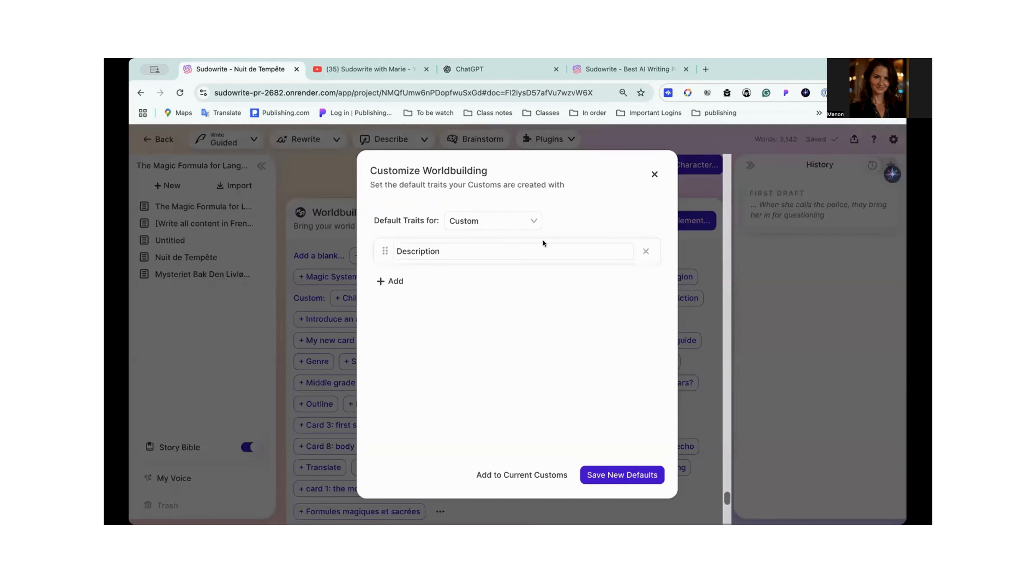
pyautogui.click(526, 221)
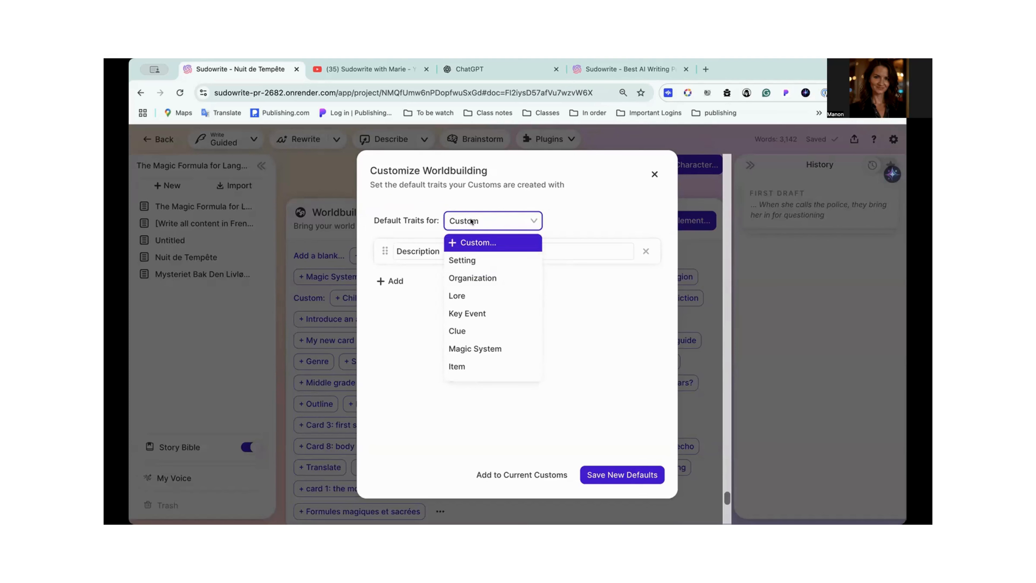
pyautogui.write('era')
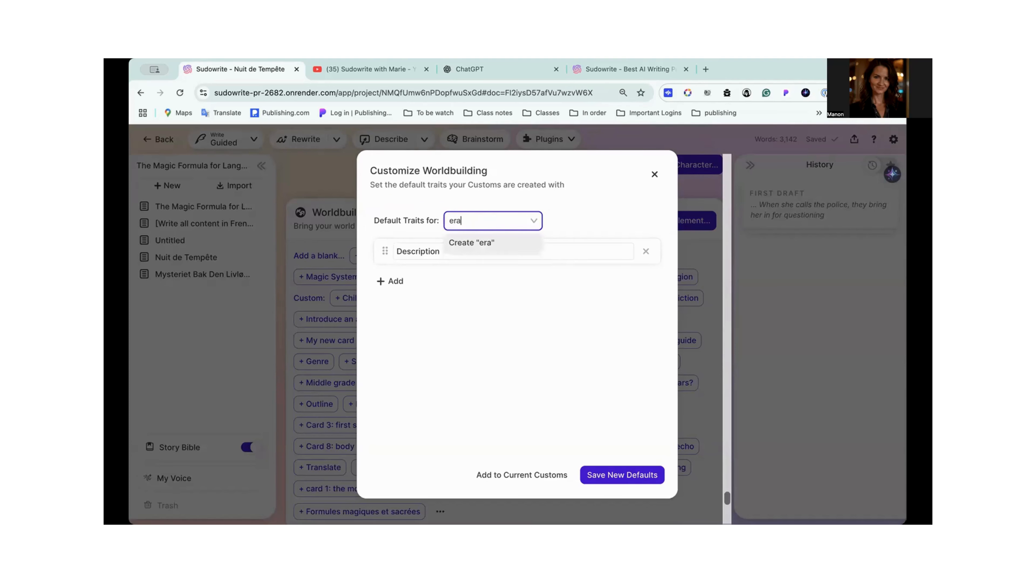
pyautogui.click(471, 240)
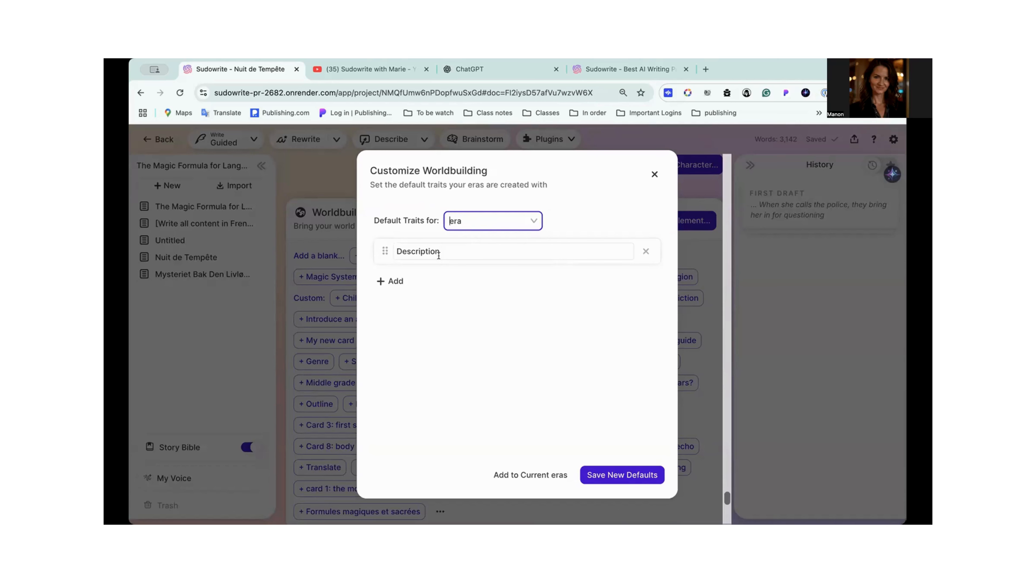
# - Replace the era type's Description trait with "Which era is the story?" and save it as the new default
pyautogui.click(447, 251)
pyautogui.doubleClick(447, 250)
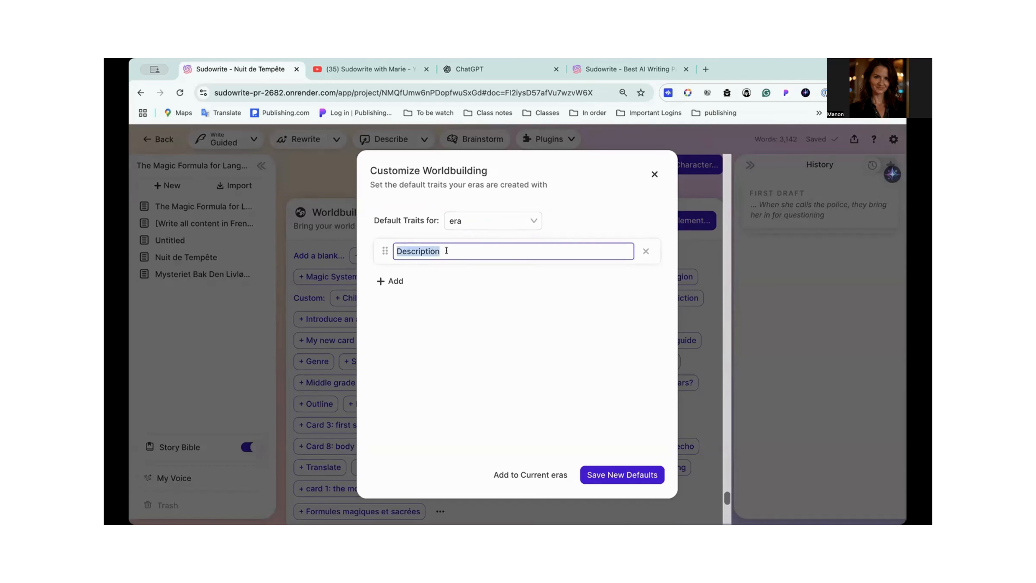
pyautogui.write('Which era is the story?')
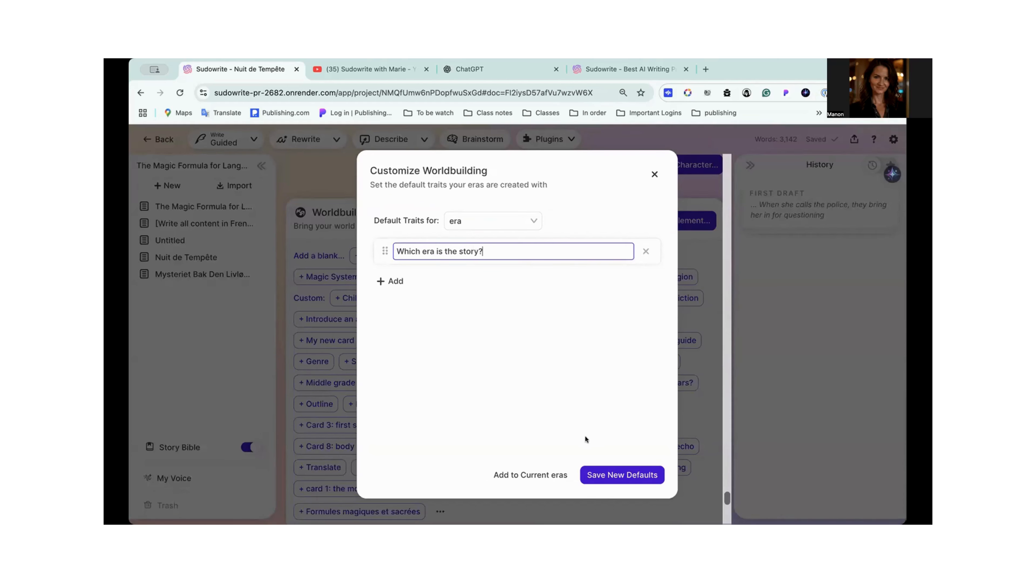
pyautogui.click(606, 473)
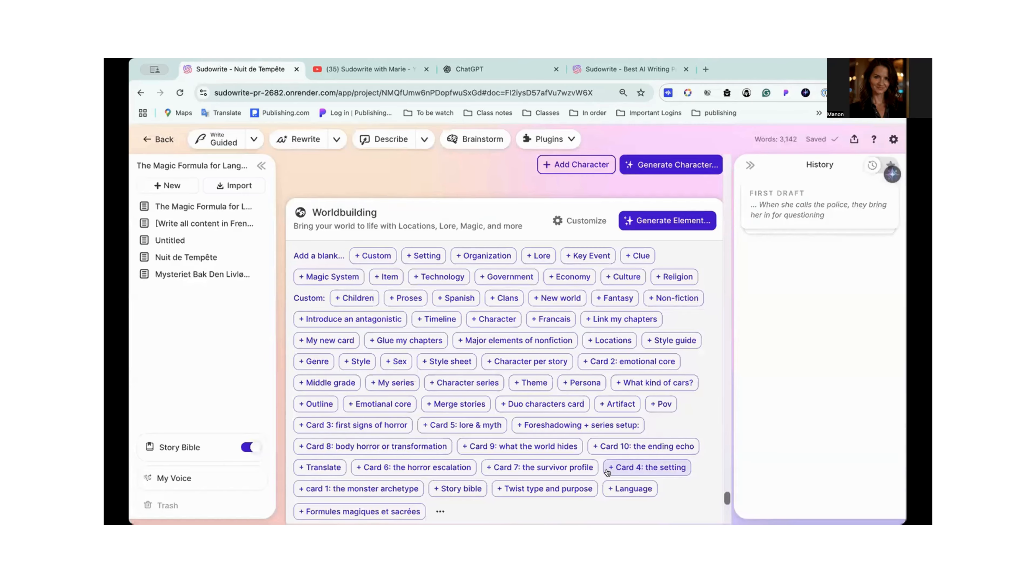
# - Generate a Worldbuilding element of the custom type "era" without custom instructions
pyautogui.scroll(-3, 606, 471)
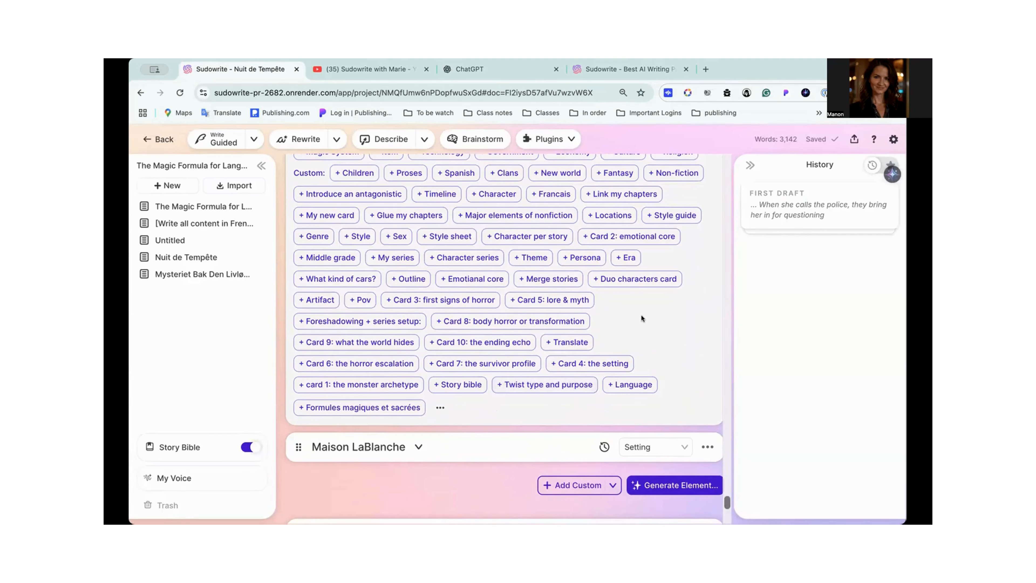
pyautogui.scroll(2, 641, 315)
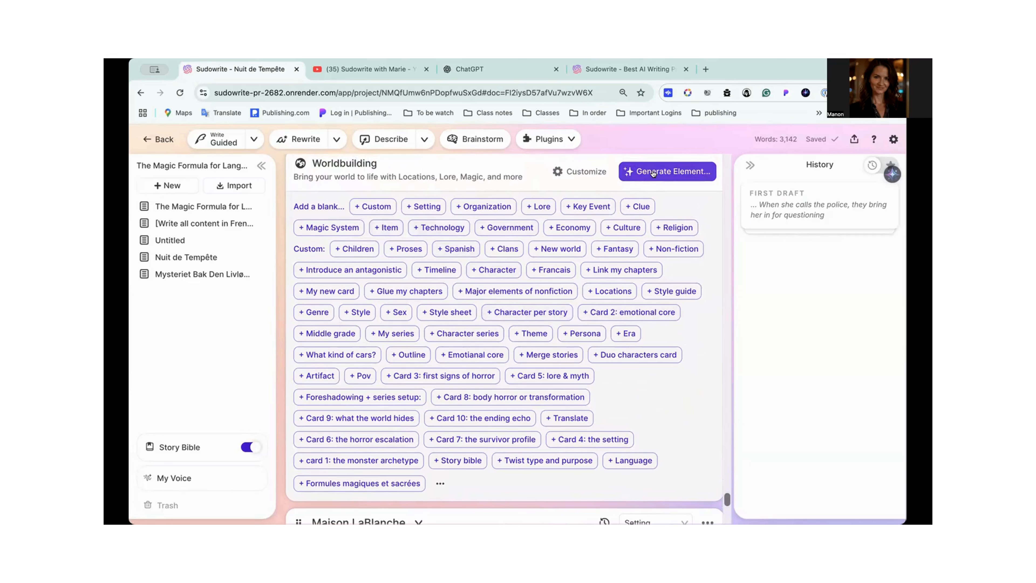
pyautogui.click(668, 171)
pyautogui.click(596, 210)
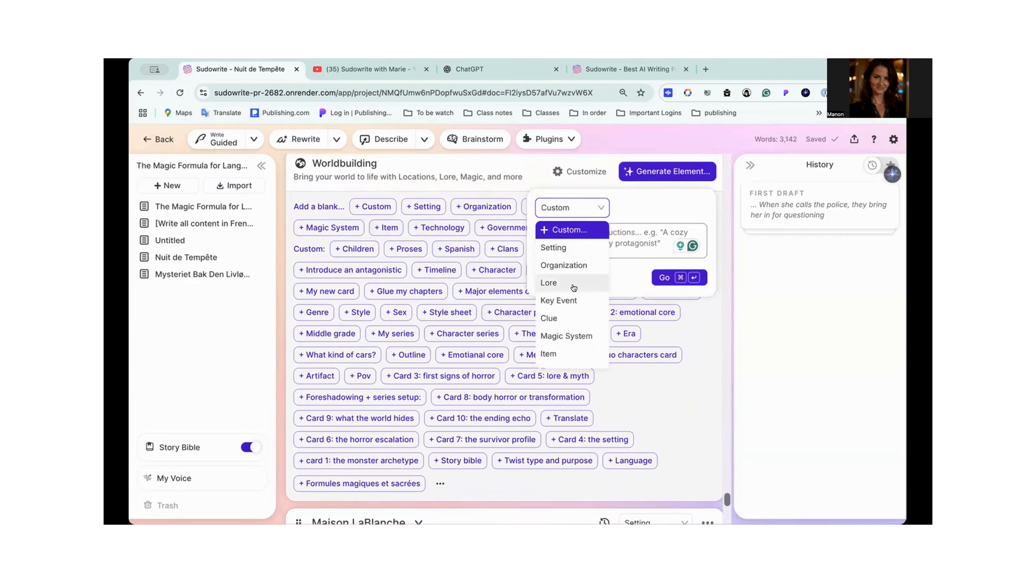
pyautogui.scroll(-5, 574, 286)
pyautogui.scroll(-8, 573, 294)
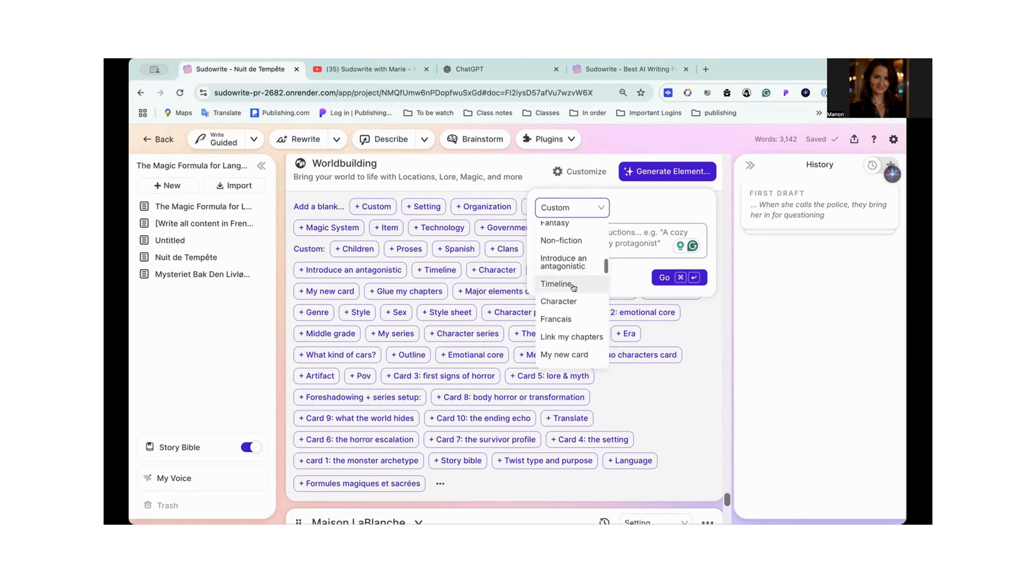
pyautogui.scroll(5, 571, 302)
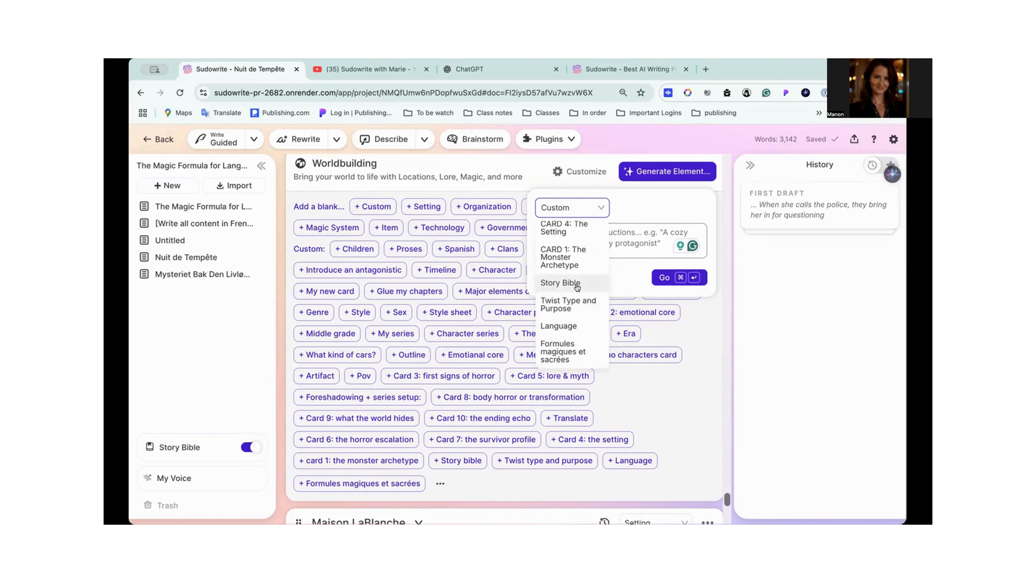
pyautogui.scroll(5, 577, 287)
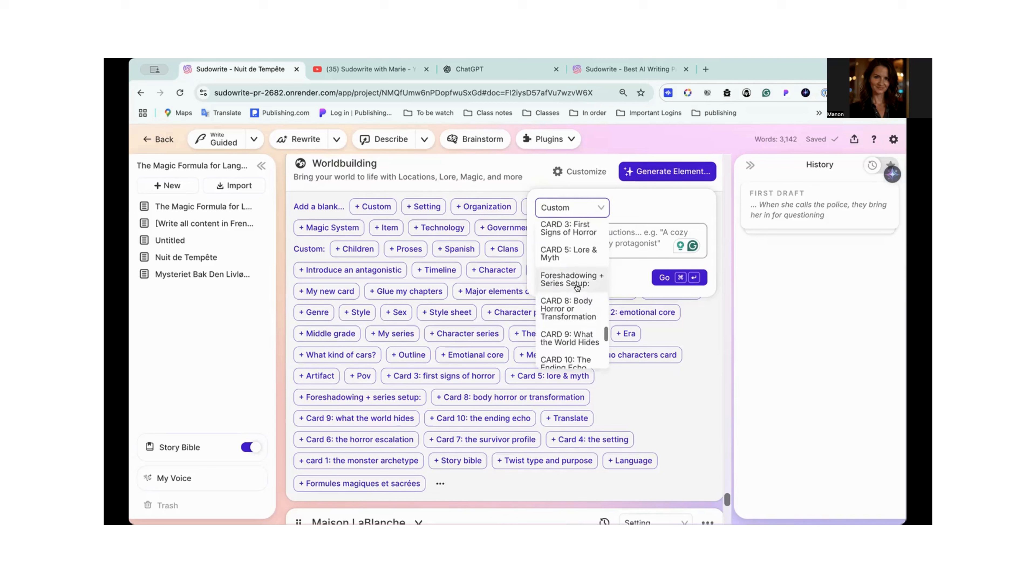
pyautogui.scroll(4, 574, 286)
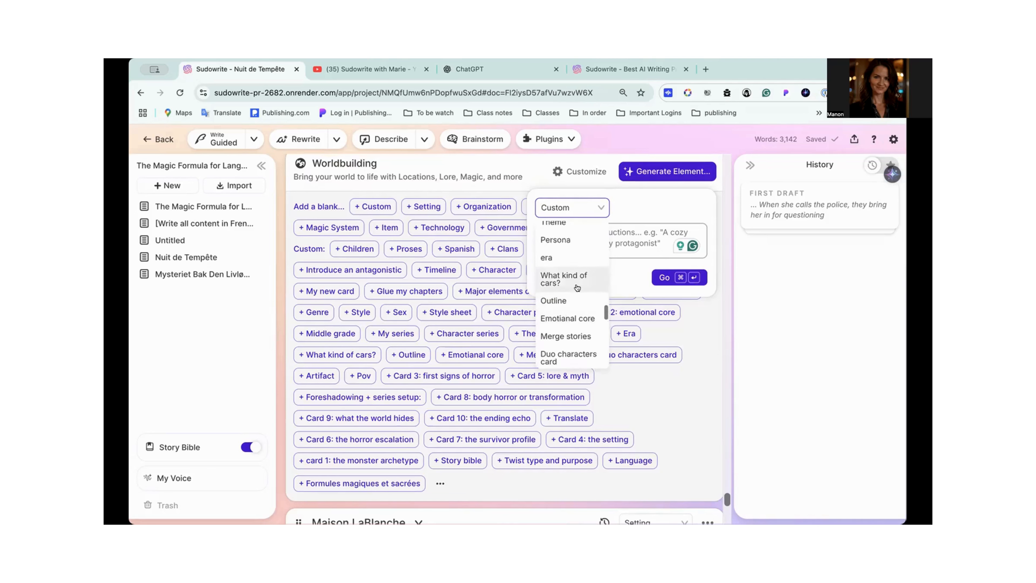
pyautogui.click(555, 262)
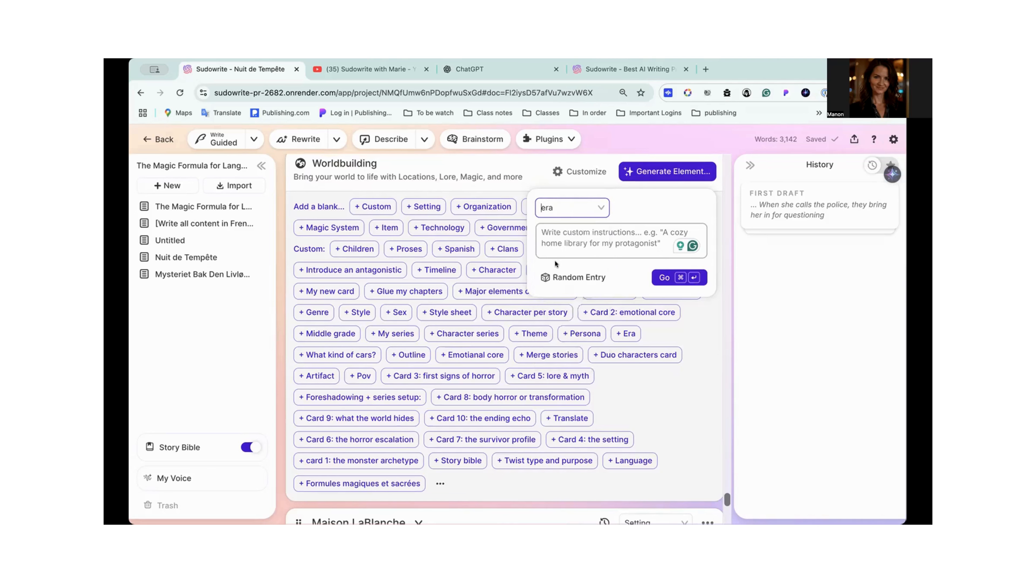
pyautogui.click(561, 233)
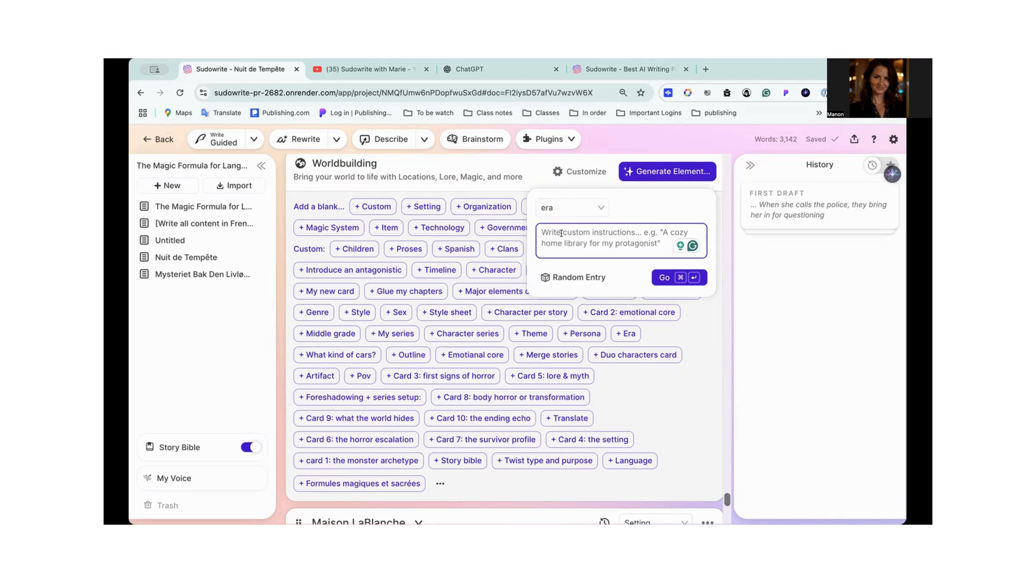
pyautogui.click(659, 278)
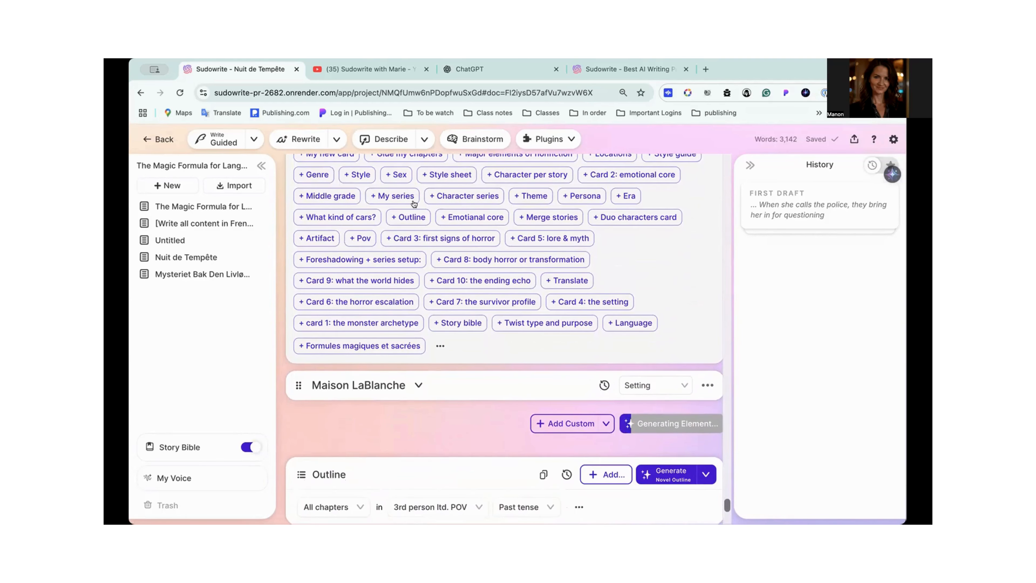
# - Read the French answer to "Which era is the story?" in the generated era card, and collapse the card
pyautogui.scroll(1, 506, 187)
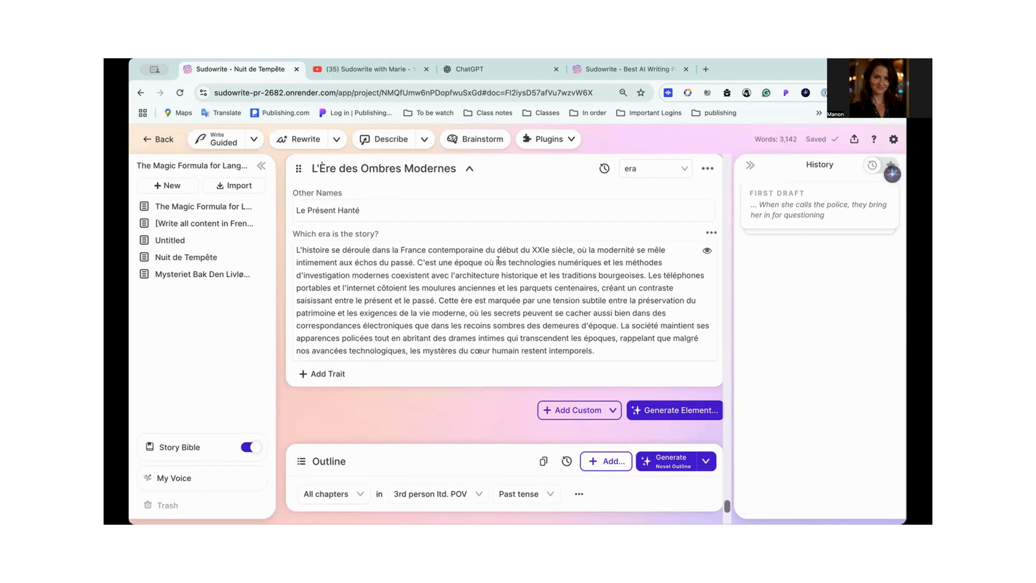
pyautogui.moveTo(502, 261); pyautogui.dragTo(659, 260)
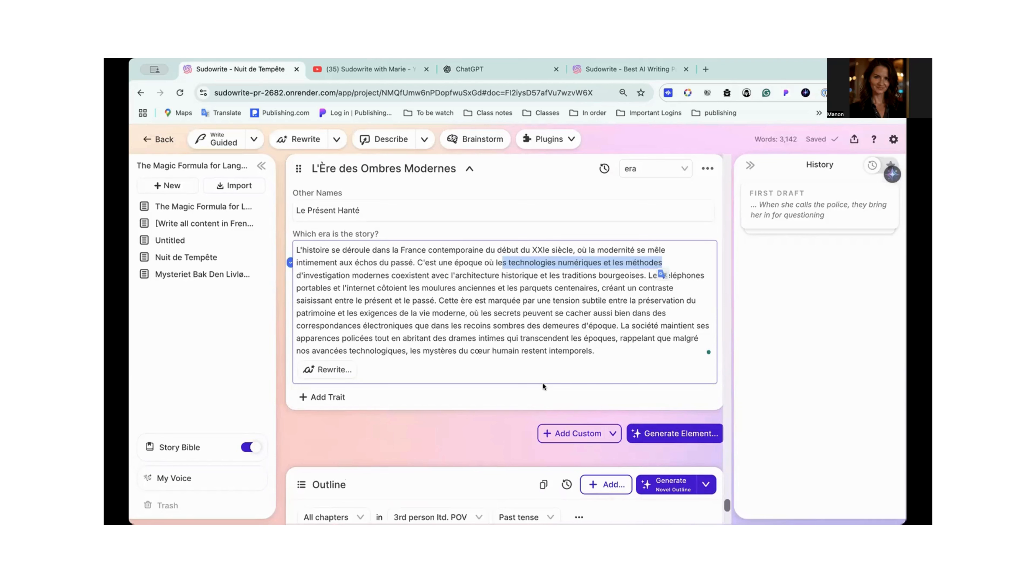
pyautogui.click(492, 300)
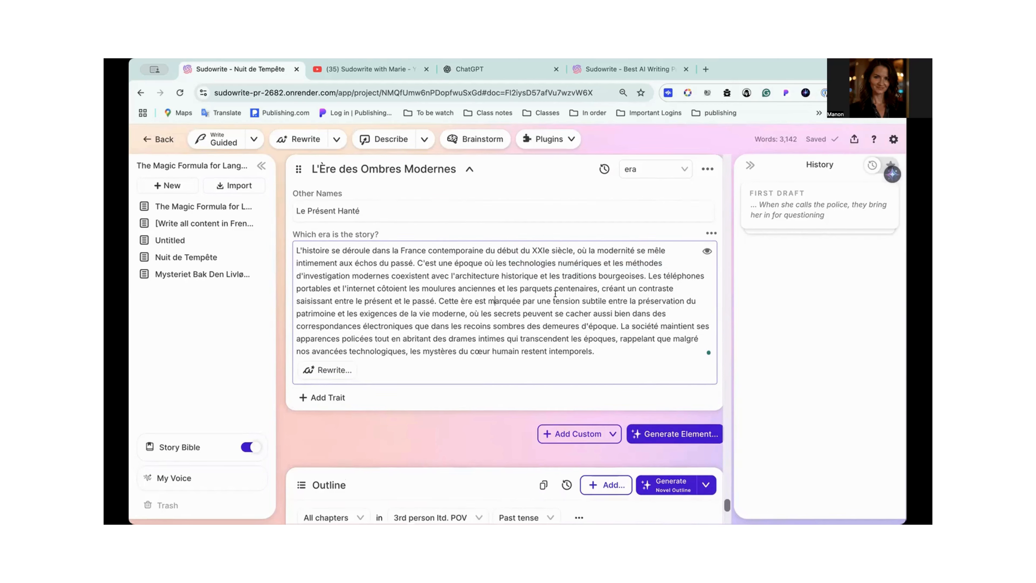
pyautogui.scroll(3, 482, 293)
pyautogui.click(469, 279)
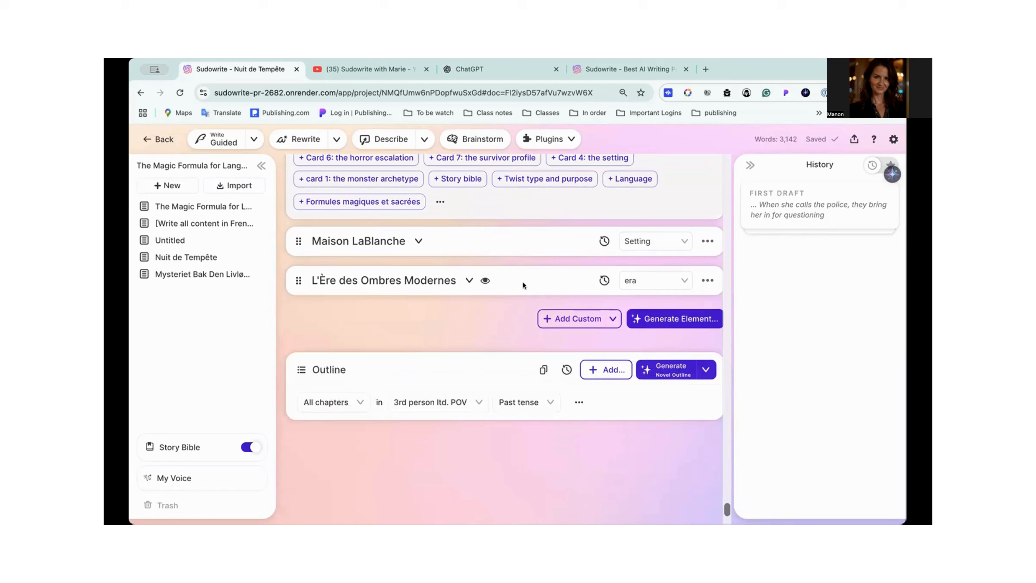
# - Generate a Worldbuilding element of the type Government without custom instructions
pyautogui.scroll(5, 524, 281)
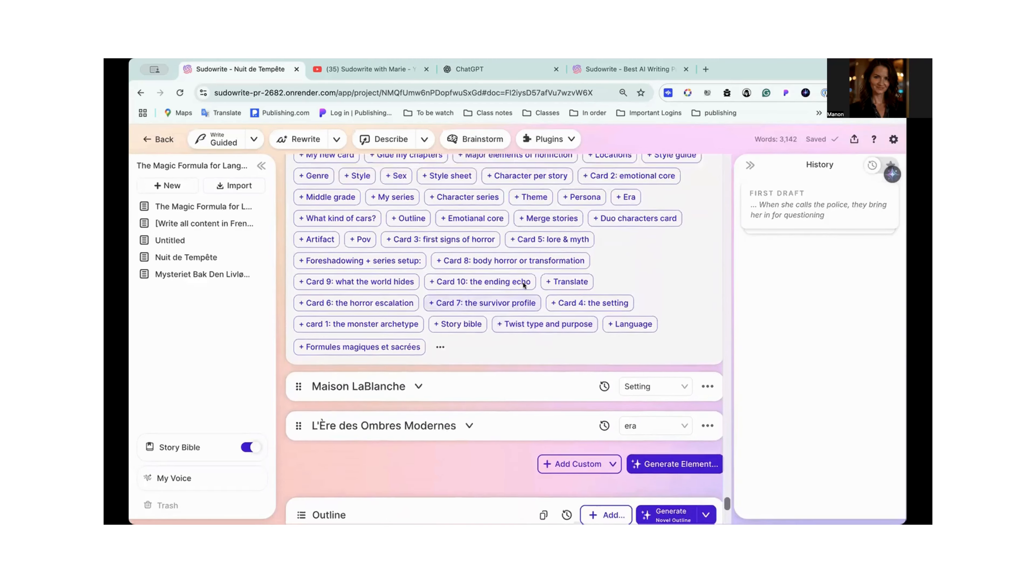
pyautogui.scroll(3, 523, 284)
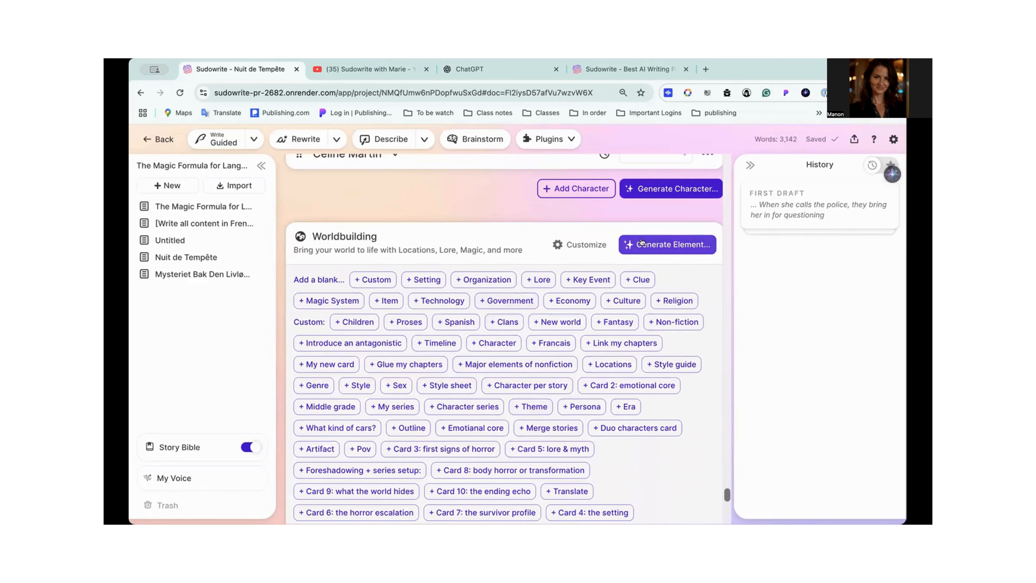
pyautogui.click(644, 245)
pyautogui.click(575, 281)
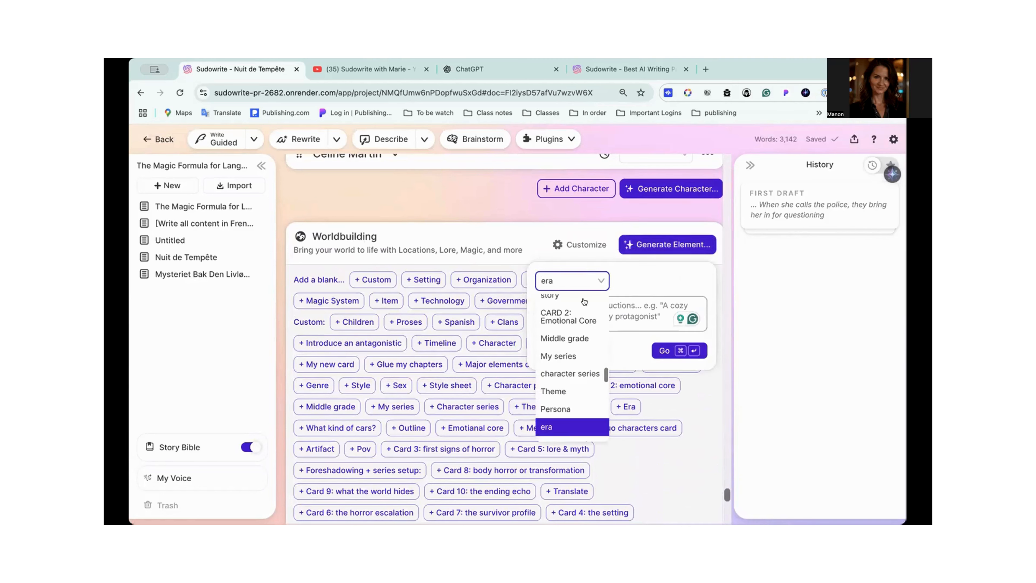
pyautogui.scroll(10, 576, 326)
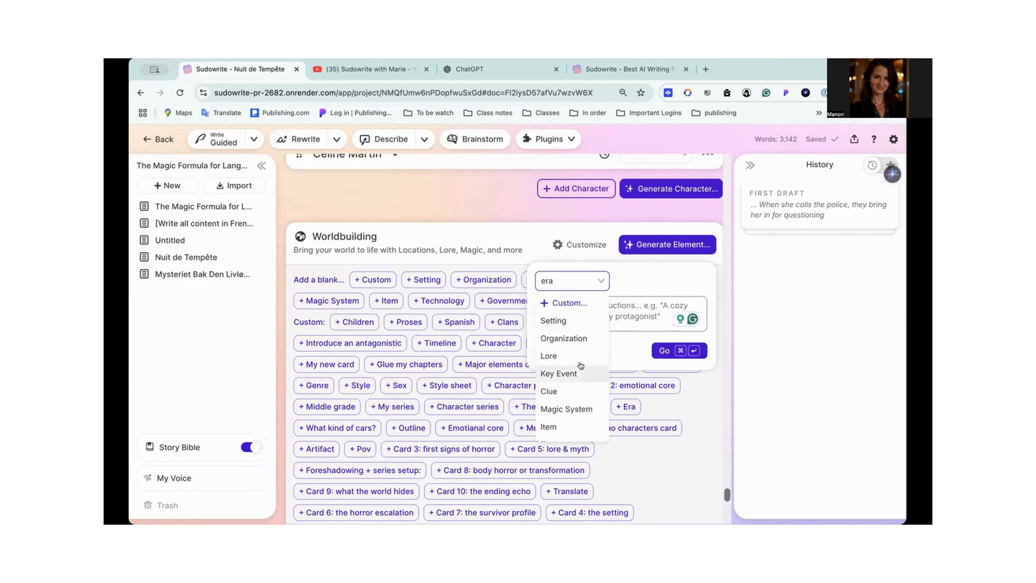
pyautogui.scroll(-2, 580, 366)
pyautogui.scroll(-2, 580, 366)
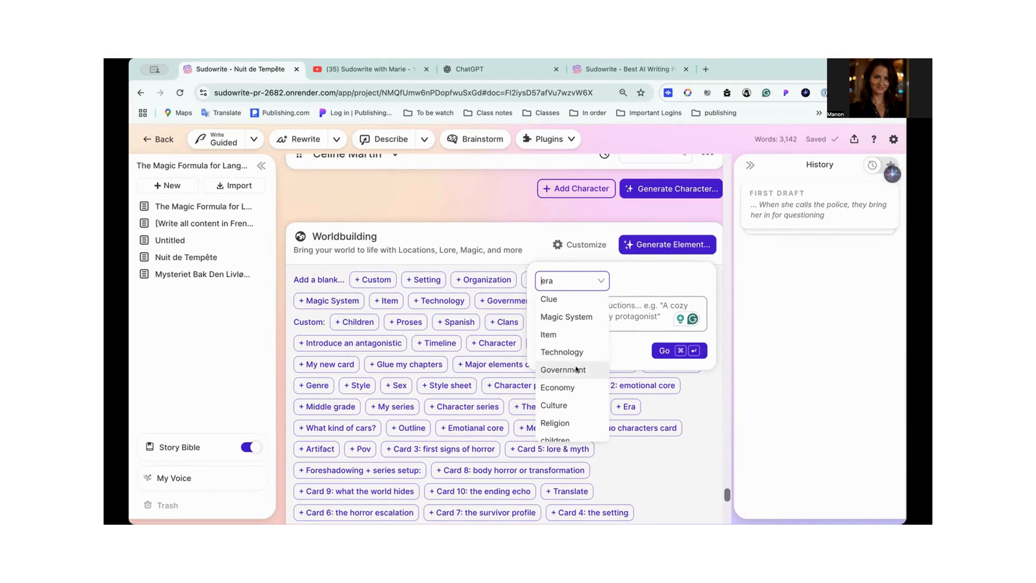
pyautogui.click(579, 369)
pyautogui.click(661, 351)
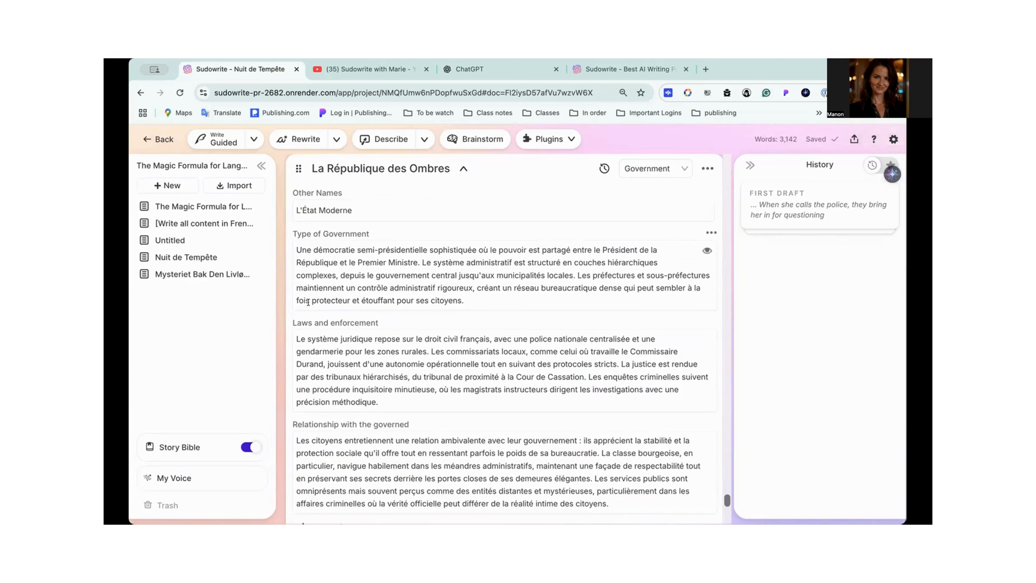
# - Read the type, laws and relationship with the governed in the generated Government card, and collapse the card
pyautogui.scroll(-1, 296, 299)
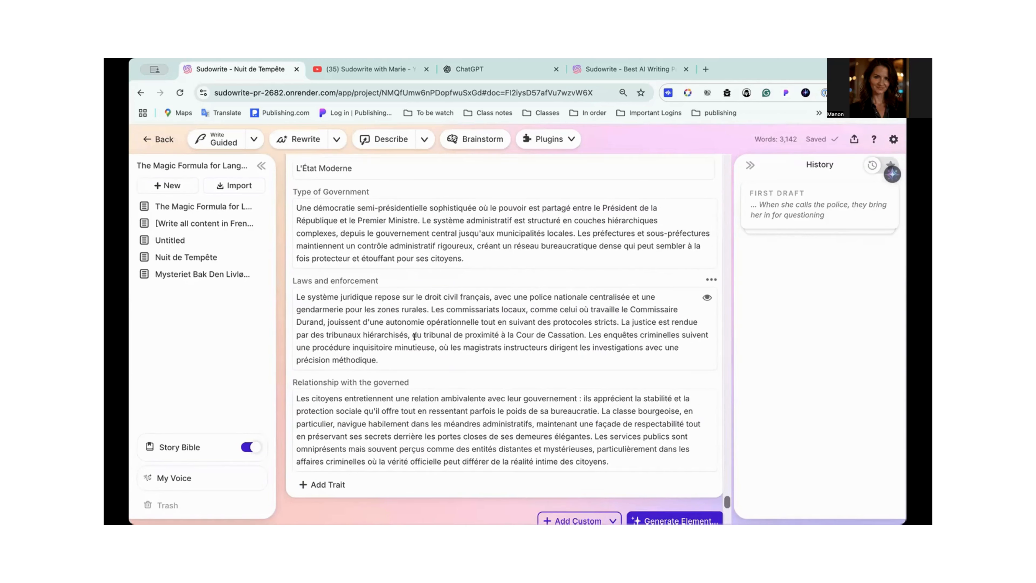
pyautogui.scroll(-2, 424, 319)
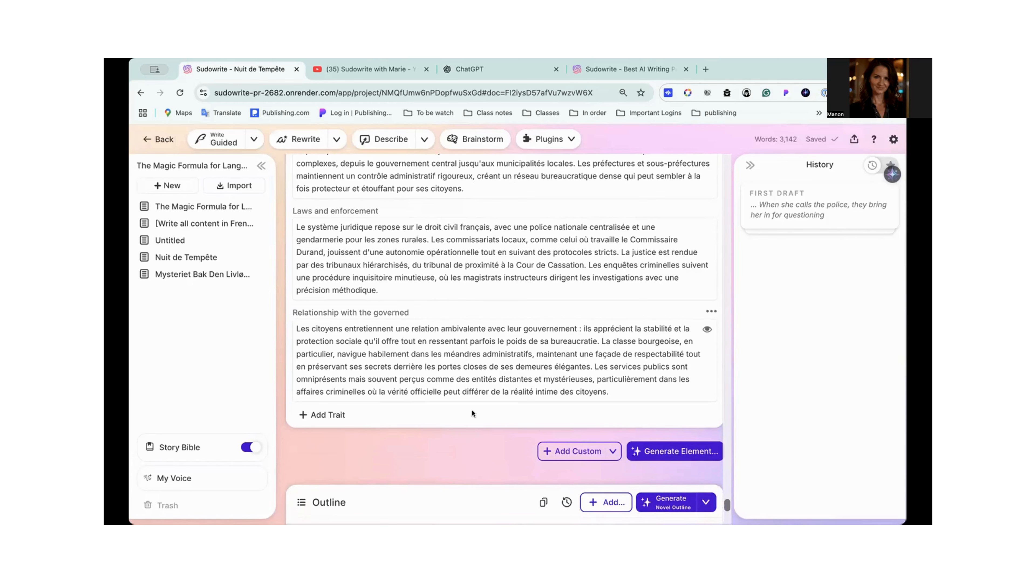
pyautogui.scroll(5, 492, 343)
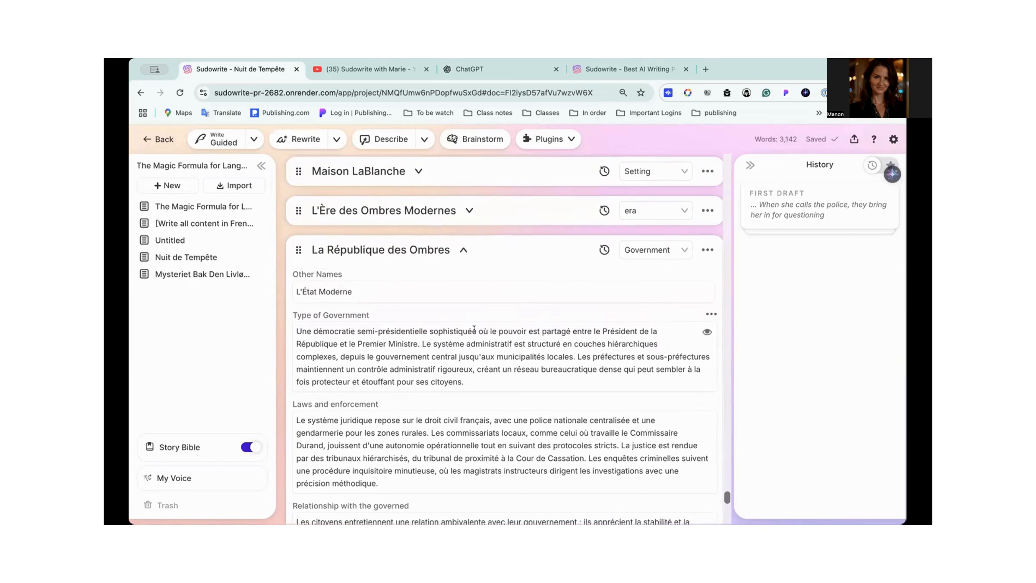
pyautogui.click(463, 249)
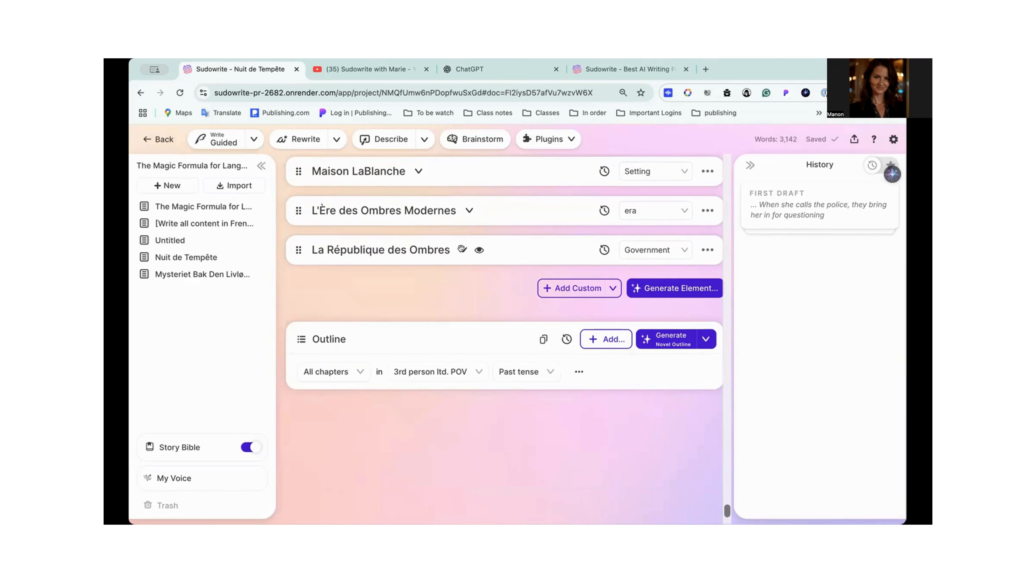
# - Generate a Worldbuilding element of the custom type Timeline without custom instructions
pyautogui.scroll(3, 463, 248)
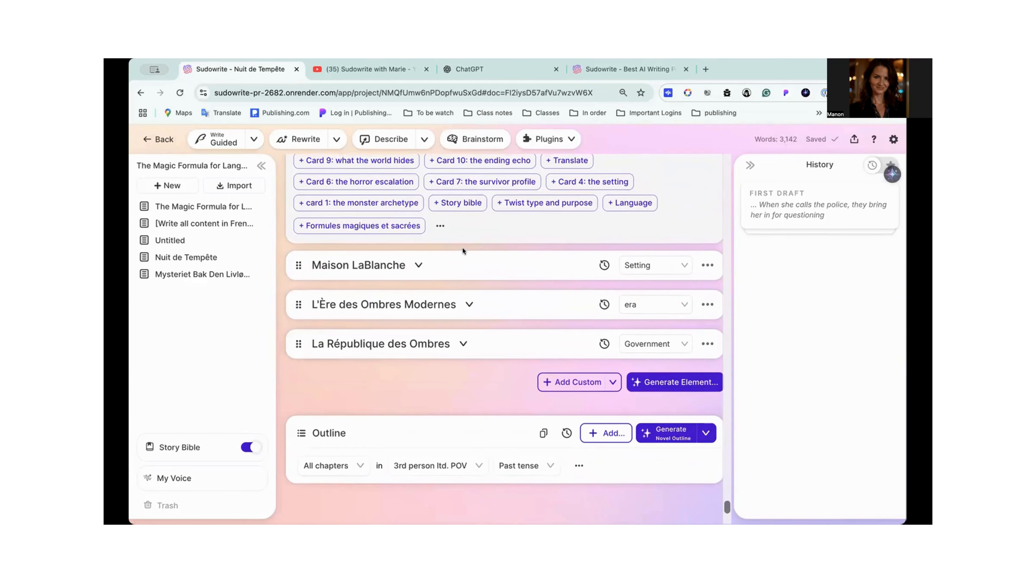
pyautogui.scroll(1, 463, 247)
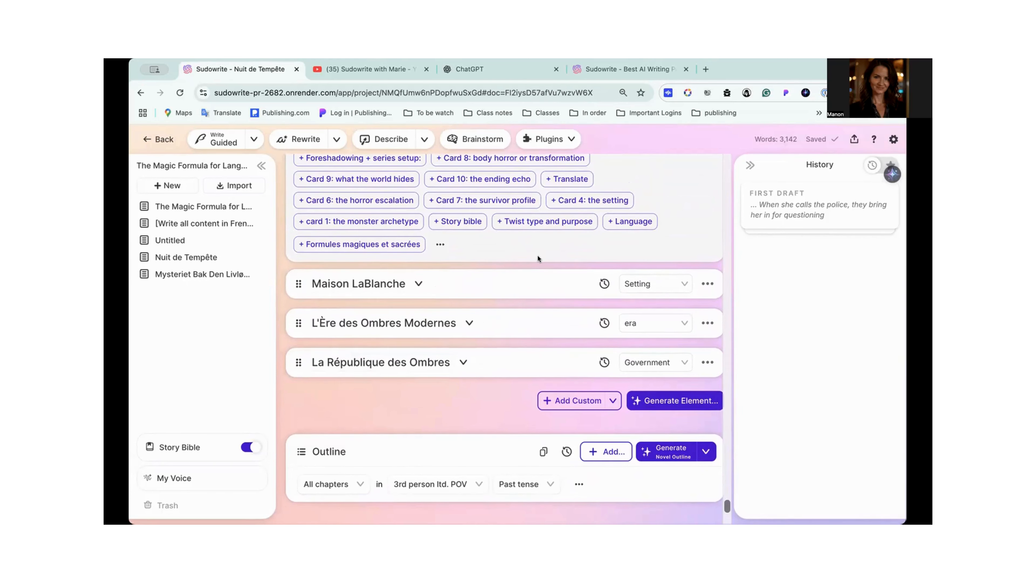
pyautogui.scroll(6, 538, 258)
pyautogui.scroll(2, 538, 258)
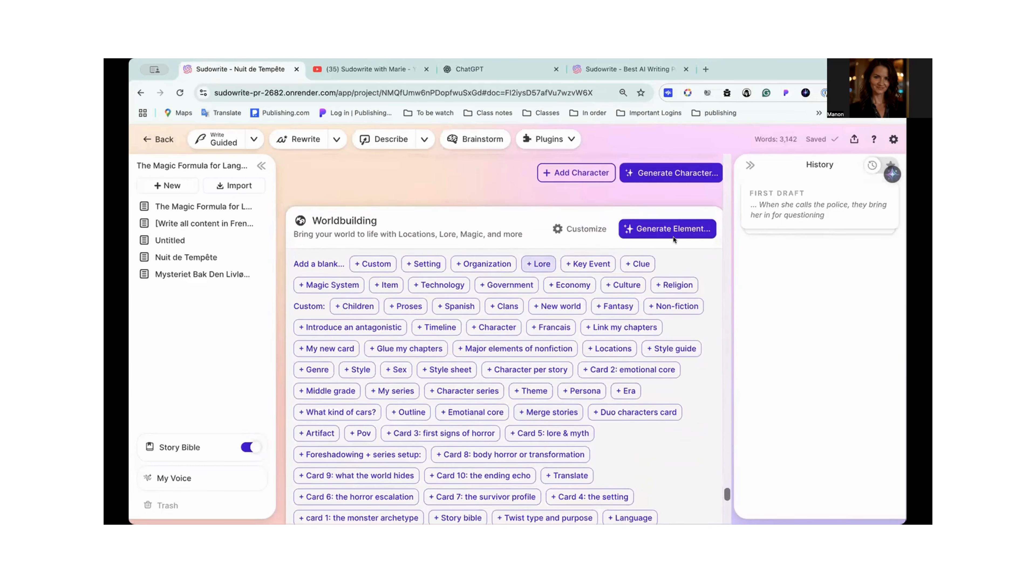
pyautogui.click(510, 284)
pyautogui.click(603, 260)
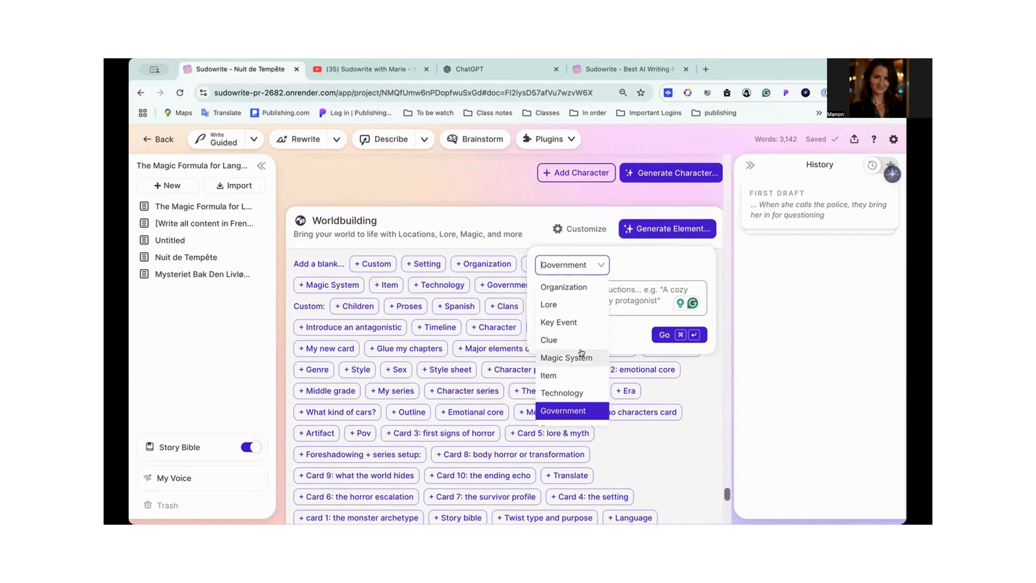
pyautogui.scroll(-3, 582, 352)
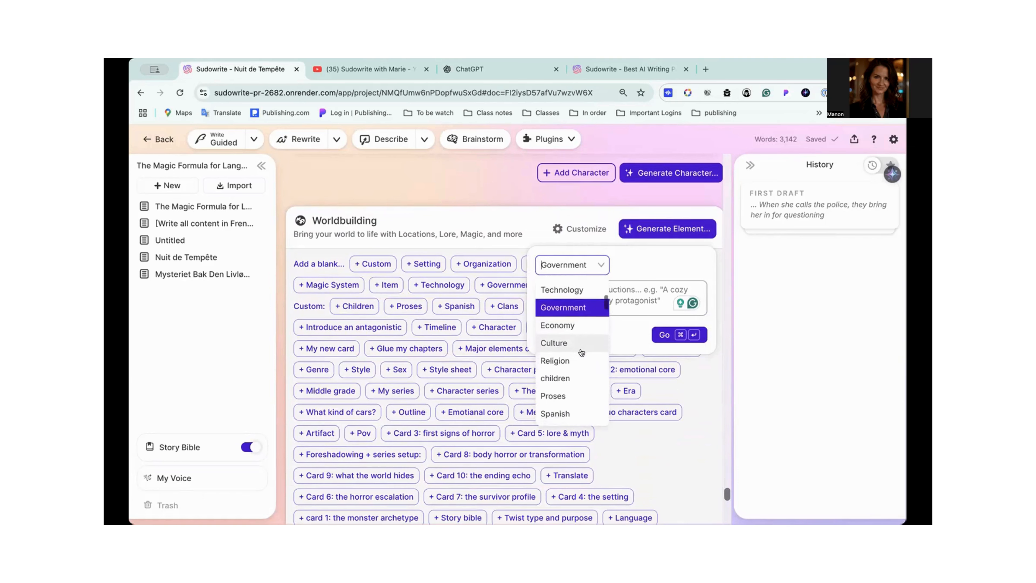
pyautogui.scroll(-2, 581, 352)
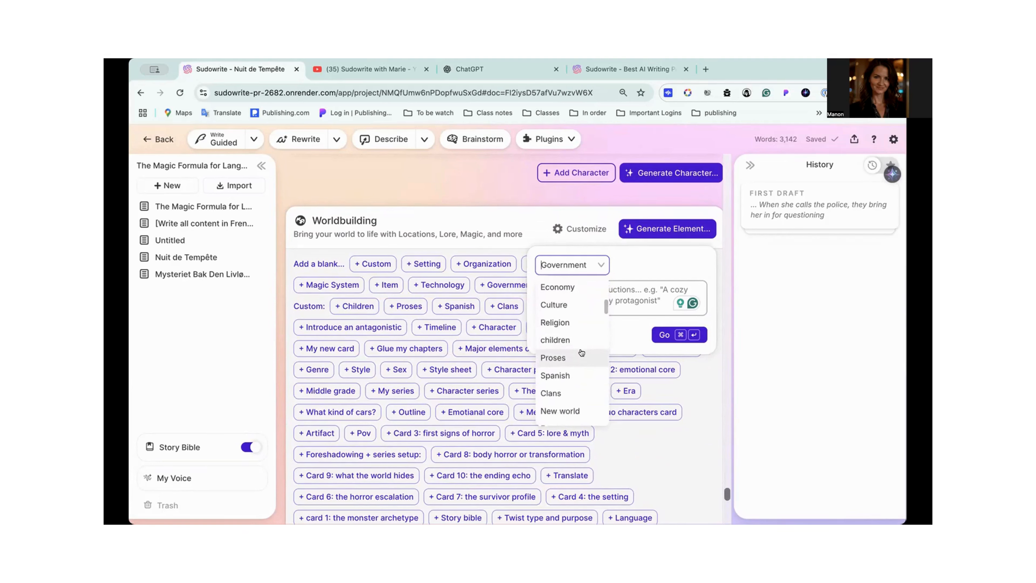
pyautogui.scroll(-6, 581, 353)
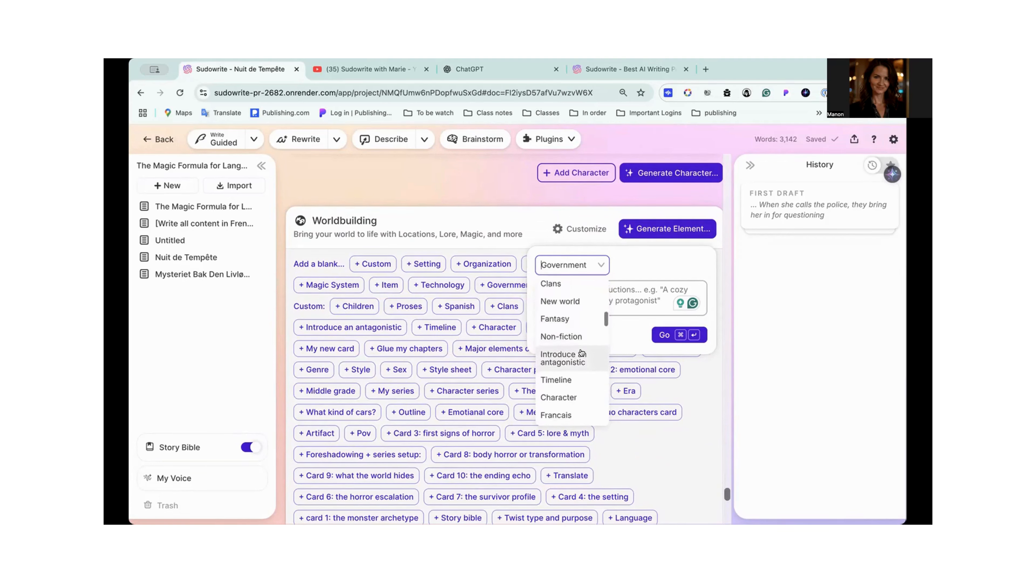
pyautogui.scroll(-2, 581, 353)
pyautogui.click(576, 347)
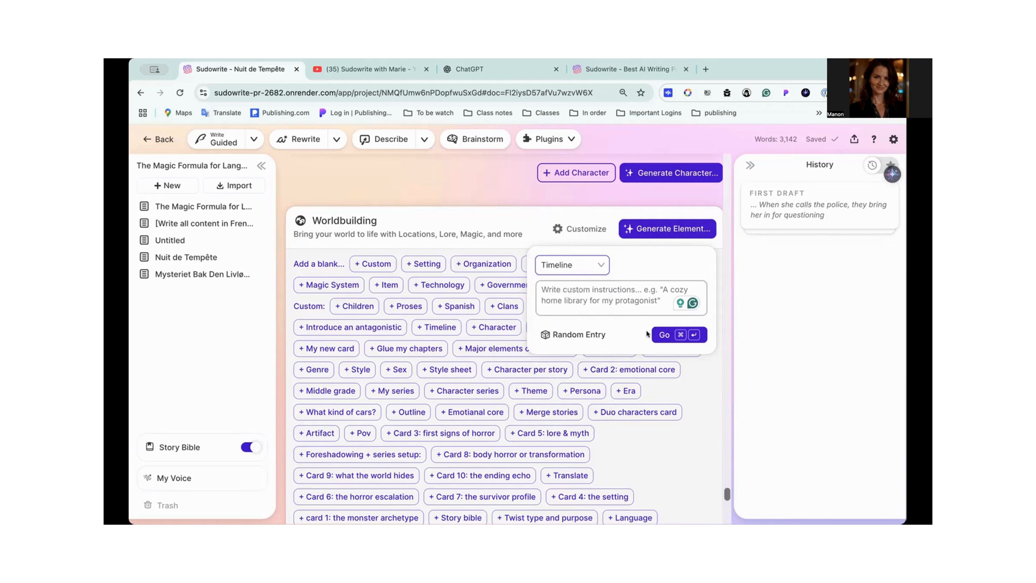
pyautogui.click(663, 335)
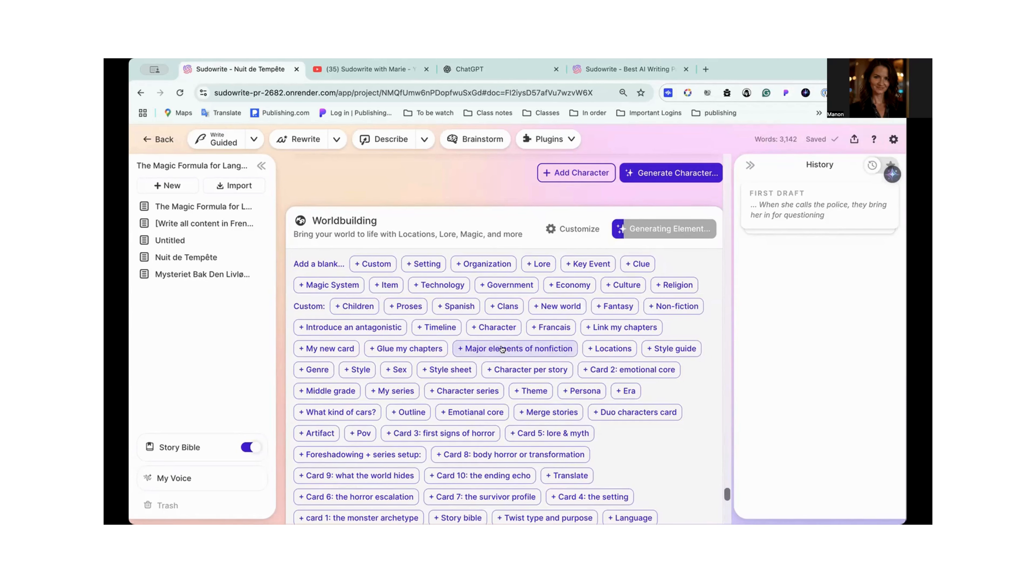
# - Read the French Dates and Era traits in the generated Timeline card, highlighting the most recent periods, and collapse the card
pyautogui.scroll(-10, 503, 349)
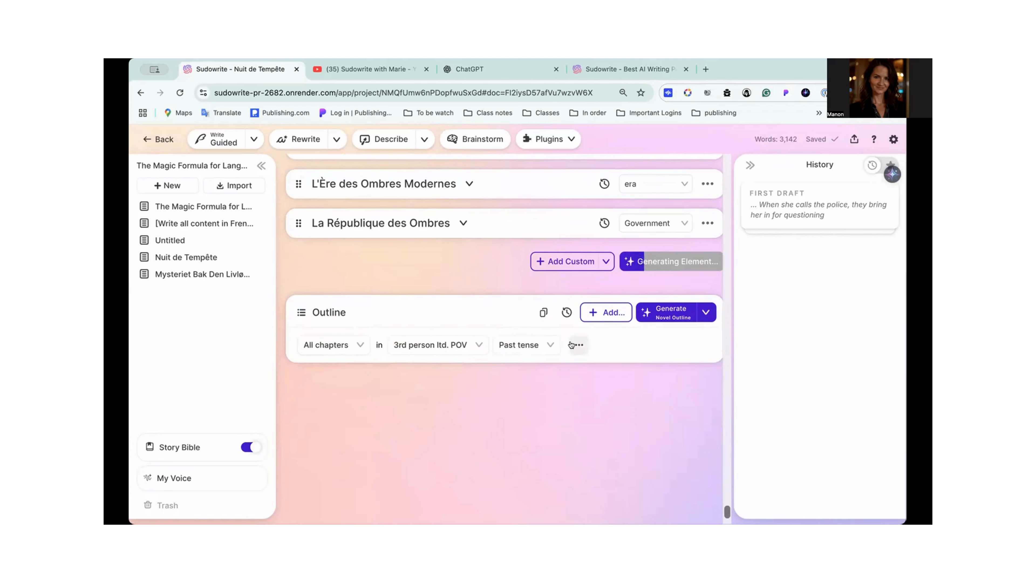
pyautogui.click(360, 344)
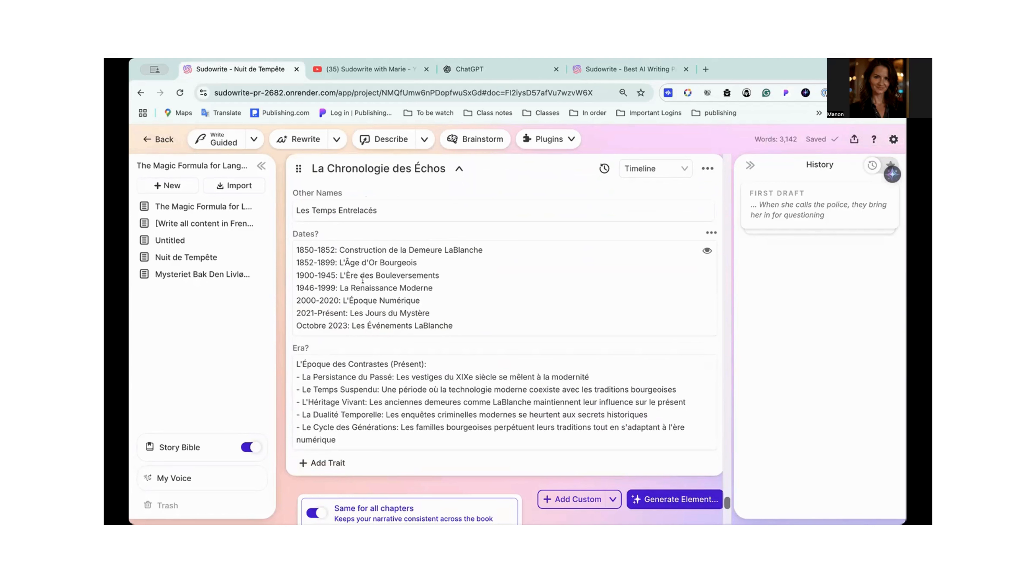
pyautogui.scroll(-2, 383, 290)
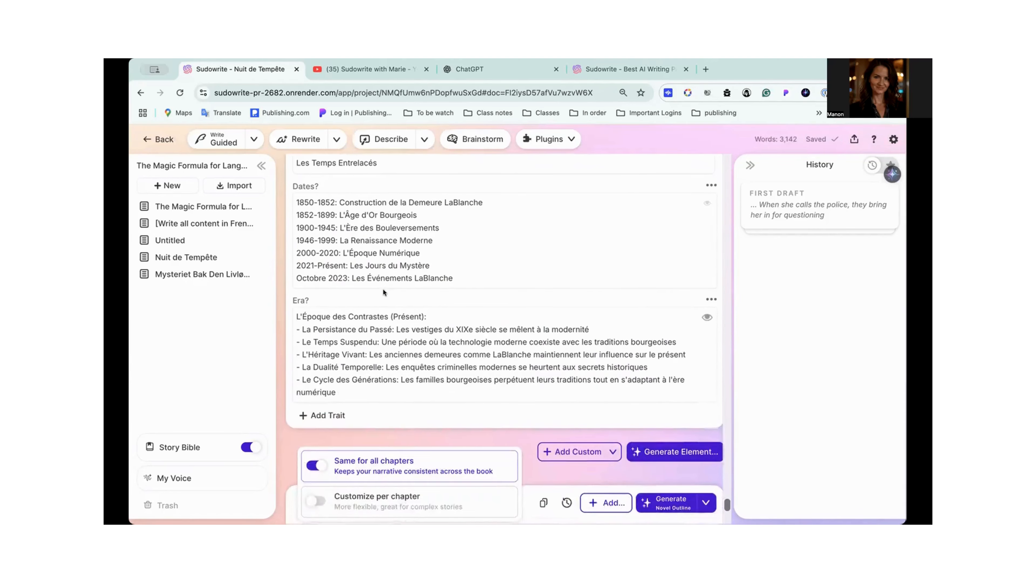
pyautogui.scroll(1, 384, 289)
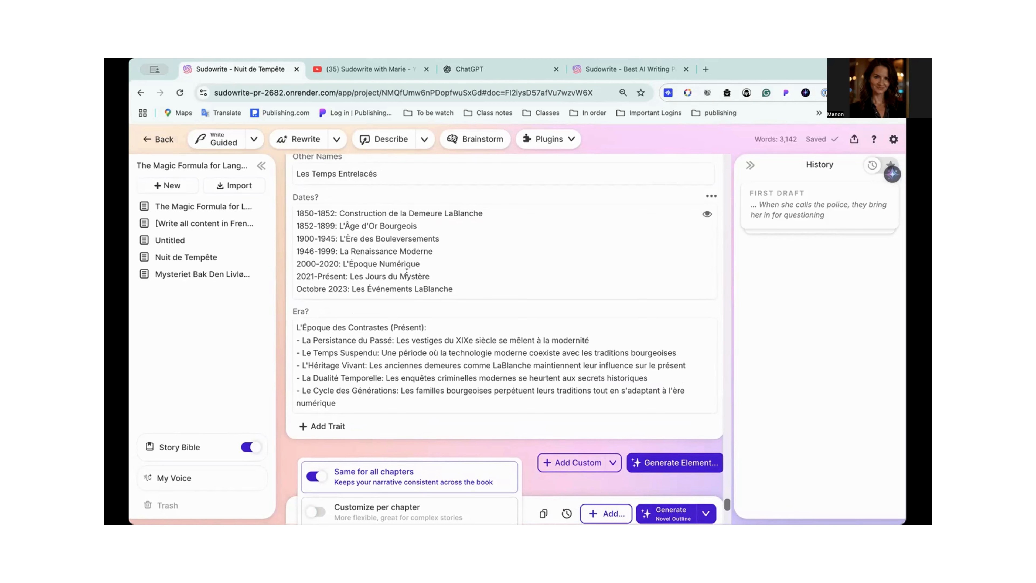
pyautogui.moveTo(441, 275); pyautogui.dragTo(296, 276)
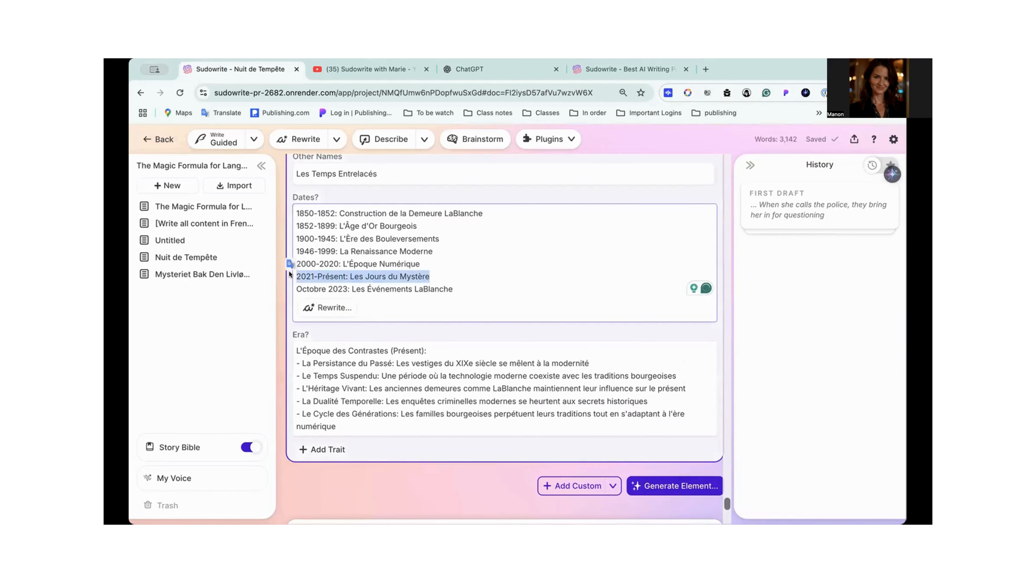
pyautogui.click(420, 261)
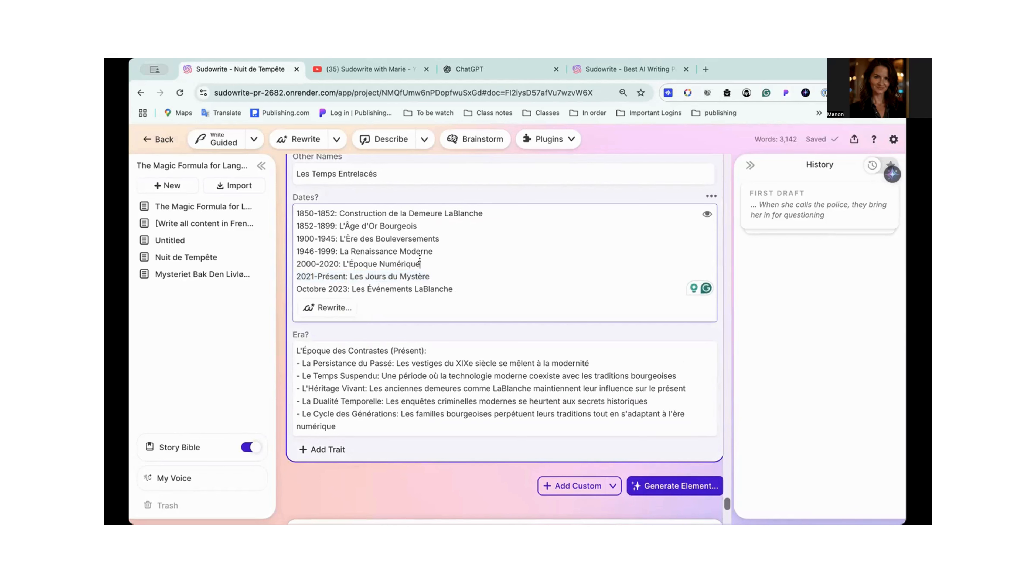
pyautogui.moveTo(428, 260); pyautogui.dragTo(308, 267)
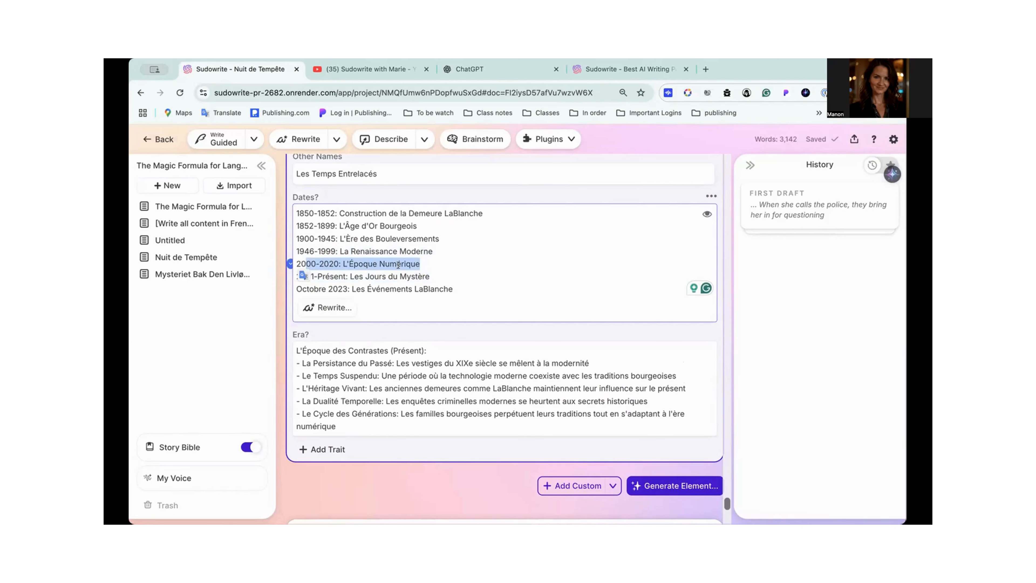
pyautogui.scroll(1, 382, 216)
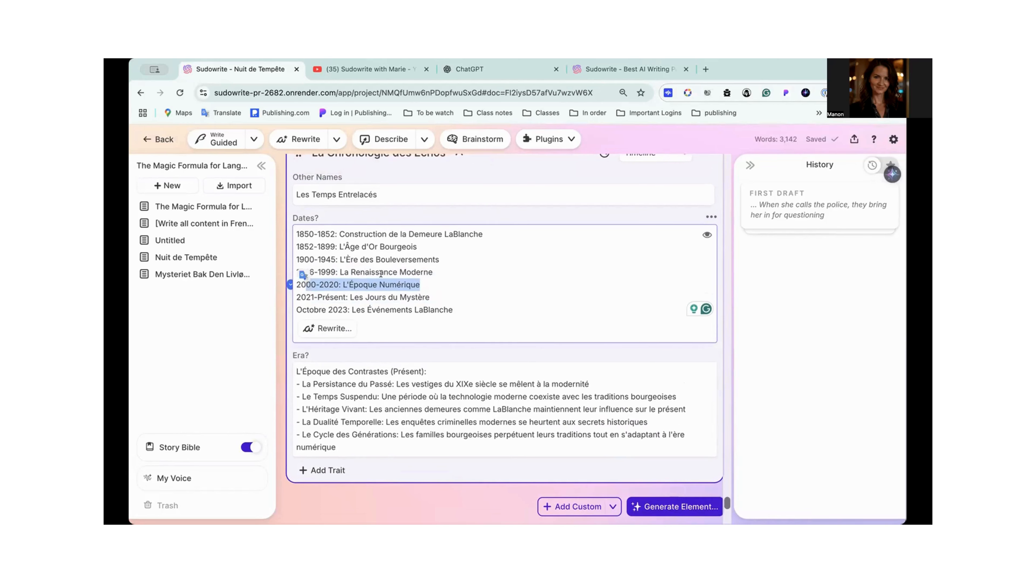
pyautogui.scroll(-3, 381, 273)
pyautogui.scroll(2, 380, 274)
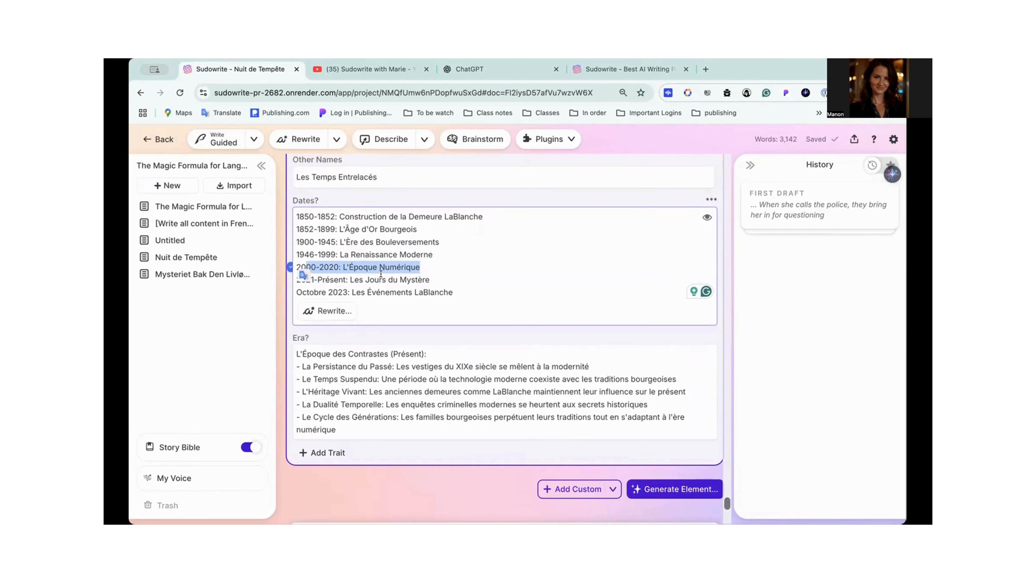
pyautogui.scroll(2, 380, 274)
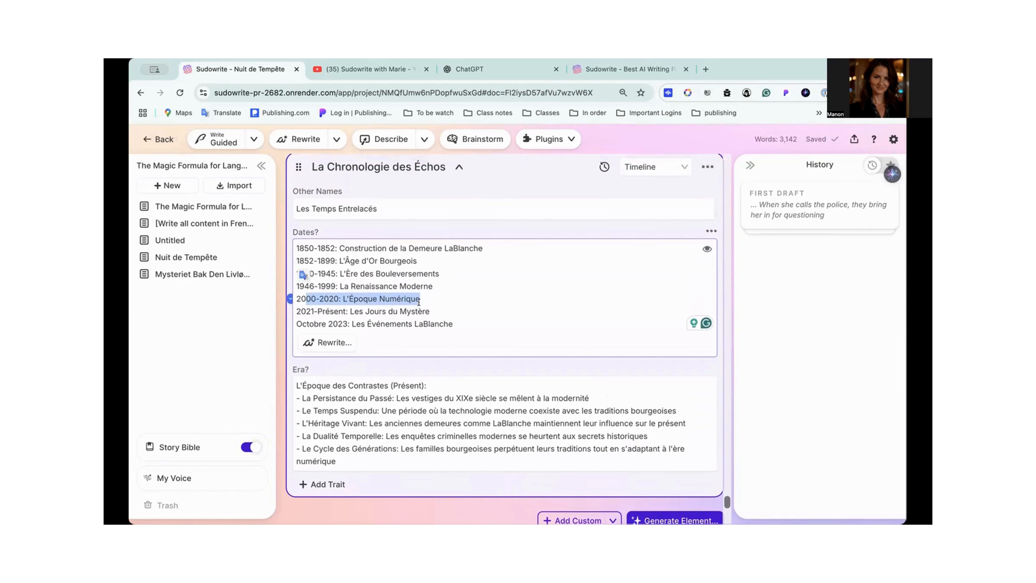
pyautogui.click(396, 323)
pyautogui.click(459, 167)
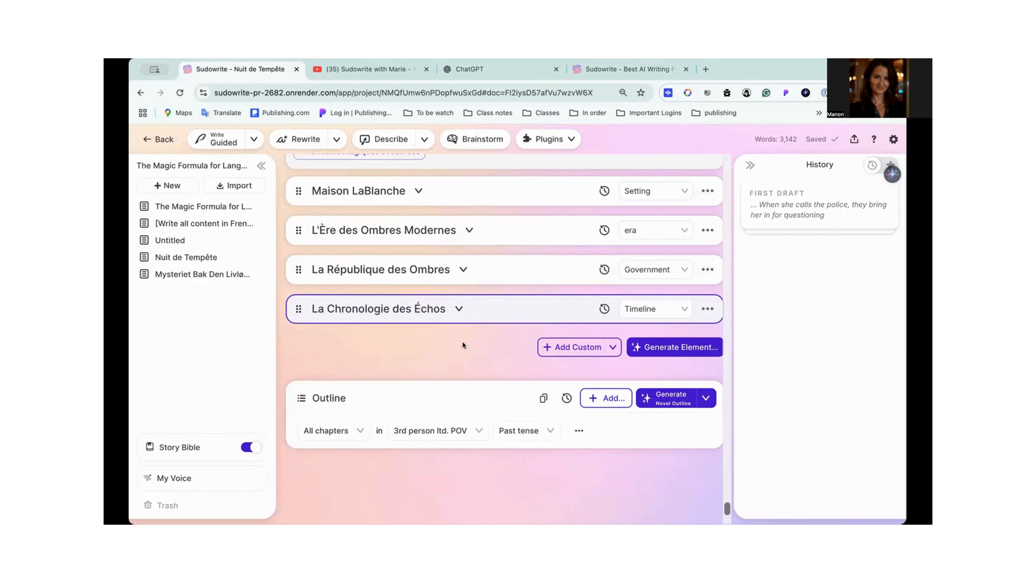
# - Set the outline's narration for all chapters to 1st person POV and present tense
pyautogui.scroll(1, 489, 307)
pyautogui.scroll(2, 488, 303)
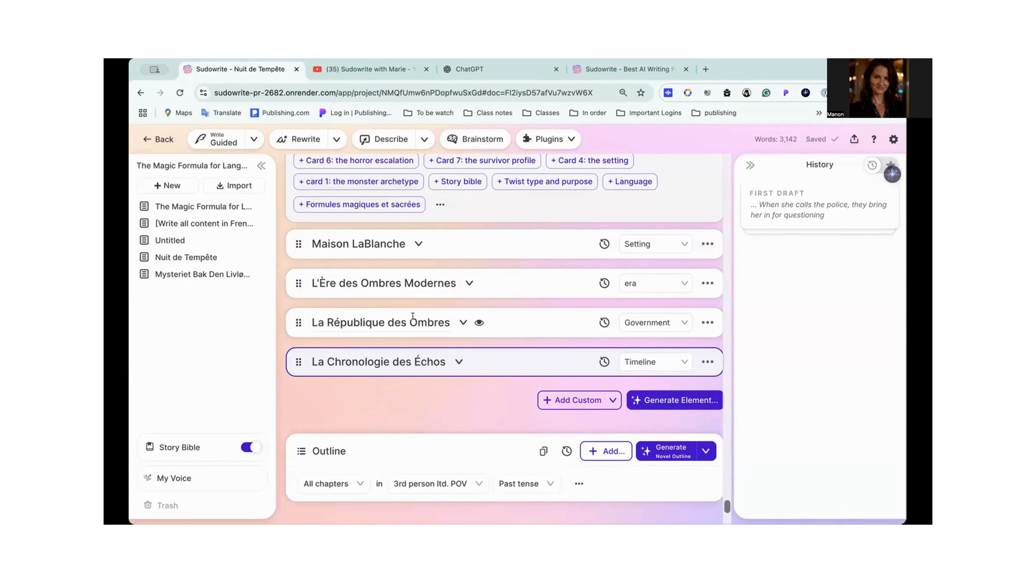
pyautogui.scroll(-1, 412, 316)
pyautogui.scroll(-5, 413, 316)
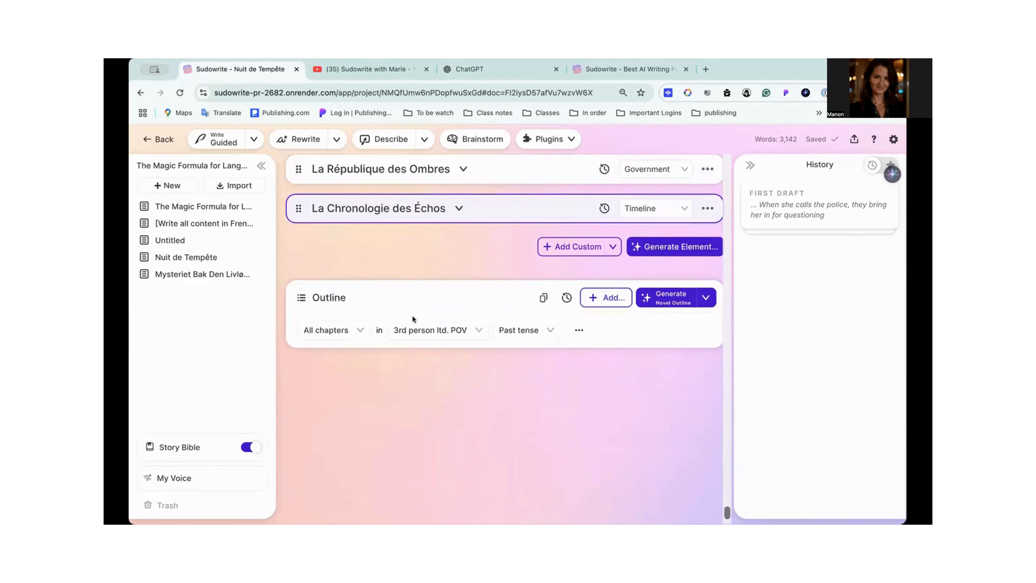
pyautogui.scroll(-2, 412, 316)
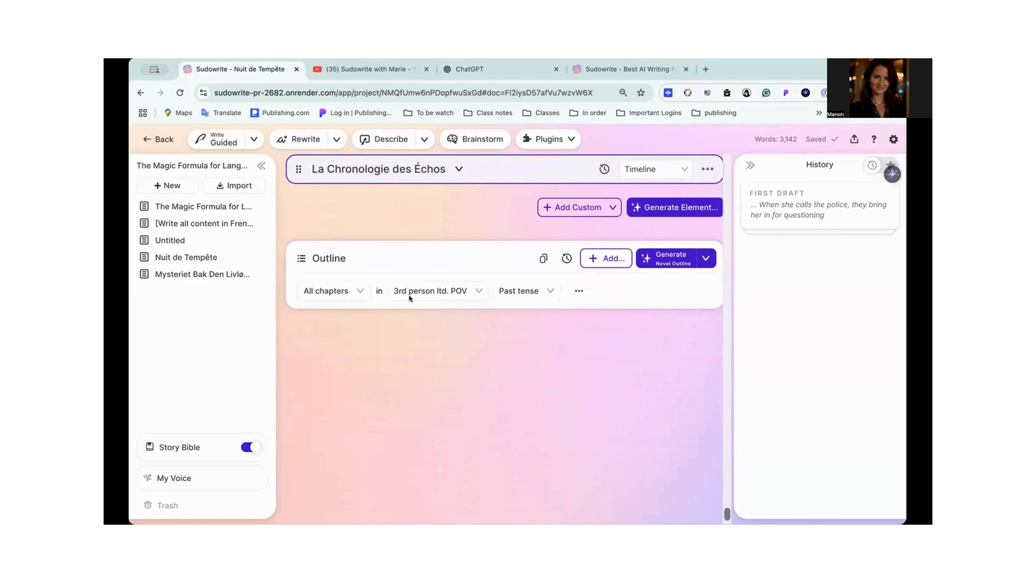
pyautogui.click(358, 287)
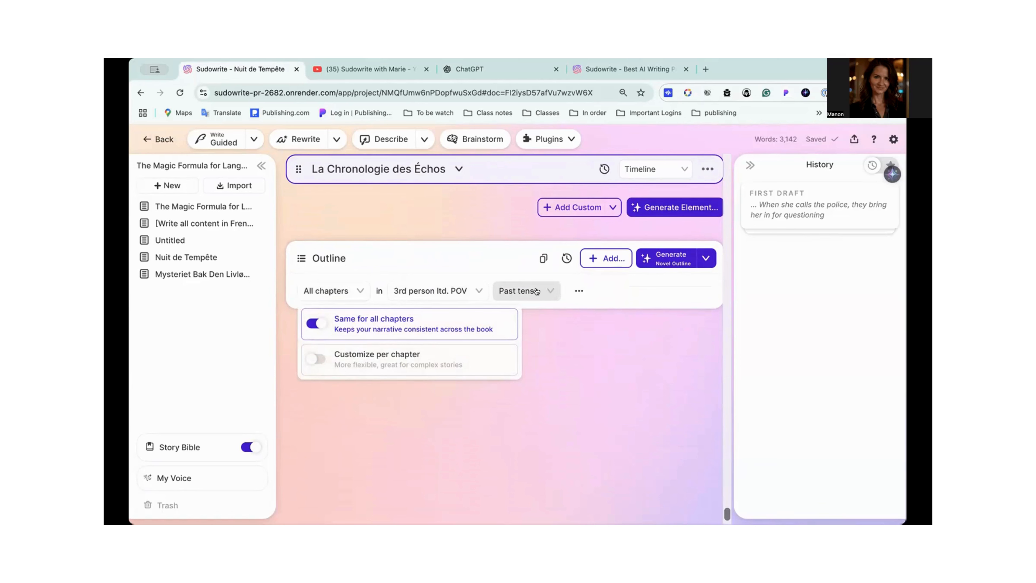
pyautogui.click(475, 292)
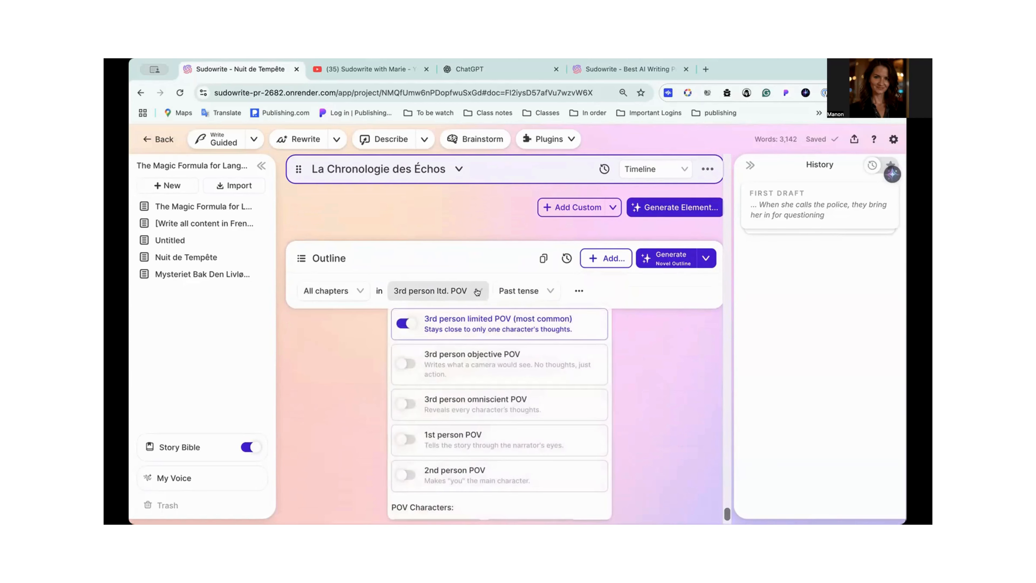
pyautogui.click(433, 434)
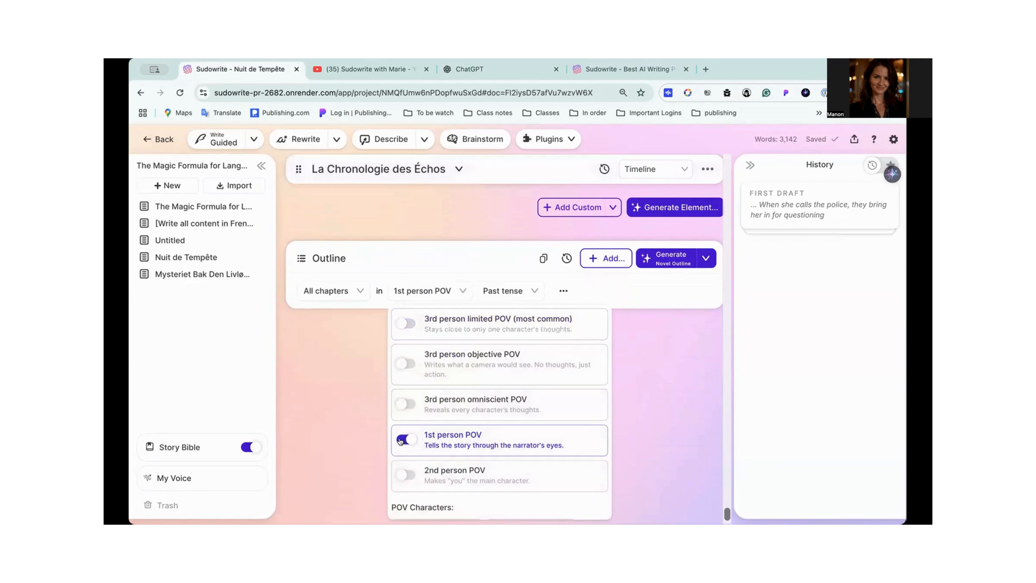
pyautogui.click(538, 292)
pyautogui.click(495, 383)
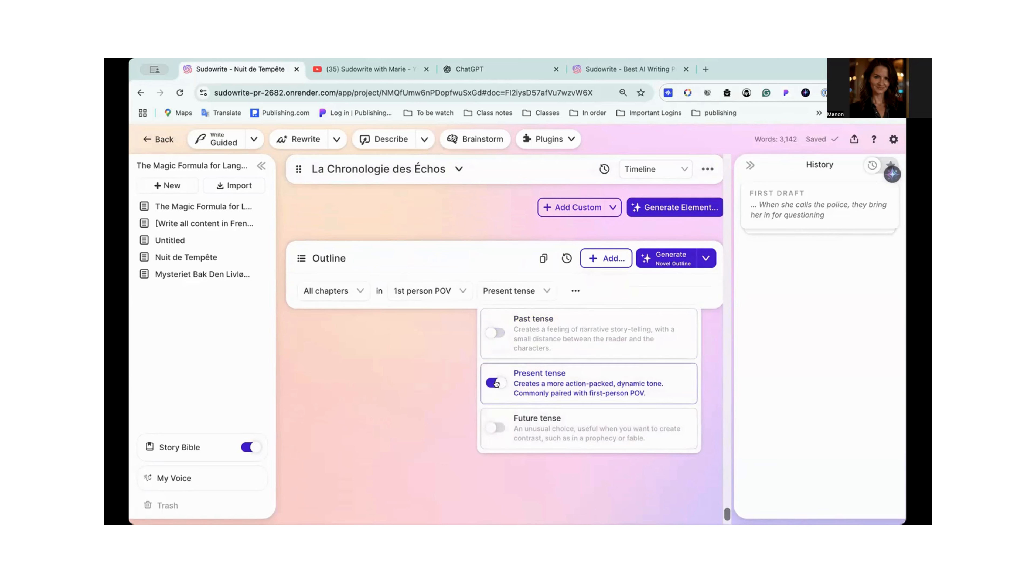
# - Switch the outline to customized POV and tense per chapter, and return it to the same setting for all chapters
pyautogui.click(357, 290)
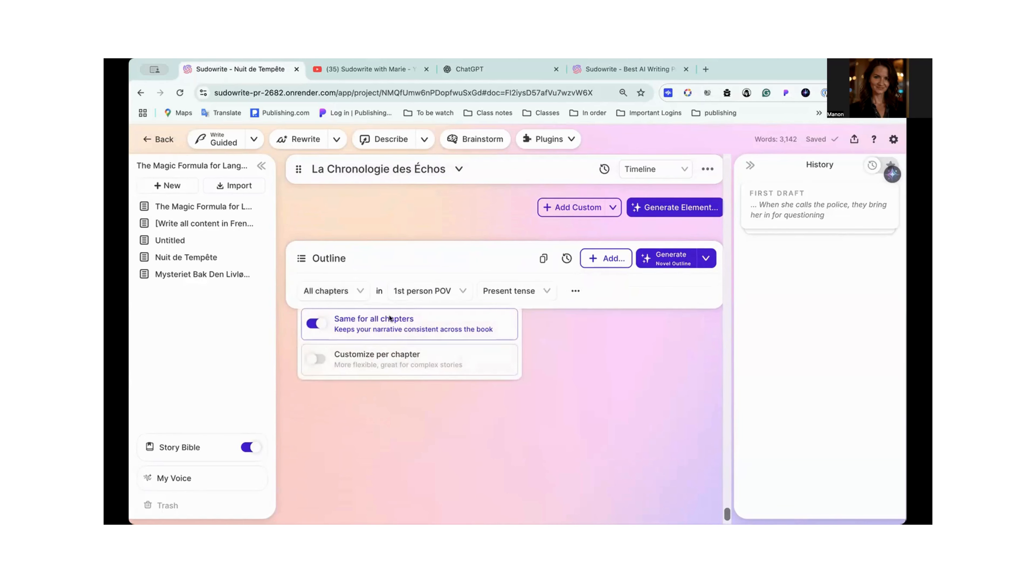
pyautogui.click(318, 359)
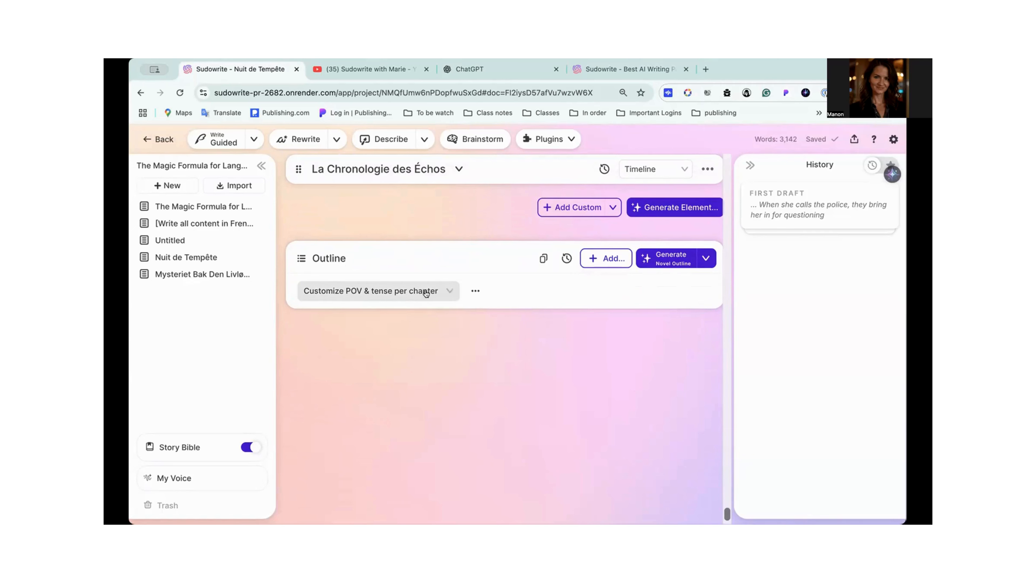
pyautogui.click(449, 292)
pyautogui.click(324, 321)
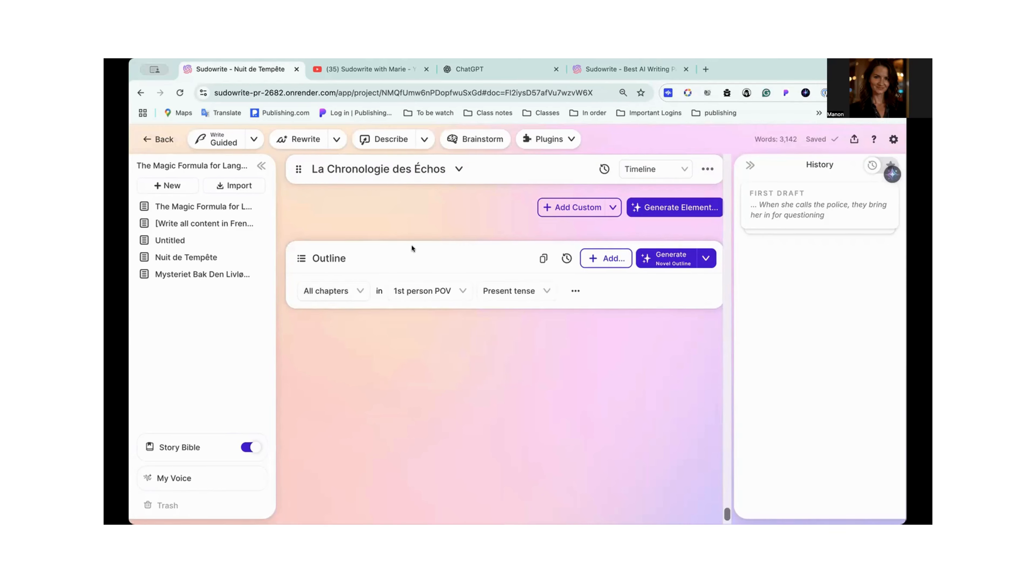
# - Set the outline's narration to 3rd person limited POV and past tense
pyautogui.click(461, 291)
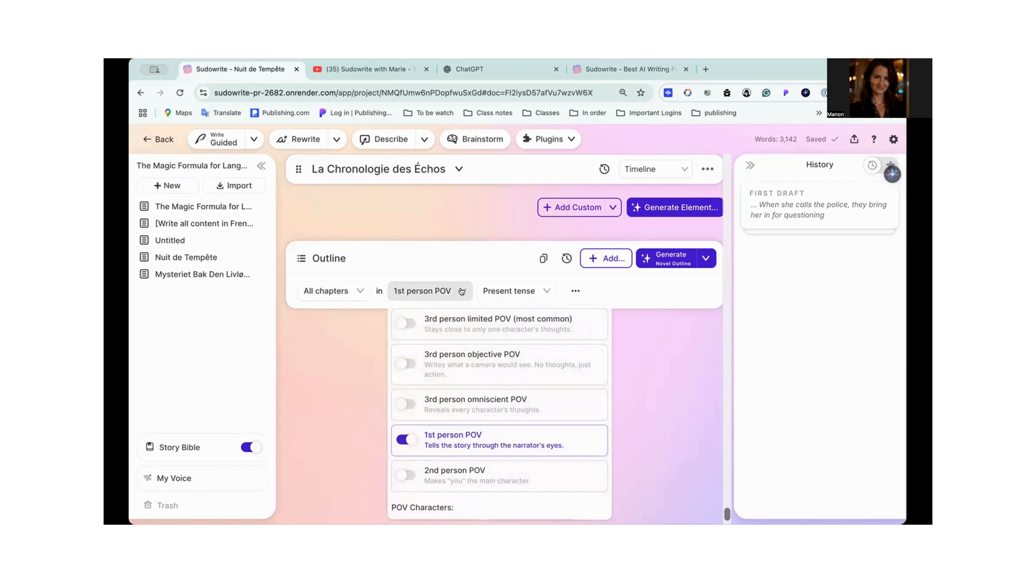
pyautogui.click(409, 332)
pyautogui.click(543, 292)
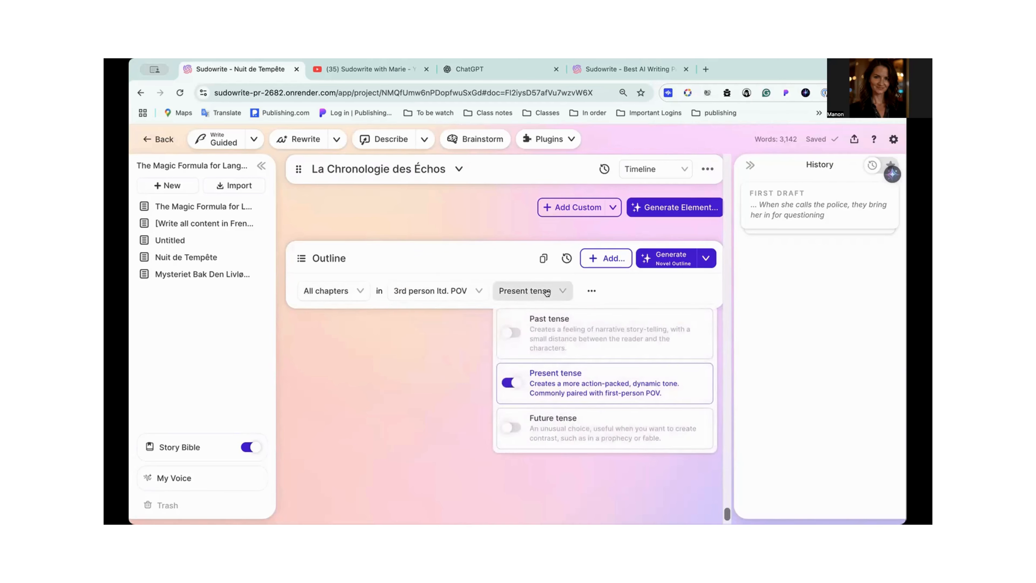
pyautogui.click(511, 332)
pyautogui.click(615, 291)
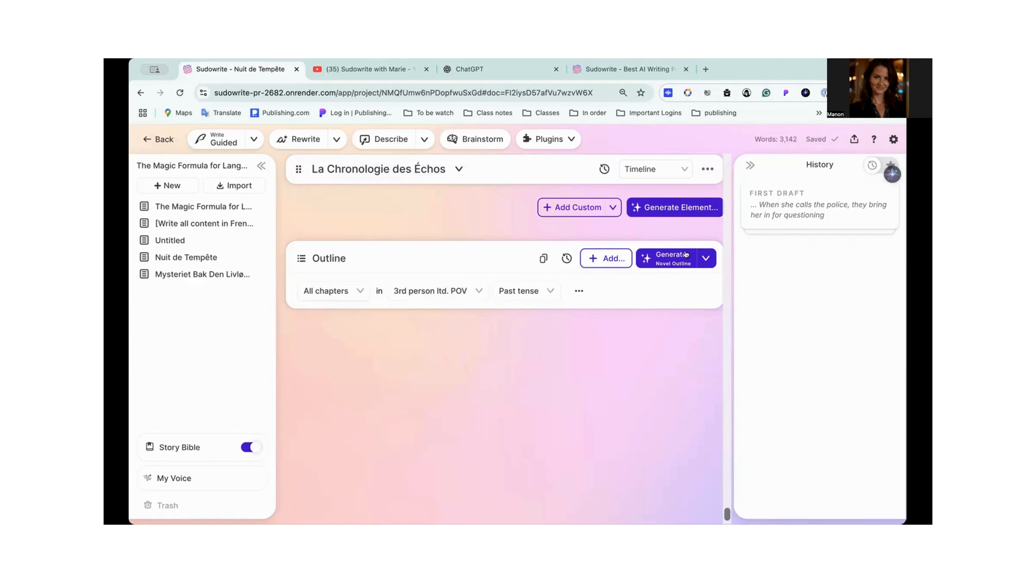
# - Choose Custom Outline as the outline type for the novel
pyautogui.click(707, 258)
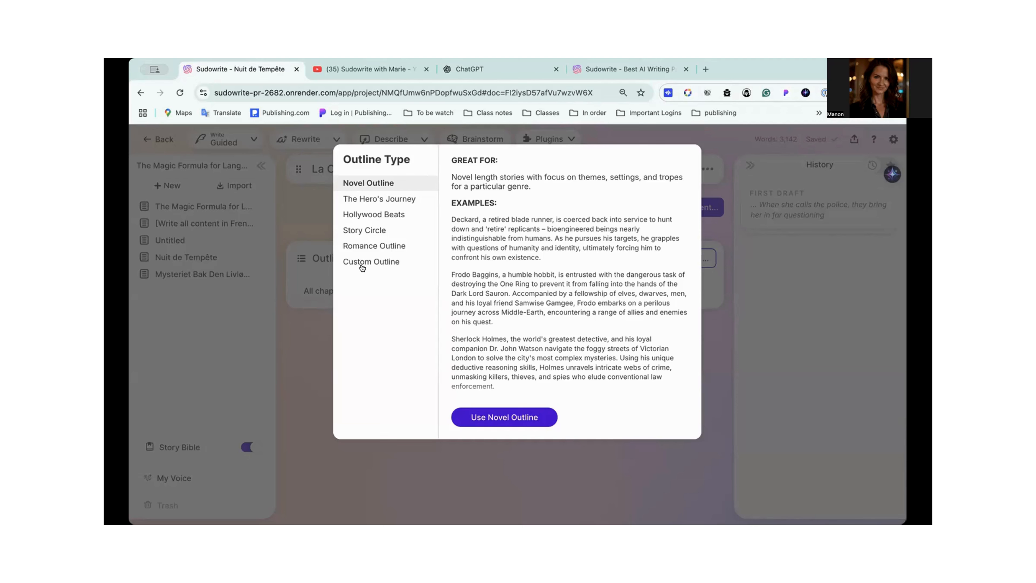
pyautogui.click(384, 263)
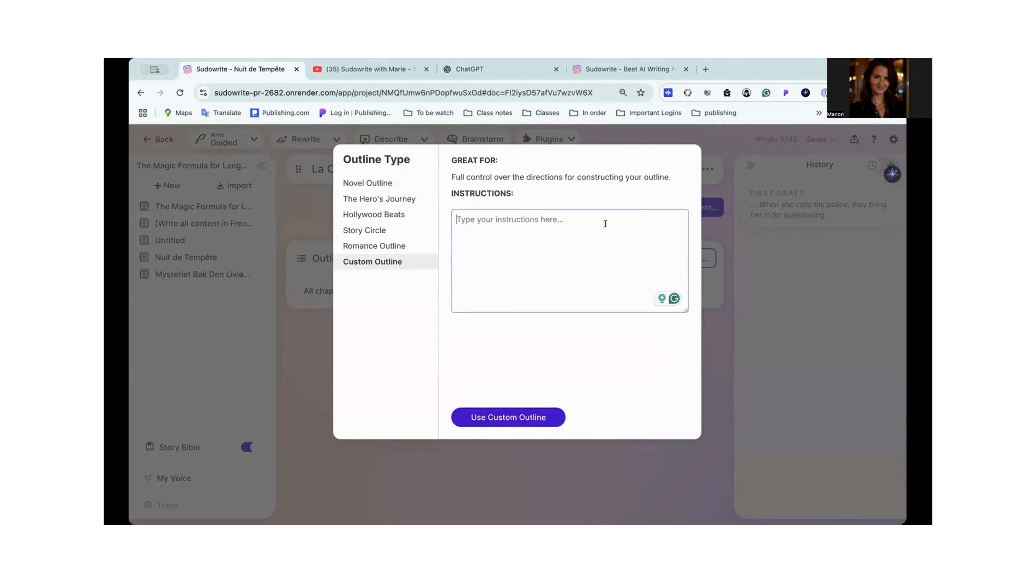
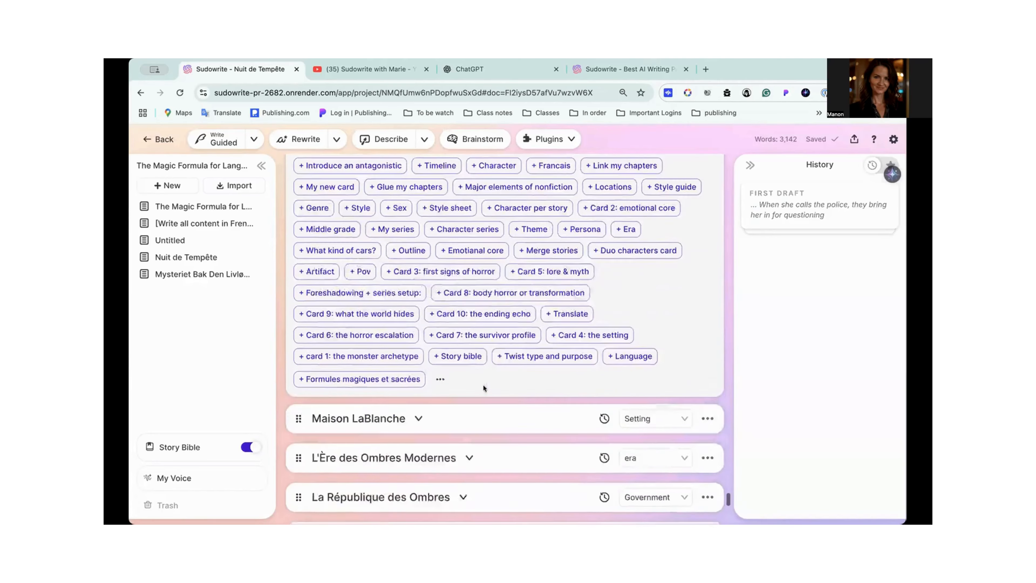
pyautogui.scroll(-1, 483, 388)
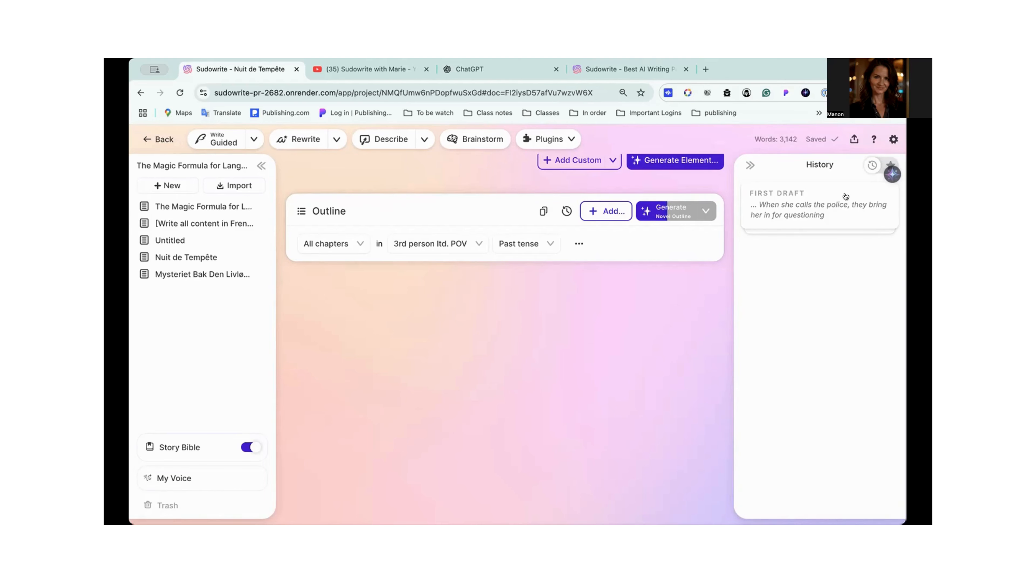
# - Check the account's recent activity for the credits spent on each generation, and close the account settings
pyautogui.click(892, 138)
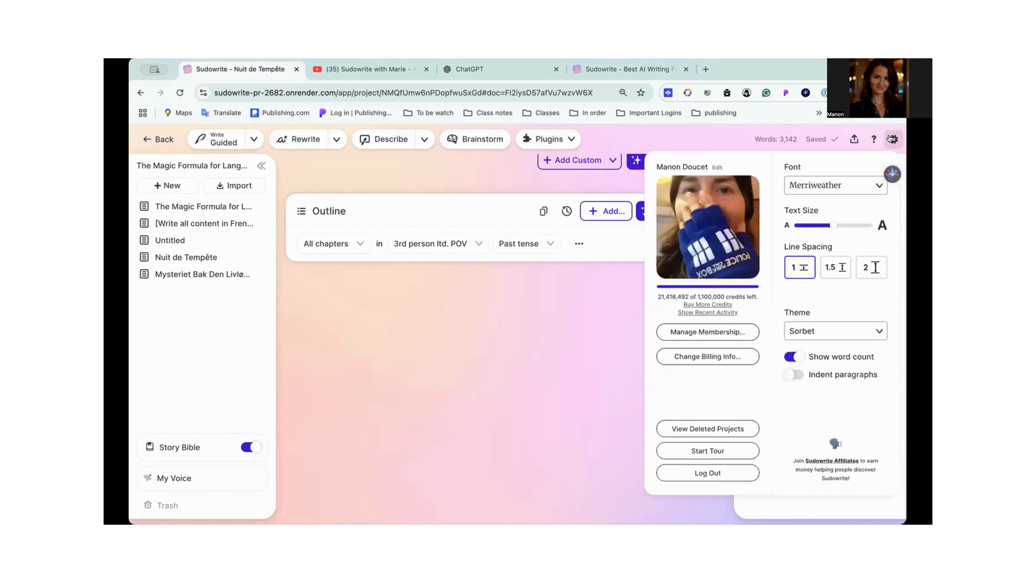
pyautogui.click(686, 313)
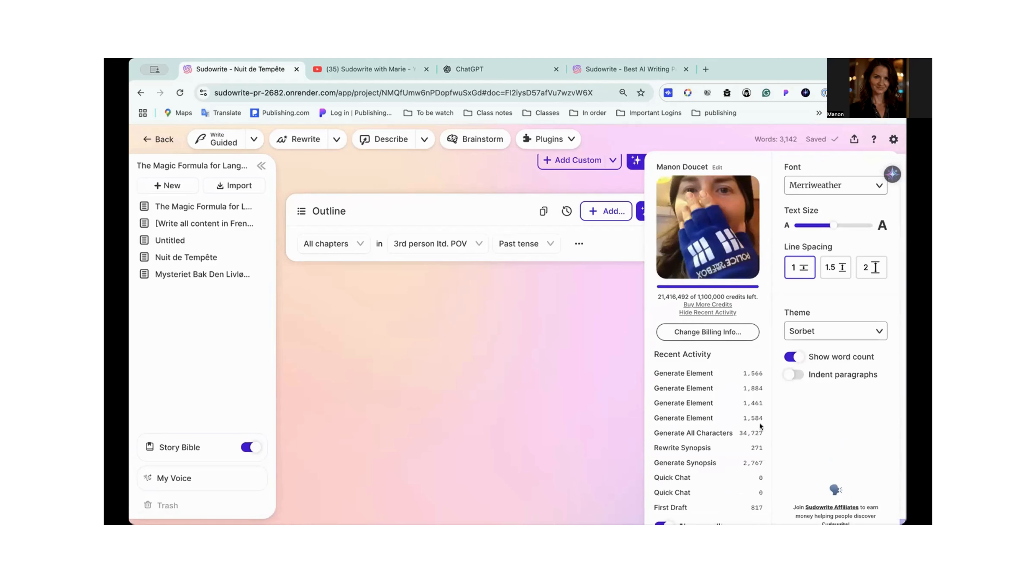
pyautogui.click(612, 407)
# - Expand the last character card above Worldbuilding and review its role, physical description, pronouns, voice and species traits
pyautogui.scroll(10, 612, 407)
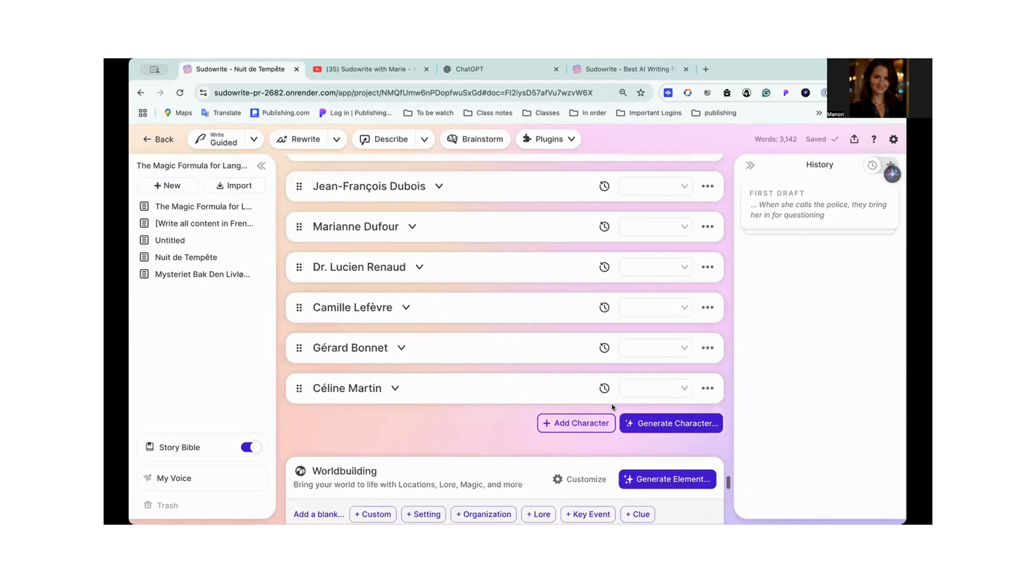
pyautogui.click(395, 412)
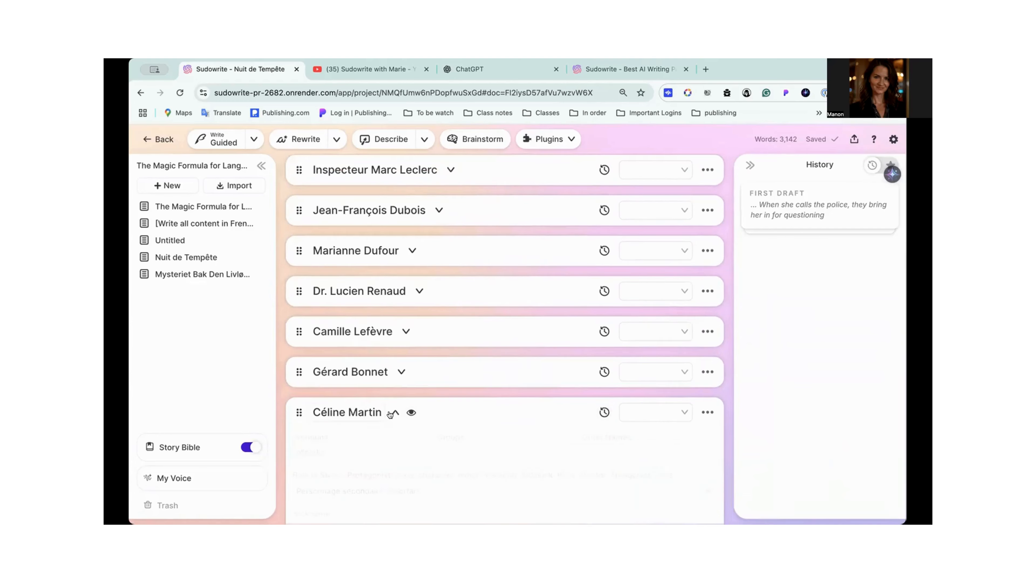
pyautogui.scroll(-2, 389, 411)
pyautogui.scroll(-8, 389, 411)
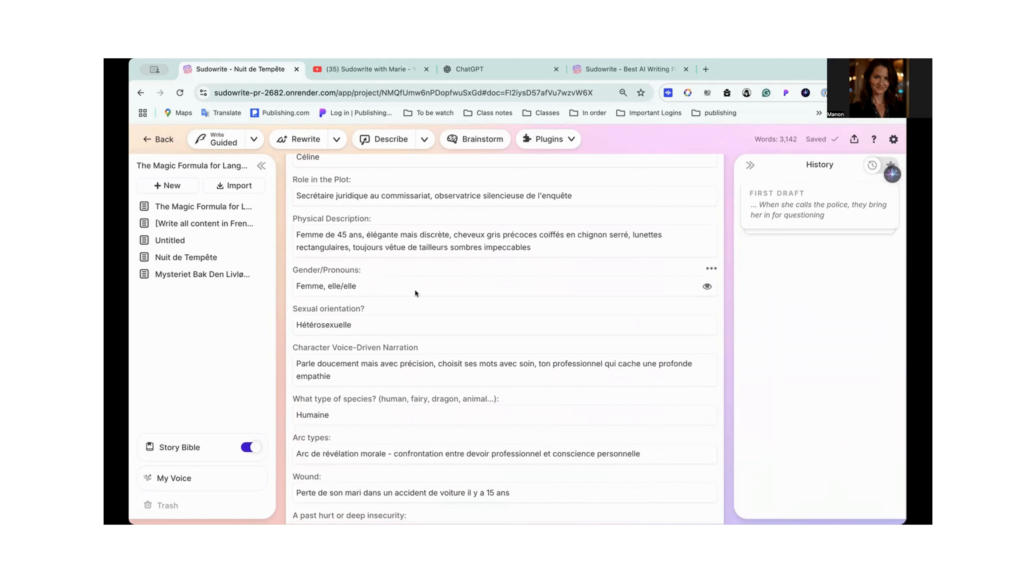
pyautogui.scroll(-2, 415, 289)
pyautogui.scroll(-1, 415, 290)
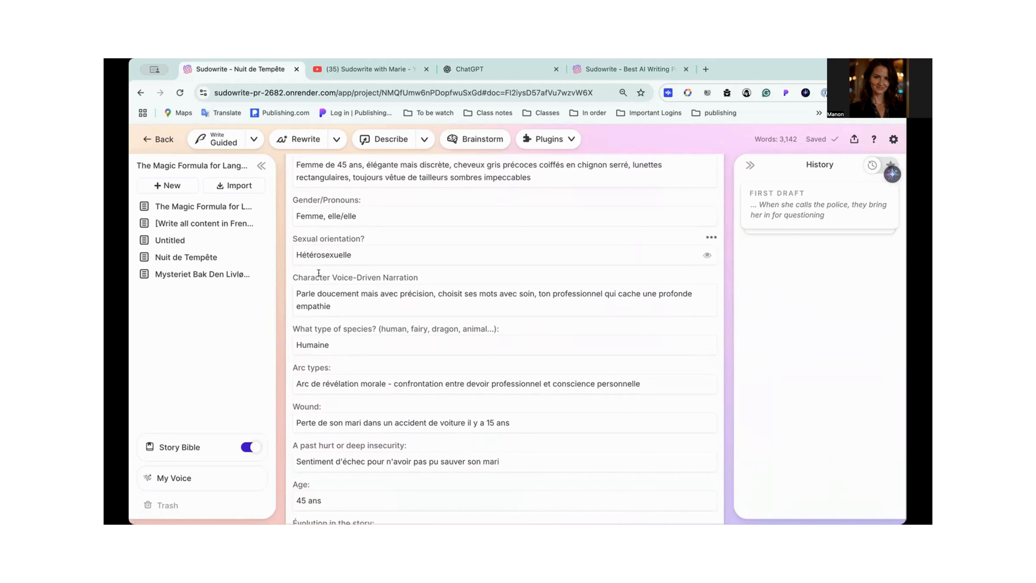
pyautogui.scroll(-3, 366, 245)
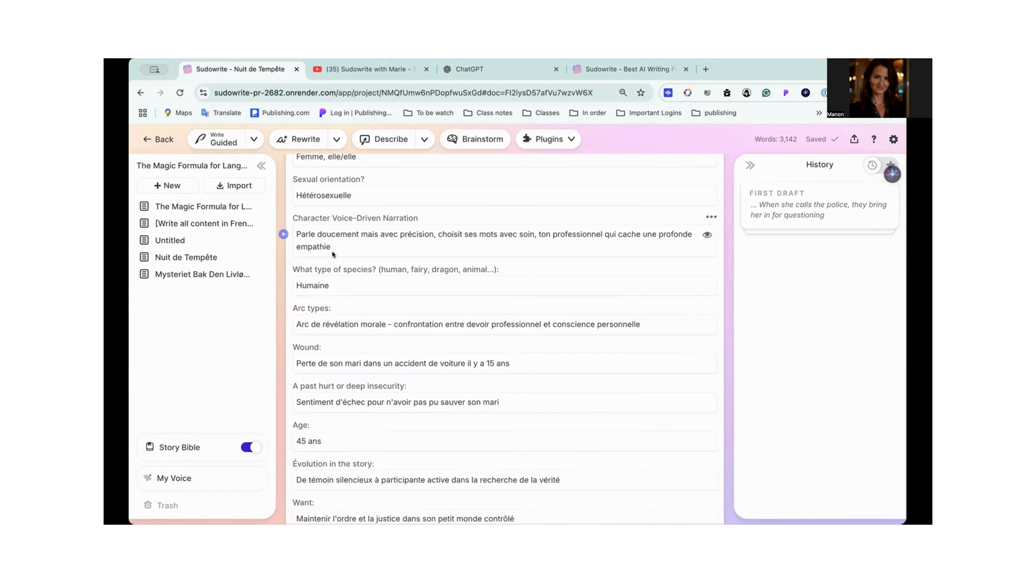
pyautogui.scroll(-2, 363, 245)
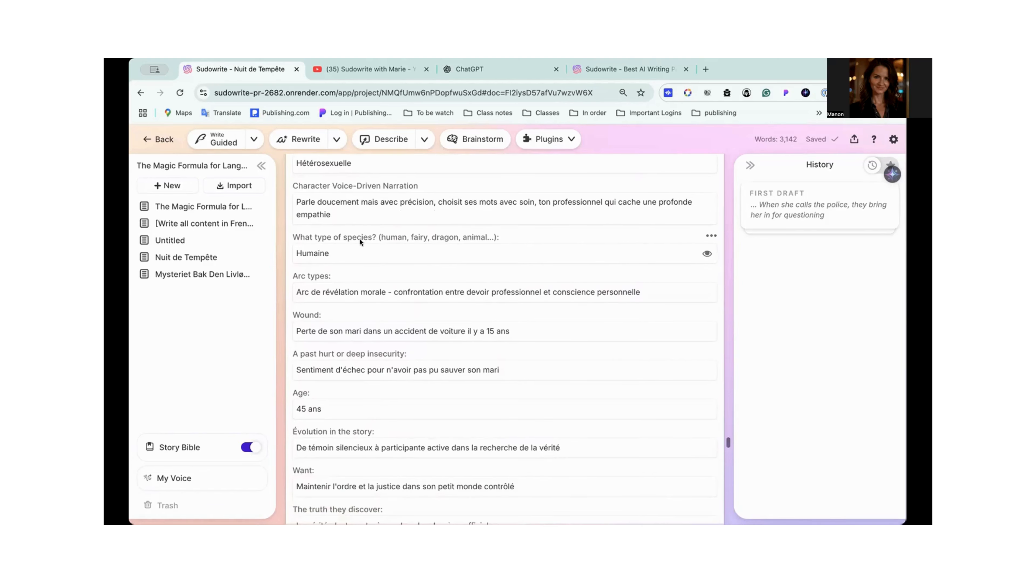
pyautogui.scroll(-2, 343, 256)
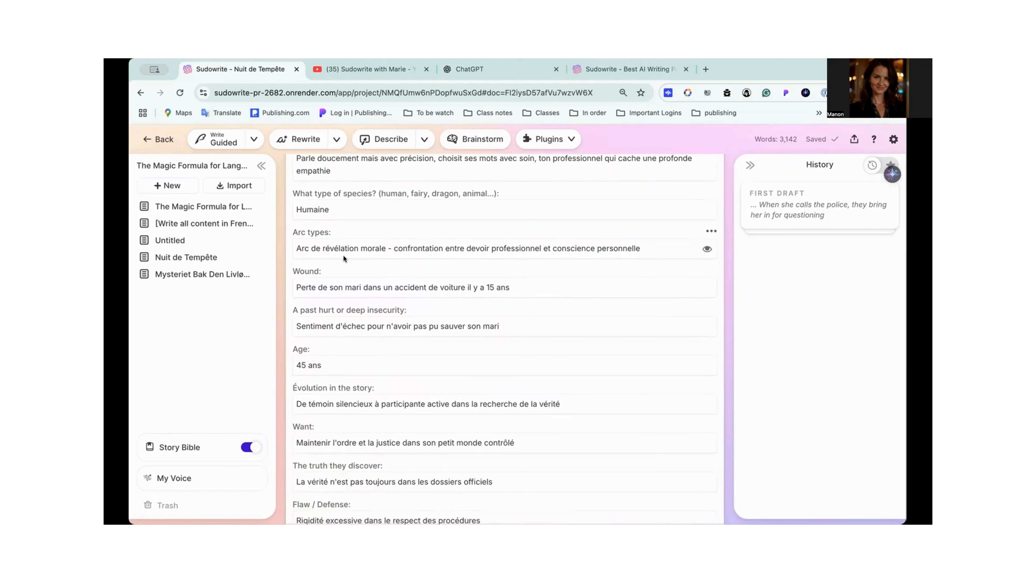
# - Review the same character's arc, wound, age, want, flaw, skill, habit and emotional traits
pyautogui.scroll(-1, 343, 255)
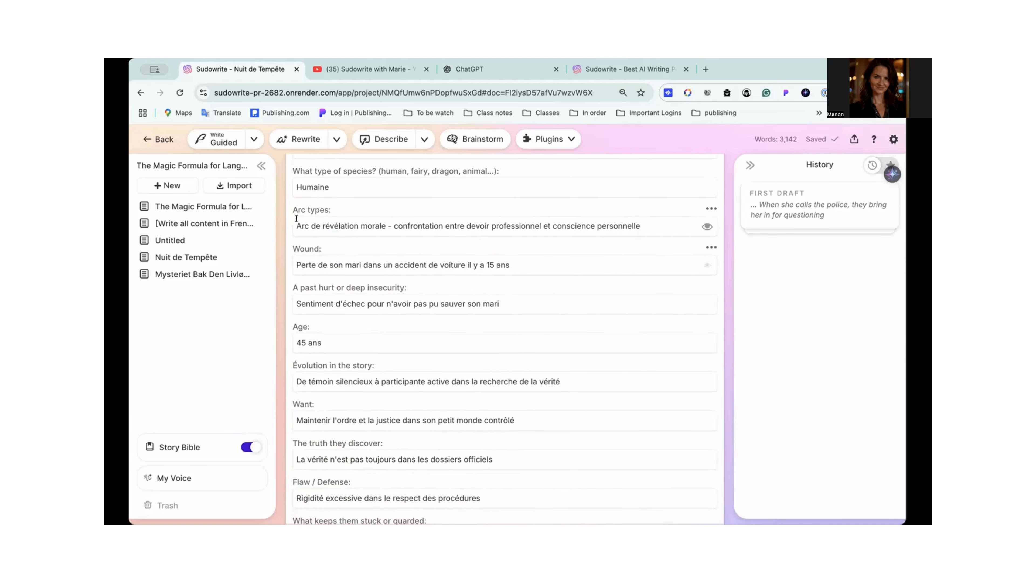
pyautogui.scroll(-2, 404, 290)
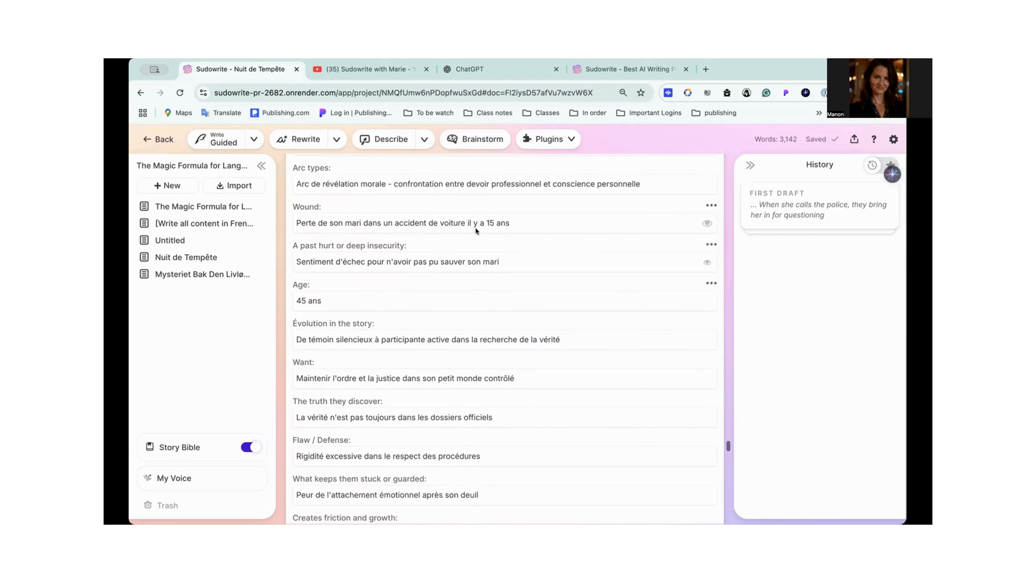
pyautogui.scroll(-2, 432, 234)
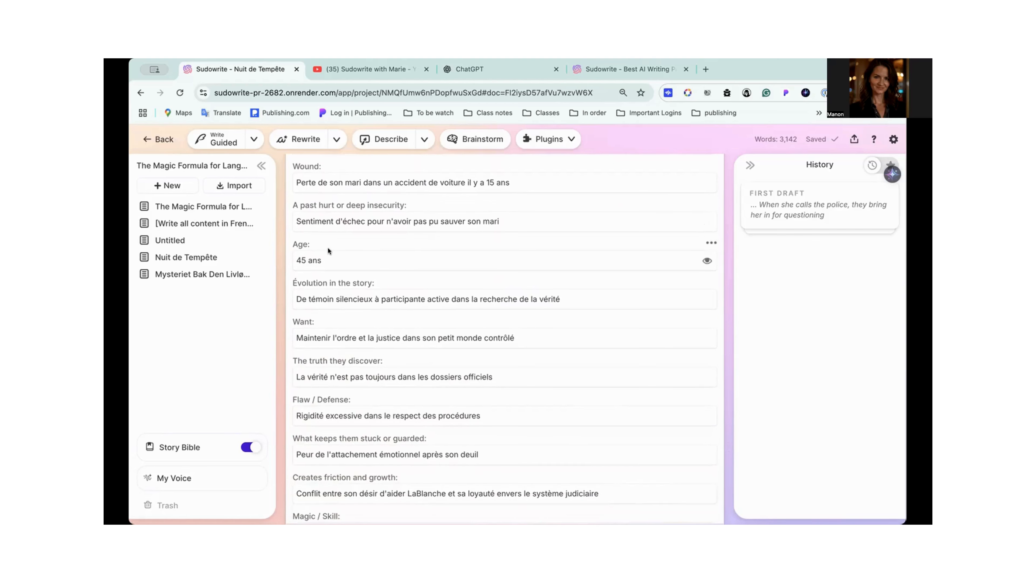
pyautogui.scroll(-3, 328, 250)
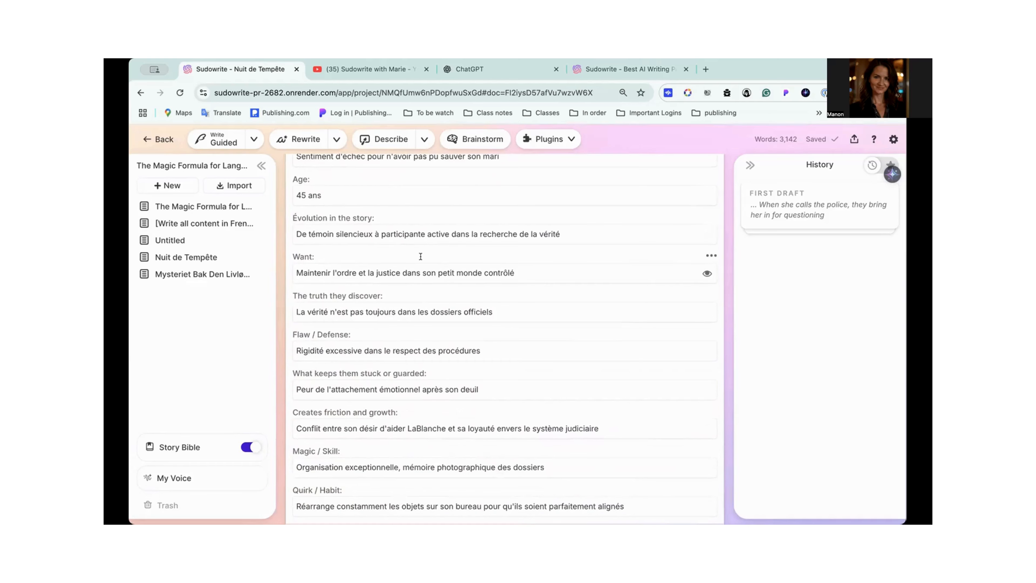
pyautogui.scroll(-2, 420, 256)
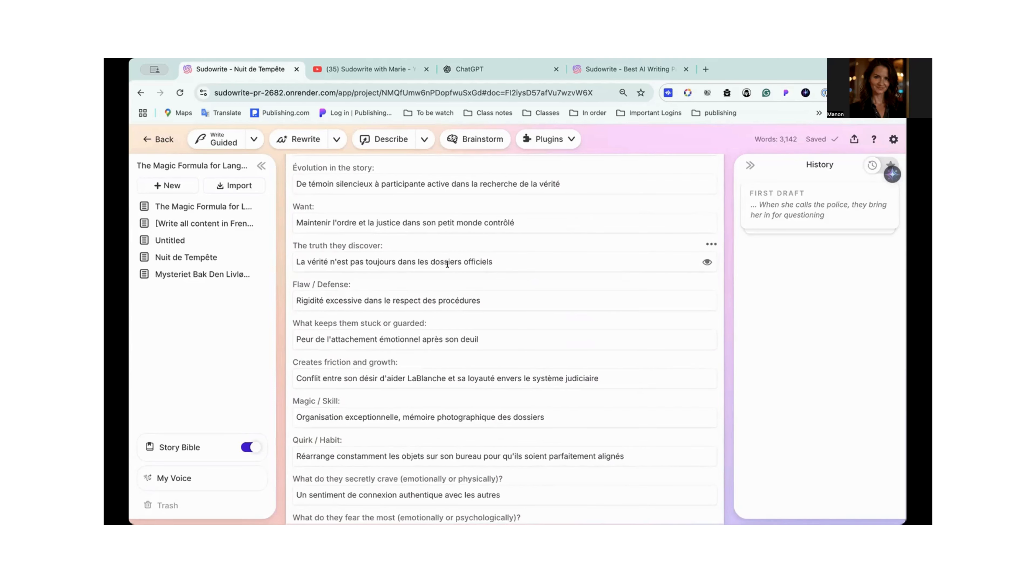
pyautogui.scroll(-2, 447, 264)
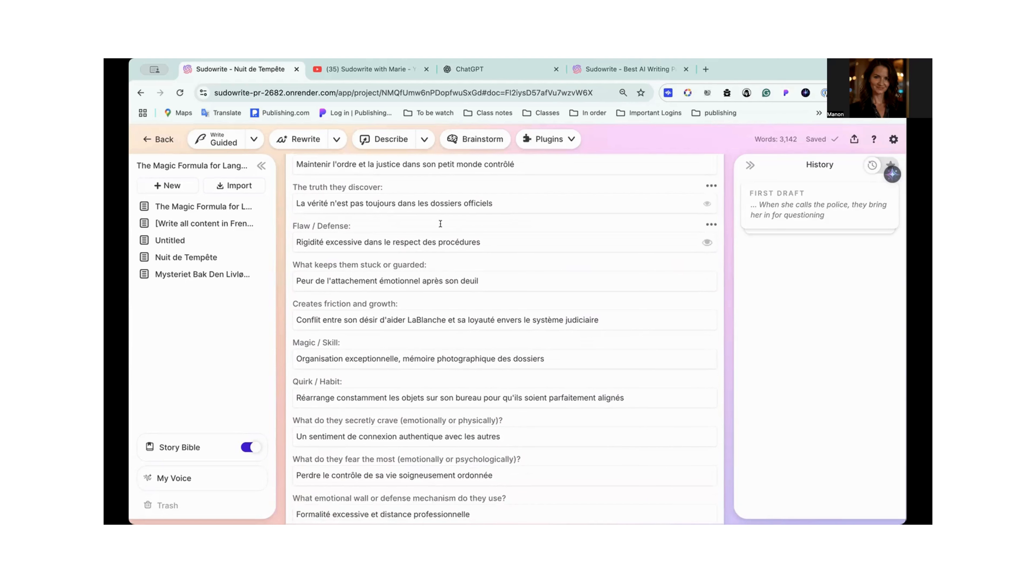
pyautogui.scroll(-7, 472, 245)
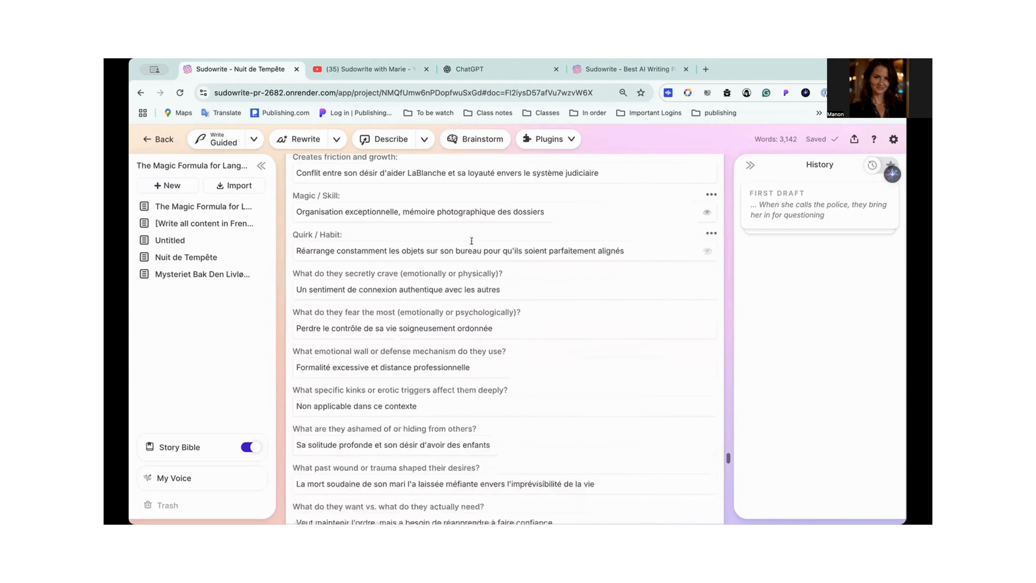
pyautogui.scroll(-4, 418, 225)
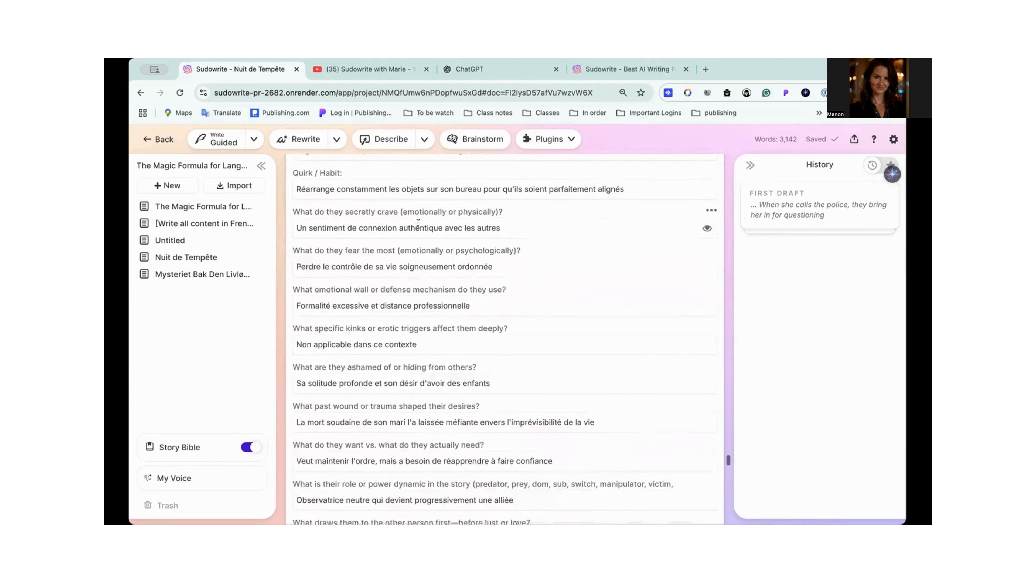
# - Review the character's spoken language, monster-related fields and social-setting traits through the end of the card
pyautogui.scroll(-13, 418, 226)
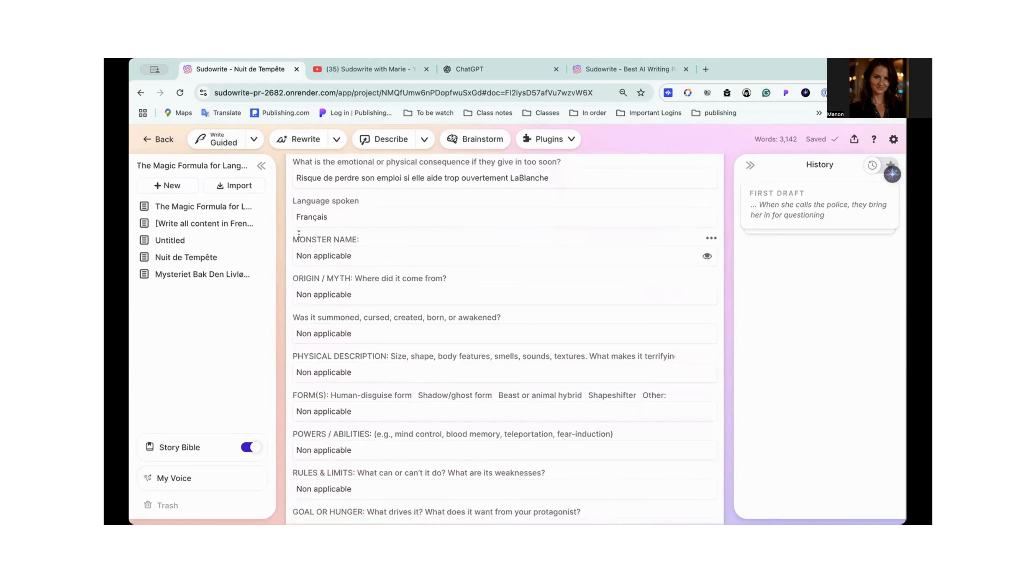
pyautogui.scroll(-3, 405, 273)
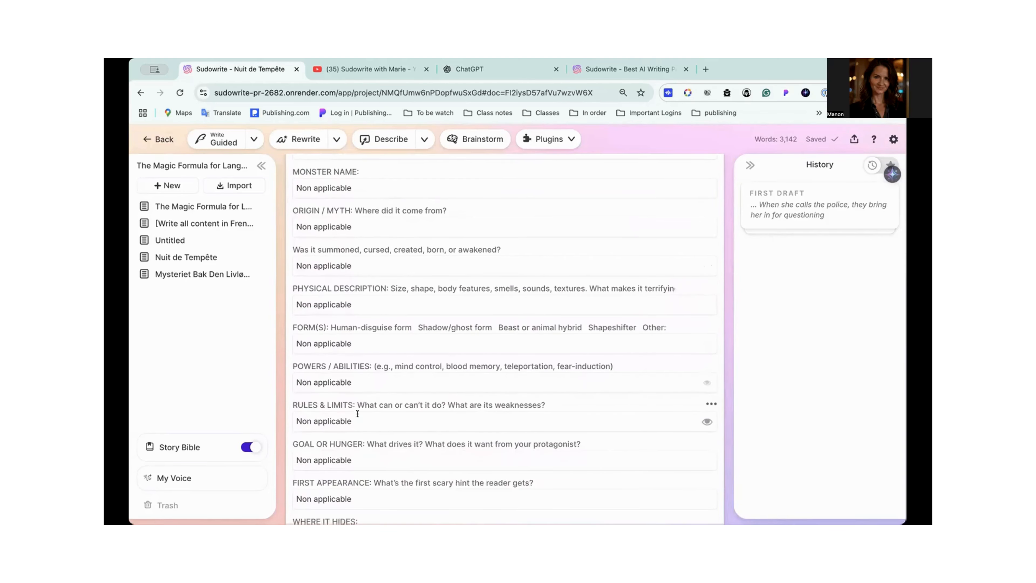
pyautogui.scroll(-5, 359, 412)
pyautogui.scroll(-4, 369, 318)
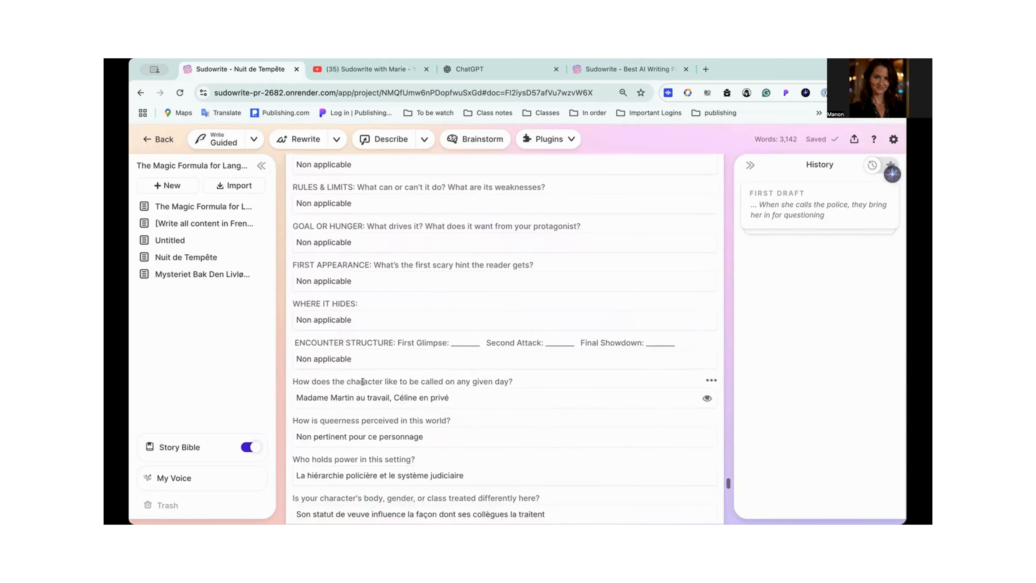
pyautogui.scroll(-3, 412, 344)
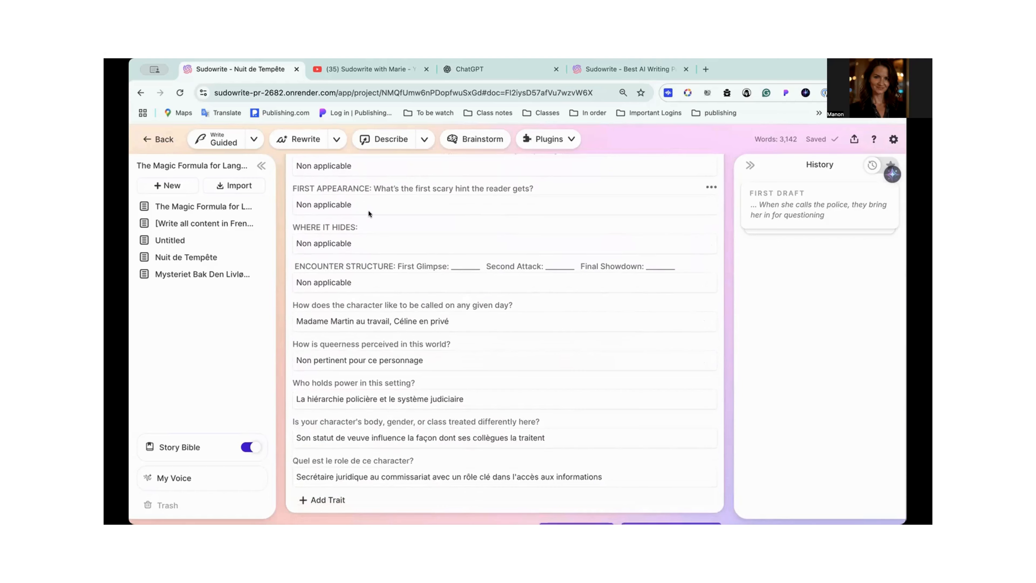
# - Read the generated French outline, covering the opening chapters of Acte 1 - L'Ombre du Doute
pyautogui.scroll(-10, 369, 211)
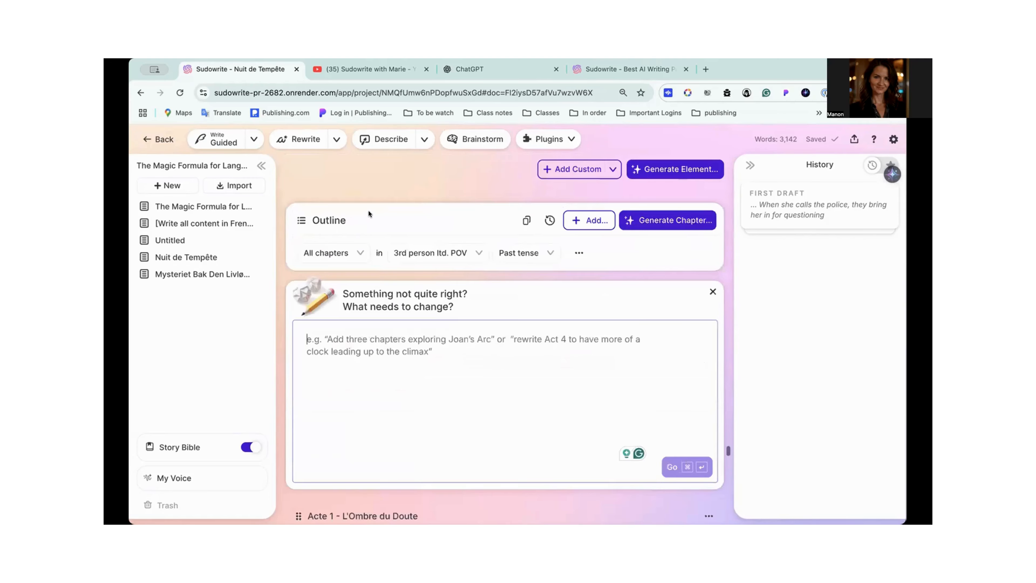
pyautogui.scroll(-1, 369, 211)
pyautogui.scroll(-8, 368, 211)
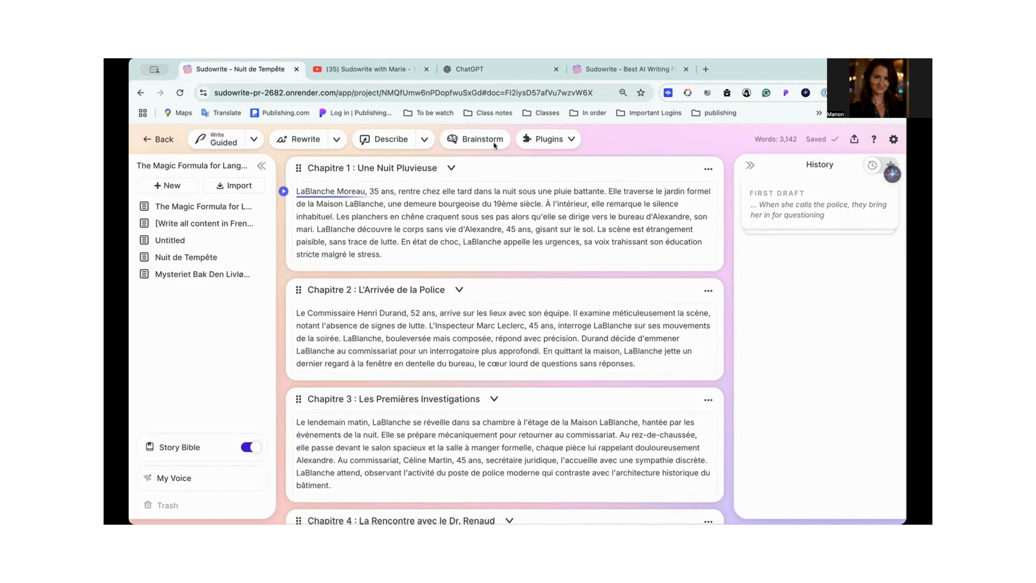
pyautogui.scroll(2, 544, 268)
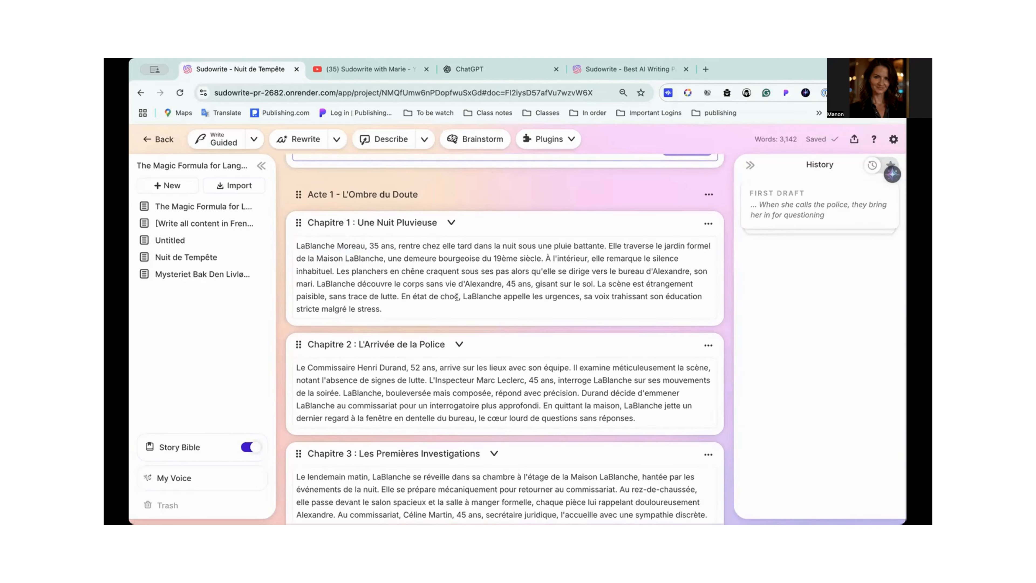
pyautogui.scroll(5, 456, 297)
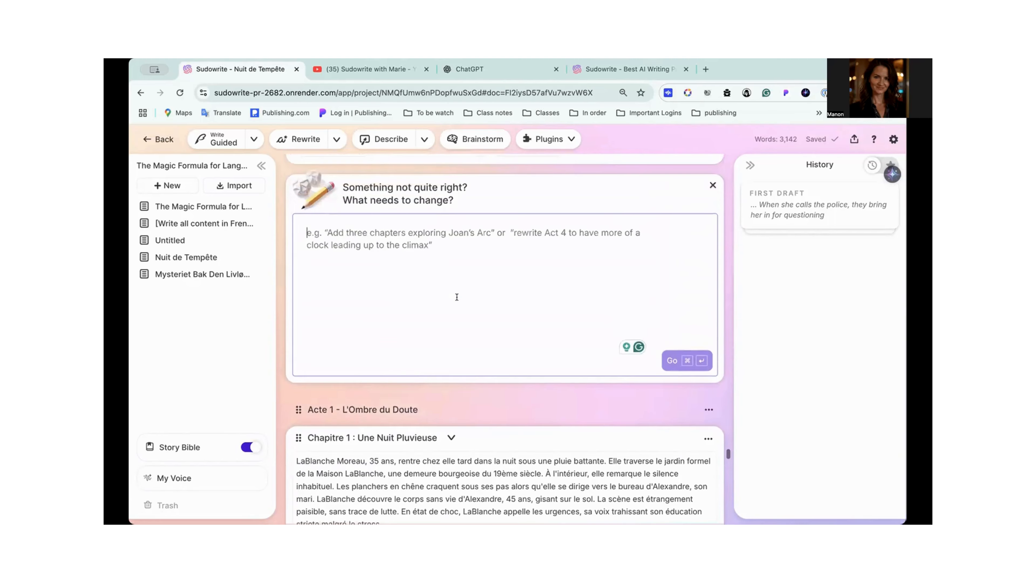
pyautogui.scroll(-5, 457, 297)
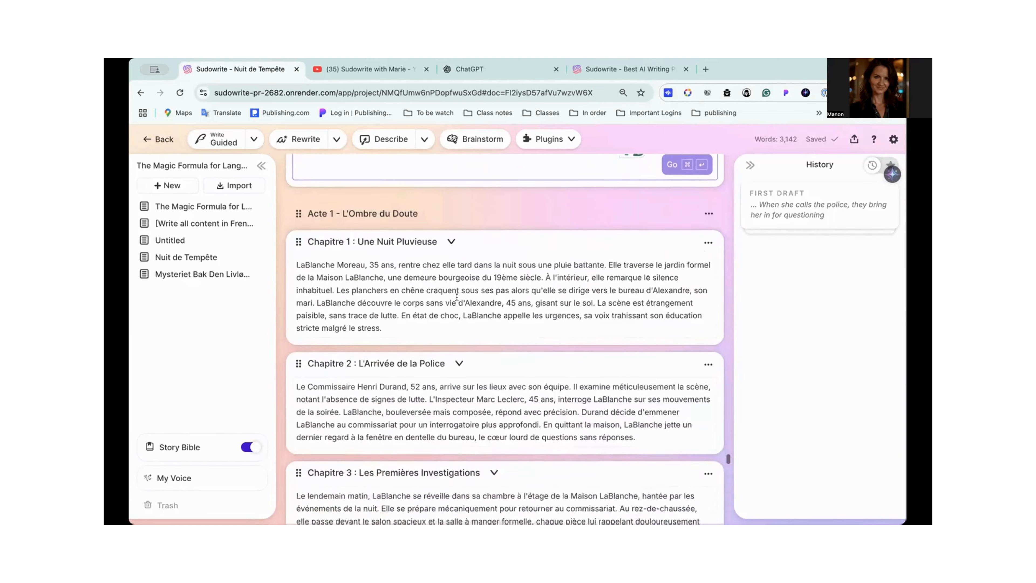
pyautogui.scroll(5, 456, 297)
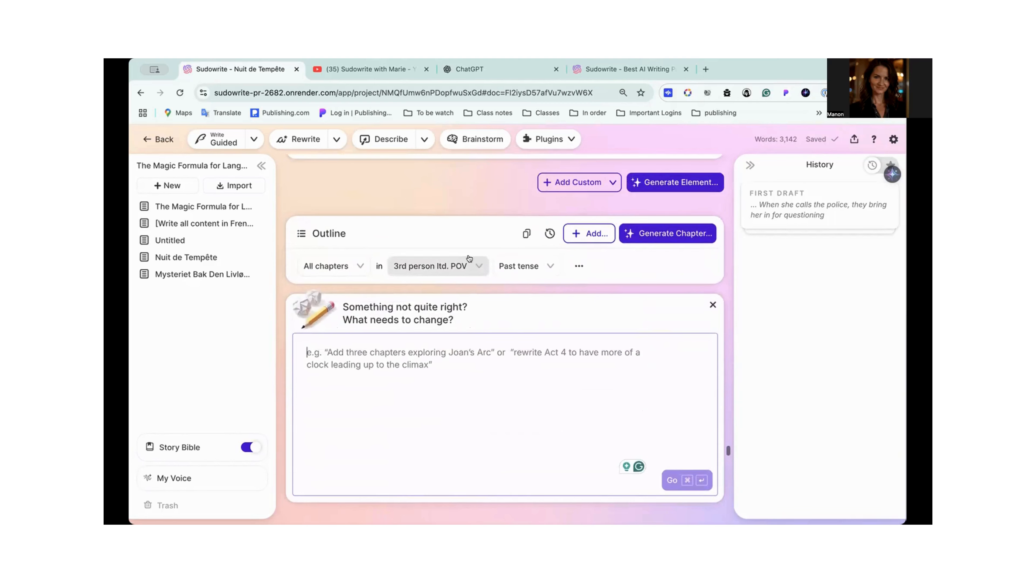
# - Set the outline's narration to 1st person POV and present tense for all chapters
pyautogui.click(475, 266)
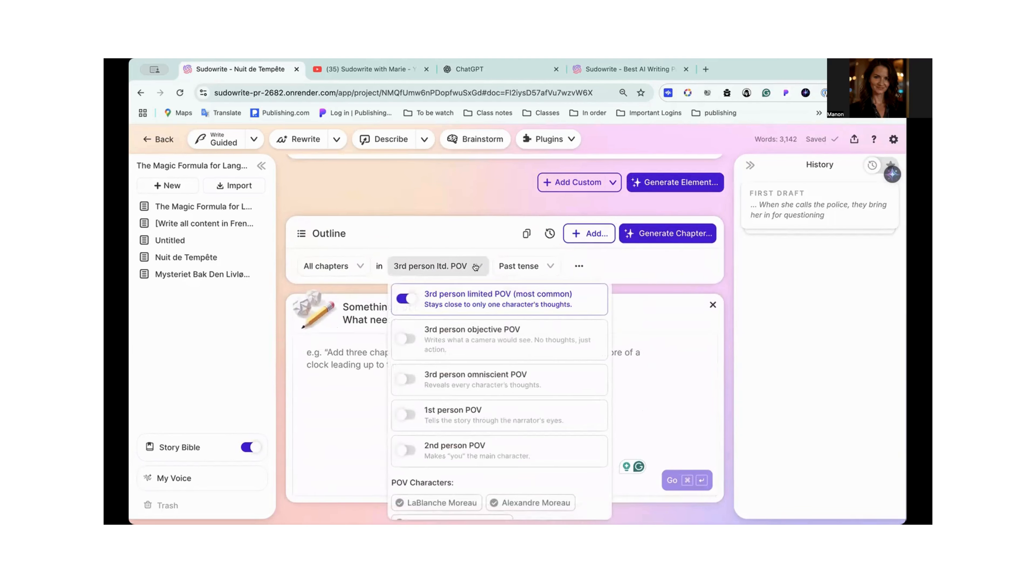
pyautogui.click(404, 415)
pyautogui.click(531, 263)
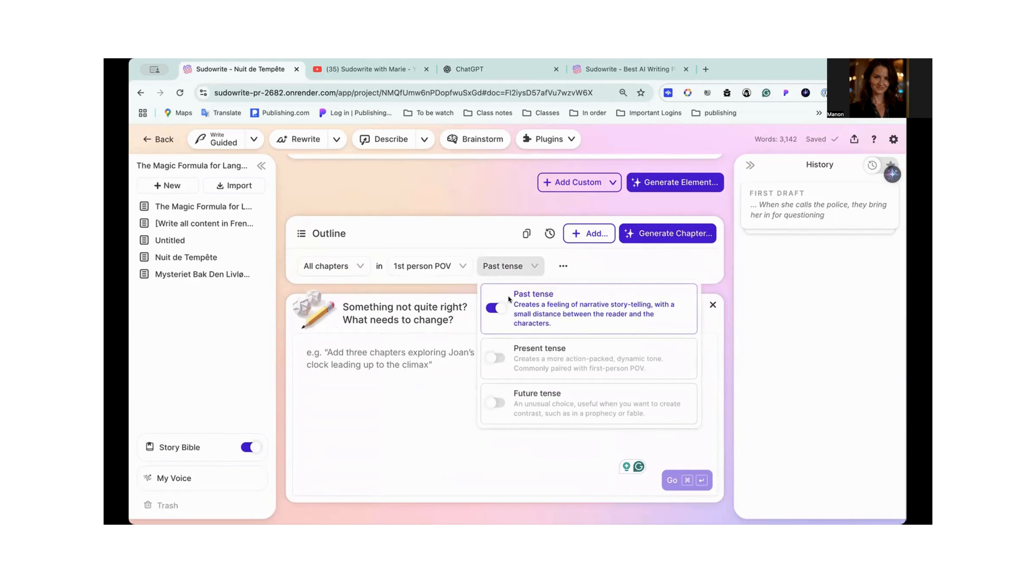
pyautogui.click(488, 358)
pyautogui.click(409, 414)
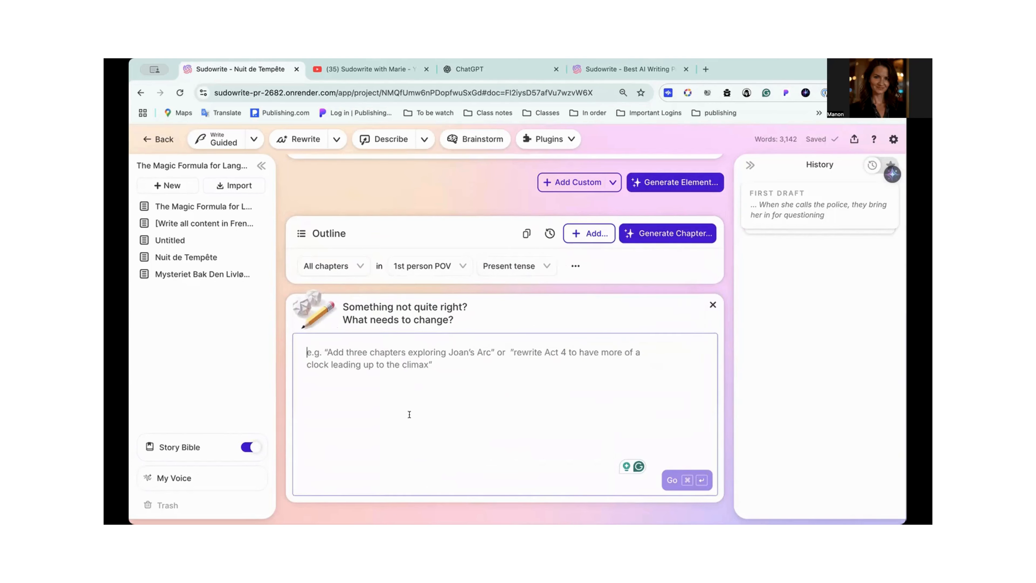
# - Rewrite the outline summary of Chapitre 1 : Une Nuit Pluvieuse without custom instructions
pyautogui.scroll(-7, 409, 414)
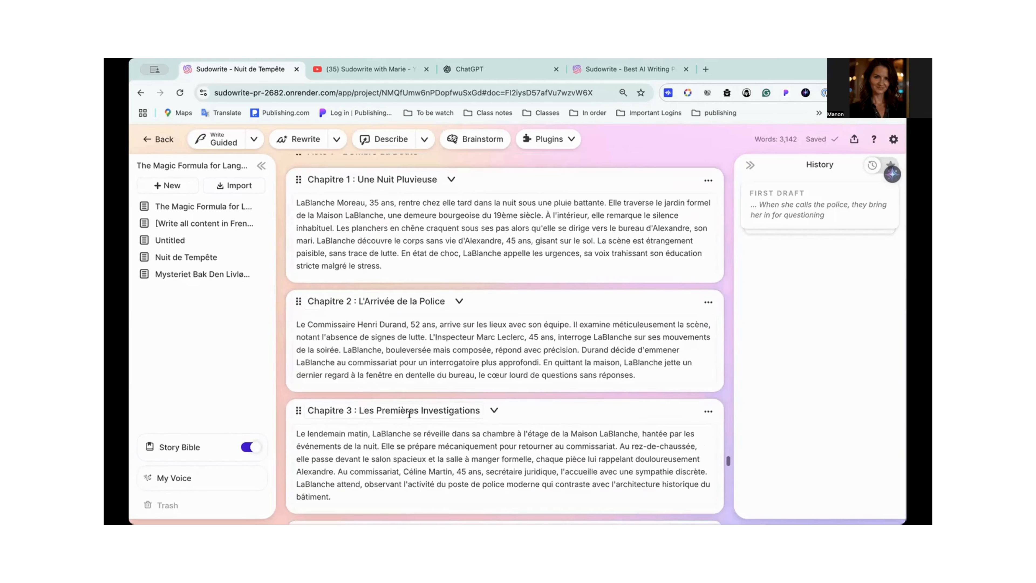
pyautogui.click(423, 199)
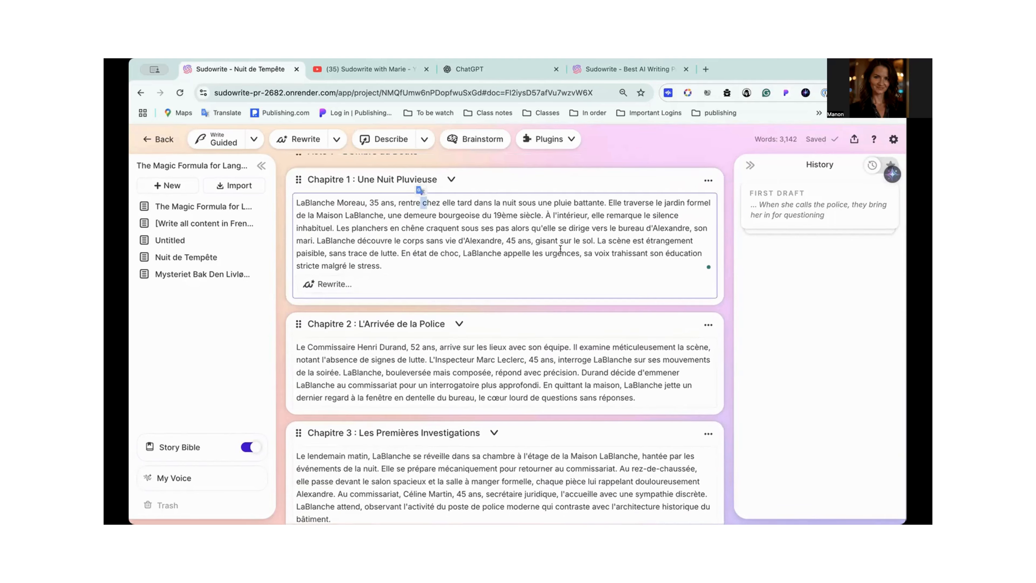
pyautogui.click(707, 182)
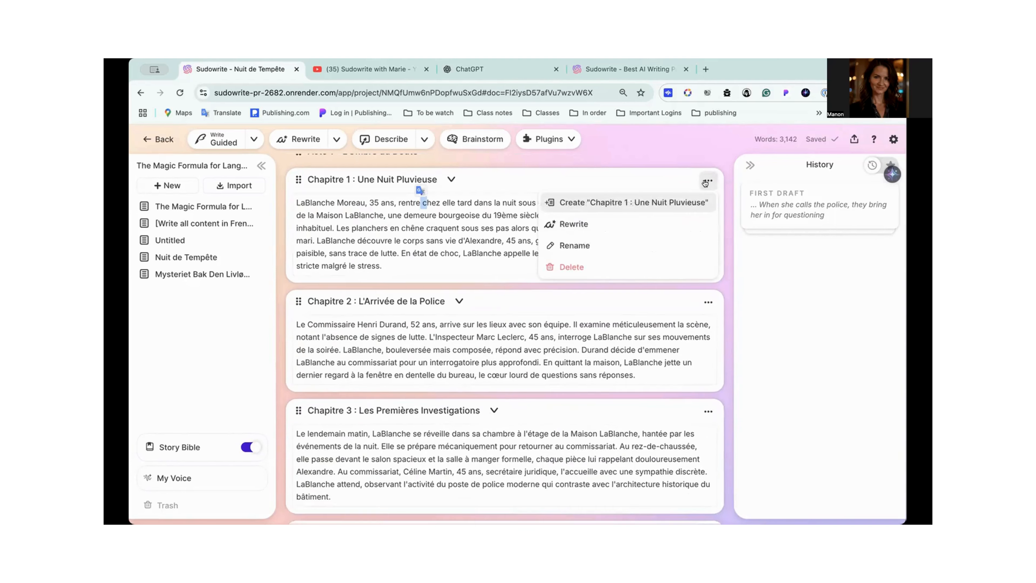
pyautogui.click(567, 225)
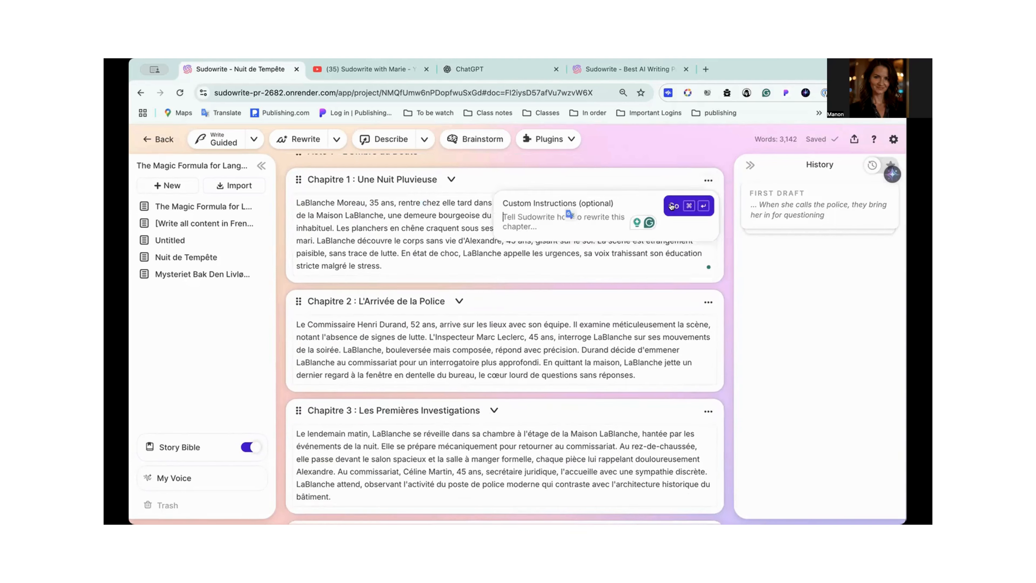
pyautogui.click(672, 206)
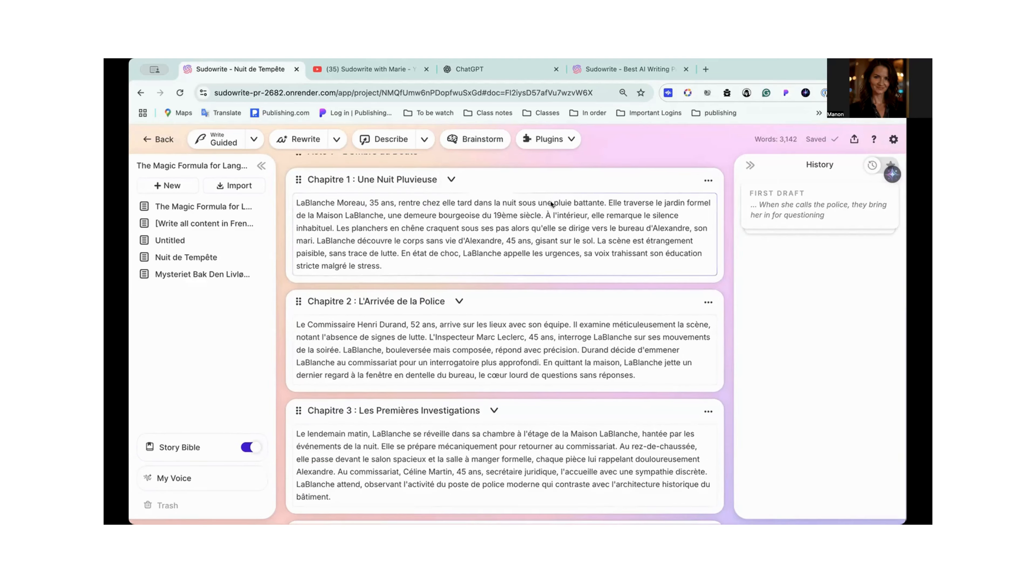
# - Read the rewritten Chapitre 1 summary through its closing paragraph and compare it with the outline's narration settings and Chapitre 2
pyautogui.scroll(5, 551, 202)
pyautogui.scroll(5, 551, 201)
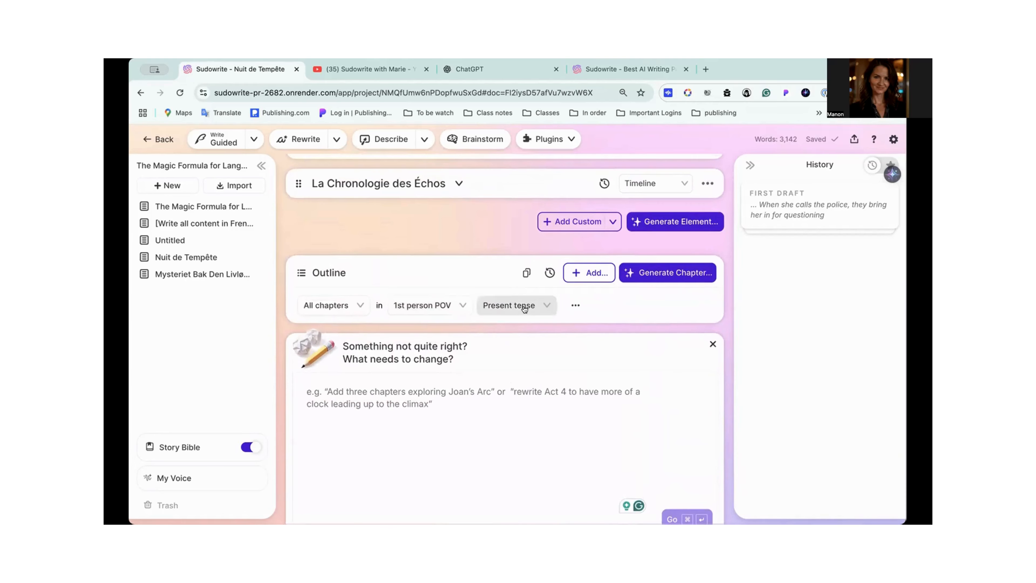
pyautogui.scroll(-8, 525, 309)
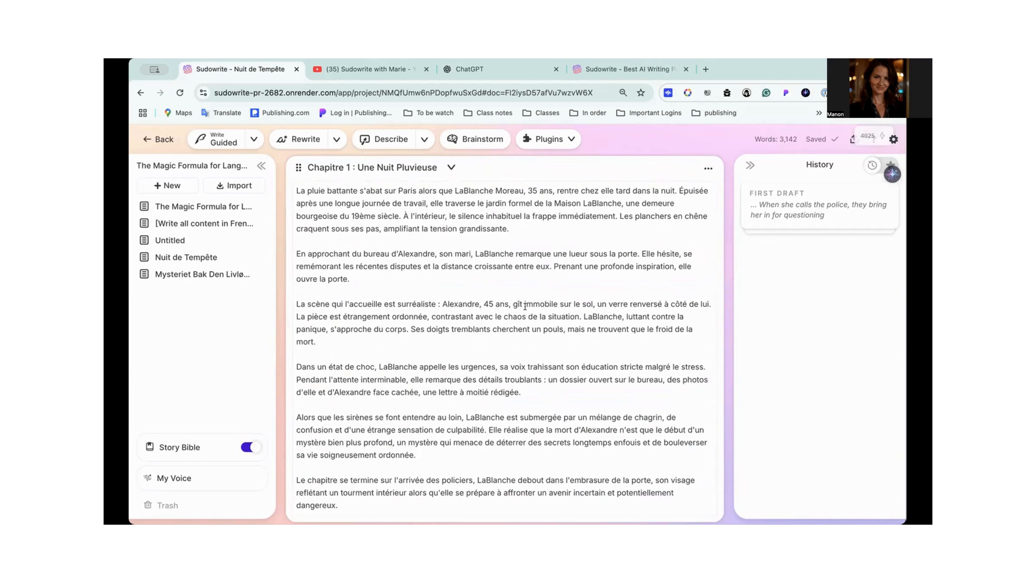
pyautogui.scroll(-2, 525, 306)
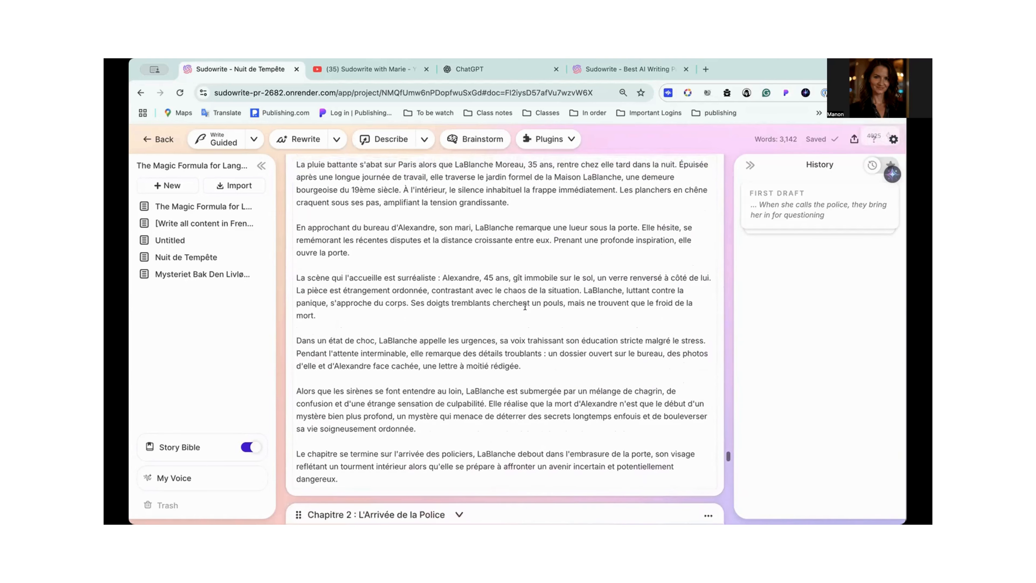
pyautogui.scroll(1, 525, 306)
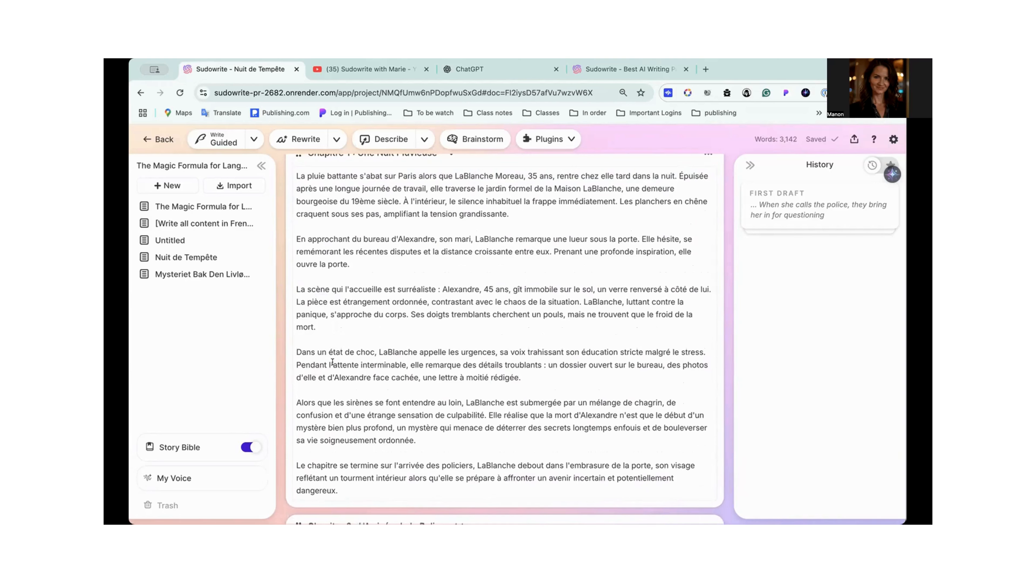
pyautogui.scroll(-3, 333, 361)
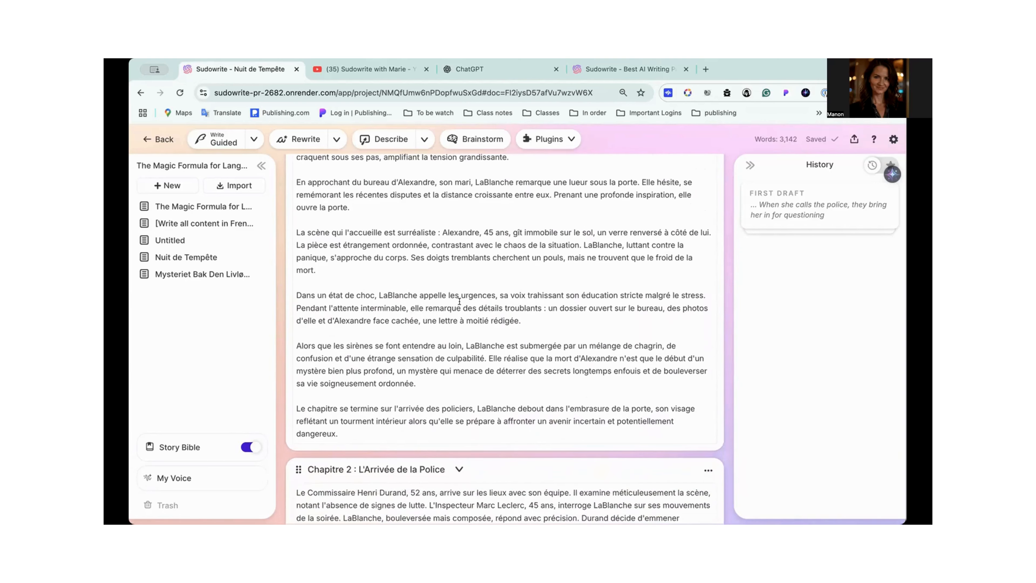
pyautogui.scroll(-3, 459, 301)
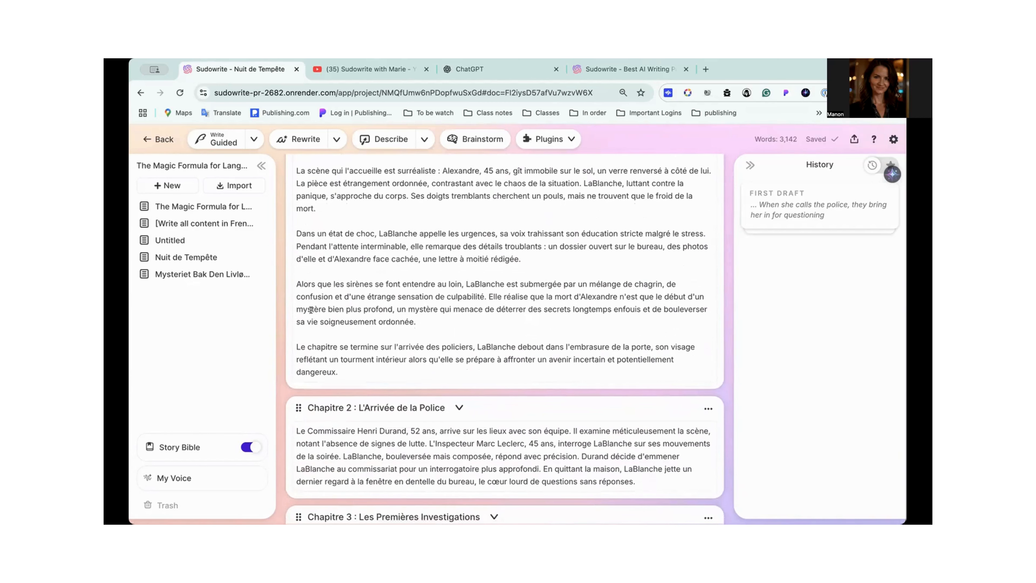
pyautogui.moveTo(298, 347); pyautogui.dragTo(356, 365)
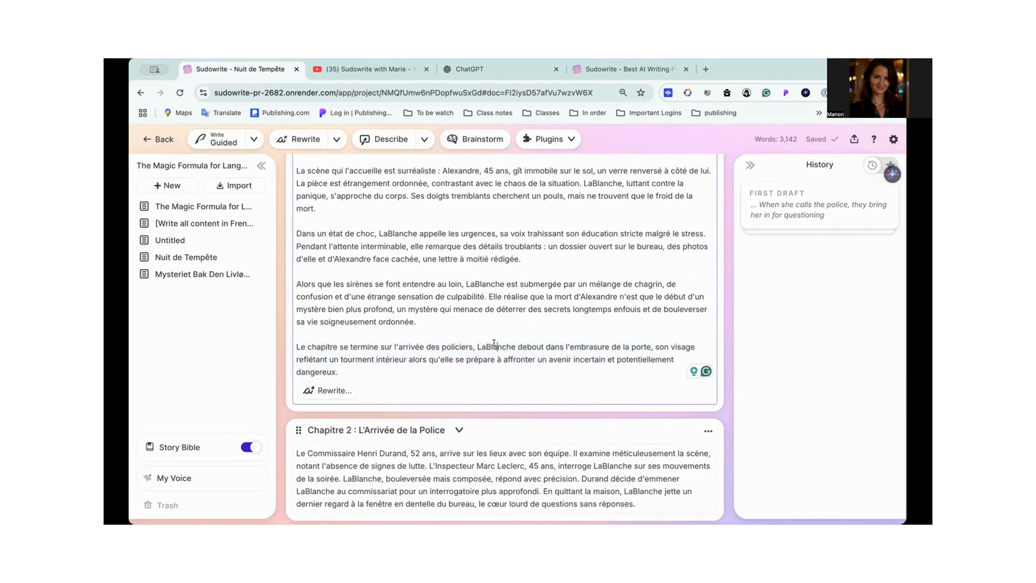
pyautogui.scroll(10, 494, 342)
pyautogui.scroll(-5, 493, 342)
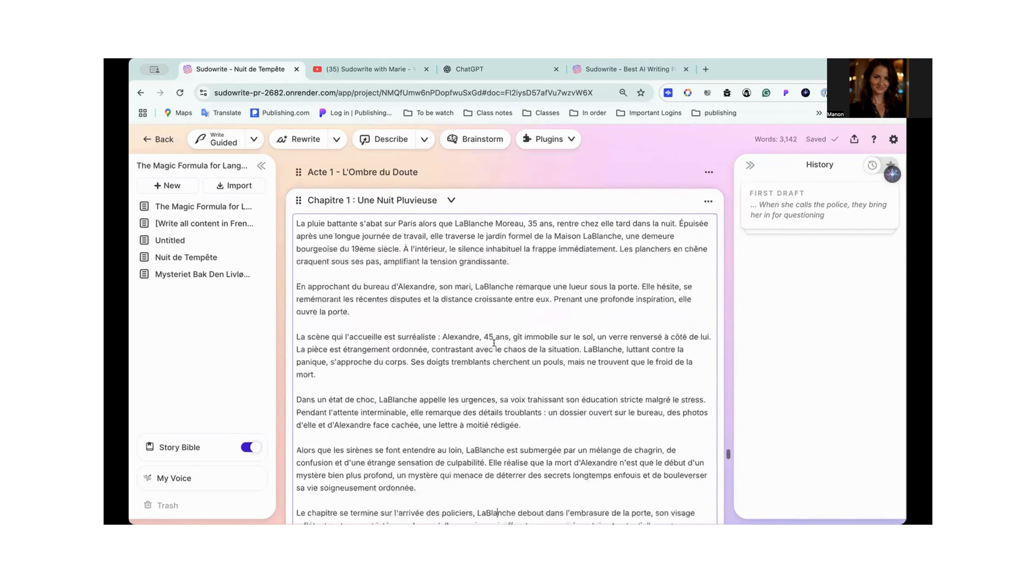
pyautogui.scroll(12, 492, 327)
pyautogui.scroll(4, 478, 259)
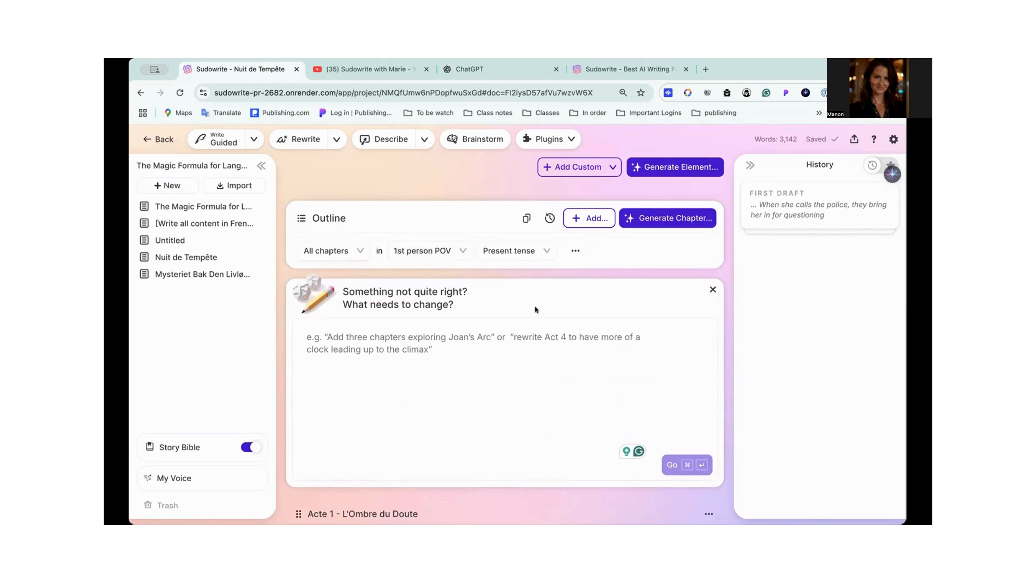
pyautogui.scroll(-10, 522, 326)
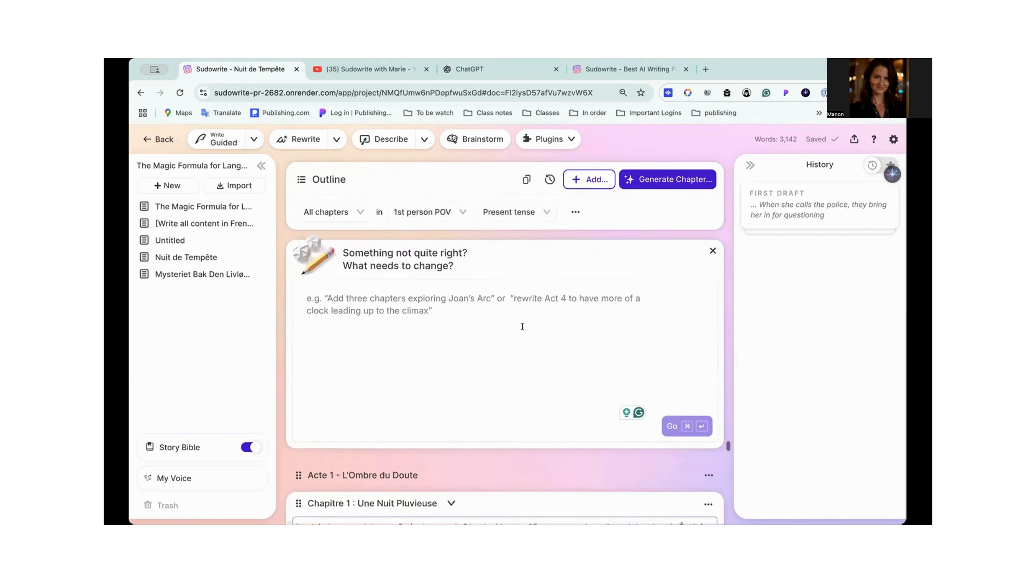
pyautogui.scroll(-5, 522, 326)
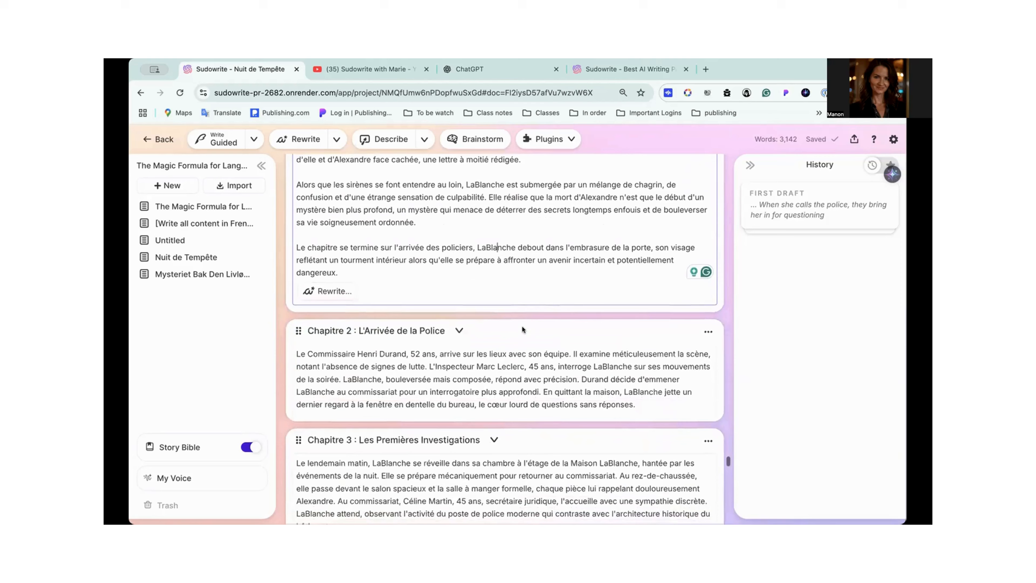
# - Copy the "[Write all content in French.]" instruction from the Braindump onto its own line at the start of the Chapitre 1 outline summary
pyautogui.scroll(4, 522, 326)
pyautogui.scroll(1, 522, 326)
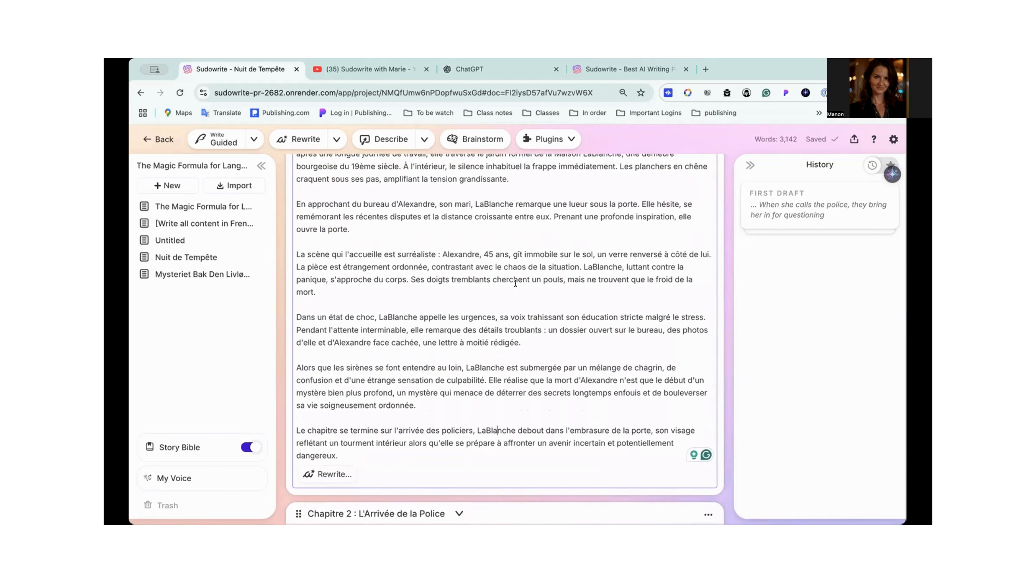
pyautogui.scroll(10, 516, 283)
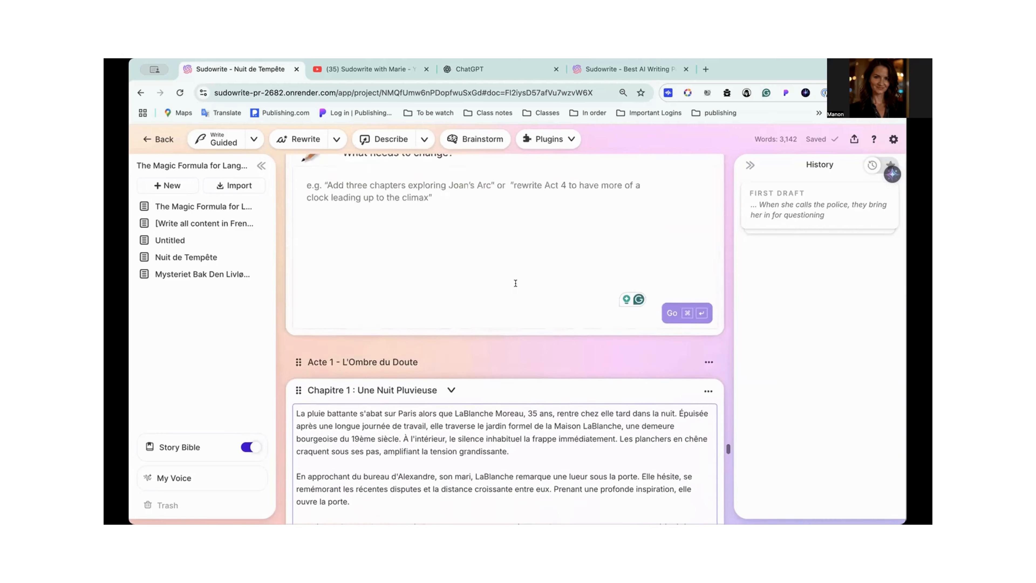
pyautogui.scroll(20, 515, 283)
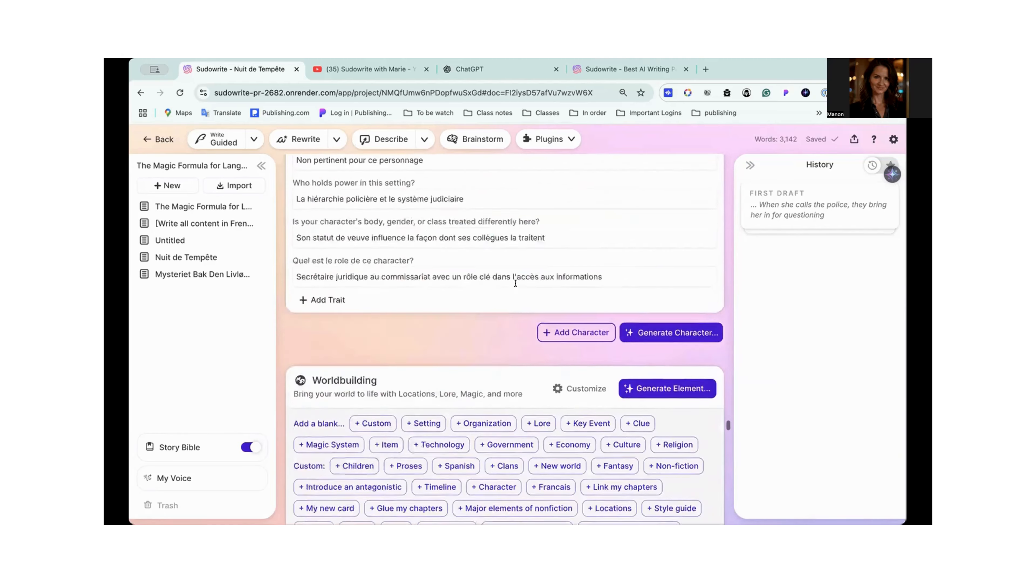
pyautogui.scroll(20, 515, 283)
pyautogui.scroll(20, 515, 283)
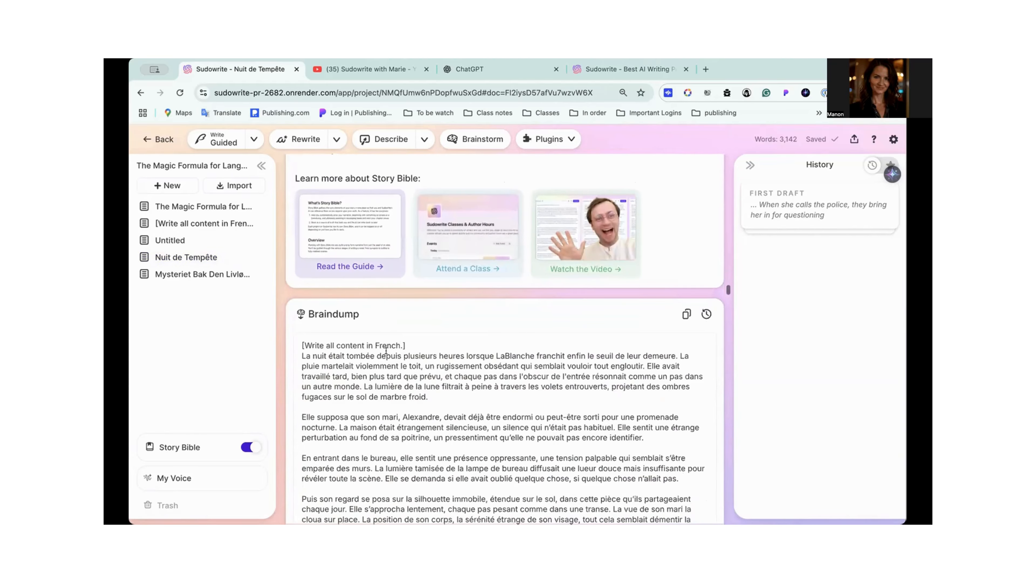
pyautogui.moveTo(405, 346); pyautogui.dragTo(298, 344)
pyautogui.press('super+c')
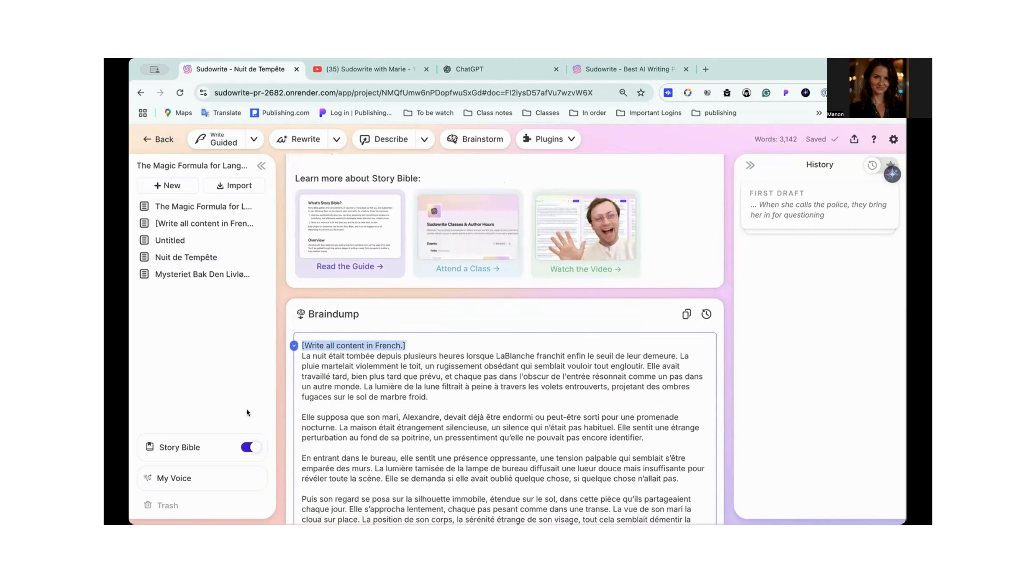
pyautogui.click(197, 449)
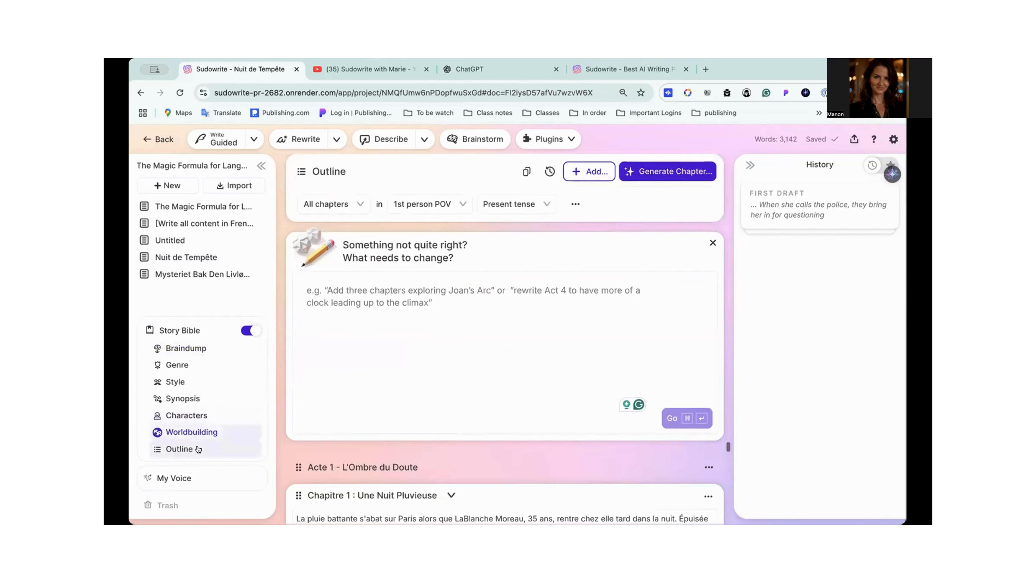
pyautogui.scroll(-4, 349, 343)
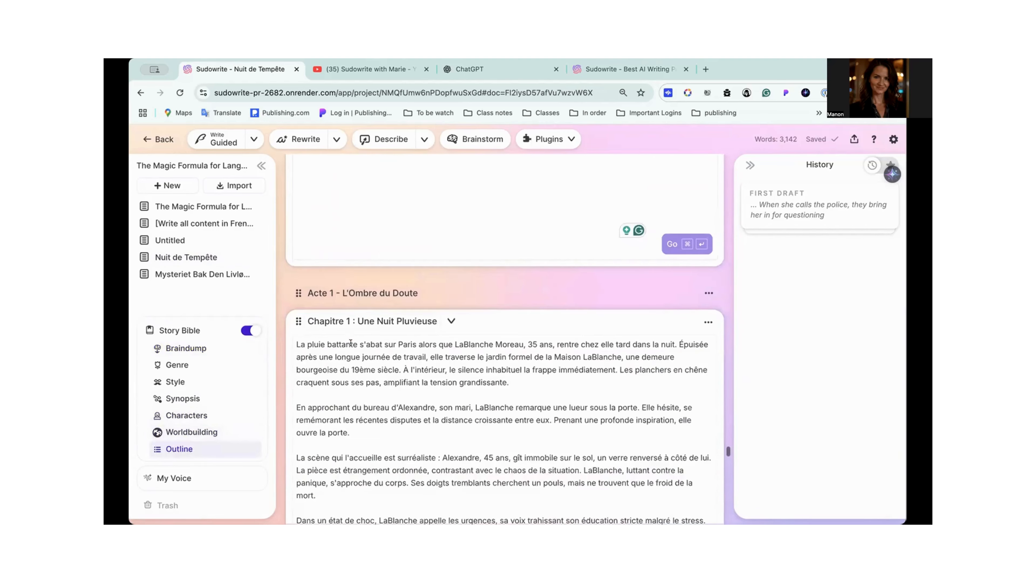
pyautogui.click(297, 344)
pyautogui.press('super+v')
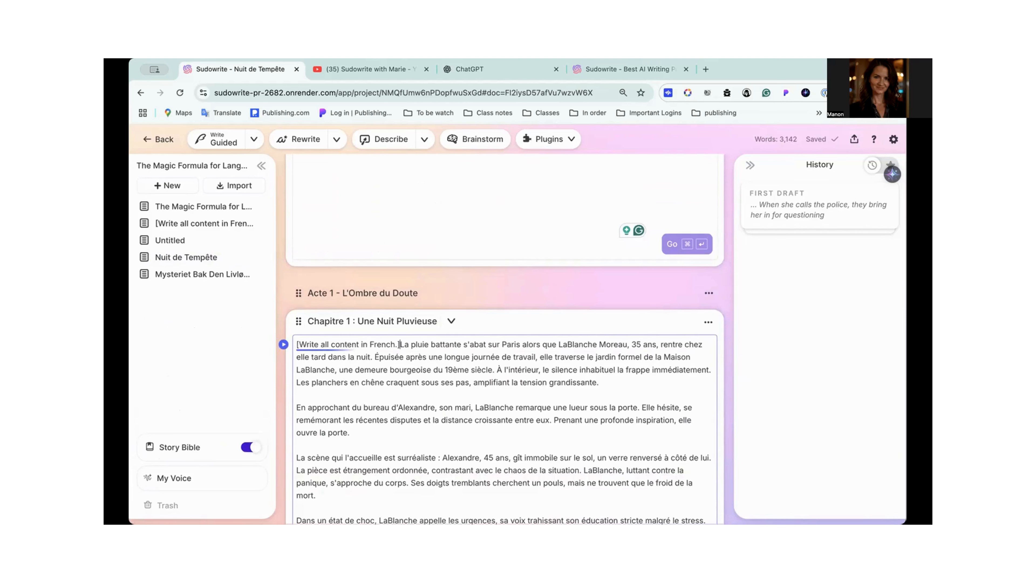
pyautogui.press('Return')
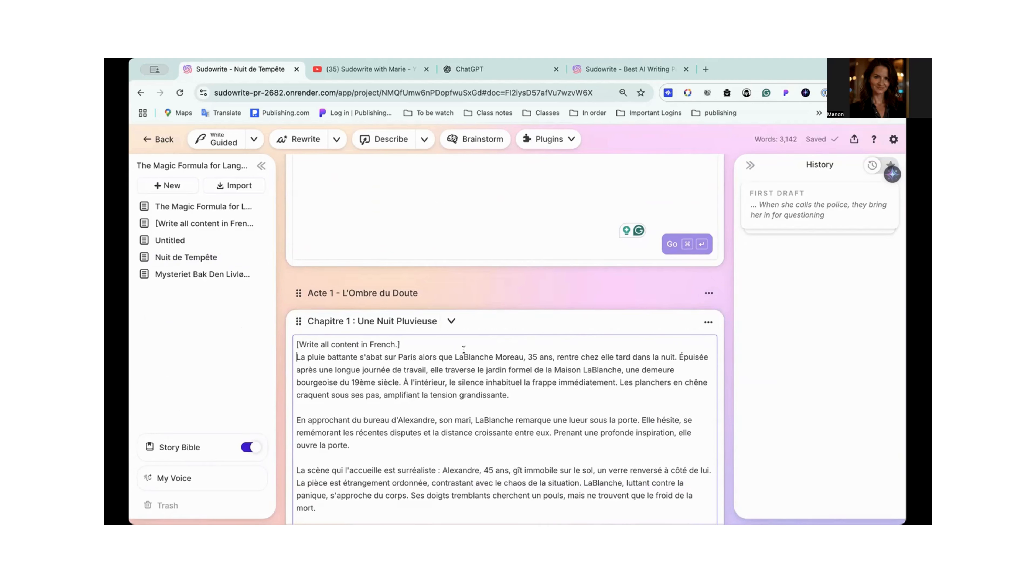
# - Create a document from the outline's Chapitre 1 : Une Nuit Pluvieuse and open it
pyautogui.scroll(-3, 464, 349)
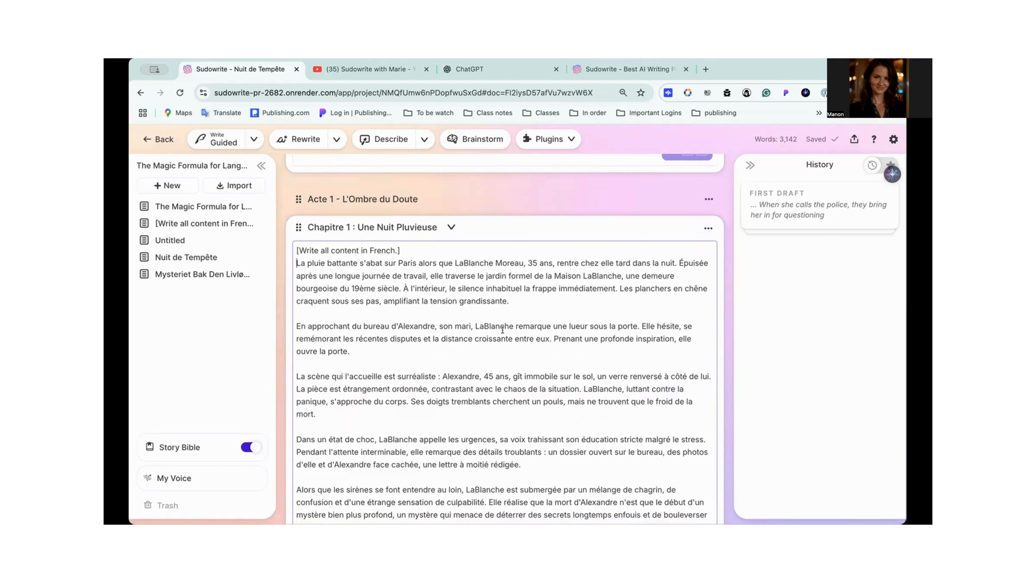
pyautogui.click(708, 228)
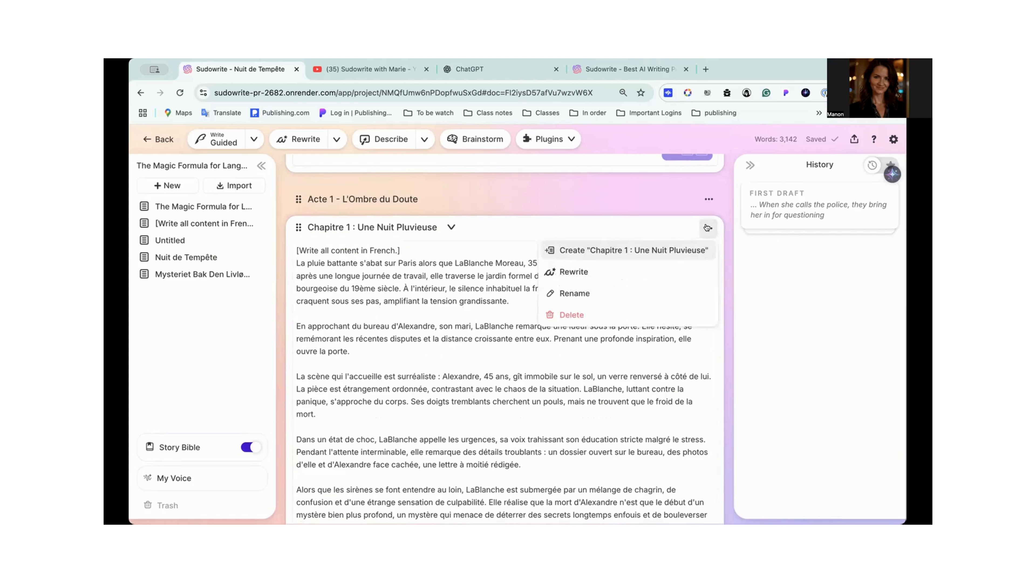
pyautogui.click(647, 250)
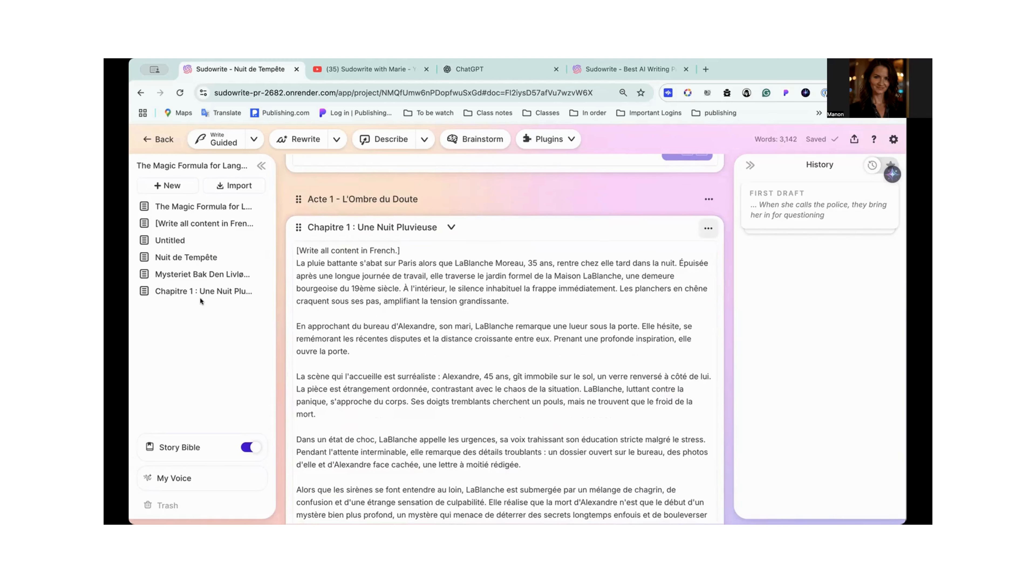
pyautogui.click(213, 292)
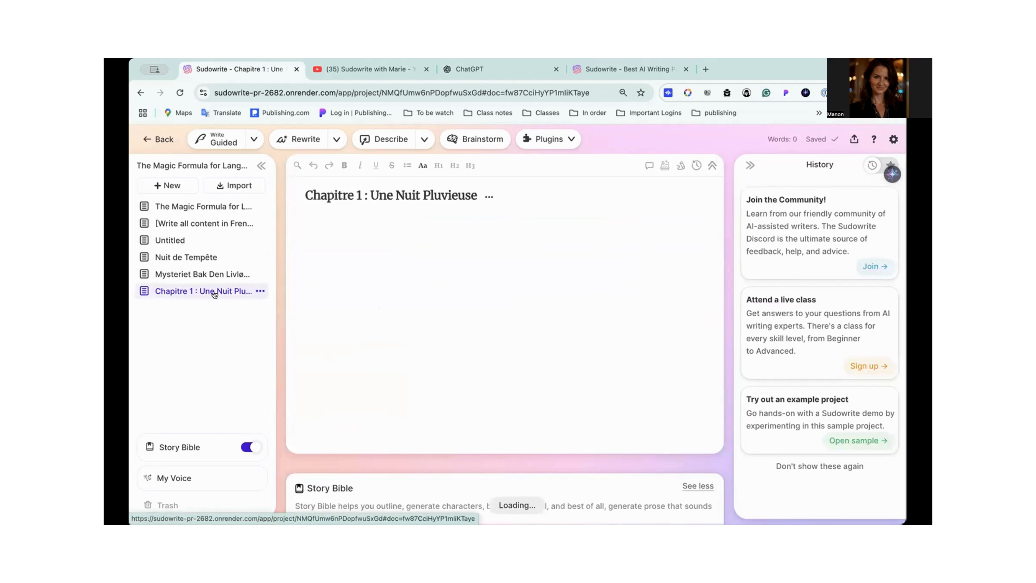
# - Link the new document to Chapitre 1 : Une Nuit Pluvieuse in the outline
pyautogui.click(489, 197)
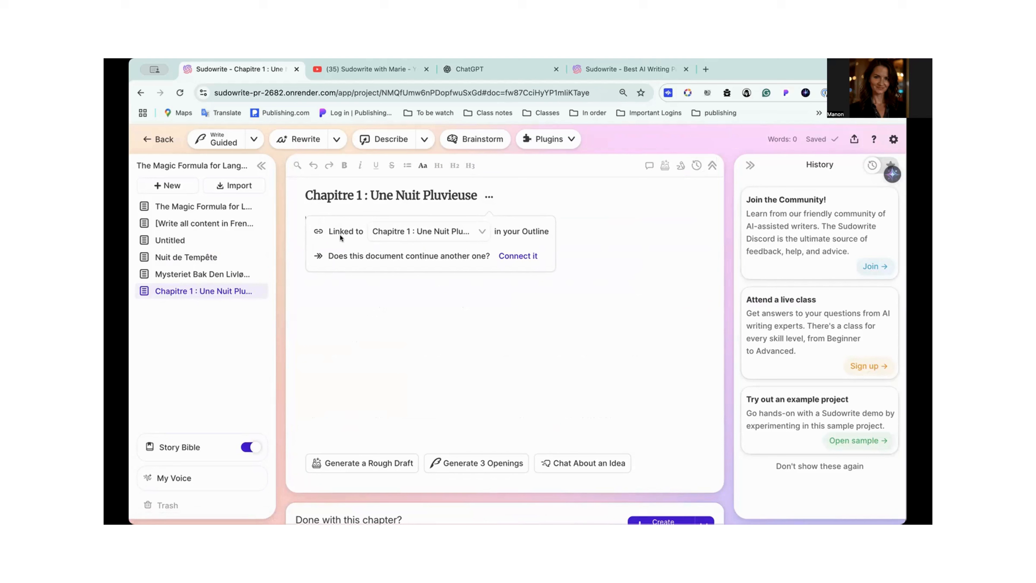
pyautogui.click(480, 232)
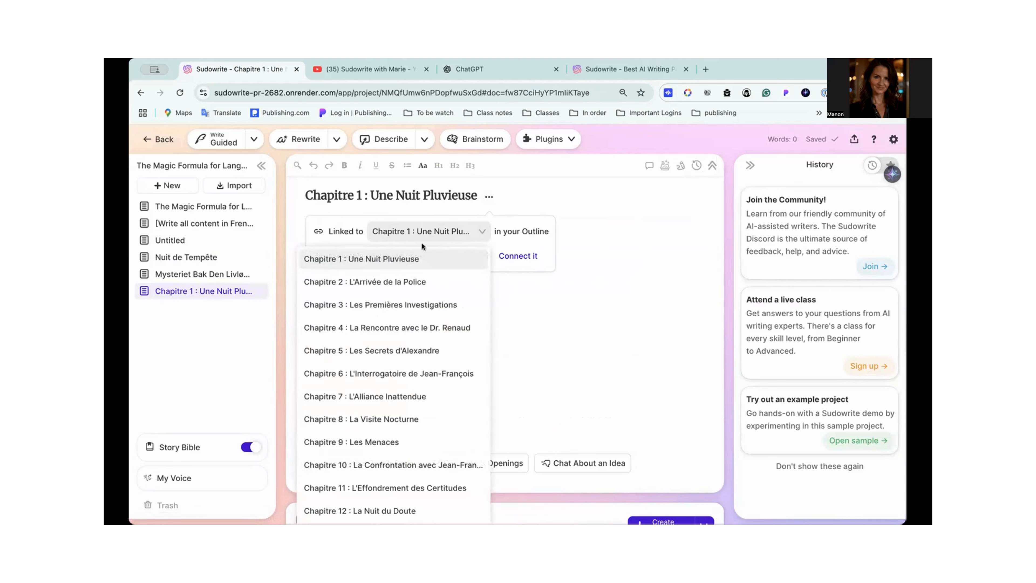
pyautogui.click(386, 262)
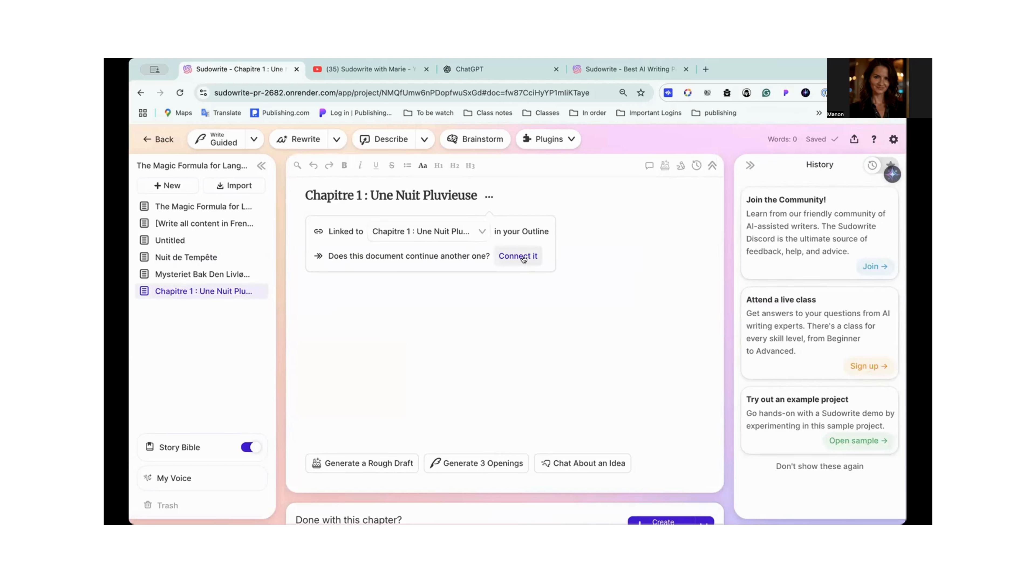
# - Generate 3 openings for the empty Chapitre 1 document
pyautogui.scroll(-2, 455, 395)
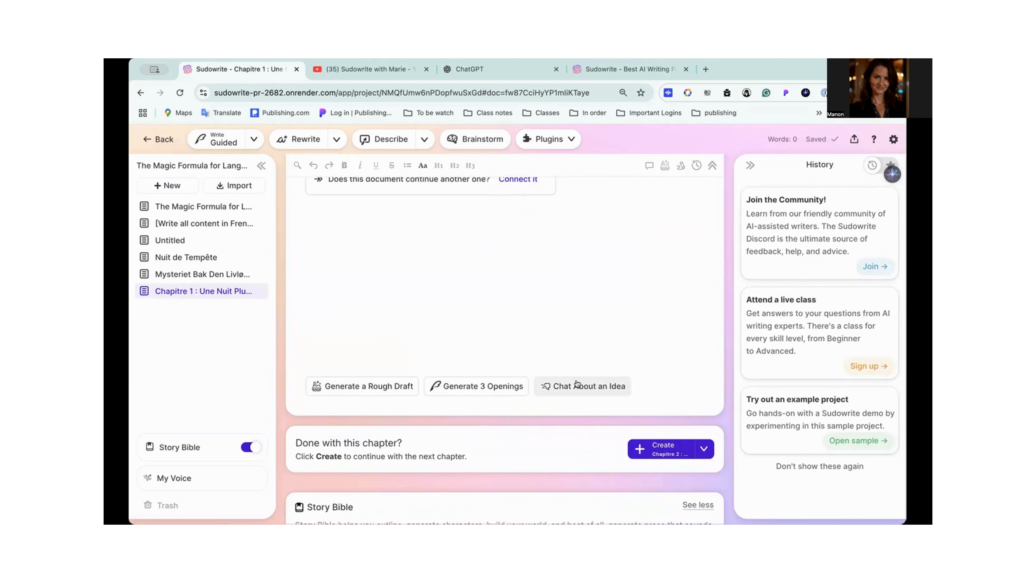
pyautogui.scroll(2, 578, 287)
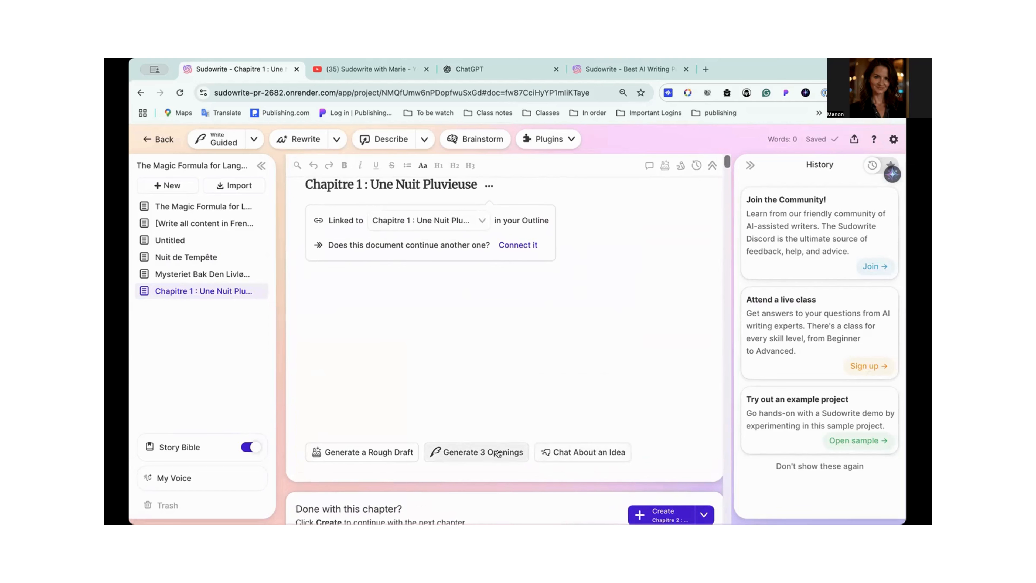
pyautogui.click(471, 452)
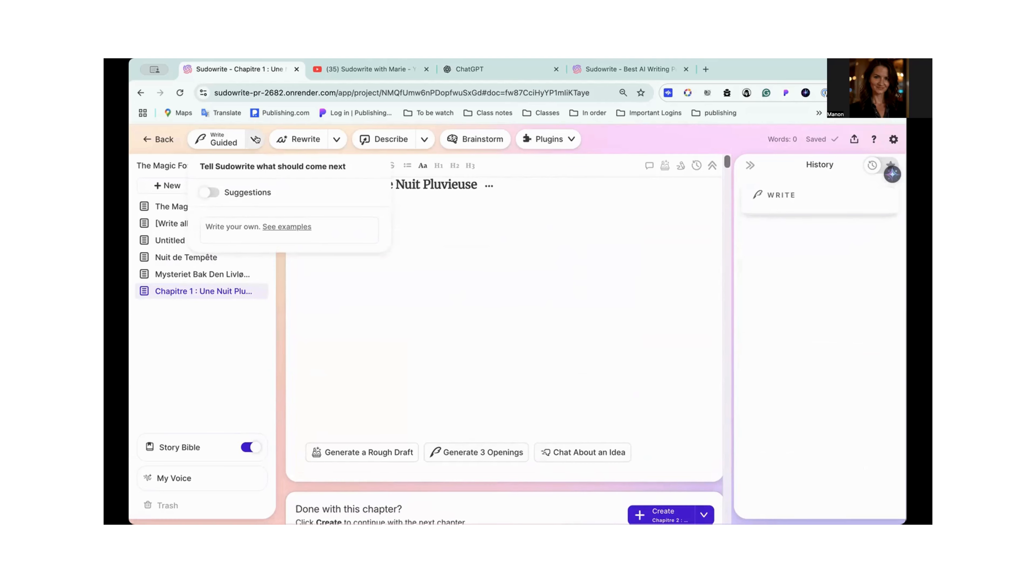
# - Read through the generated openings for Chapitre 1 : Une Nuit Pluvieuse in the writing history
pyautogui.click(180, 126)
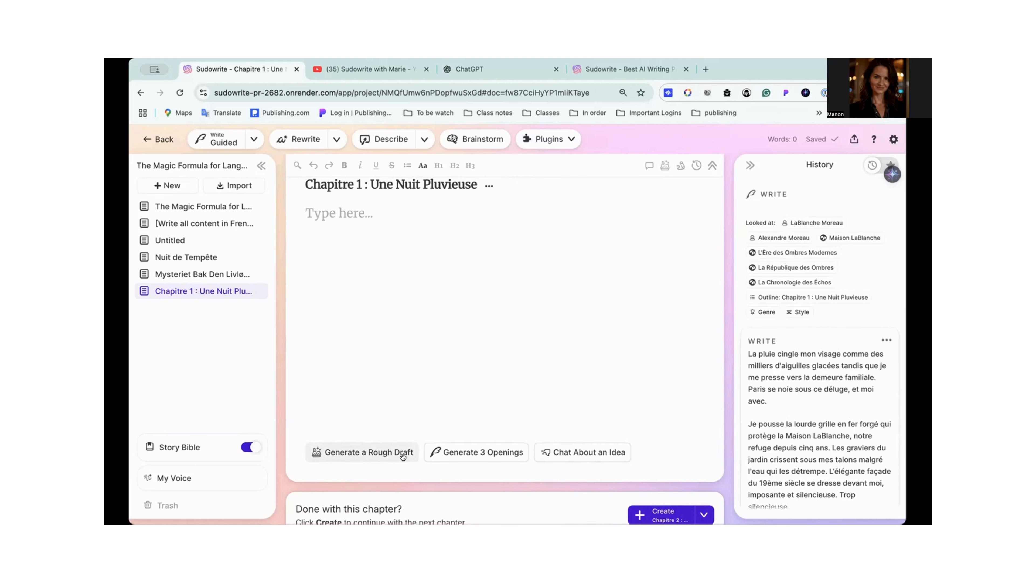
pyautogui.scroll(-5, 824, 438)
pyautogui.scroll(-10, 824, 439)
pyautogui.scroll(-10, 824, 439)
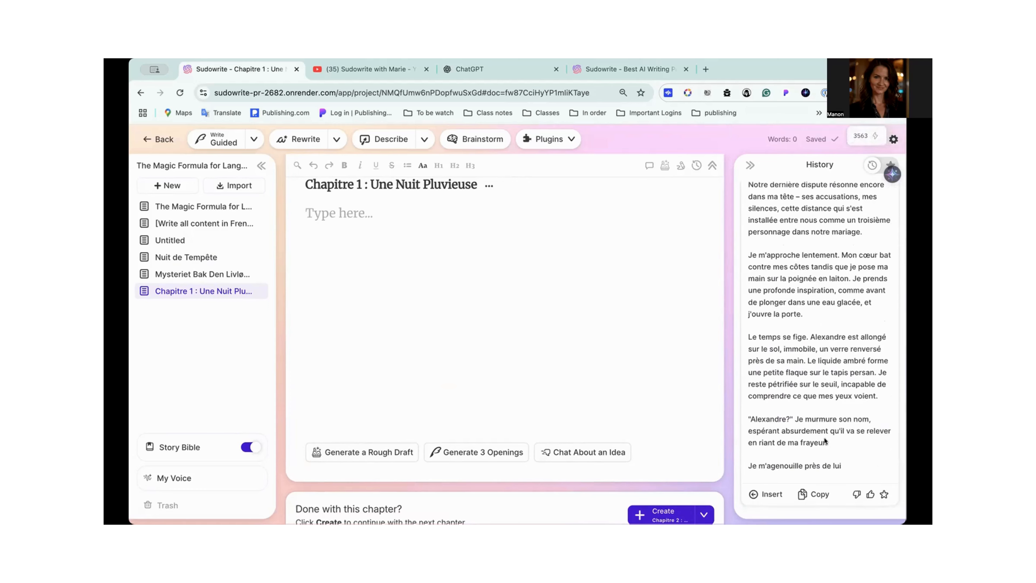
pyautogui.scroll(10, 825, 438)
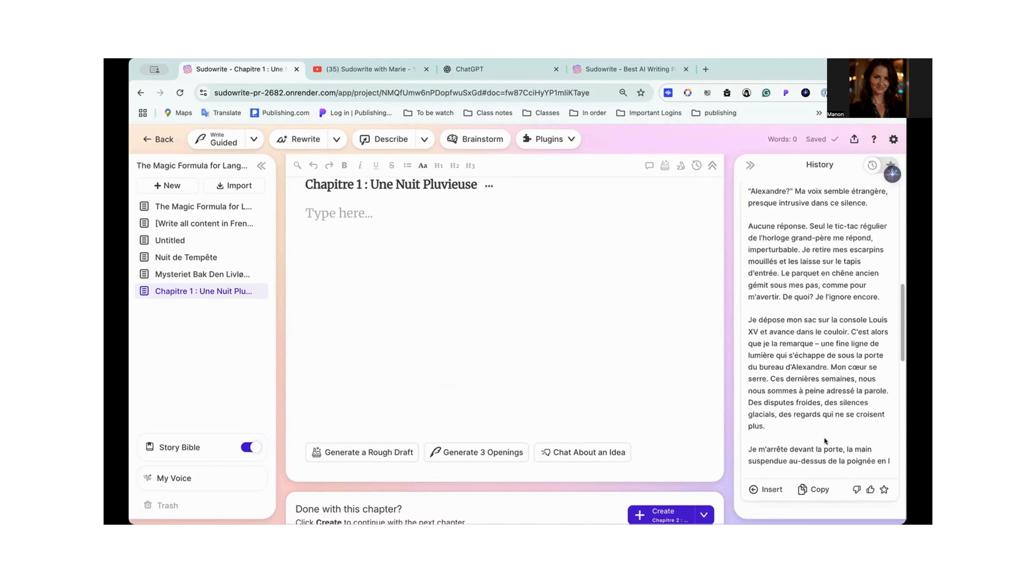
pyautogui.scroll(5, 824, 437)
pyautogui.scroll(-15, 824, 438)
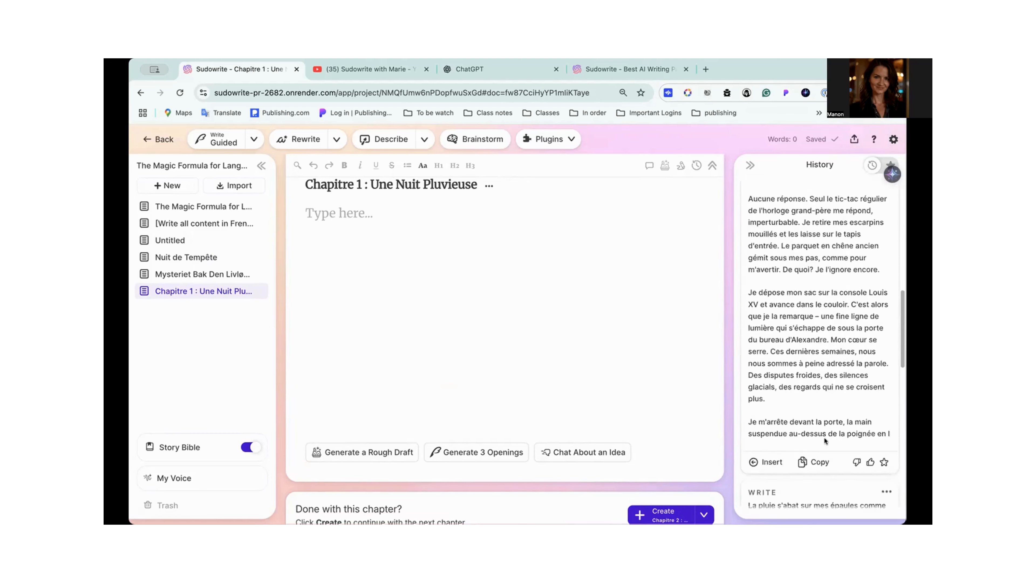
pyautogui.scroll(2, 824, 438)
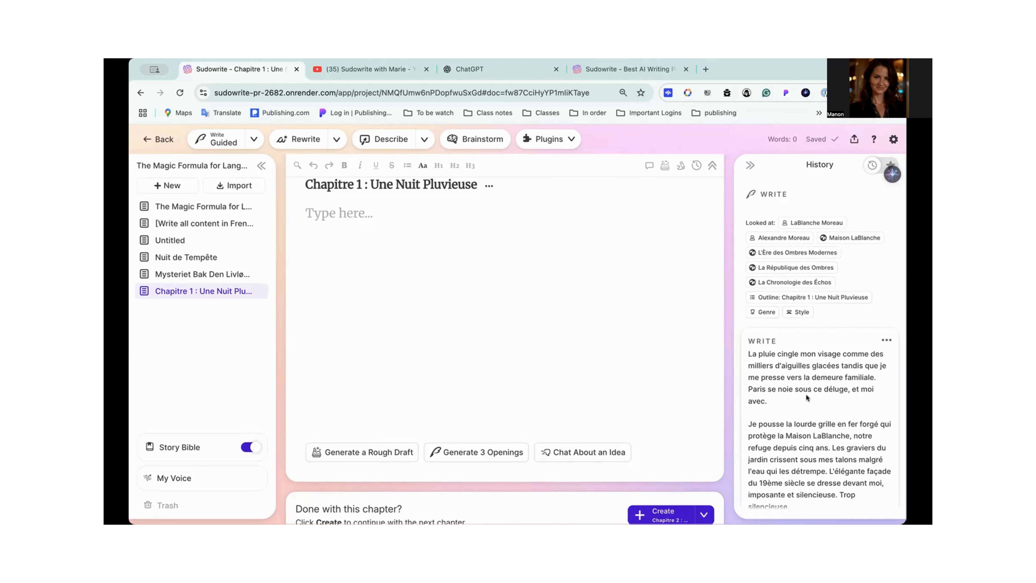
pyautogui.scroll(-10, 806, 395)
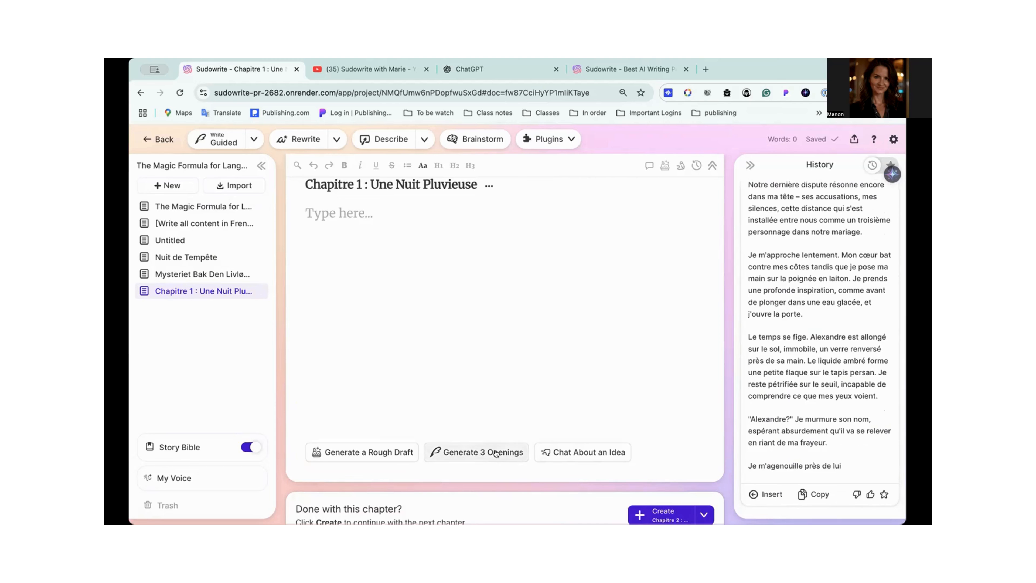
pyautogui.scroll(10, 777, 410)
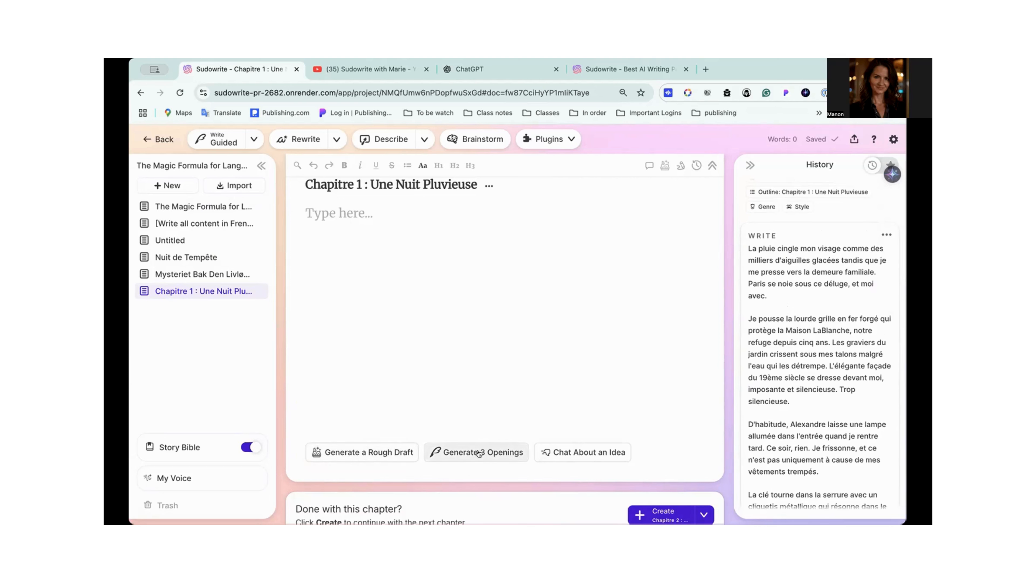
# - Start a rough draft for Chapitre 1 : Une Nuit Pluvieuse and expand its full outline summary
pyautogui.click(363, 452)
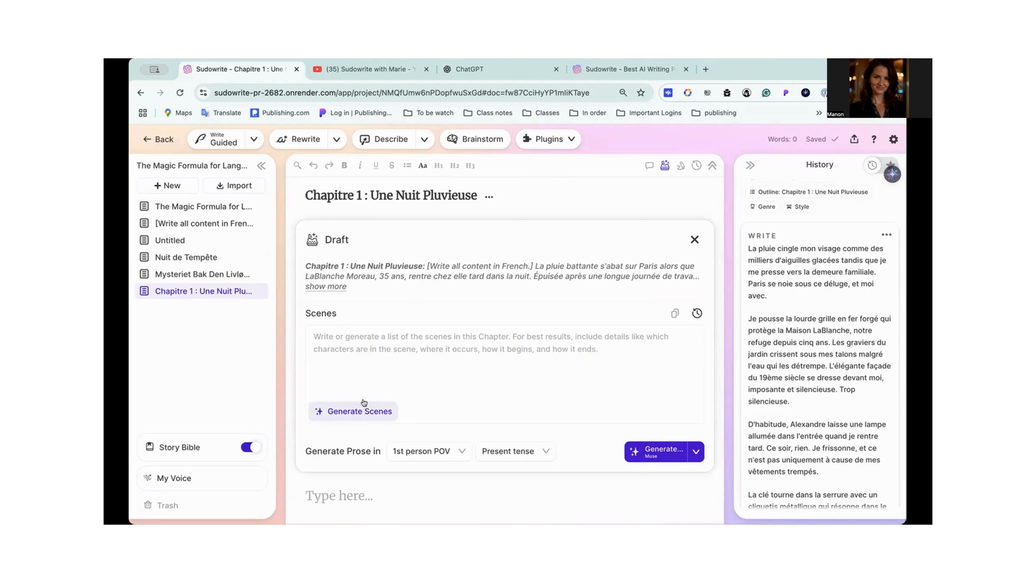
pyautogui.click(337, 287)
pyautogui.scroll(-5, 337, 285)
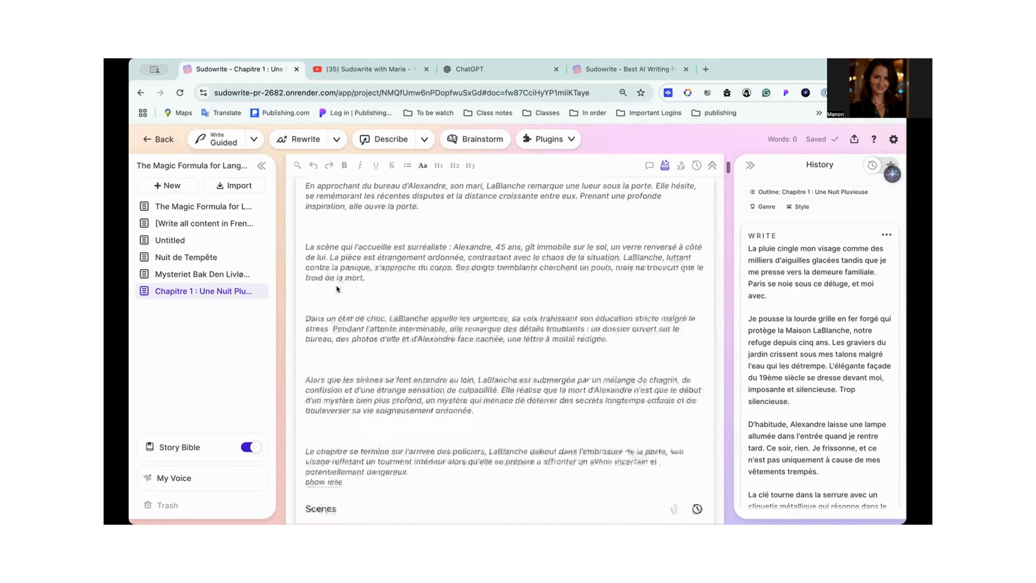
pyautogui.scroll(5, 337, 285)
pyautogui.scroll(-8, 337, 285)
pyautogui.scroll(-3, 337, 288)
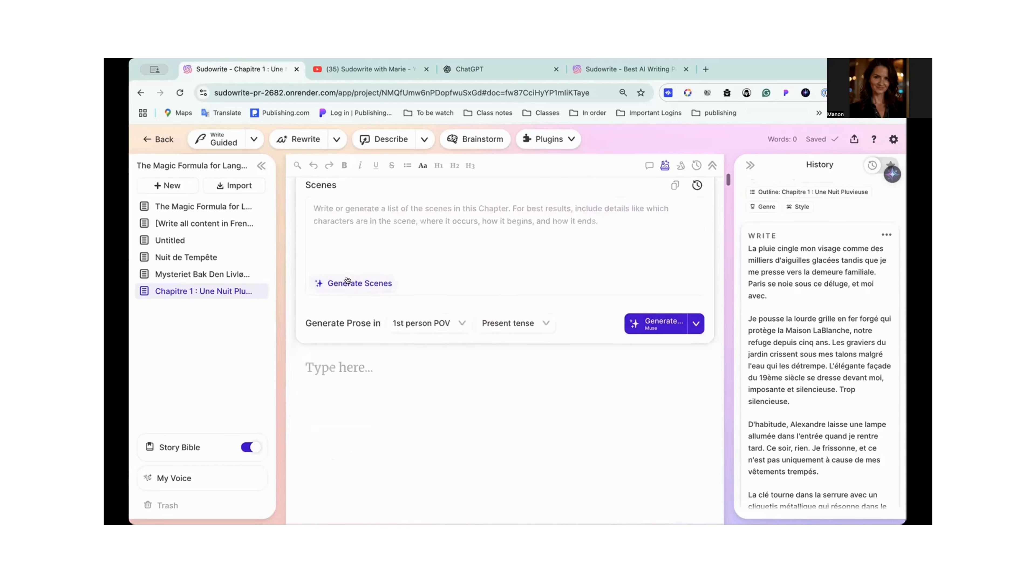
# - Generate the list of scenes for the Chapitre 1 draft from its outline summary
pyautogui.click(368, 284)
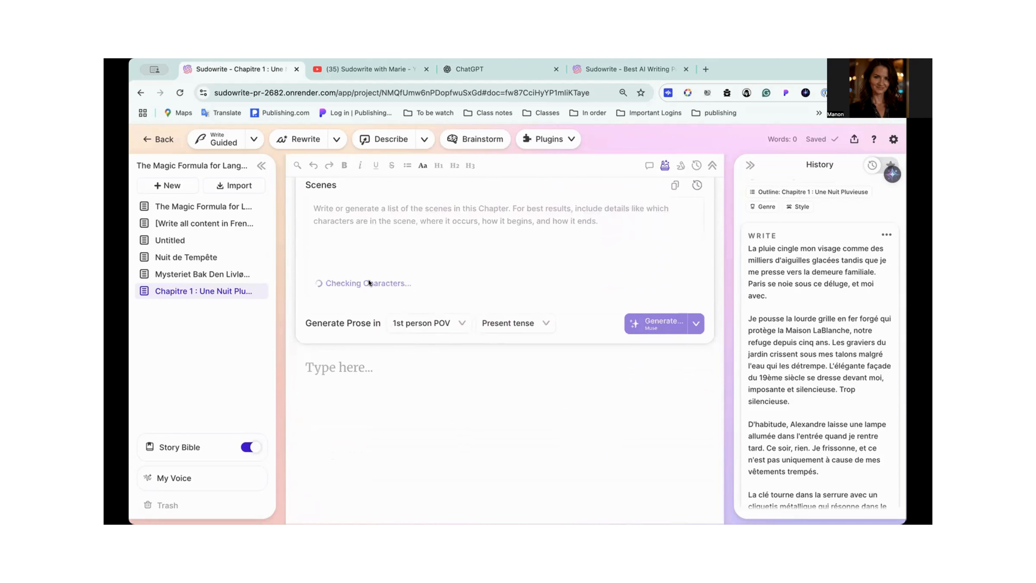
pyautogui.scroll(3, 368, 282)
pyautogui.scroll(10, 369, 280)
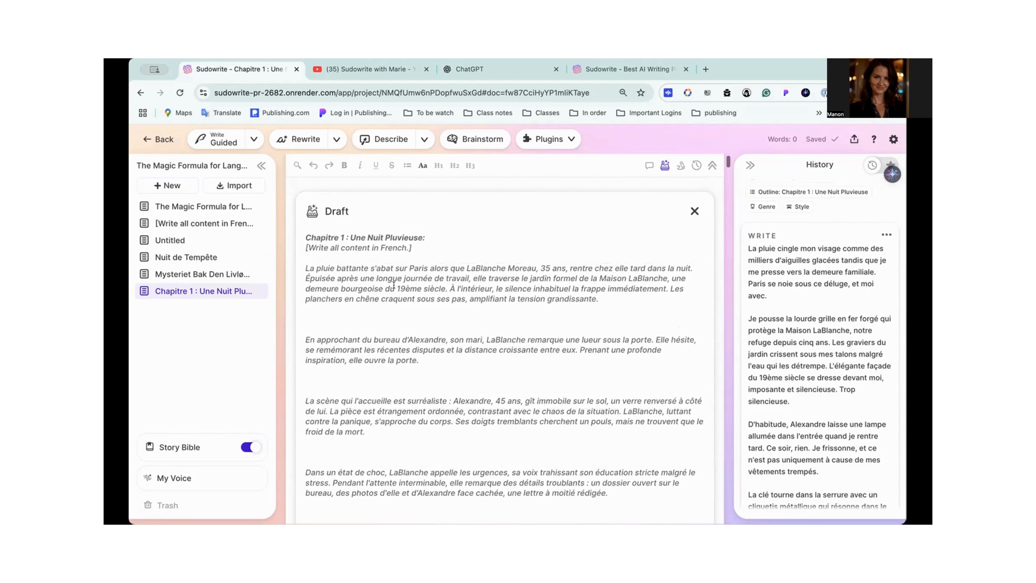
pyautogui.scroll(-6, 388, 351)
pyautogui.scroll(-2, 388, 353)
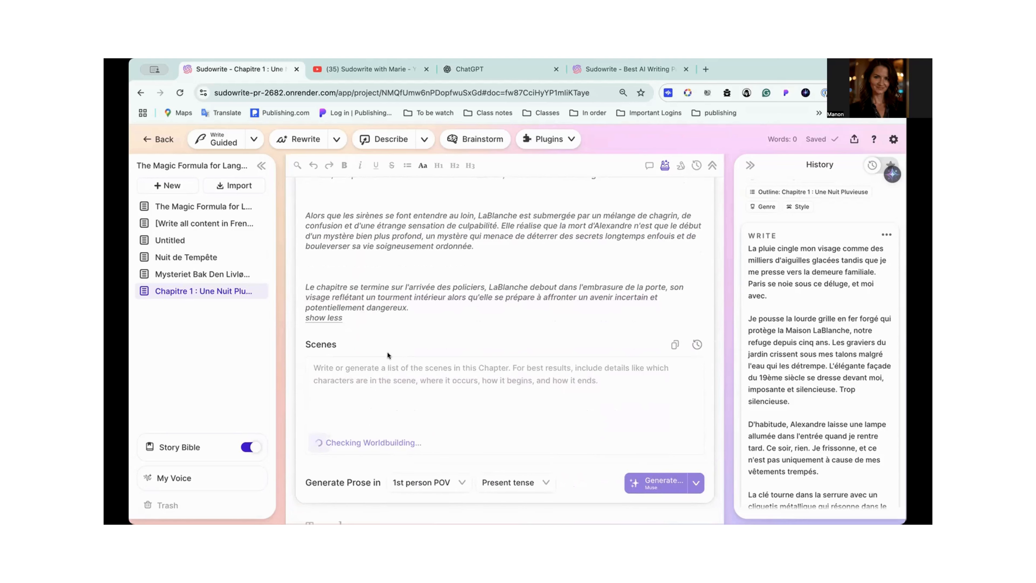
pyautogui.scroll(-3, 388, 351)
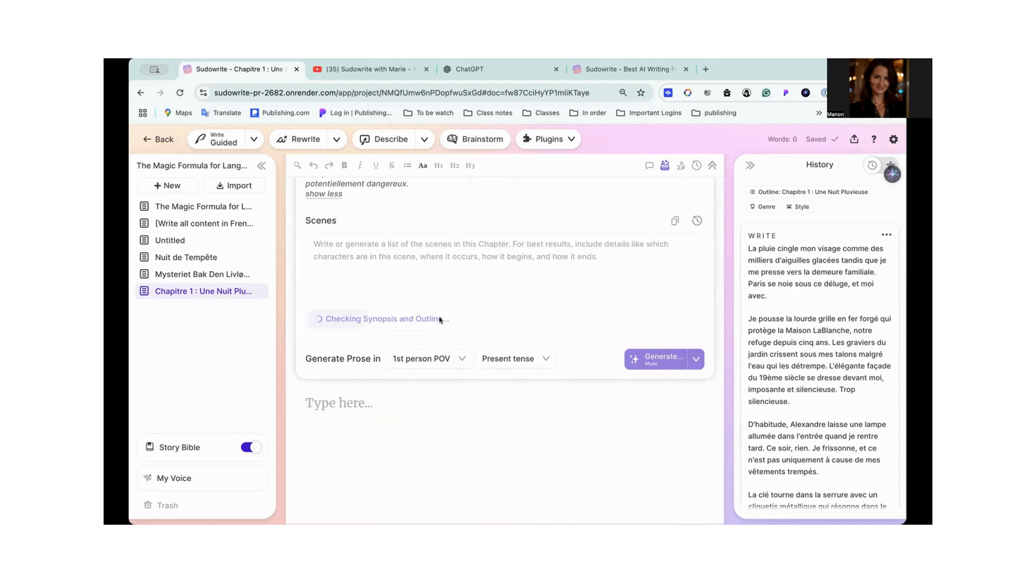
pyautogui.scroll(2, 439, 317)
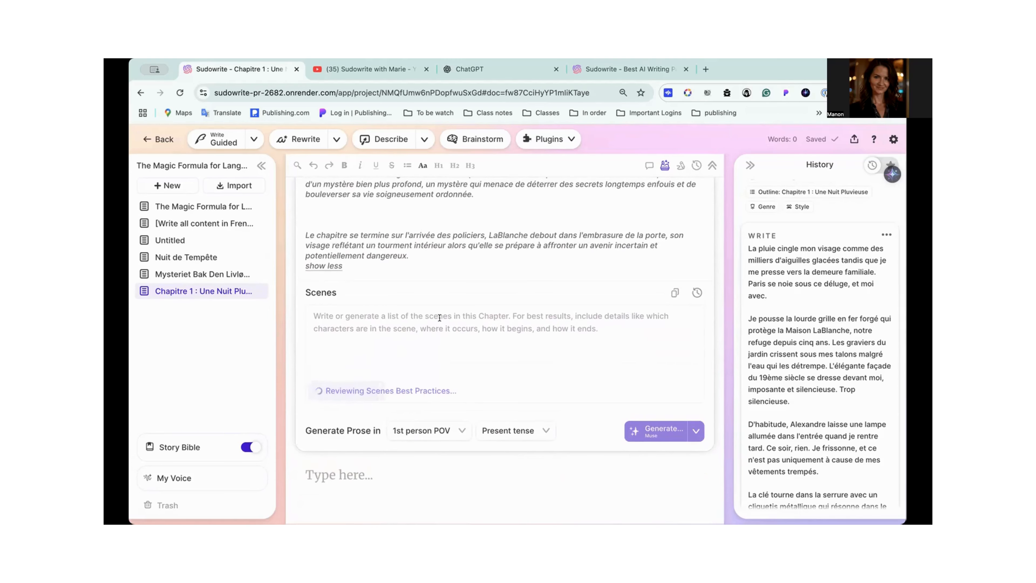
pyautogui.scroll(9, 439, 317)
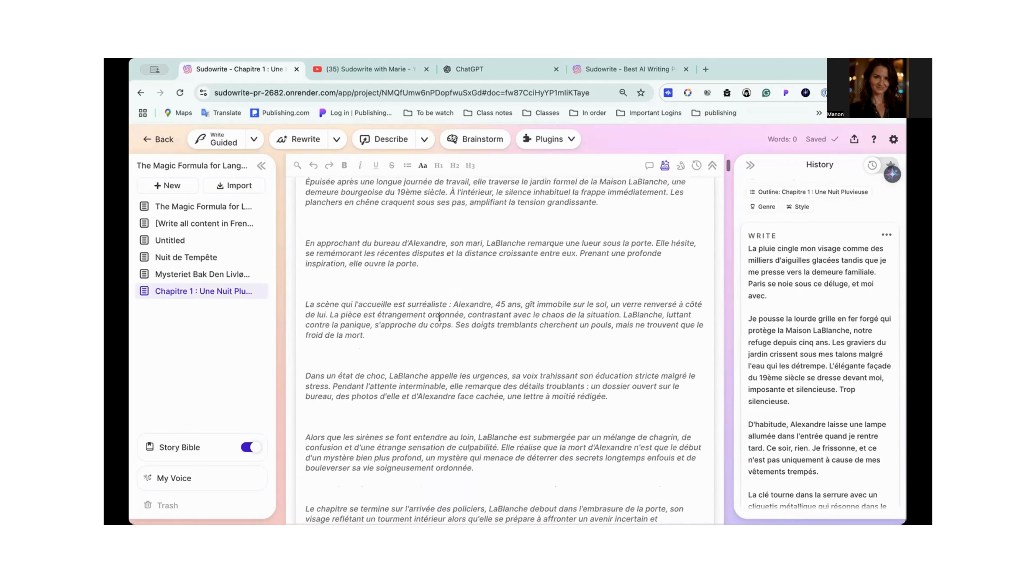
pyautogui.scroll(-10, 439, 317)
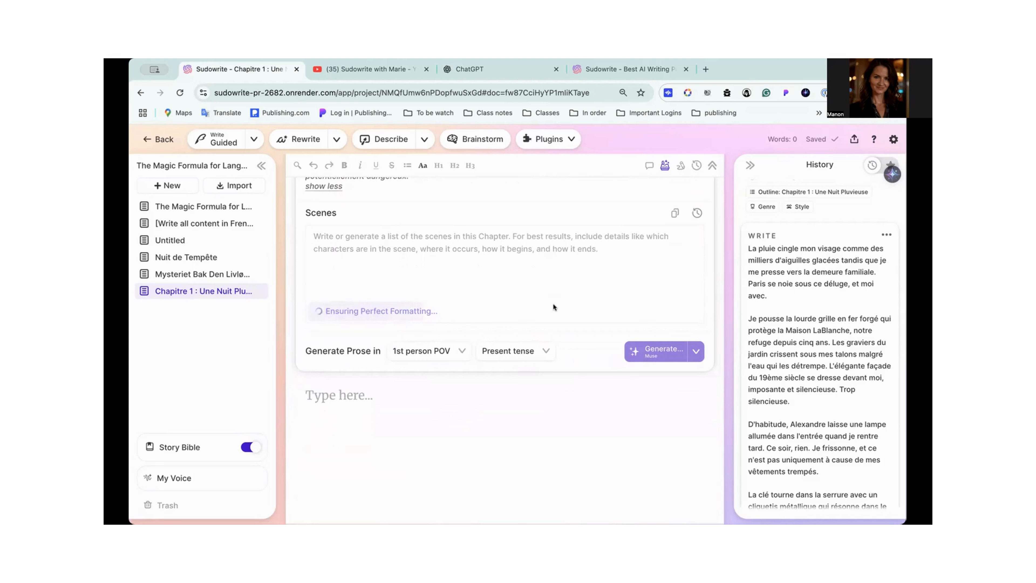
pyautogui.scroll(2, 553, 302)
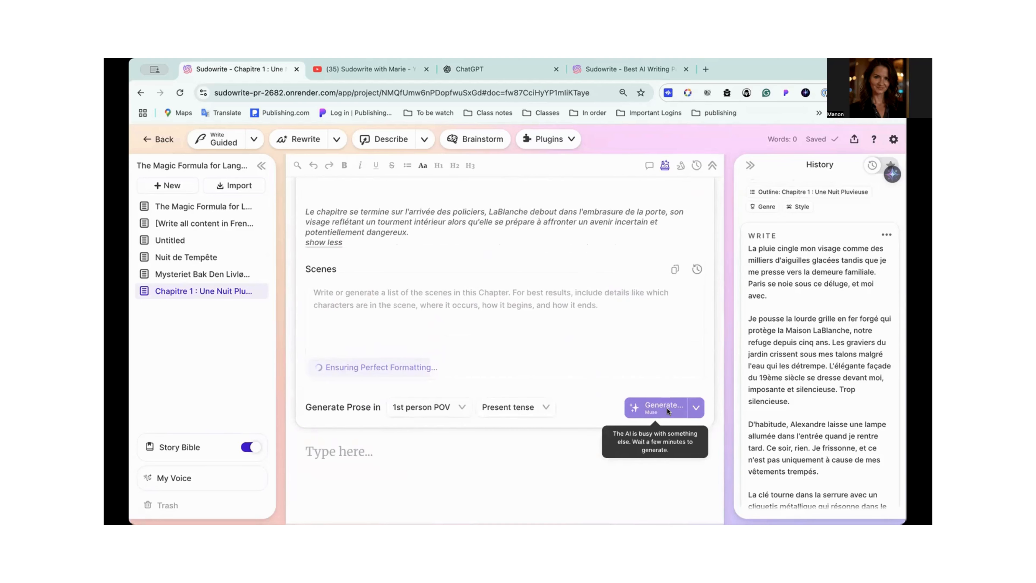
pyautogui.scroll(-1, 667, 411)
pyautogui.scroll(-2, 479, 329)
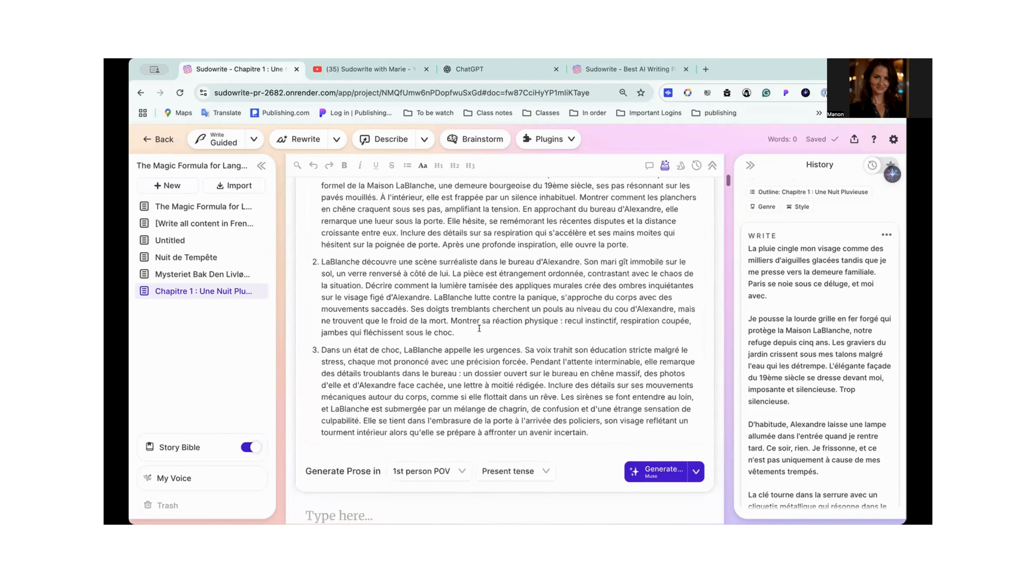
# - Set the draft's prose mode to Excellent with "[Write all content in French.]" as the style example
pyautogui.scroll(-2, 479, 329)
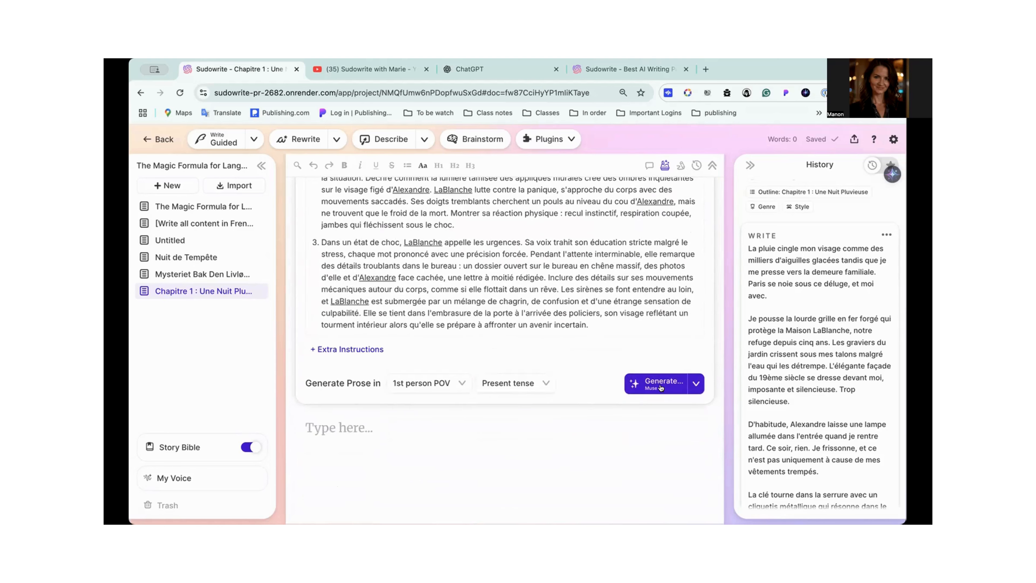
pyautogui.scroll(-1, 661, 388)
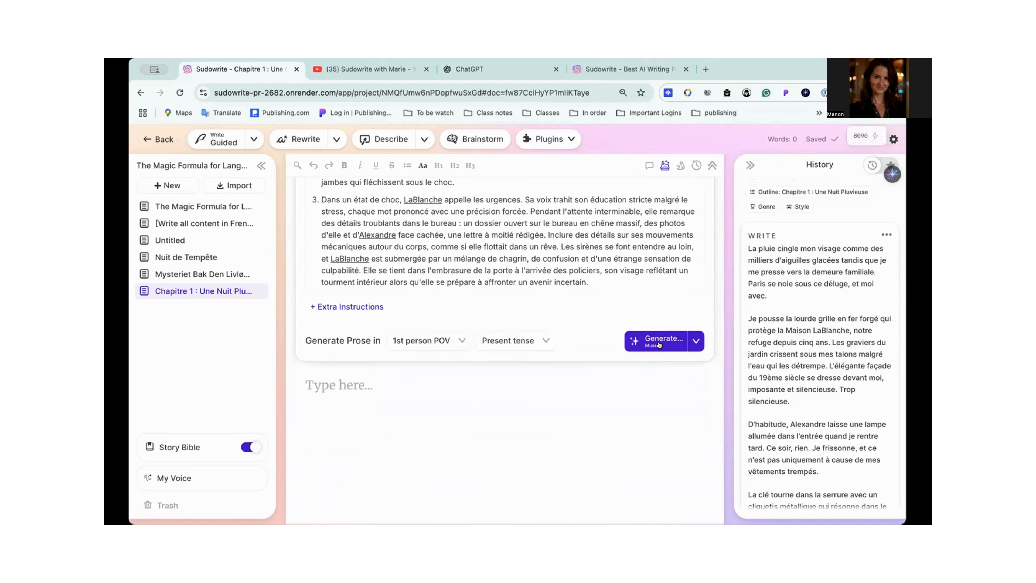
pyautogui.click(695, 341)
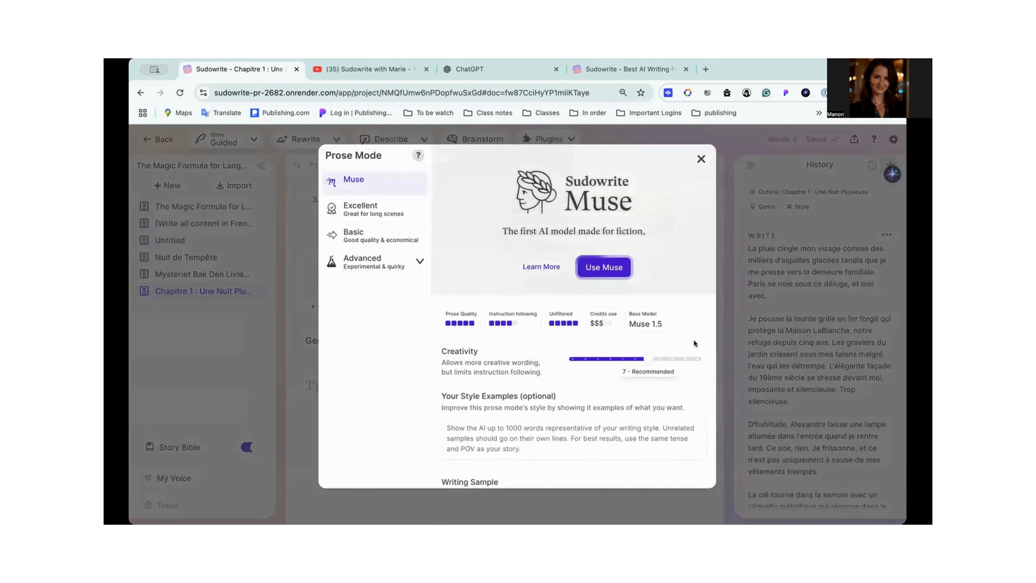
pyautogui.click(373, 212)
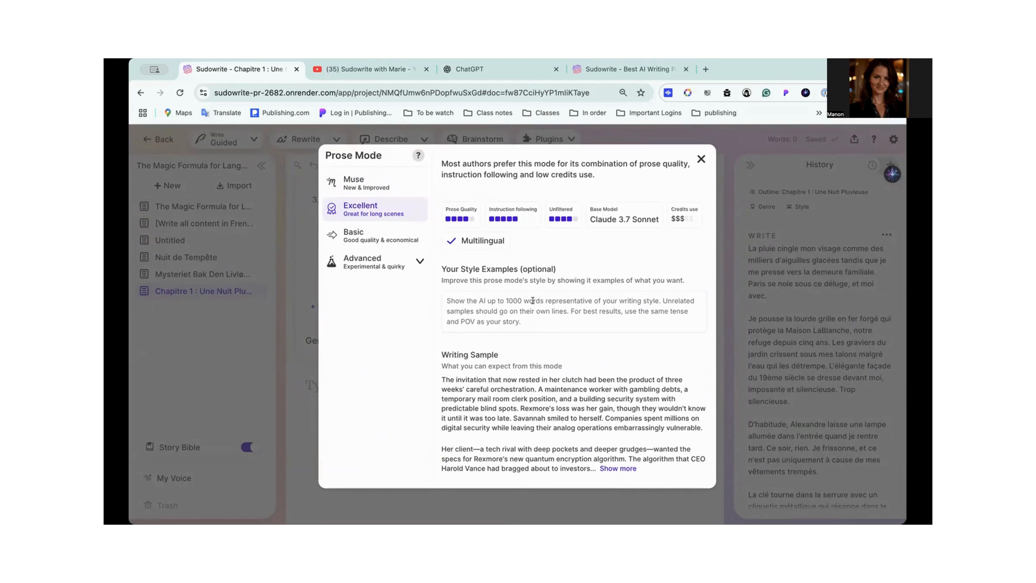
pyautogui.click(441, 299)
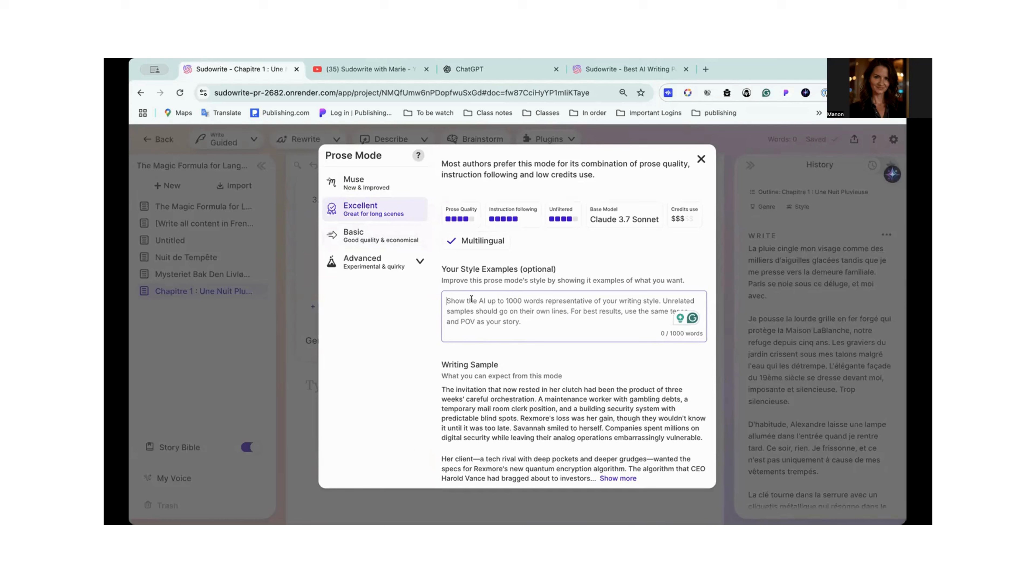
pyautogui.write('[Write all content in French.]')
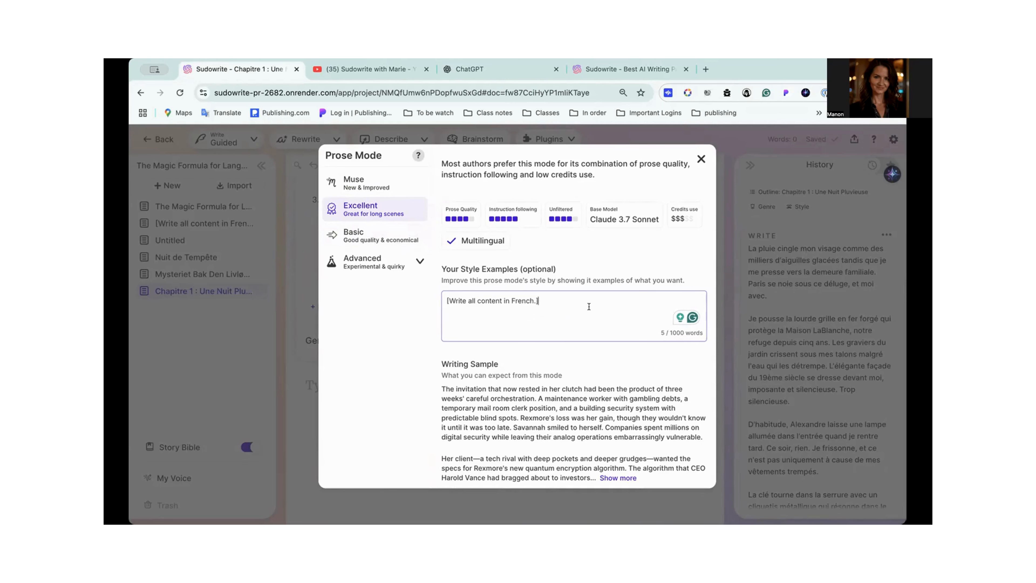
pyautogui.scroll(-2, 643, 300)
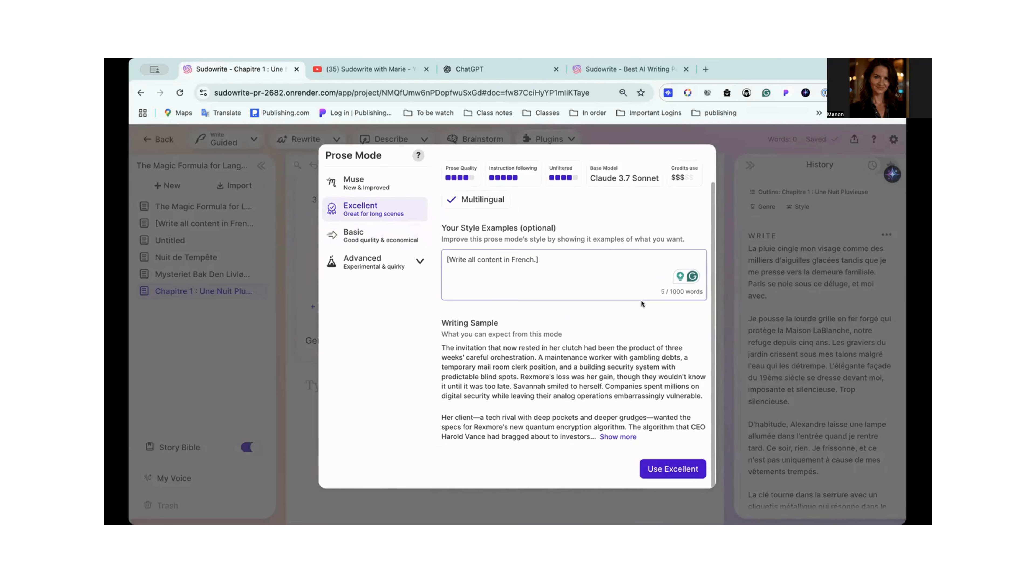
pyautogui.click(667, 470)
# - Review the three French scenes and generate the chapter's prose in 1st person POV, present tense, with the Excellent mode
pyautogui.scroll(5, 624, 324)
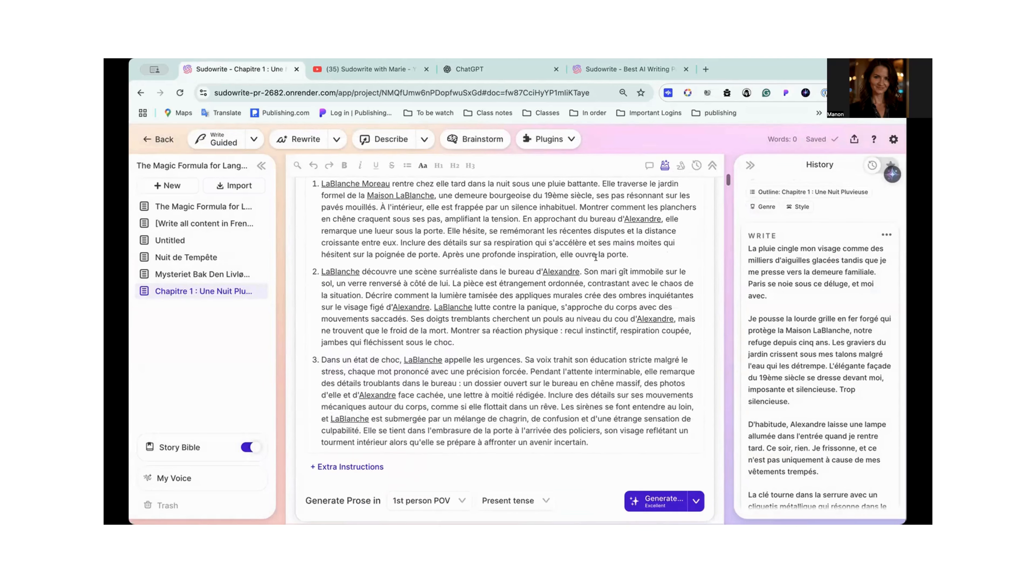
pyautogui.scroll(2, 491, 223)
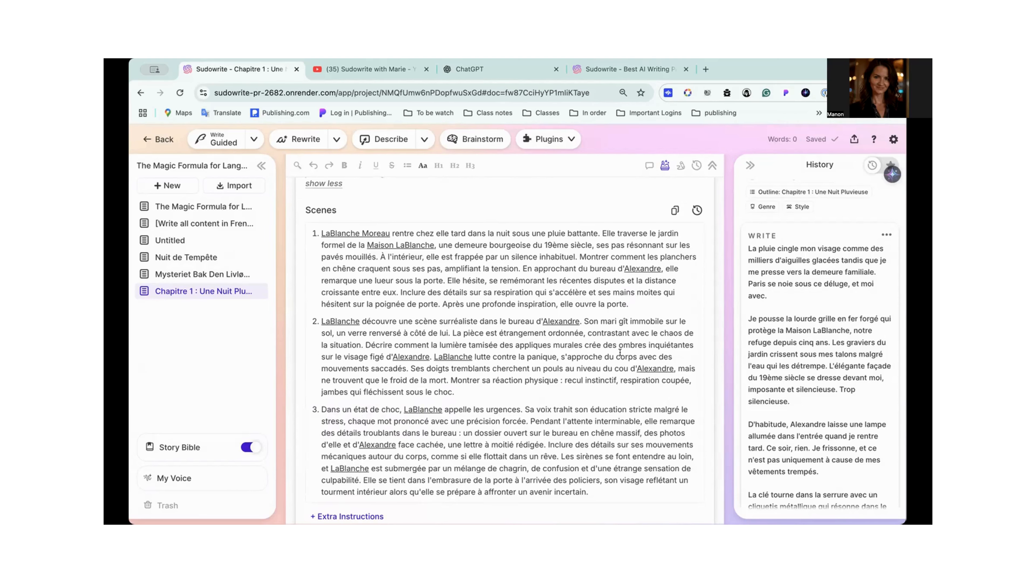
pyautogui.scroll(-3, 620, 352)
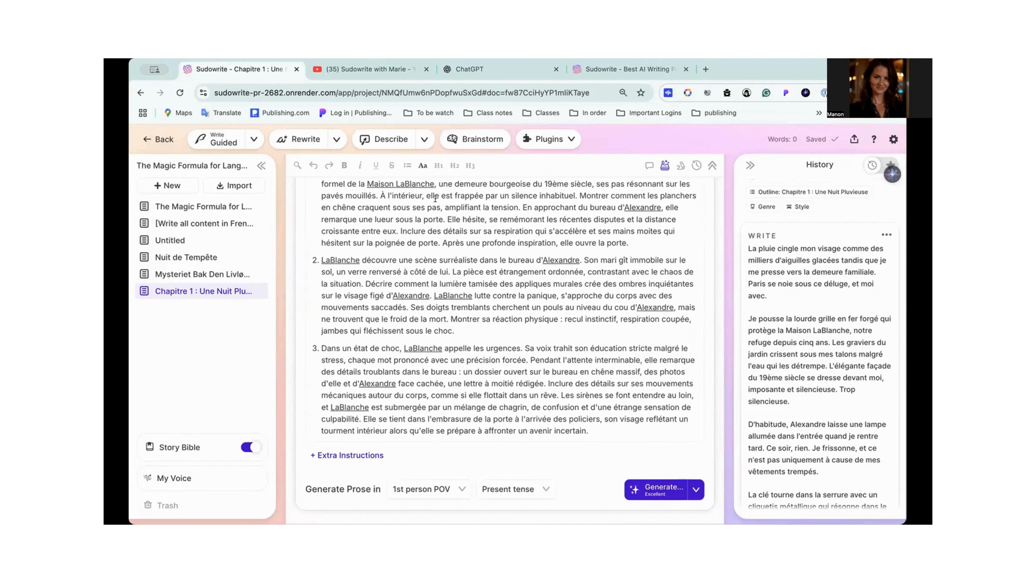
pyautogui.scroll(3, 435, 200)
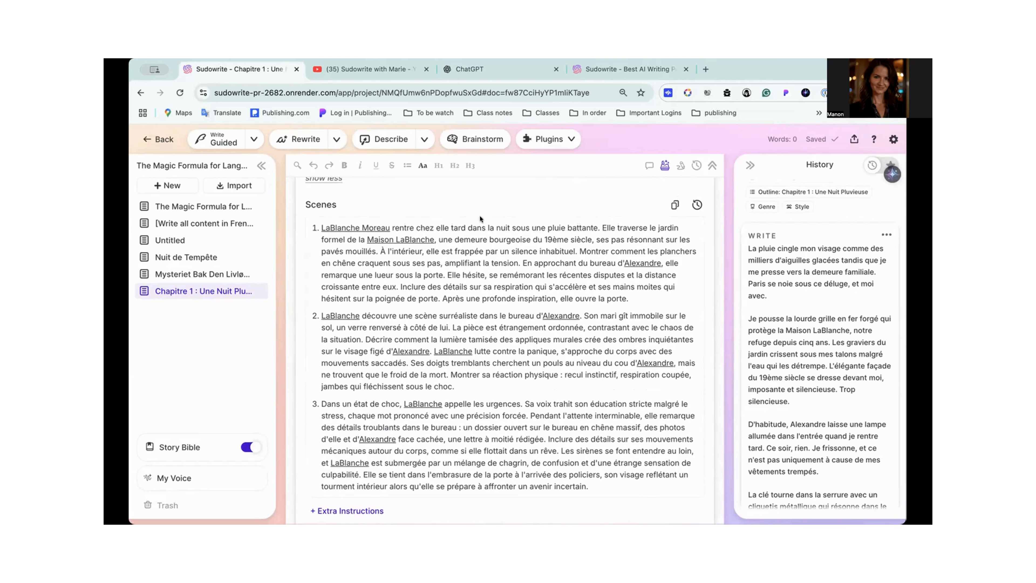
pyautogui.scroll(1, 510, 277)
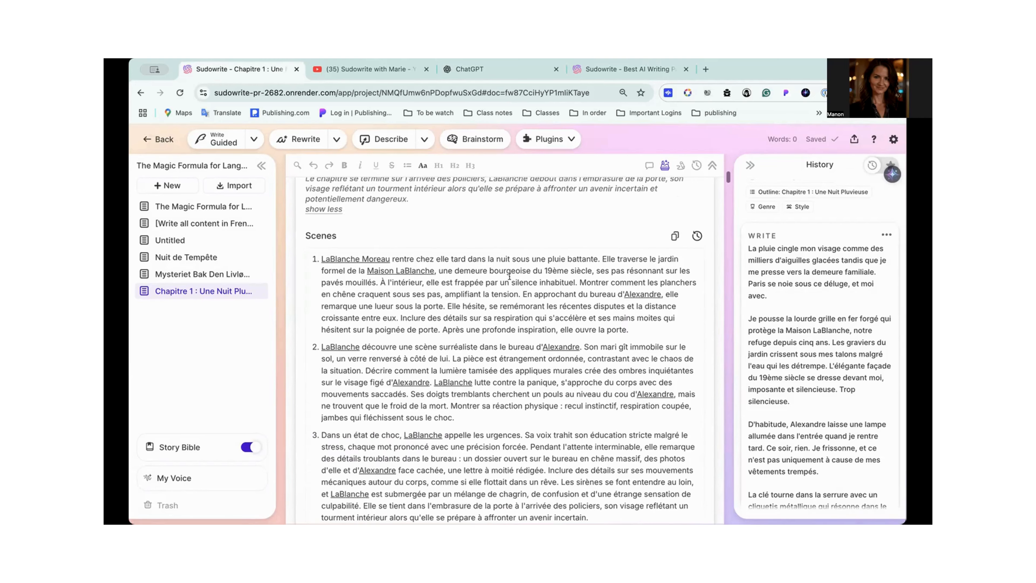
pyautogui.scroll(-5, 510, 276)
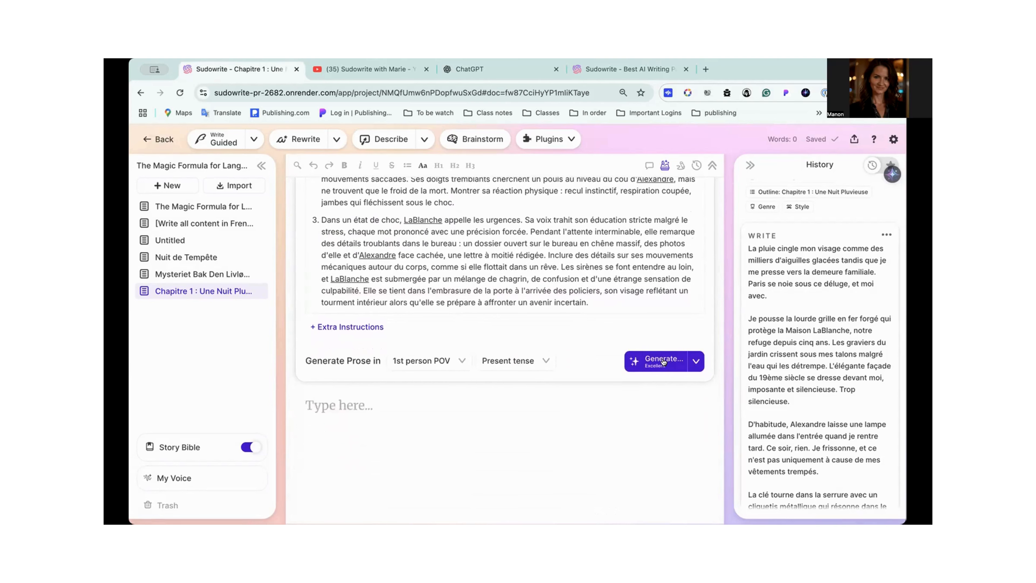
pyautogui.click(664, 359)
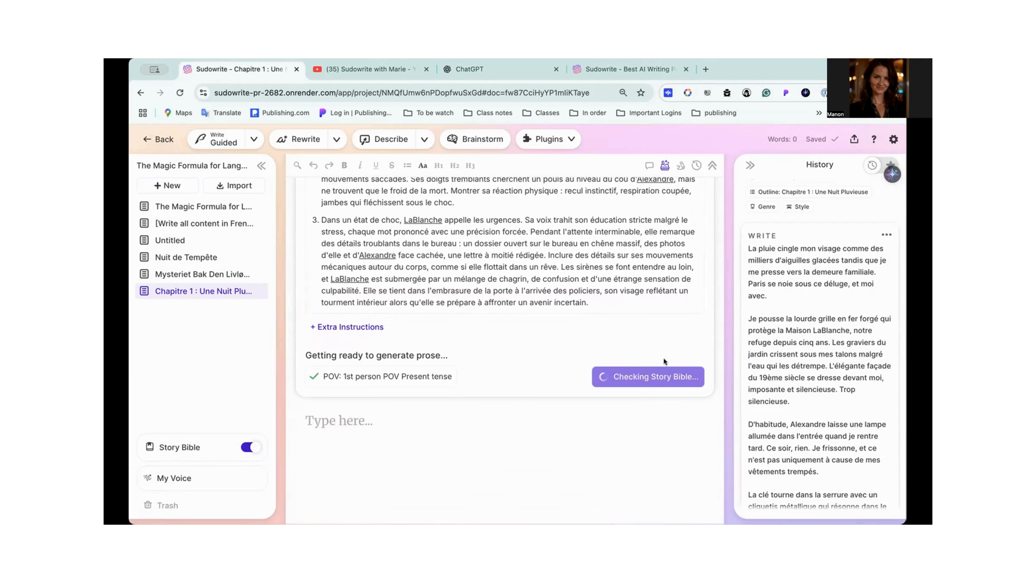
pyautogui.scroll(7, 629, 312)
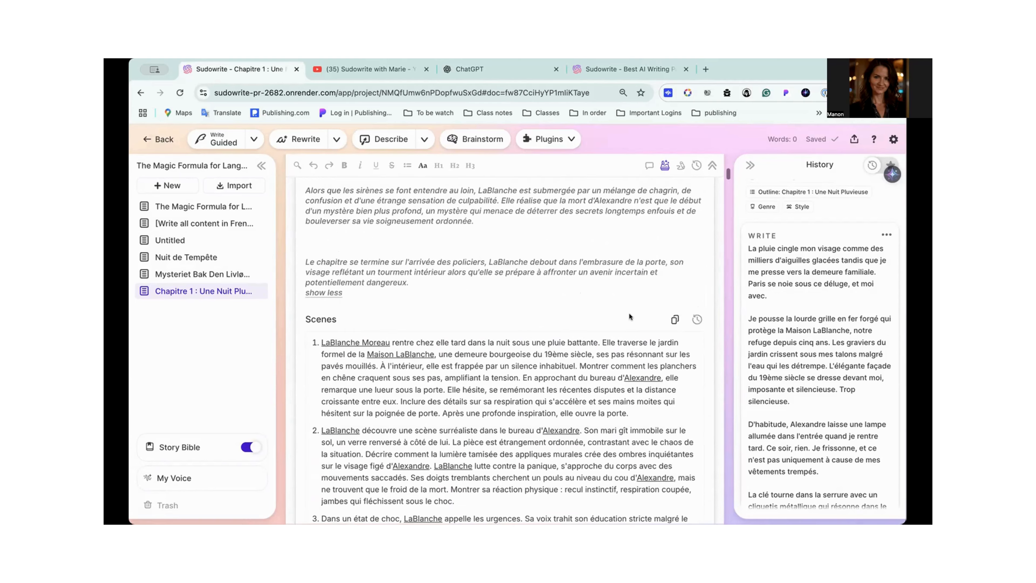
pyautogui.scroll(-6, 630, 314)
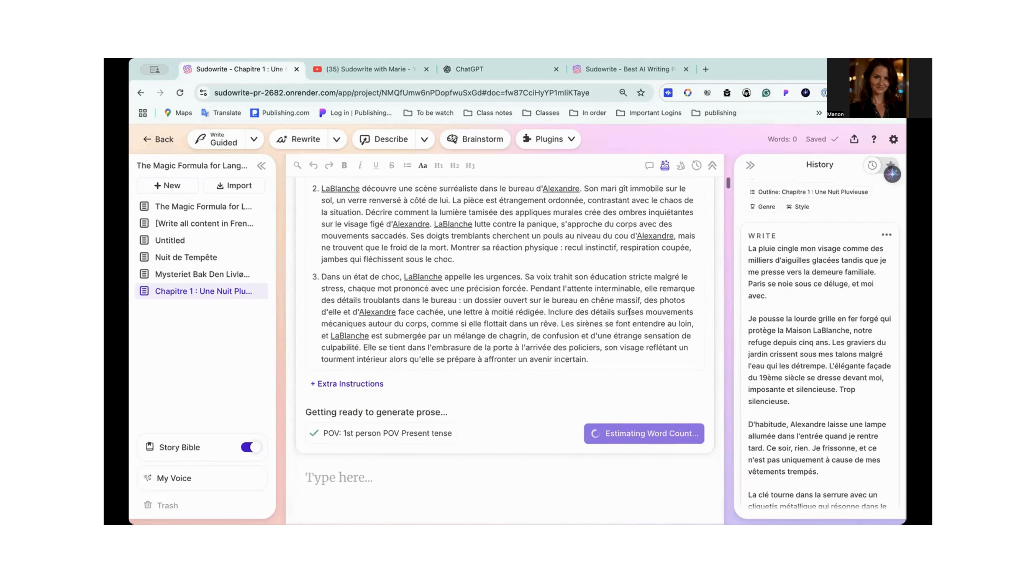
# - Examine the three French scenes against the pre-generation check of POV, tense, estimated words and credits
pyautogui.scroll(-4, 629, 313)
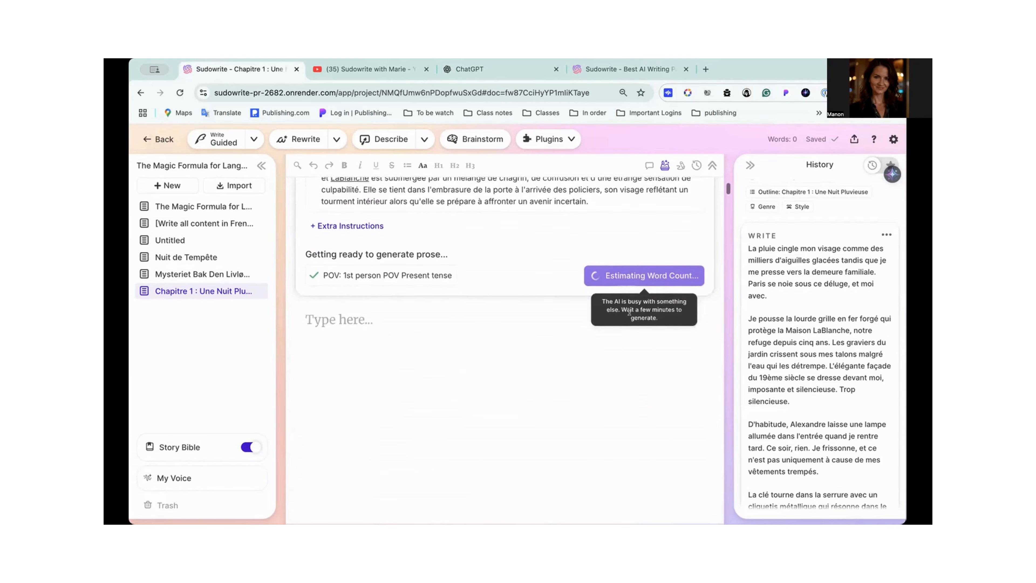
pyautogui.scroll(-1, 630, 312)
pyautogui.scroll(10, 507, 260)
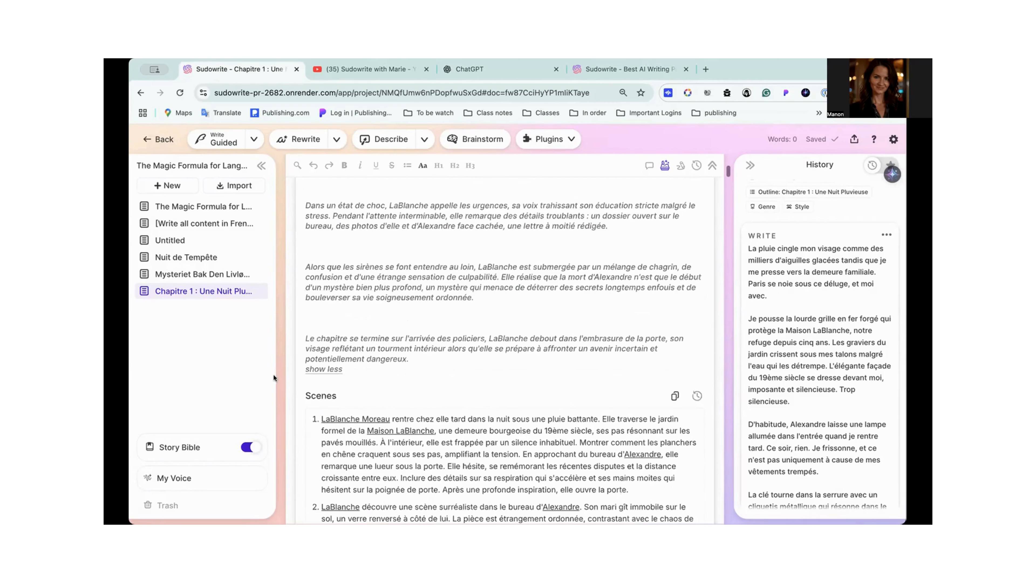
pyautogui.scroll(-3, 445, 416)
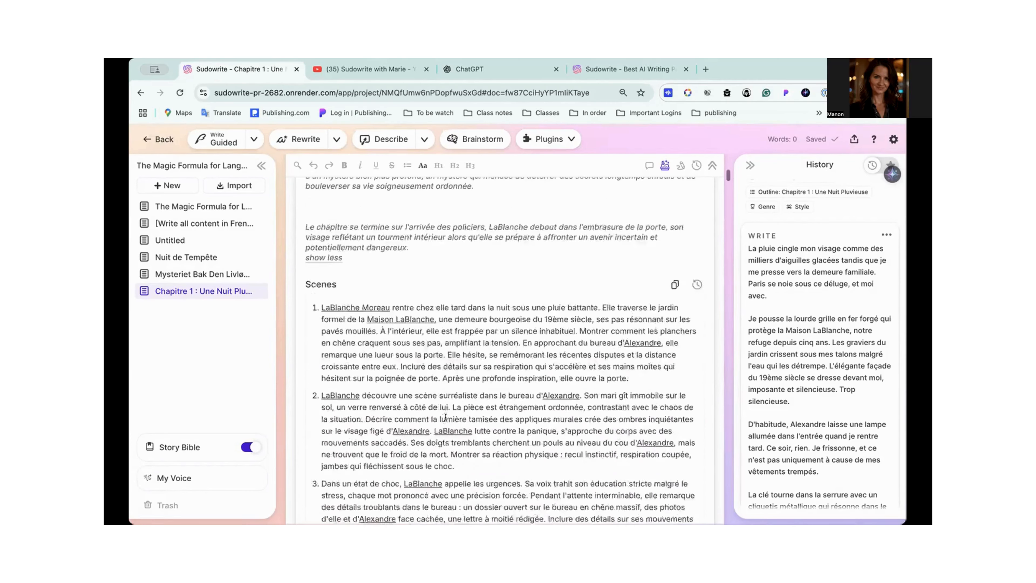
pyautogui.scroll(-10, 445, 417)
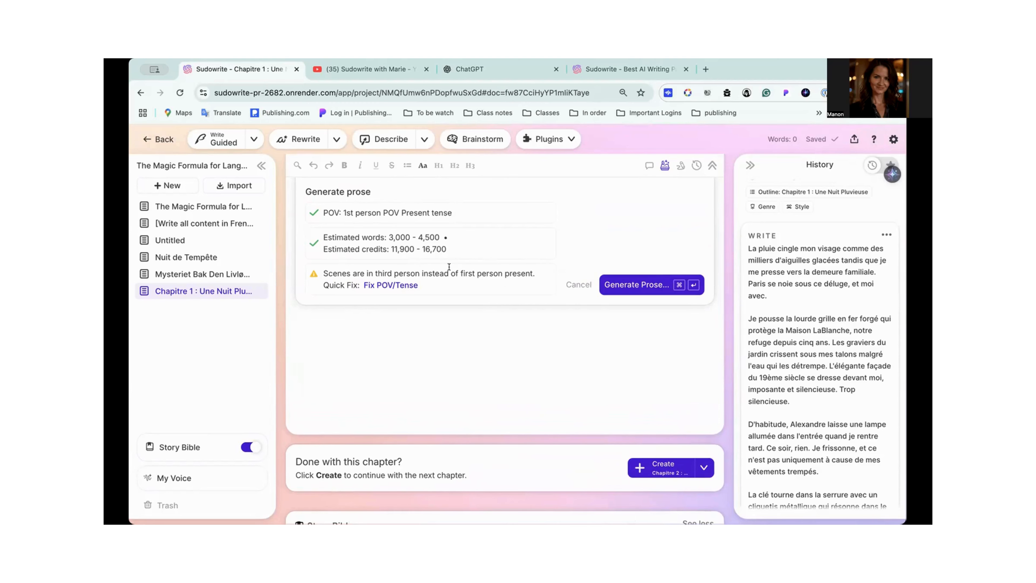
pyautogui.scroll(6, 414, 342)
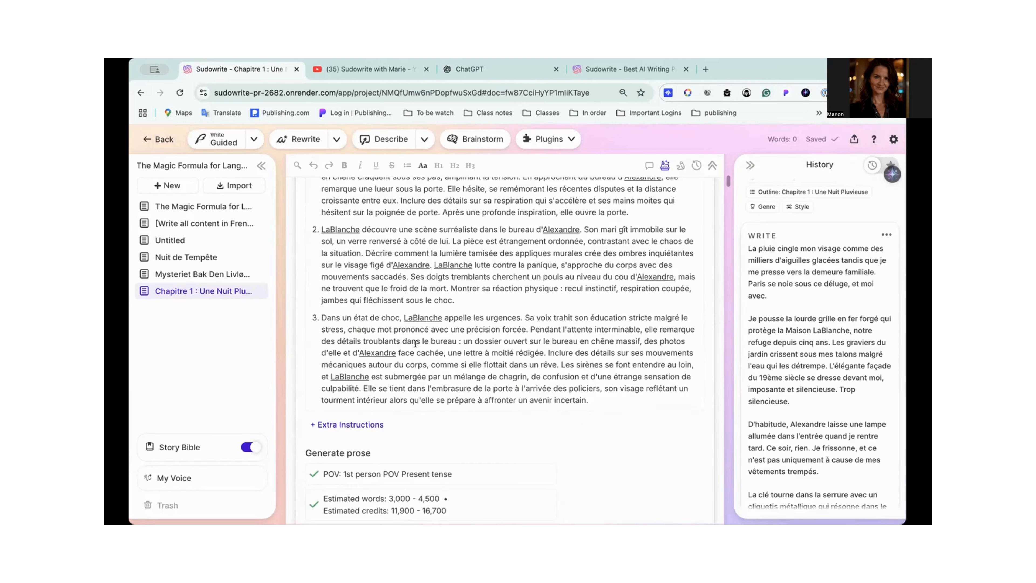
pyautogui.scroll(-6, 507, 238)
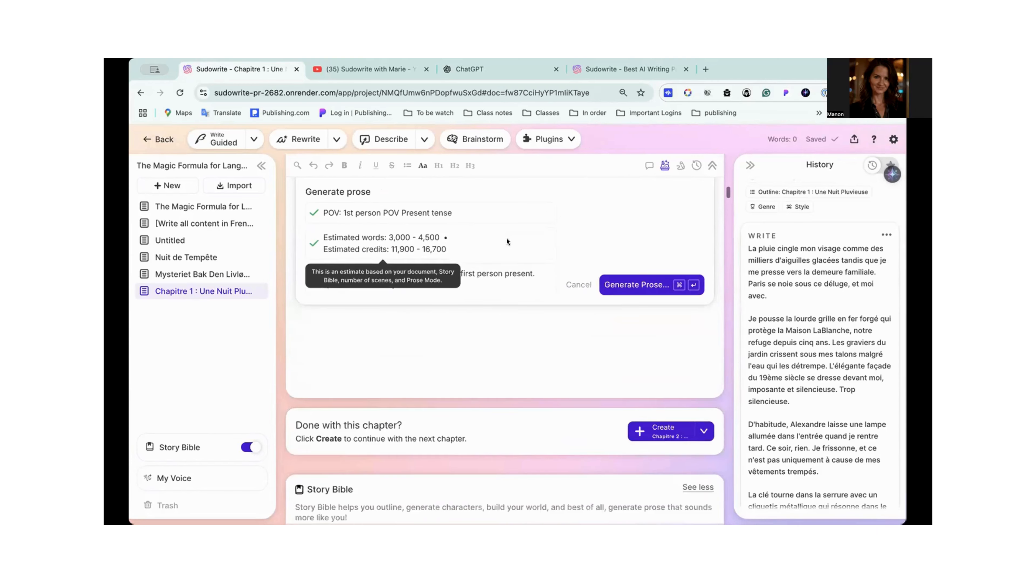
pyautogui.scroll(8, 453, 338)
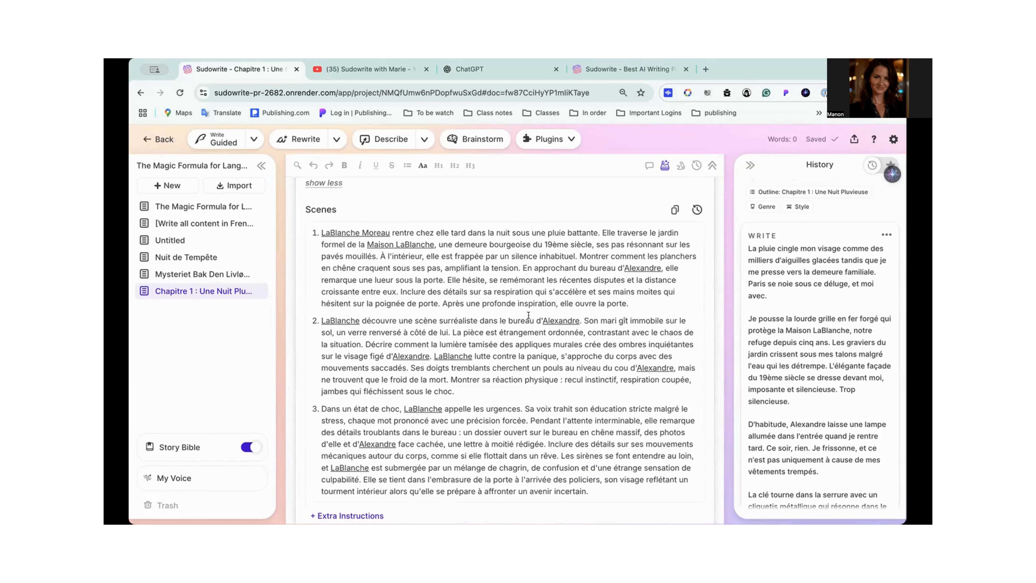
pyautogui.scroll(-8, 528, 315)
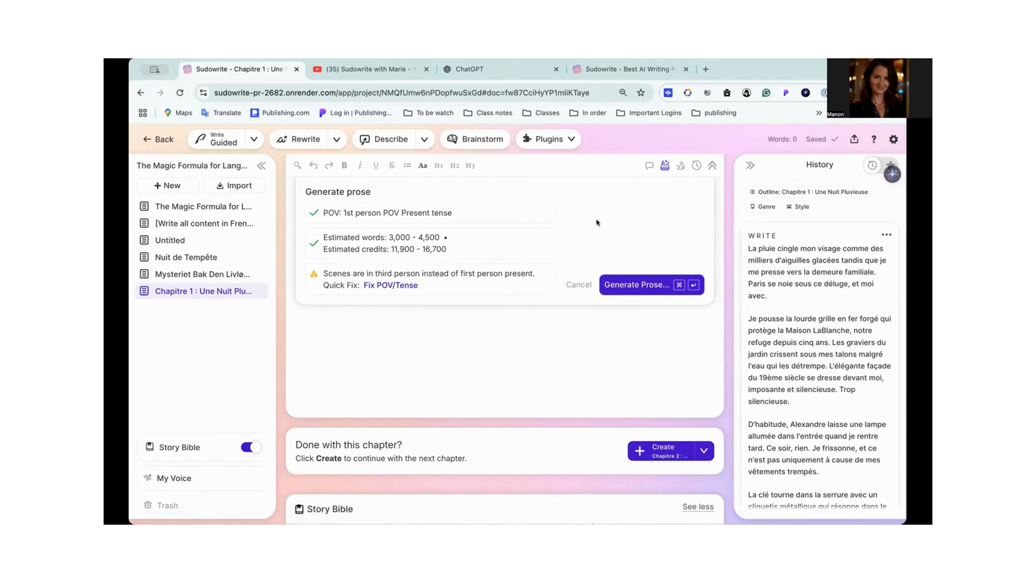
pyautogui.scroll(10, 551, 318)
pyautogui.scroll(-5, 552, 317)
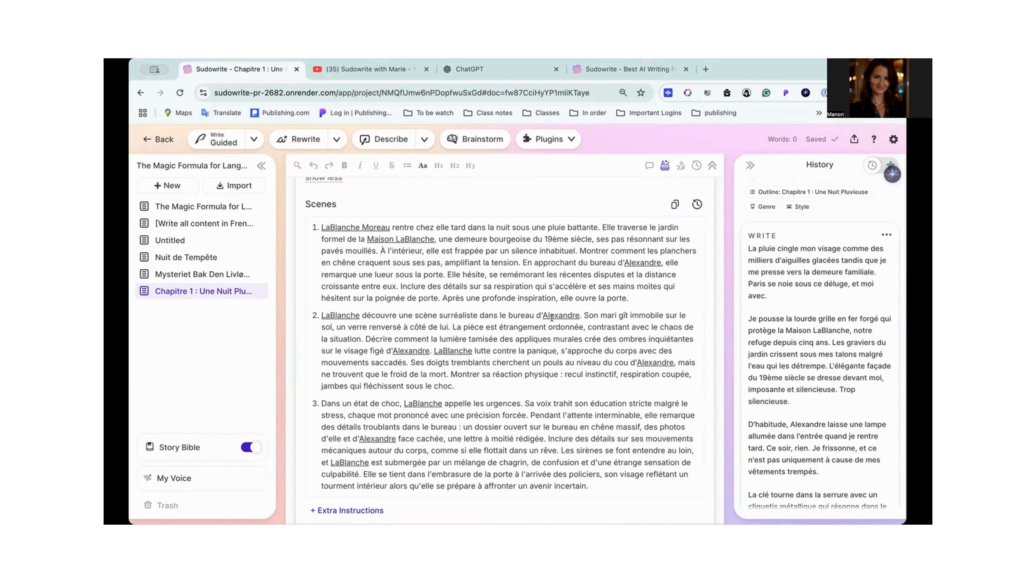
pyautogui.scroll(-7, 563, 325)
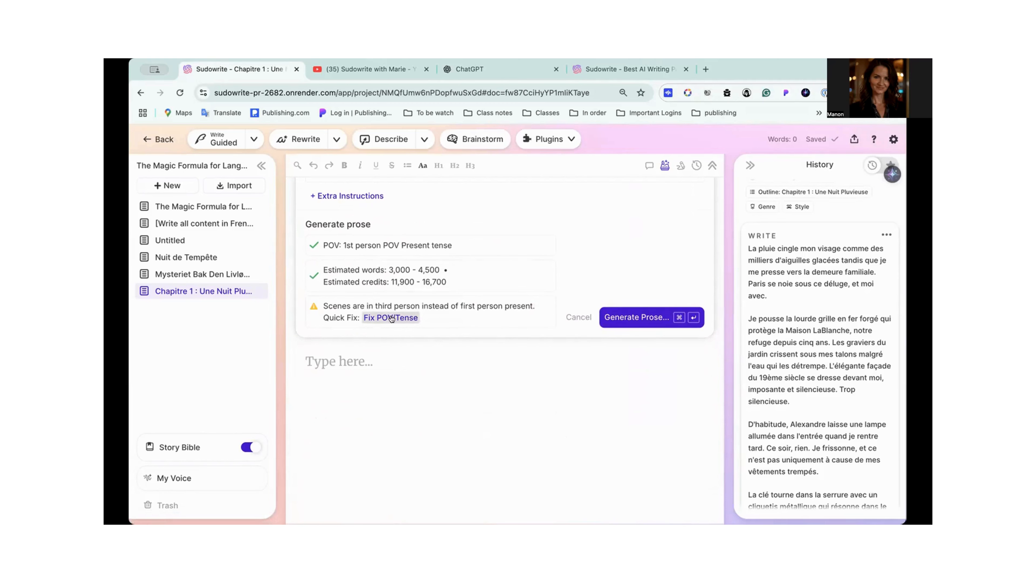
# - Confirm the prose generation for Chapitre 1's first scene without applying the POV/tense quick fix
pyautogui.click(633, 319)
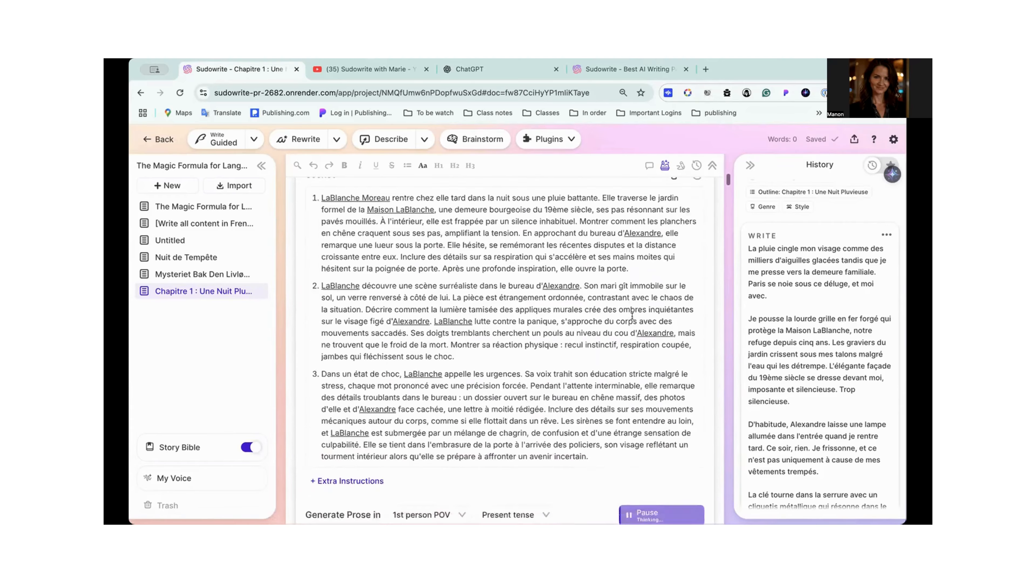
pyautogui.scroll(2, 632, 317)
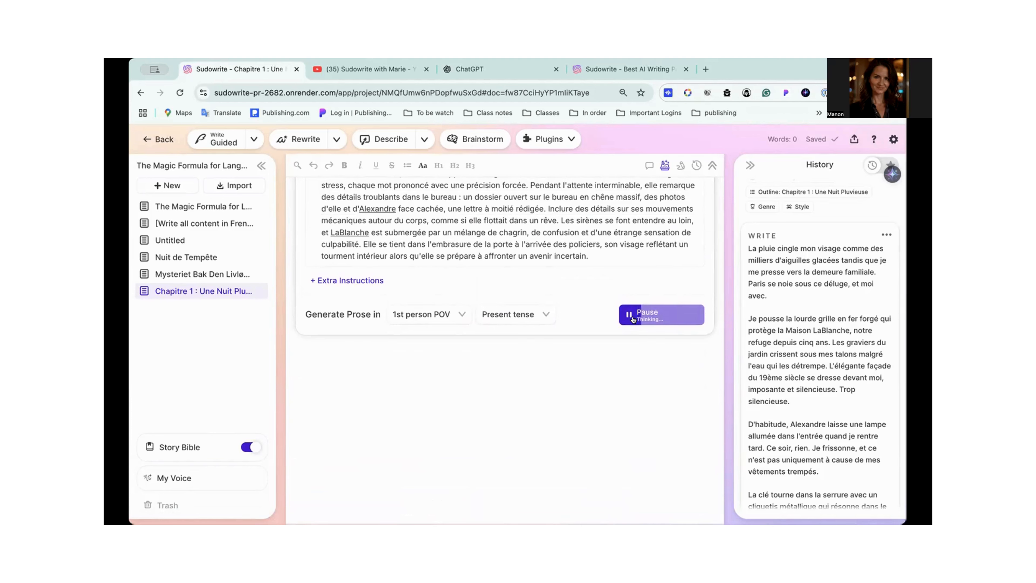
pyautogui.scroll(-4, 656, 403)
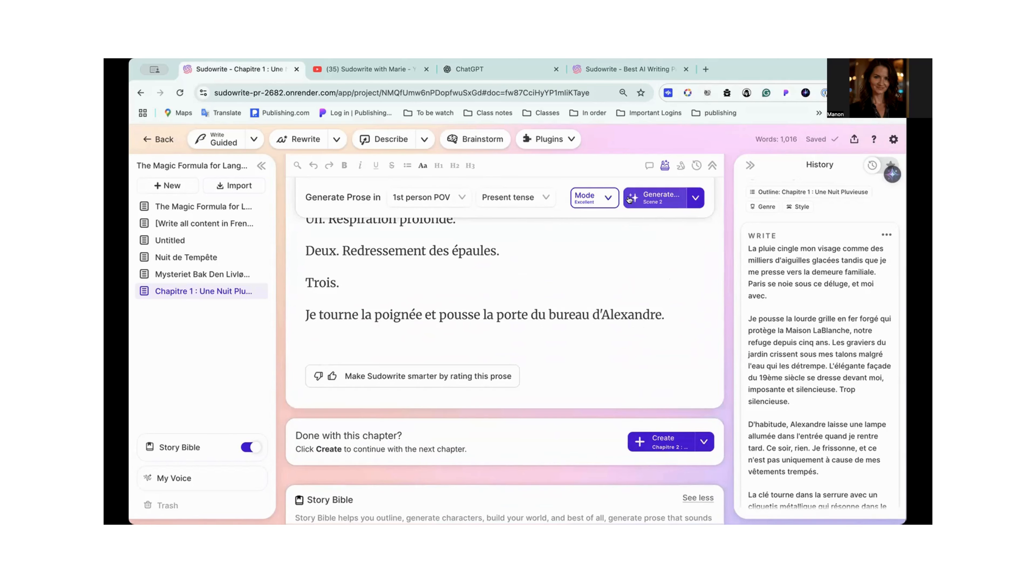
# - Read through the French prose generated for Scene 1, checking the word count and comparing it with the scene list
pyautogui.scroll(7, 620, 268)
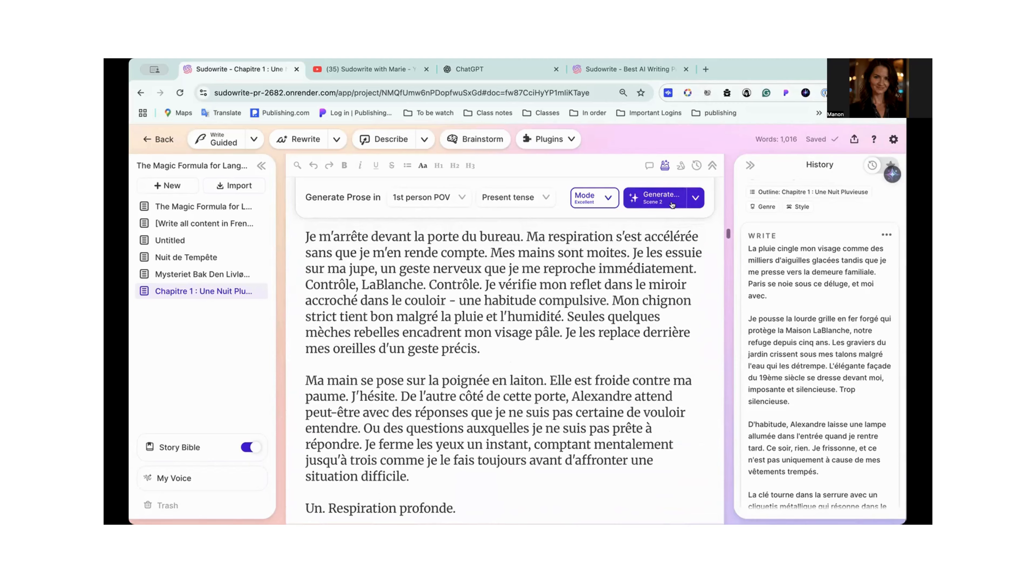
pyautogui.scroll(10, 621, 268)
pyautogui.scroll(15, 621, 269)
pyautogui.scroll(-5, 621, 268)
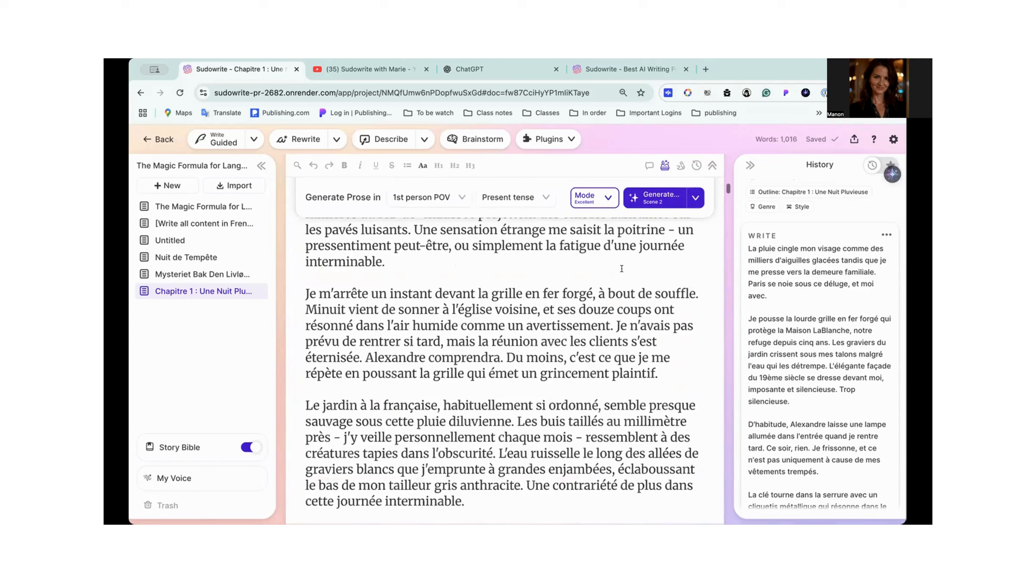
pyautogui.scroll(2, 621, 268)
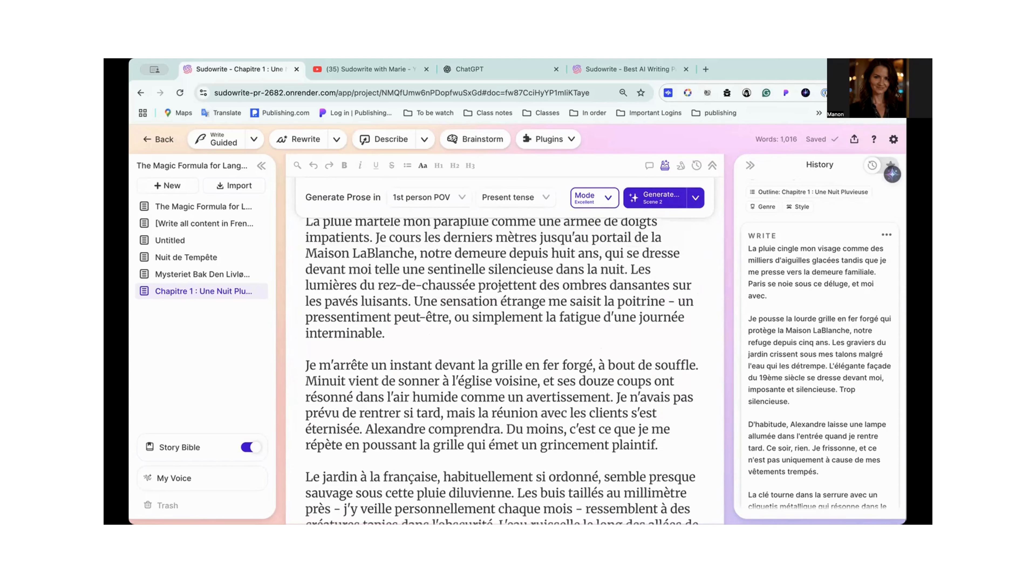
pyautogui.scroll(-2, 500, 287)
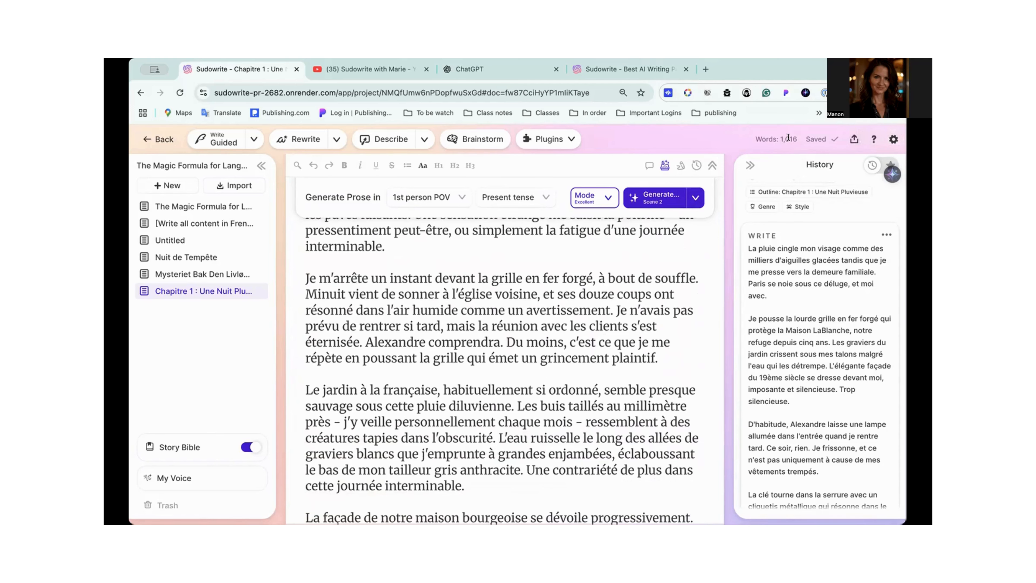
pyautogui.scroll(-15, 526, 385)
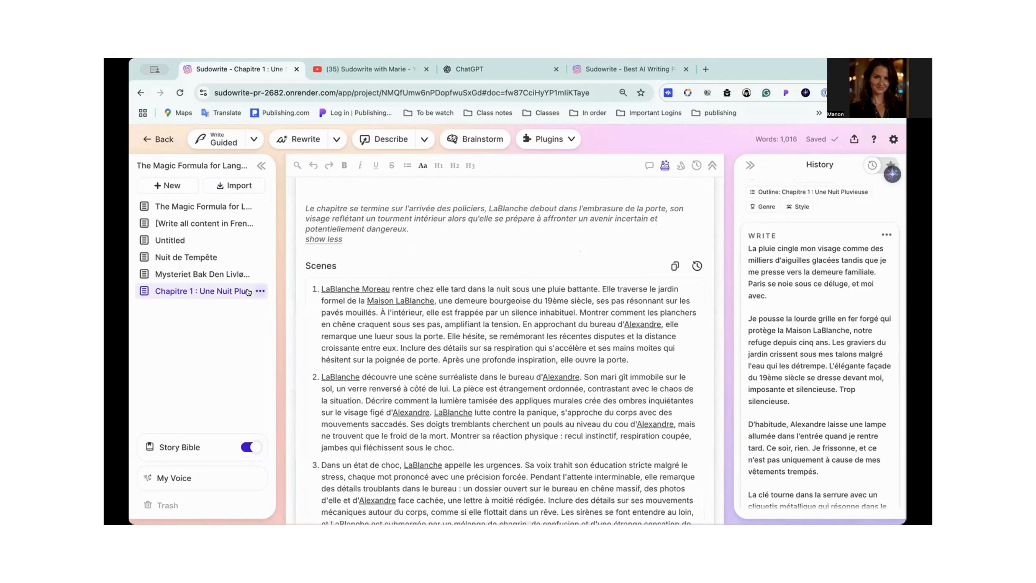
# - Duplicate the Chapitre 1 : Une Nuit Pluvieuse document and open the copy
pyautogui.click(259, 291)
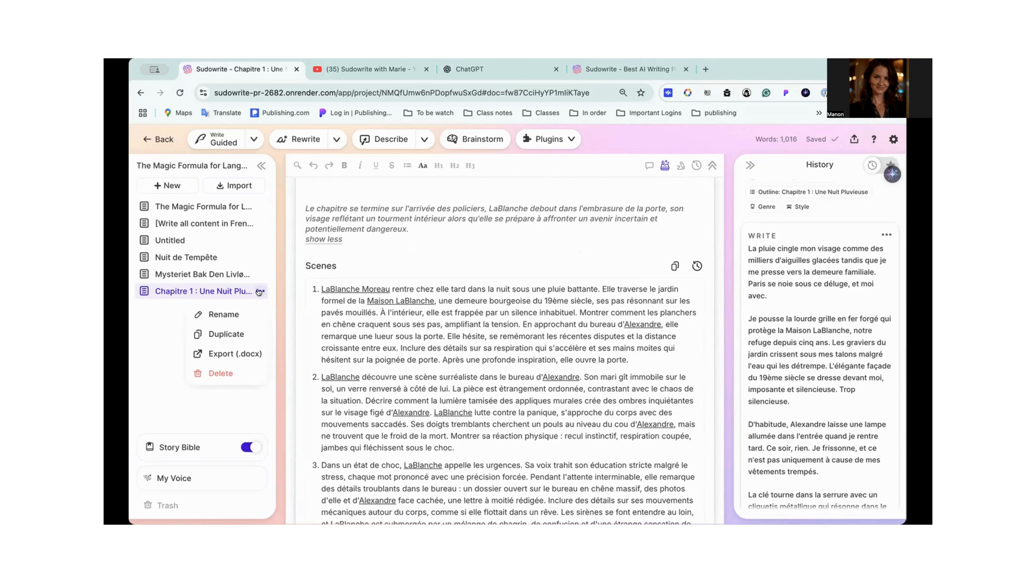
pyautogui.click(227, 335)
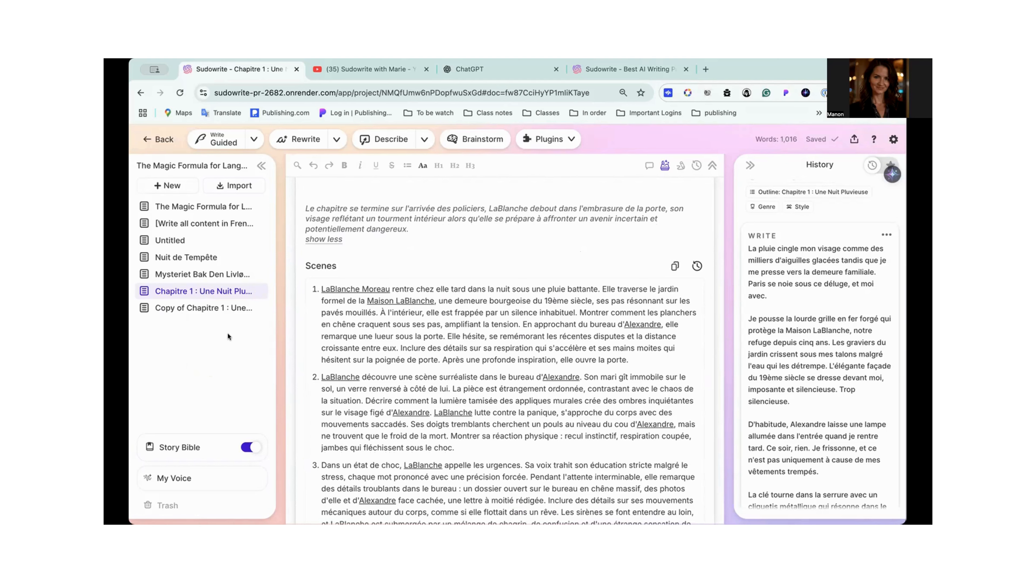
pyautogui.click(176, 312)
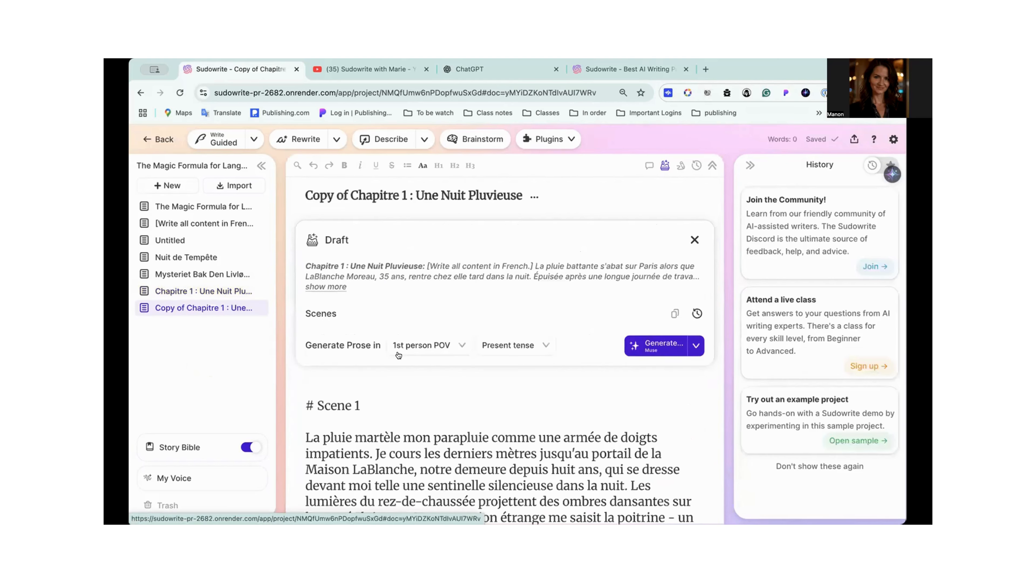
# - Clear the generated prose and all the scenes from the copied chapter
pyautogui.scroll(-10, 396, 423)
pyautogui.scroll(-5, 396, 423)
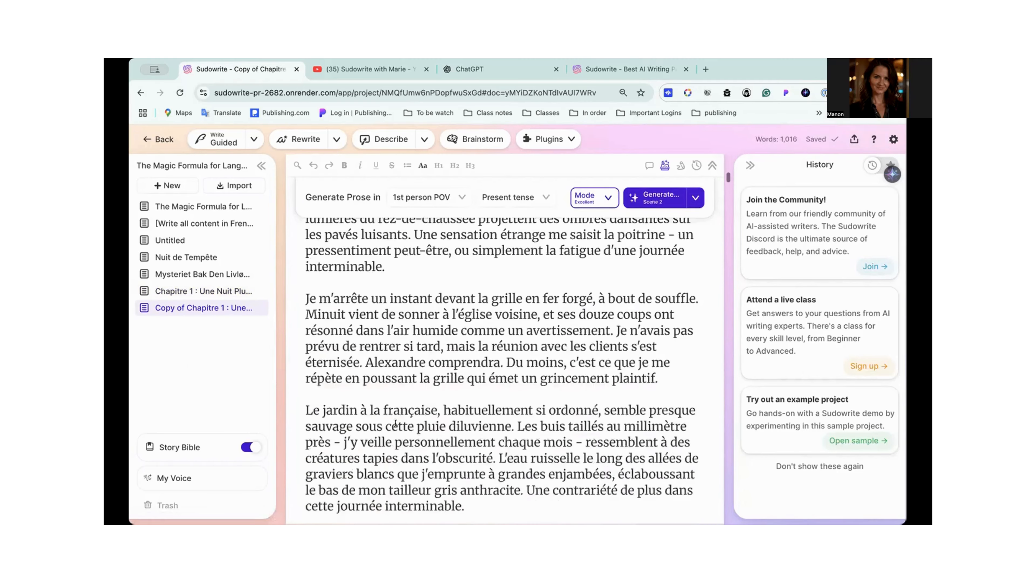
pyautogui.scroll(-10, 396, 423)
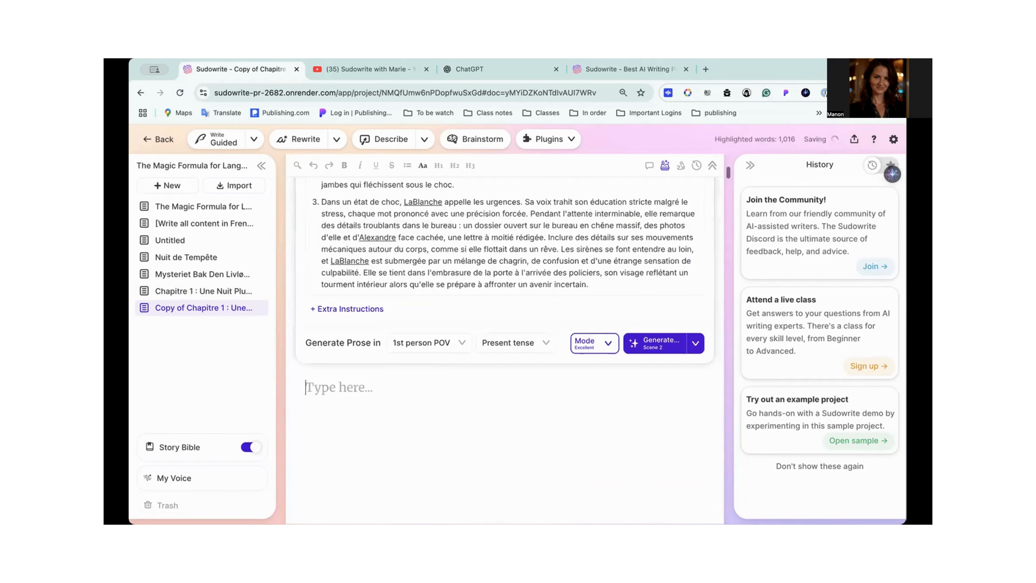
pyautogui.click(395, 363)
pyautogui.hotkey('ctrl', 'a')
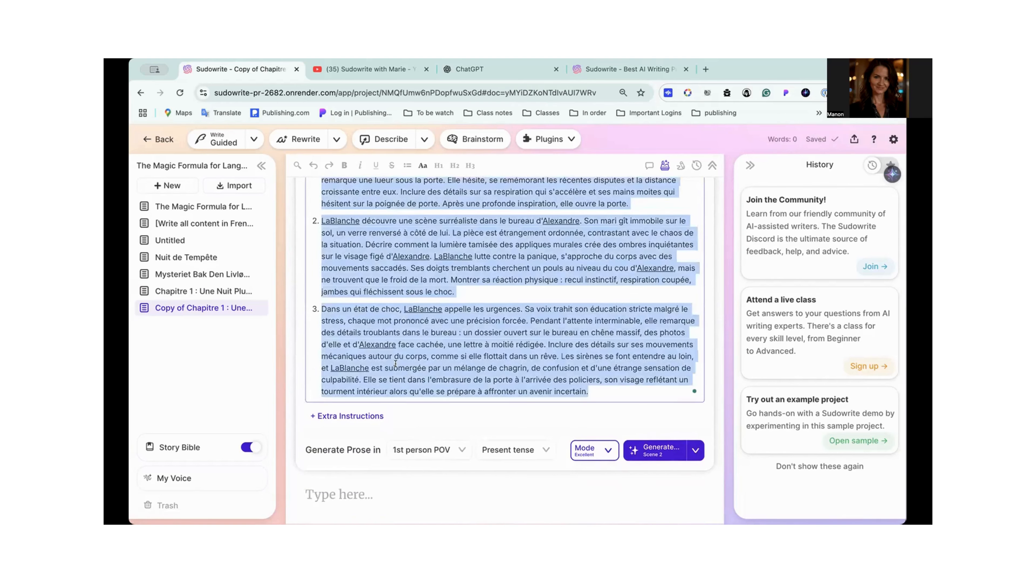
pyautogui.press('BackSpace')
# - Copy the complete Chapitre 1 : Une Nuit Pluvieuse summary from the Story Bible outline
pyautogui.click(203, 446)
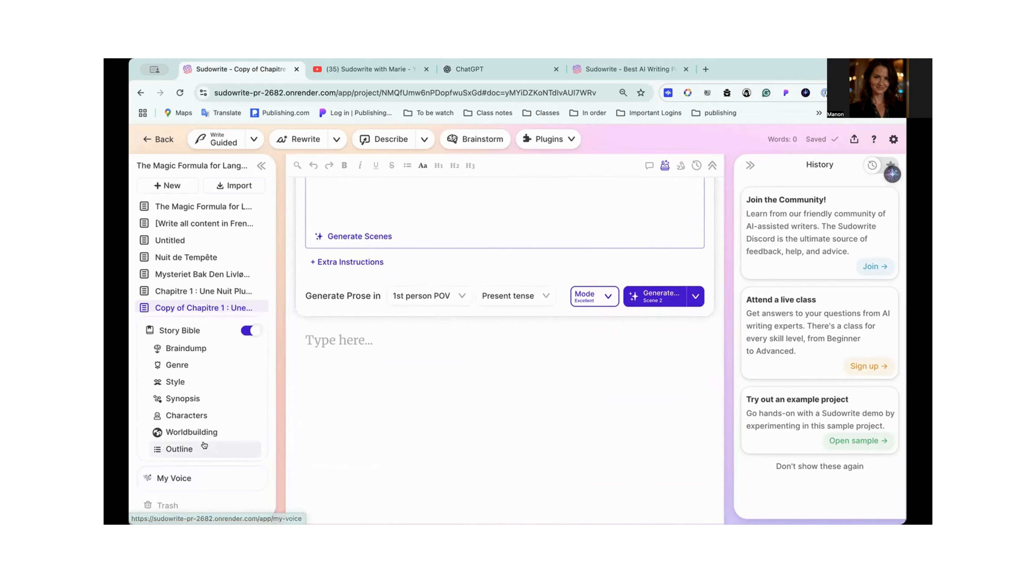
pyautogui.click(196, 449)
pyautogui.scroll(-6, 387, 369)
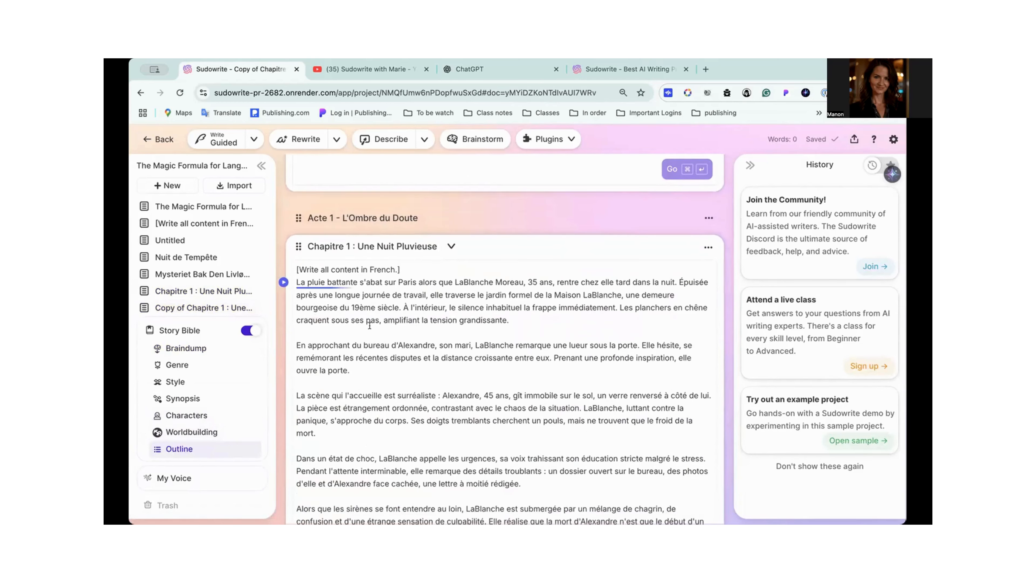
pyautogui.click(370, 326)
pyautogui.press('super+a')
pyautogui.hotkey('ctrl', 'c')
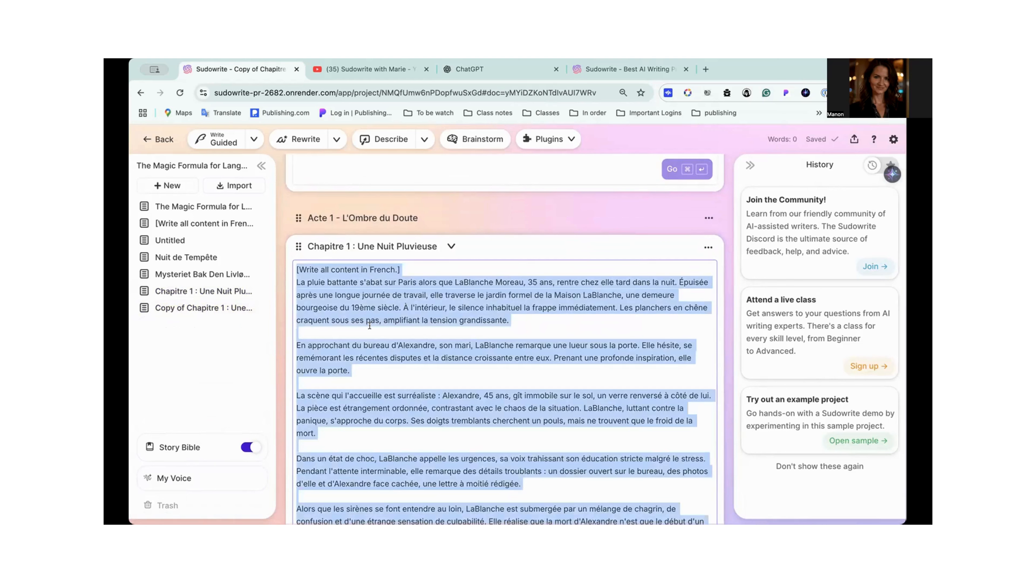
pyautogui.scroll(-4, 366, 387)
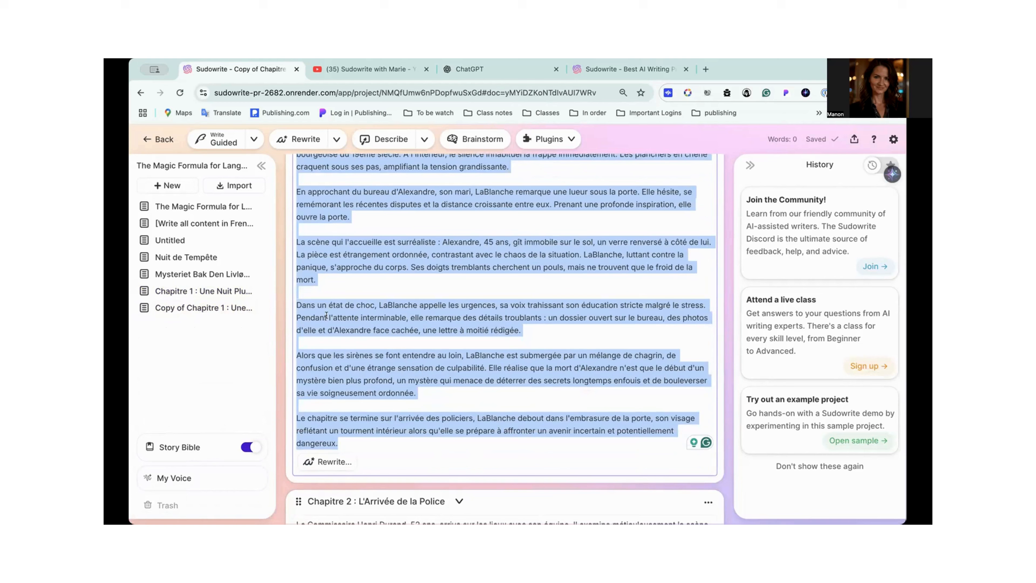
pyautogui.scroll(2, 318, 264)
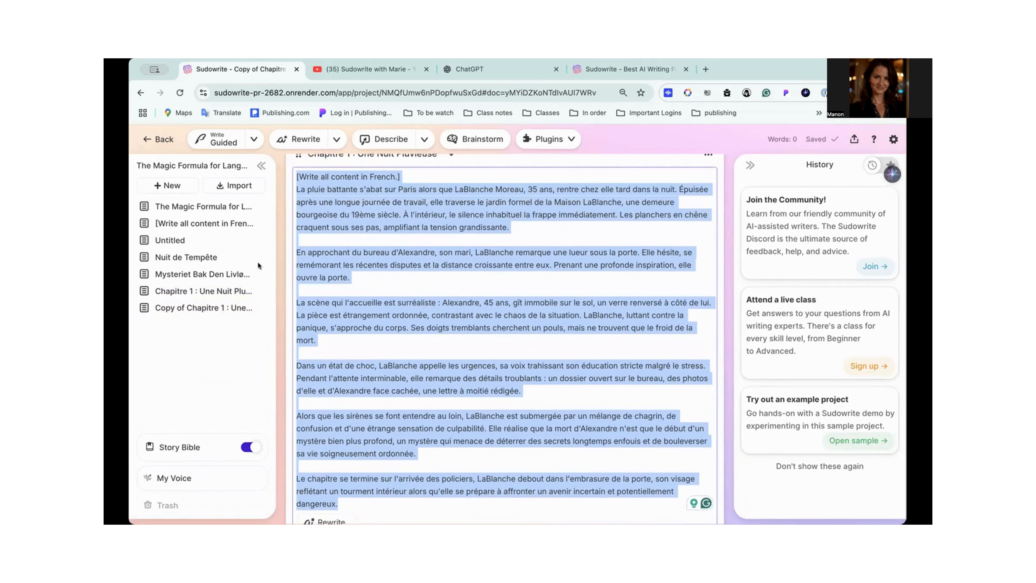
# - Paste the copied outline summary into the empty scenes of Copy of Chapitre 1 : Une Nuit Pluvieuse
pyautogui.click(208, 309)
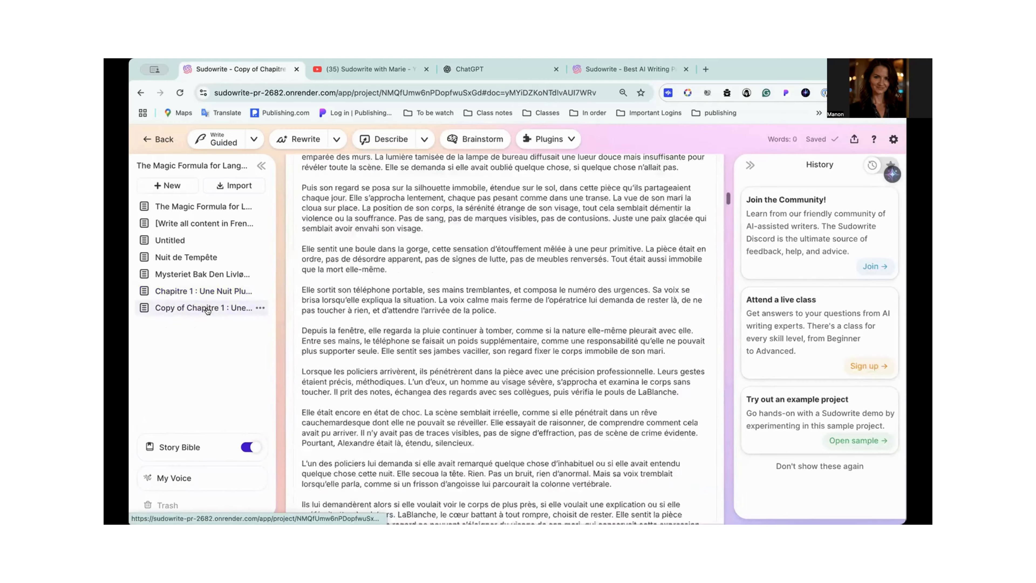
pyautogui.click(334, 333)
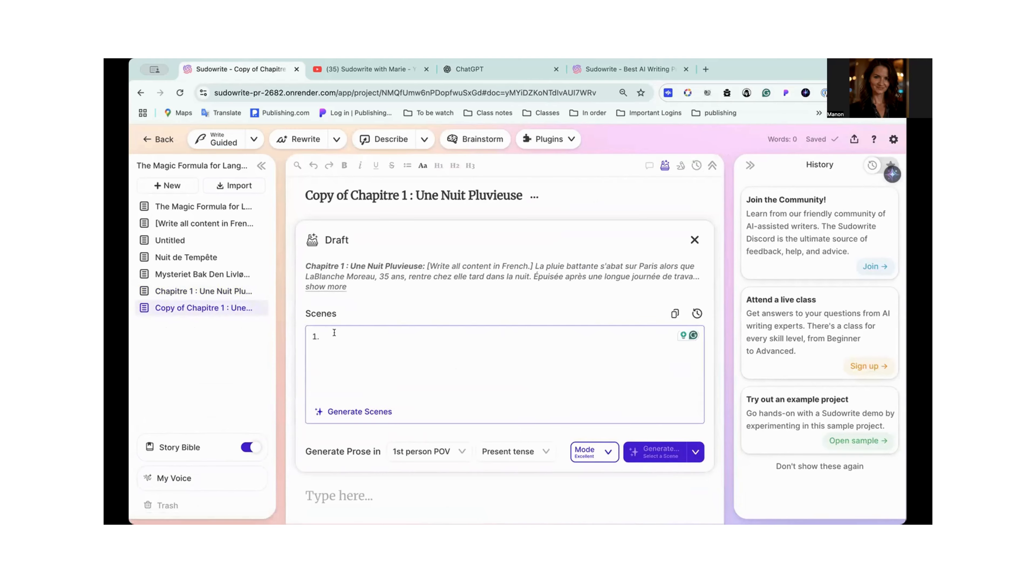
pyautogui.hotkey('ctrl', 'v')
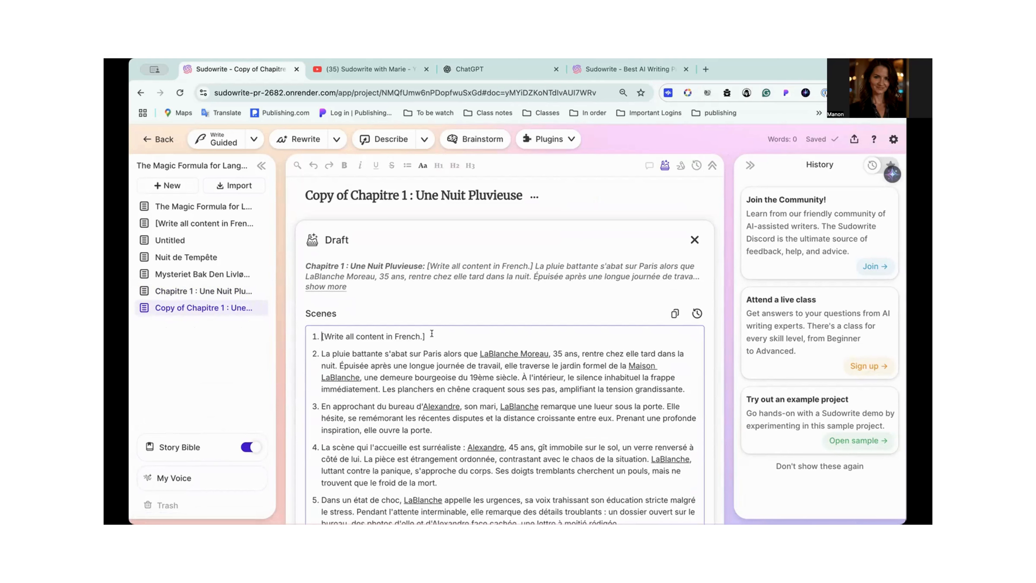
# - Remove the "[Write all content in French.]" entry from the copied chapter's scene list
pyautogui.moveTo(431, 334); pyautogui.dragTo(245, 329)
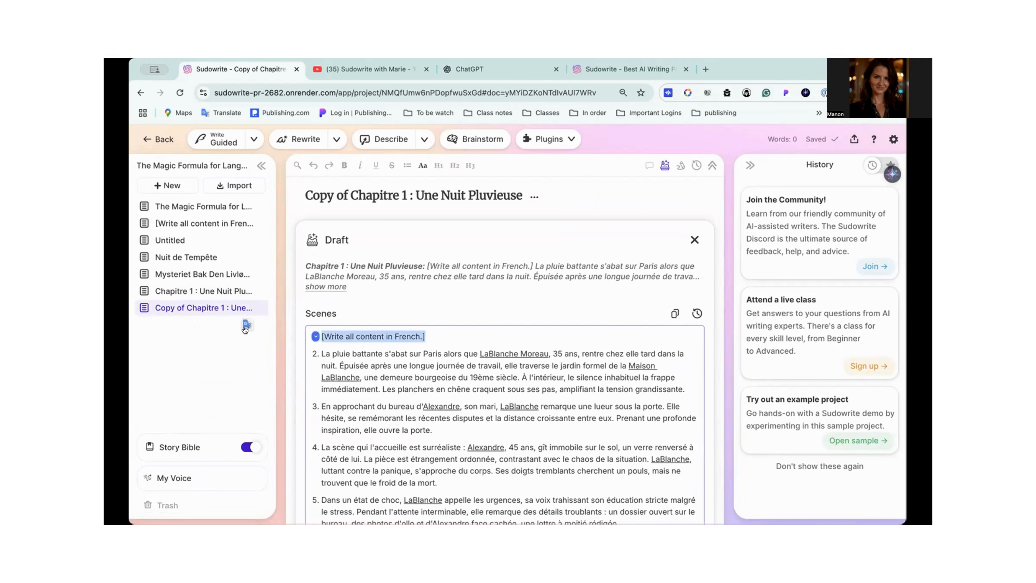
pyautogui.press('BackSpace')
pyautogui.press('Delete')
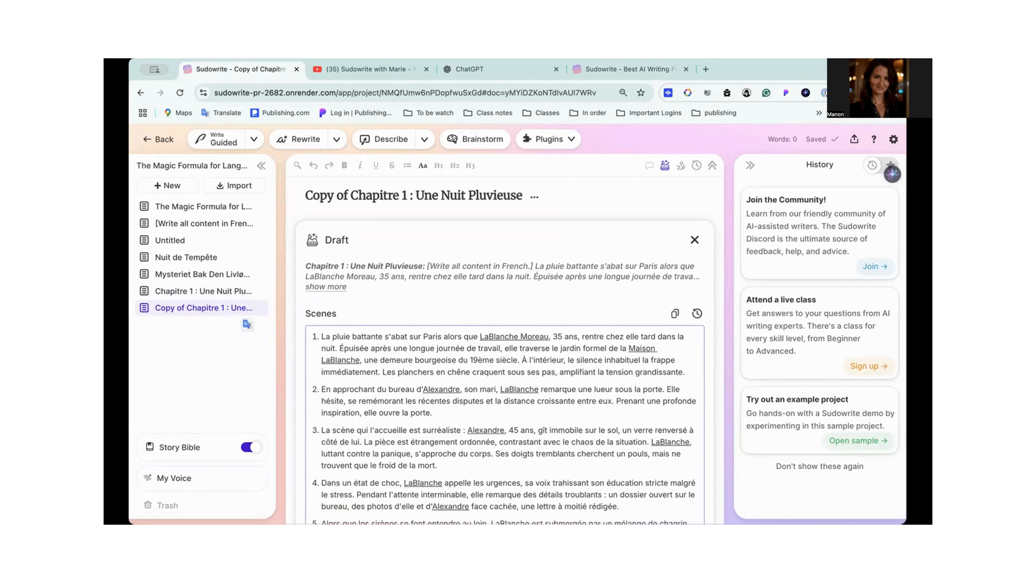
pyautogui.scroll(-1, 360, 356)
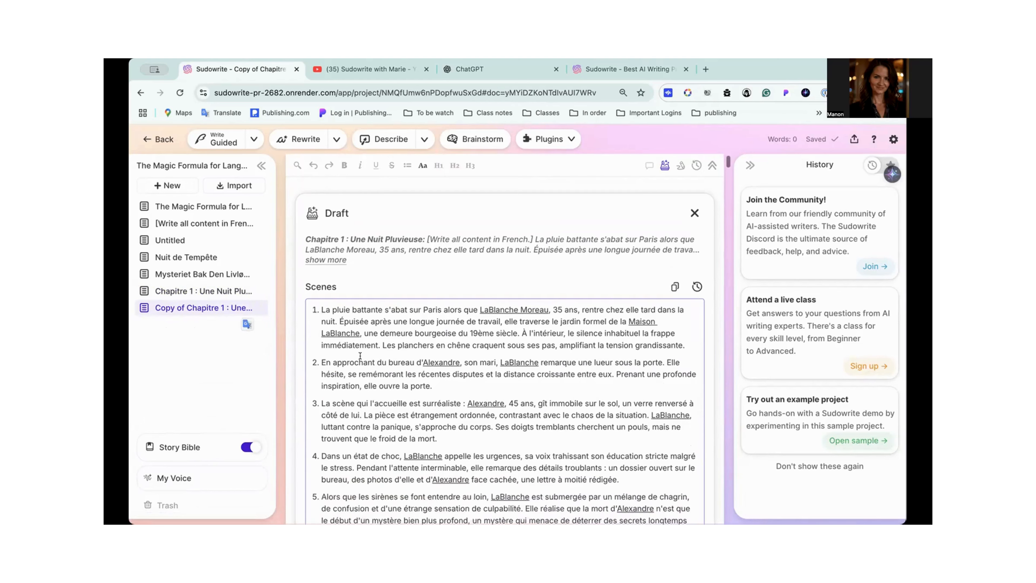
# - Set prose generation to start from Scene 1 and request prose for the copied chapter's pasted scenes in Excellent mode
pyautogui.scroll(-5, 360, 356)
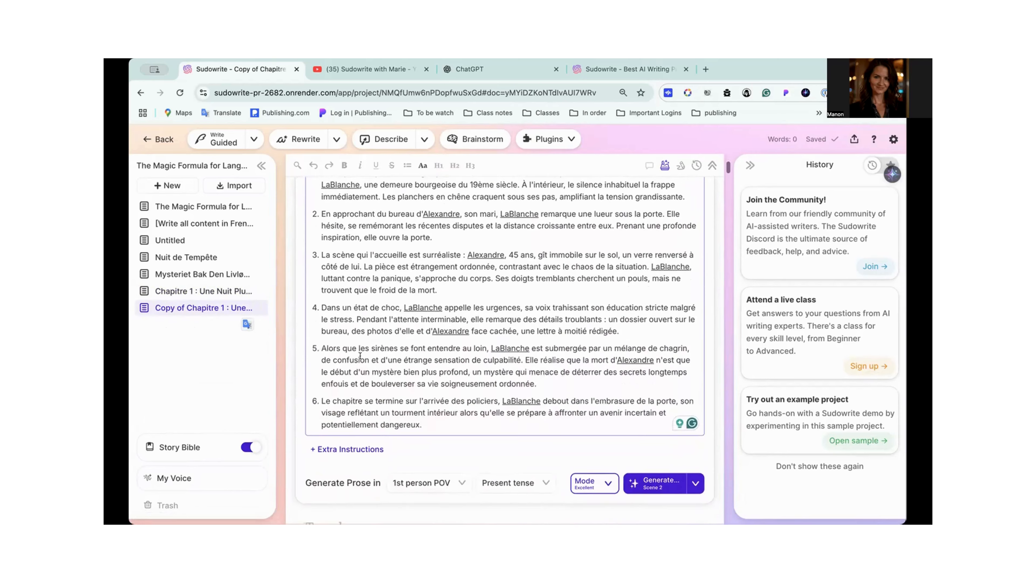
pyautogui.scroll(4, 426, 319)
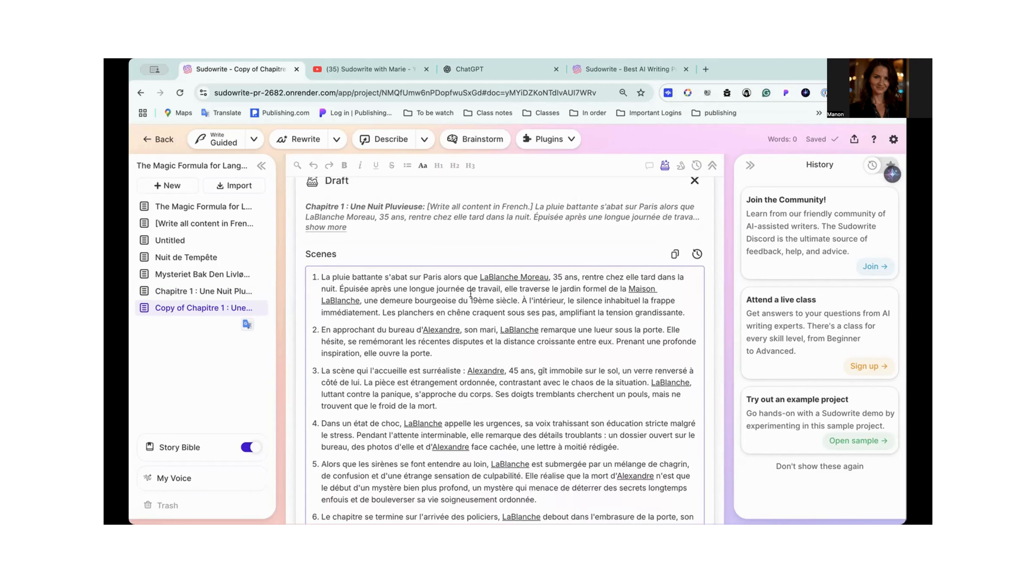
pyautogui.scroll(-7, 471, 294)
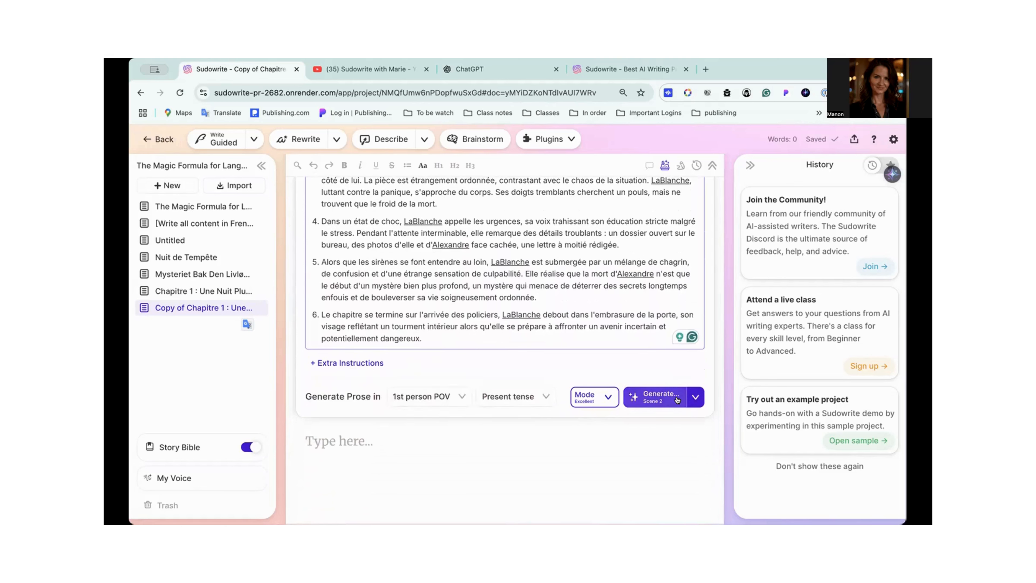
pyautogui.click(696, 396)
pyautogui.click(581, 458)
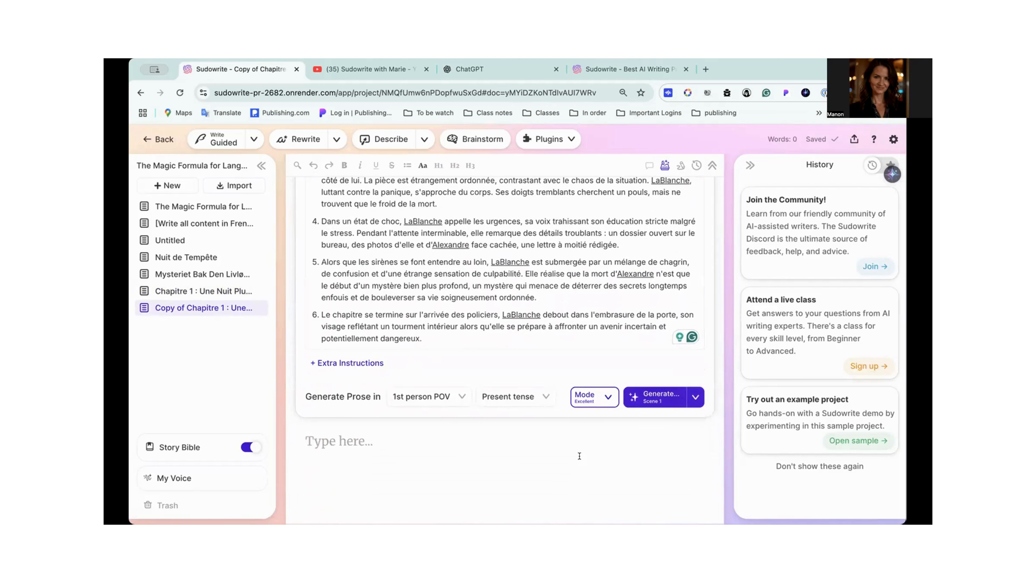
pyautogui.click(659, 395)
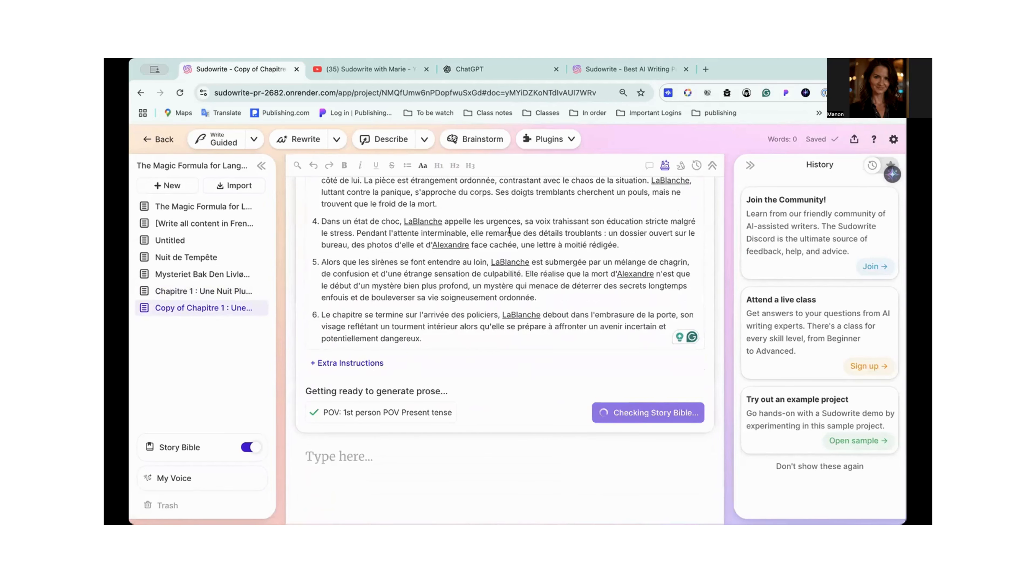
# - Review the scenes and Story Bible check, then generate the copied chapter's prose in 1st person POV, present tense
pyautogui.scroll(5, 503, 315)
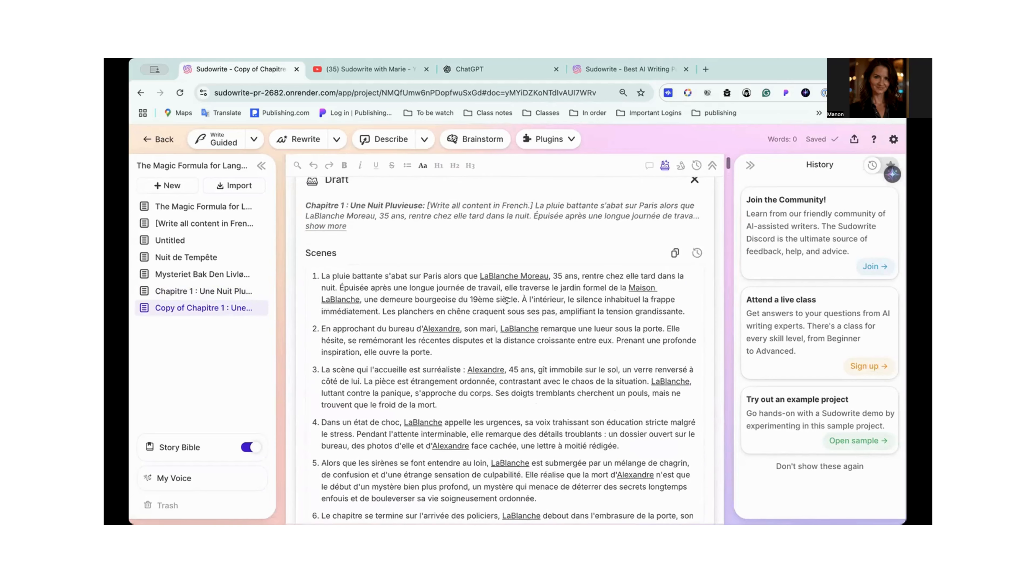
pyautogui.scroll(-3, 519, 405)
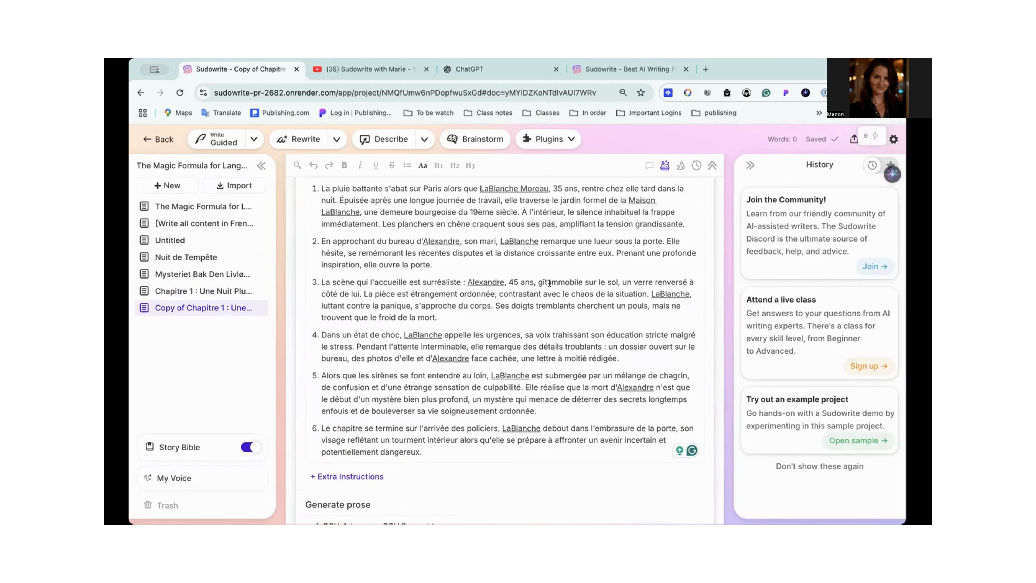
pyautogui.scroll(-1, 509, 306)
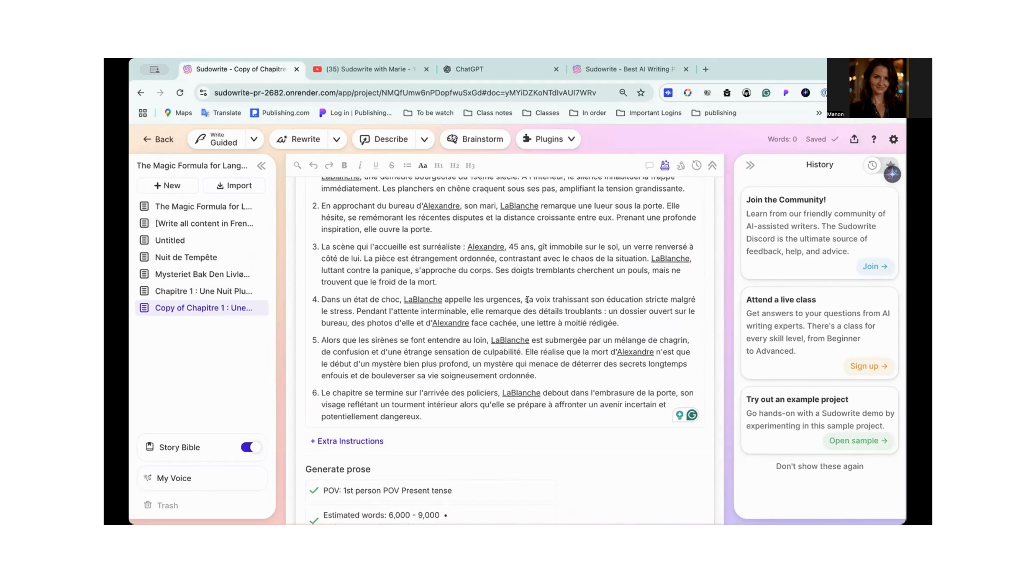
pyautogui.scroll(-1, 484, 315)
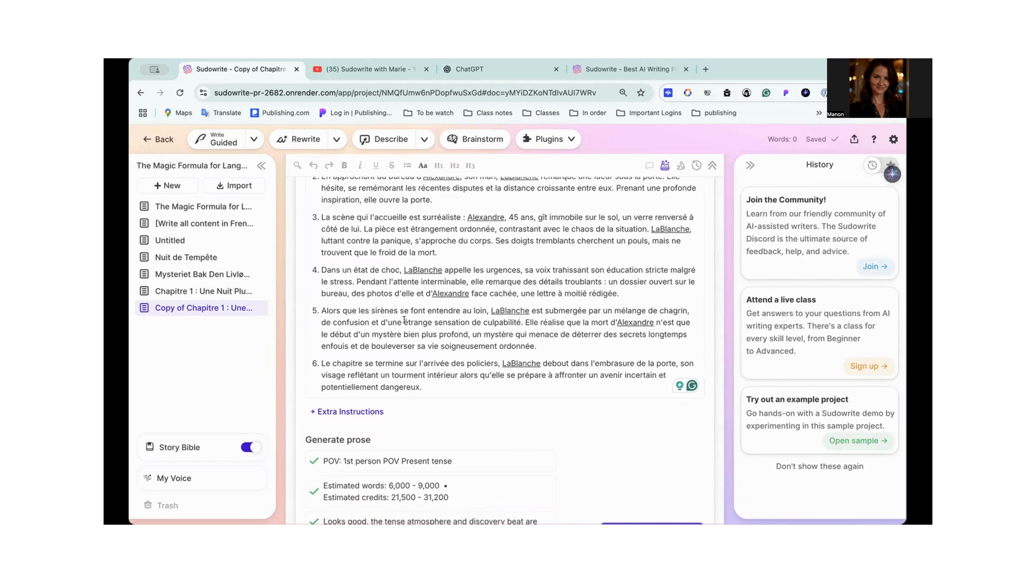
pyautogui.scroll(-5, 449, 352)
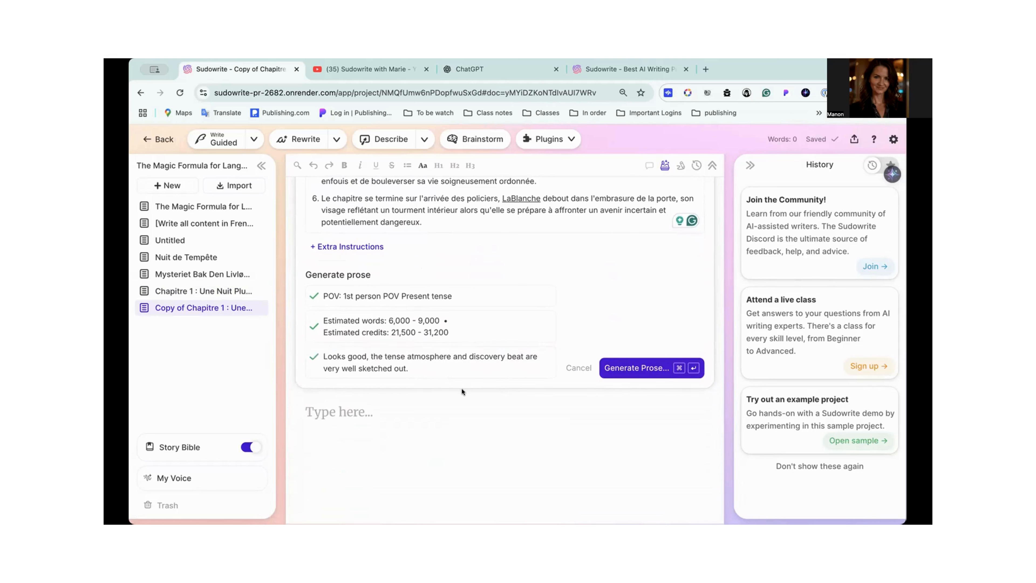
pyautogui.click(643, 369)
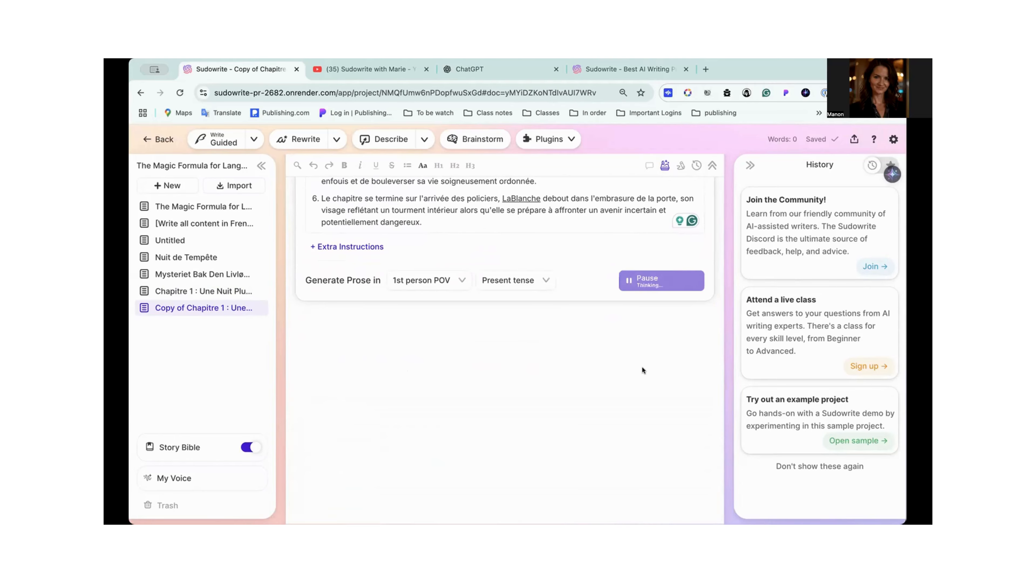
# - Review the Chapitre 1 : Une Nuit Pluvieuse summary in the Story Bible outline and the synopsis preceding it
pyautogui.click(192, 448)
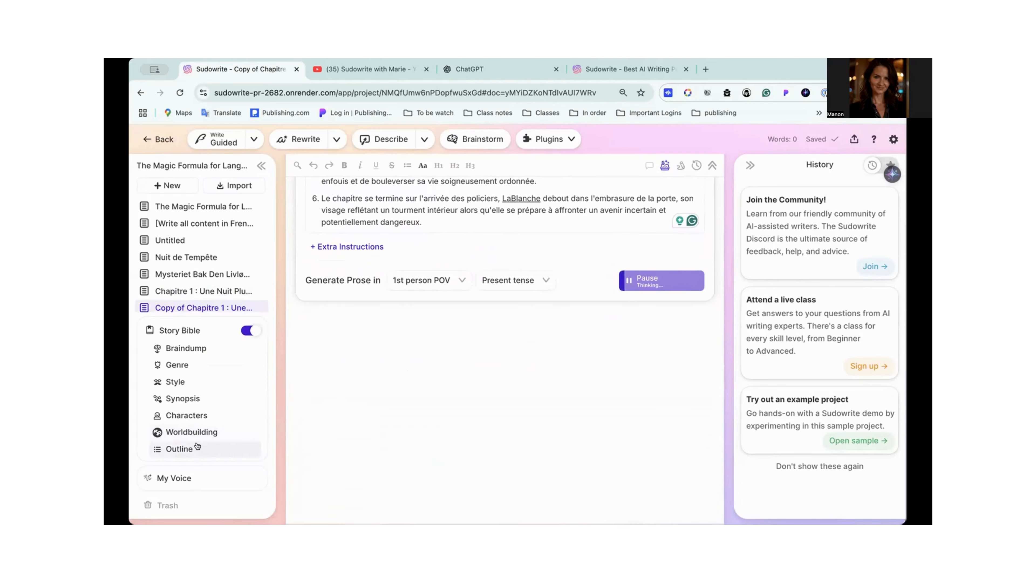
pyautogui.scroll(-10, 295, 426)
pyautogui.scroll(-6, 463, 379)
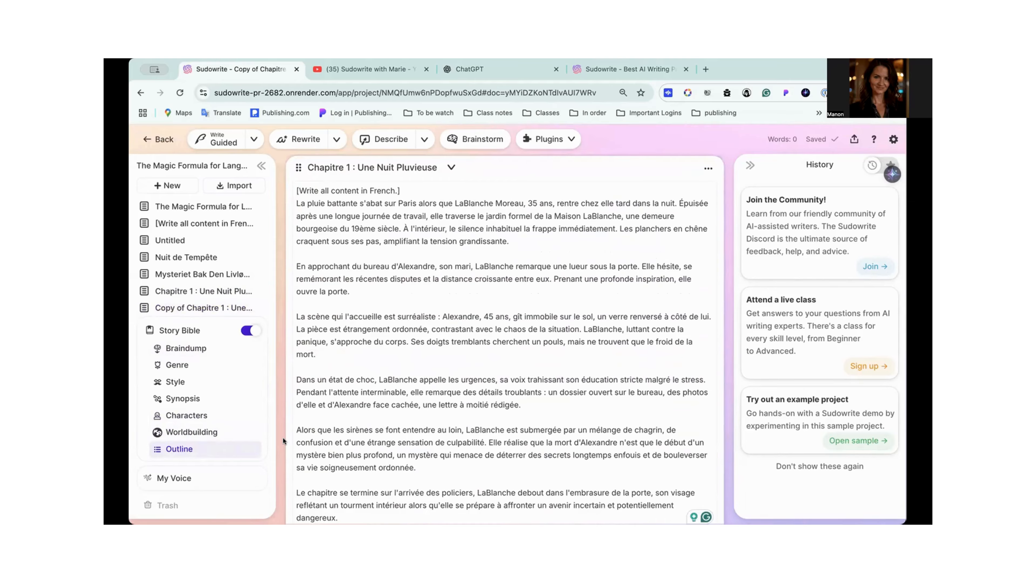
pyautogui.scroll(20, 282, 438)
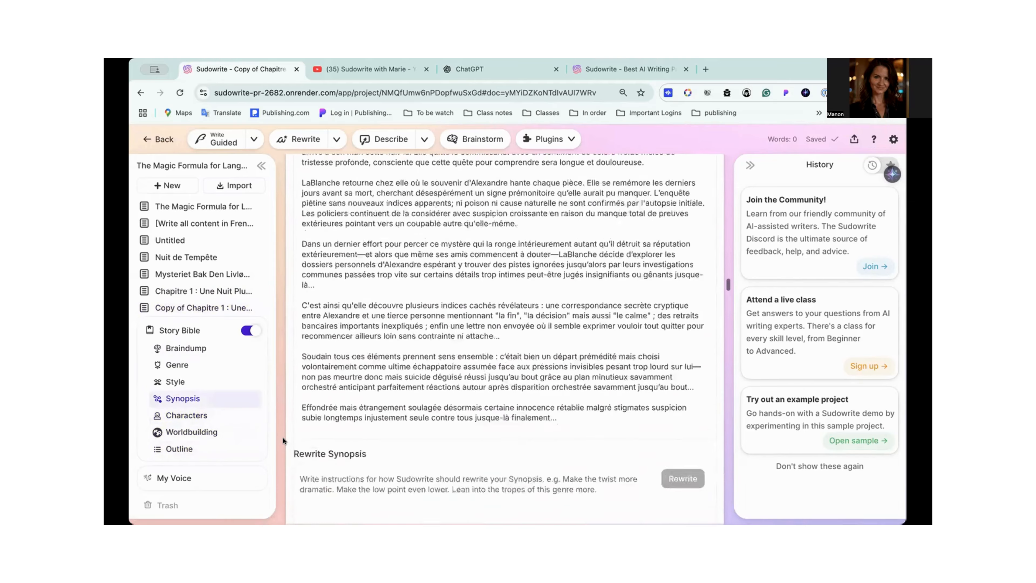
pyautogui.scroll(20, 283, 438)
pyautogui.scroll(15, 283, 438)
pyautogui.click(211, 330)
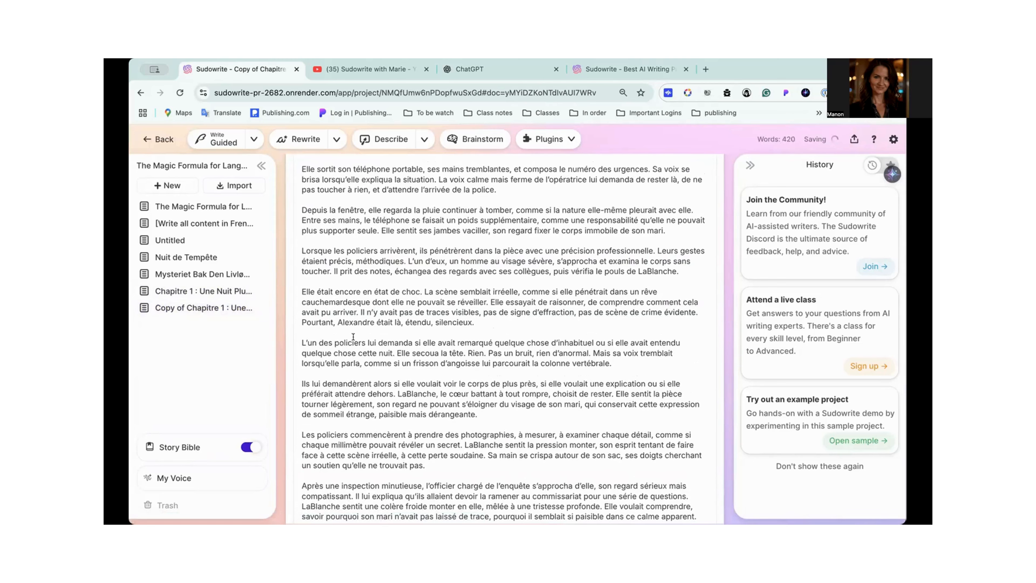
# - Return to Copy of Chapitre 1 : Une Nuit Pluvieuse and read the newly generated French prose
pyautogui.click(209, 311)
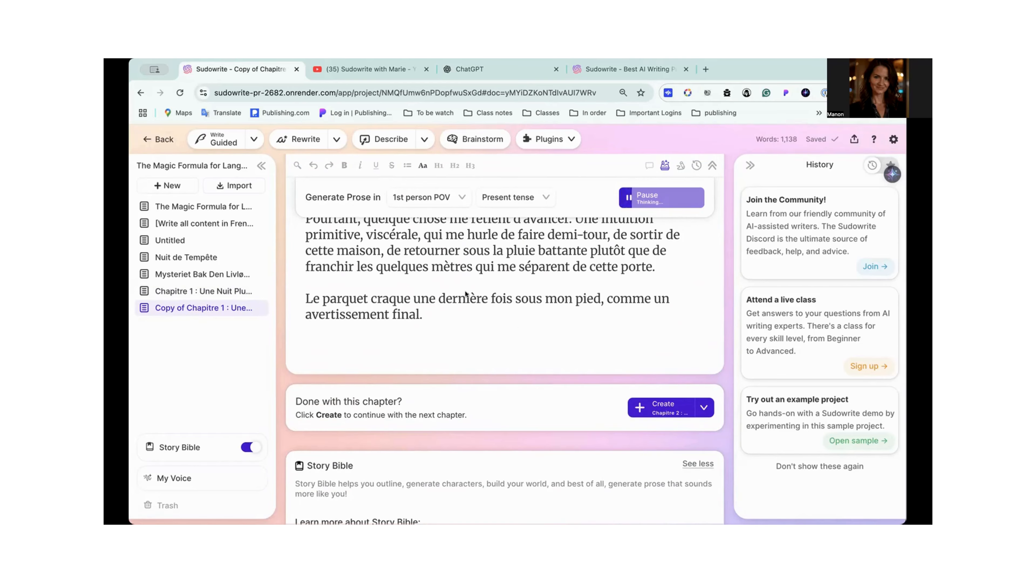
pyautogui.scroll(15, 466, 293)
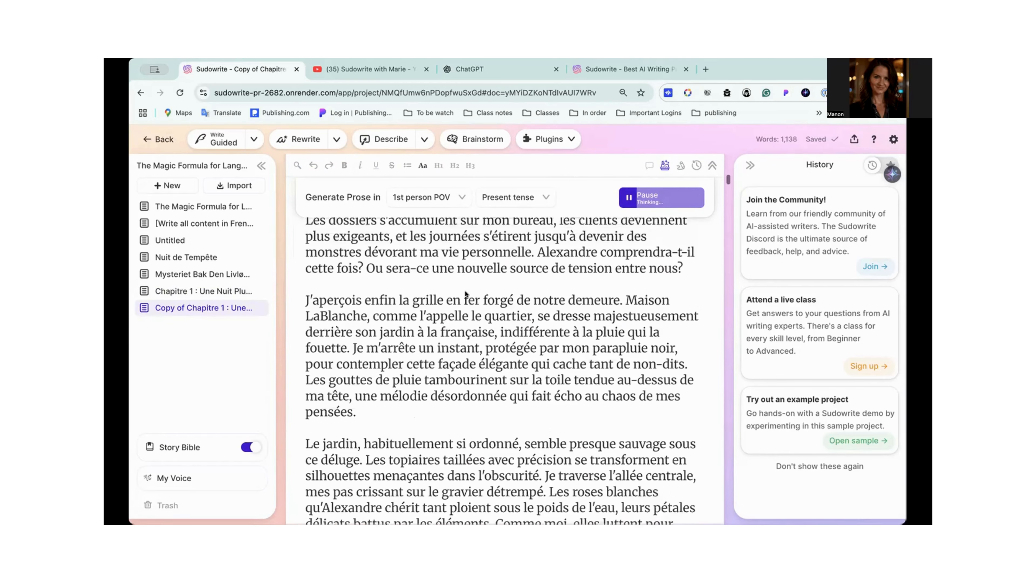
pyautogui.scroll(-10, 466, 294)
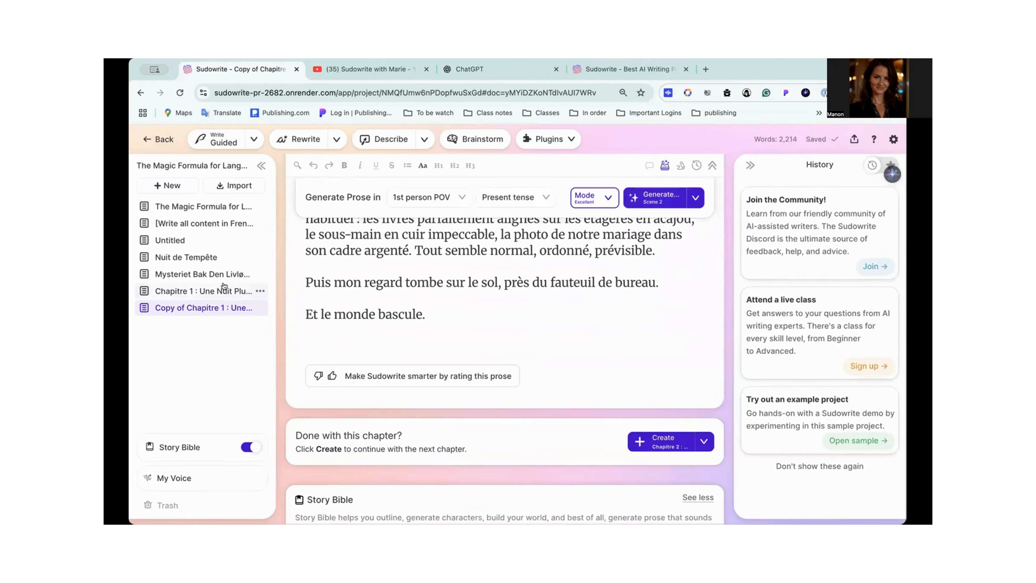
# - Copy the "[Write all content in French.]" line from the Chapitre 1 summary in the Story Bible outline
pyautogui.click(187, 447)
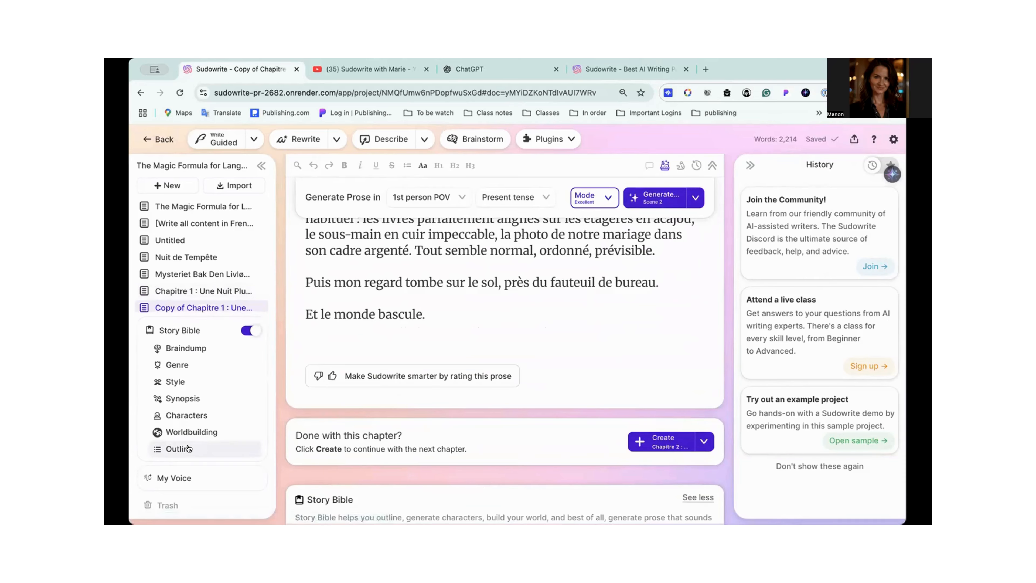
pyautogui.click(188, 449)
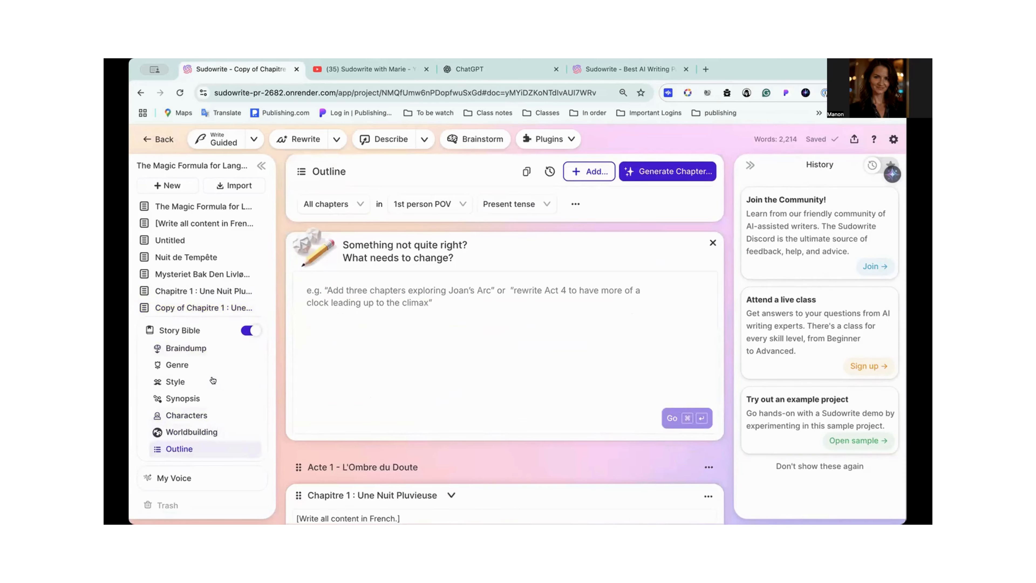
pyautogui.scroll(-15, 344, 493)
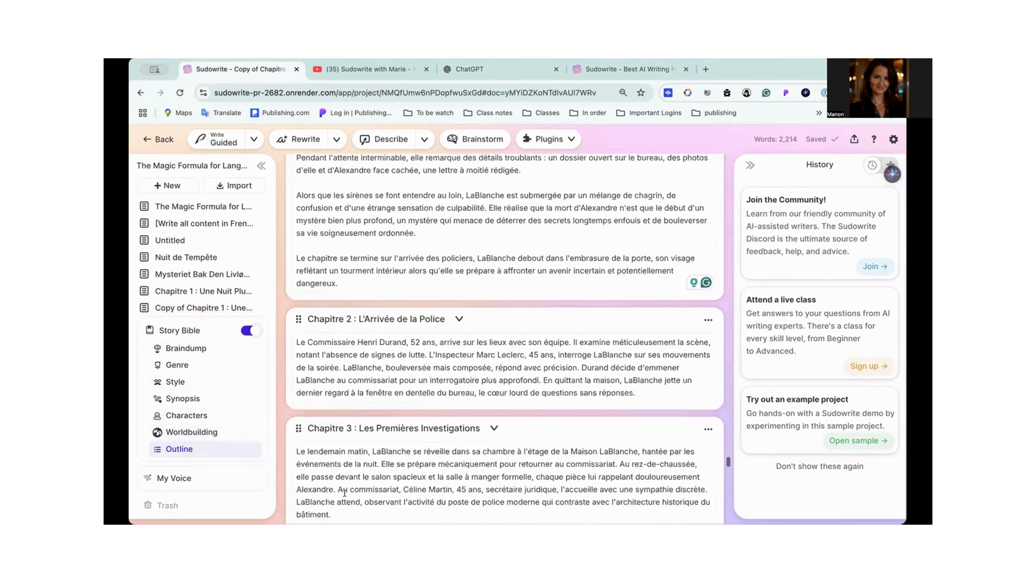
pyautogui.scroll(-1, 345, 493)
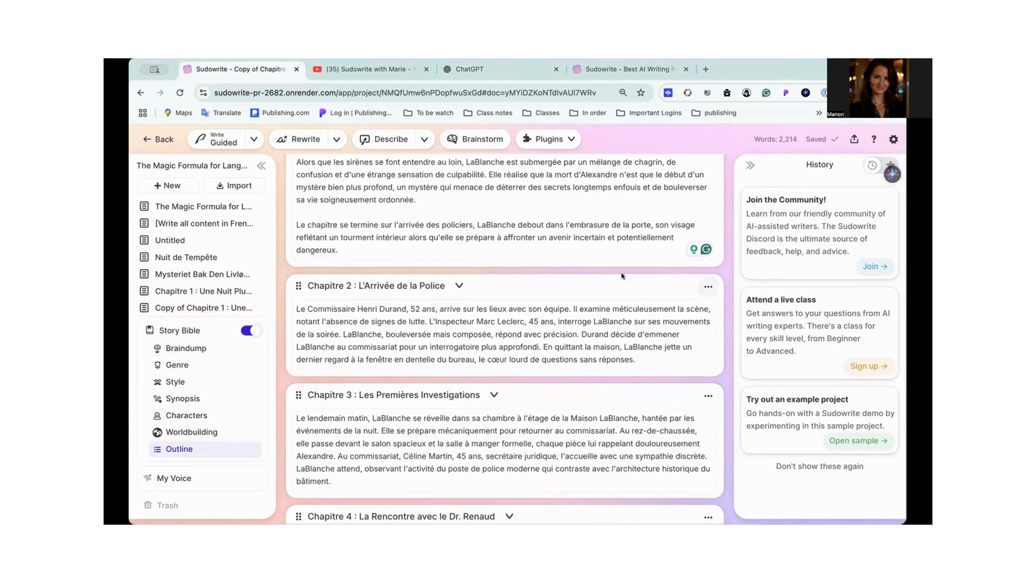
pyautogui.scroll(10, 621, 275)
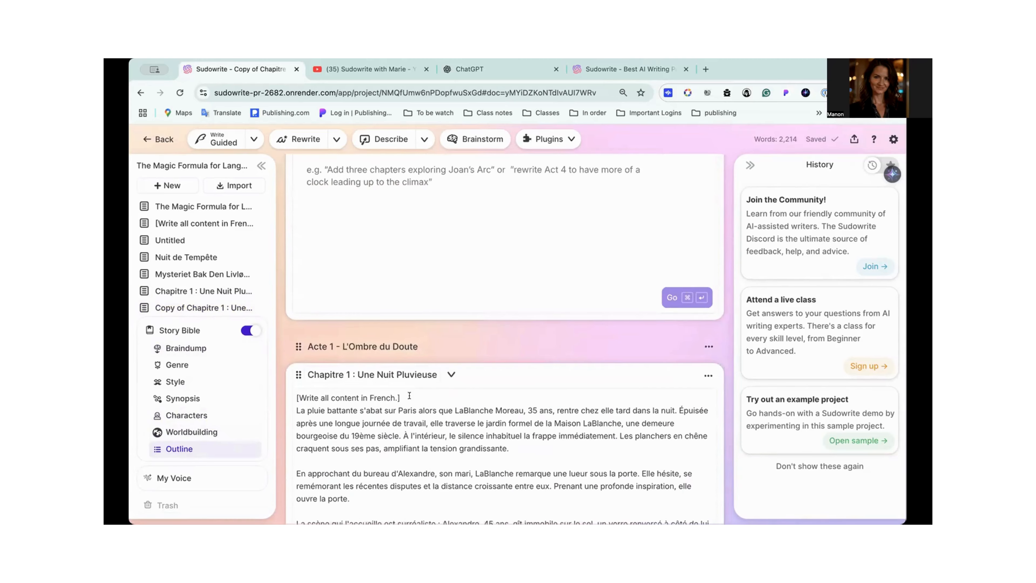
pyautogui.moveTo(409, 395); pyautogui.dragTo(287, 396)
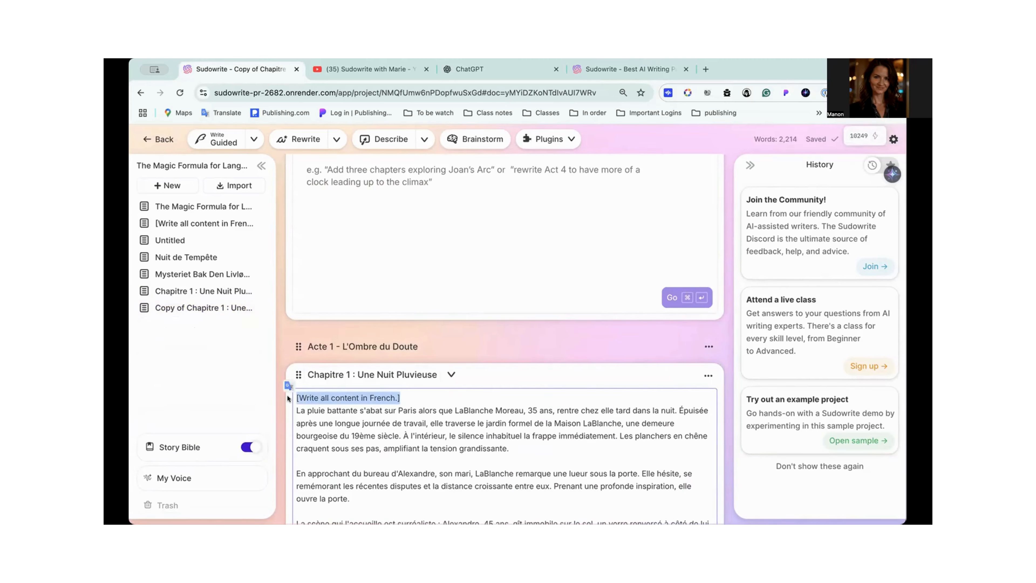
# - Enter "[Write all content in French.]" as the custom rewrite instructions for Chapitre 2 : L'Arrivée de la Police
pyautogui.scroll(-15, 563, 444)
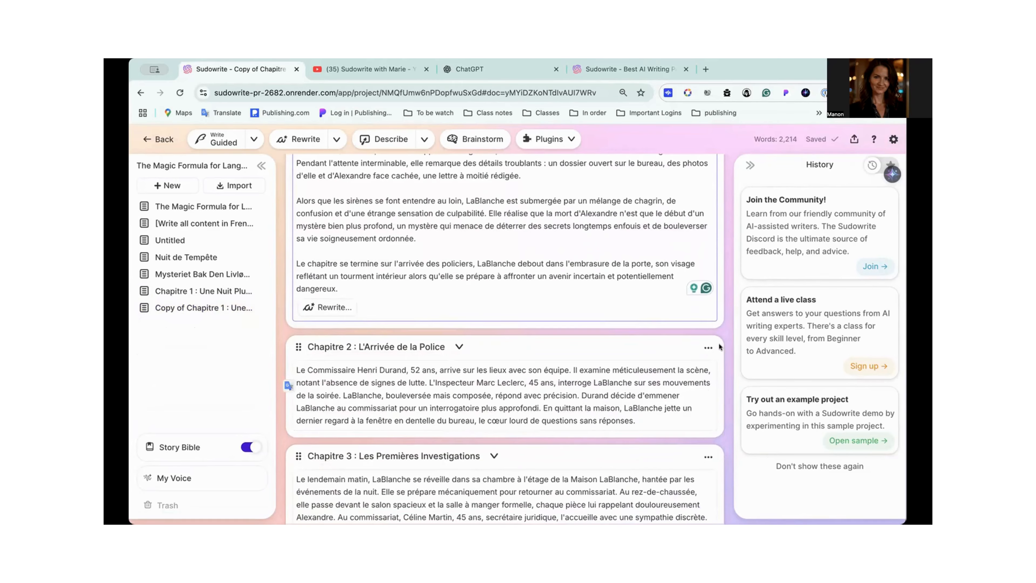
pyautogui.click(709, 347)
pyautogui.click(569, 366)
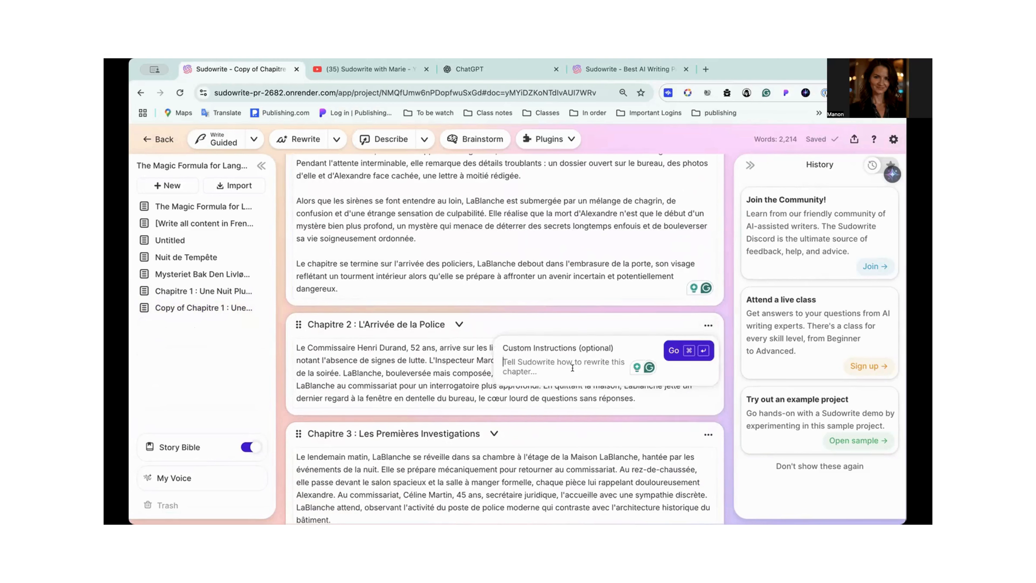
pyautogui.press('super+v')
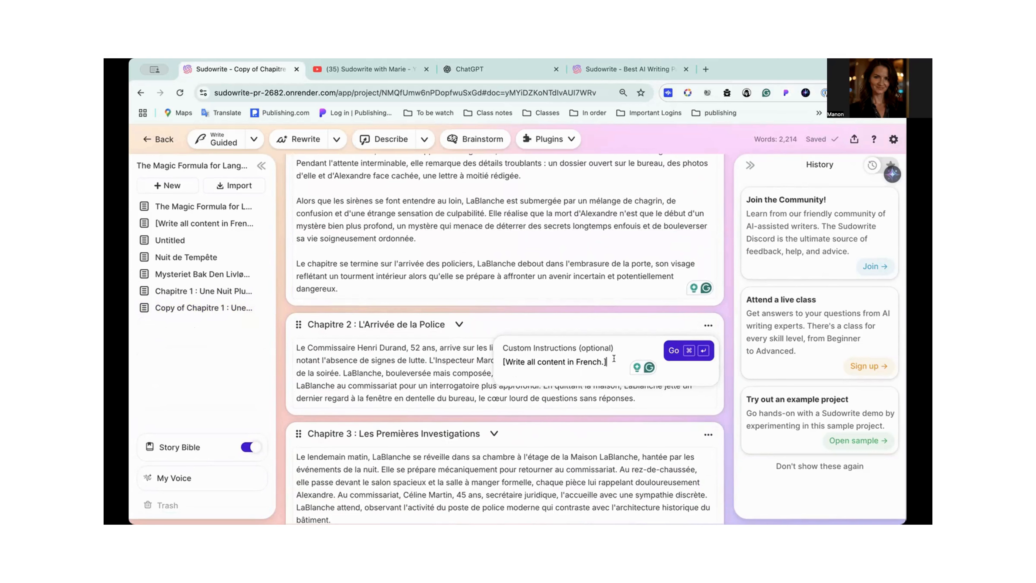
pyautogui.moveTo(614, 358); pyautogui.dragTo(484, 361)
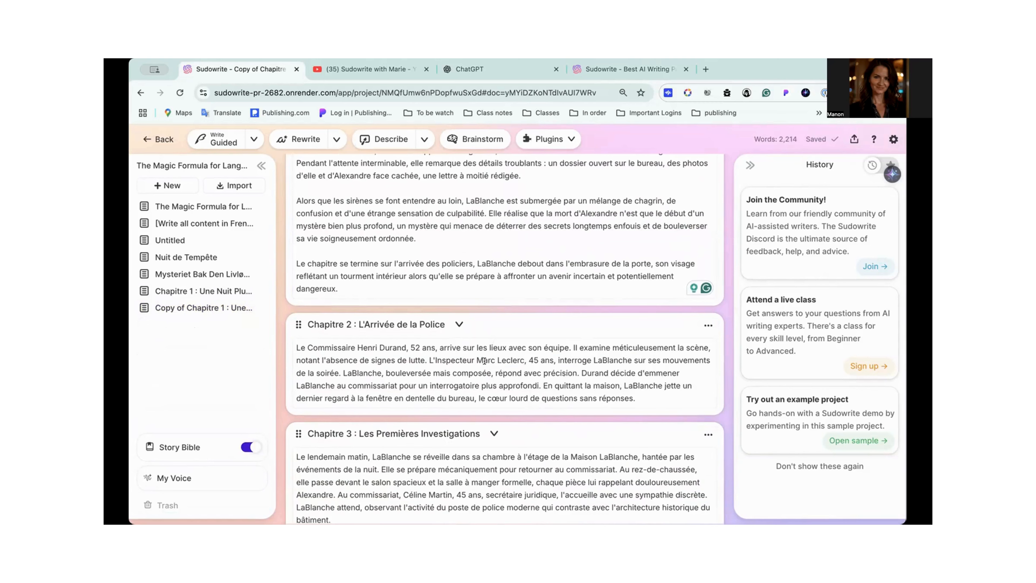
# - Insert "[Write all content in French.]" on its own line at the start of the Chapitre 2 summary
pyautogui.click(297, 347)
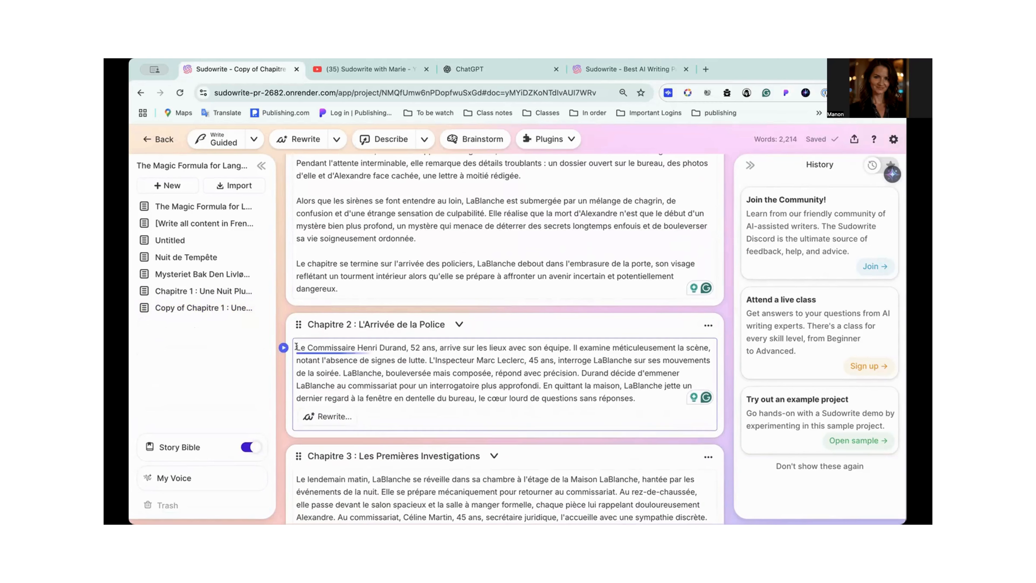
pyautogui.hotkey('ctrl', 'v')
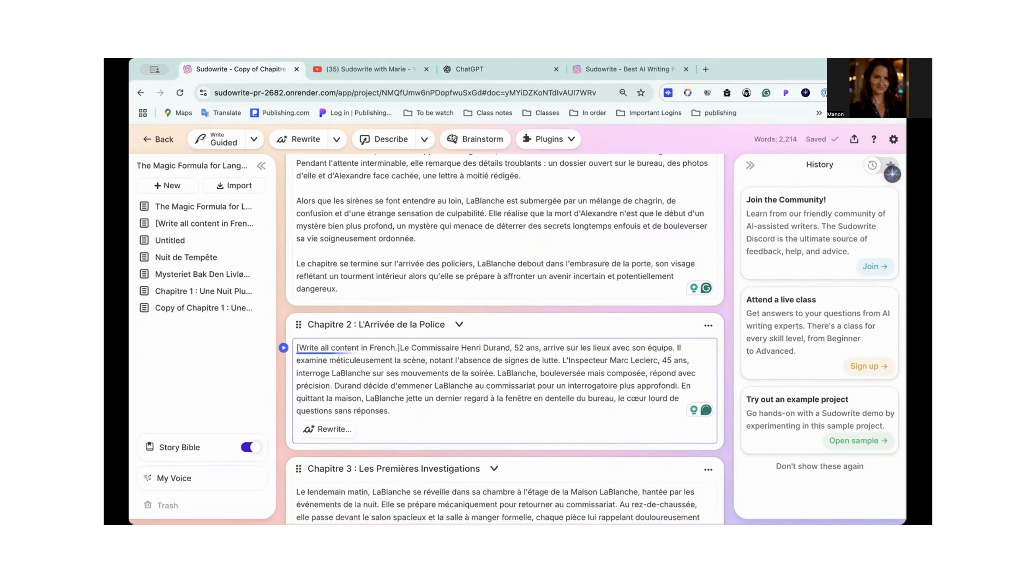
pyautogui.press('Return')
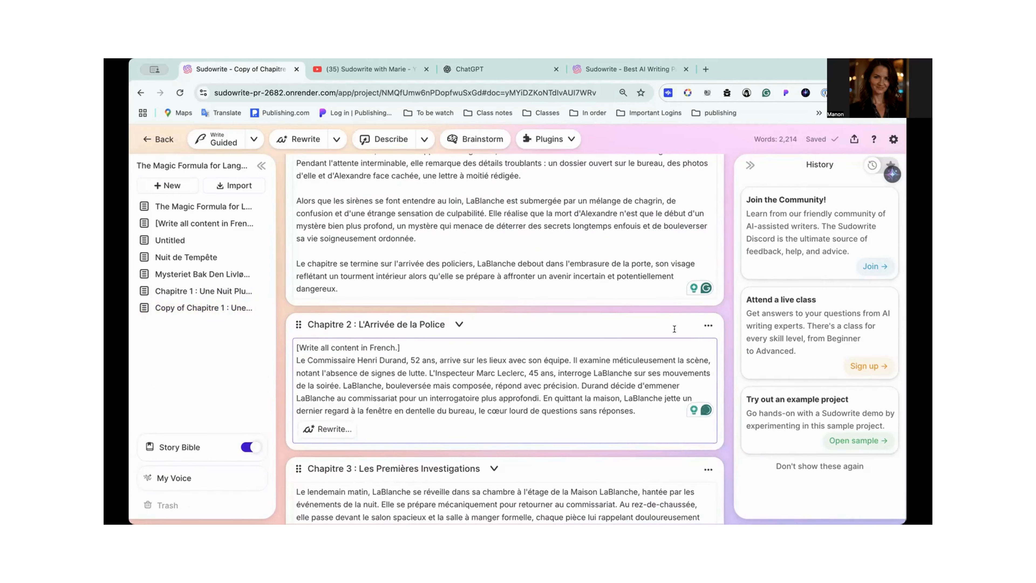
# - Clear the custom rewrite instructions for Chapitre 2 : L'Arrivée de la Police and rewrite its outline summary without any
pyautogui.click(708, 325)
pyautogui.click(565, 369)
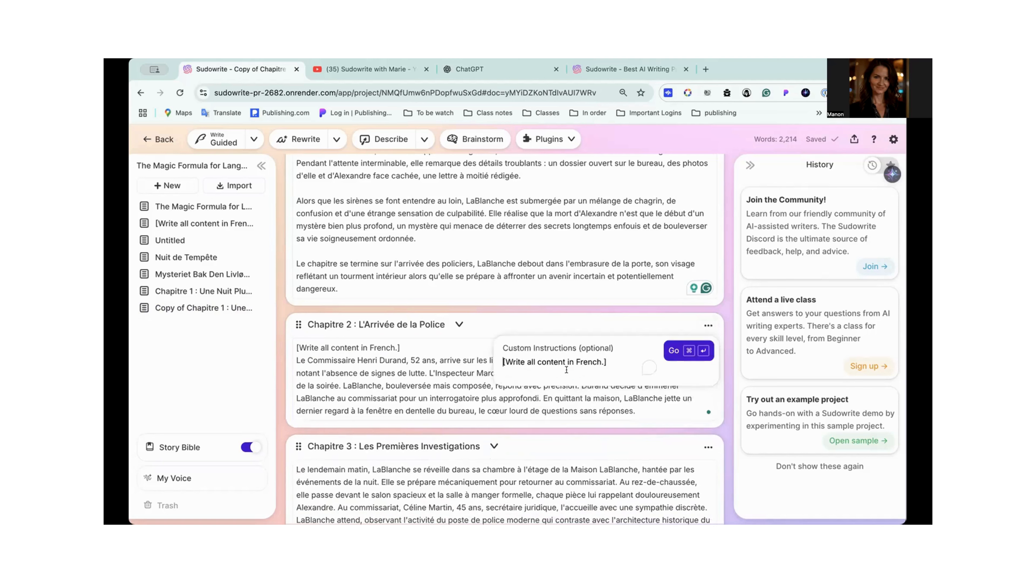
pyautogui.moveTo(604, 355); pyautogui.dragTo(468, 361)
pyautogui.click(709, 326)
pyautogui.click(609, 367)
pyautogui.moveTo(612, 358); pyautogui.dragTo(500, 360)
pyautogui.press('BackSpace')
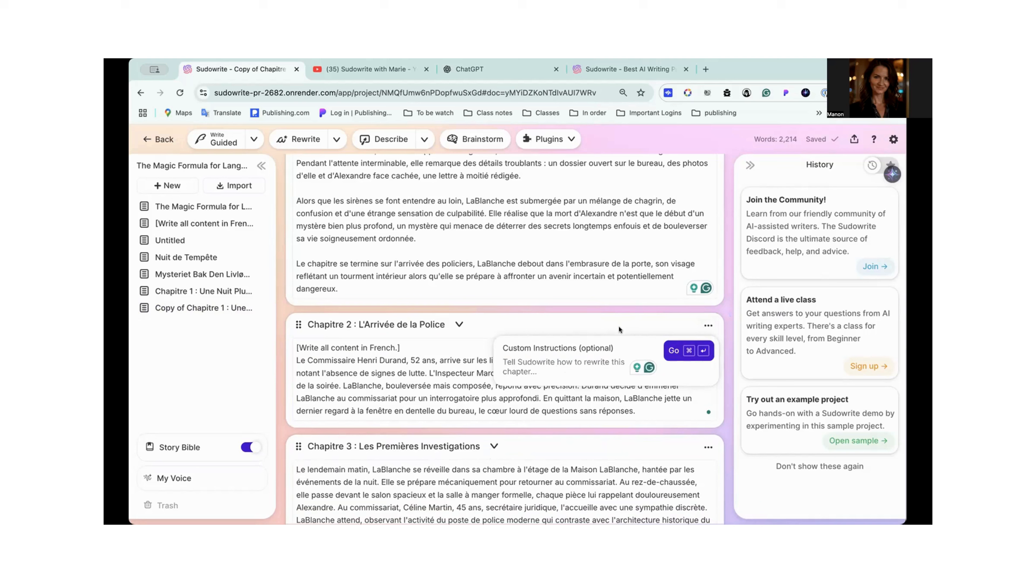
pyautogui.click(673, 351)
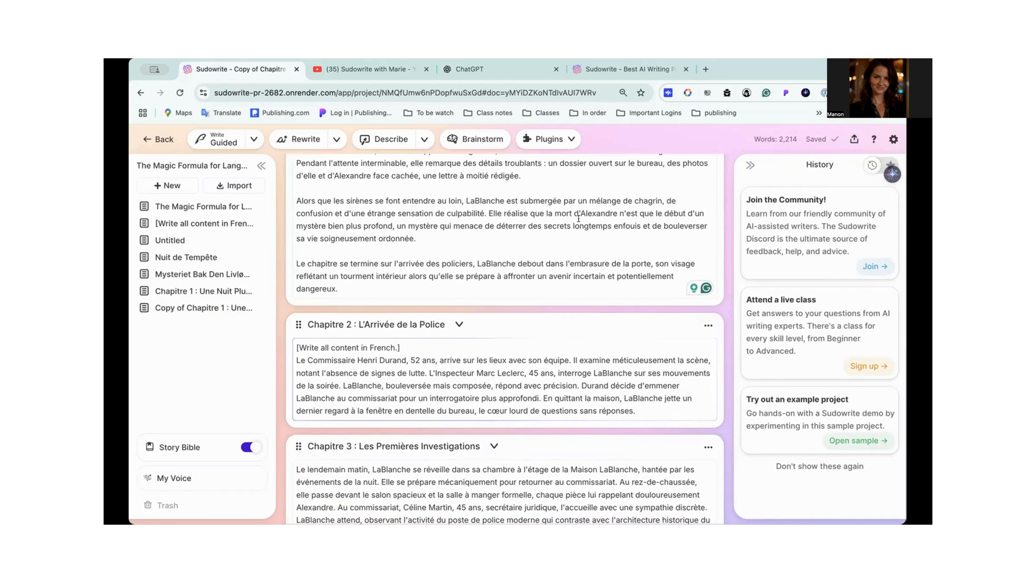
pyautogui.scroll(-2, 579, 218)
pyautogui.scroll(-2, 579, 218)
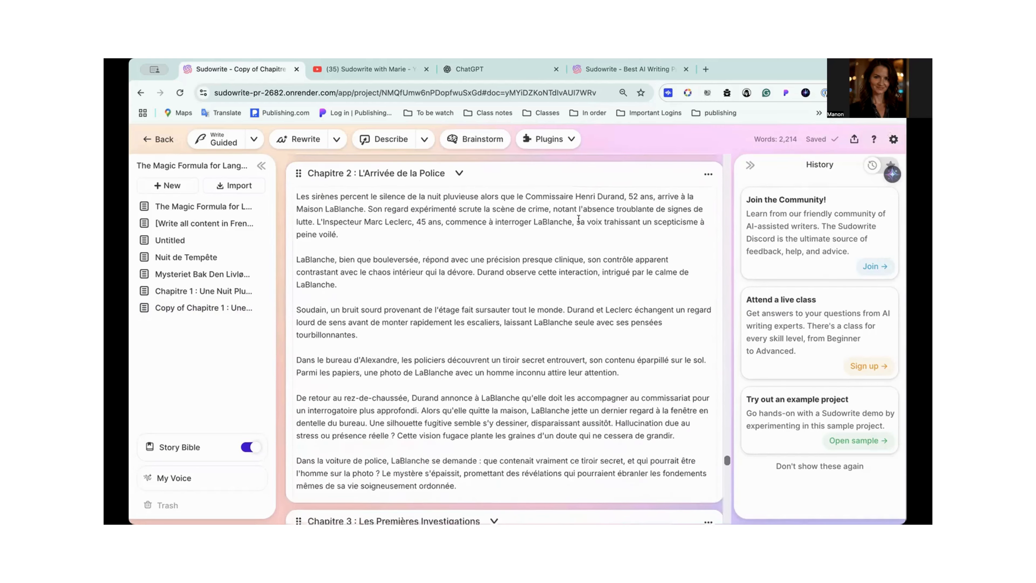
# - Copy the full outline summary of Chapitre 2 : L'Arrivée de la Police
pyautogui.click(367, 202)
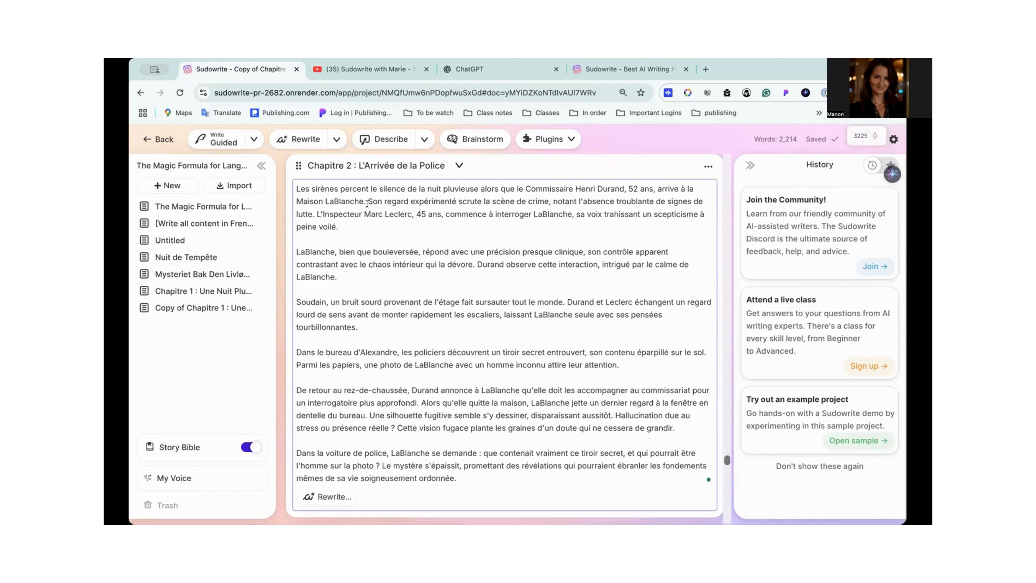
pyautogui.hotkey('ctrl', 'a')
pyautogui.click(398, 301)
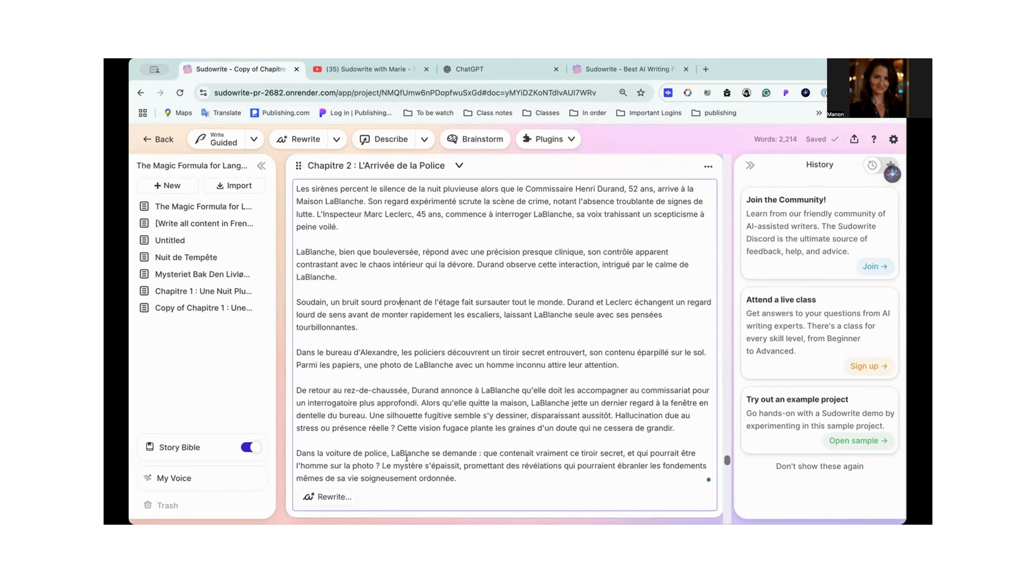
pyautogui.scroll(1, 346, 447)
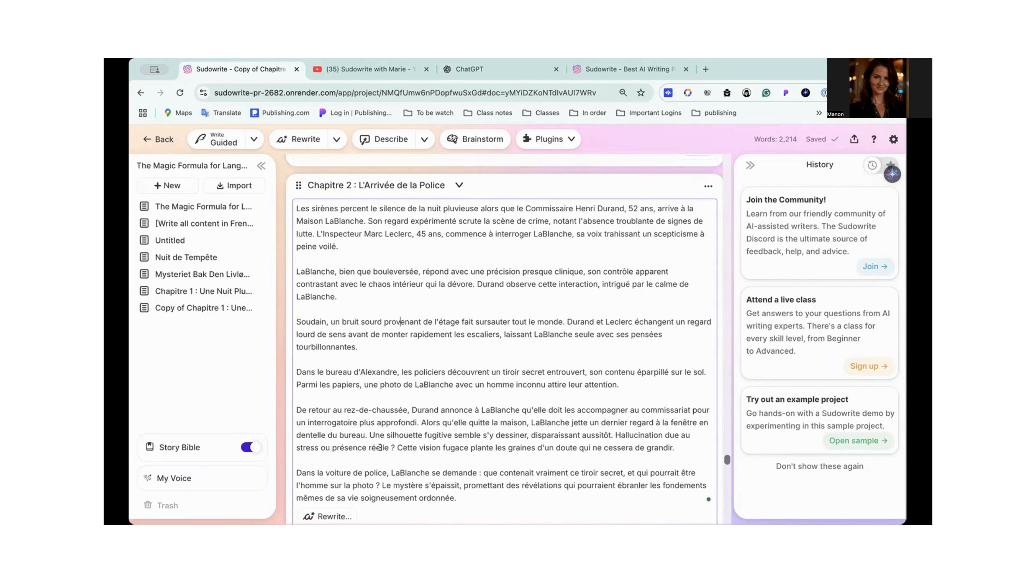
pyautogui.scroll(-6, 358, 290)
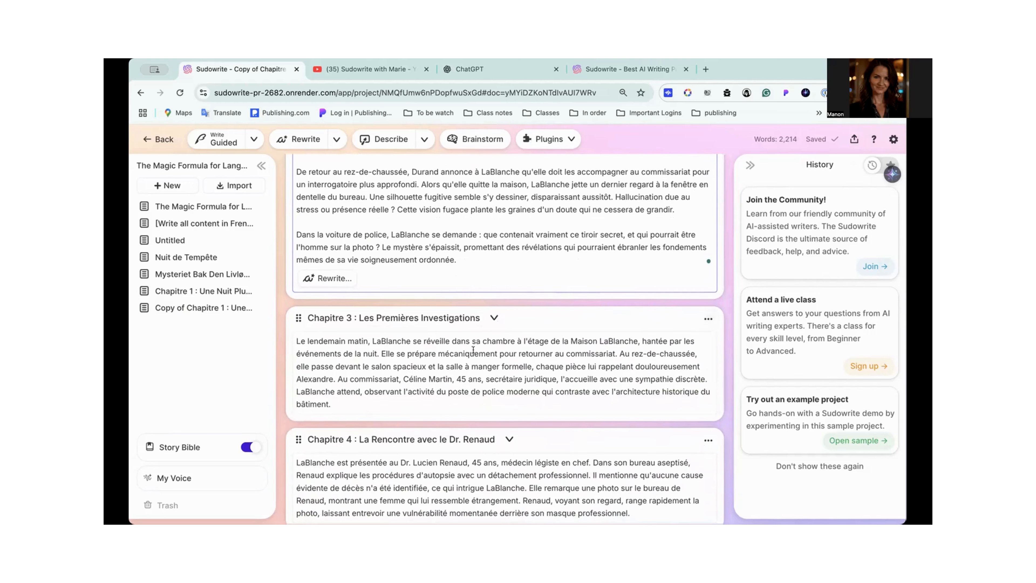
pyautogui.scroll(7, 468, 351)
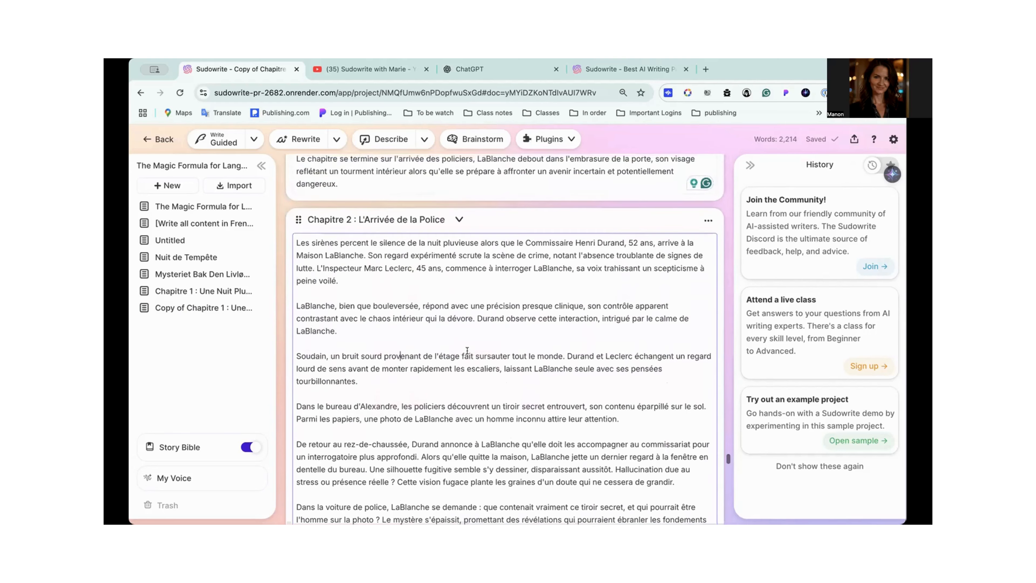
pyautogui.click(708, 223)
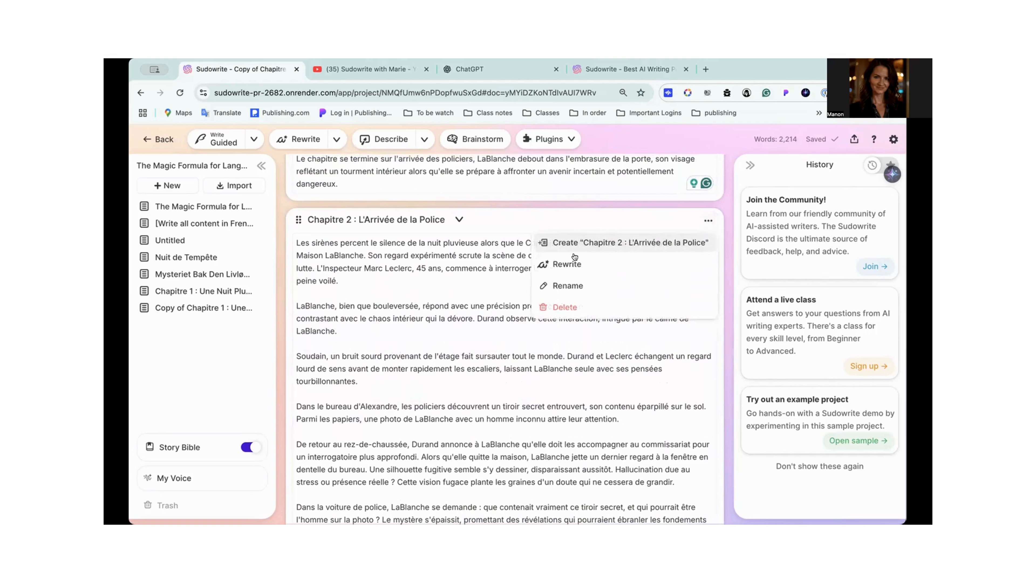
pyautogui.click(572, 265)
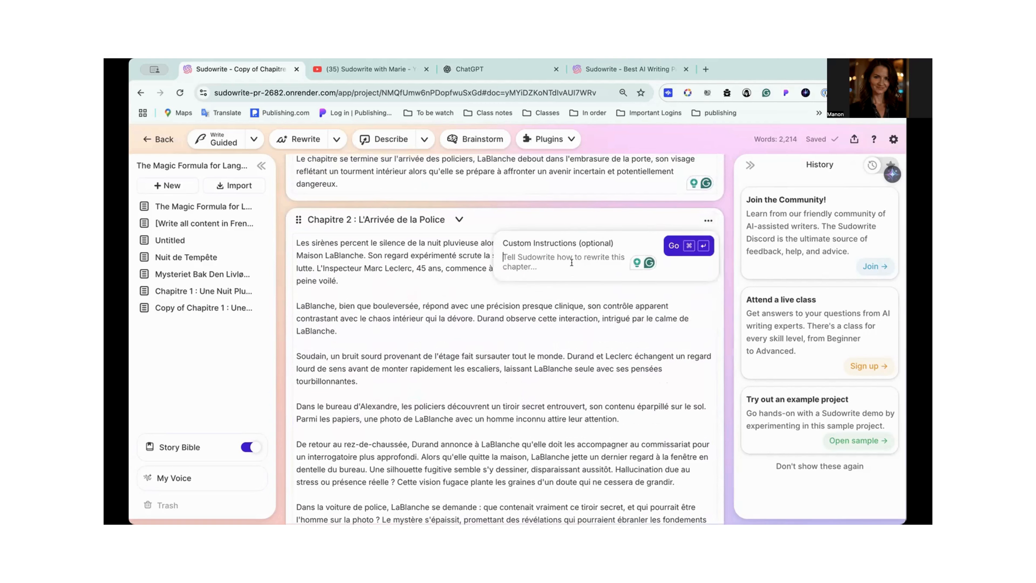
pyautogui.click(692, 280)
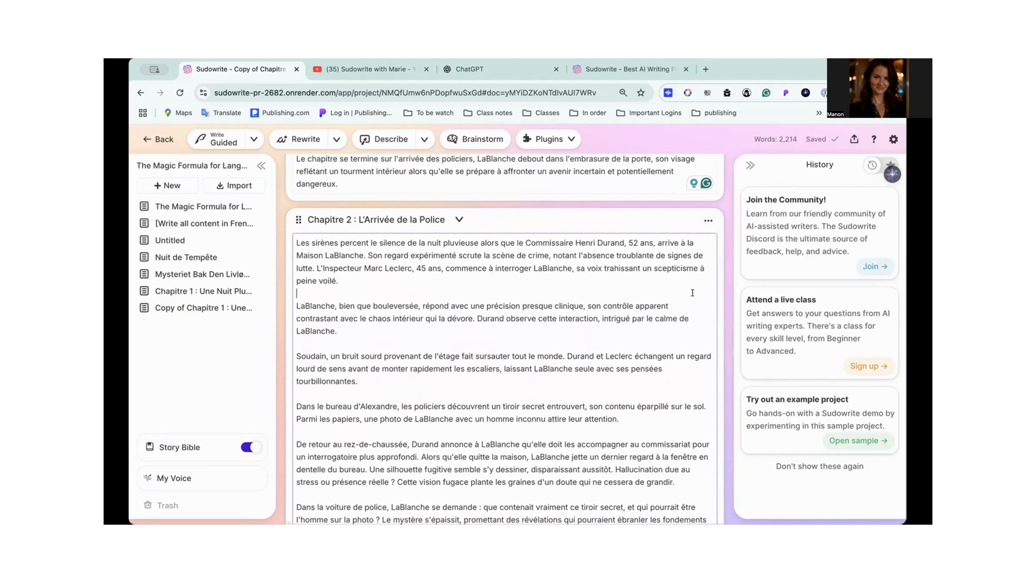
# - Create the Chapitre 2 : L'Arrivée de la Police document from the outline, continuing from Copy of Chapitre 1 : Une Nuit Pluvieuse
pyautogui.click(708, 221)
pyautogui.click(573, 242)
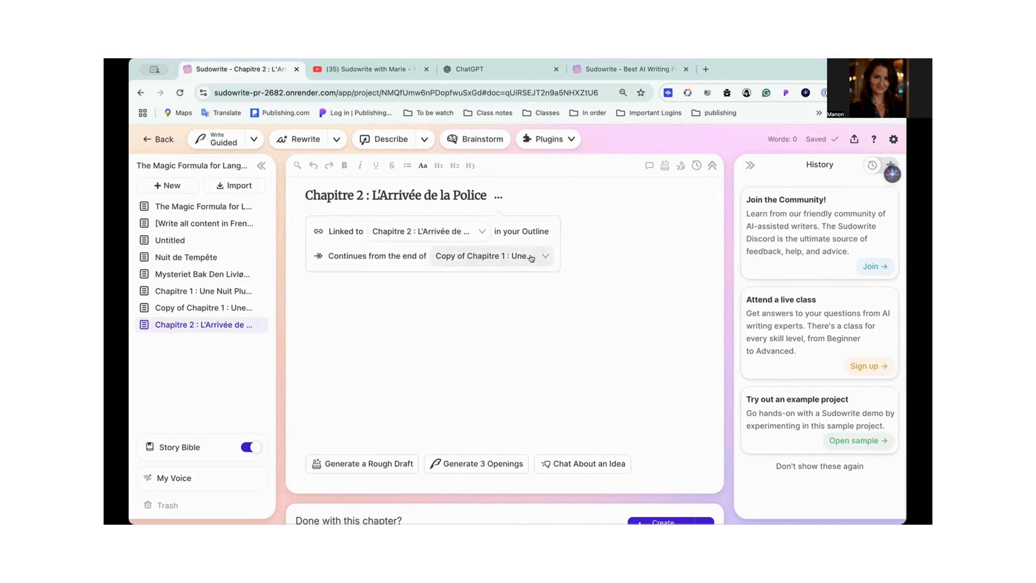
pyautogui.click(546, 257)
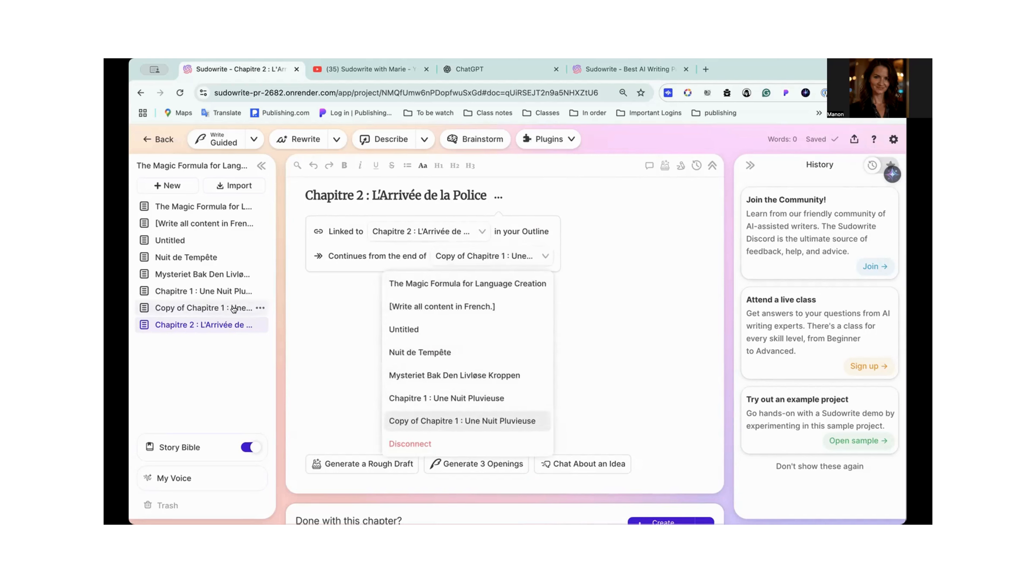
pyautogui.click(484, 417)
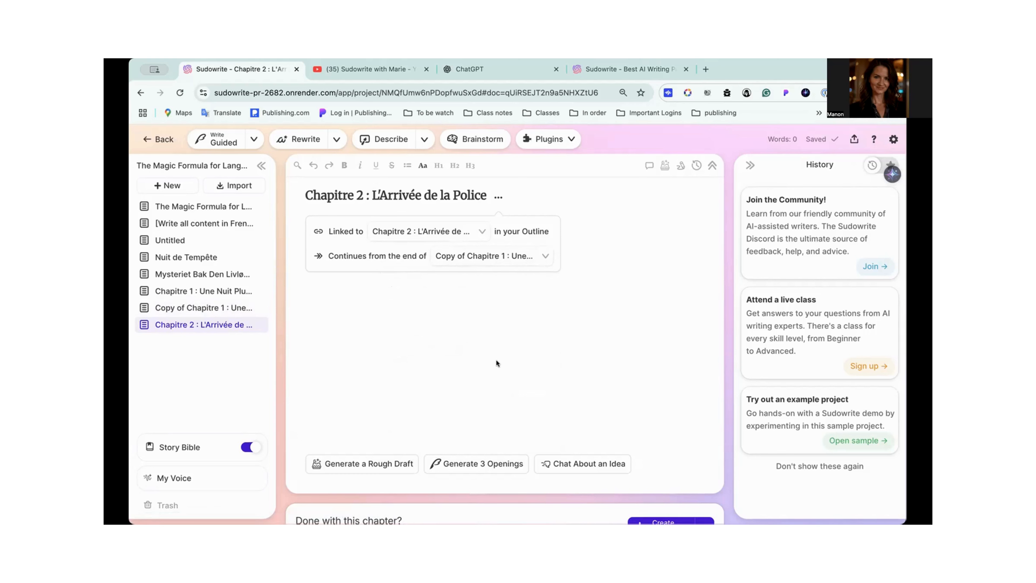
# - Start a rough draft for Chapitre 2 and paste the copied outline summary into it as the scenes
pyautogui.click(337, 471)
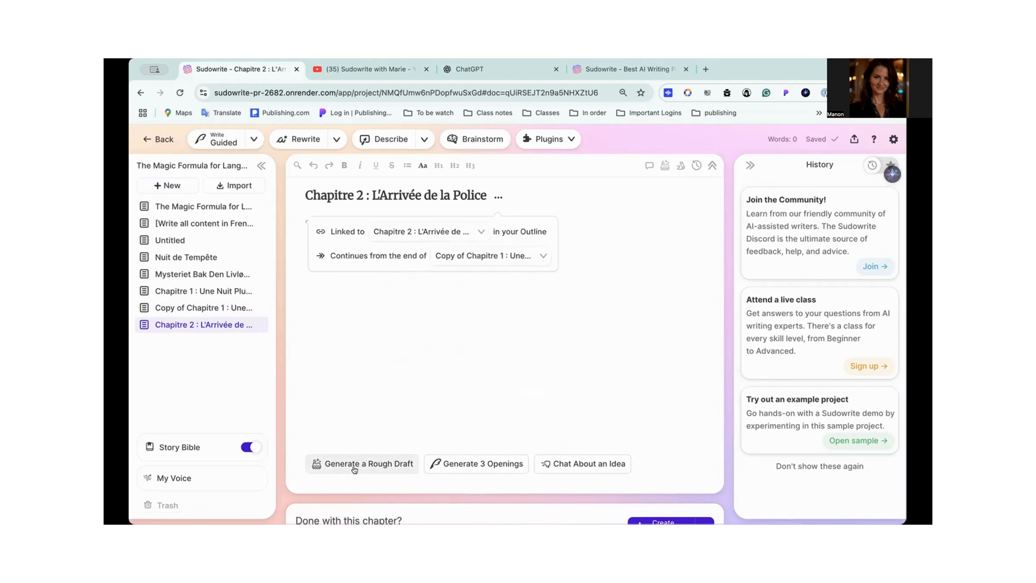
pyautogui.click(351, 348)
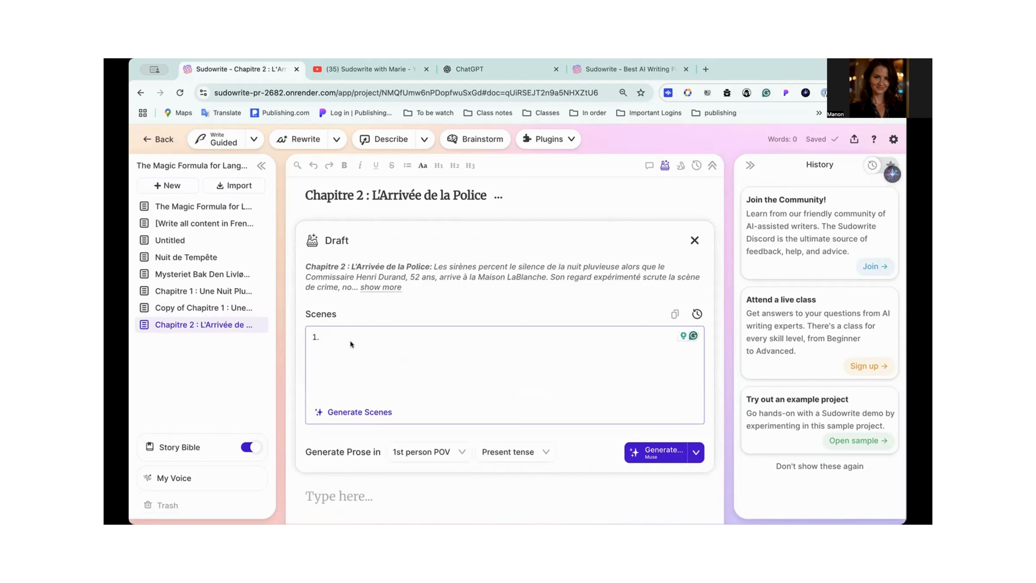
pyautogui.hotkey('ctrl', 'v')
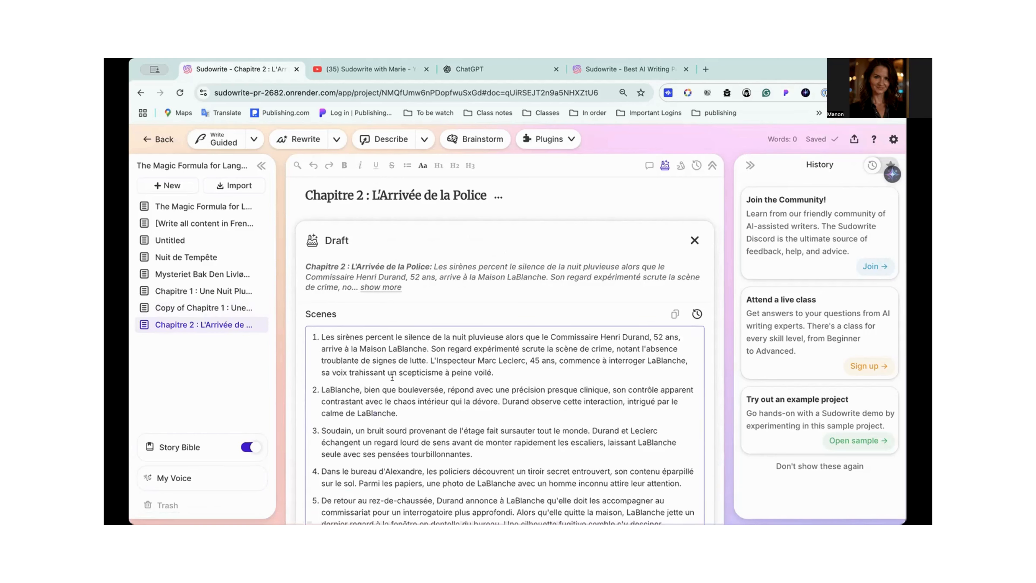
pyautogui.scroll(-5, 392, 377)
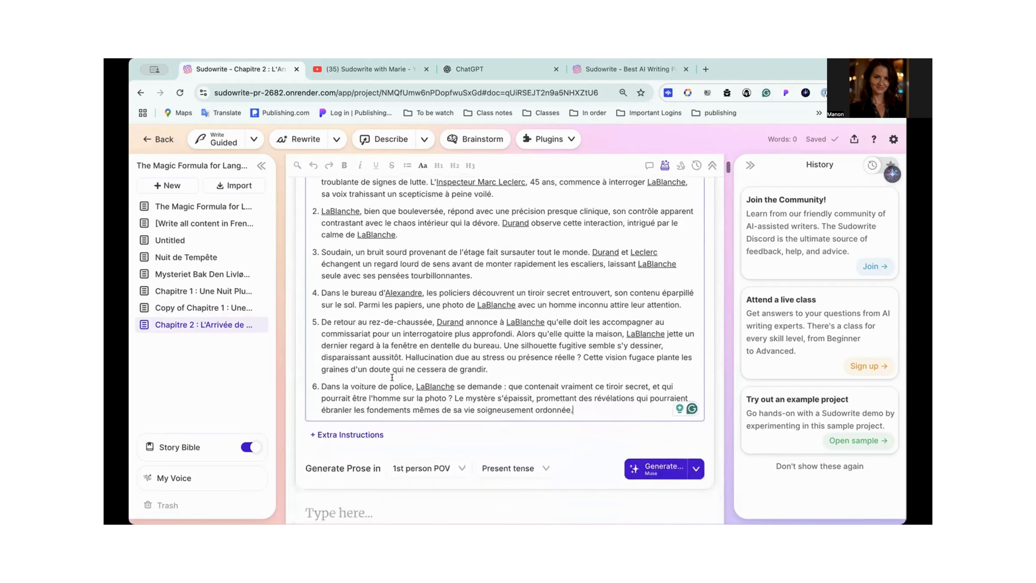
pyautogui.scroll(2, 392, 377)
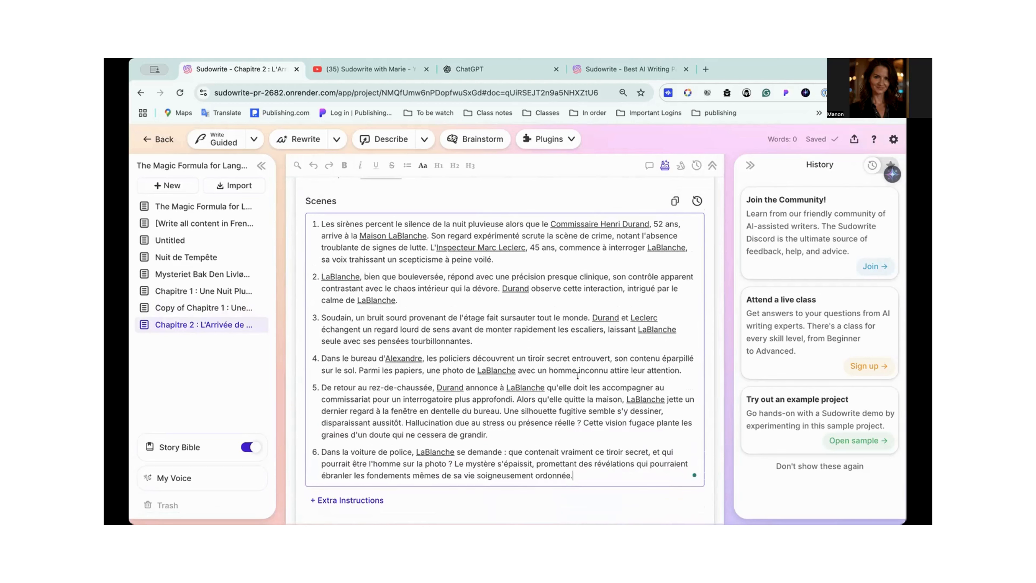
pyautogui.scroll(-4, 473, 409)
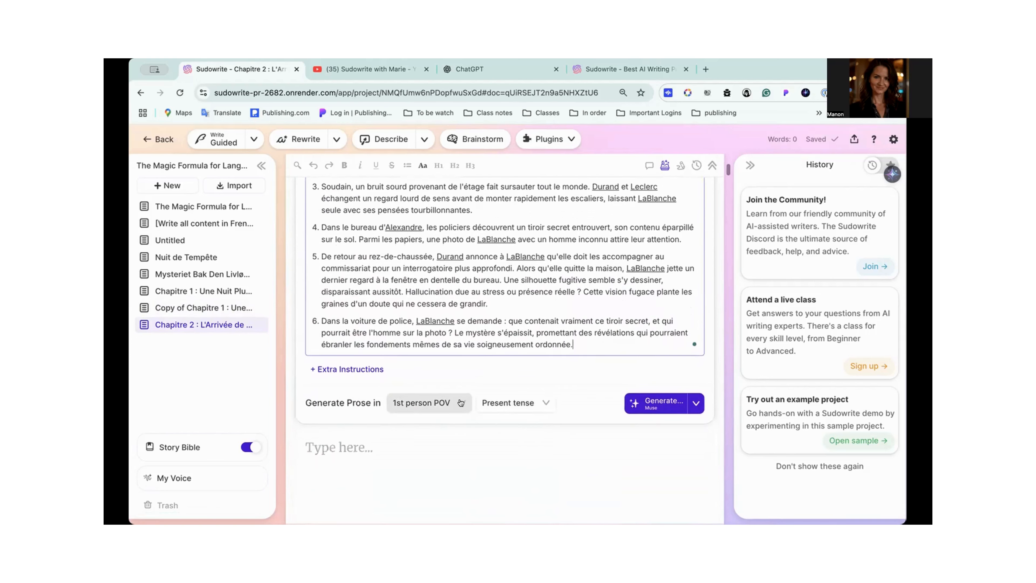
# - Set the prose mode of the Chapitre 2 draft to Excellent
pyautogui.click(696, 404)
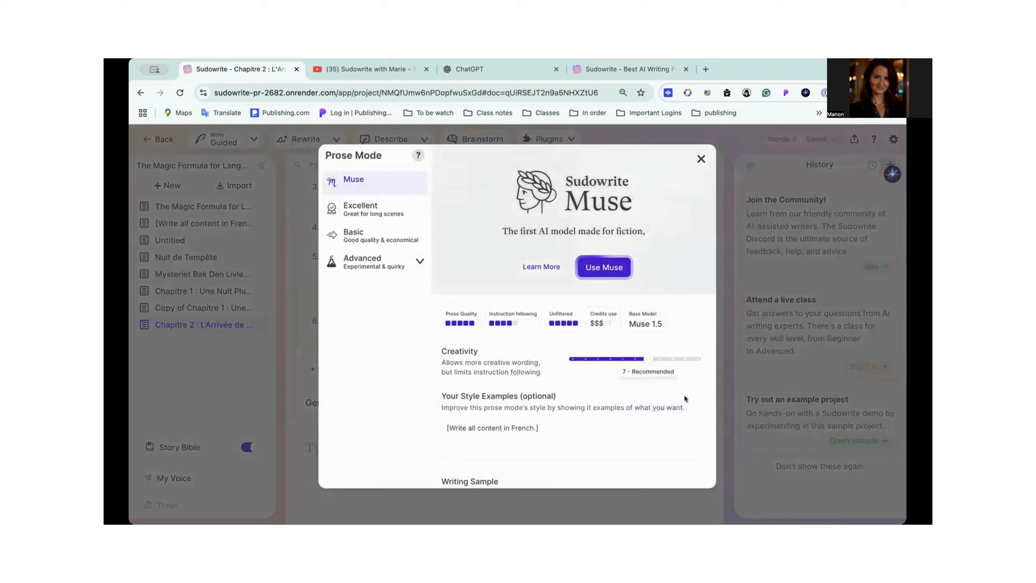
pyautogui.click(361, 213)
pyautogui.scroll(-1, 547, 369)
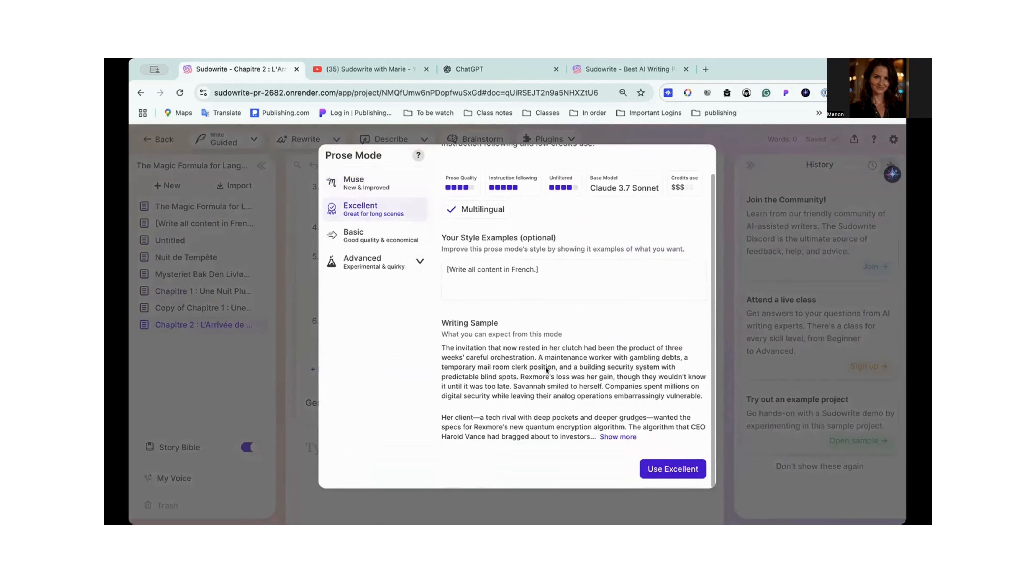
pyautogui.click(653, 472)
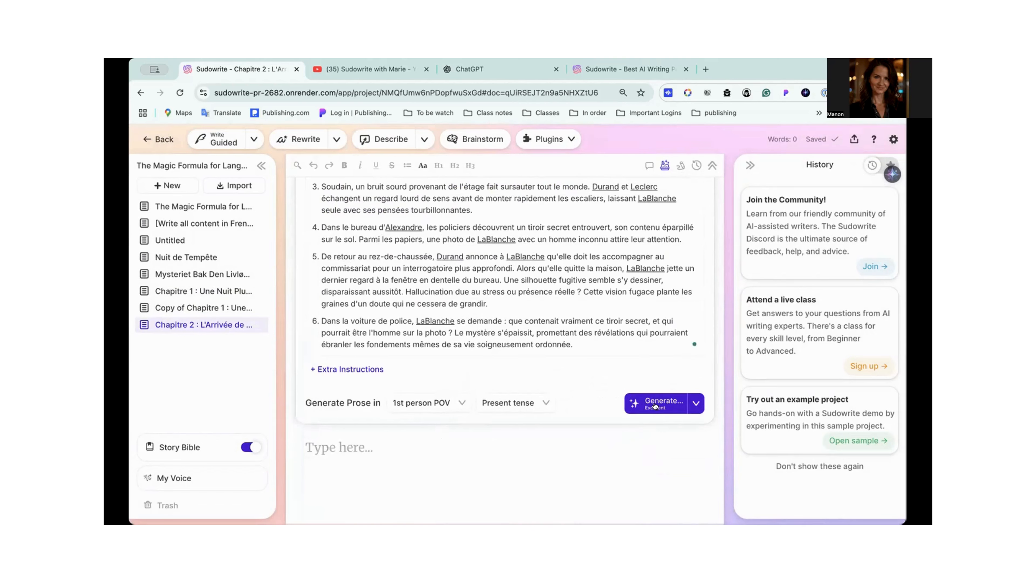
# - Recheck the Excellent prose mode settings and generate the Chapitre 2 prose from the pasted scenes
pyautogui.click(696, 405)
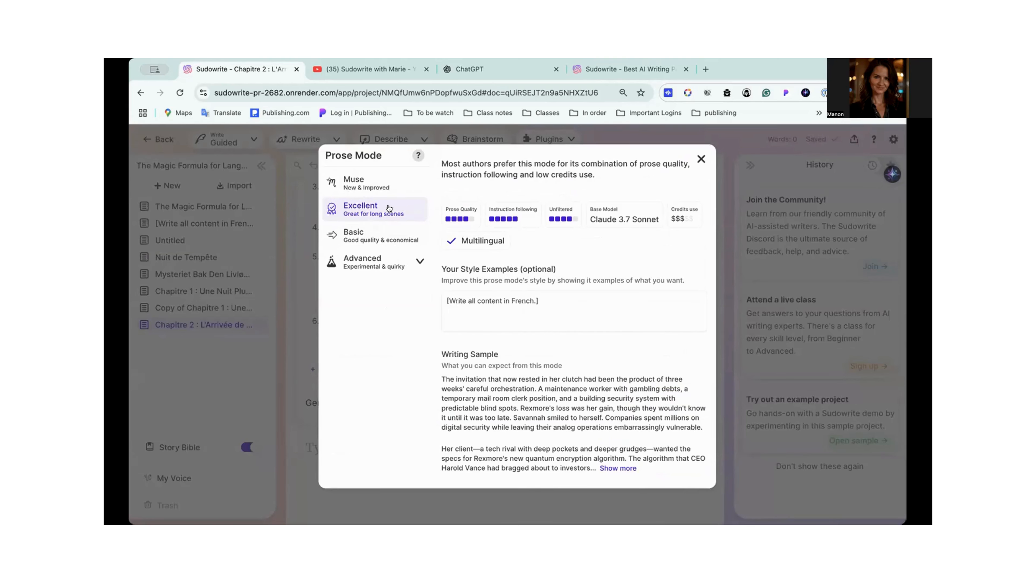
pyautogui.scroll(-1, 518, 330)
pyautogui.click(657, 470)
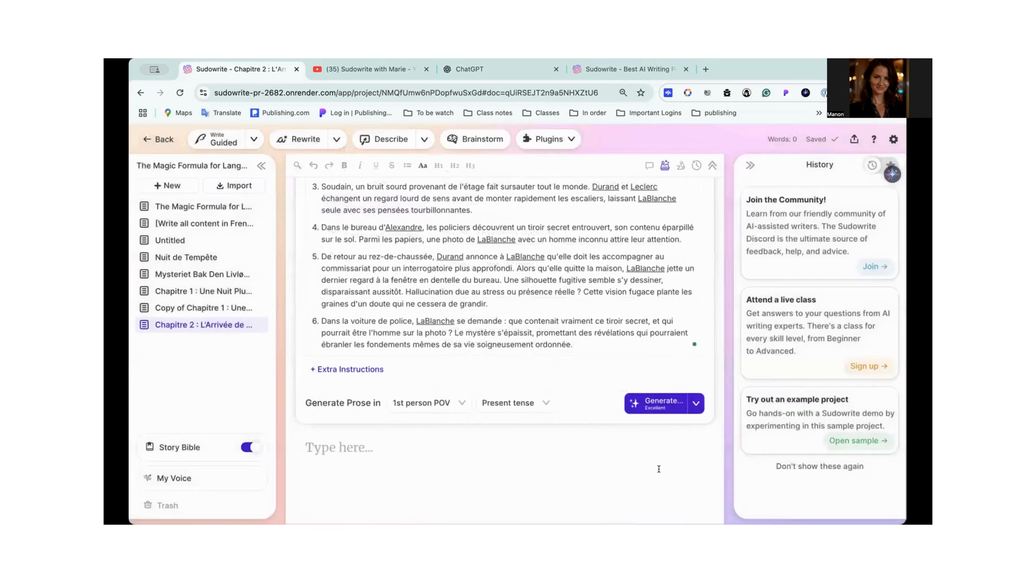
pyautogui.click(655, 403)
# - Review the Chapitre 2 scenes and check the progress of the prose generation
pyautogui.scroll(6, 656, 401)
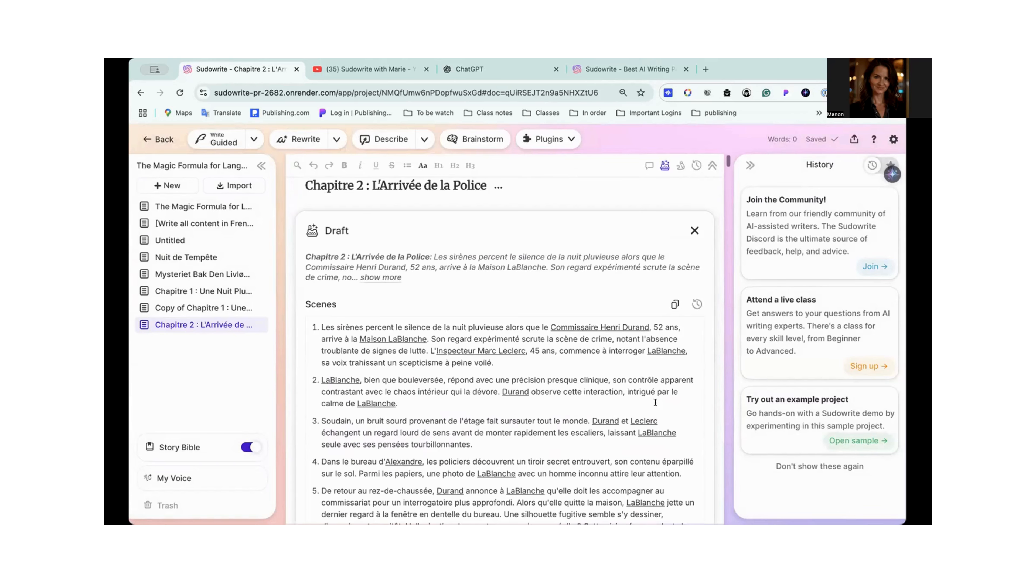
pyautogui.scroll(-2, 656, 403)
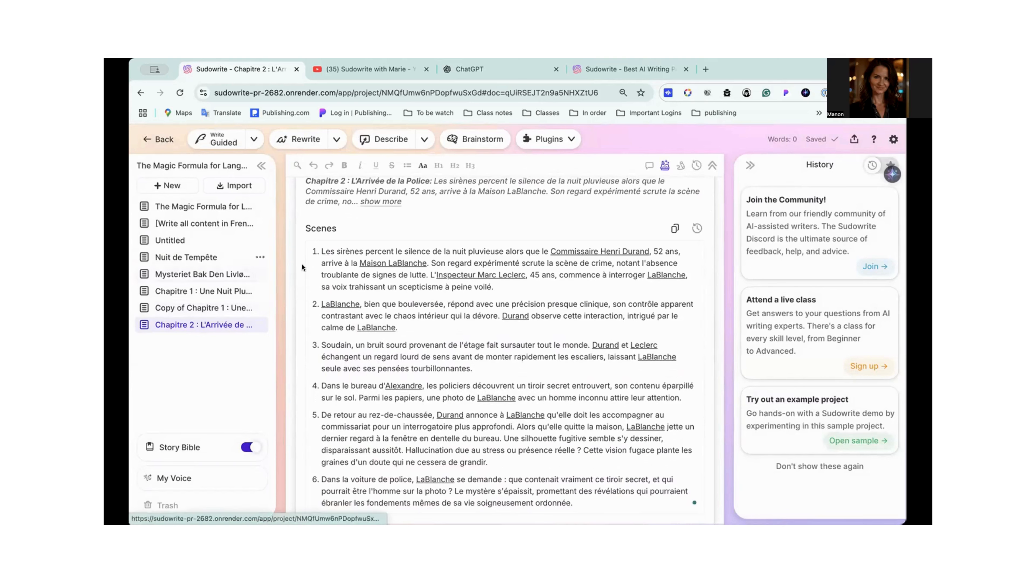
pyautogui.scroll(-2, 370, 286)
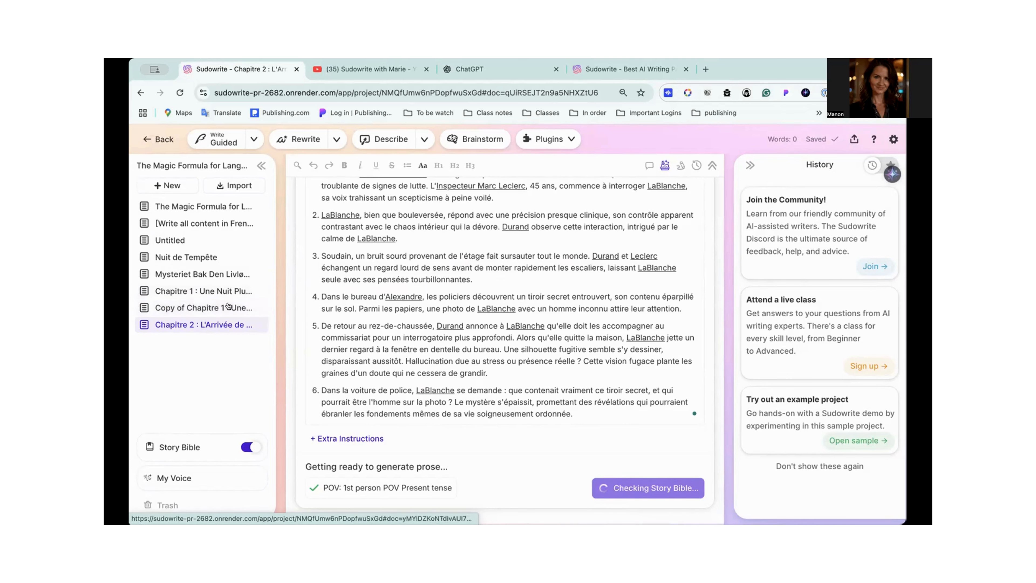
pyautogui.scroll(5, 331, 290)
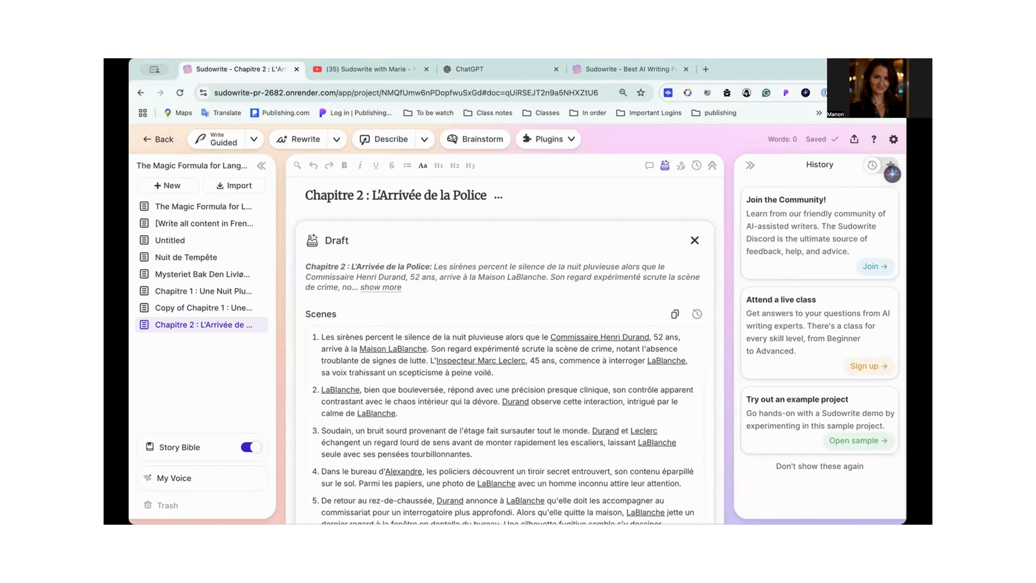
pyautogui.scroll(-10, 613, 455)
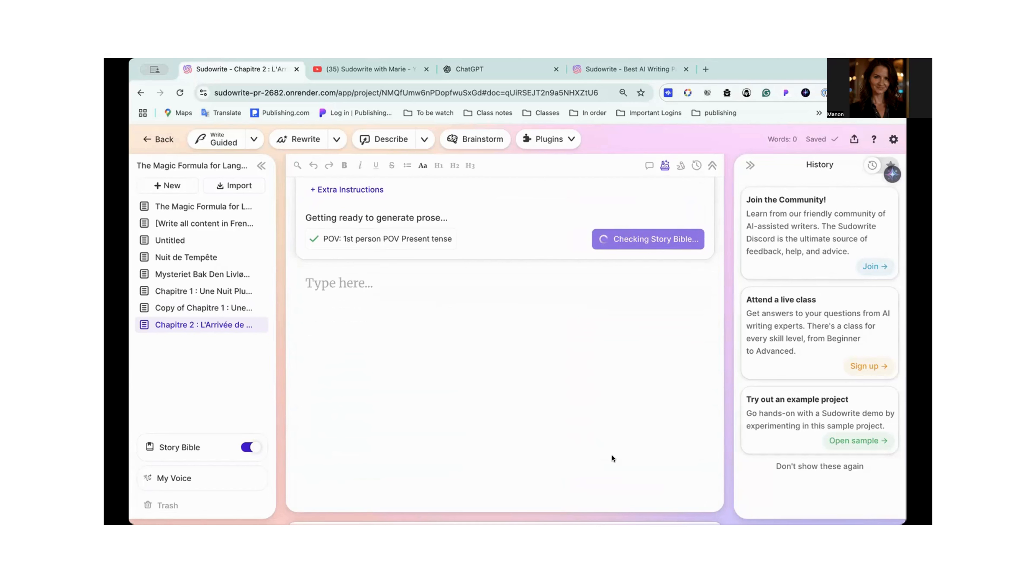
pyautogui.scroll(3, 612, 454)
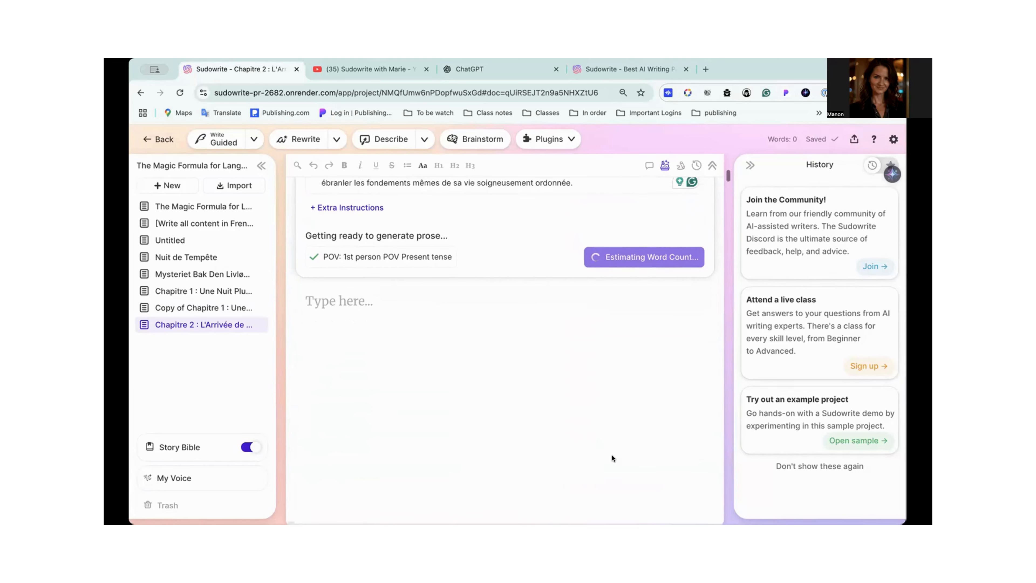
pyautogui.scroll(10, 612, 454)
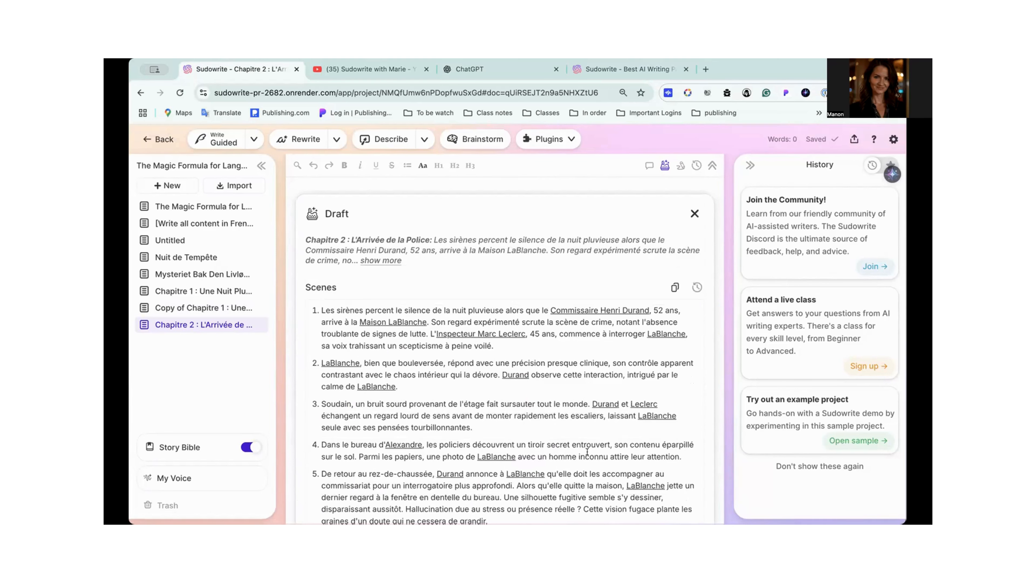
pyautogui.scroll(-10, 553, 282)
pyautogui.scroll(-2, 555, 346)
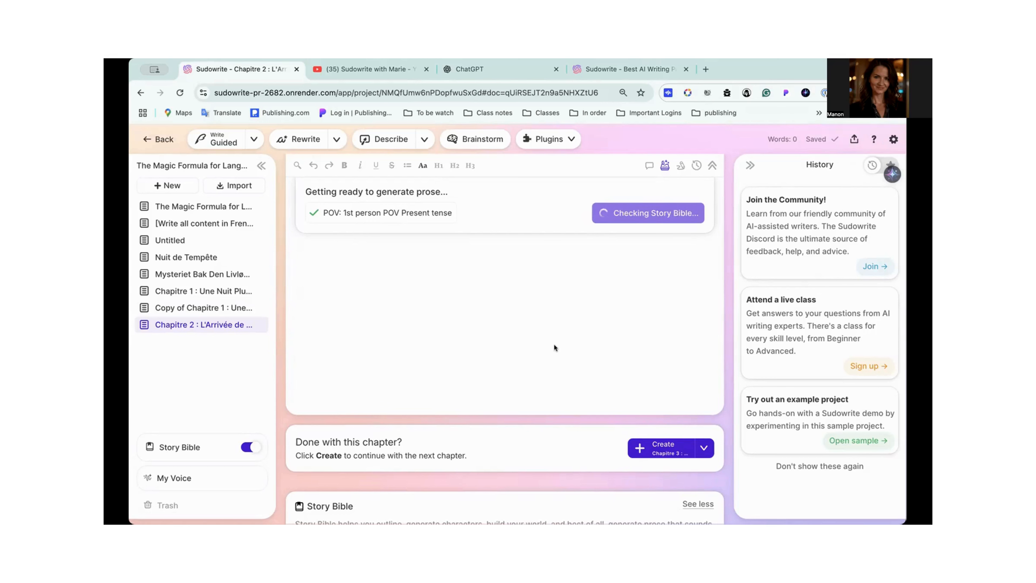
# - Switch to YouTube and browse the created playlists of the Sudowrite with Marie channel
pyautogui.click(359, 69)
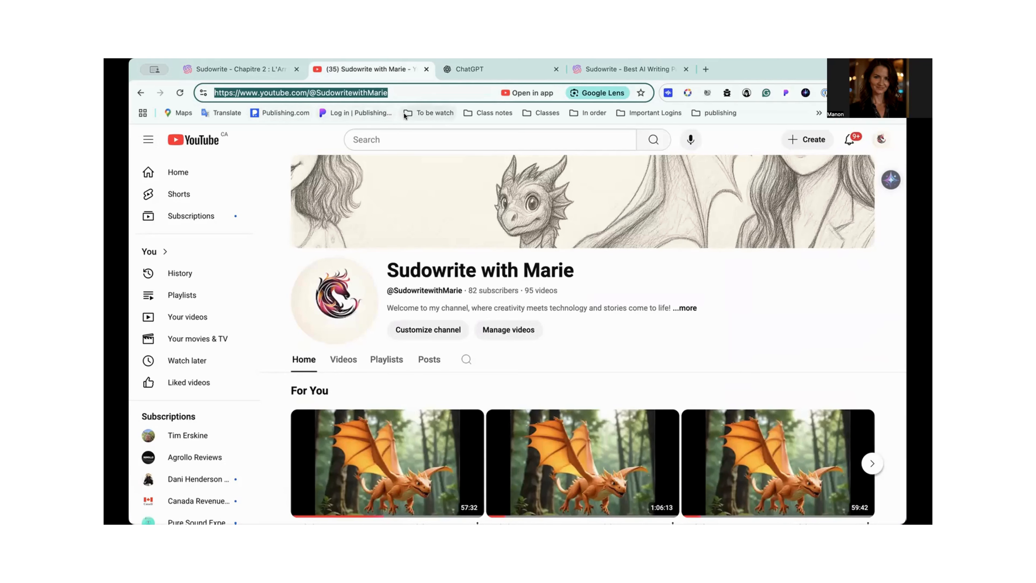
pyautogui.scroll(-10, 451, 261)
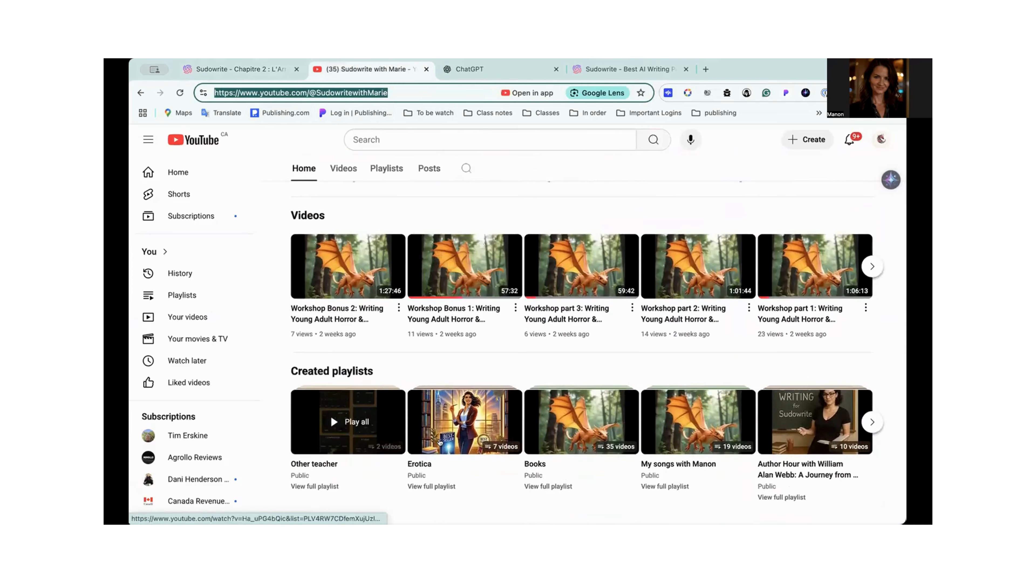
pyautogui.scroll(6, 717, 412)
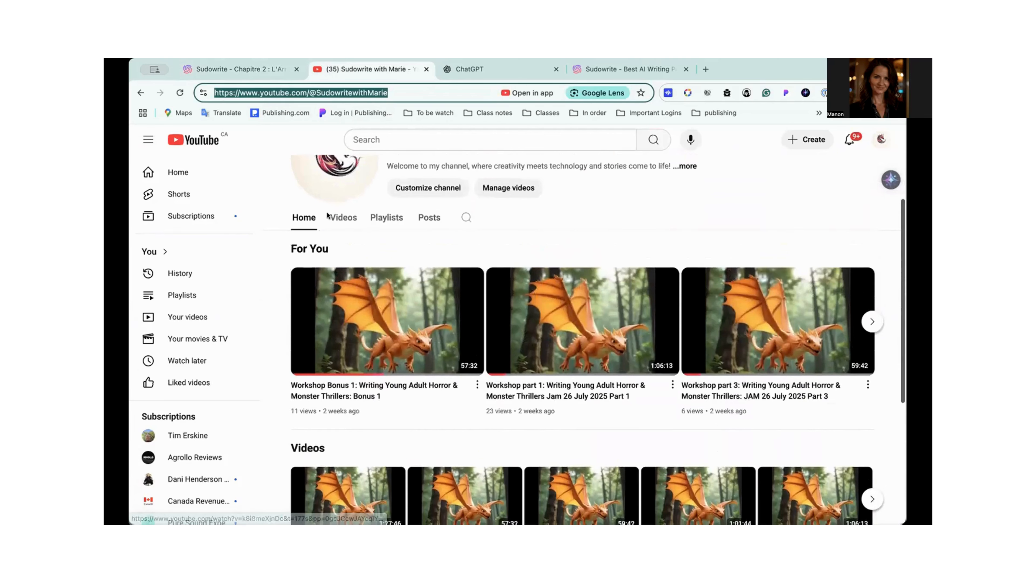
pyautogui.click(379, 219)
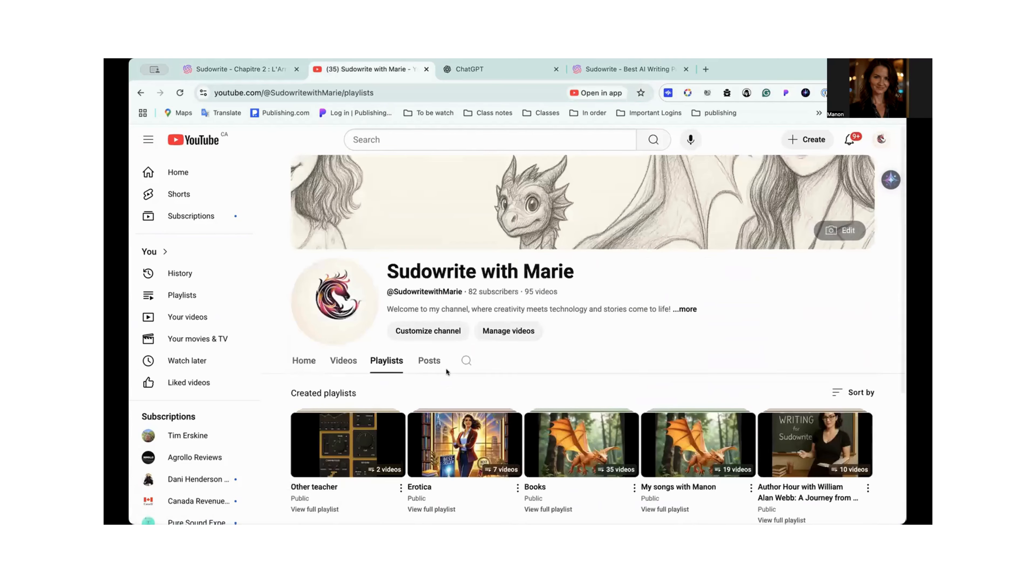
pyautogui.scroll(-3, 446, 374)
pyautogui.scroll(-1, 447, 372)
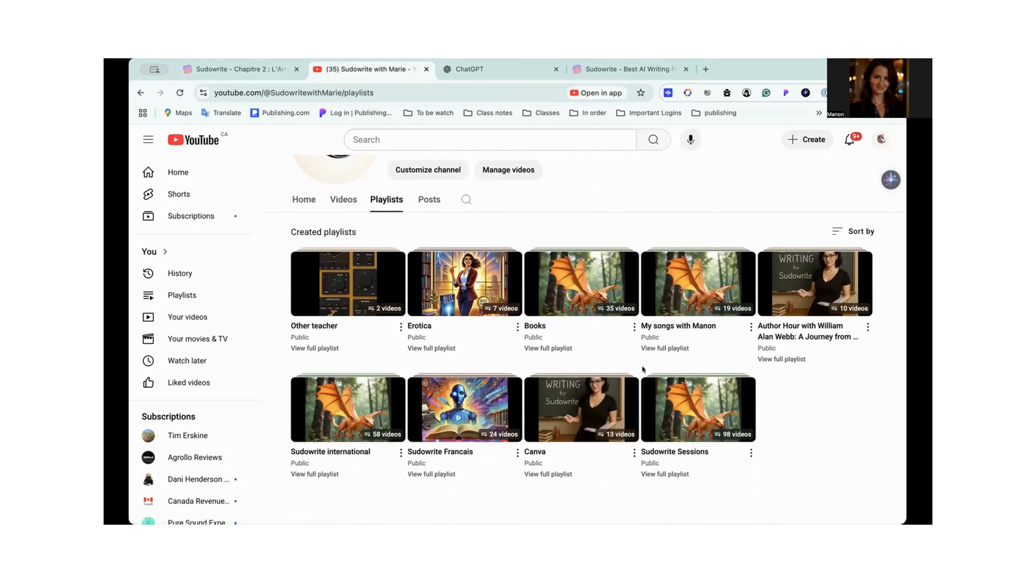
# - Open the Sudowrite Sessions playlist and pause its first video to look over the description and comments
pyautogui.scroll(-1, 800, 347)
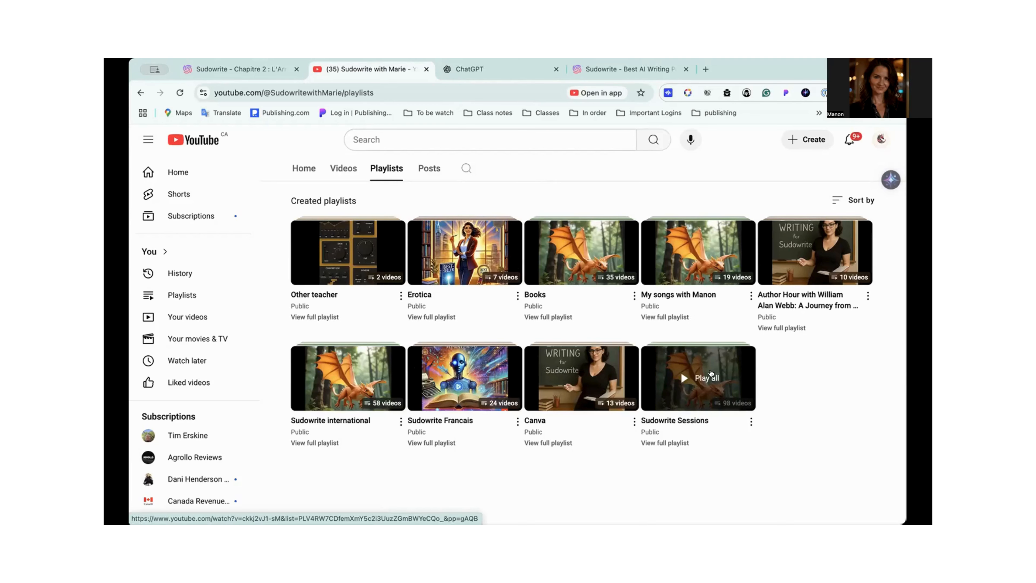
pyautogui.click(711, 374)
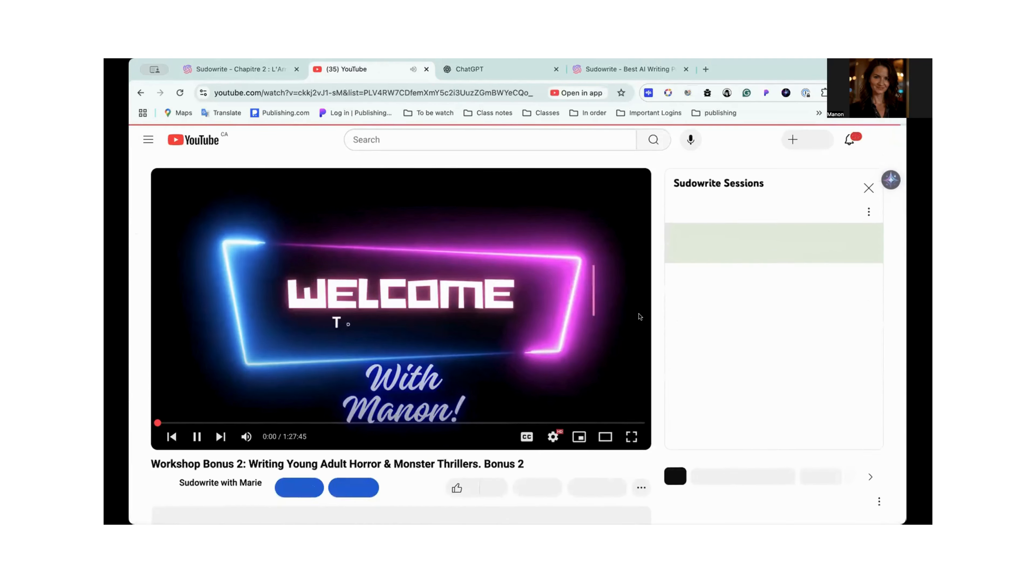
pyautogui.click(196, 437)
pyautogui.scroll(-4, 412, 372)
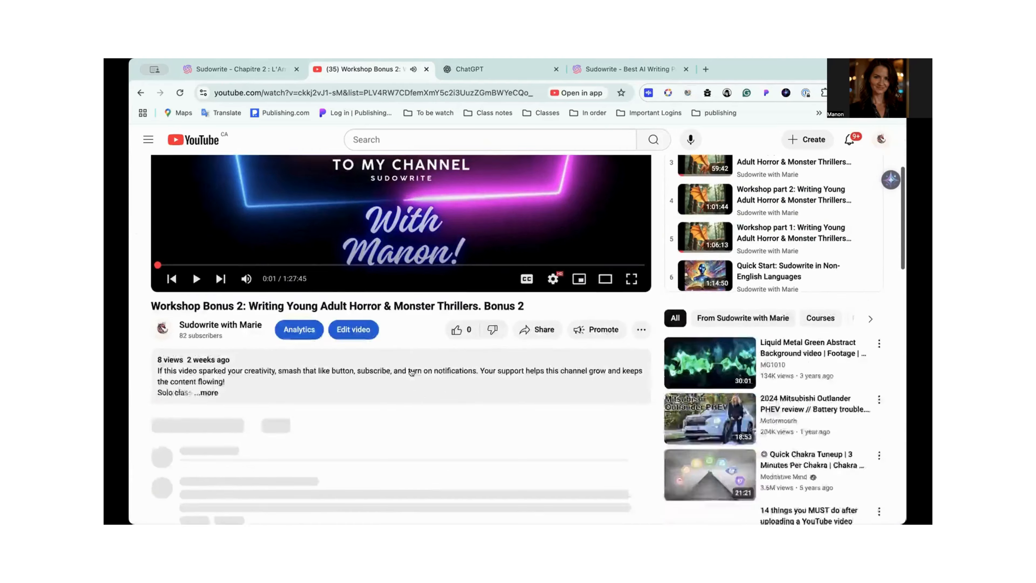
pyautogui.scroll(-2, 412, 371)
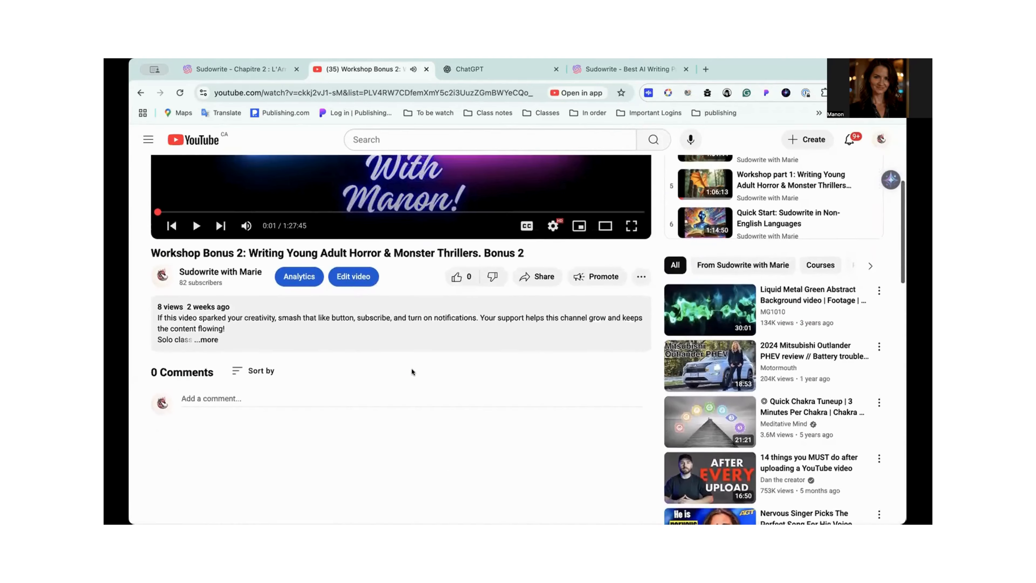
pyautogui.scroll(5, 411, 369)
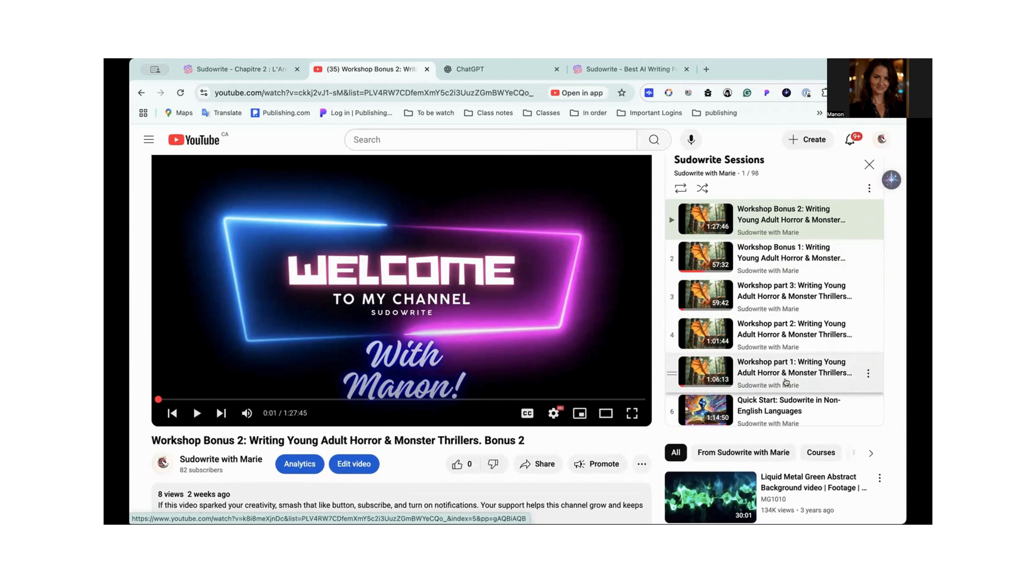
# - Browse the list of workshops and French sessions in the Sudowrite Sessions playlist
pyautogui.scroll(-10, 786, 381)
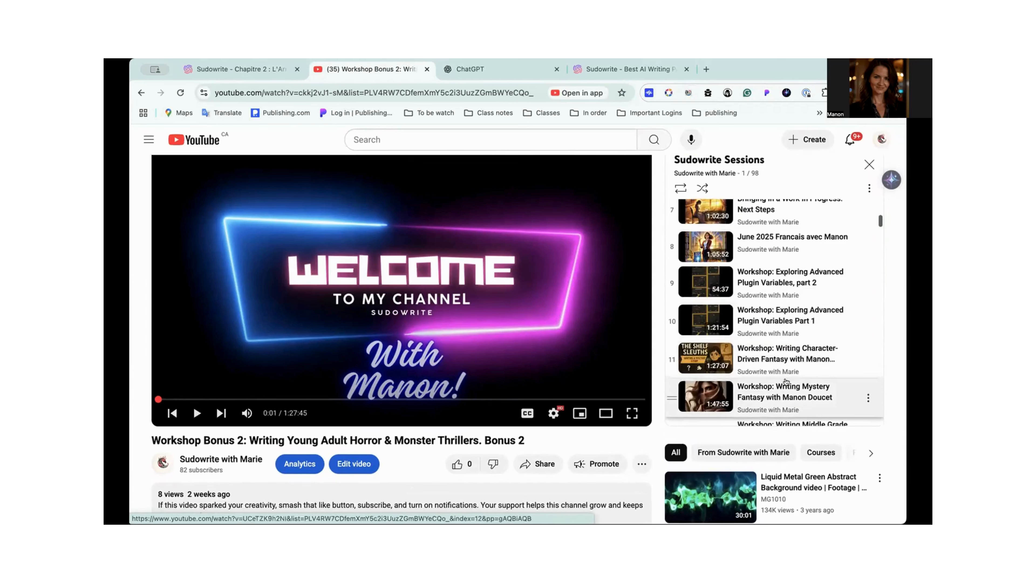
pyautogui.scroll(-2, 786, 382)
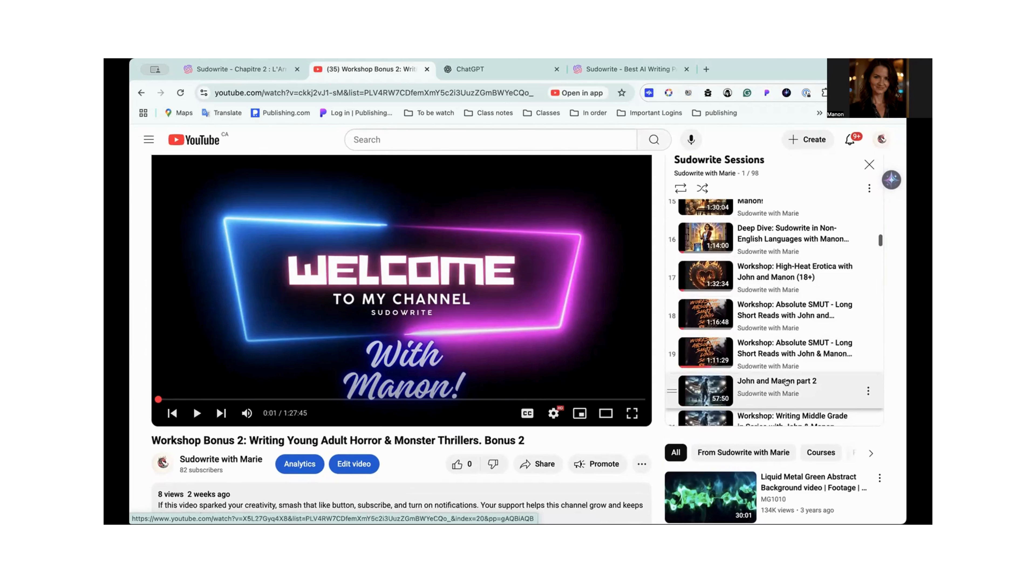
pyautogui.scroll(-7, 786, 382)
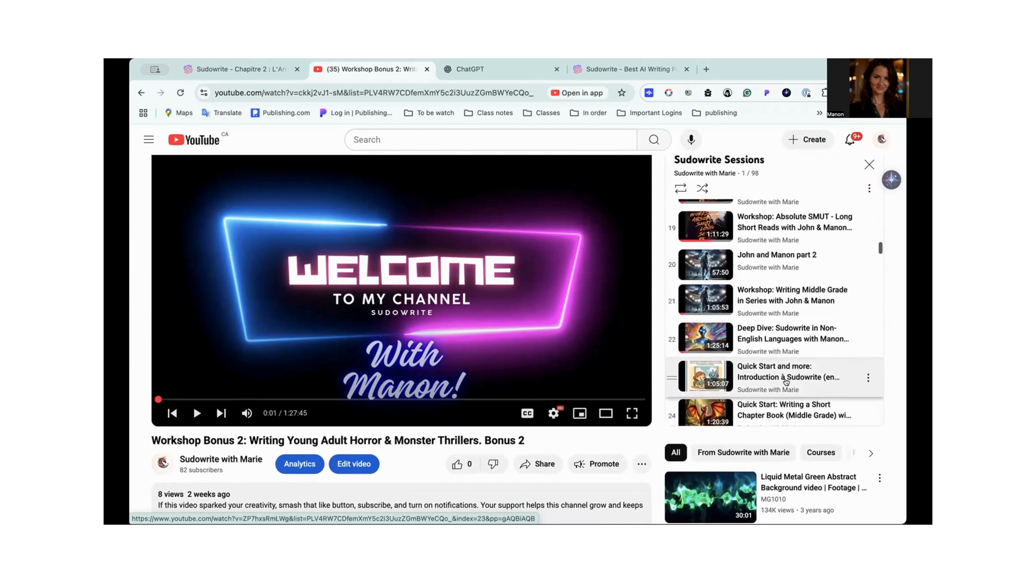
pyautogui.scroll(-6, 786, 382)
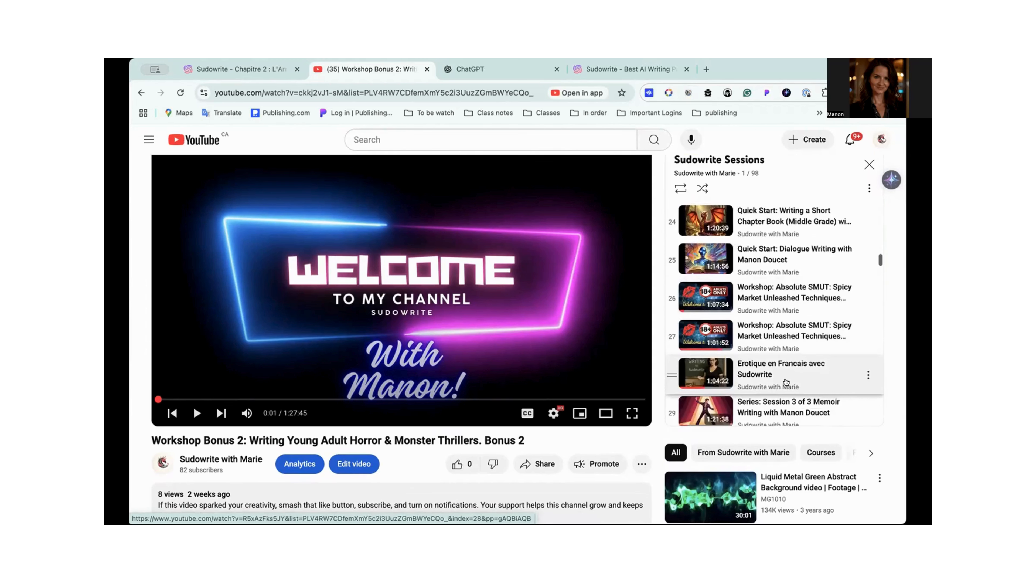
pyautogui.scroll(-2, 777, 329)
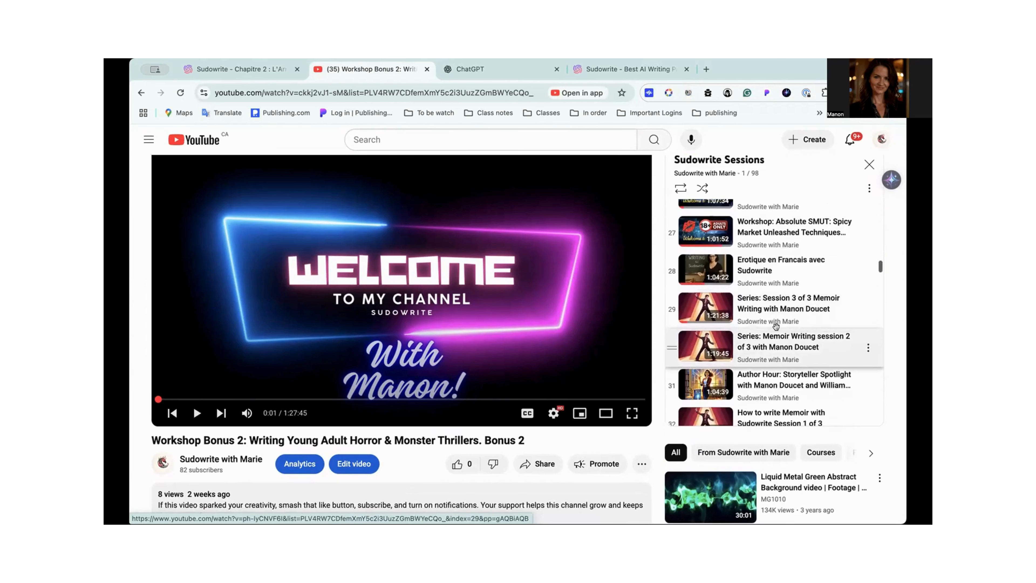
pyautogui.scroll(-1, 776, 326)
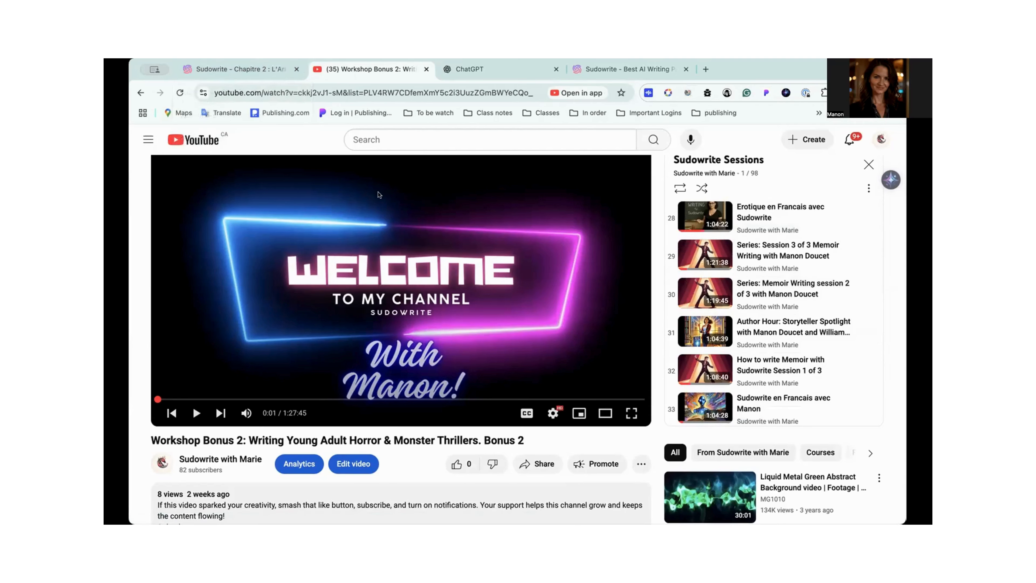
# - Switch back to Sudowrite and start the Chapitre 2 prose generation in 1st person POV and present tense
pyautogui.click(255, 72)
pyautogui.scroll(-3, 457, 286)
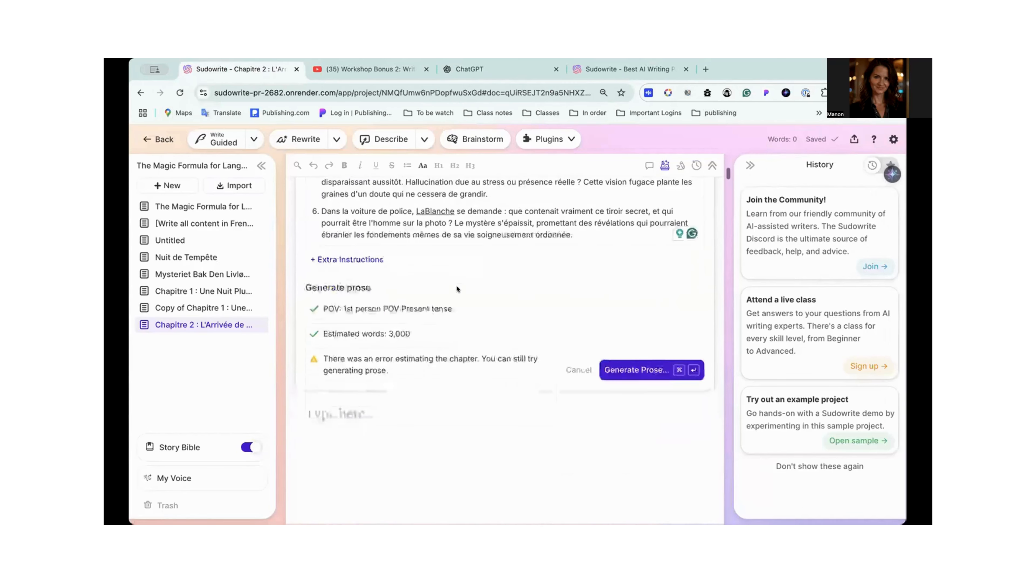
pyautogui.click(624, 328)
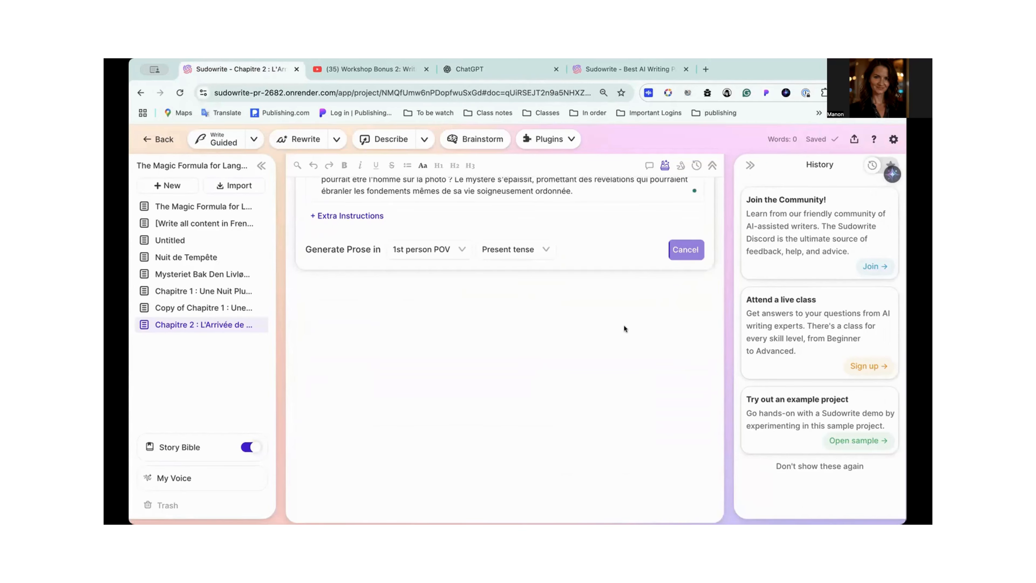